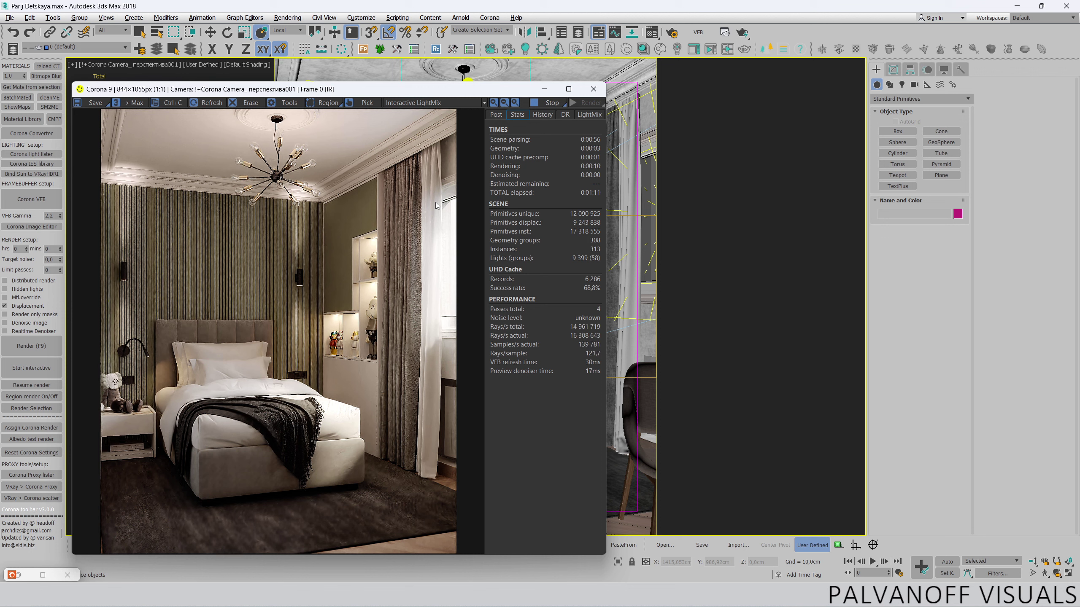
# - Check the VFB's LightMix list, return to Stats, and shift the VFB right
pyautogui.click(588, 116)
pyautogui.click(526, 116)
pyautogui.moveTo(344, 91)
pyautogui.mouseDown()
pyautogui.moveTo(454, 82)
pyautogui.moveTo(363, 90)
pyautogui.mouseUp()
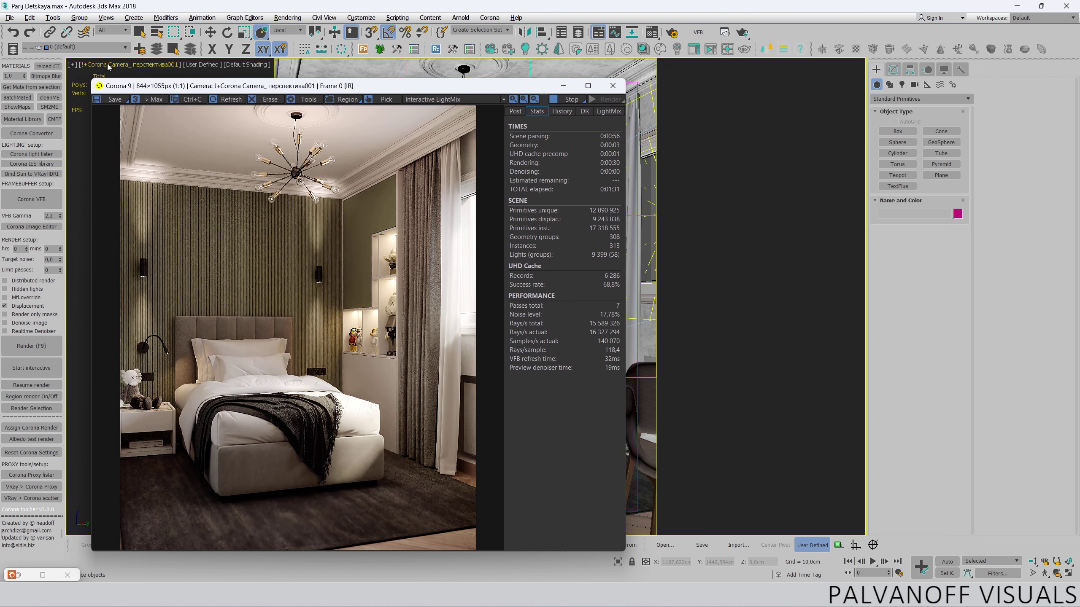
# - Select the viewport's camera, inspect its name in the Modify panel, and reposition the VFB
pyautogui.click(136, 67)
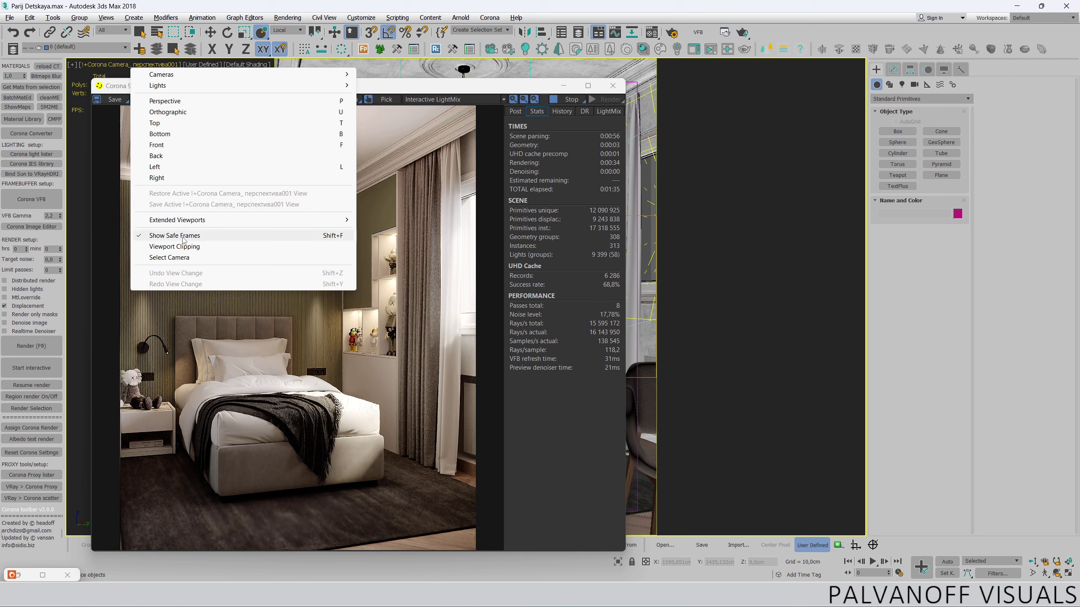
pyautogui.click(170, 258)
pyautogui.click(893, 69)
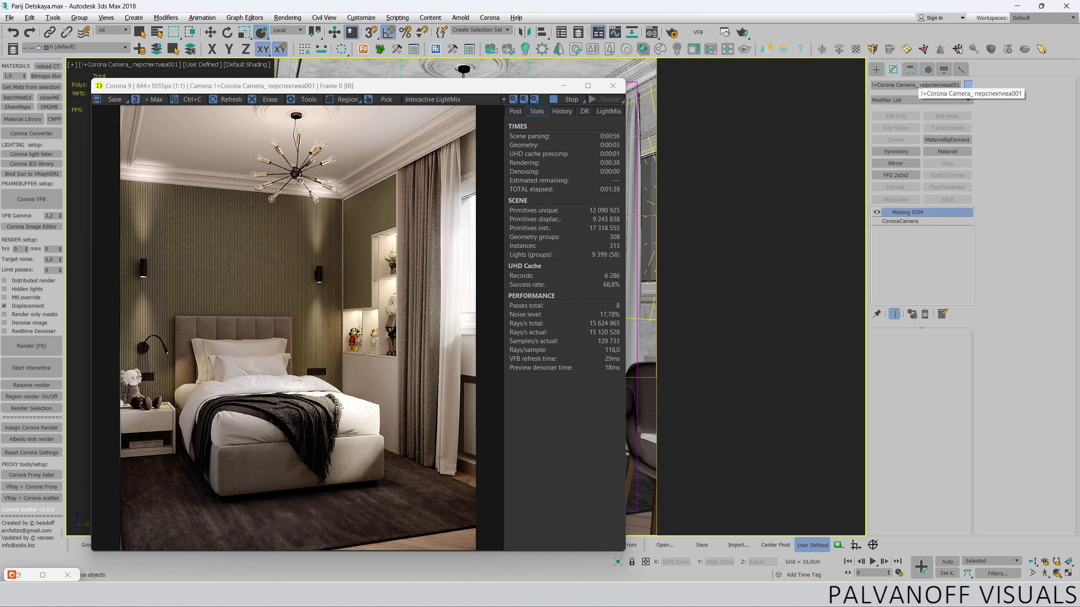
pyautogui.moveTo(919, 85); pyautogui.dragTo(960, 85)
pyautogui.click(931, 85)
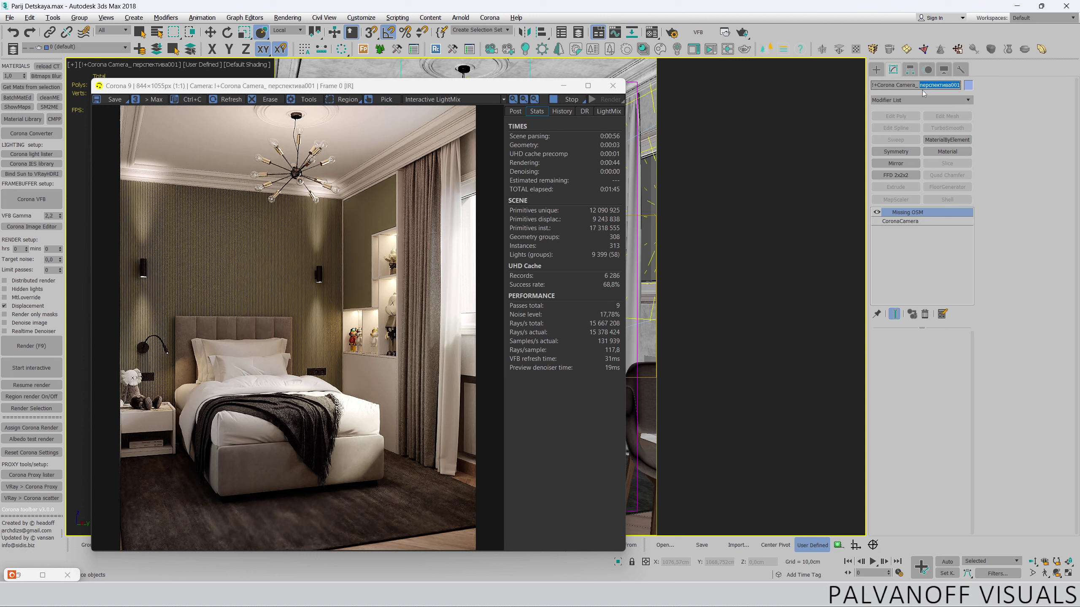
pyautogui.moveTo(879, 86); pyautogui.dragTo(873, 86)
pyautogui.press('Left')
pyautogui.press('Delete')
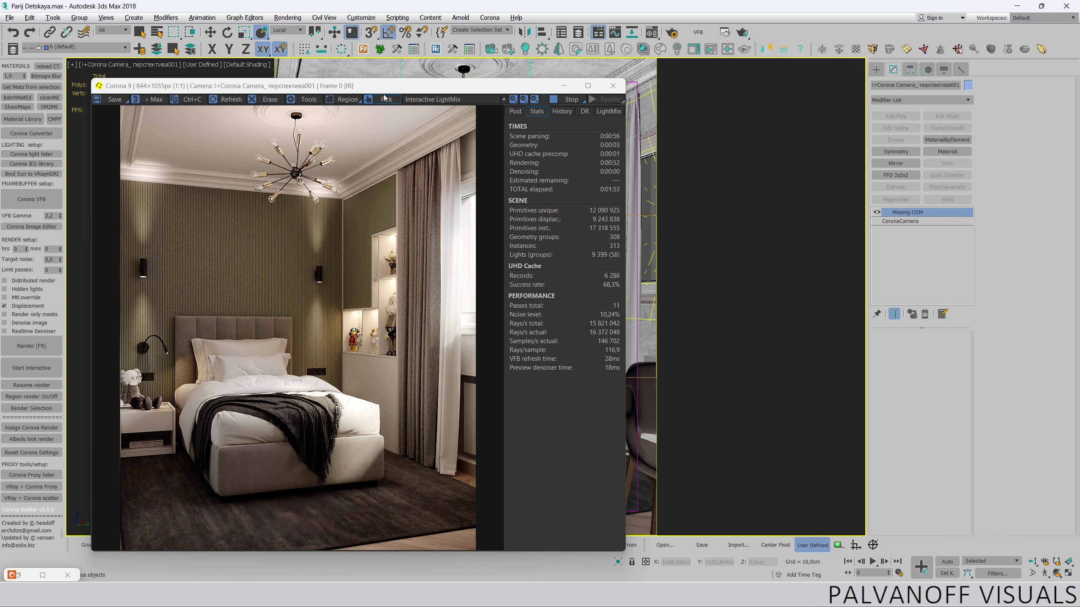
pyautogui.moveTo(362, 90)
pyautogui.mouseDown()
pyautogui.moveTo(381, 88)
pyautogui.moveTo(359, 96)
pyautogui.mouseUp()
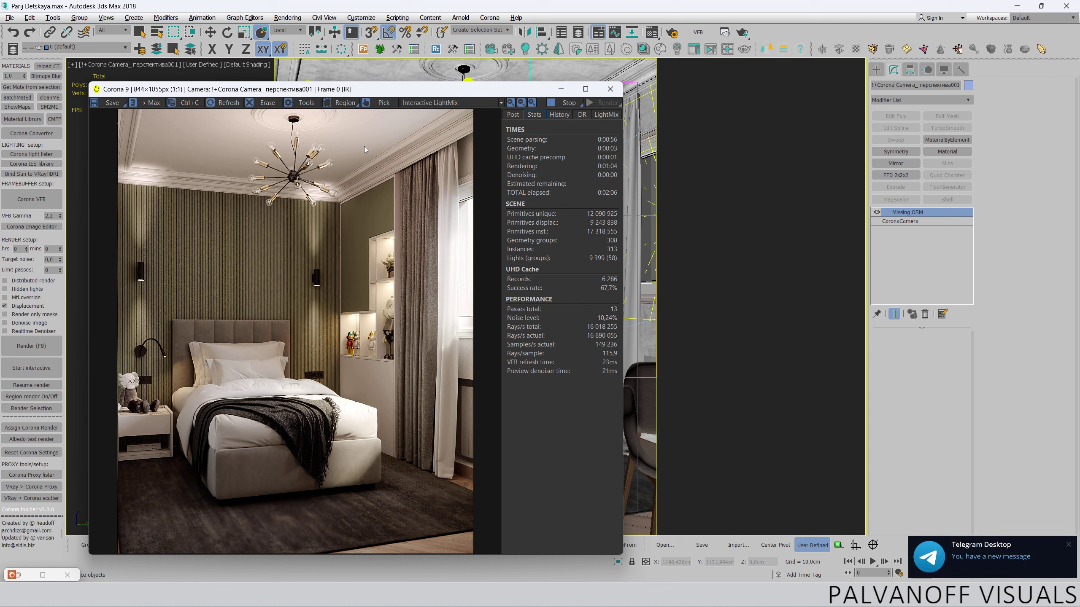
pyautogui.moveTo(440, 95); pyautogui.dragTo(426, 98)
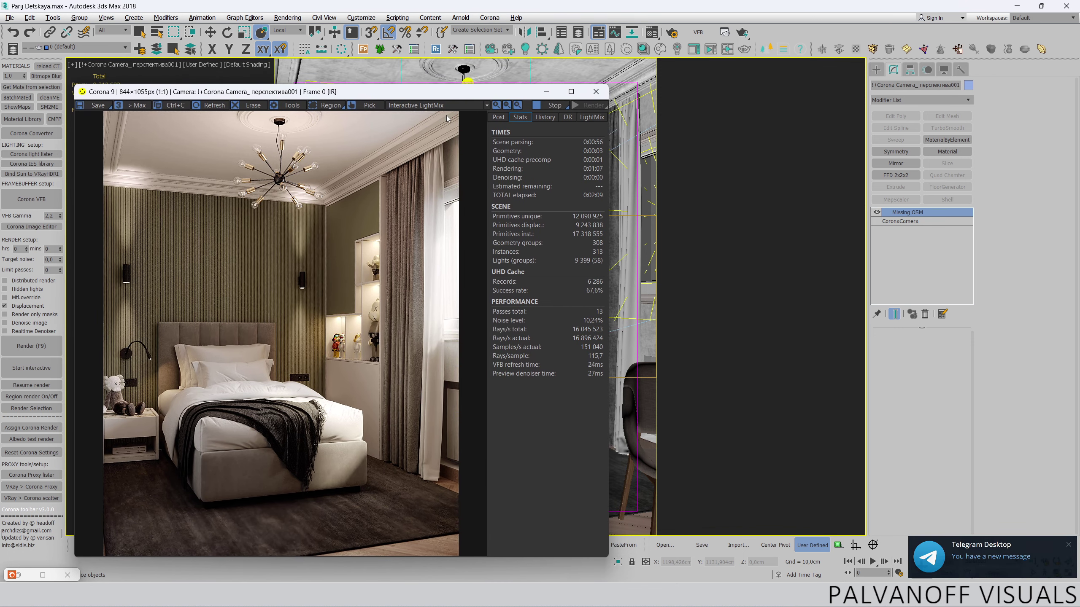
# - Show the VFB's LightMix tab with every light group at 1.0, after briefly checking Stats
pyautogui.click(591, 117)
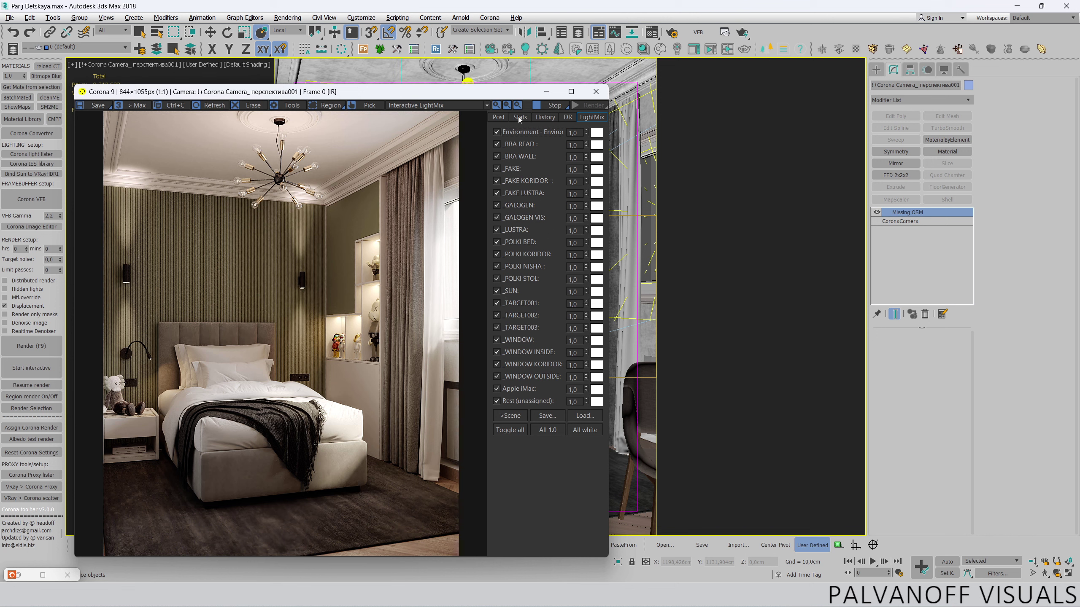
pyautogui.click(520, 117)
pyautogui.click(593, 118)
pyautogui.rightClick(663, 594)
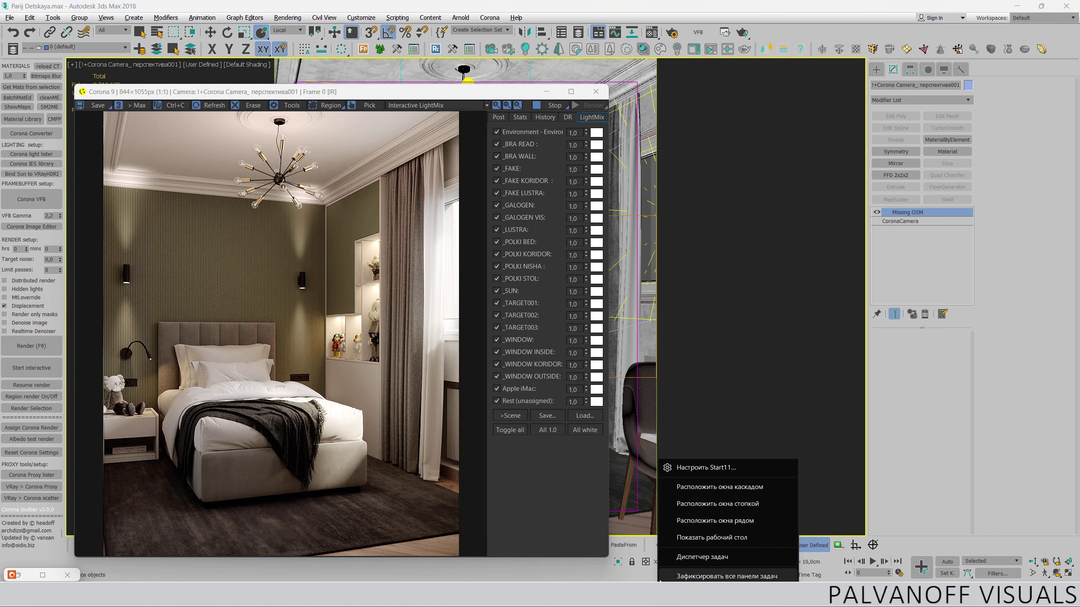
pyautogui.click(672, 558)
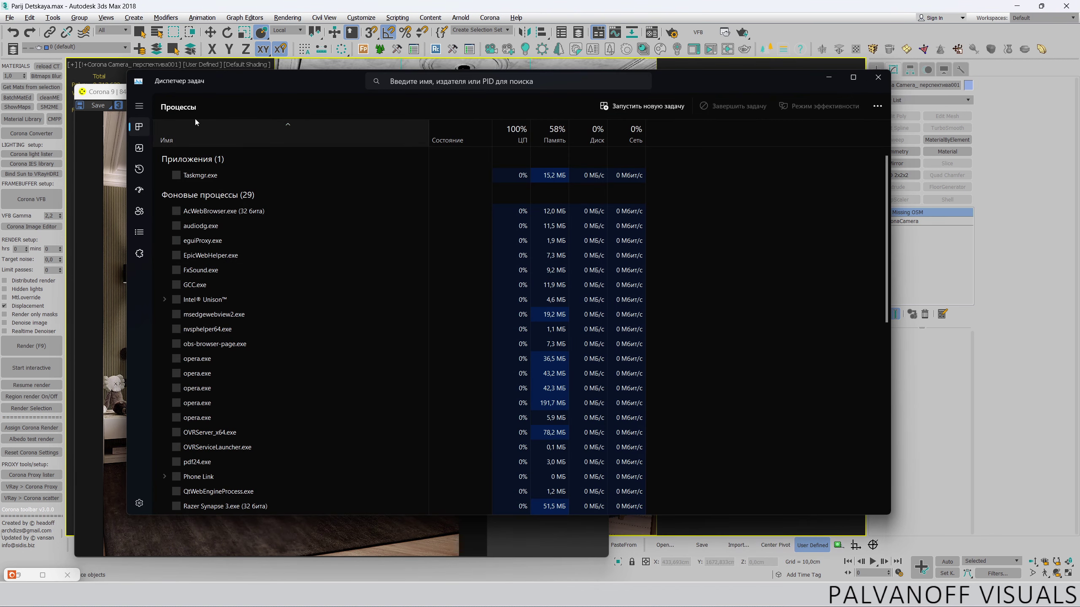
pyautogui.click(141, 148)
pyautogui.click(207, 170)
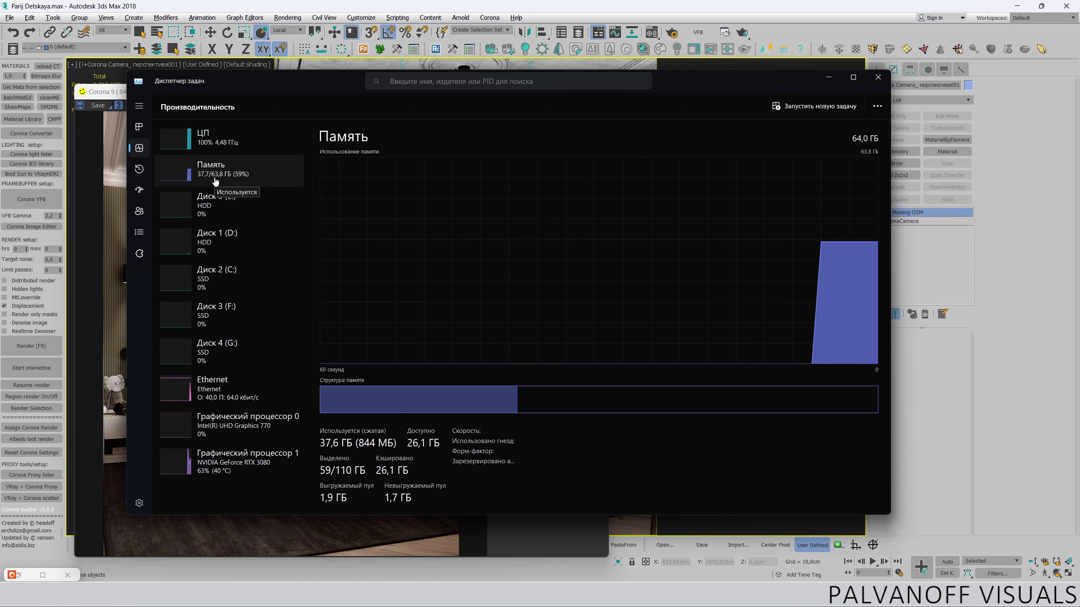
pyautogui.click(139, 128)
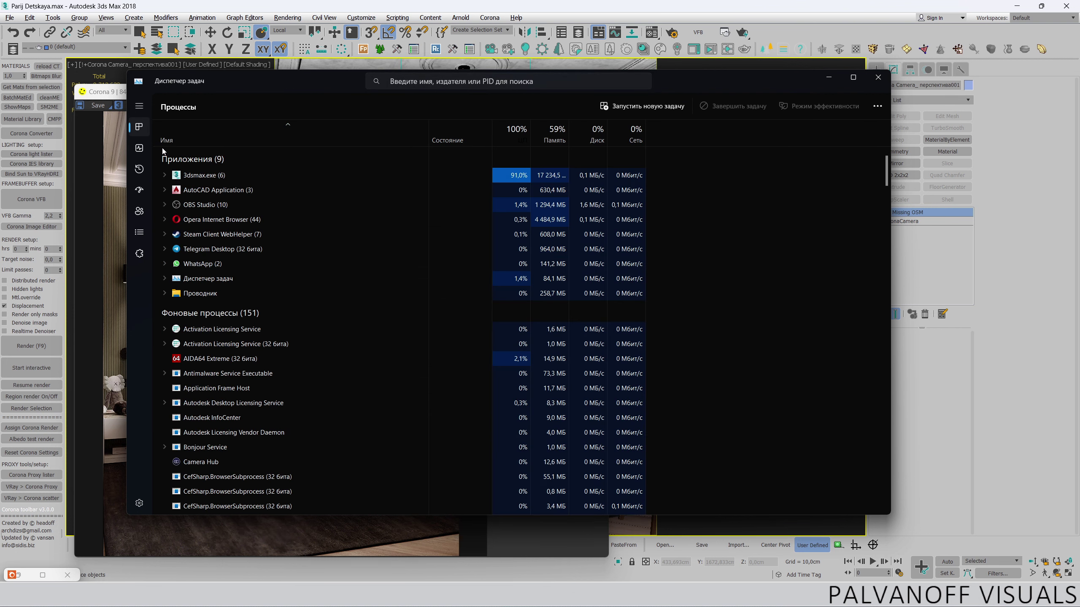
pyautogui.click(203, 175)
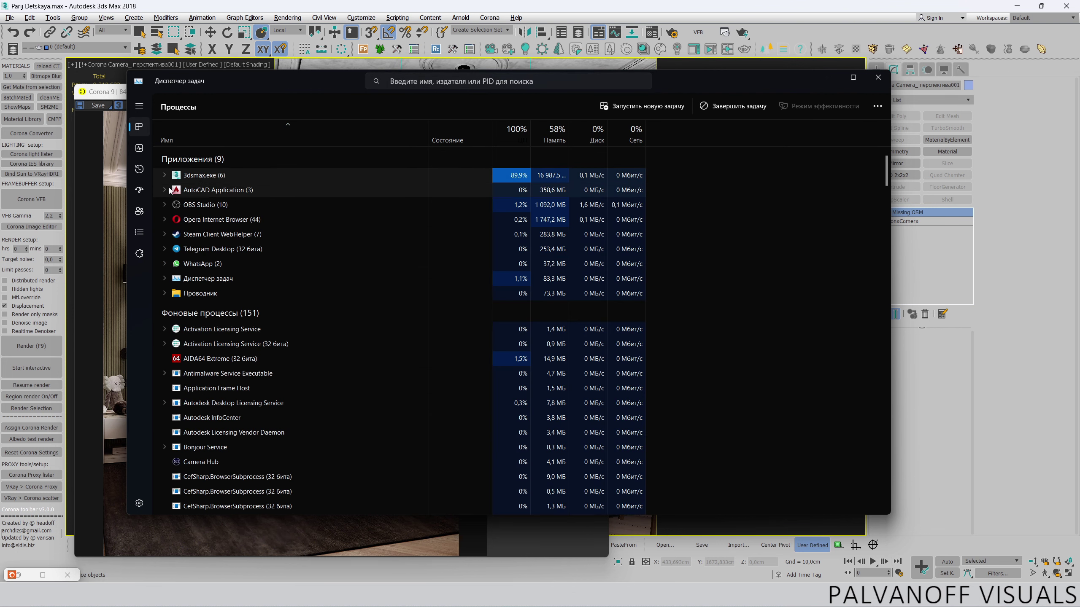
pyautogui.click(165, 175)
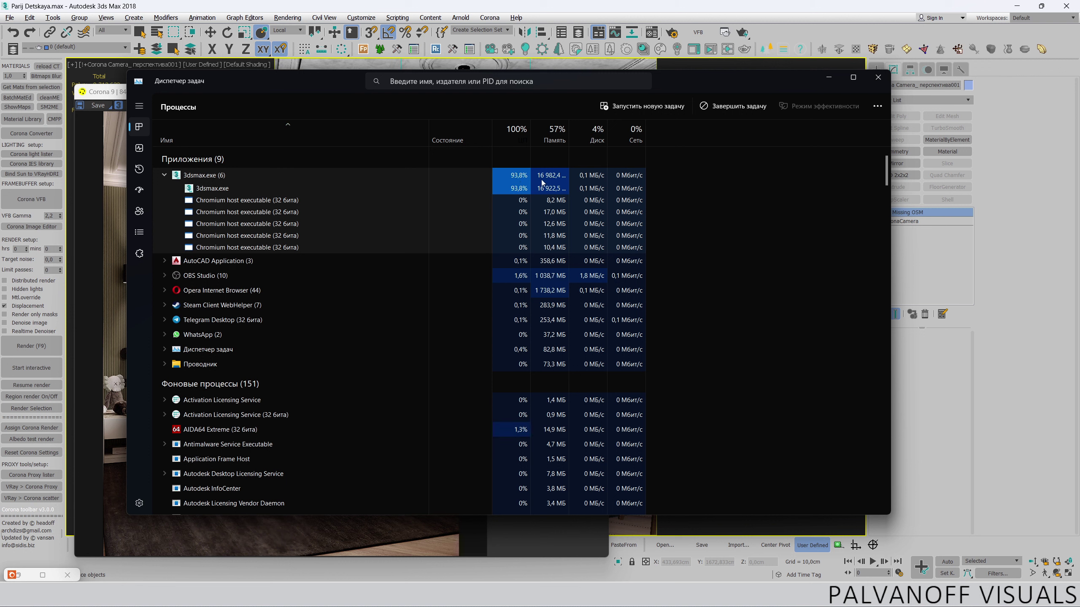
pyautogui.click(878, 77)
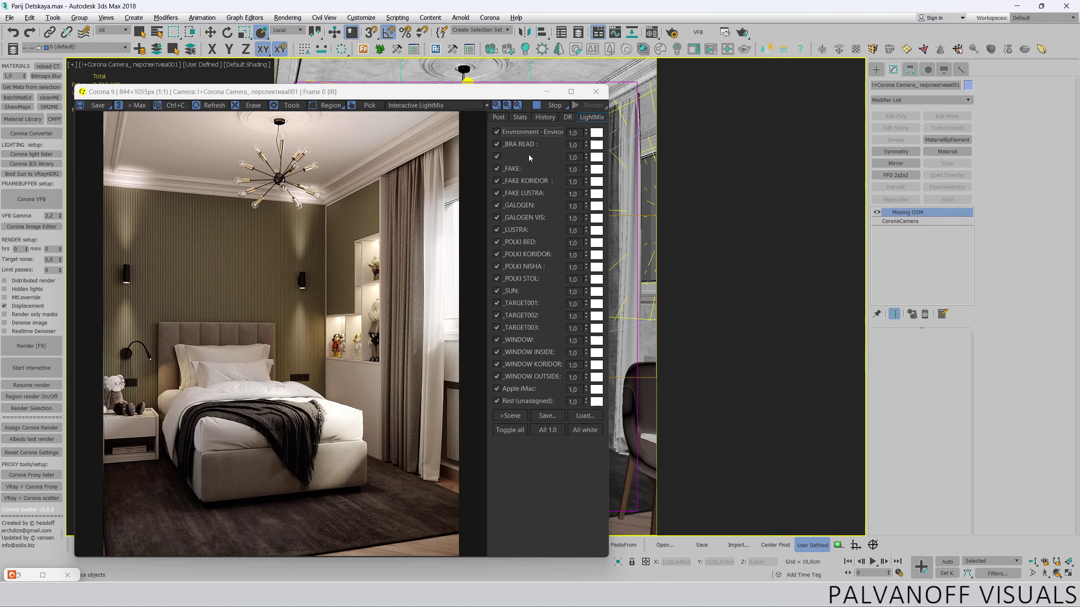
# - Stop the interactive render, minimize the VFB, and open Render Setup (F10) moved left
pyautogui.click(548, 105)
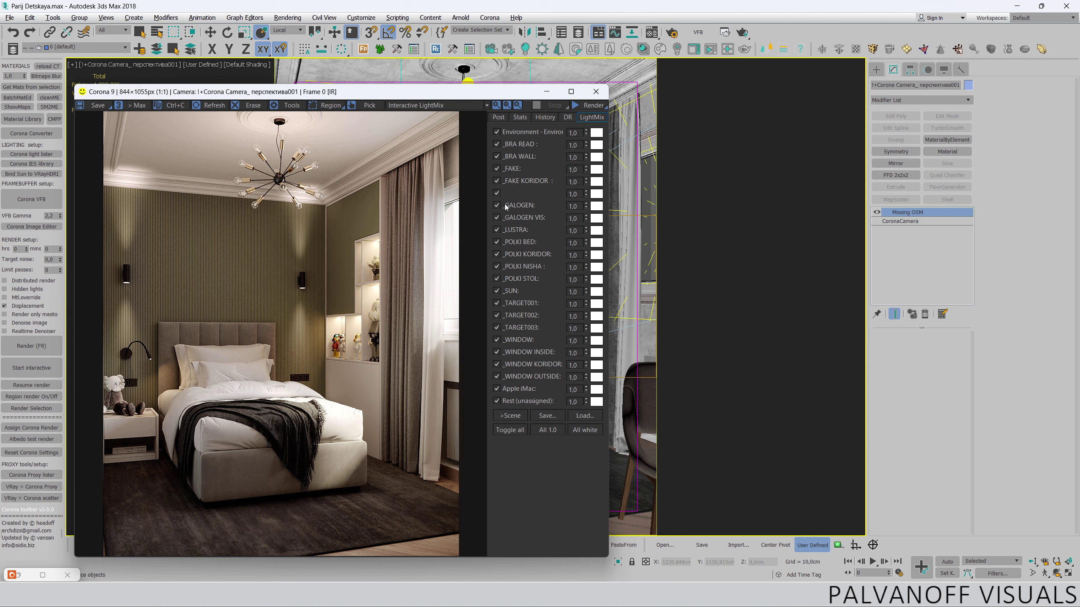
pyautogui.click(547, 92)
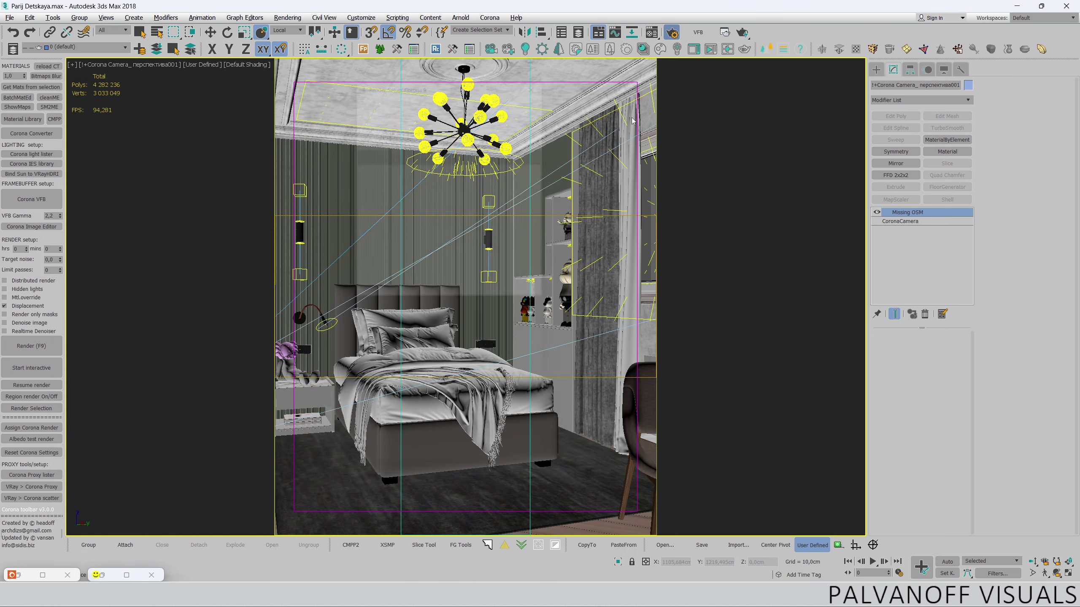
pyautogui.press('F10')
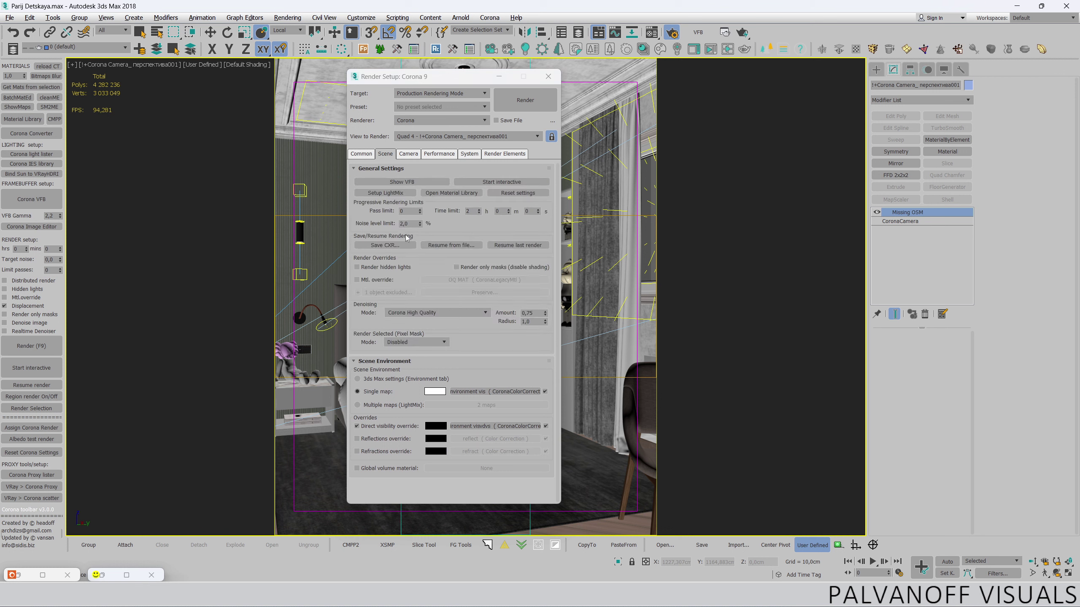
pyautogui.moveTo(425, 77); pyautogui.dragTo(236, 93)
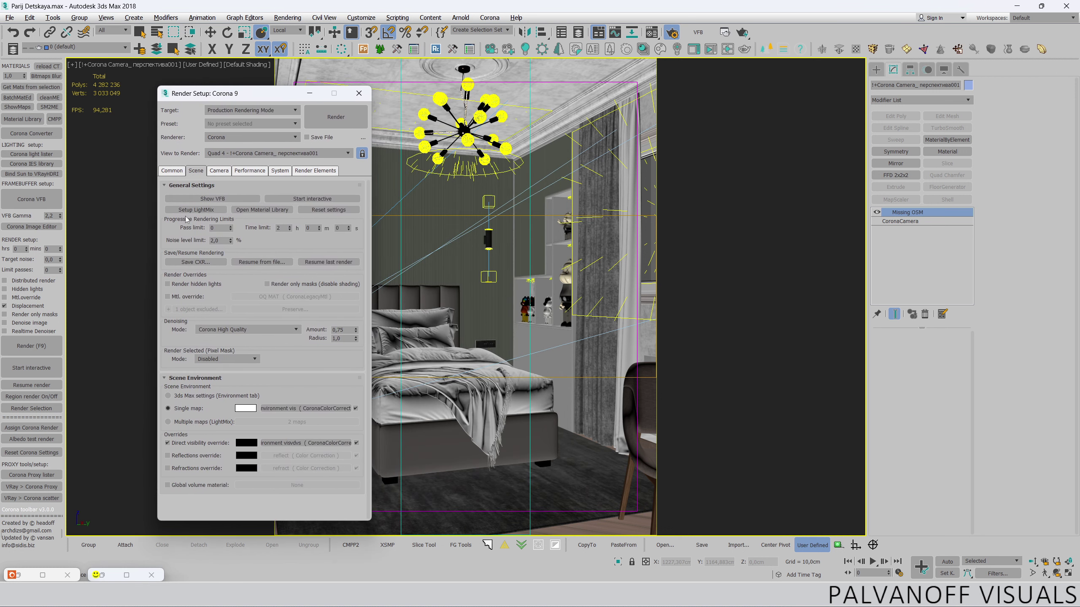
pyautogui.moveTo(214, 101); pyautogui.dragTo(226, 99)
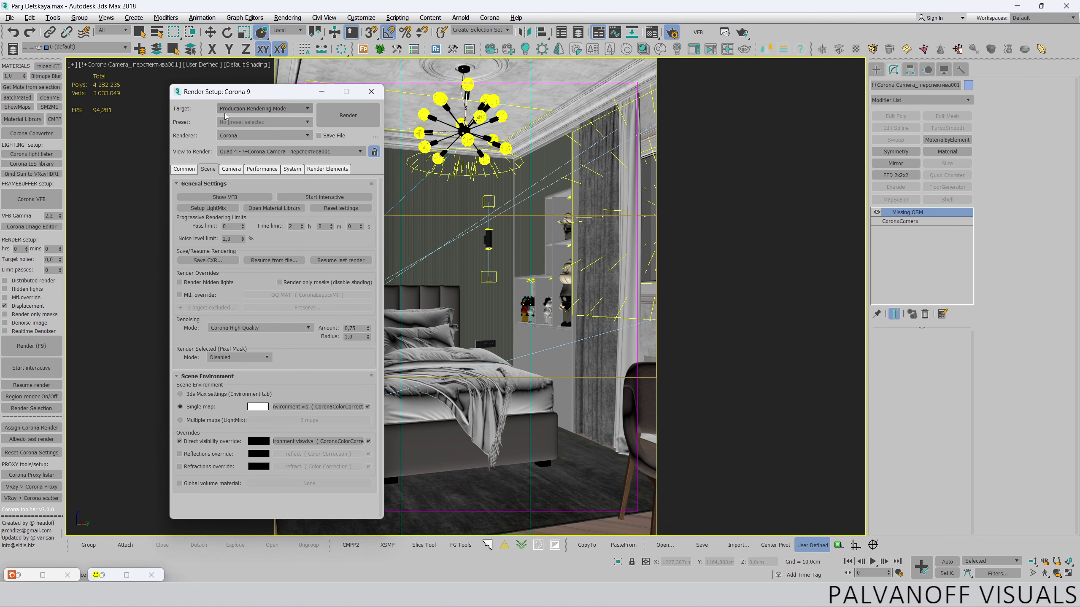
# - Review the Setup LightMix options, then cancel without generating anything
pyautogui.click(225, 209)
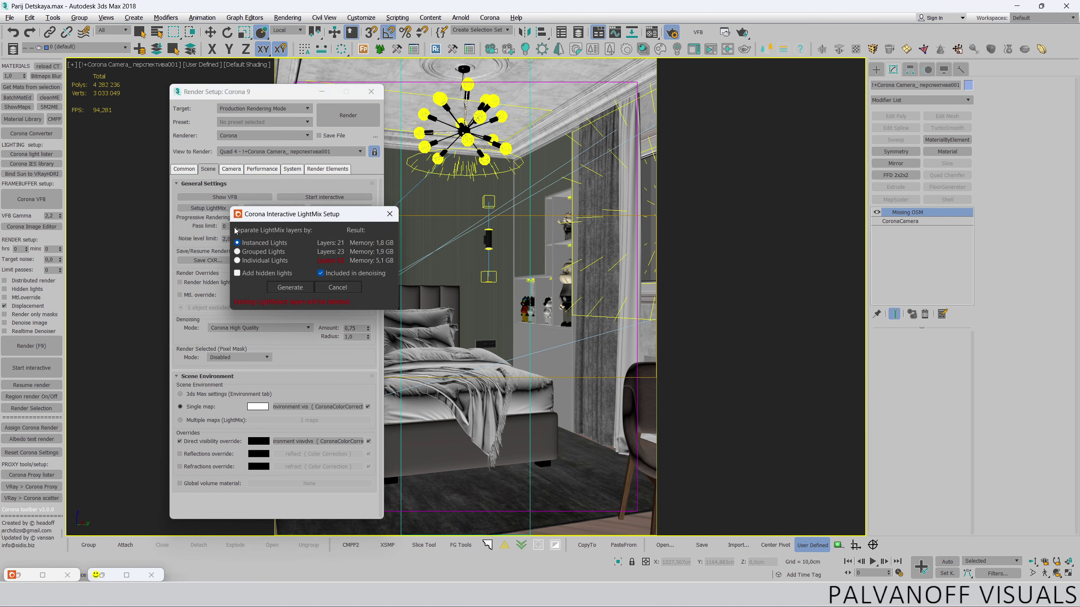
pyautogui.moveTo(286, 218)
pyautogui.mouseDown()
pyautogui.moveTo(230, 212)
pyautogui.moveTo(253, 246)
pyautogui.mouseUp()
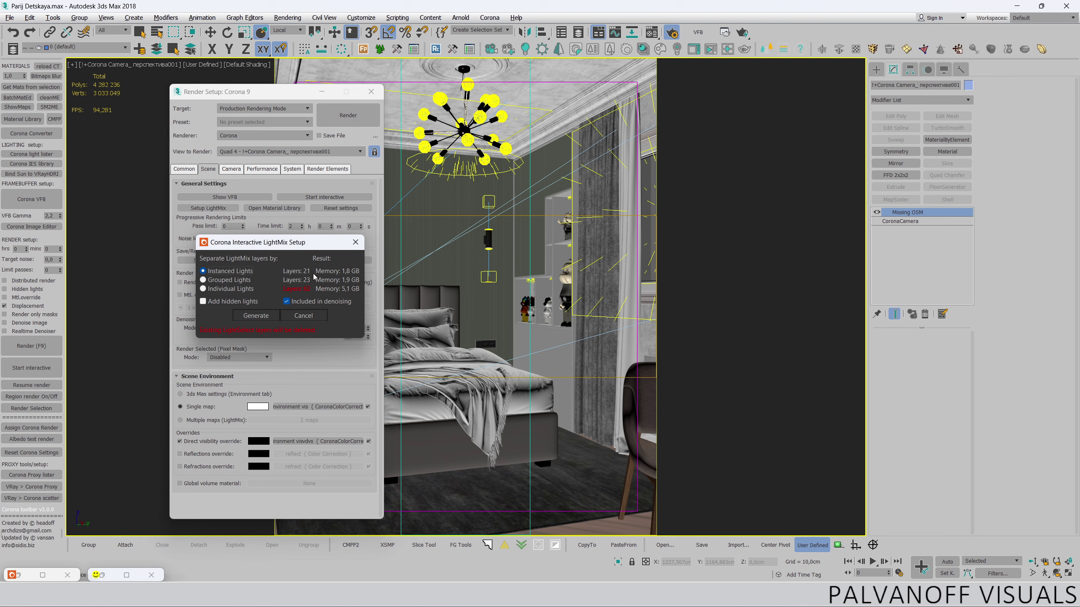
pyautogui.moveTo(289, 249); pyautogui.dragTo(285, 249)
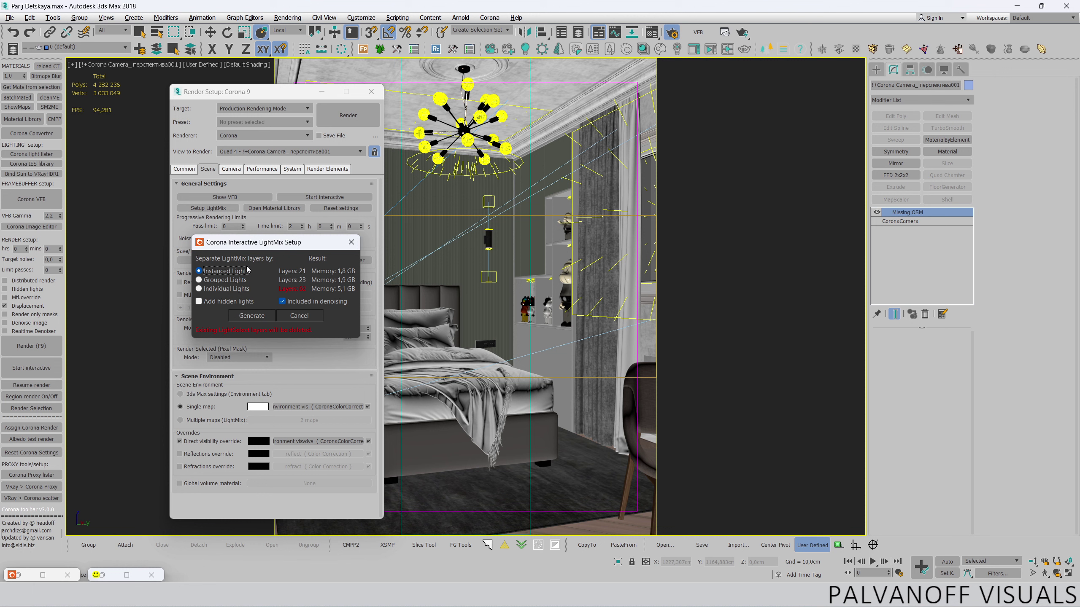
pyautogui.moveTo(258, 244); pyautogui.dragTo(268, 238)
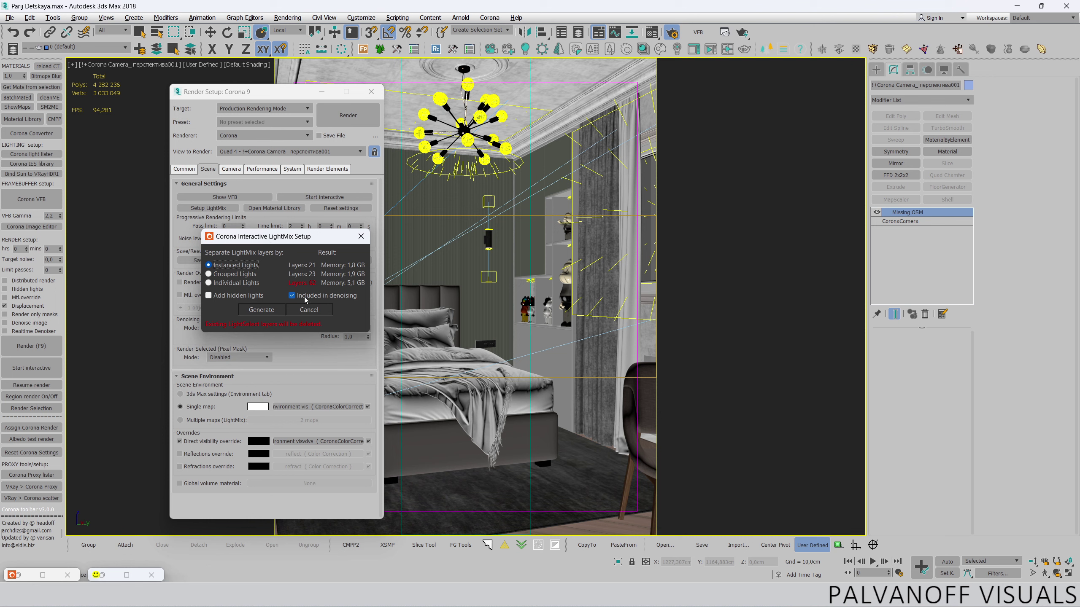
pyautogui.click(361, 236)
# - Inspect the Render Elements list, close Render Setup, and select the rug Rug-set24
pyautogui.click(325, 169)
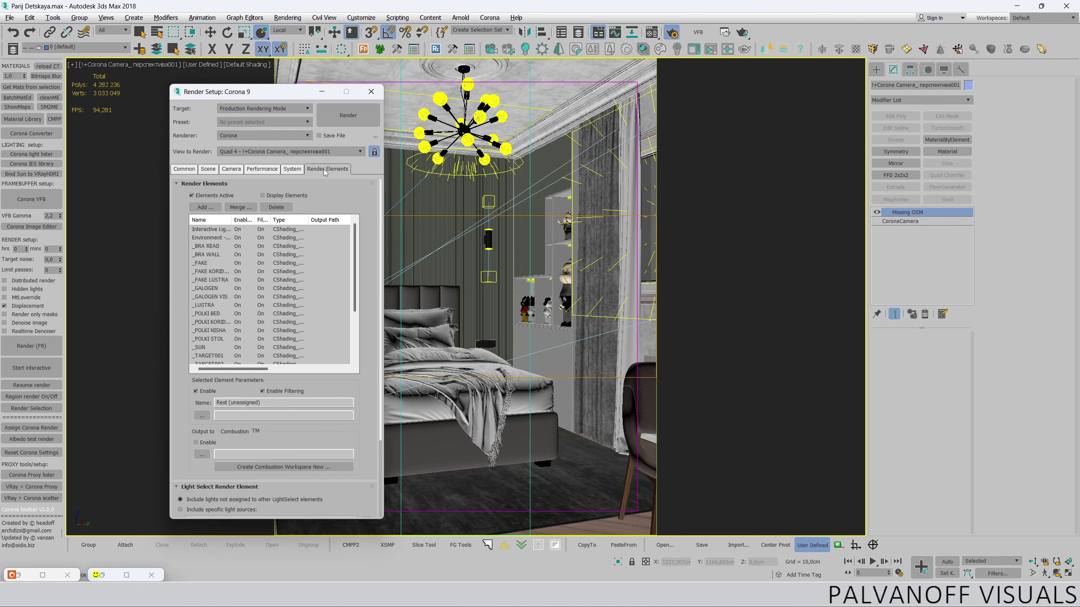
pyautogui.moveTo(264, 98); pyautogui.dragTo(207, 97)
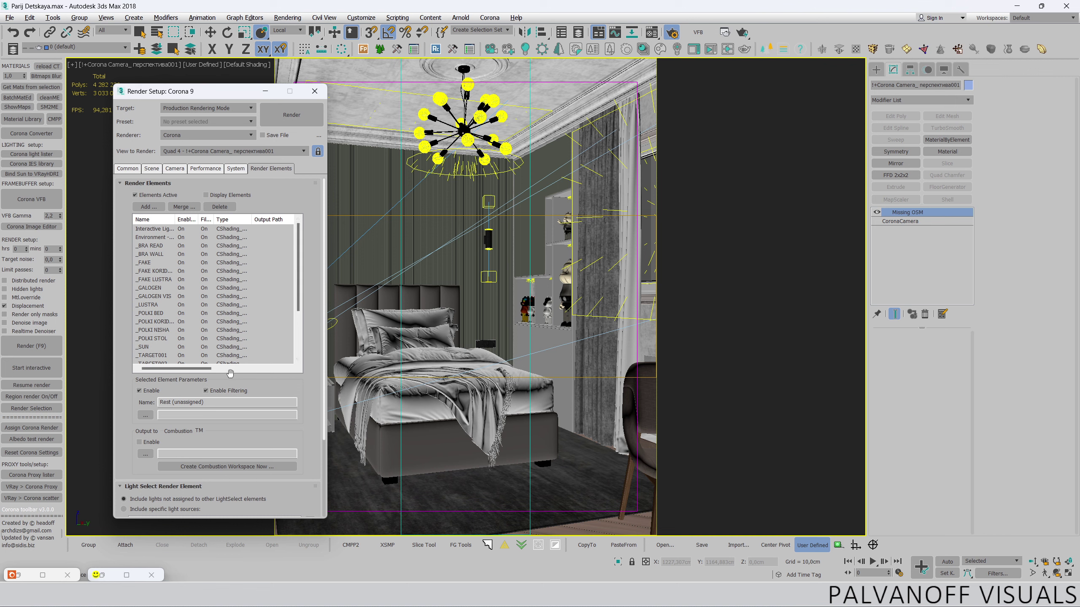
pyautogui.moveTo(296, 522); pyautogui.dragTo(297, 536)
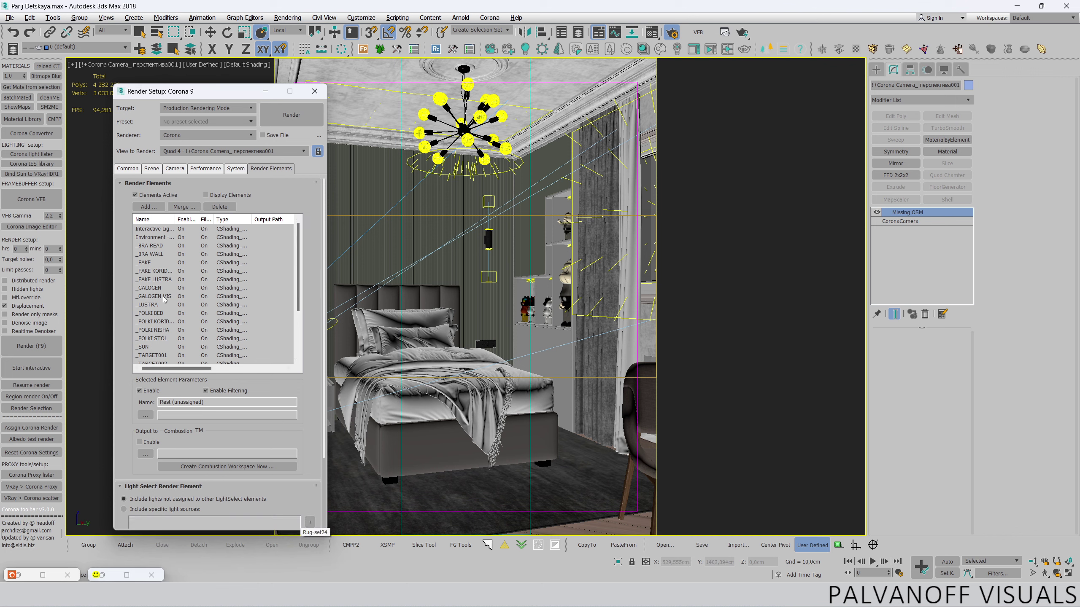
pyautogui.click(314, 91)
pyautogui.click(451, 494)
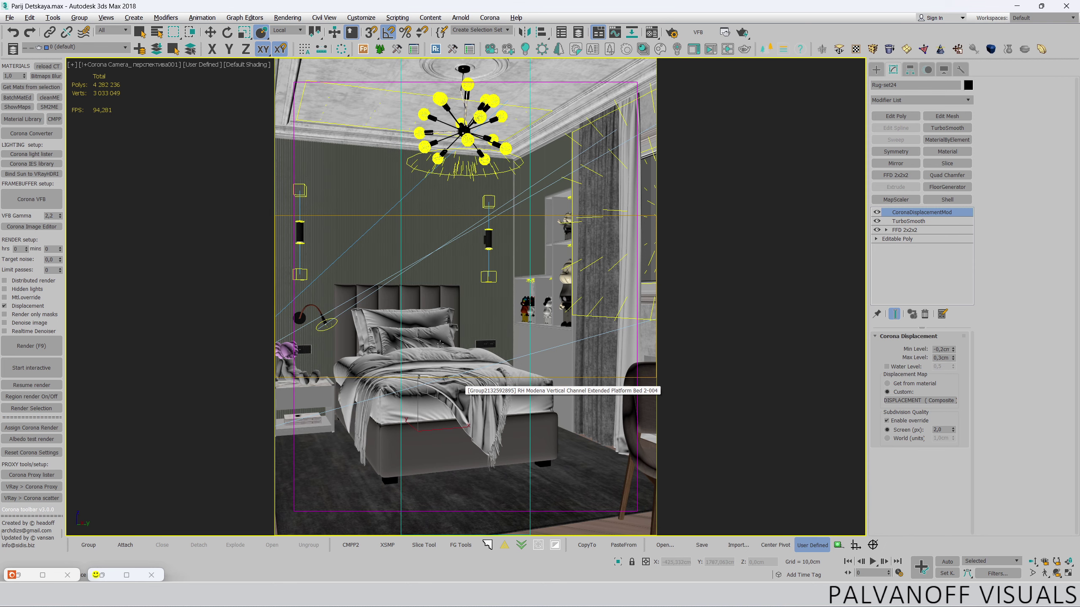
# - In Top view, inspect the _FAKE light, then deselect it and frame the area above the room
pyautogui.press('t')
pyautogui.scroll(2, 425, 307)
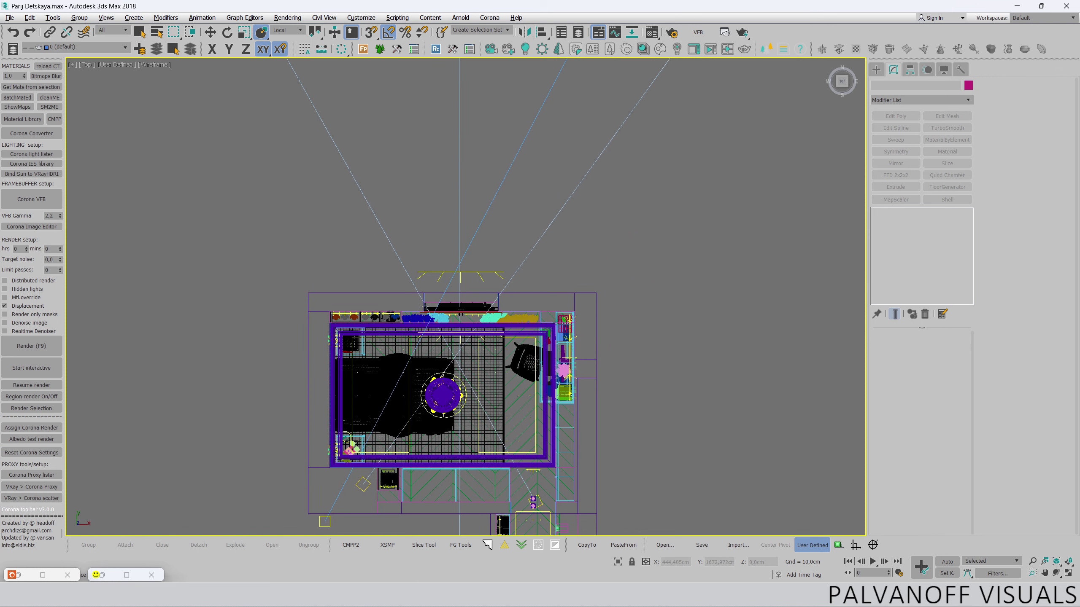
pyautogui.scroll(2, 438, 317)
pyautogui.scroll(1, 459, 330)
pyautogui.scroll(2, 491, 348)
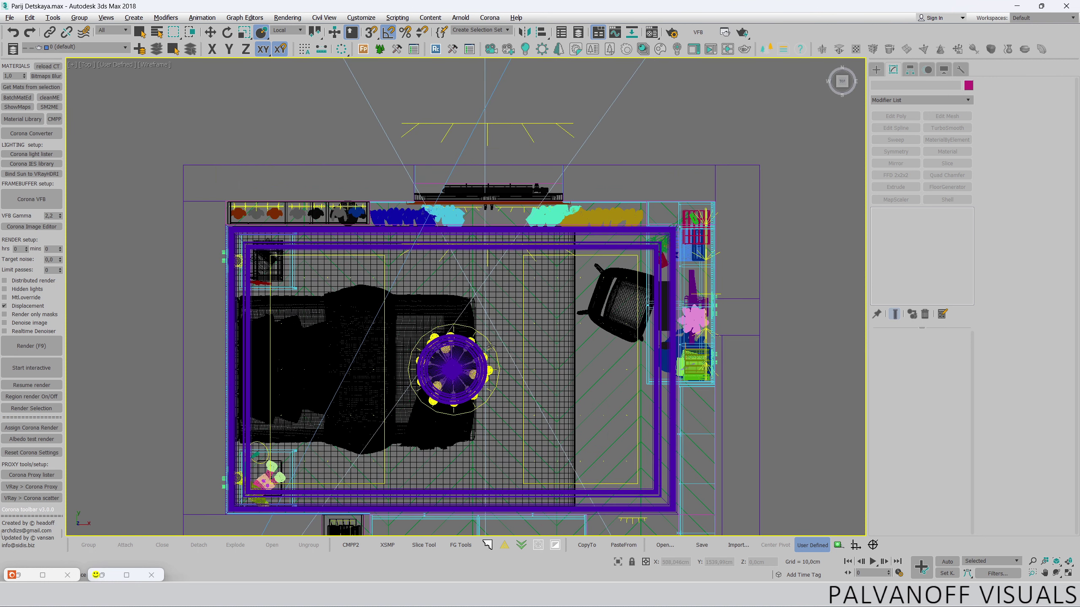
pyautogui.click(603, 370)
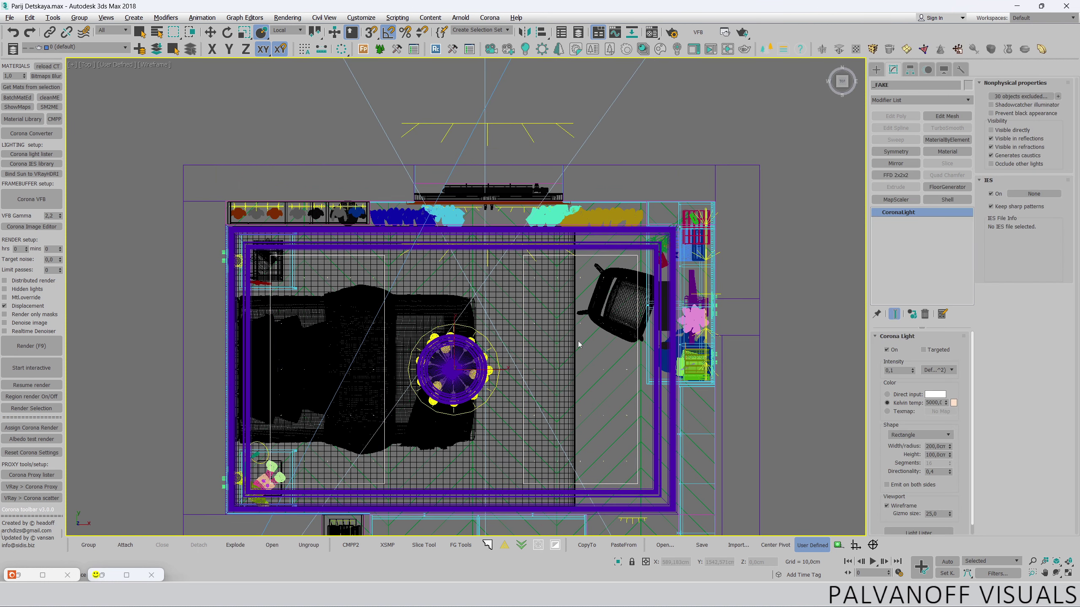
pyautogui.hotkey('ctrl', 'd')
pyautogui.scroll(-3, 444, 325)
pyautogui.scroll(-1, 553, 366)
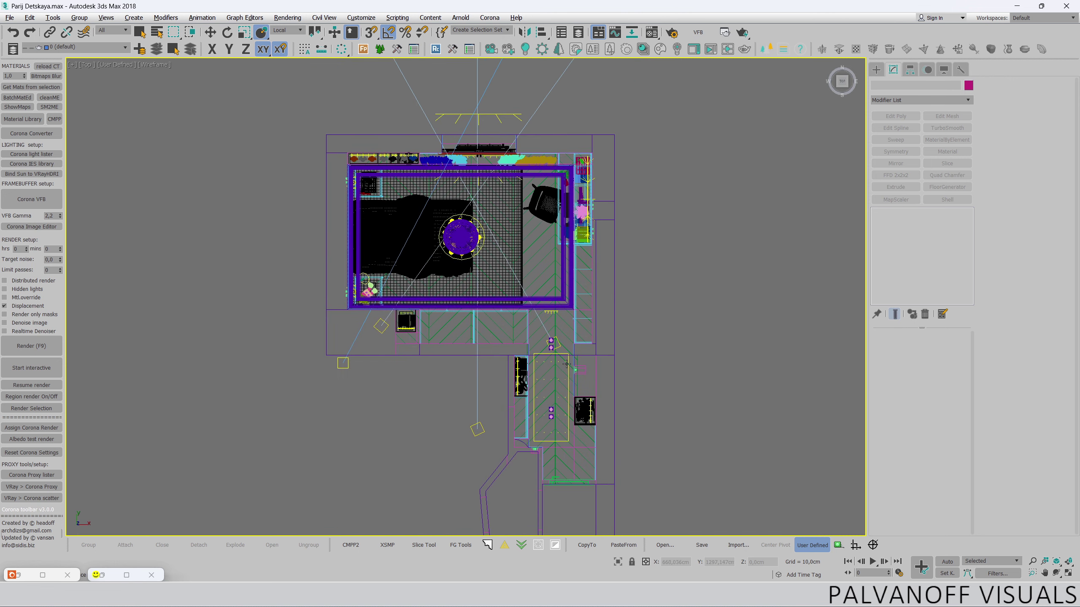
pyautogui.scroll(2, 548, 364)
pyautogui.moveTo(447, 244); pyautogui.dragTo(460, 315, button='middle')
pyautogui.scroll(-2, 461, 315)
pyautogui.scroll(-1, 451, 317)
pyautogui.scroll(-2, 438, 320)
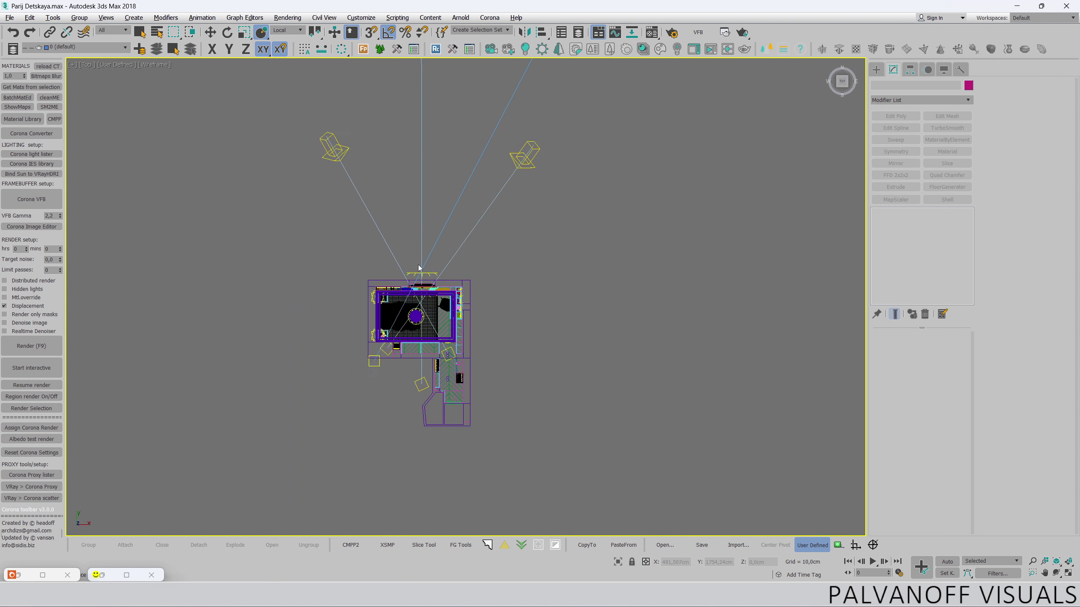
pyautogui.scroll(-1, 424, 325)
pyautogui.scroll(-2, 424, 325)
pyautogui.scroll(-2, 429, 298)
# - Select the _TARGET001 and _TARGET002 directional lights and expand their Intensity/Color/Attenuation settings
pyautogui.click(432, 124)
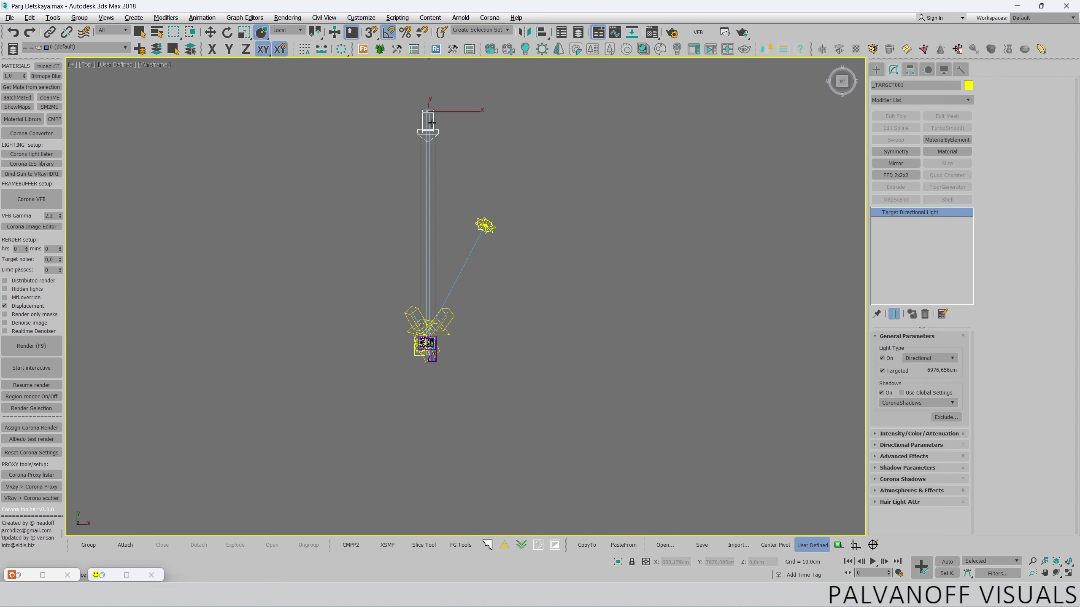
pyautogui.scroll(3, 438, 255)
pyautogui.click(485, 421)
pyautogui.click(399, 419)
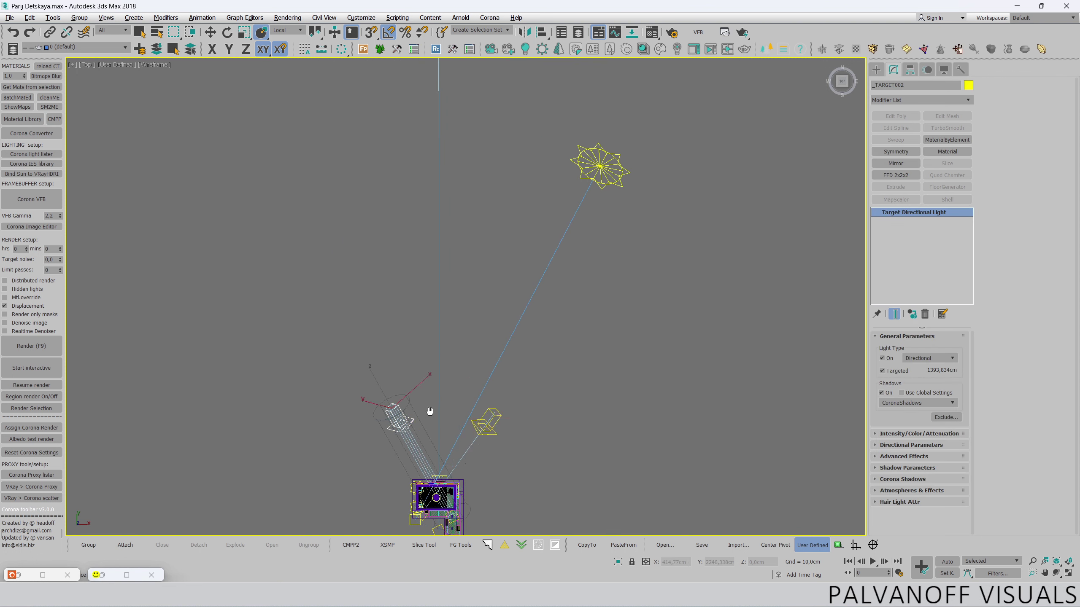
pyautogui.moveTo(399, 421); pyautogui.dragTo(418, 281, button='middle')
pyautogui.click(902, 435)
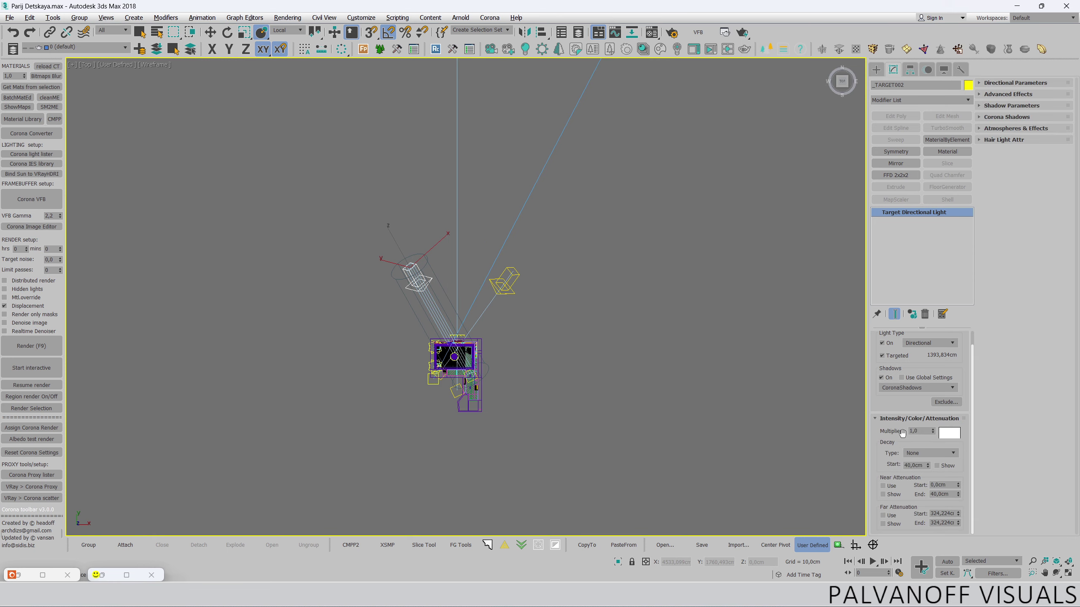
pyautogui.scroll(2, 418, 331)
pyautogui.scroll(4, 440, 336)
# - Clear the selection and select the rug, showing its −9.2 / 0.3 cm displacement
pyautogui.click(441, 335)
pyautogui.scroll(3, 446, 357)
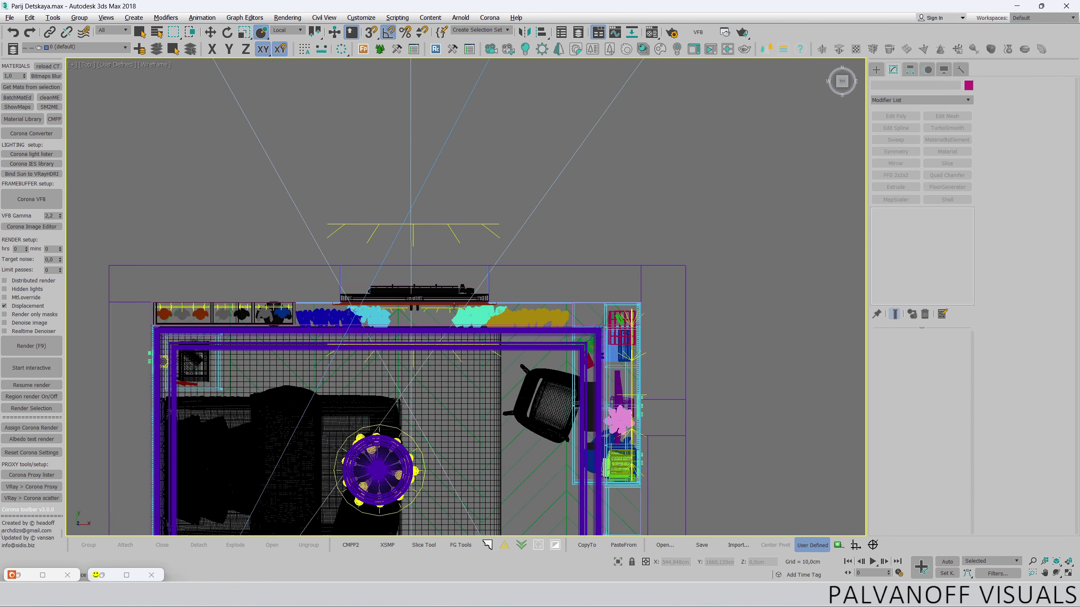
pyautogui.scroll(3, 457, 382)
pyautogui.click(461, 410)
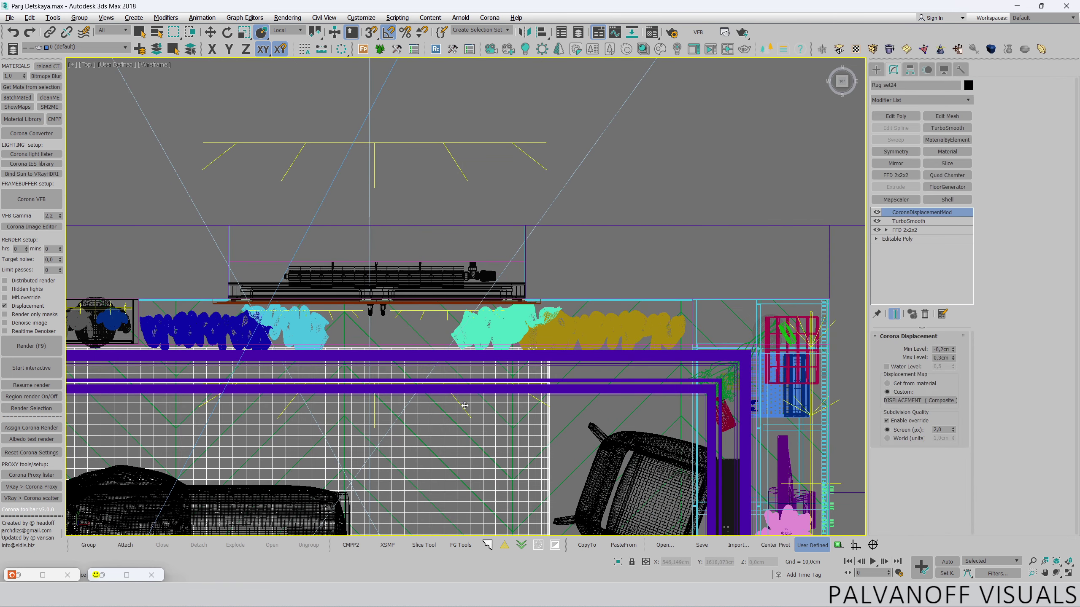
# - Select the _WINDOW INSIDE light and view it in a free Perspective view
pyautogui.press('c')
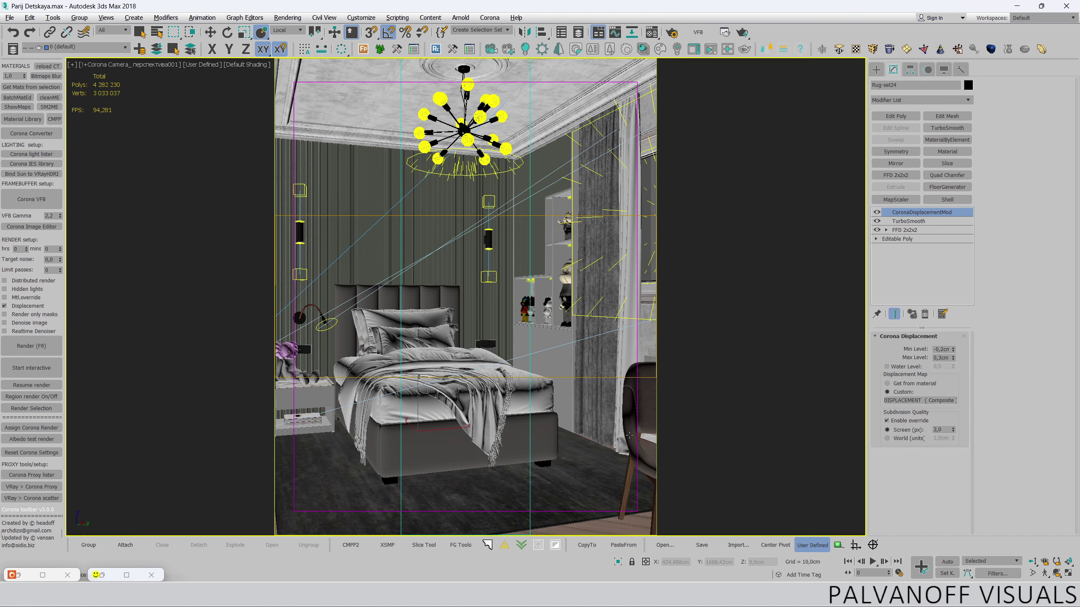
pyautogui.click(613, 315)
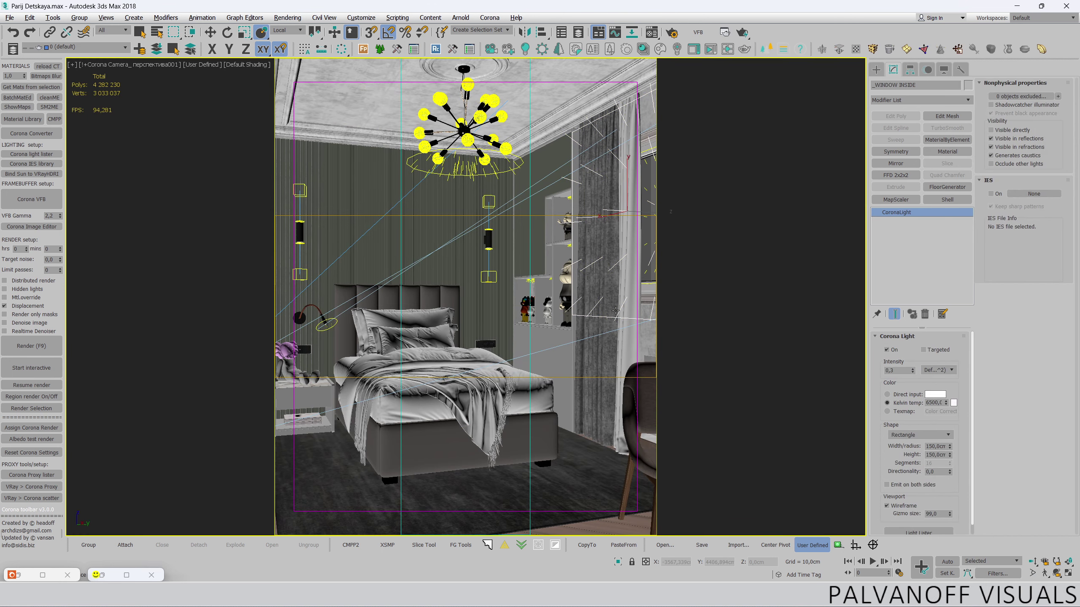
pyautogui.press('p')
pyautogui.scroll(-3, 601, 314)
pyautogui.scroll(-3, 593, 302)
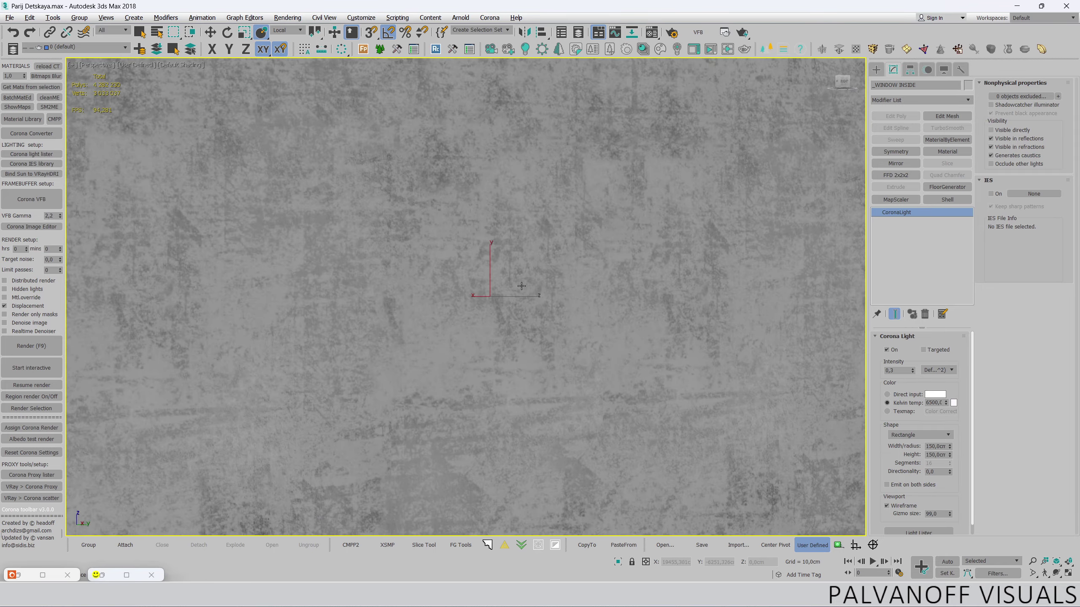
pyautogui.scroll(-3, 585, 290)
pyautogui.scroll(-3, 517, 298)
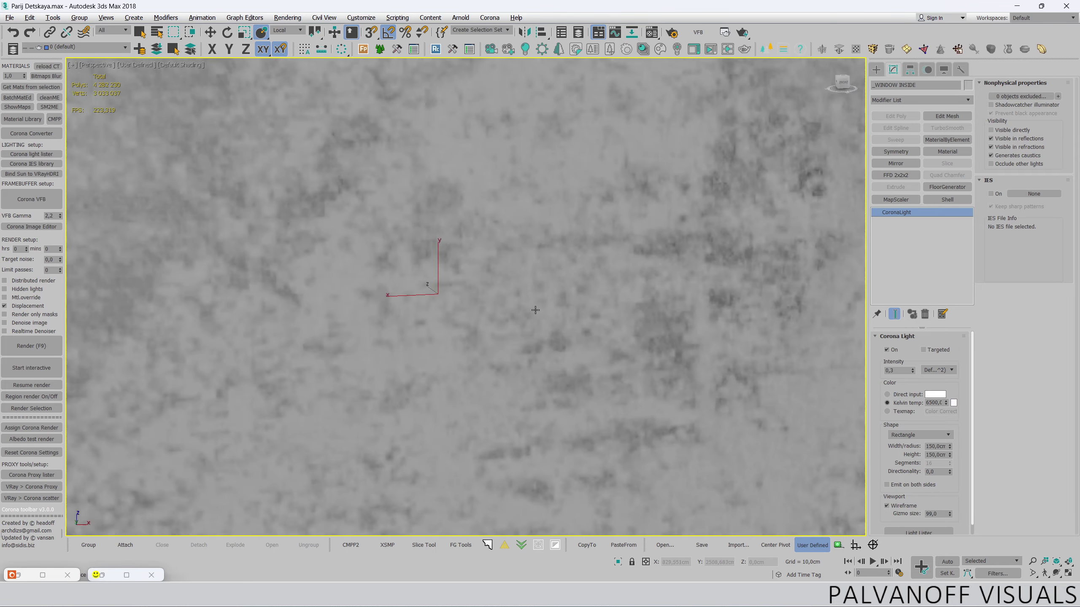
pyautogui.scroll(-3, 501, 297)
pyautogui.scroll(-3, 484, 296)
pyautogui.scroll(-3, 468, 294)
pyautogui.scroll(5, 468, 294)
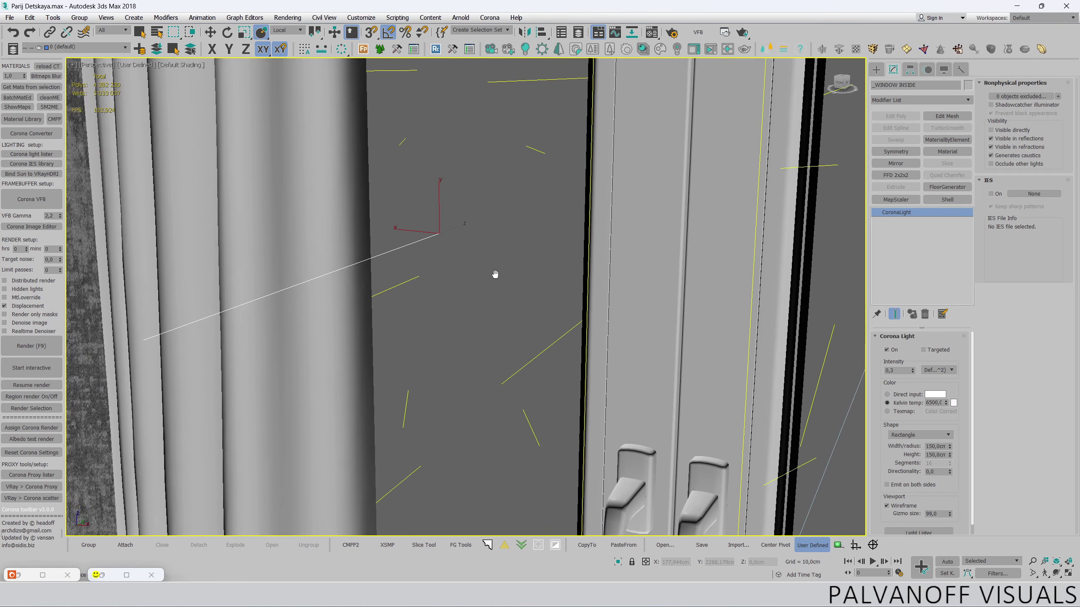
pyautogui.moveTo(494, 273)
pyautogui.keyDown('alt'); pyautogui.mouseDown(button='middle')
pyautogui.moveTo(491, 237)
pyautogui.moveTo(452, 236)
pyautogui.moveTo(480, 259)
pyautogui.mouseUp(button='middle'); pyautogui.keyUp('alt')
pyautogui.scroll(-5, 494, 273)
pyautogui.press('q')
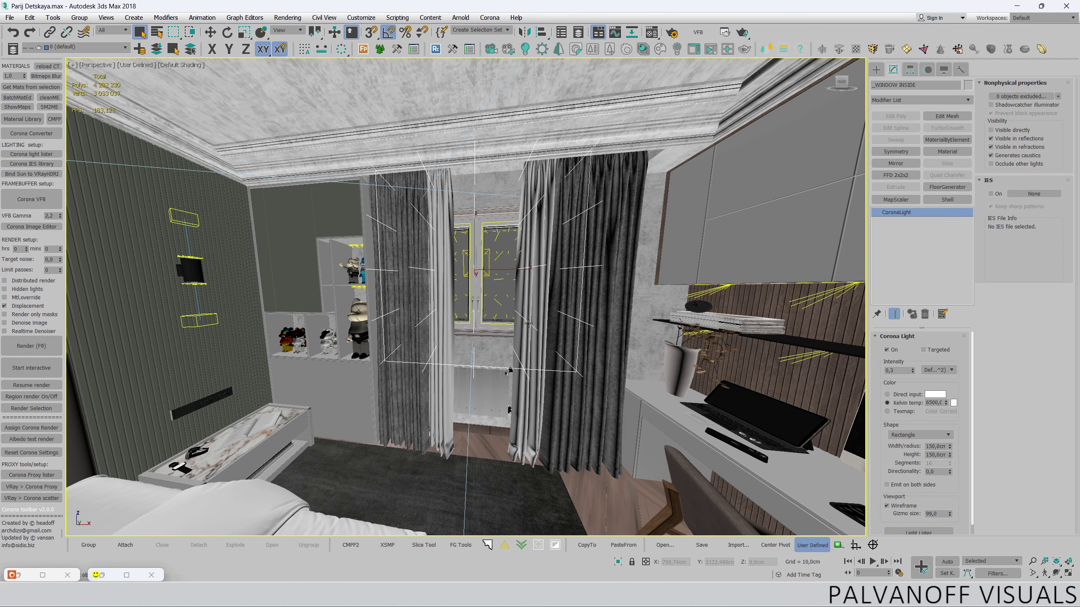
# - Isolate both _WINDOW lights with Alt+Q and view them from the Front
pyautogui.hotkey('ctrl', 'd')
pyautogui.scroll(4, 496, 254)
pyautogui.click(478, 213)
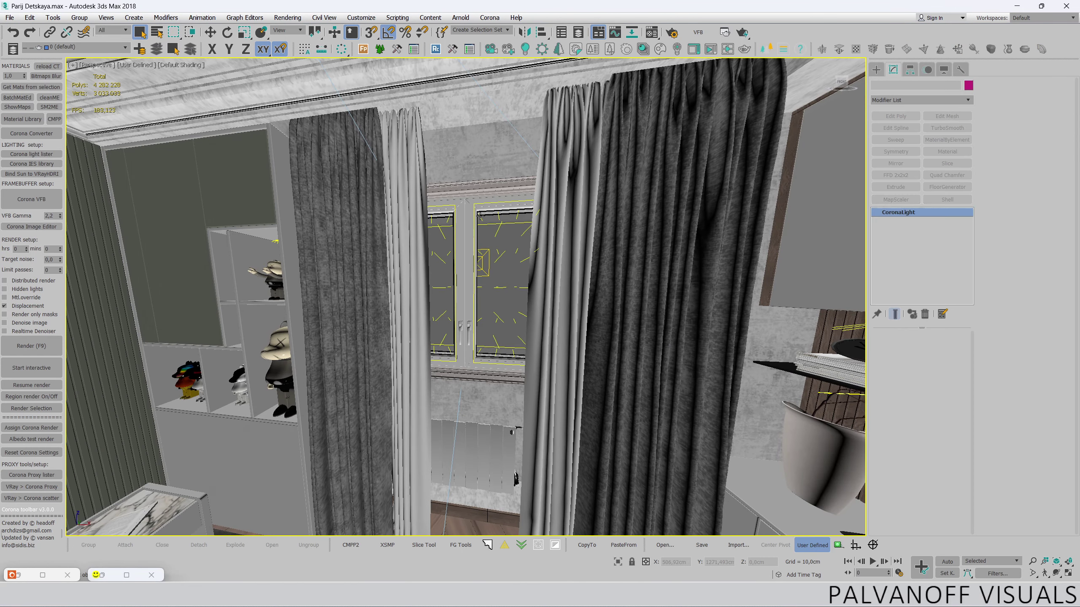
pyautogui.keyDown('ctrl'); pyautogui.click(463, 251); pyautogui.keyUp('ctrl')
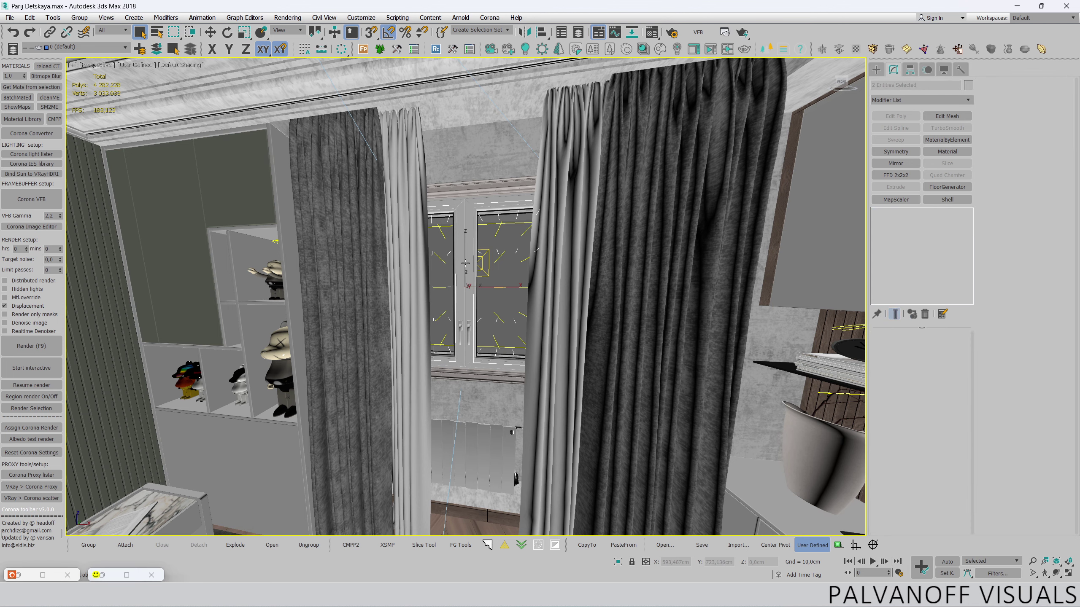
pyautogui.hotkey('alt', 'q')
pyautogui.keyDown('alt'); pyautogui.moveTo(471, 237); pyautogui.dragTo(597, 207, button='middle'); pyautogui.keyUp('alt')
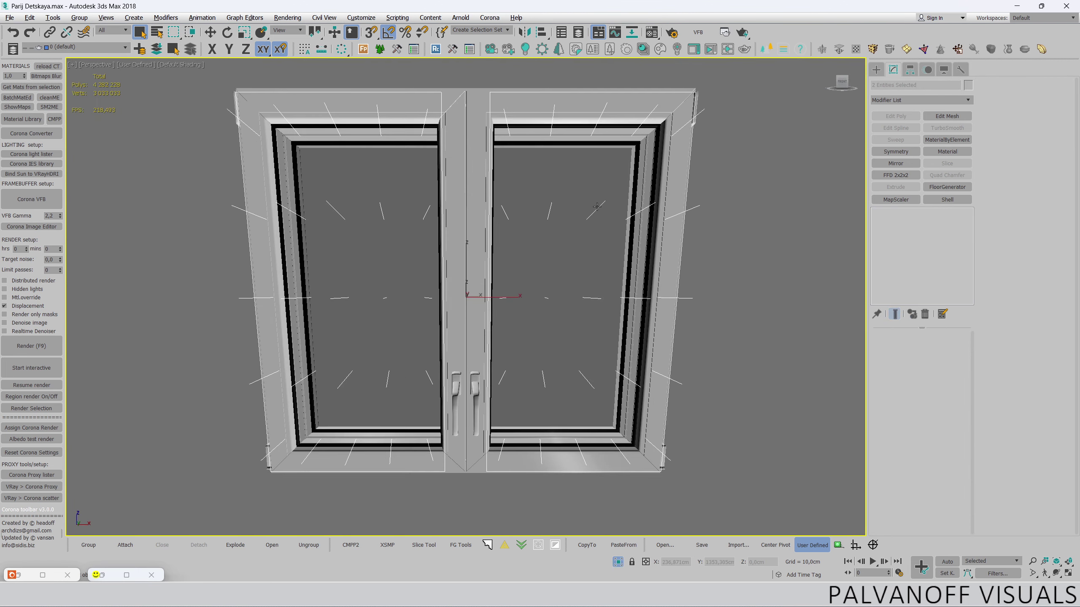
pyautogui.press('f')
pyautogui.click(689, 205)
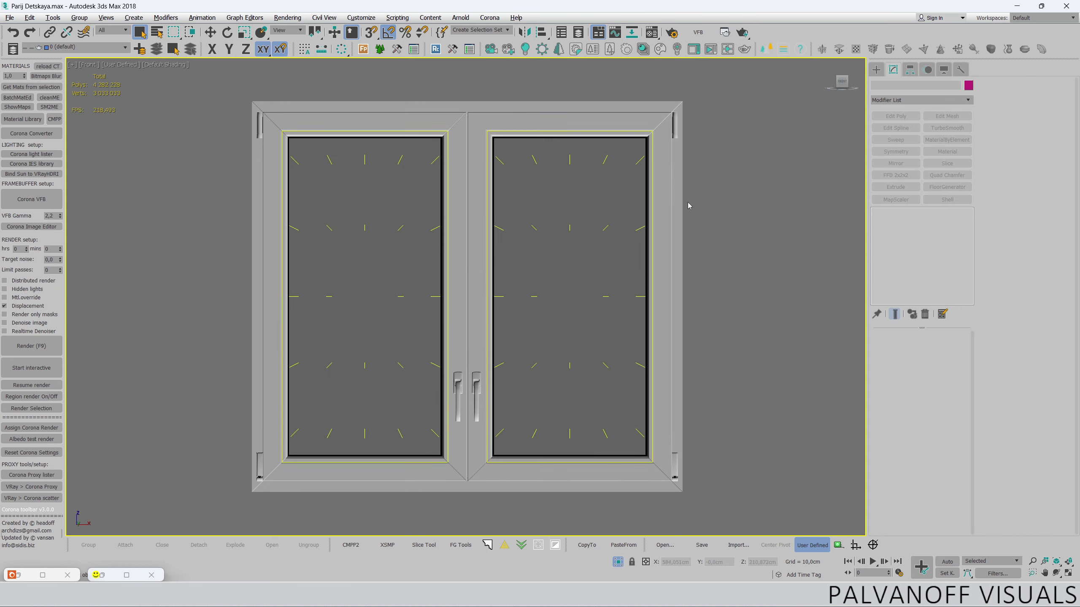
# - Scale the right window light to 86% width and 93% height
pyautogui.click(607, 231)
pyautogui.press('w')
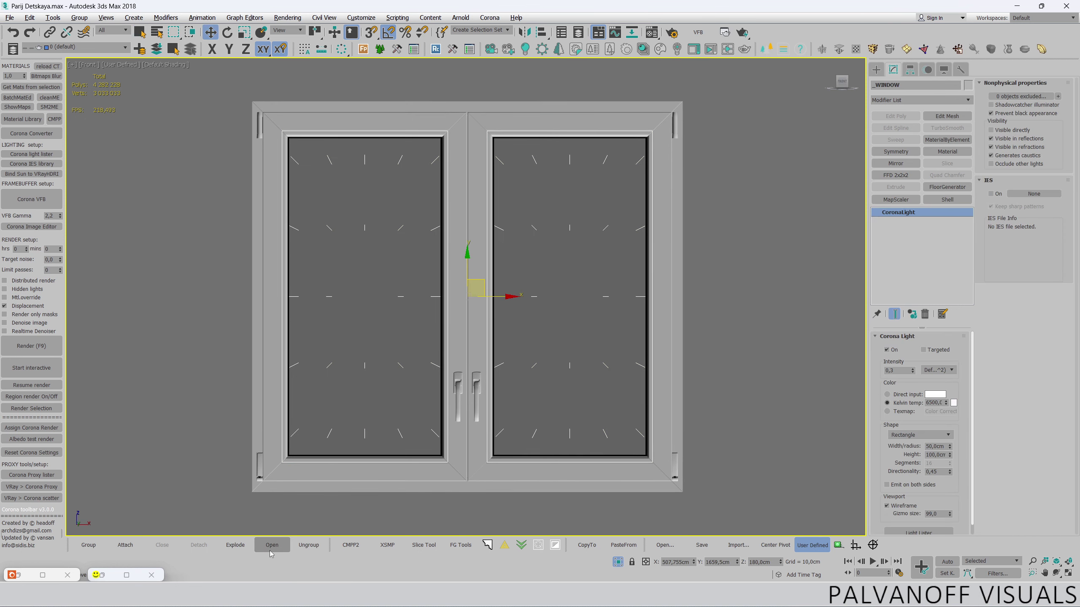
pyautogui.click(168, 358)
pyautogui.click(534, 297)
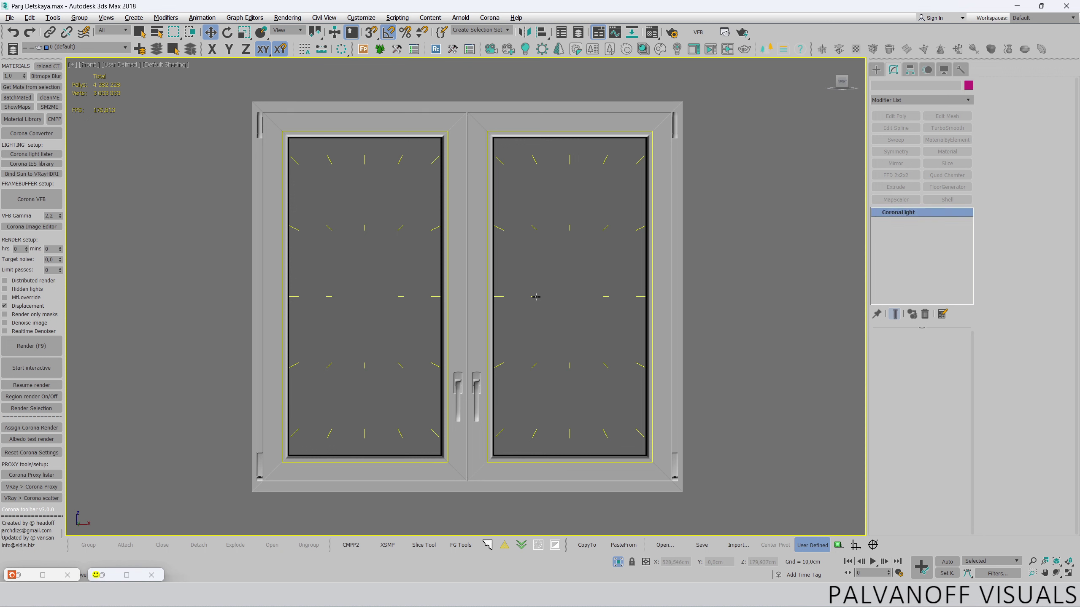
pyautogui.press('r')
pyautogui.moveTo(612, 297); pyautogui.dragTo(593, 297)
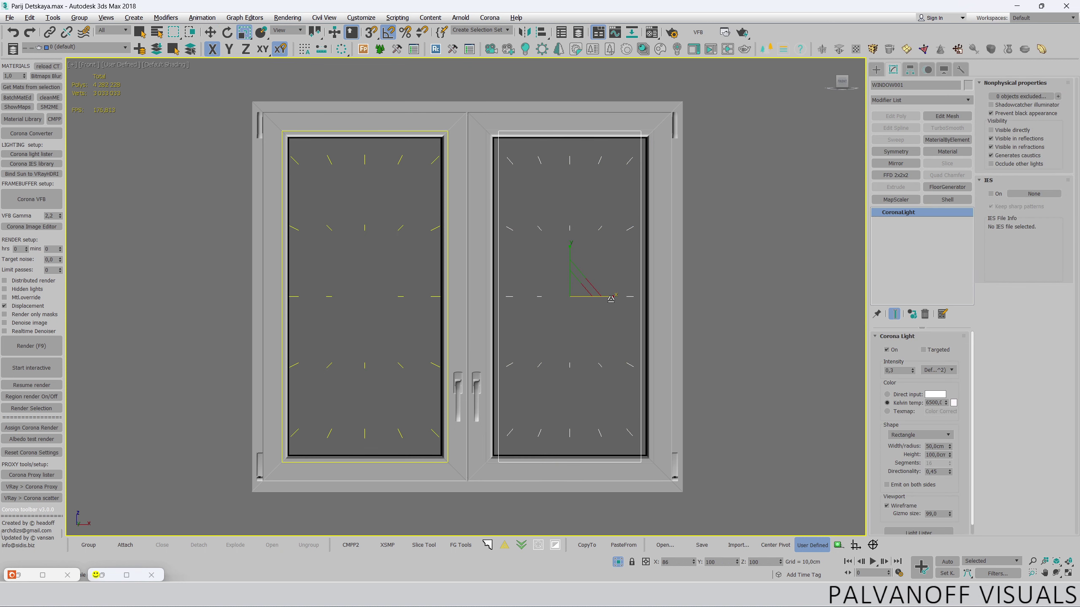
pyautogui.moveTo(572, 250); pyautogui.dragTo(569, 252)
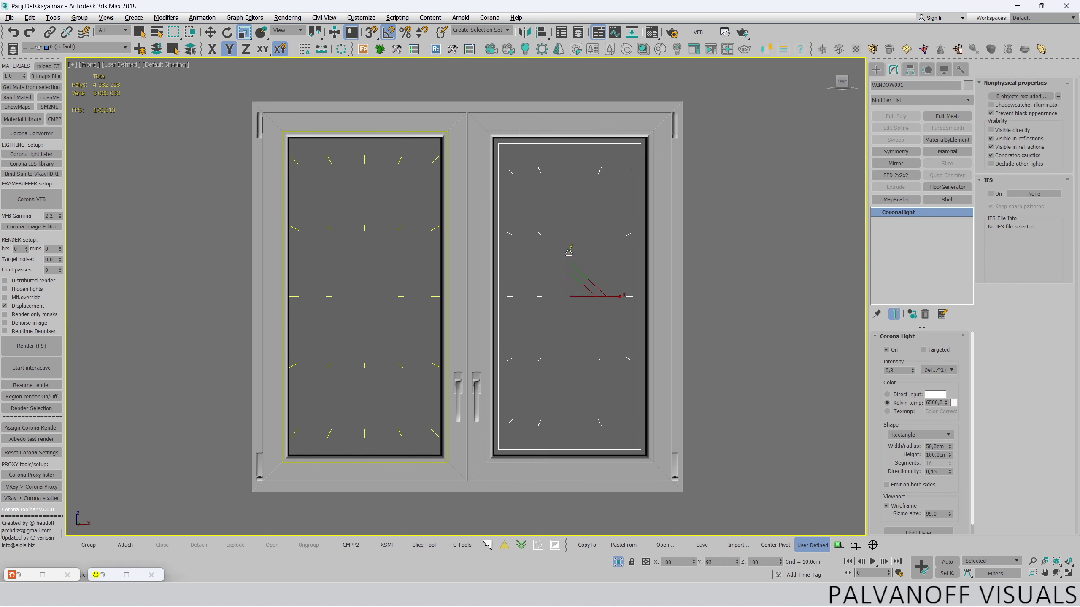
# - Scale the left window light to about 93% height and 86% width
pyautogui.press('w')
pyautogui.click(366, 256)
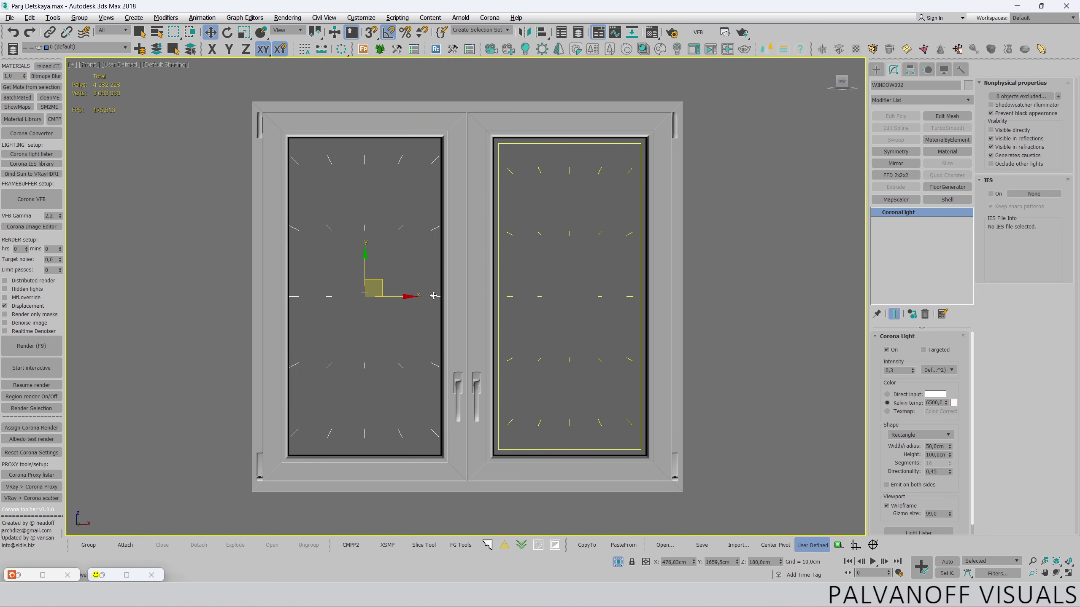
pyautogui.press('r')
pyautogui.moveTo(366, 256); pyautogui.dragTo(367, 260)
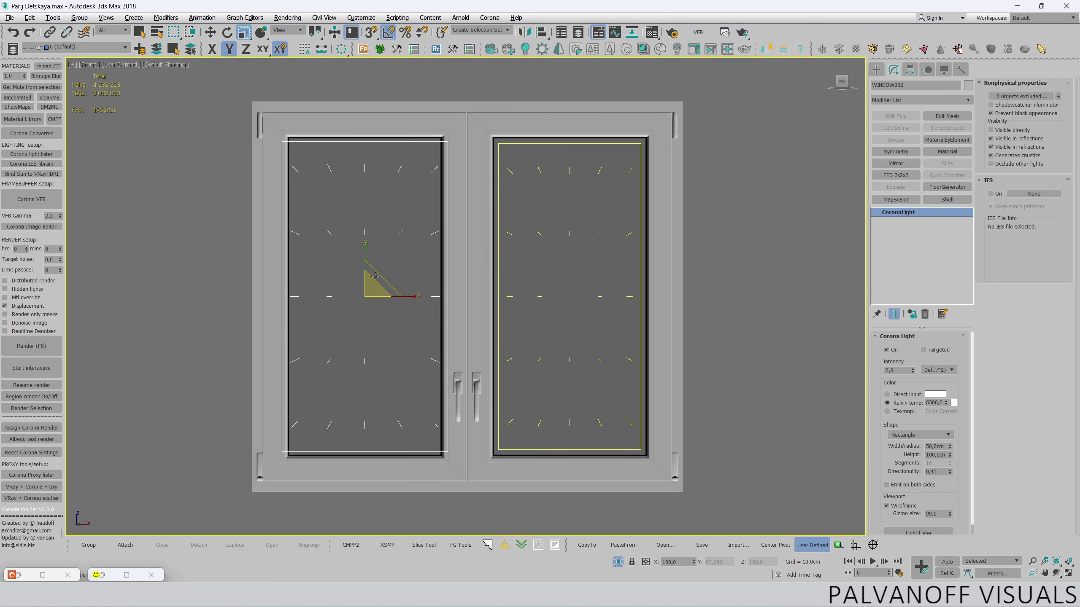
pyautogui.moveTo(411, 295); pyautogui.dragTo(407, 296)
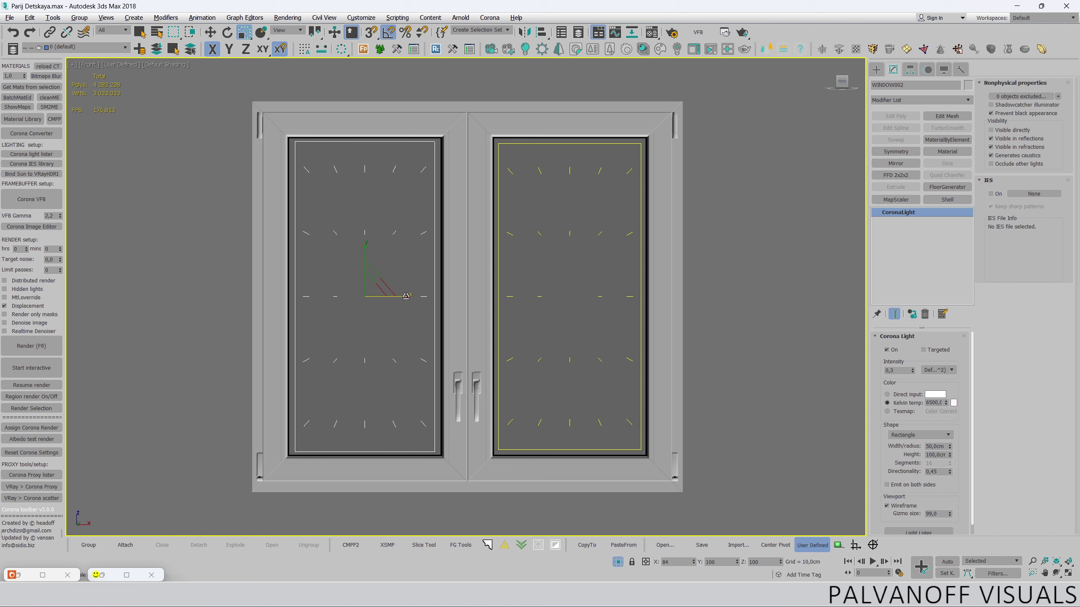
pyautogui.press('w')
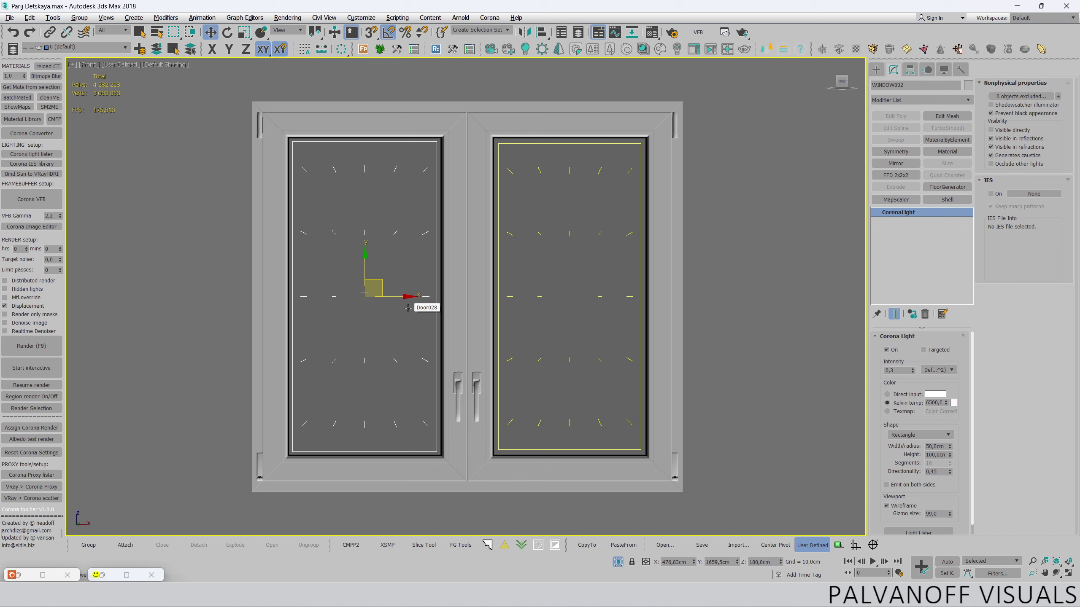
# - Readjust the right window light's width to 85%
pyautogui.click(499, 150)
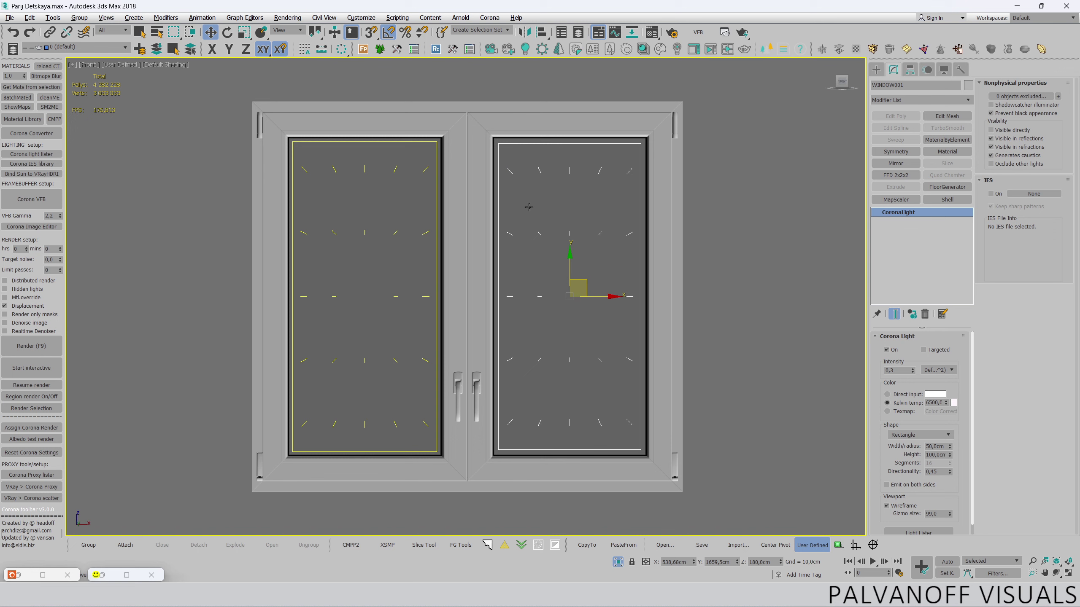
pyautogui.press('r')
pyautogui.moveTo(611, 295)
pyautogui.mouseDown()
pyautogui.moveTo(626, 297)
pyautogui.moveTo(576, 255)
pyautogui.mouseUp()
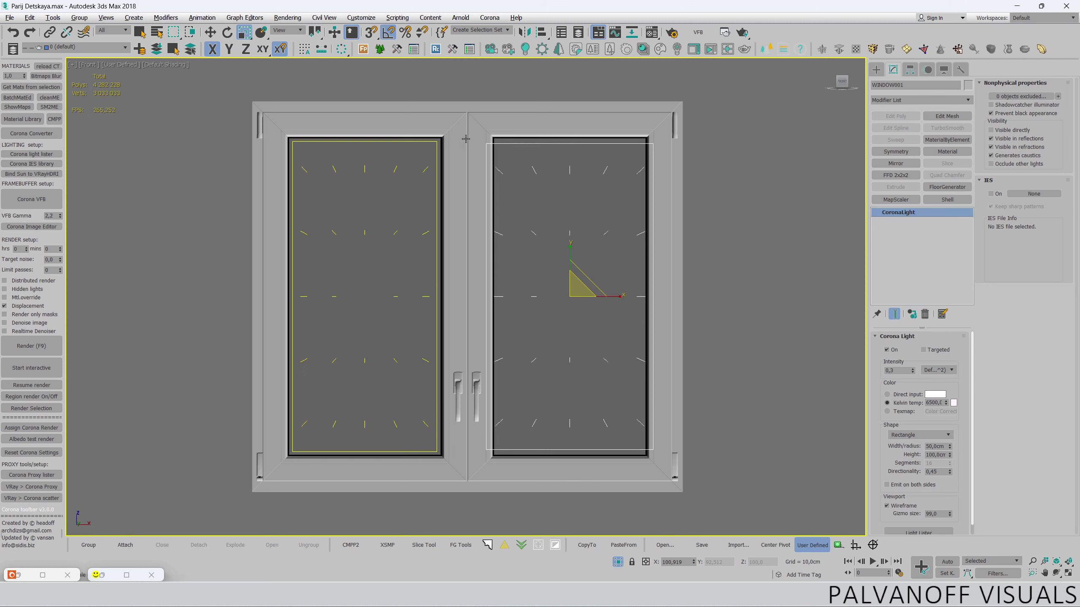
pyautogui.moveTo(612, 297); pyautogui.dragTo(613, 299)
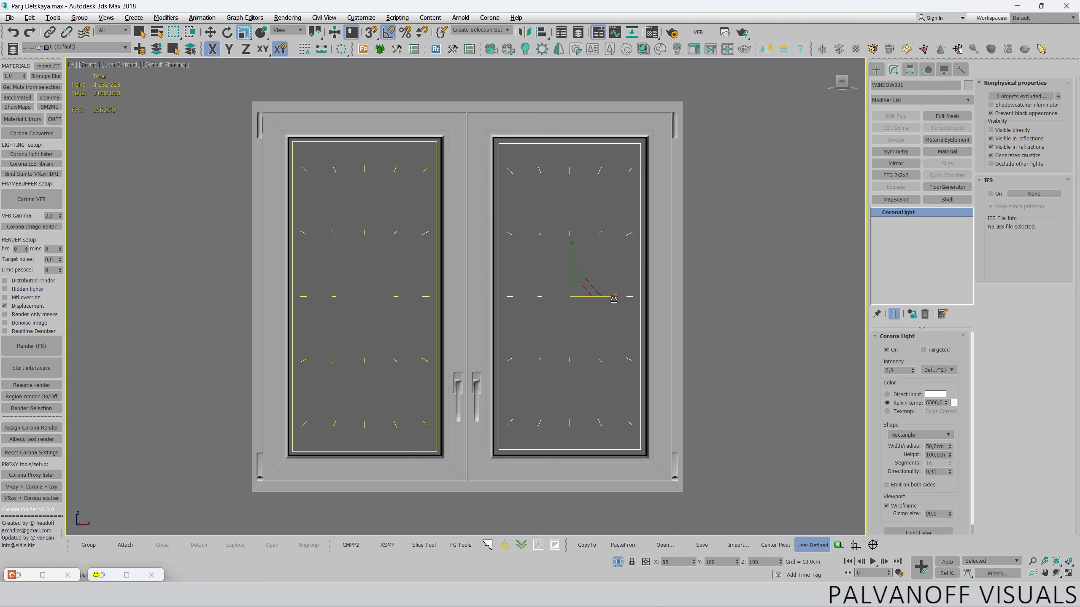
pyautogui.scroll(5, 491, 145)
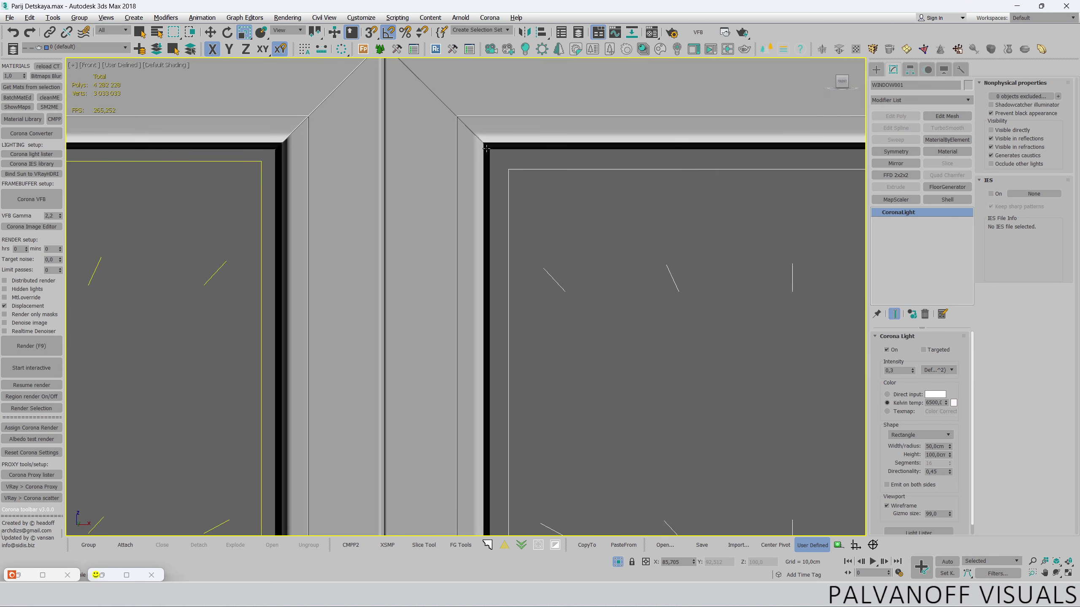
# - In Top wireframe view, move both window lights up against the window frame
pyautogui.scroll(-10, 501, 165)
pyautogui.hotkey('alt', 'w')
pyautogui.hotkey('alt', 'w')
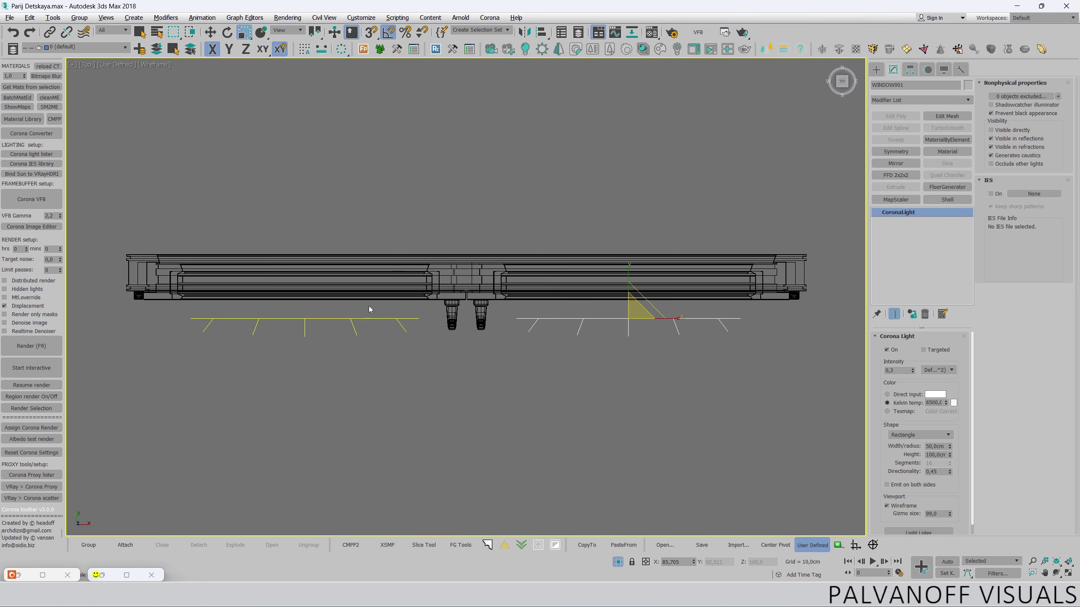
pyautogui.press('w')
pyautogui.keyDown('ctrl'); pyautogui.click(303, 327); pyautogui.keyUp('ctrl')
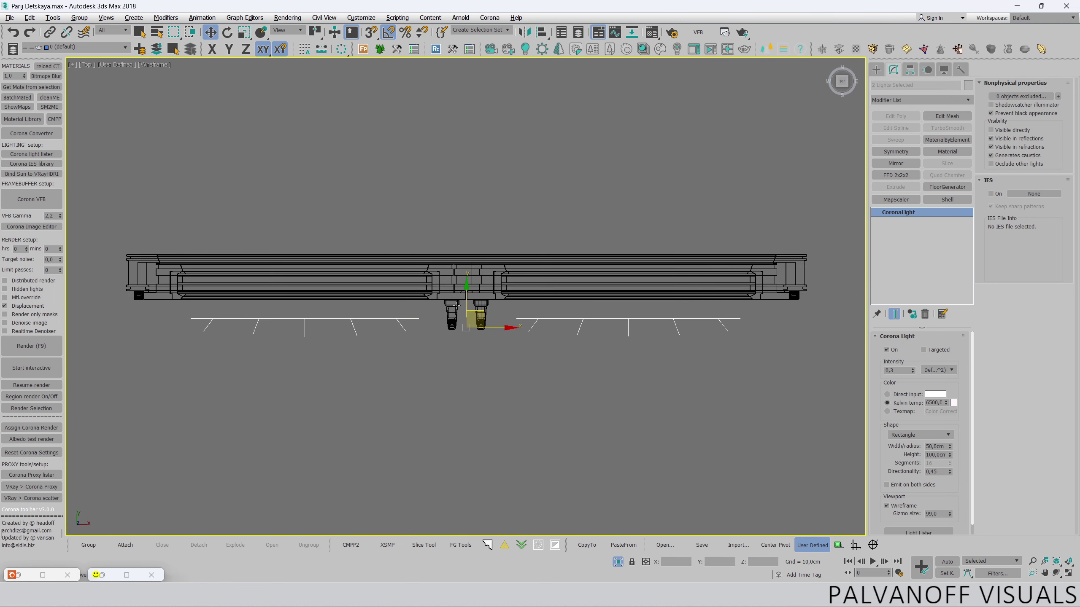
pyautogui.moveTo(493, 312); pyautogui.dragTo(494, 295)
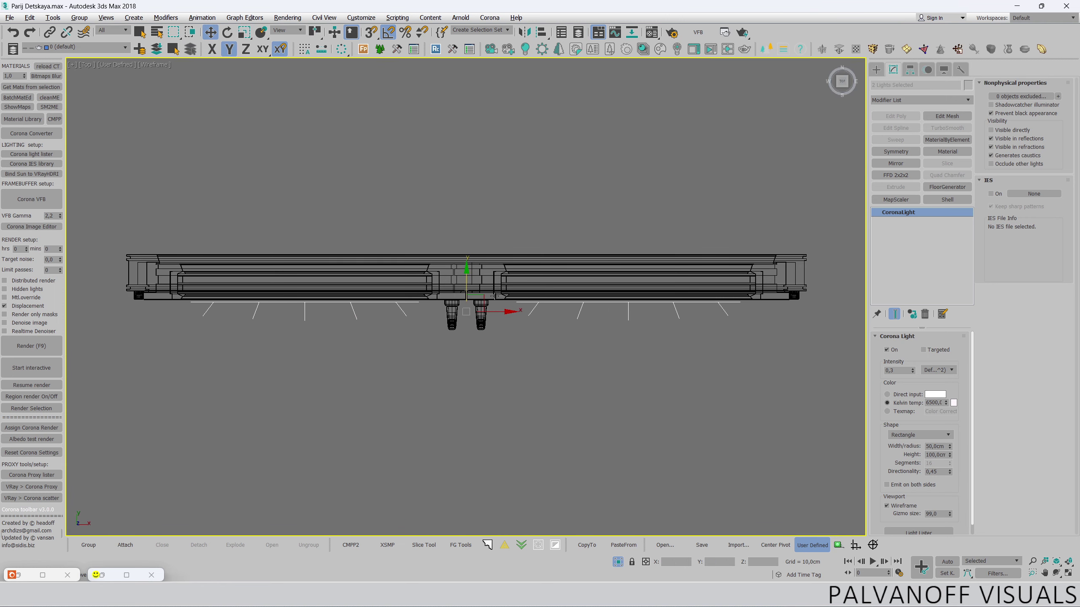
pyautogui.scroll(5, 494, 295)
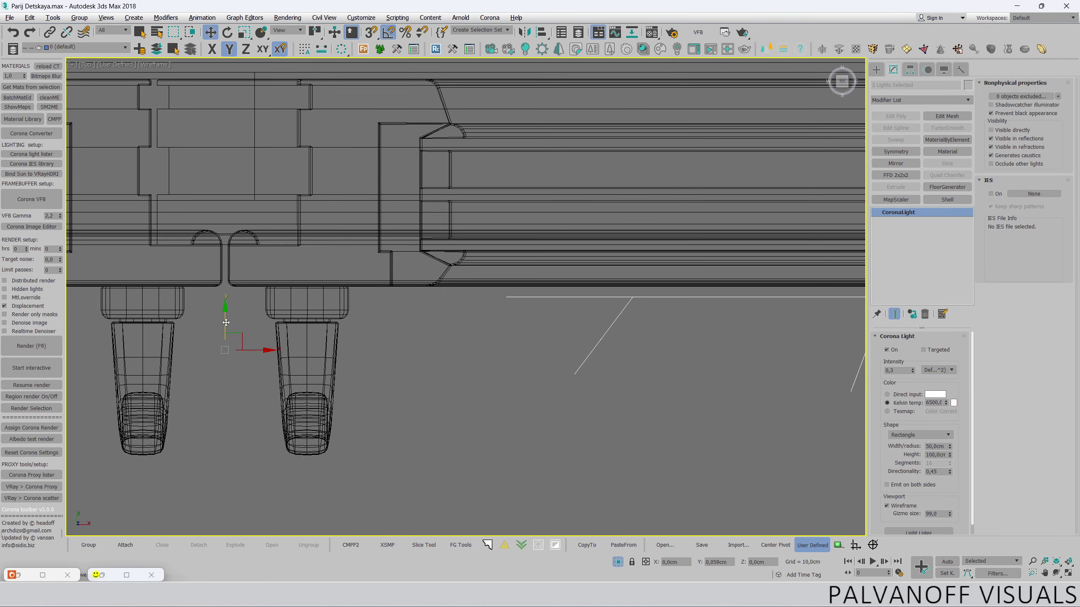
# - Turn off Generates caustics for the window lights and deselect them
pyautogui.scroll(-5, 445, 294)
pyautogui.scroll(-3, 445, 293)
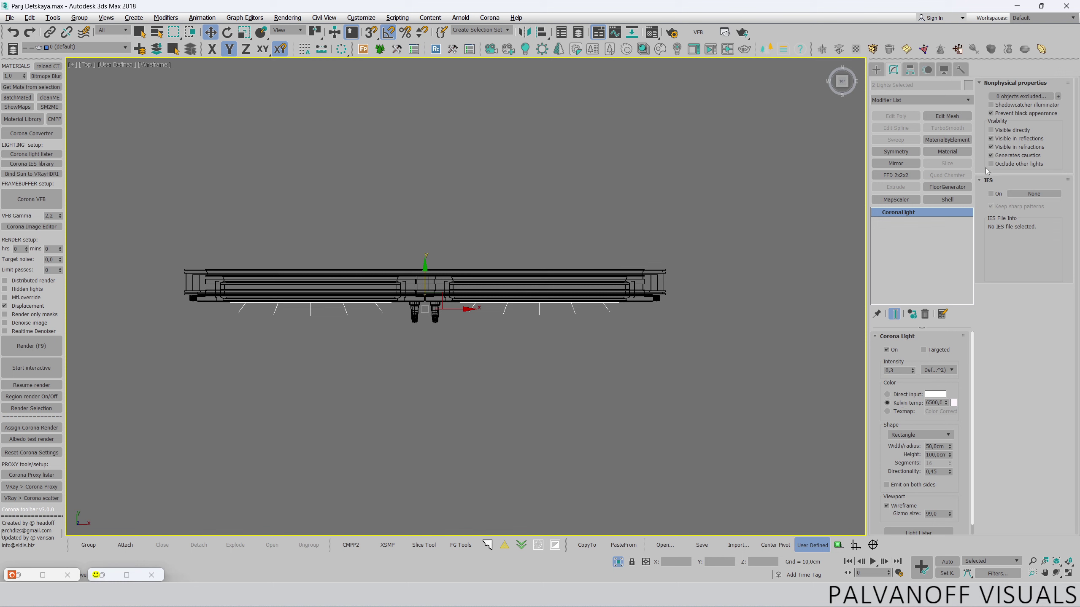
pyautogui.doubleClick(927, 472)
pyautogui.click(992, 156)
pyautogui.click(538, 331)
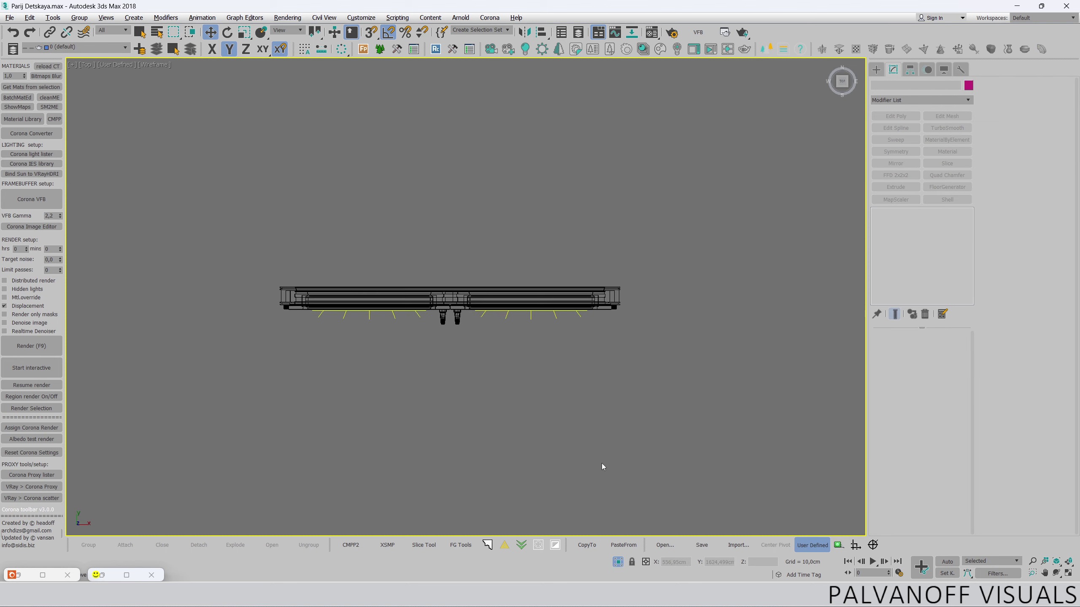
# - Exit isolation, select _WINDOW OUTSIDE, and rotate it 45° about X
pyautogui.click(618, 561)
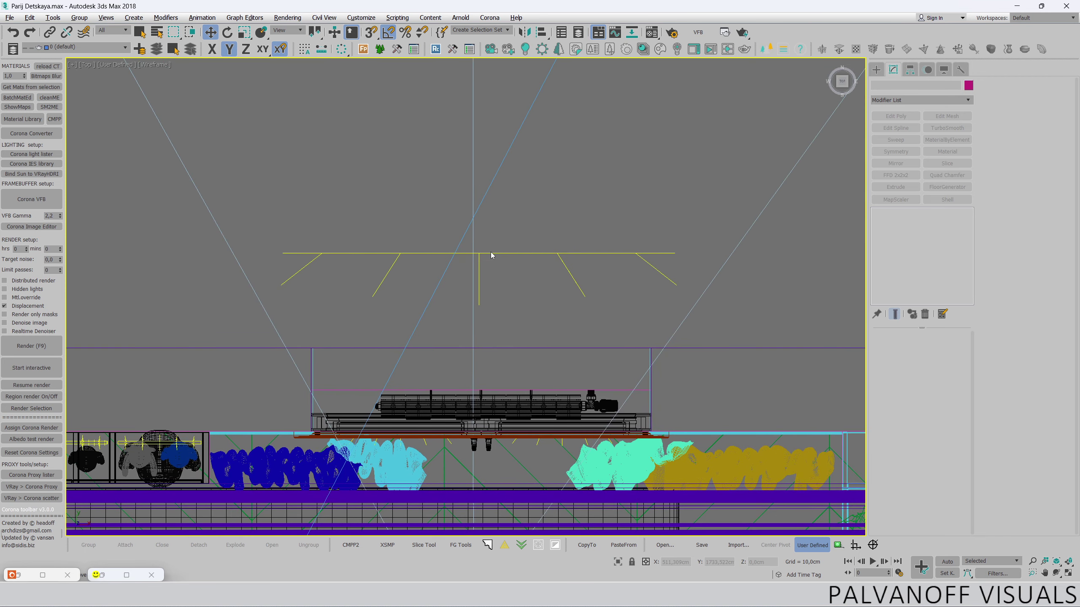
pyautogui.click(490, 252)
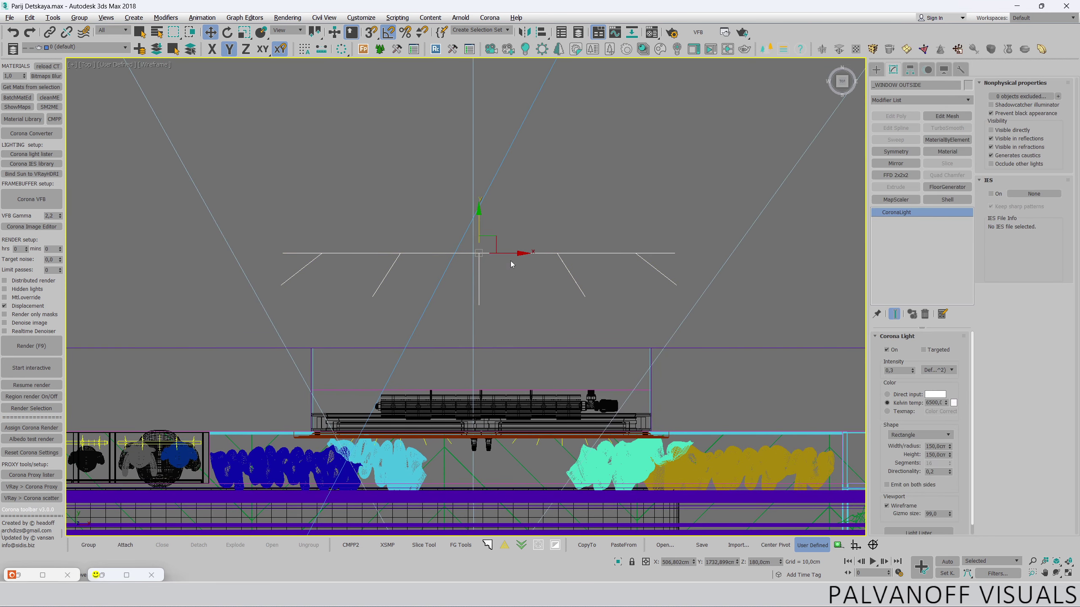
pyautogui.press('f')
pyautogui.moveTo(601, 333)
pyautogui.keyDown('alt'); pyautogui.mouseDown(button='middle')
pyautogui.moveTo(501, 300)
pyautogui.moveTo(533, 284)
pyautogui.moveTo(484, 292)
pyautogui.mouseUp(button='middle'); pyautogui.keyUp('alt')
pyautogui.press('p')
pyautogui.press('e')
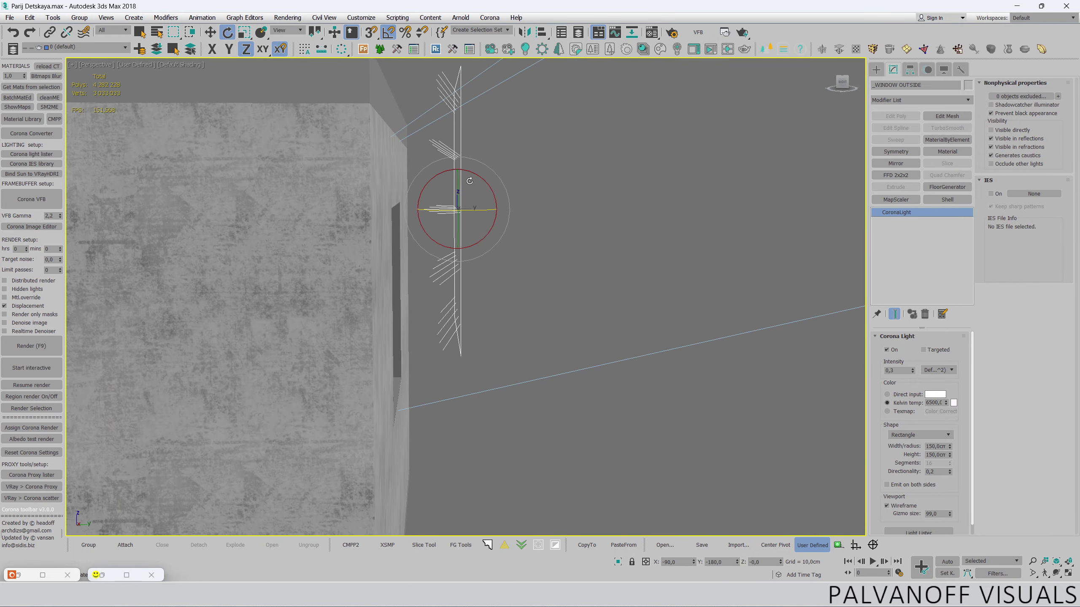
pyautogui.moveTo(457, 170); pyautogui.dragTo(572, 116)
pyautogui.press('w')
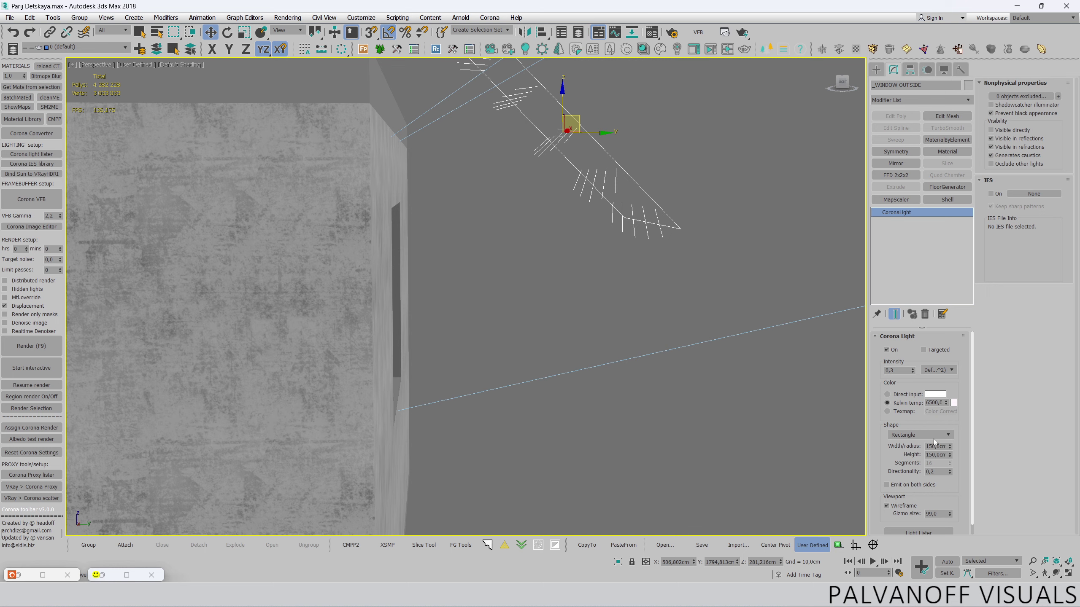
# - Set the _WINDOW OUTSIDE light's width to 170 cm
pyautogui.moveTo(950, 447); pyautogui.dragTo(950, 421)
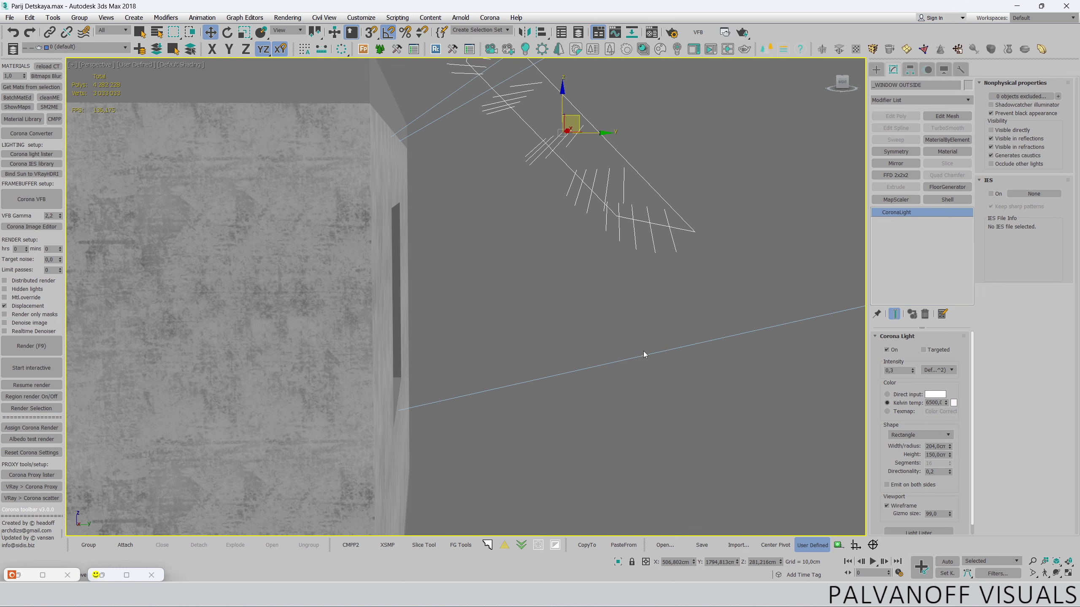
pyautogui.press('t')
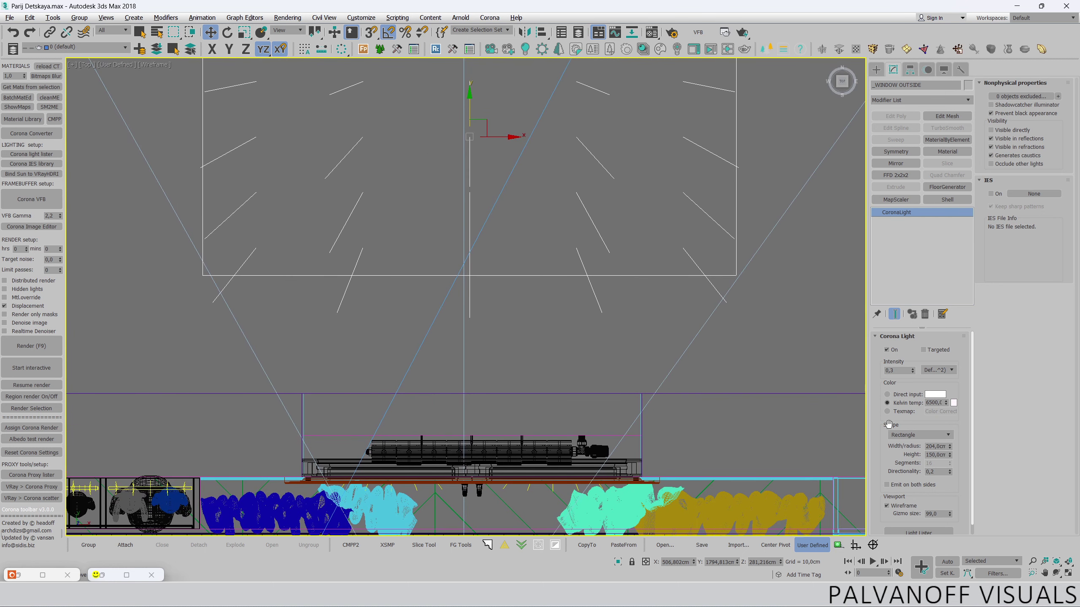
pyautogui.moveTo(952, 450); pyautogui.dragTo(952, 467)
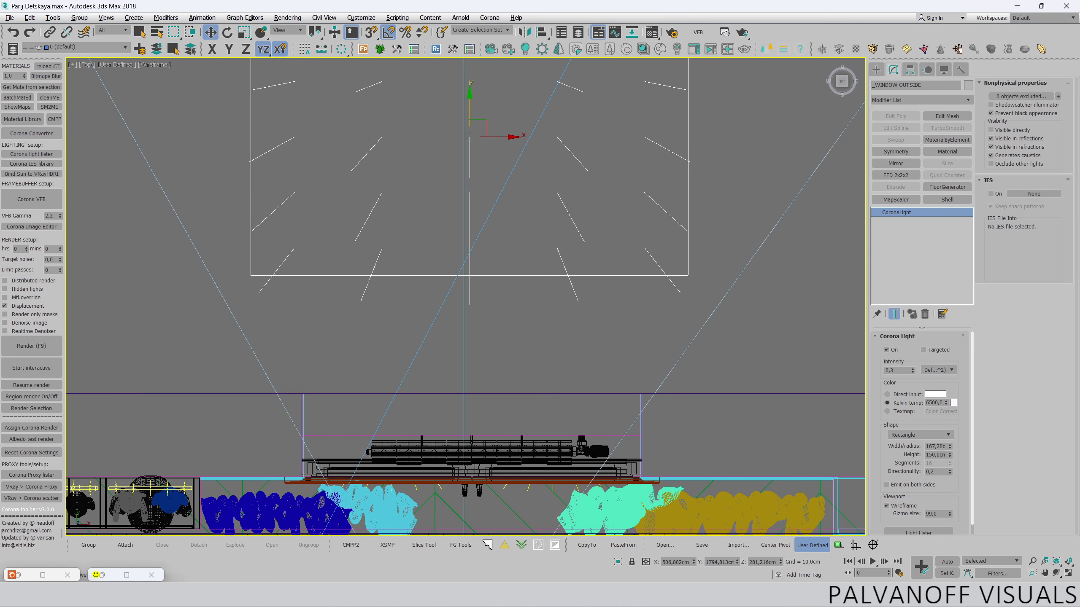
pyautogui.doubleClick(935, 446)
pyautogui.write('170')
pyautogui.press('Return')
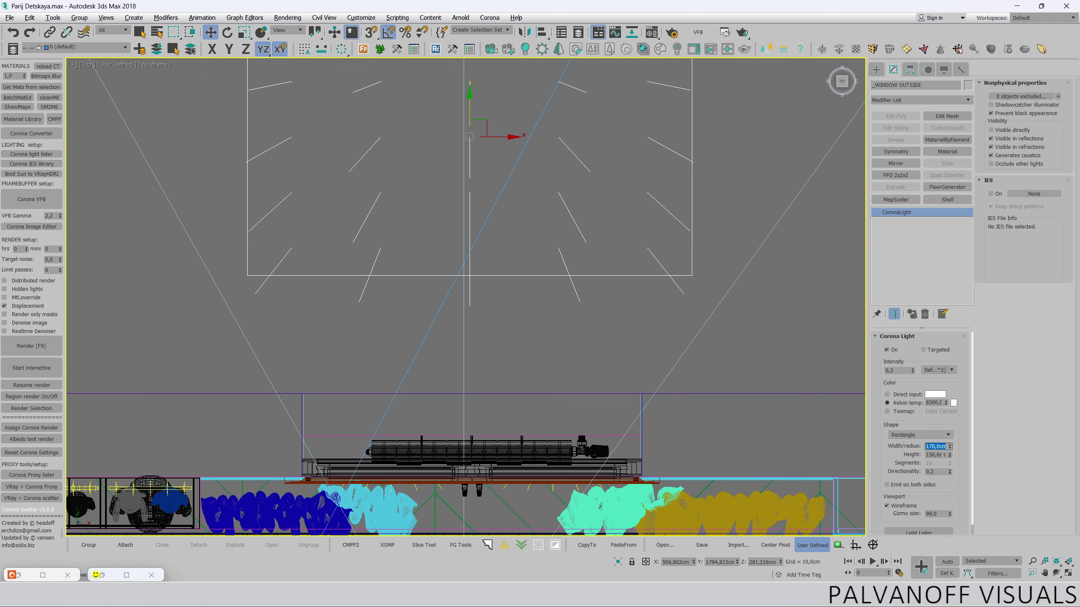
# - Reduce the light's height to about 88.5 cm in Perspective view
pyautogui.press('p')
pyautogui.keyDown('alt'); pyautogui.moveTo(667, 338); pyautogui.dragTo(583, 295, button='middle'); pyautogui.keyUp('alt')
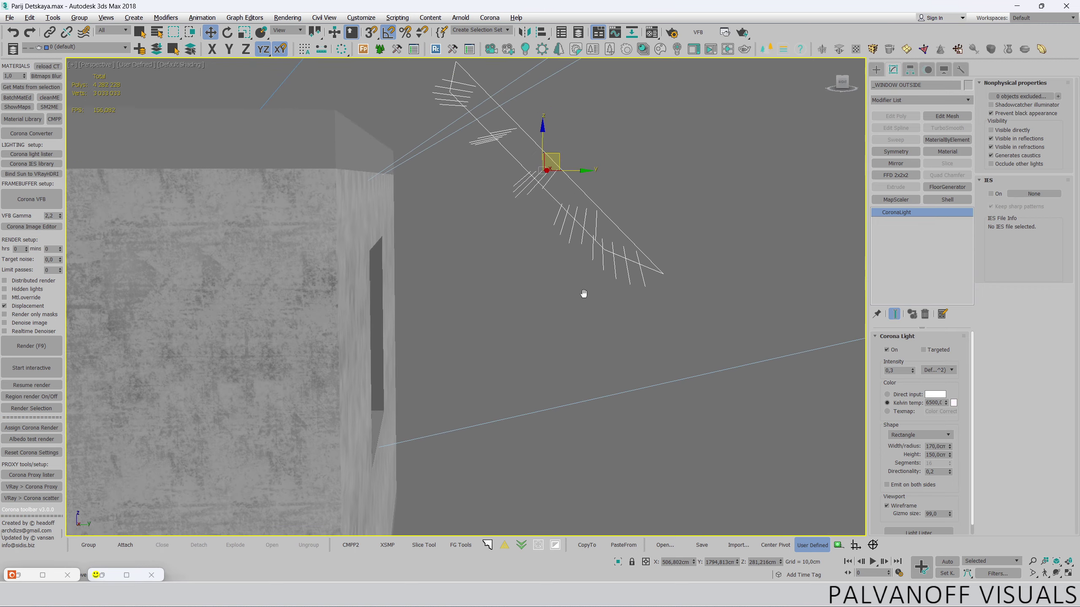
pyautogui.moveTo(950, 455); pyautogui.dragTo(950, 481)
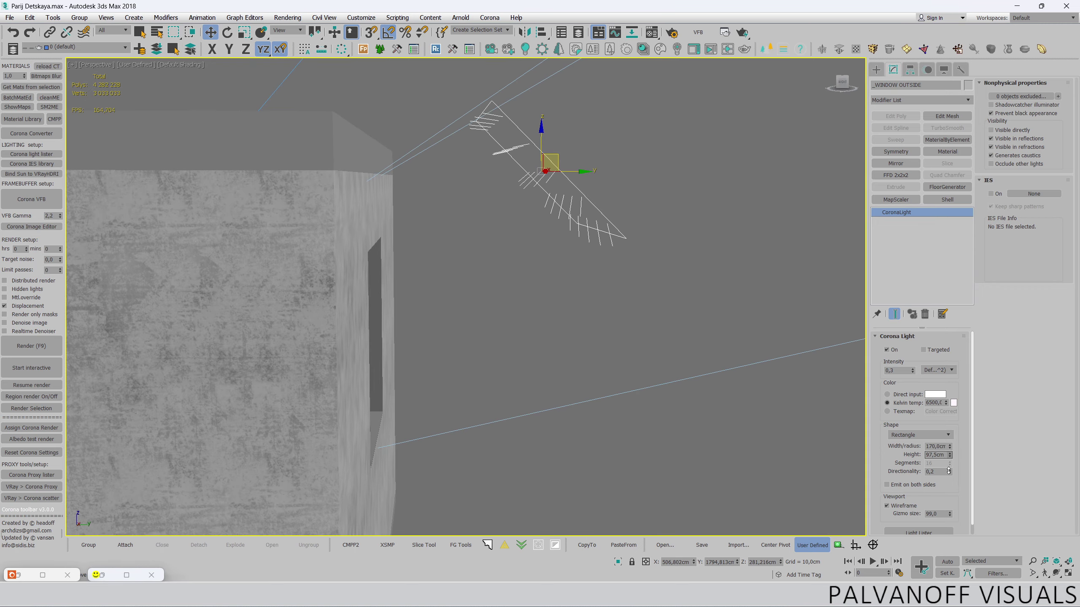
pyautogui.keyDown('alt'); pyautogui.moveTo(641, 327); pyautogui.dragTo(466, 265, button='middle'); pyautogui.keyUp('alt')
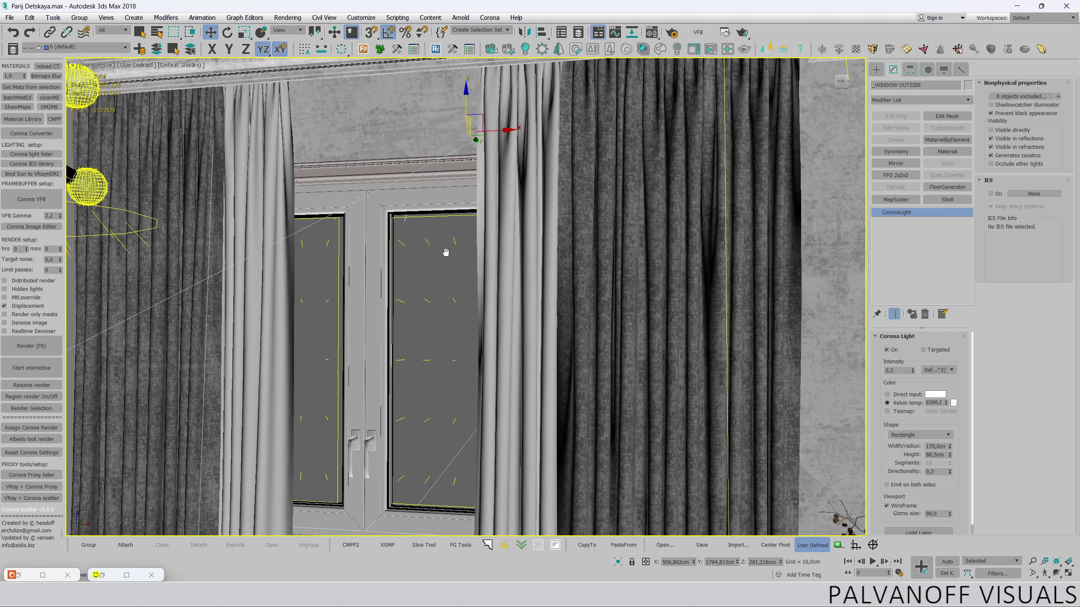
# - Move the _WINDOW OUTSIDE light 38 cm along X in the Left view
pyautogui.keyDown('alt'); pyautogui.moveTo(466, 265); pyautogui.dragTo(446, 249, button='middle'); pyautogui.keyUp('alt')
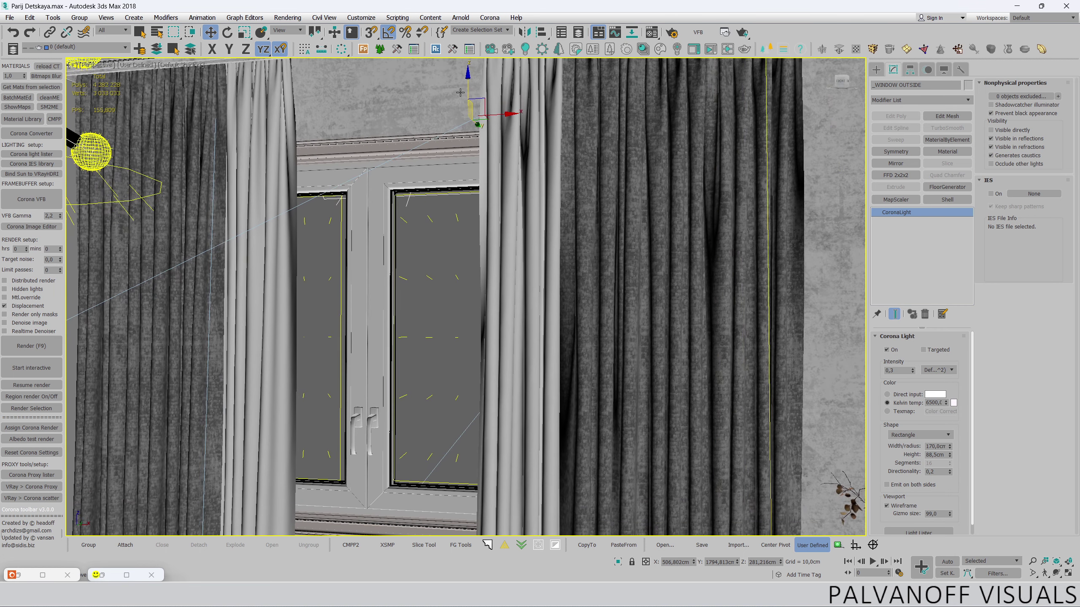
pyautogui.moveTo(468, 91); pyautogui.dragTo(460, 68)
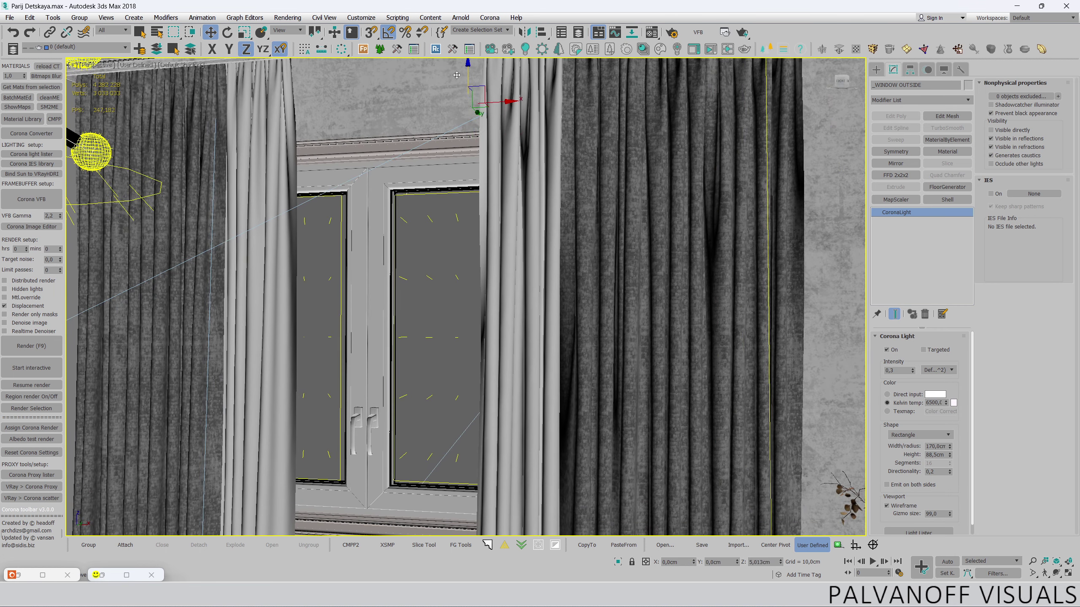
pyautogui.hotkey('alt', 'w')
pyautogui.hotkey('alt', 'w')
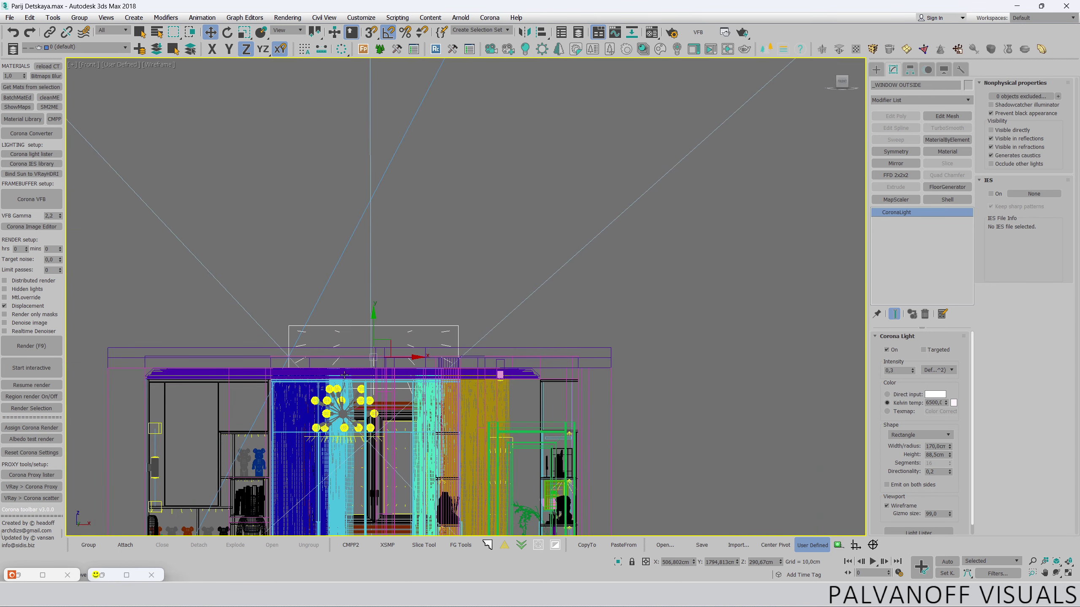
pyautogui.press('l')
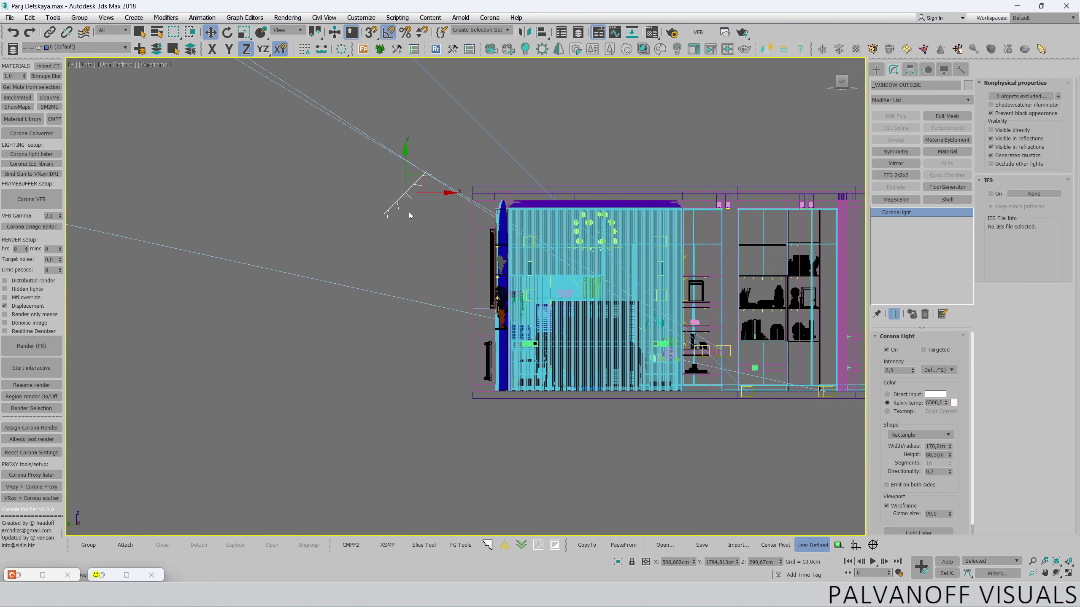
pyautogui.moveTo(423, 196); pyautogui.dragTo(404, 183)
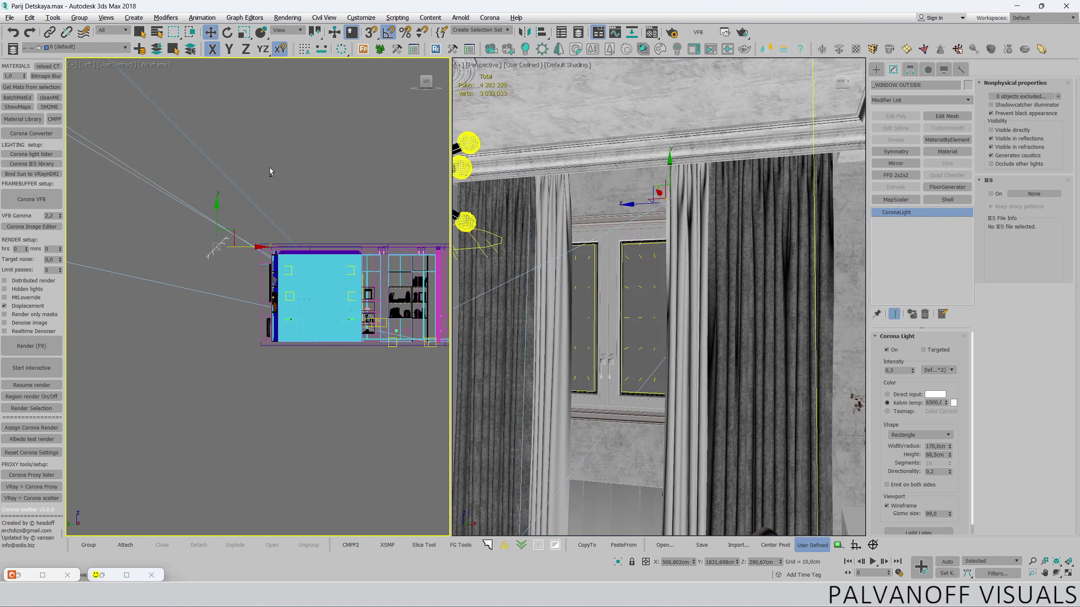
pyautogui.moveTo(269, 167); pyautogui.dragTo(216, 152, button='middle')
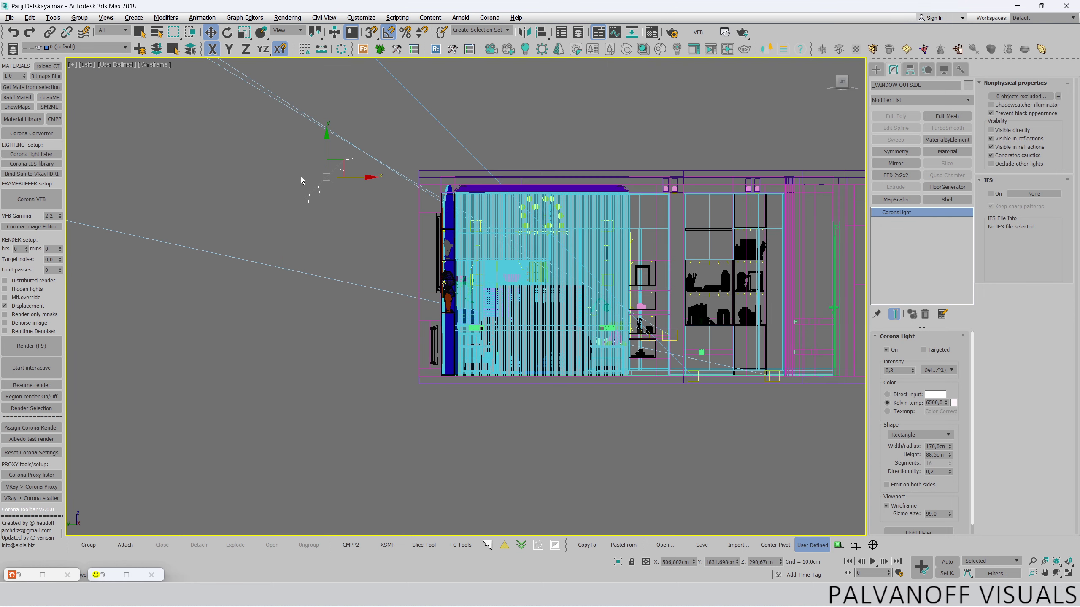
# - In Top view, edit the light's directionality and turn off caustics, then deselect and frame the room
pyautogui.press('t')
pyautogui.moveTo(334, 208); pyautogui.dragTo(418, 115, button='middle')
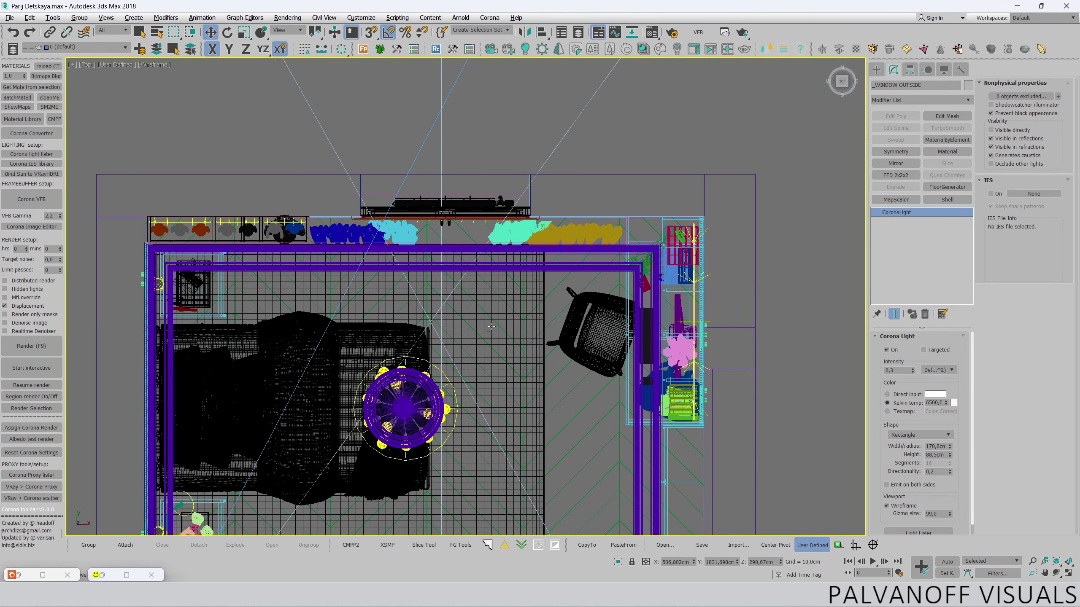
pyautogui.scroll(-5, 491, 326)
pyautogui.scroll(4, 460, 210)
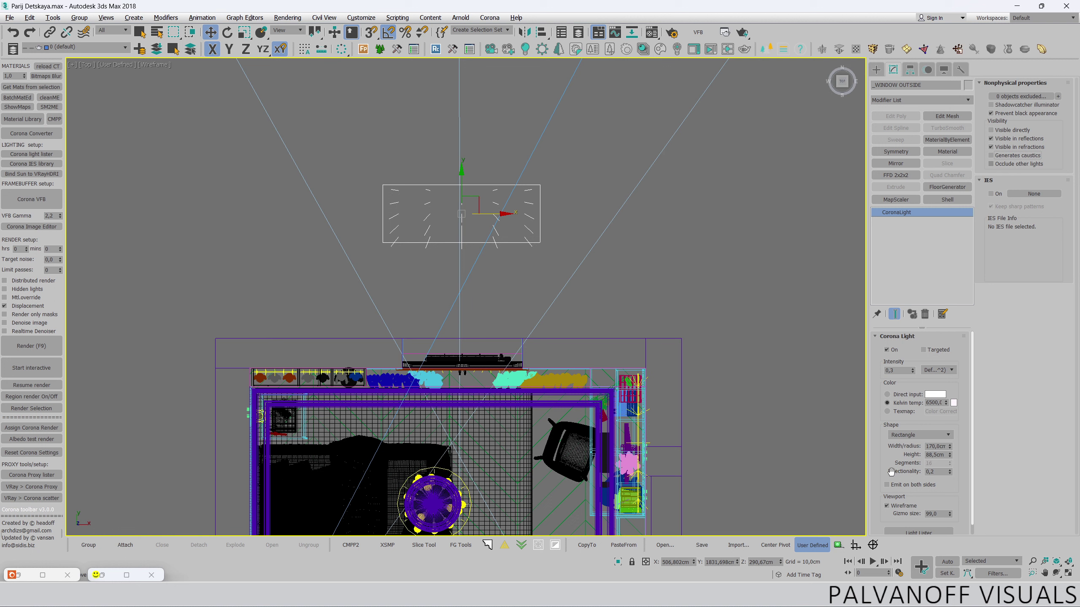
pyautogui.doubleClick(940, 471)
pyautogui.scroll(-3, 642, 293)
pyautogui.click(635, 252)
pyautogui.scroll(-2, 635, 253)
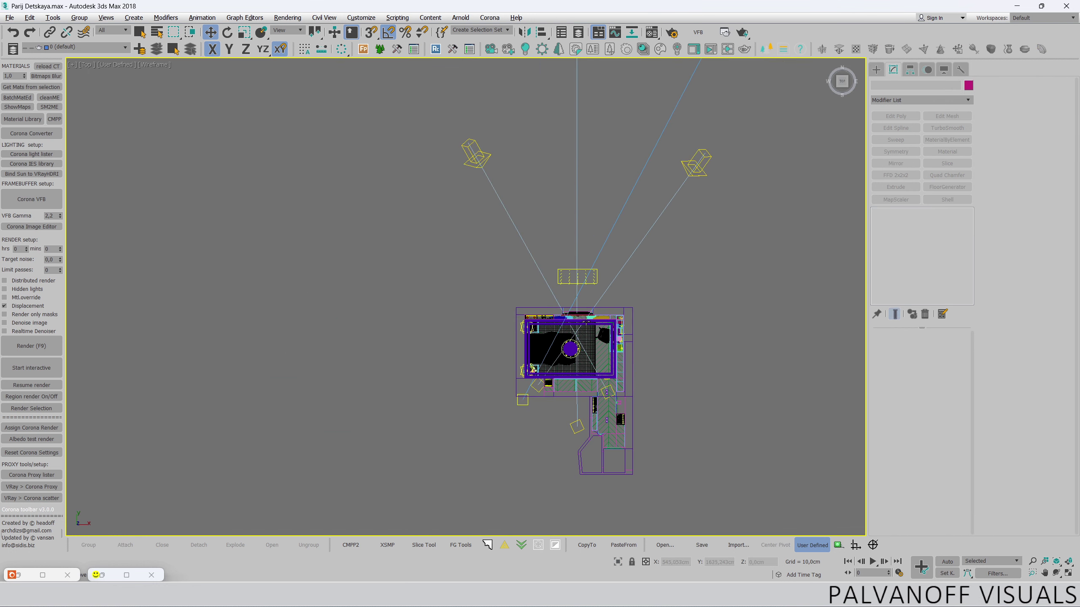
pyautogui.scroll(3, 586, 322)
pyautogui.moveTo(586, 322)
pyautogui.mouseDown(button='middle')
pyautogui.moveTo(586, 251)
pyautogui.moveTo(526, 220)
pyautogui.mouseUp(button='middle')
pyautogui.scroll(3, 585, 251)
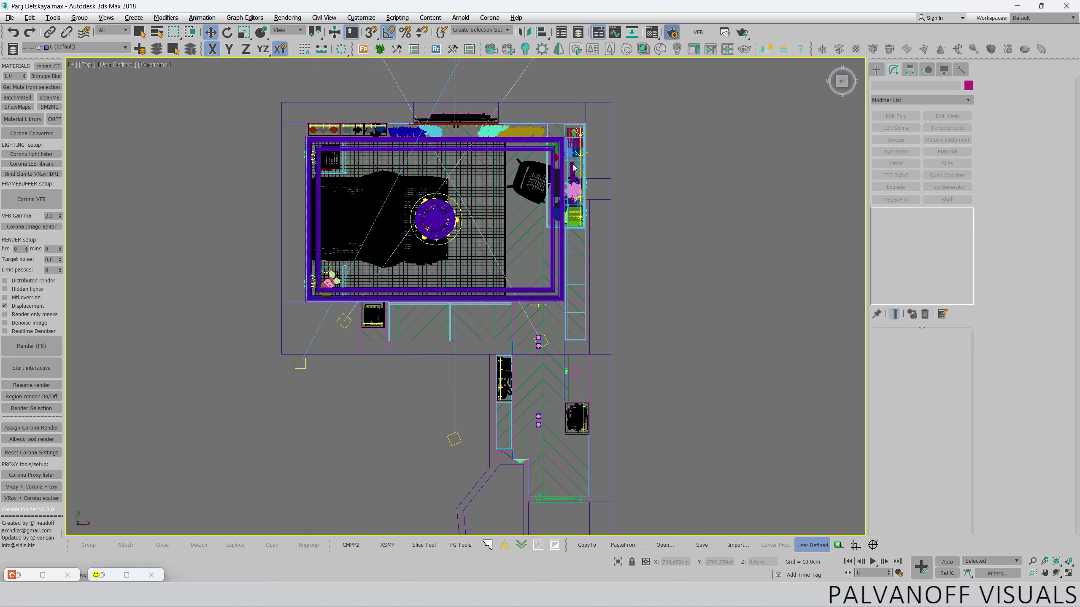
# - Delete the old _BRA READ and _BRA WALL light-select render elements
pyautogui.click(671, 32)
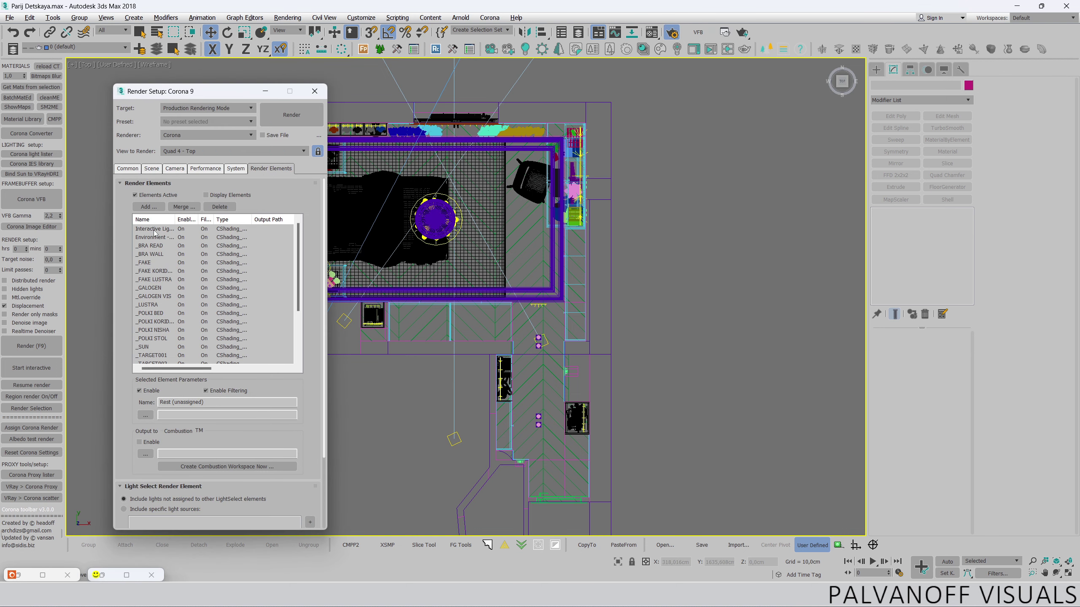
pyautogui.click(153, 247)
pyautogui.click(151, 246)
pyautogui.click(220, 207)
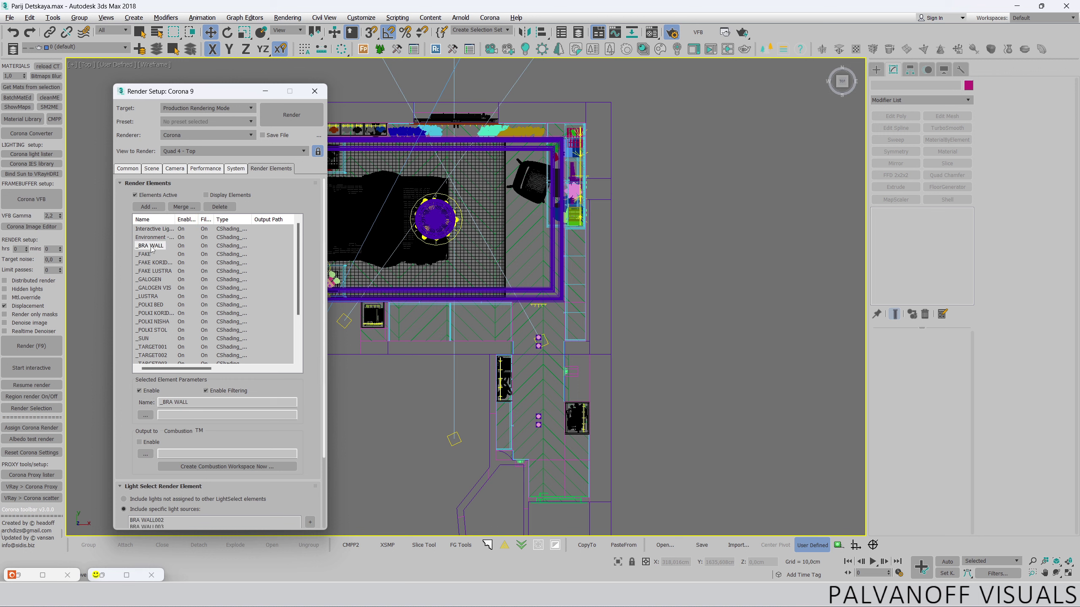
pyautogui.moveTo(149, 245); pyautogui.dragTo(143, 358)
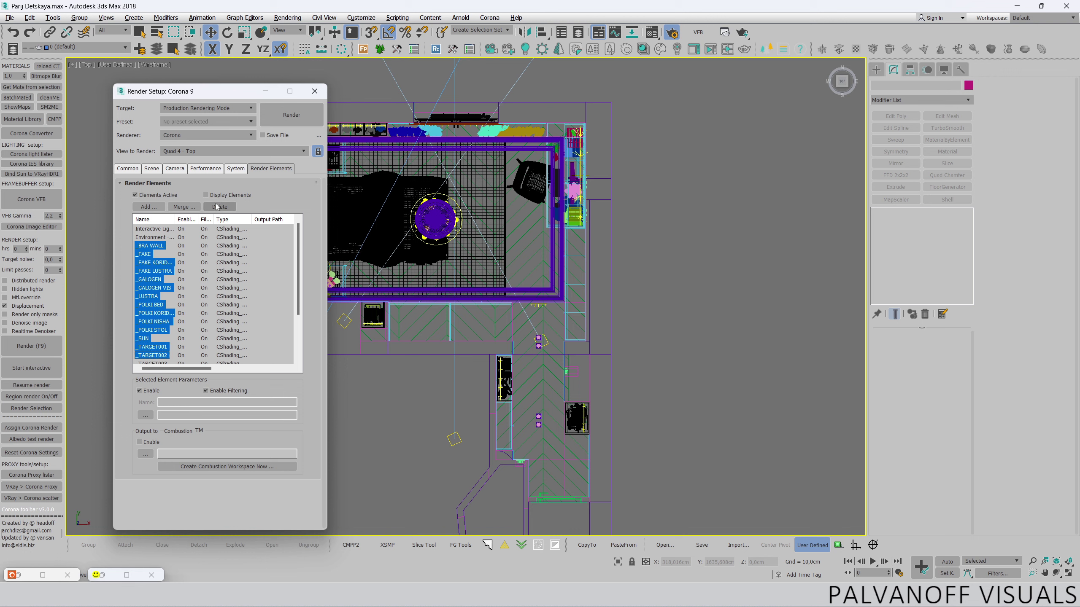
pyautogui.click(219, 207)
# - Delete the remaining old _TARGET, _WINDOW and Apple iMac light-select elements
pyautogui.click(151, 246)
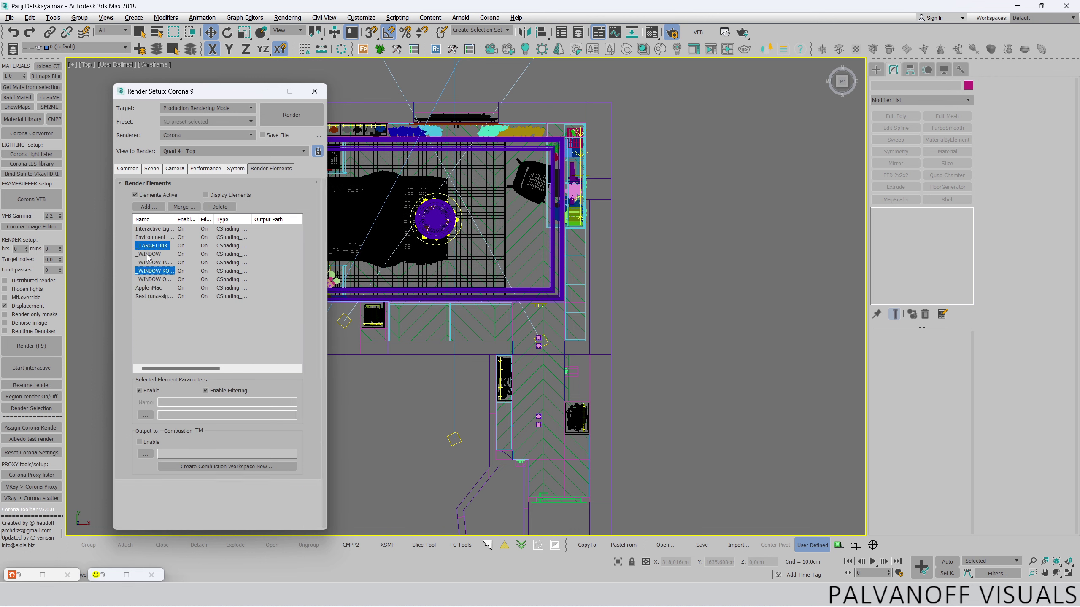
pyautogui.moveTo(151, 246)
pyautogui.mouseDown()
pyautogui.moveTo(151, 296)
pyautogui.moveTo(153, 246)
pyautogui.mouseUp()
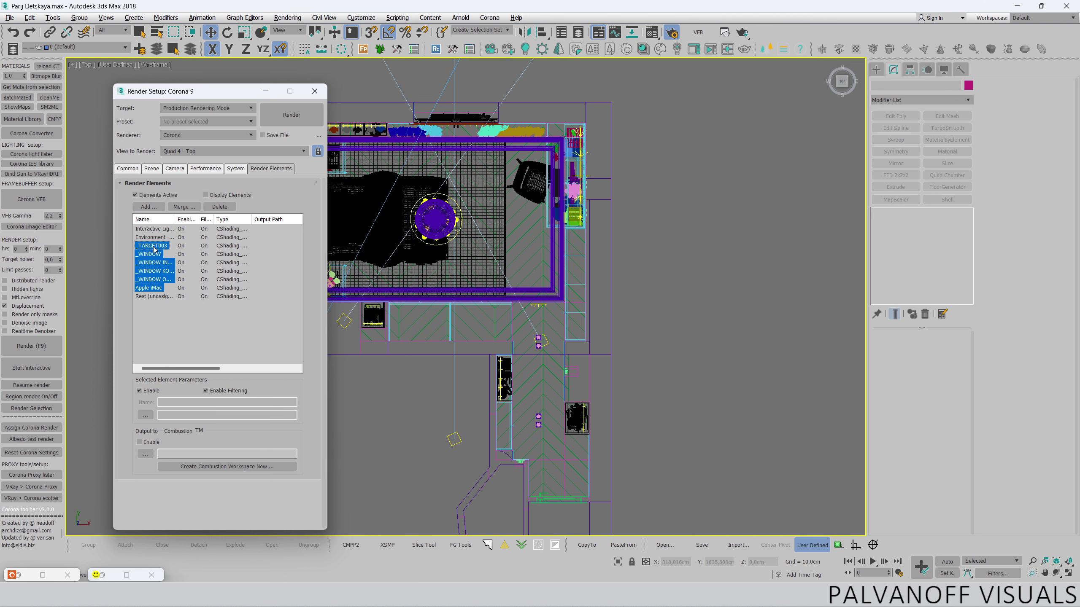
pyautogui.click(220, 207)
pyautogui.click(165, 237)
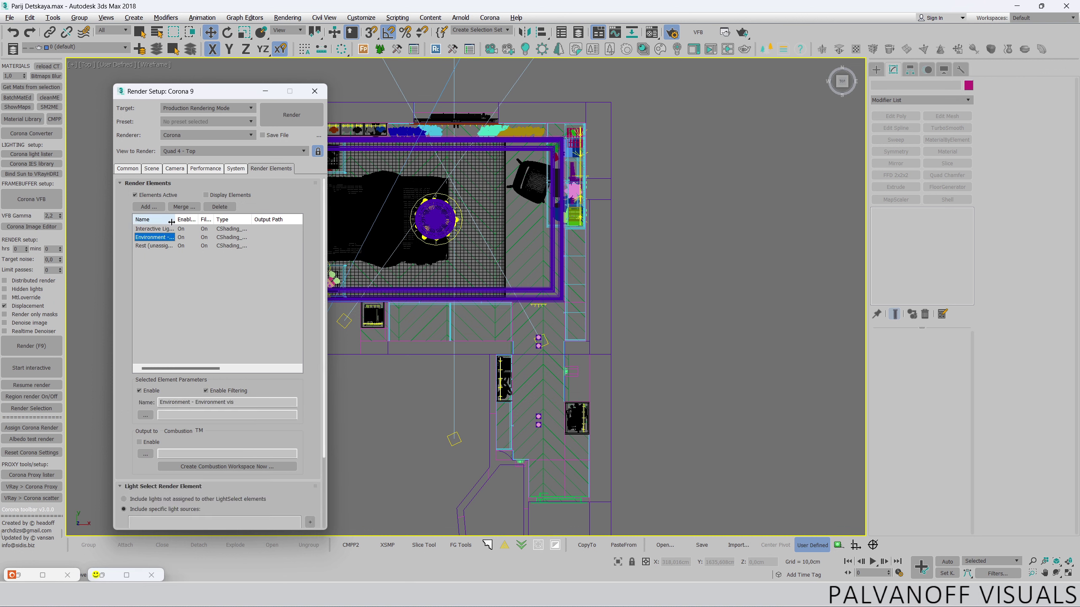
pyautogui.moveTo(246, 93); pyautogui.dragTo(302, 78)
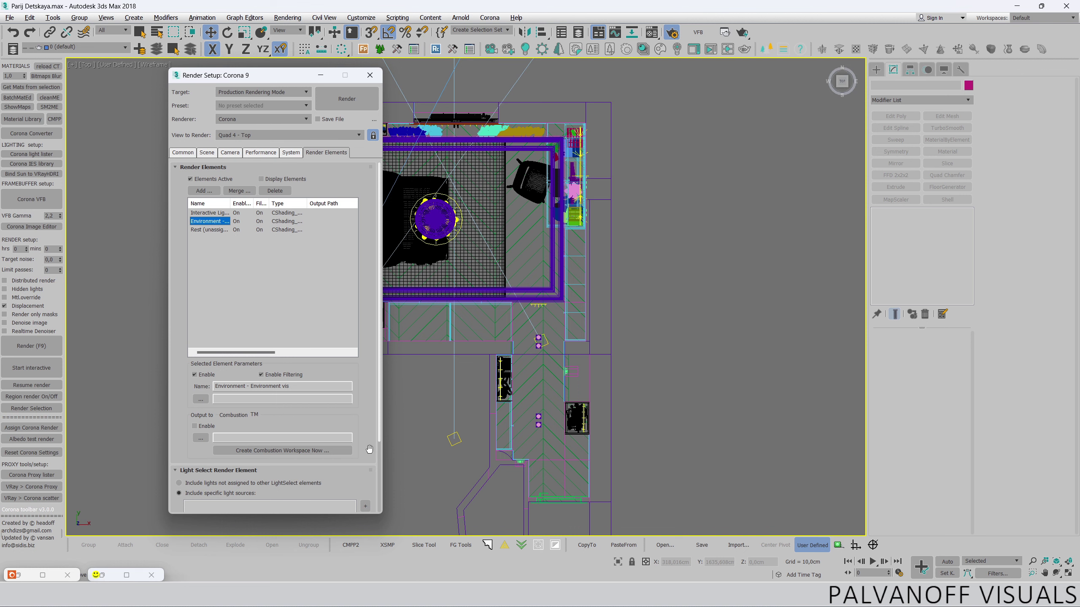
pyautogui.moveTo(369, 450); pyautogui.dragTo(374, 307)
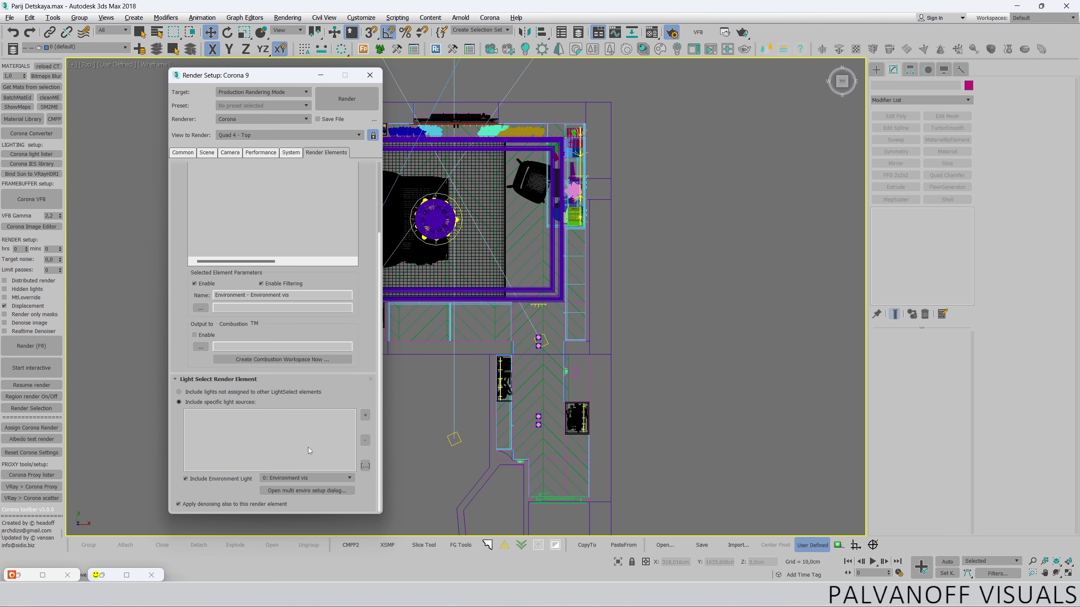
# - Add a CShading_LightSelect render element and name it SUN
pyautogui.scroll(3, 367, 272)
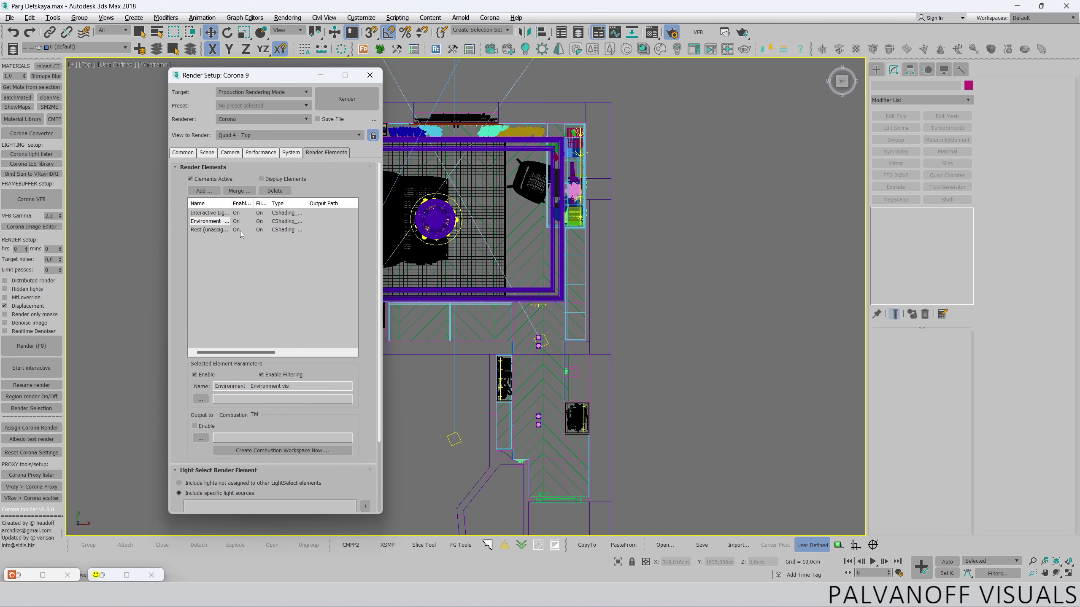
pyautogui.click(206, 194)
pyautogui.scroll(-3, 258, 299)
pyautogui.click(228, 339)
pyautogui.doubleClick(229, 340)
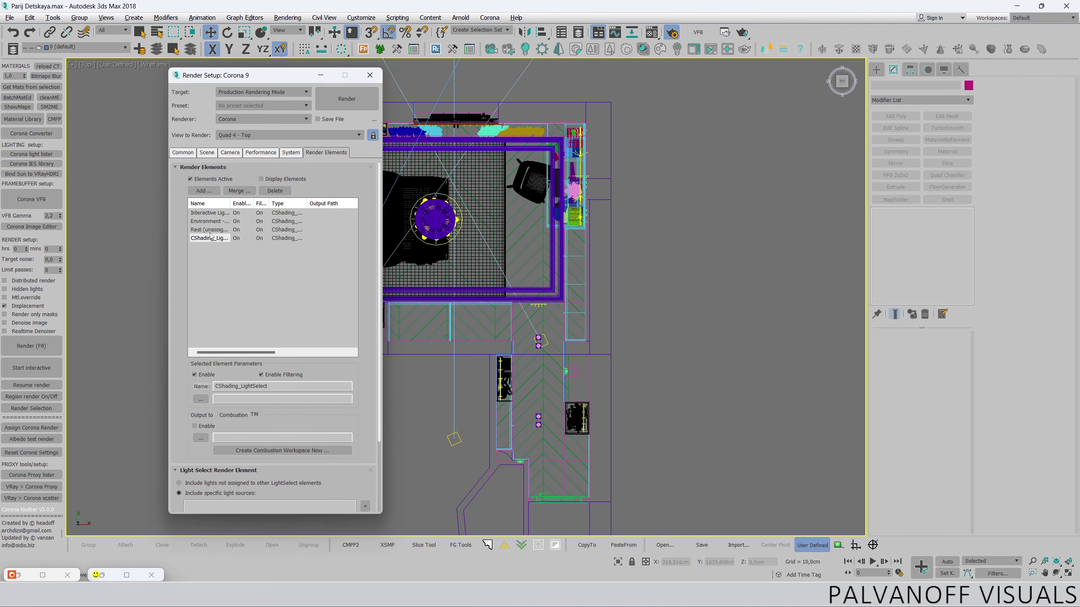
pyautogui.write('ы')
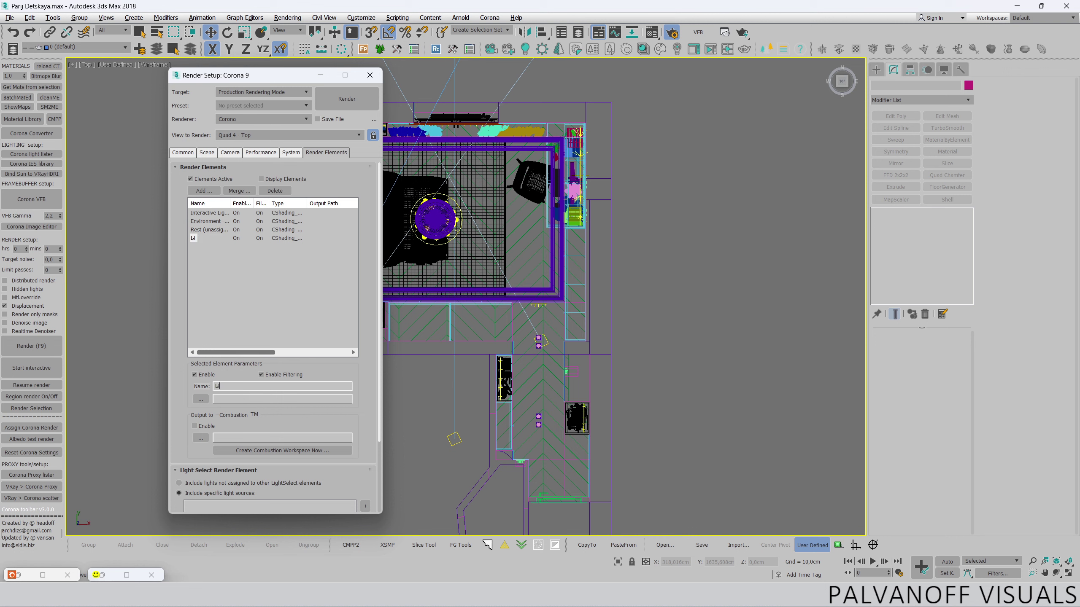
pyautogui.press('BackSpace')
pyautogui.press('BackSpace')
pyautogui.write('SUN')
# - Select the CoronaSun in the viewport and include it in the SUN element
pyautogui.click(198, 239)
pyautogui.scroll(-5, 498, 302)
pyautogui.moveTo(501, 179); pyautogui.dragTo(463, 331, button='middle')
pyautogui.click(593, 204)
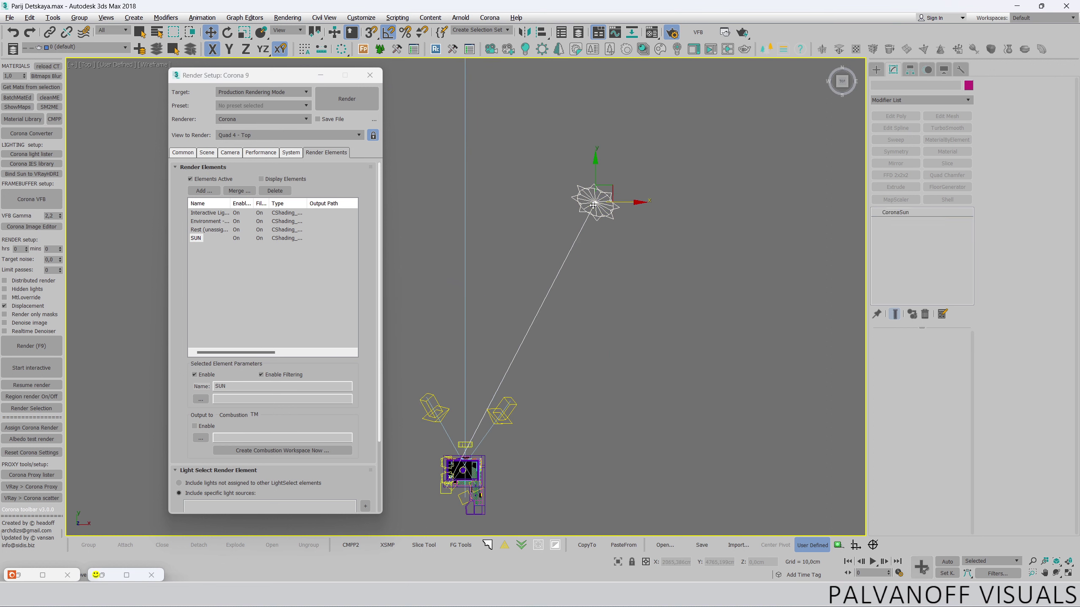
pyautogui.scroll(-2, 272, 298)
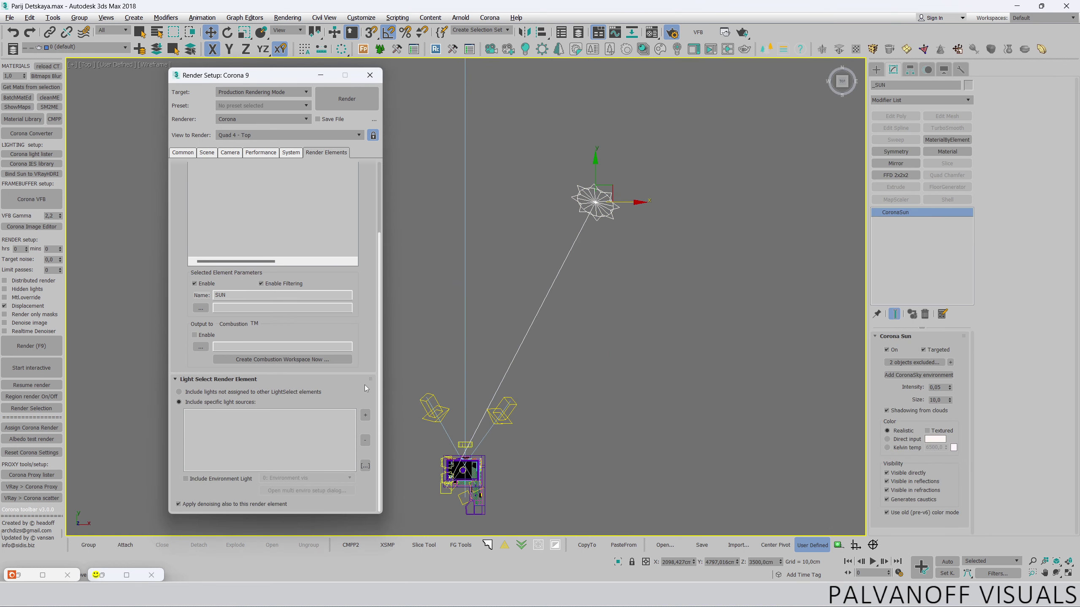
pyautogui.click(365, 415)
pyautogui.moveTo(499, 421); pyautogui.dragTo(523, 318, button='middle')
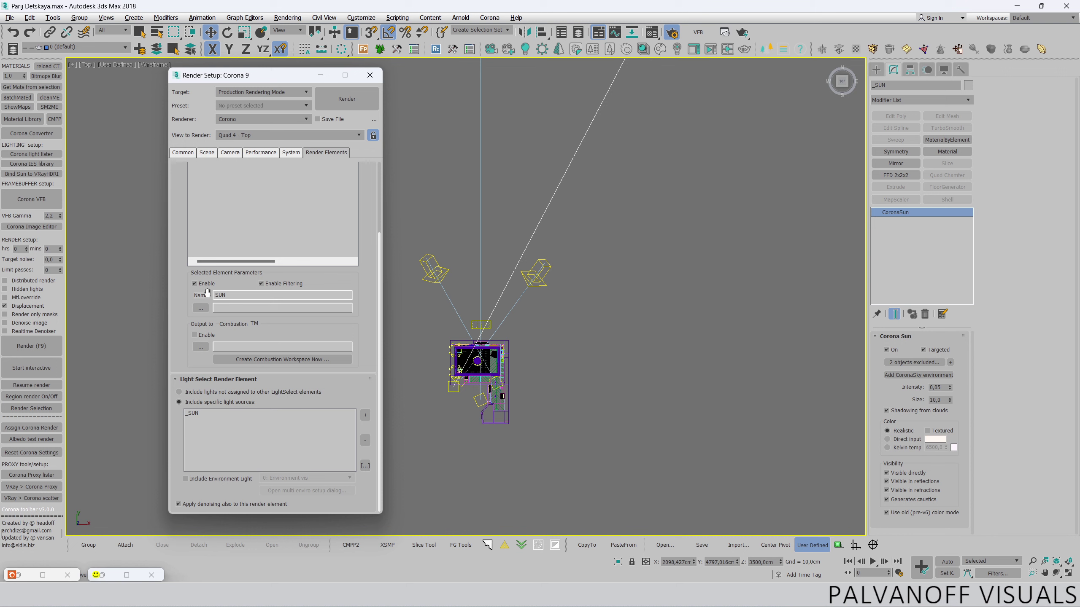
pyautogui.moveTo(183, 251); pyautogui.dragTo(191, 355)
pyautogui.scroll(-3, 175, 314)
pyautogui.scroll(3, 175, 314)
# - Add another CShading_LightSelect render element named WINDOWS
pyautogui.click(200, 190)
pyautogui.scroll(-3, 240, 326)
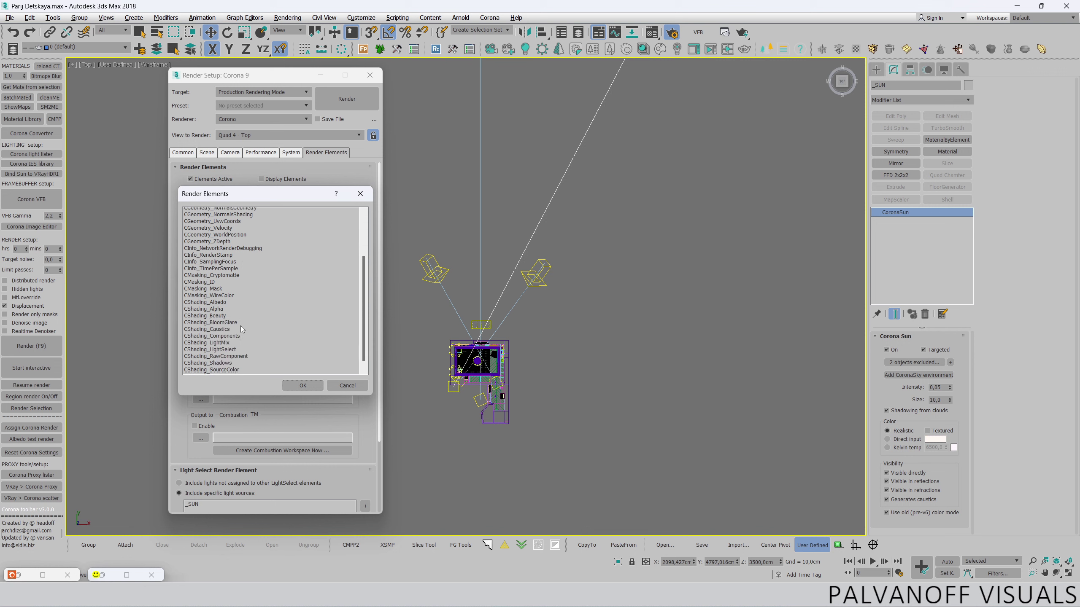
pyautogui.scroll(-3, 240, 325)
pyautogui.doubleClick(234, 344)
pyautogui.doubleClick(268, 386)
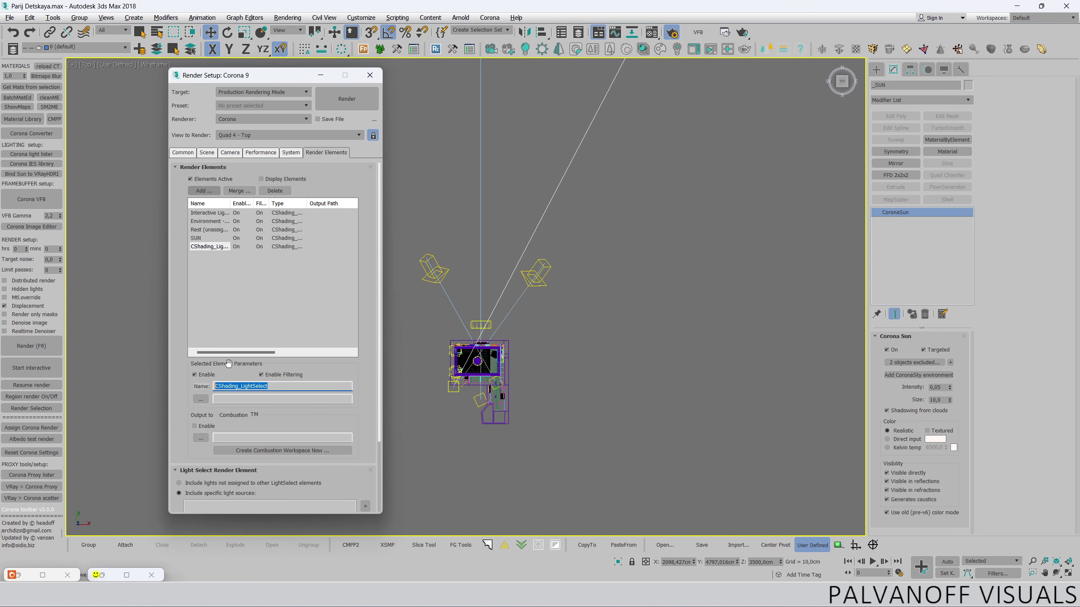
pyautogui.write('WINDOWS')
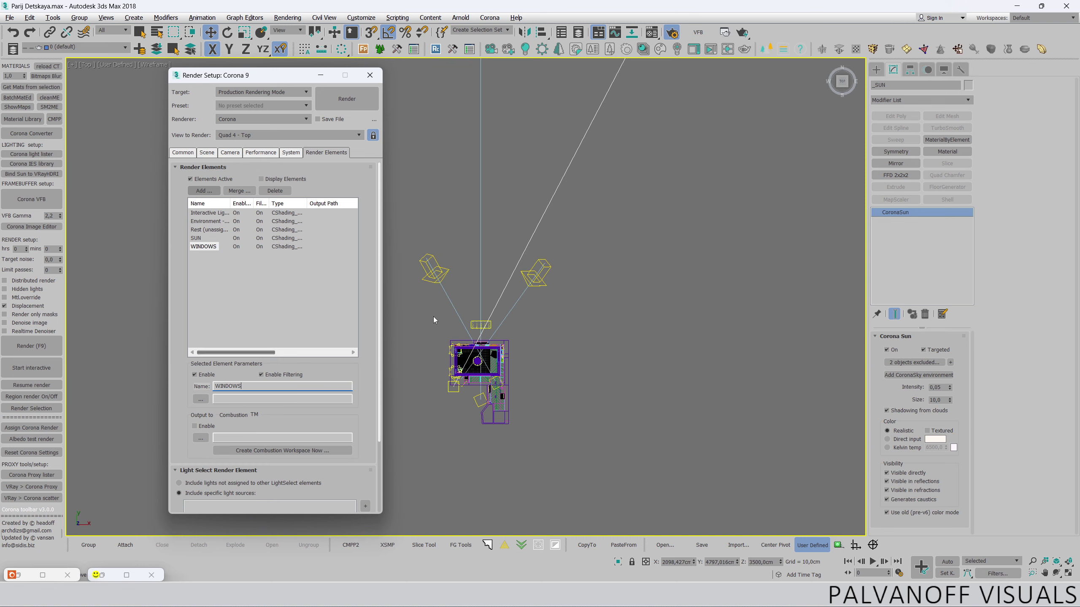
# - Select the three window lights and include them in the WINDOWS element
pyautogui.scroll(5, 433, 317)
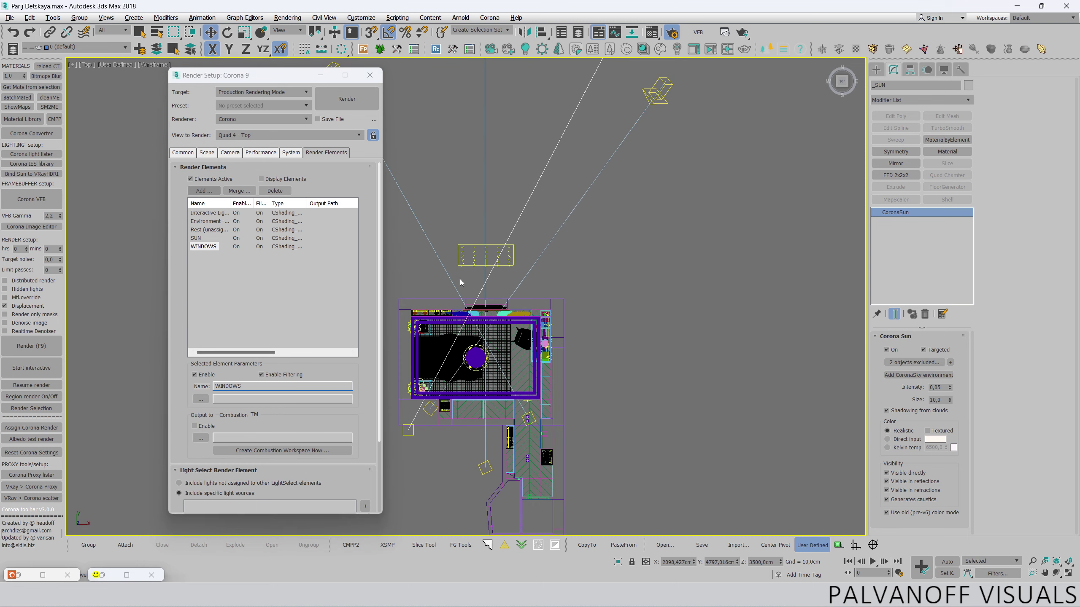
pyautogui.scroll(4, 460, 279)
pyautogui.click(479, 254)
pyautogui.scroll(3, 468, 307)
pyautogui.scroll(3, 489, 341)
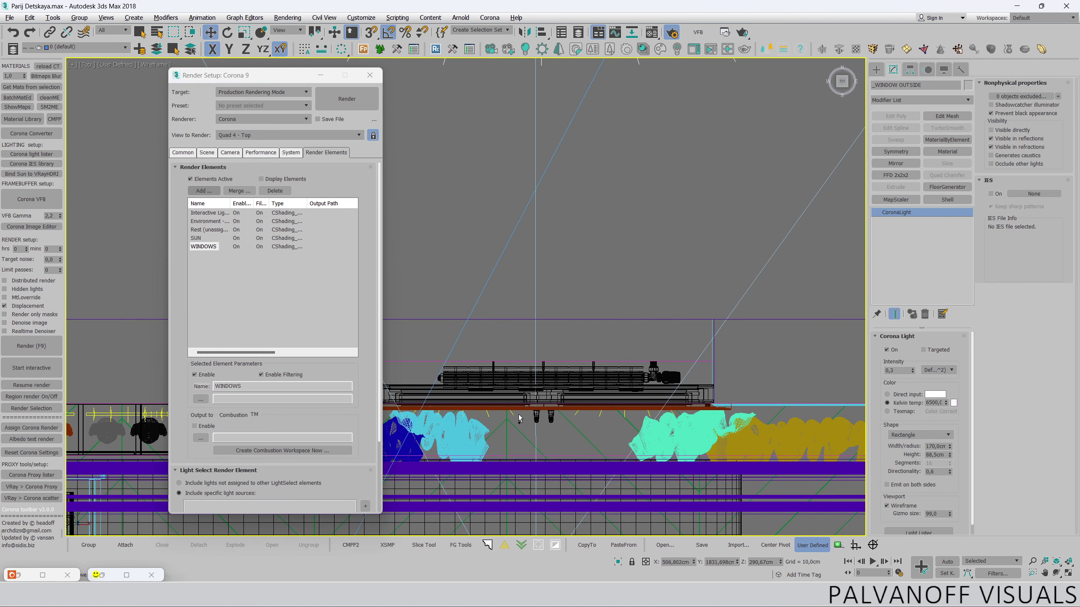
pyautogui.keyDown('ctrl'); pyautogui.click(577, 414); pyautogui.keyUp('ctrl')
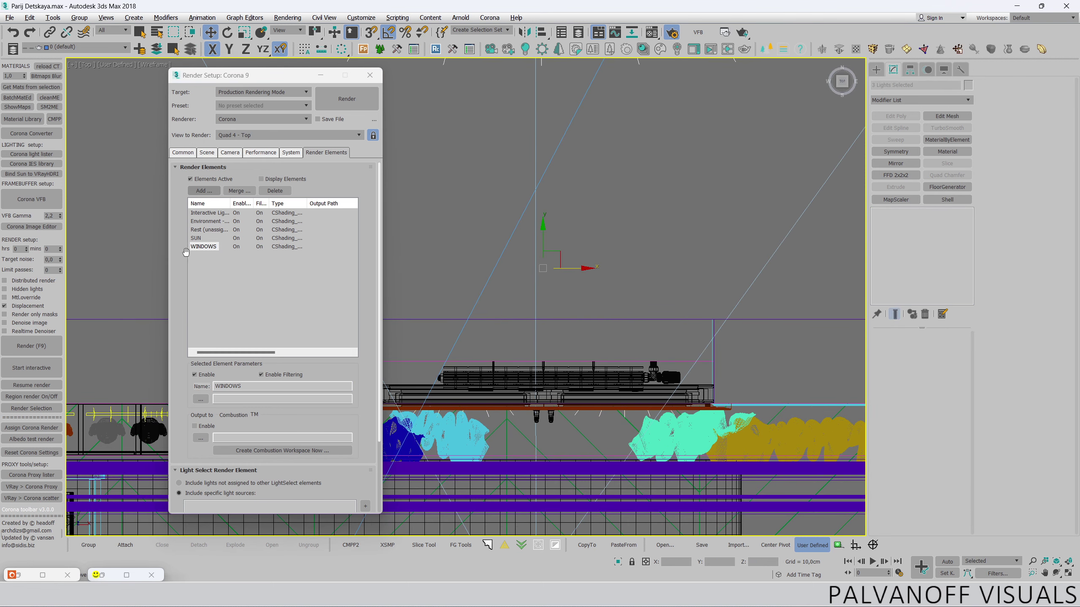
pyautogui.scroll(-3, 367, 365)
pyautogui.click(366, 415)
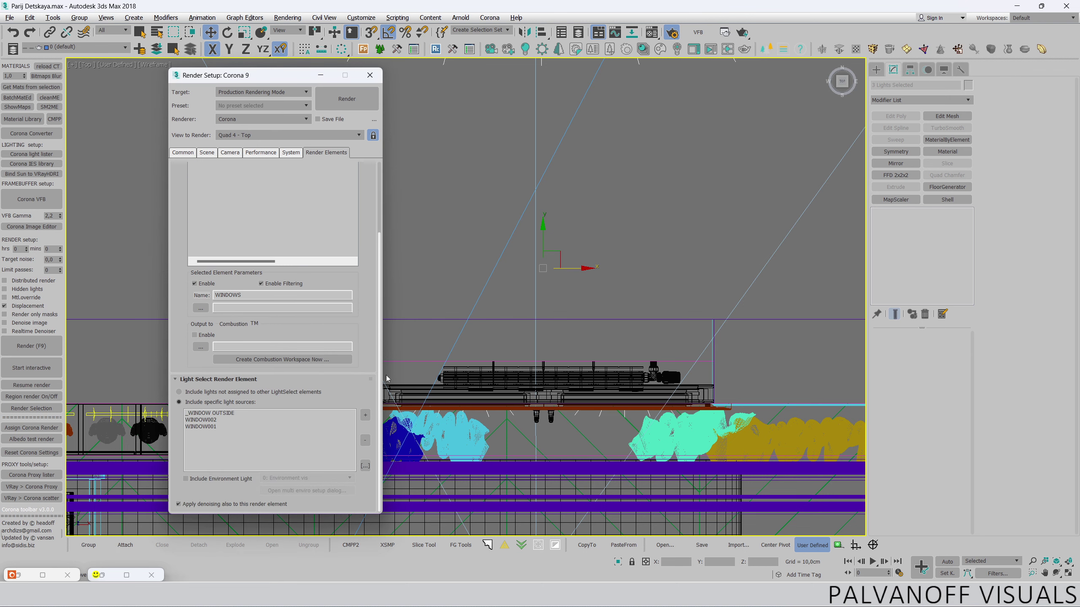
pyautogui.scroll(-5, 544, 288)
pyautogui.scroll(1, 540, 306)
pyautogui.scroll(2, 537, 322)
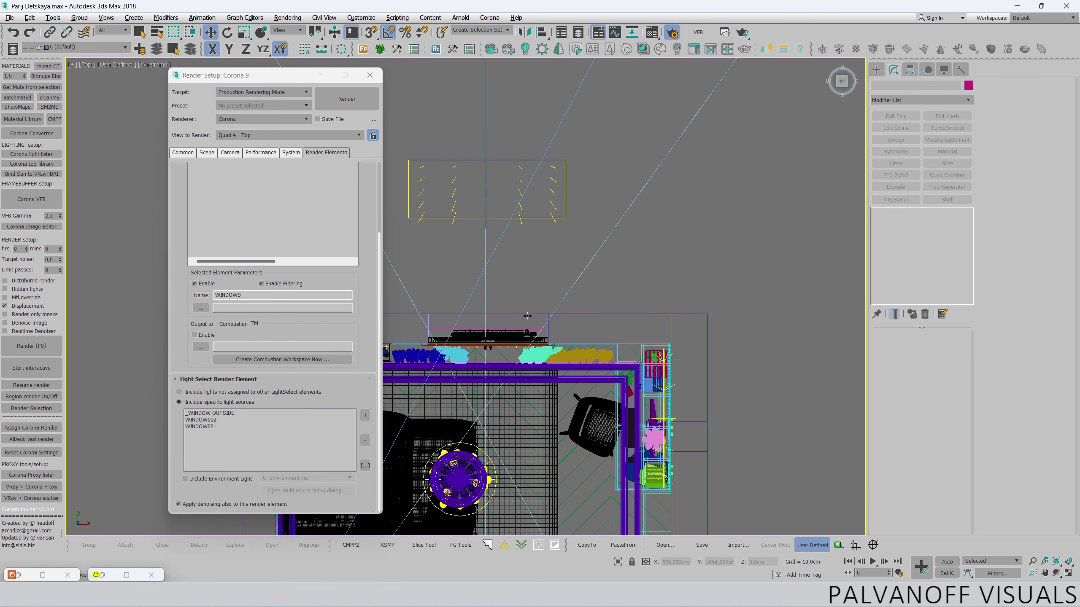
pyautogui.scroll(2, 552, 331)
# - Hide the window lights and the sun in the viewport
pyautogui.rightClick(552, 331)
pyautogui.click(545, 287)
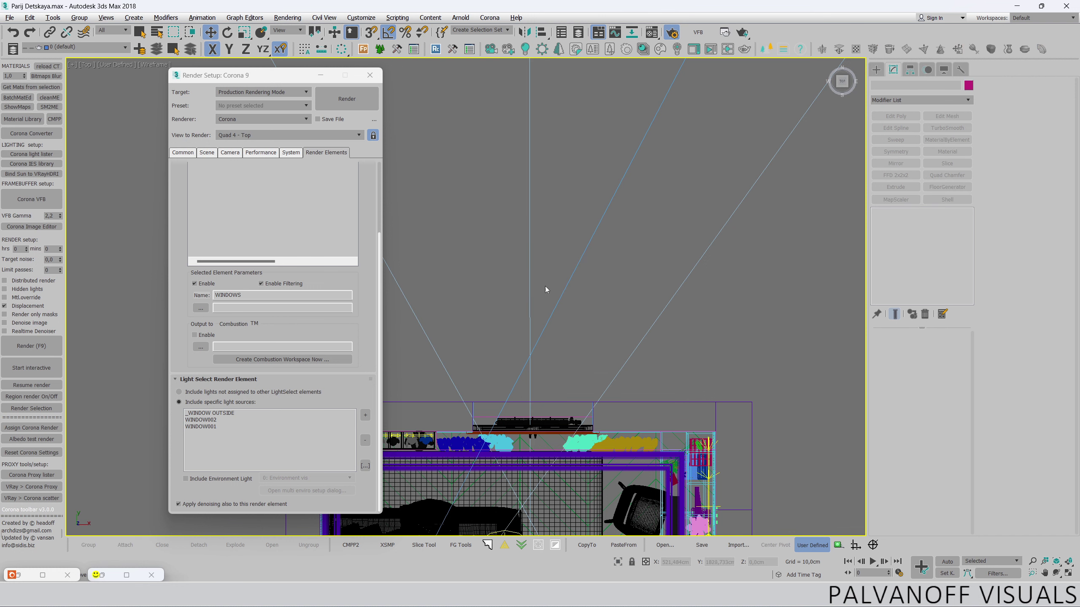
pyautogui.scroll(-3, 544, 298)
pyautogui.scroll(-2, 527, 212)
pyautogui.rightClick(640, 181)
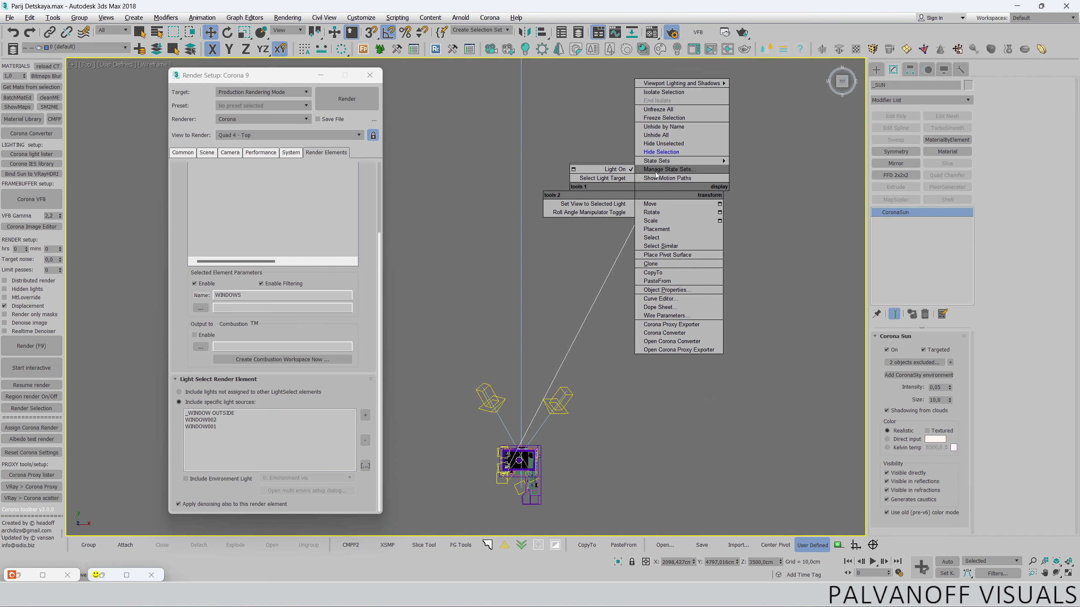
pyautogui.click(661, 155)
pyautogui.scroll(3, 507, 454)
pyautogui.moveTo(506, 454); pyautogui.dragTo(537, 332, button='middle')
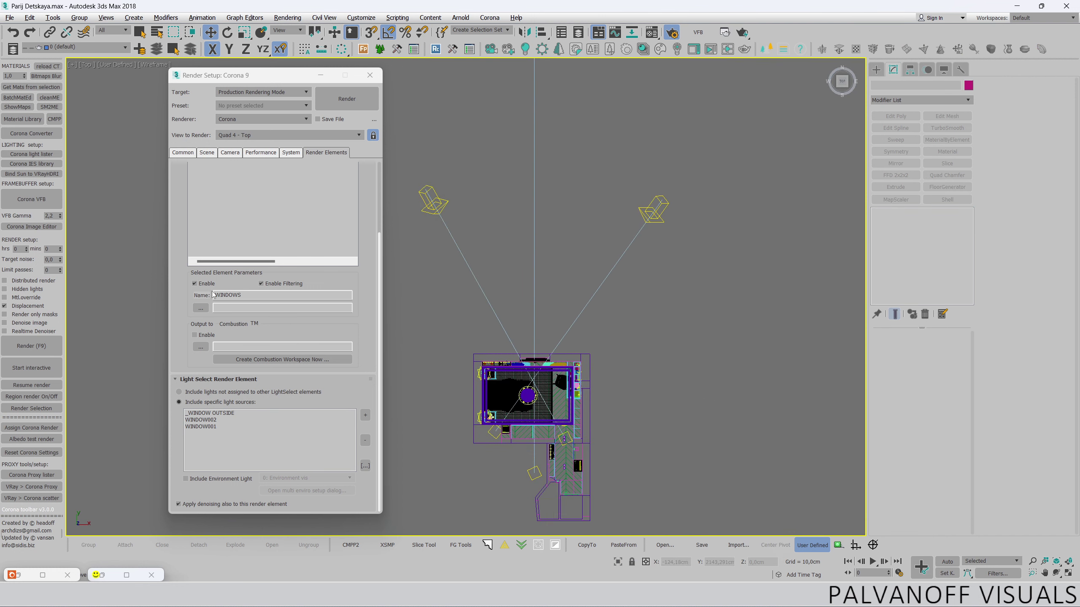
# - Add a CShading_LightSelect render element named TARGET
pyautogui.scroll(2, 174, 279)
pyautogui.click(204, 179)
pyautogui.scroll(-3, 242, 330)
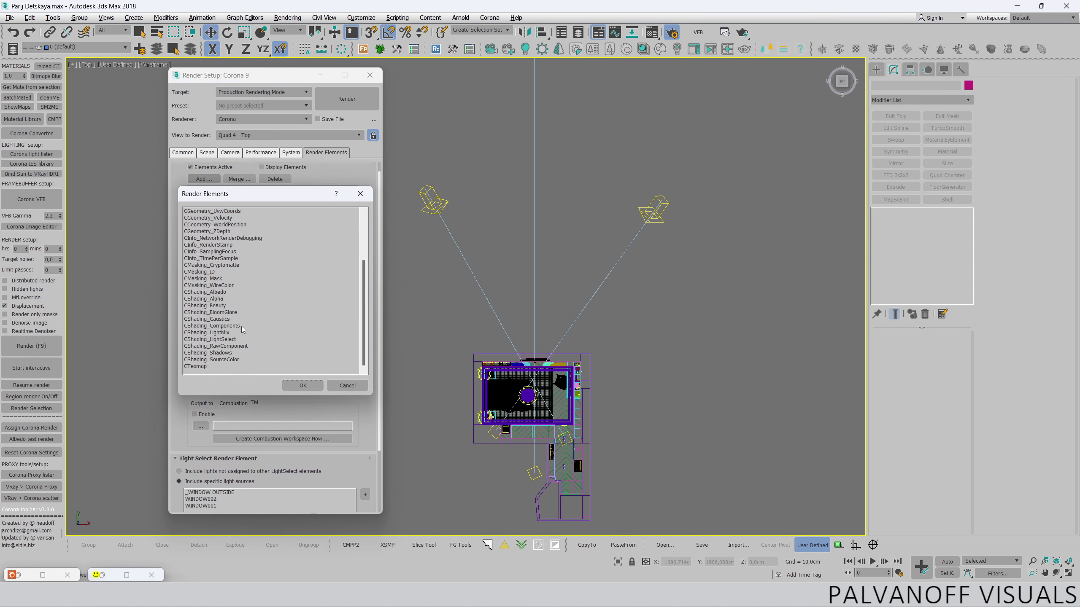
pyautogui.doubleClick(234, 340)
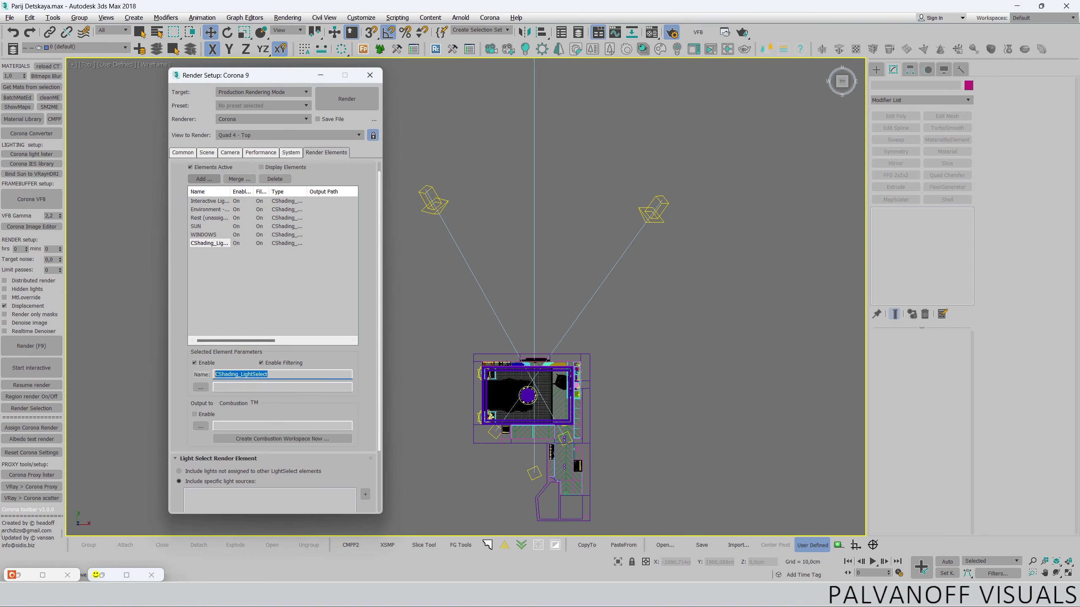
pyautogui.write('TARGET')
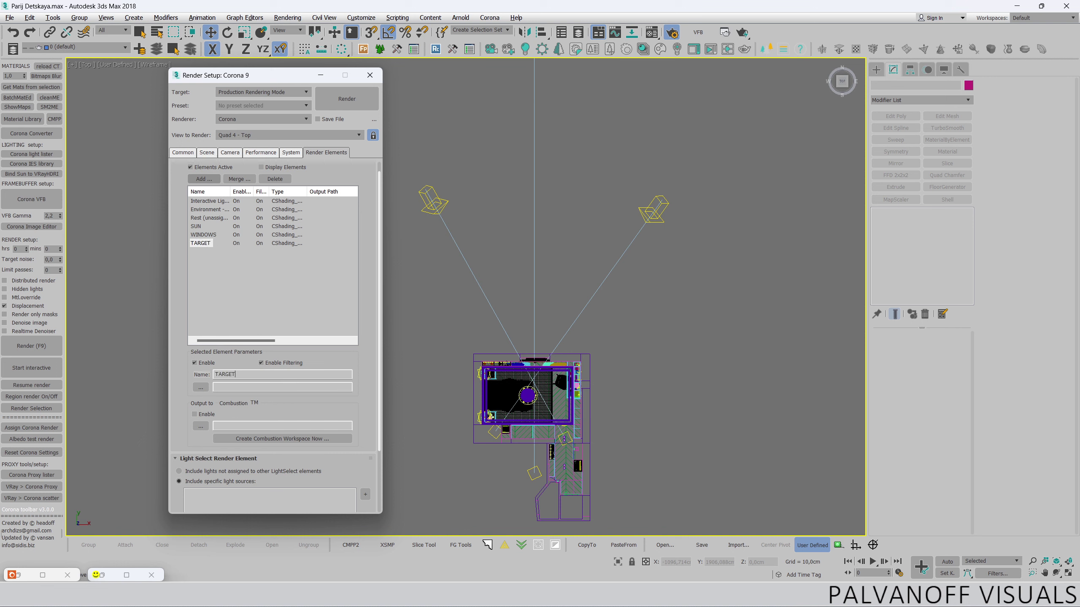
# - Include the _TARGET001, _TARGET002 and _TARGET003 lights in the TARGET element
pyautogui.moveTo(475, 243); pyautogui.dragTo(444, 291, button='middle')
pyautogui.moveTo(410, 285); pyautogui.dragTo(728, 401)
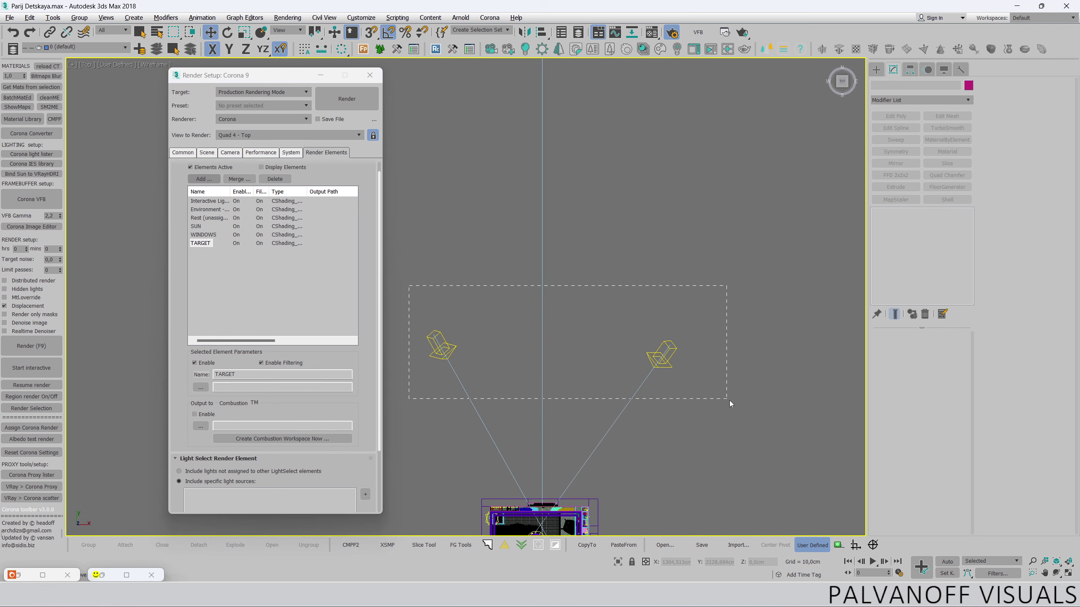
pyautogui.scroll(-6, 685, 401)
pyautogui.scroll(-2, 641, 289)
pyautogui.moveTo(660, 401); pyautogui.dragTo(640, 367)
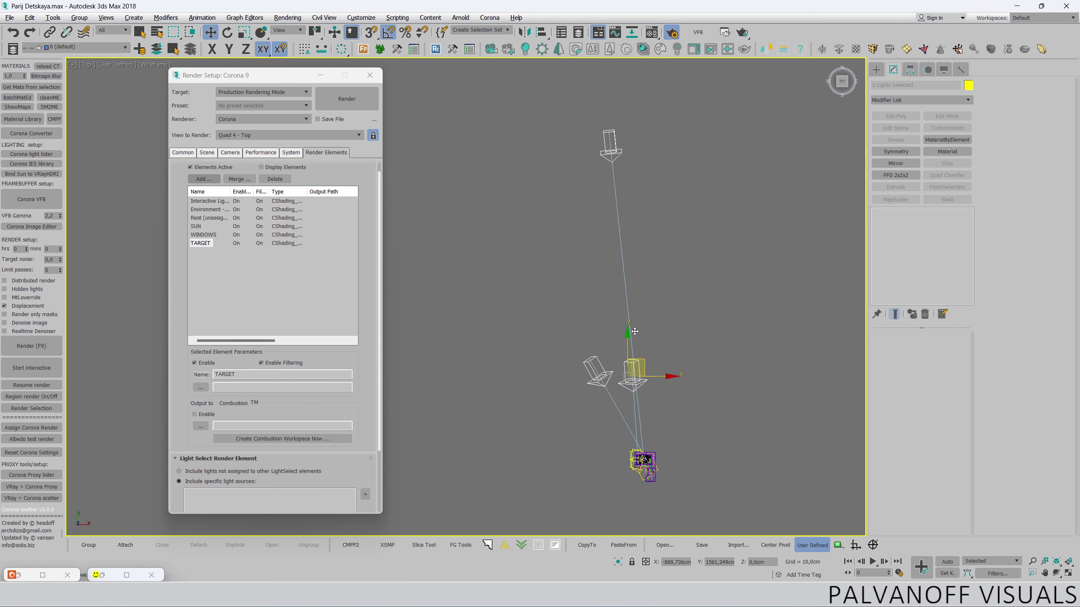
pyautogui.rightClick(640, 367)
pyautogui.scroll(-3, 354, 423)
pyautogui.click(368, 415)
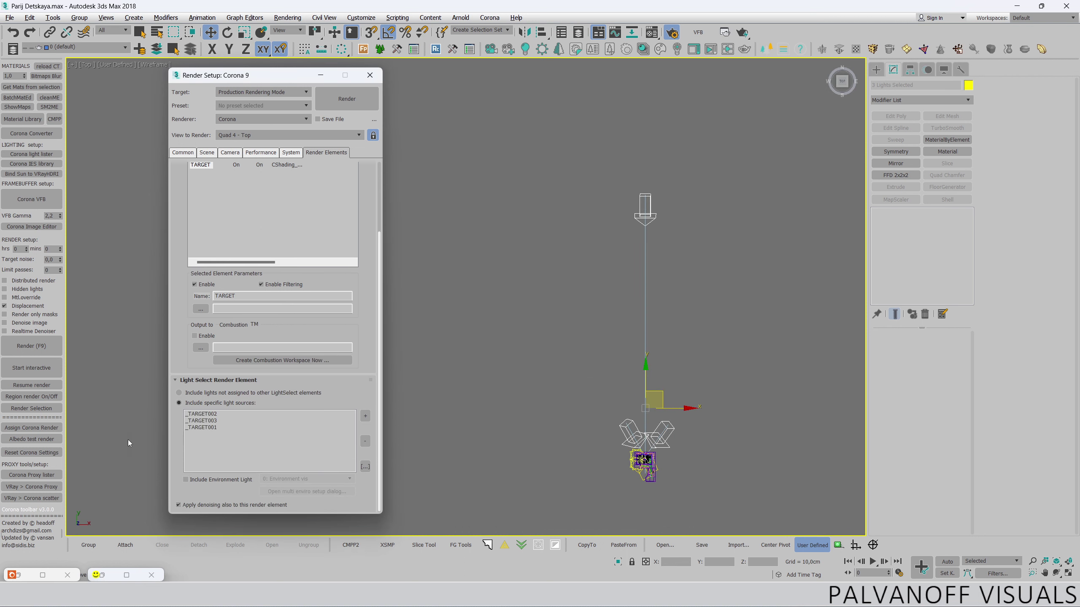
# - Unhide all the hidden lights in the viewport
pyautogui.scroll(2, 200, 391)
pyautogui.rightClick(669, 342)
pyautogui.click(701, 314)
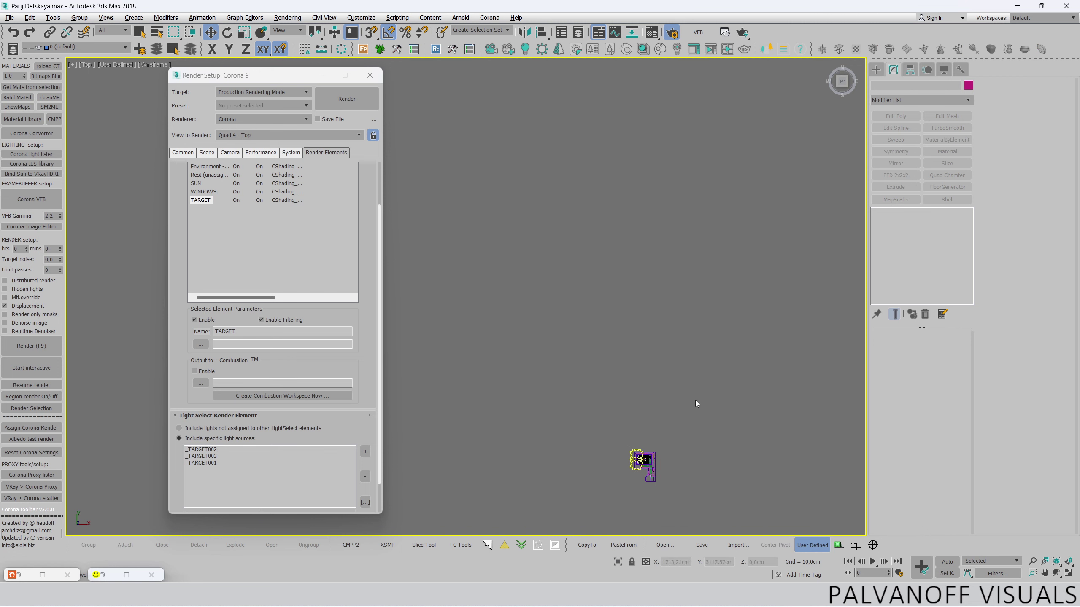
pyautogui.scroll(2, 479, 356)
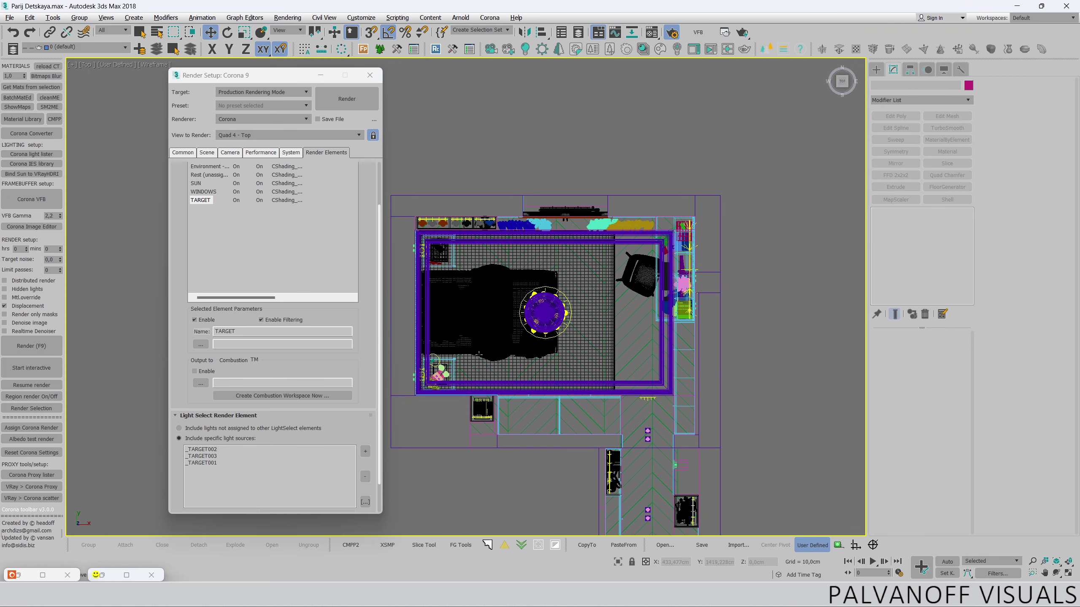
pyautogui.scroll(-3, 195, 227)
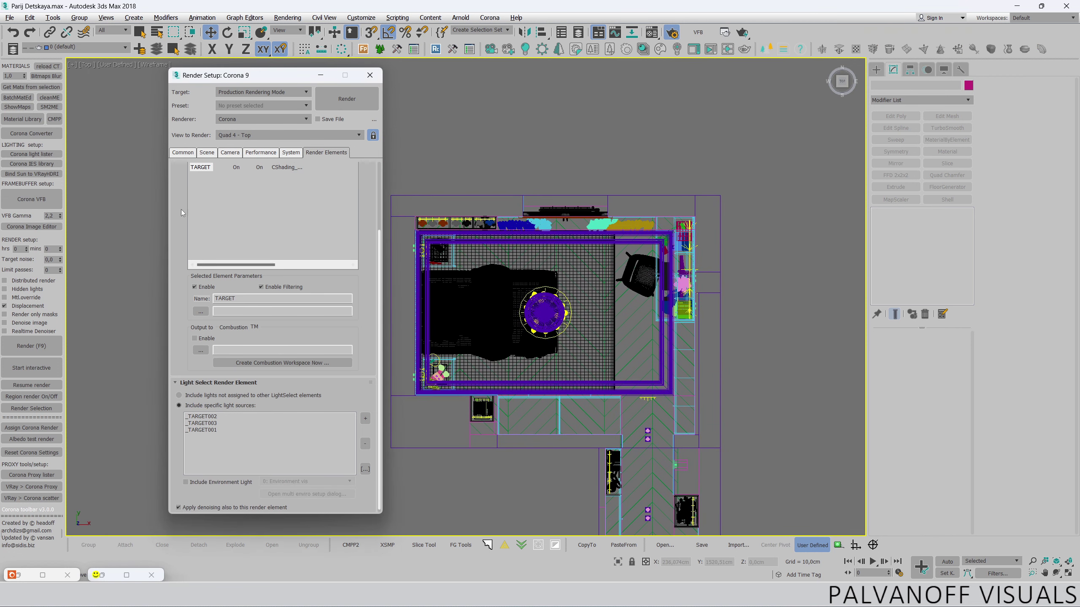
pyautogui.scroll(3, 182, 213)
# - Add a CShading_LightMix render element
pyautogui.click(208, 192)
pyautogui.scroll(-5, 229, 337)
pyautogui.click(229, 340)
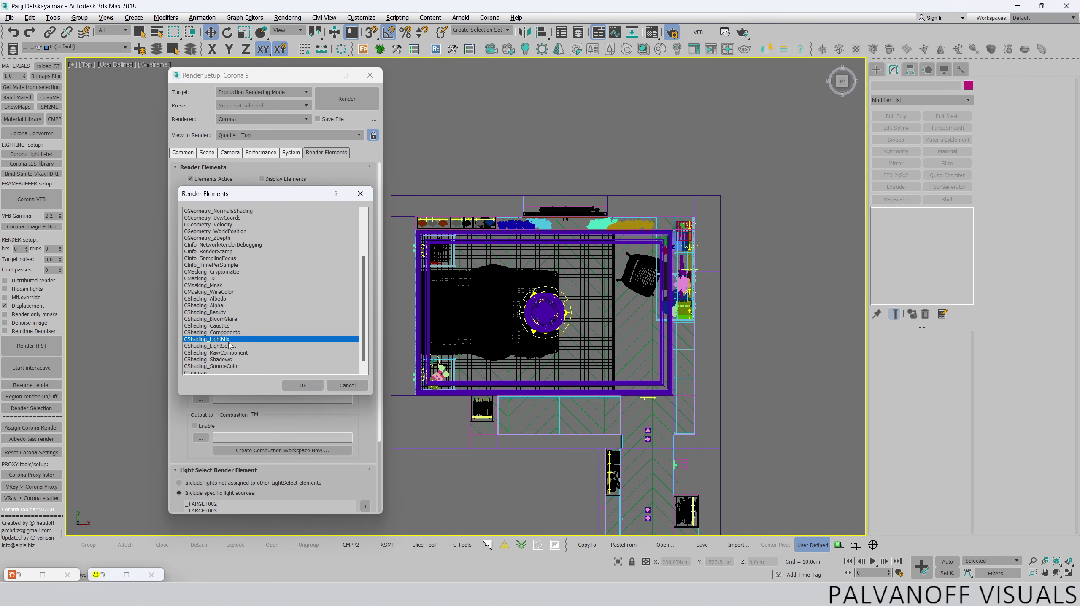
pyautogui.doubleClick(229, 341)
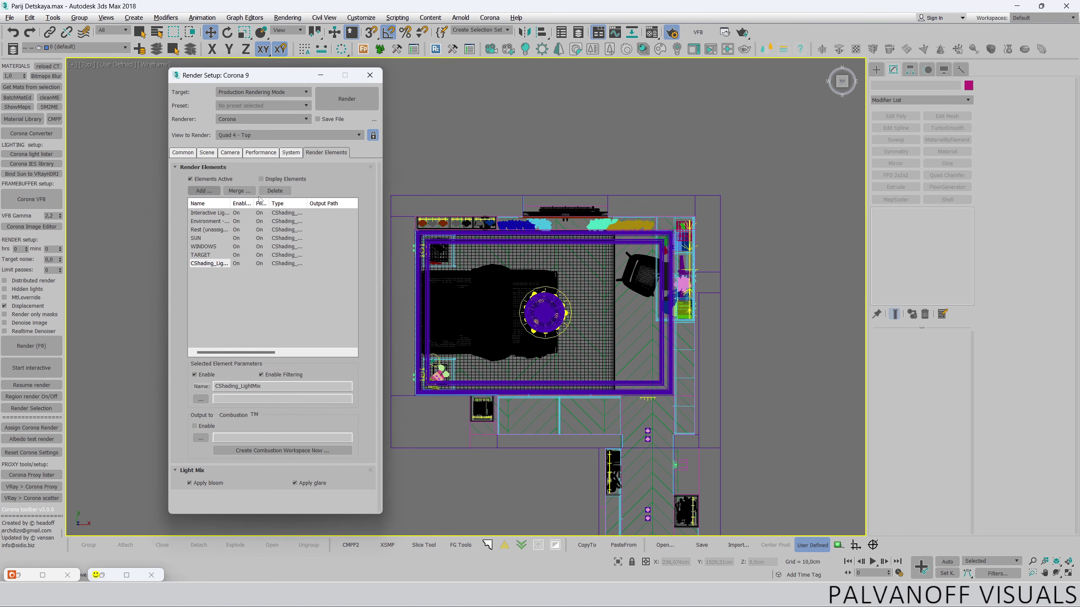
# - Add a CShading_LightSelect render element named LYSTRA
pyautogui.click(203, 191)
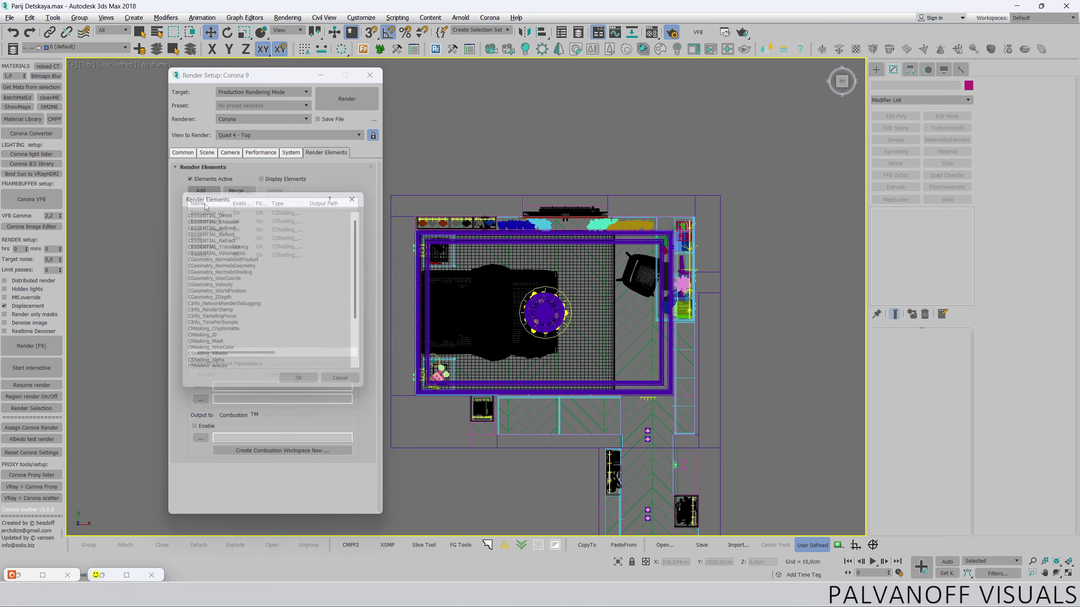
pyautogui.doubleClick(229, 340)
pyautogui.moveTo(267, 386); pyautogui.dragTo(237, 386)
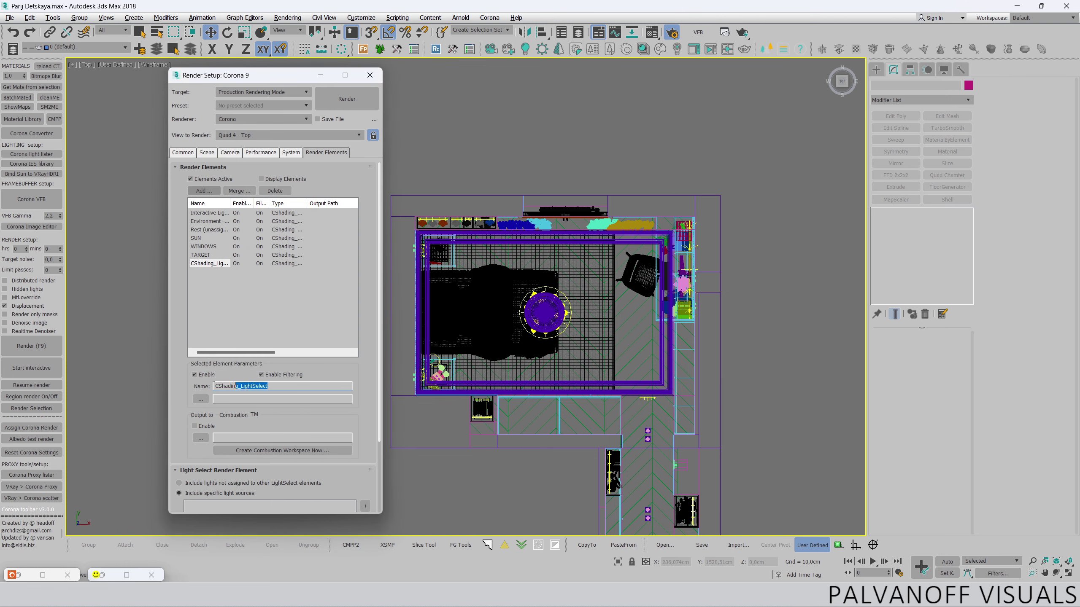
pyautogui.hotkey('ctrl', 'a')
pyautogui.write('L')
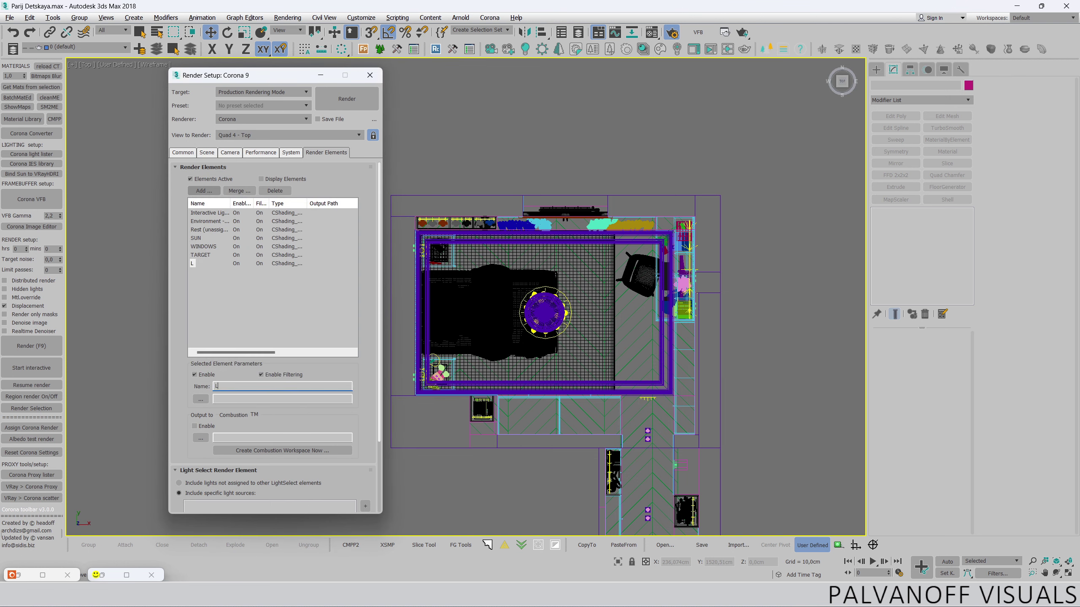
pyautogui.write('YS')
pyautogui.write('TRA')
# - Include the Lustra chandelier lights over the round table in the LYSTRA element
pyautogui.scroll(3, 629, 298)
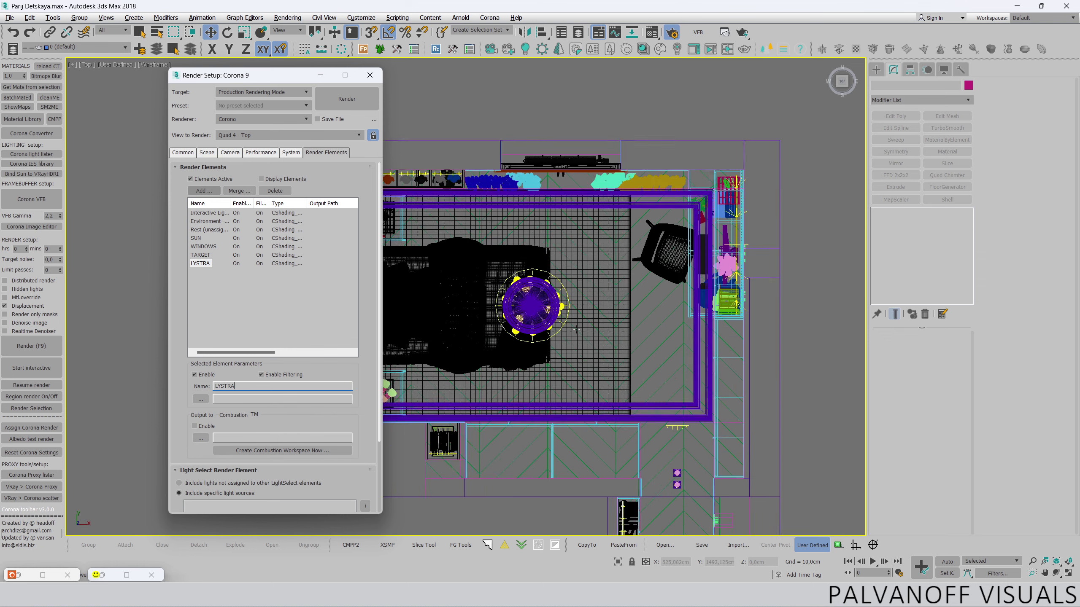
pyautogui.scroll(1, 645, 357)
pyautogui.scroll(3, 452, 243)
pyautogui.moveTo(666, 369); pyautogui.dragTo(452, 243)
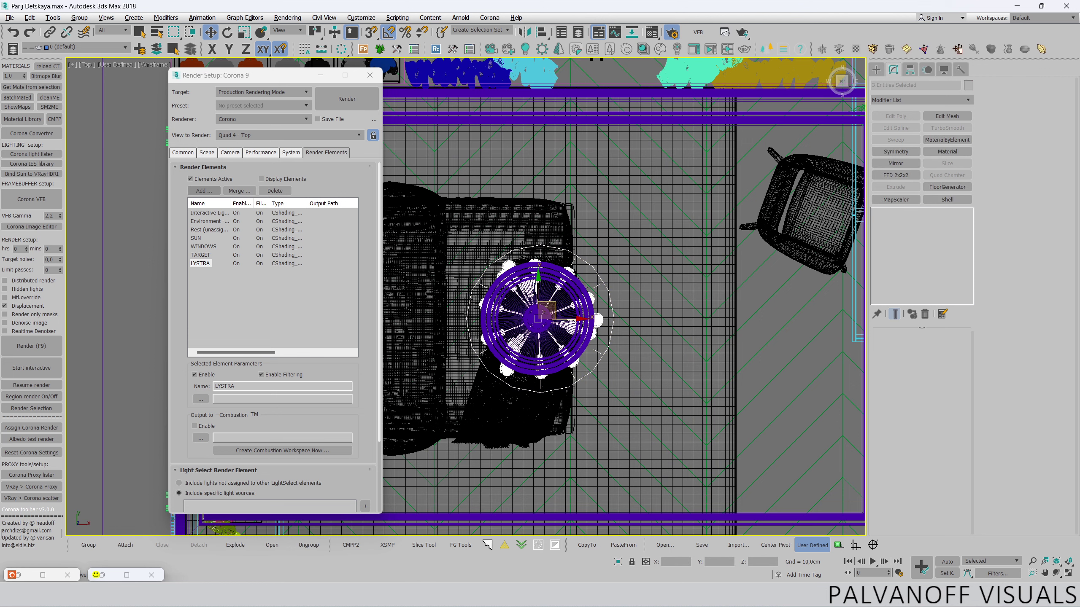
pyautogui.scroll(-2, 510, 264)
pyautogui.scroll(-3, 309, 277)
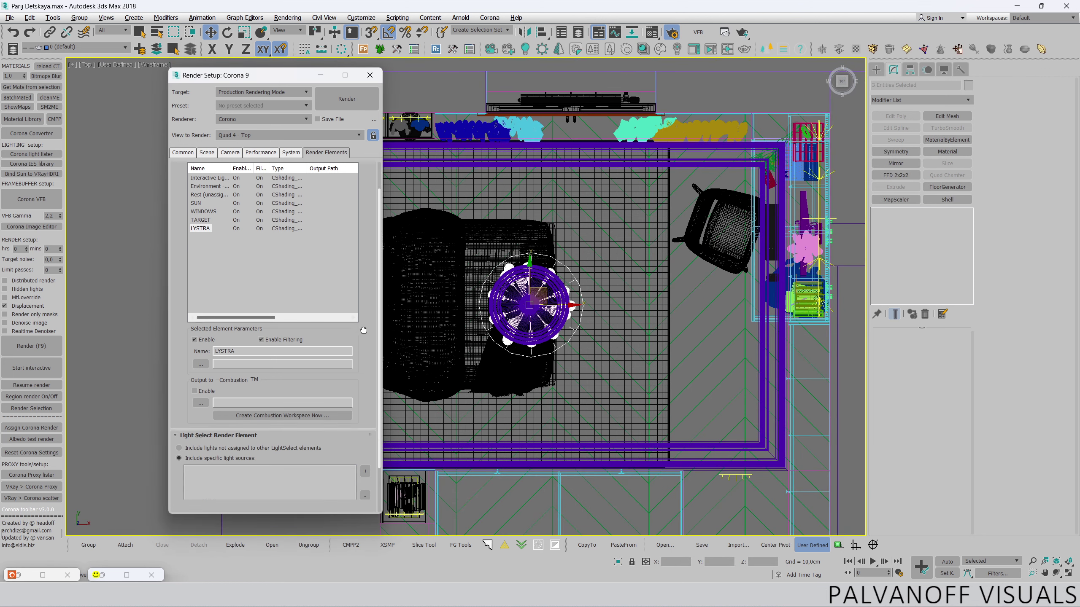
pyautogui.click(366, 415)
# - Hide the selected chandelier lights in the viewport
pyautogui.rightClick(527, 320)
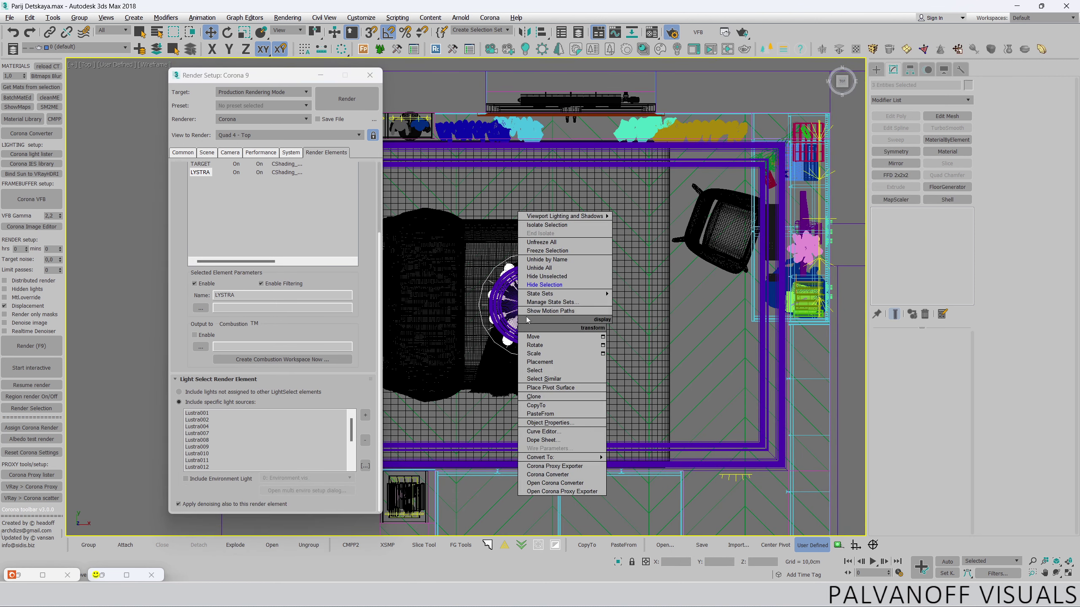
pyautogui.click(544, 284)
pyautogui.scroll(-4, 566, 269)
pyautogui.scroll(3, 232, 182)
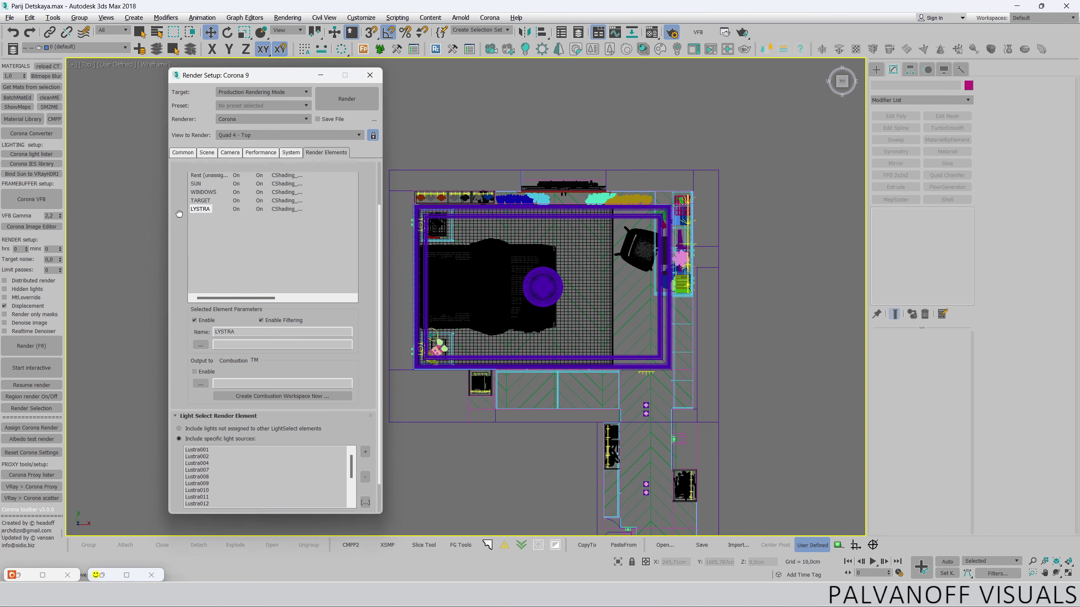
pyautogui.scroll(3, 231, 183)
# - Add a CShading_LightSelect render element named BRA
pyautogui.click(202, 194)
pyautogui.doubleClick(229, 339)
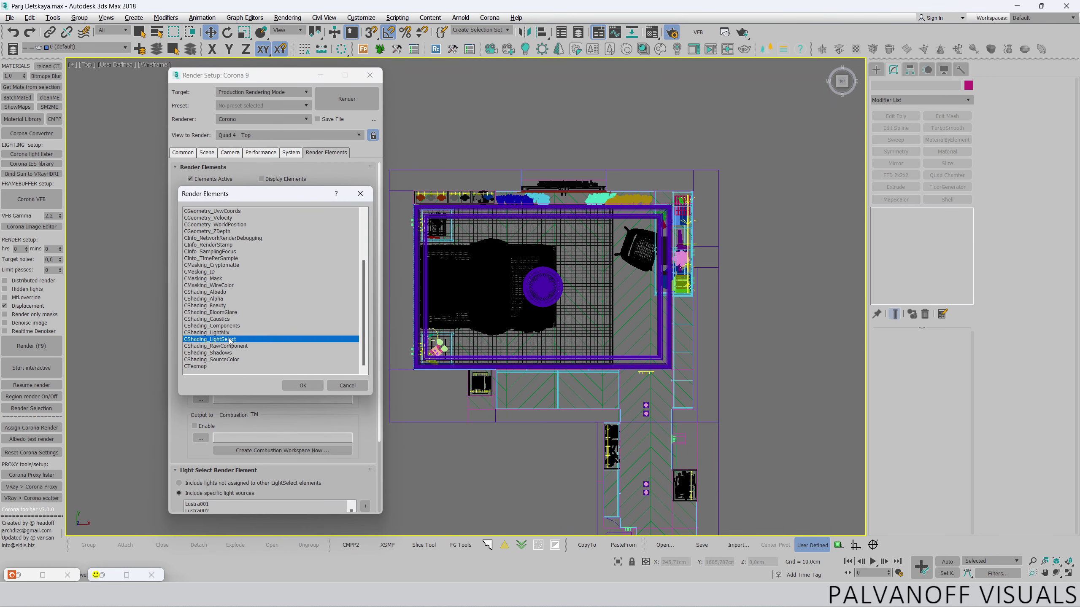
pyautogui.doubleClick(255, 386)
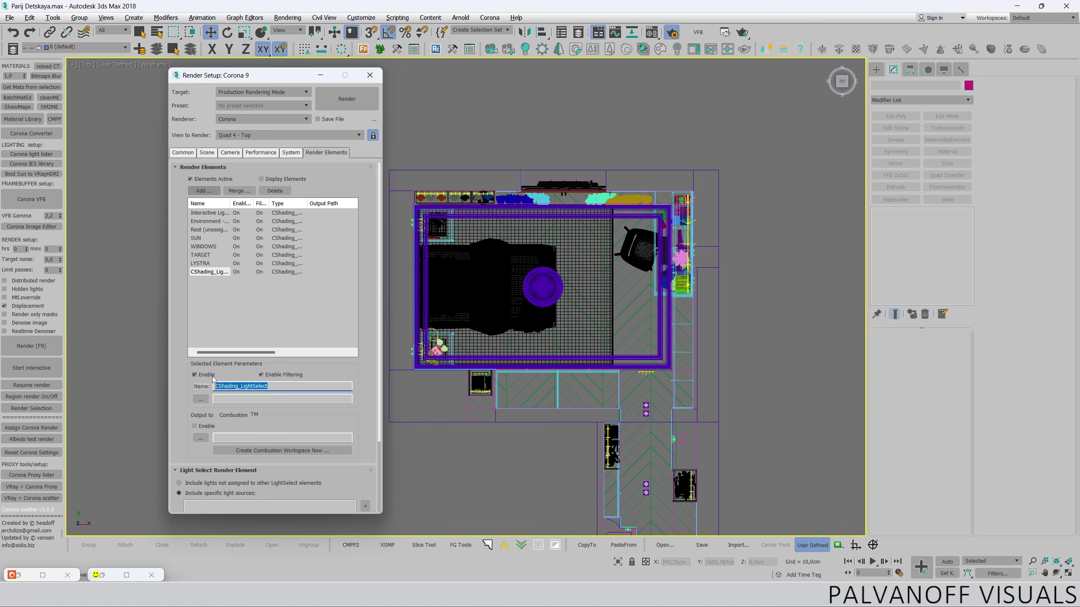
pyautogui.write('BRA')
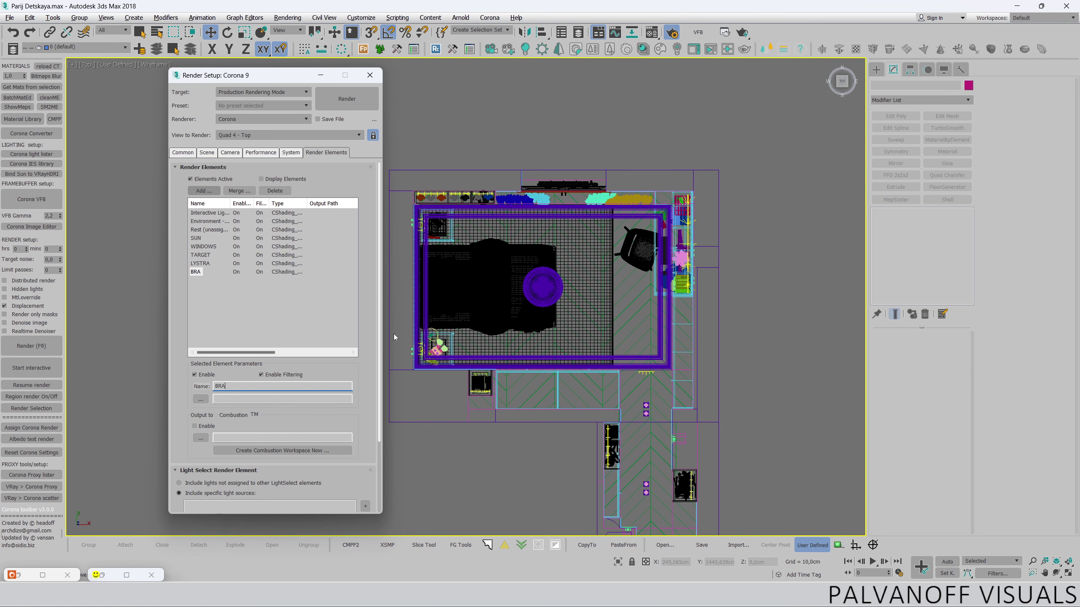
# - Select the five _BRA WALL sconce lights and include them in the BRA element
pyautogui.scroll(3, 394, 337)
pyautogui.scroll(3, 394, 338)
pyautogui.click(547, 335)
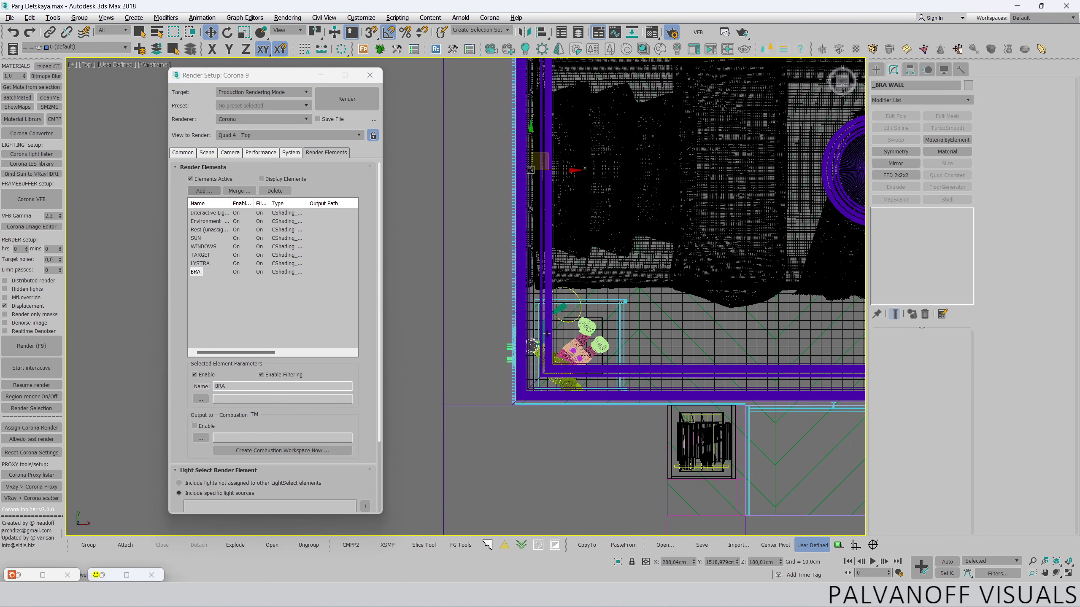
pyautogui.keyDown('ctrl'); pyautogui.click(571, 315); pyautogui.keyUp('ctrl')
pyautogui.press('z')
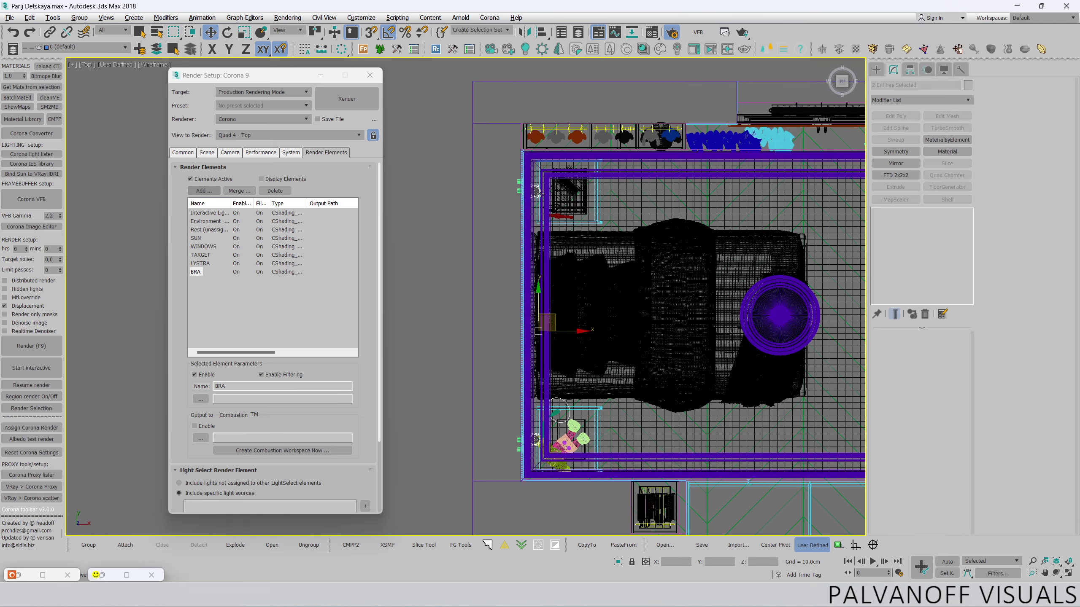
pyautogui.scroll(4, 713, 314)
pyautogui.press('p')
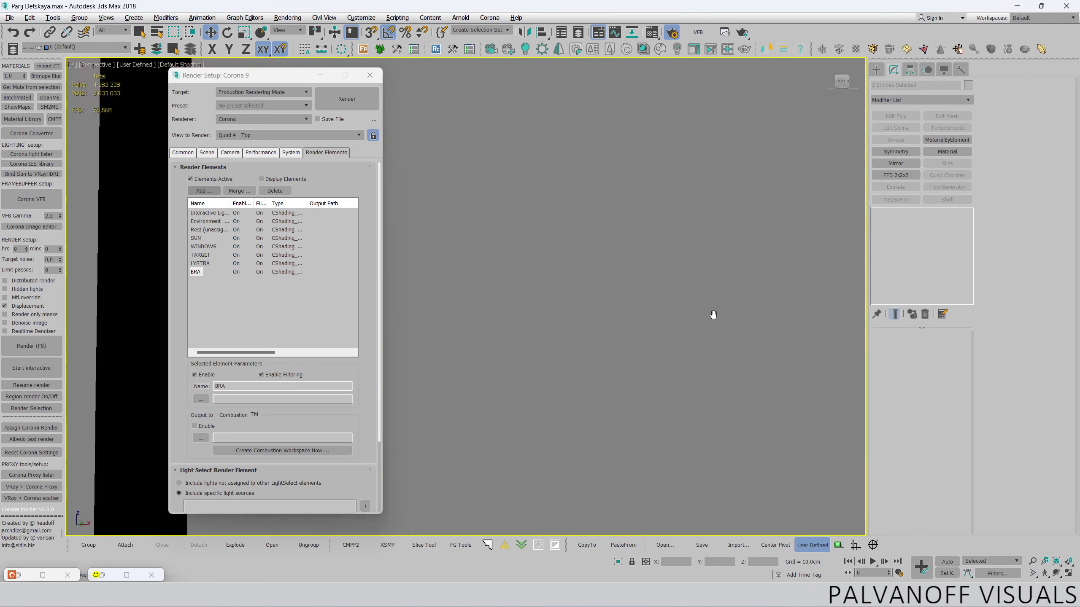
pyautogui.moveTo(713, 315)
pyautogui.mouseDown(button='middle')
pyautogui.moveTo(778, 307)
pyautogui.moveTo(627, 306)
pyautogui.moveTo(680, 212)
pyautogui.moveTo(753, 193)
pyautogui.moveTo(784, 258)
pyautogui.mouseUp(button='middle')
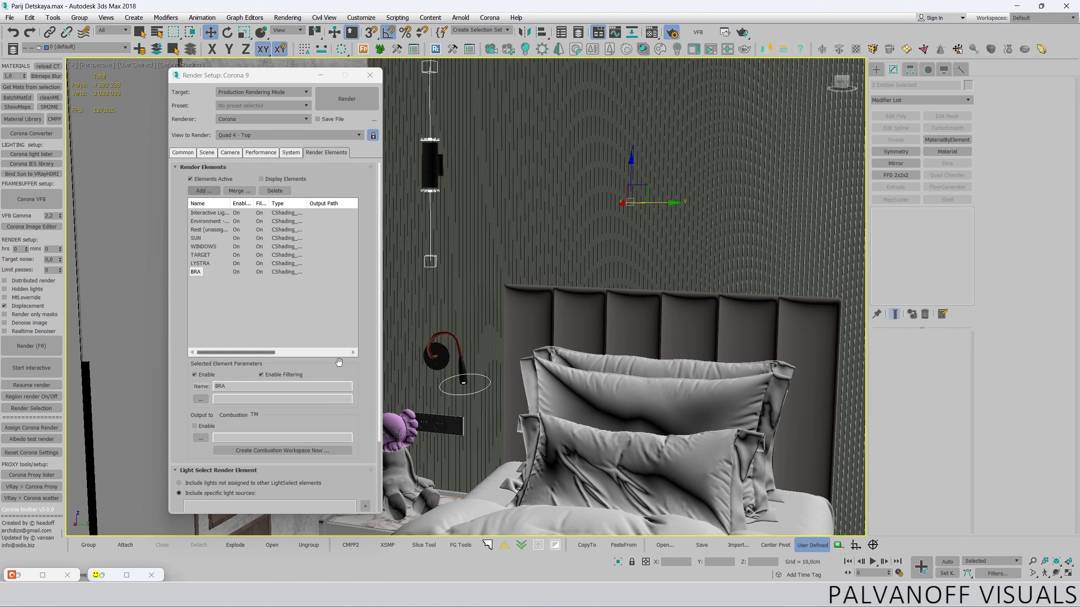
pyautogui.scroll(-3, 339, 362)
pyautogui.click(365, 414)
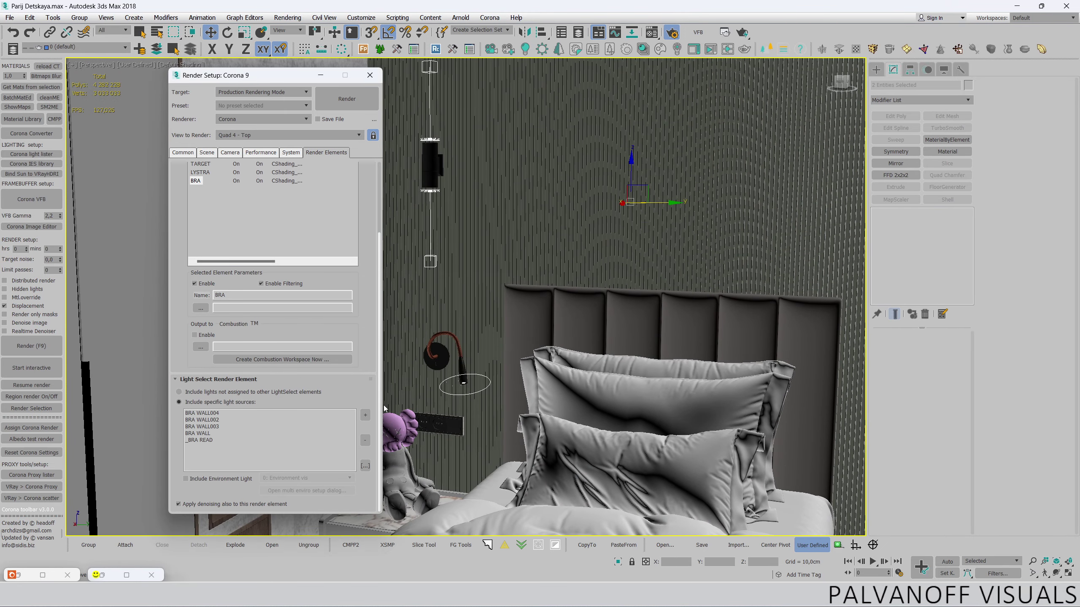
pyautogui.click(509, 276)
pyautogui.moveTo(485, 321)
pyautogui.mouseDown(button='middle')
pyautogui.moveTo(553, 311)
pyautogui.moveTo(520, 271)
pyautogui.mouseUp(button='middle')
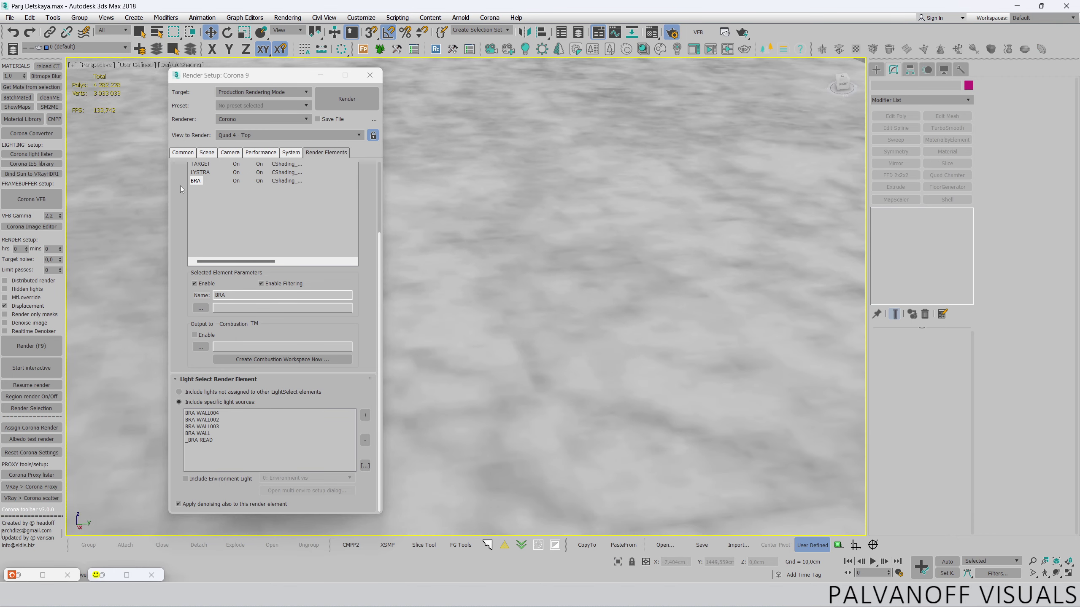
pyautogui.scroll(3, 181, 189)
# - Add one more default-named CShading_LightSelect render element
pyautogui.click(204, 191)
pyautogui.scroll(-2, 232, 345)
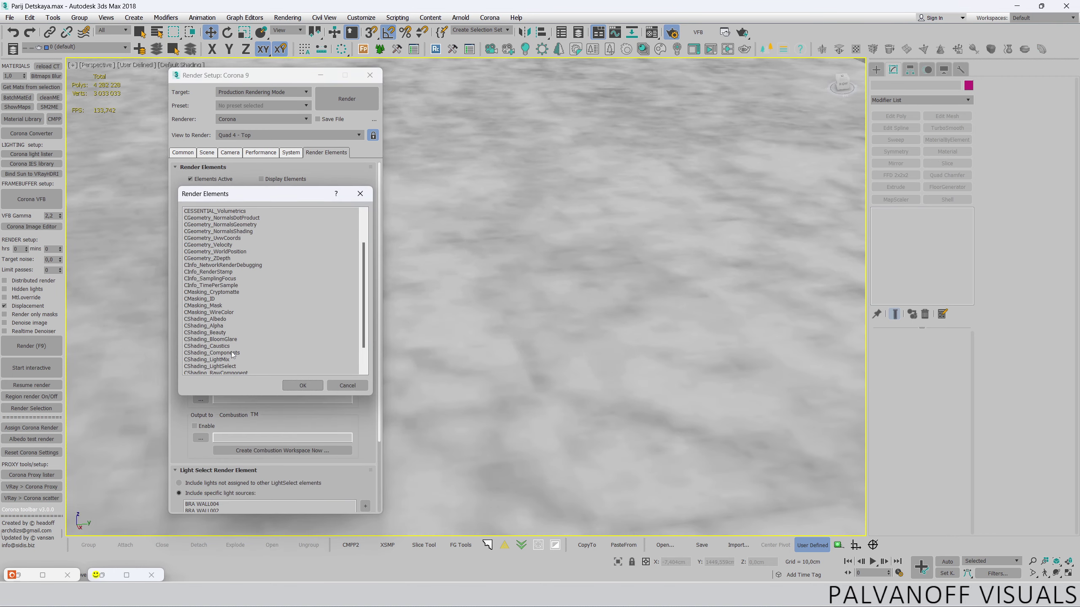
pyautogui.doubleClick(231, 365)
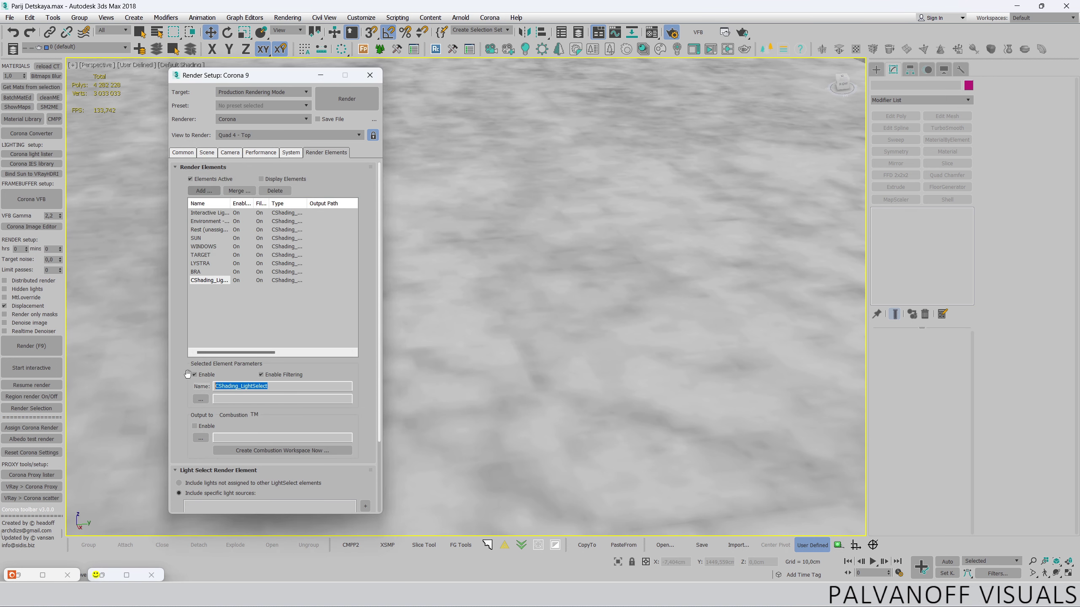
# - Name the new light-select element LED and locate the furniture block below the room
pyautogui.write('LED')
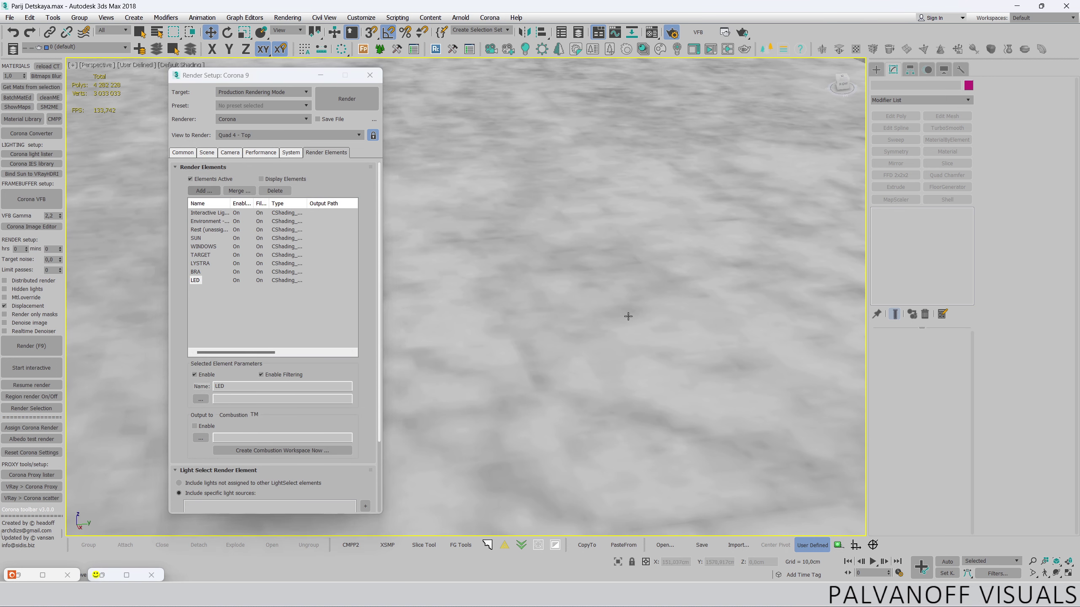
pyautogui.write('t')
pyautogui.scroll(-3, 465, 274)
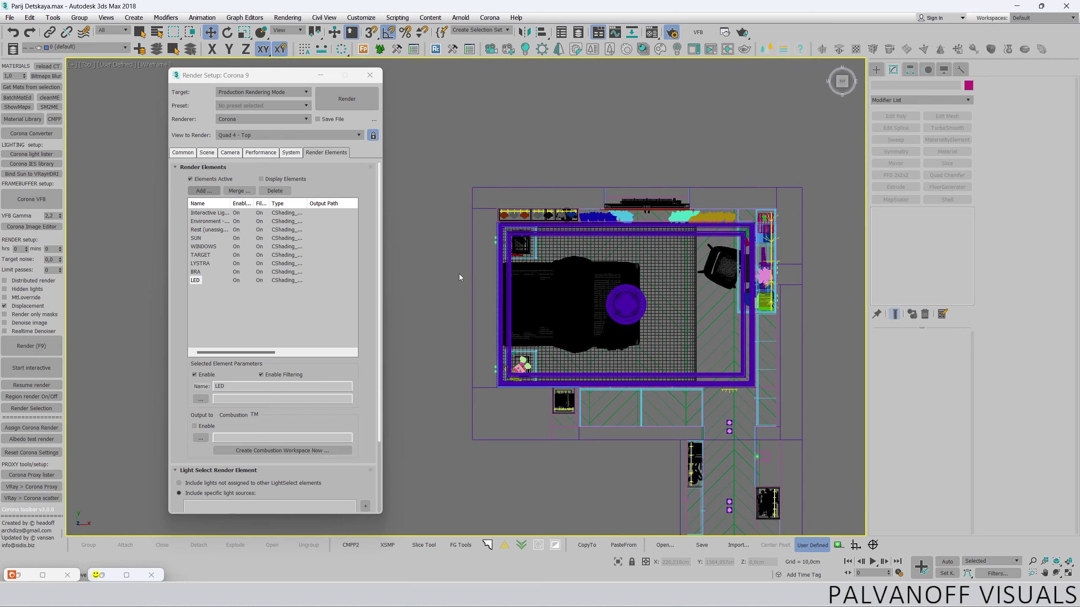
pyautogui.scroll(2, 459, 274)
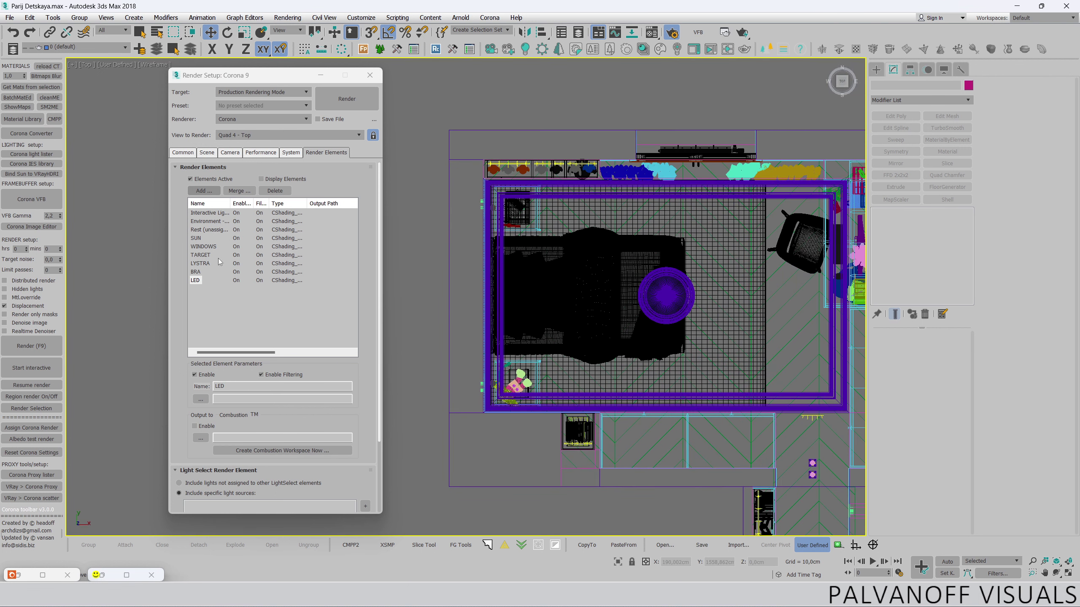
pyautogui.moveTo(680, 284); pyautogui.dragTo(587, 179, button='middle')
pyautogui.scroll(3, 587, 180)
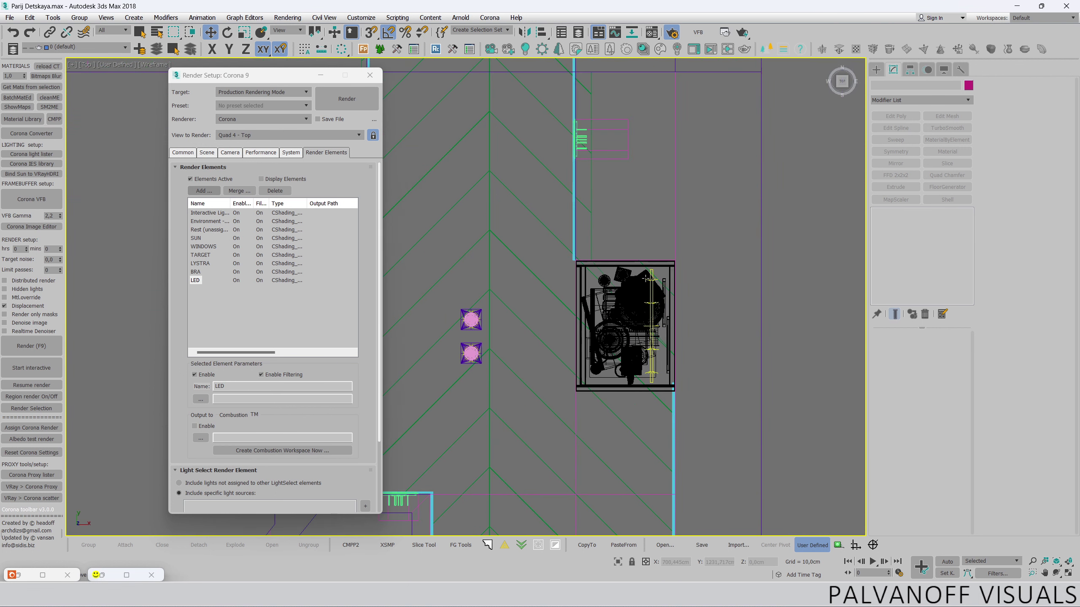
pyautogui.click(662, 324)
pyautogui.scroll(-3, 587, 321)
pyautogui.scroll(3, 547, 267)
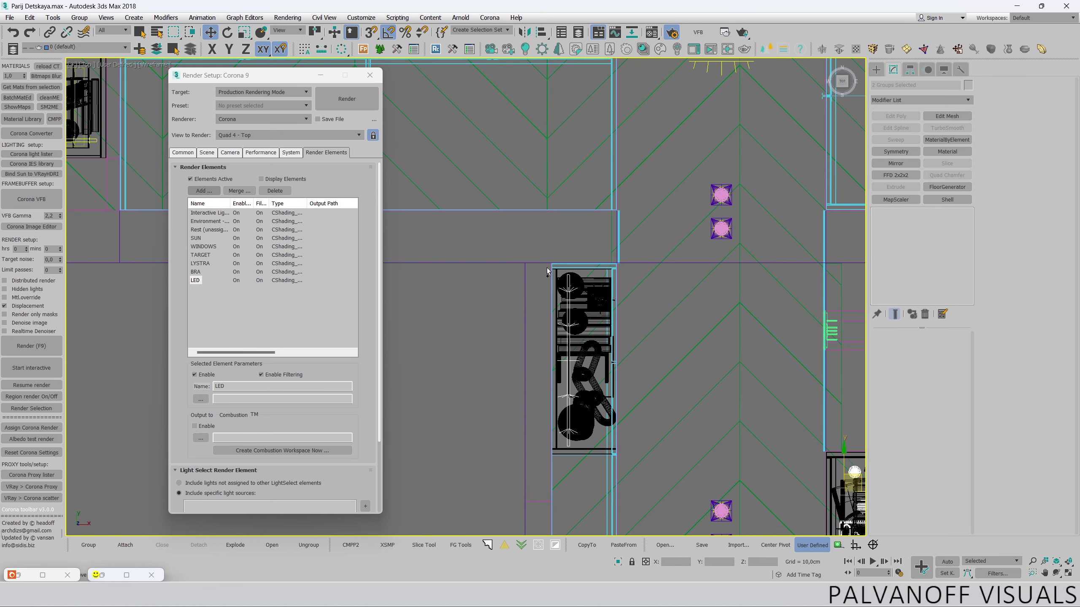
pyautogui.scroll(-3, 549, 265)
pyautogui.moveTo(557, 259); pyautogui.dragTo(509, 357, button='middle')
pyautogui.moveTo(663, 107); pyautogui.dragTo(634, 345, button='middle')
pyautogui.moveTo(635, 121); pyautogui.dragTo(633, 129, button='middle')
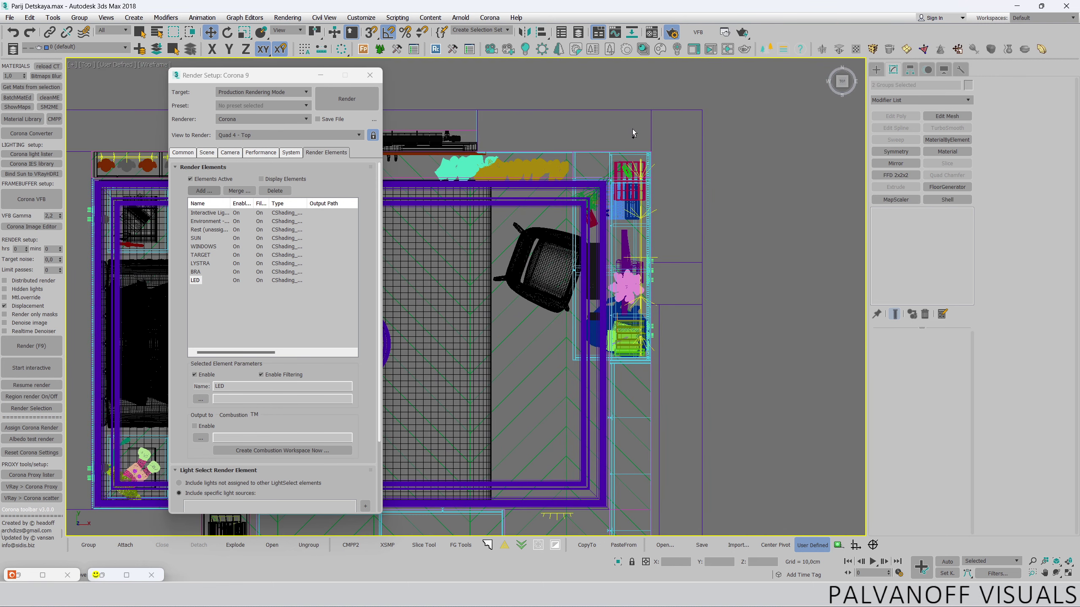
# - Add the selected LED strip lights to the LED element's light sources
pyautogui.click(649, 357)
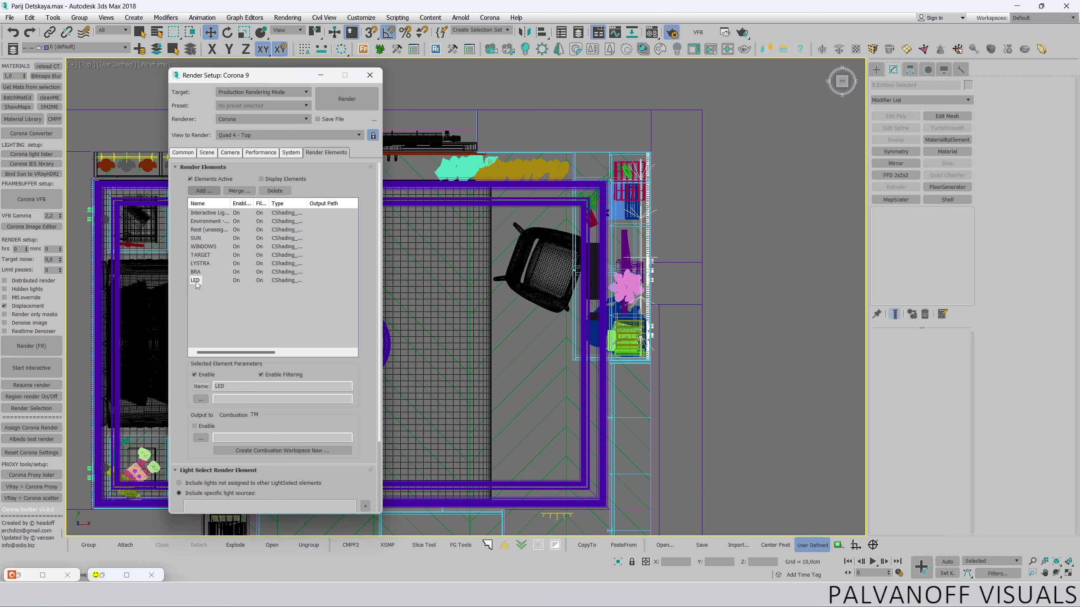
pyautogui.scroll(-5, 210, 219)
pyautogui.click(365, 415)
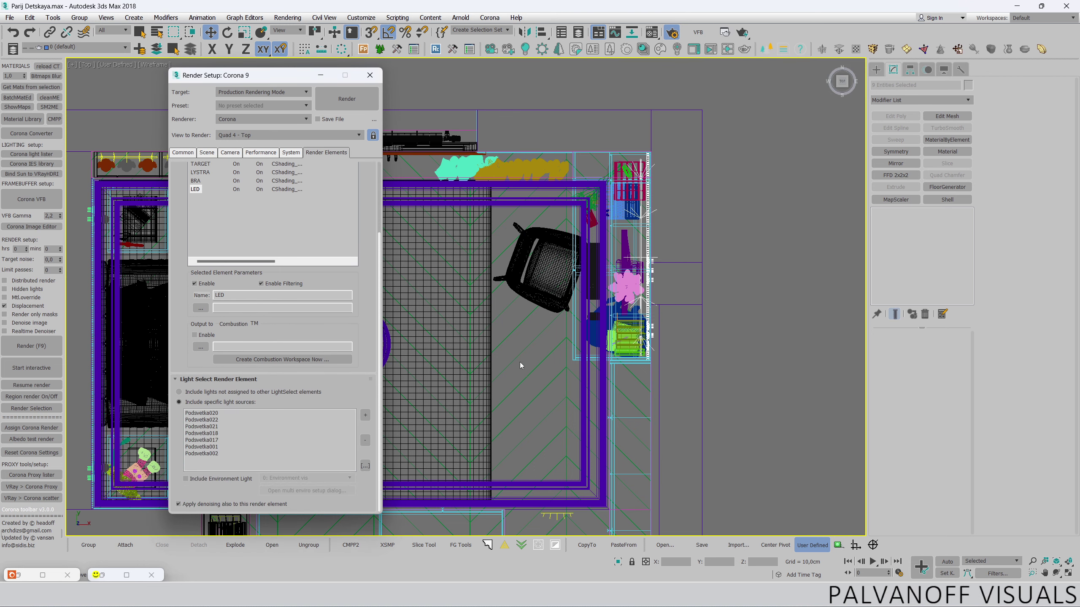
pyautogui.scroll(-4, 584, 304)
pyautogui.scroll(3, 477, 341)
pyautogui.scroll(-3, 477, 340)
pyautogui.scroll(4, 442, 203)
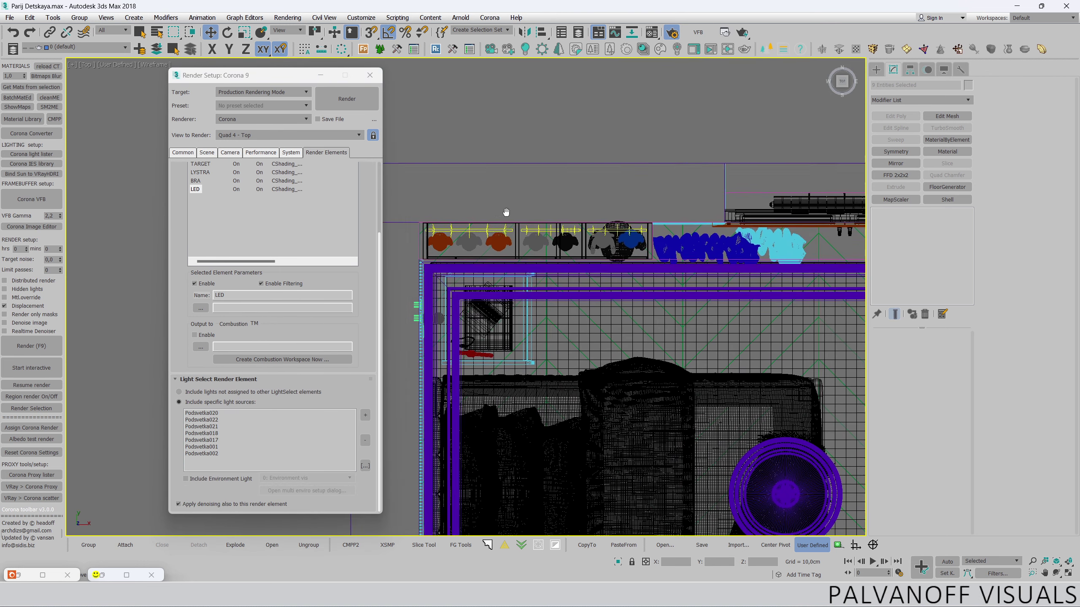
# - Box-select the shelf Podsvetka lights, add them to the LED element, and hide them
pyautogui.moveTo(398, 199); pyautogui.dragTo(442, 203, button='middle')
pyautogui.moveTo(653, 248); pyautogui.dragTo(699, 255)
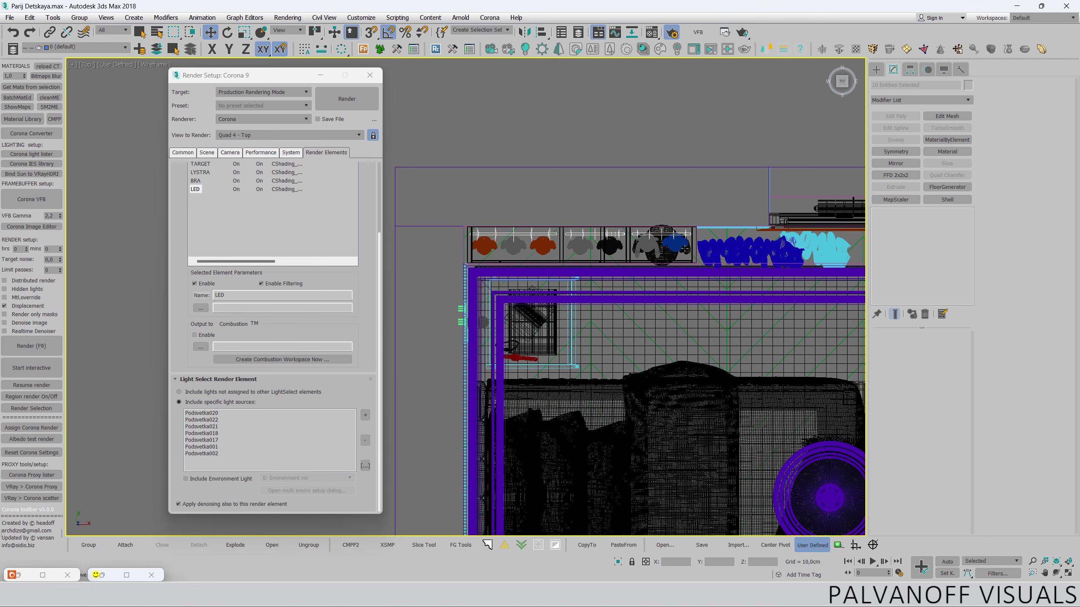
pyautogui.click(365, 415)
pyautogui.rightClick(561, 243)
pyautogui.click(582, 221)
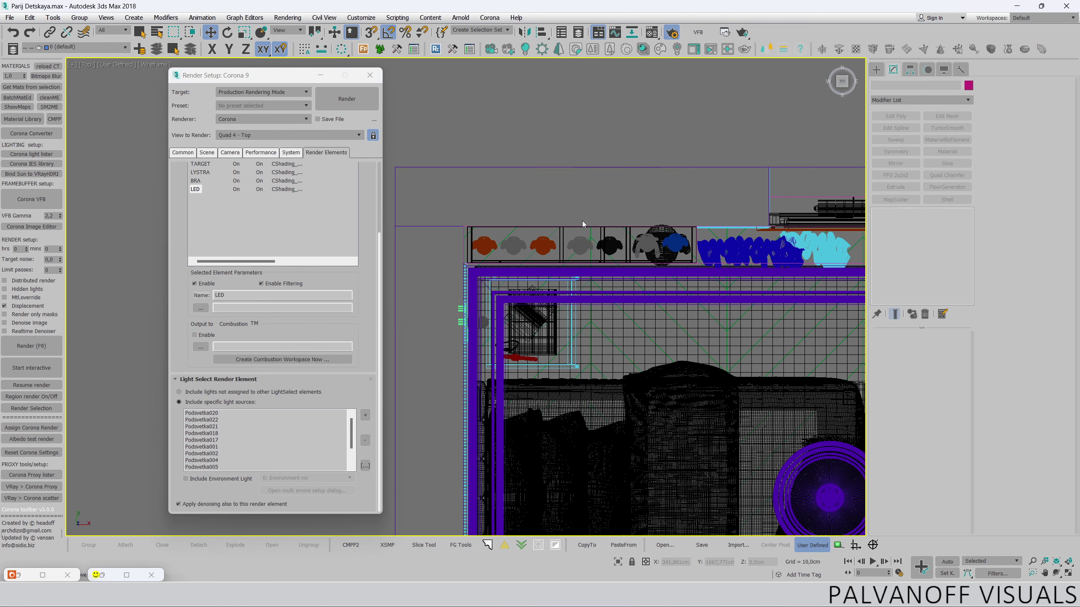
# - Inspect the room's lower-left corner and the corridor area, clearing the selection
pyautogui.moveTo(530, 245); pyautogui.dragTo(523, 102, button='middle')
pyautogui.scroll(3, 510, 298)
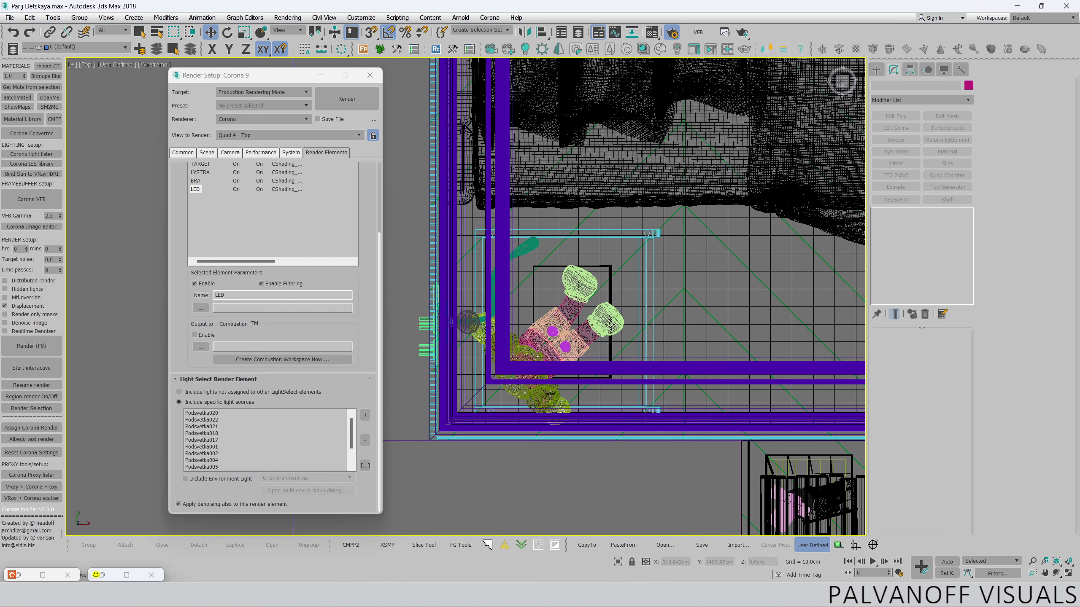
pyautogui.scroll(4, 501, 342)
pyautogui.scroll(-5, 501, 341)
pyautogui.scroll(3, 745, 283)
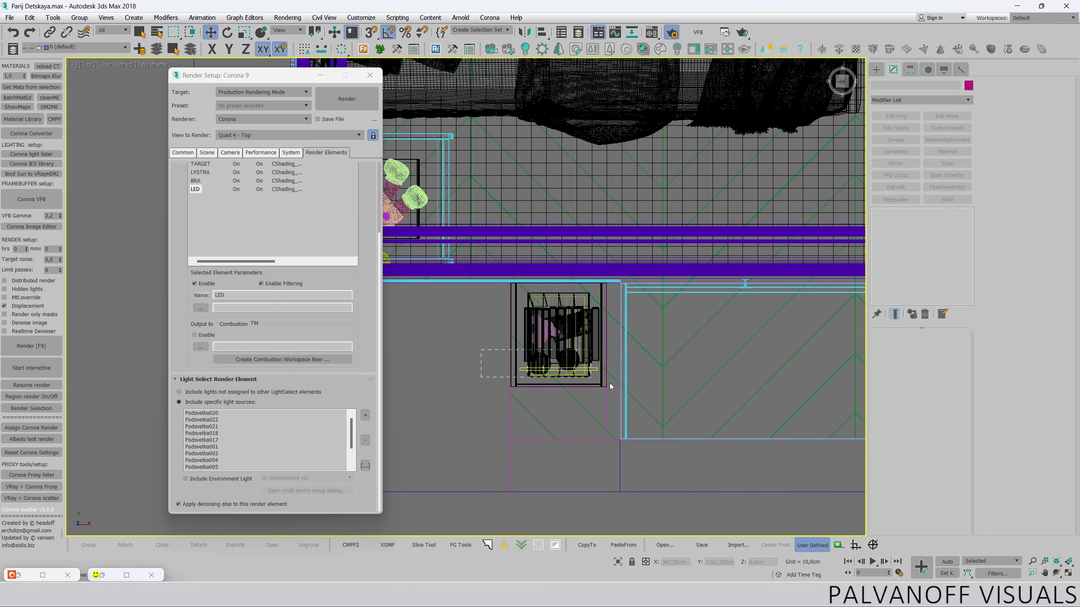
pyautogui.moveTo(609, 384); pyautogui.dragTo(609, 383)
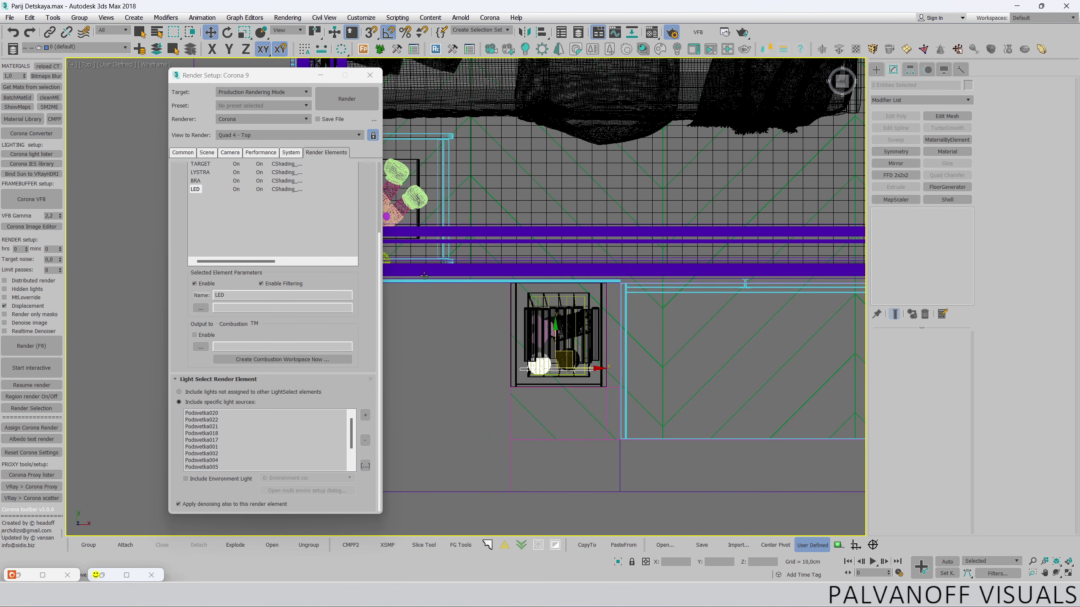
pyautogui.click(467, 357)
pyautogui.scroll(-5, 580, 348)
pyautogui.moveTo(580, 348)
pyautogui.mouseDown(button='middle')
pyautogui.moveTo(512, 246)
pyautogui.moveTo(366, 220)
pyautogui.mouseUp(button='middle')
pyautogui.scroll(2, 555, 278)
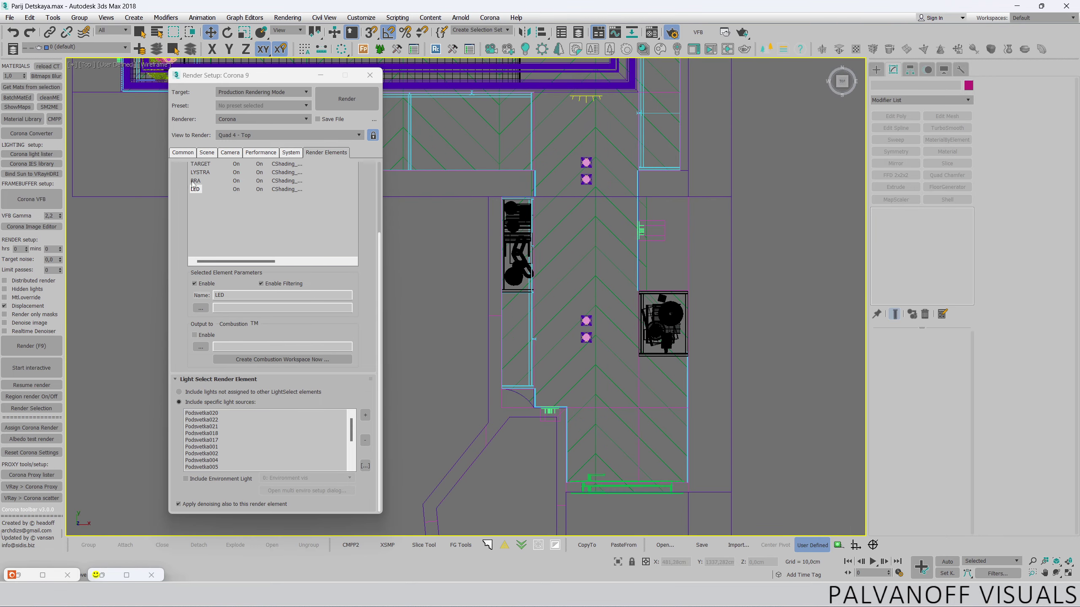
# - Add a CShading_LightSelect render element named GOLOGEN
pyautogui.scroll(3, 184, 173)
pyautogui.click(204, 190)
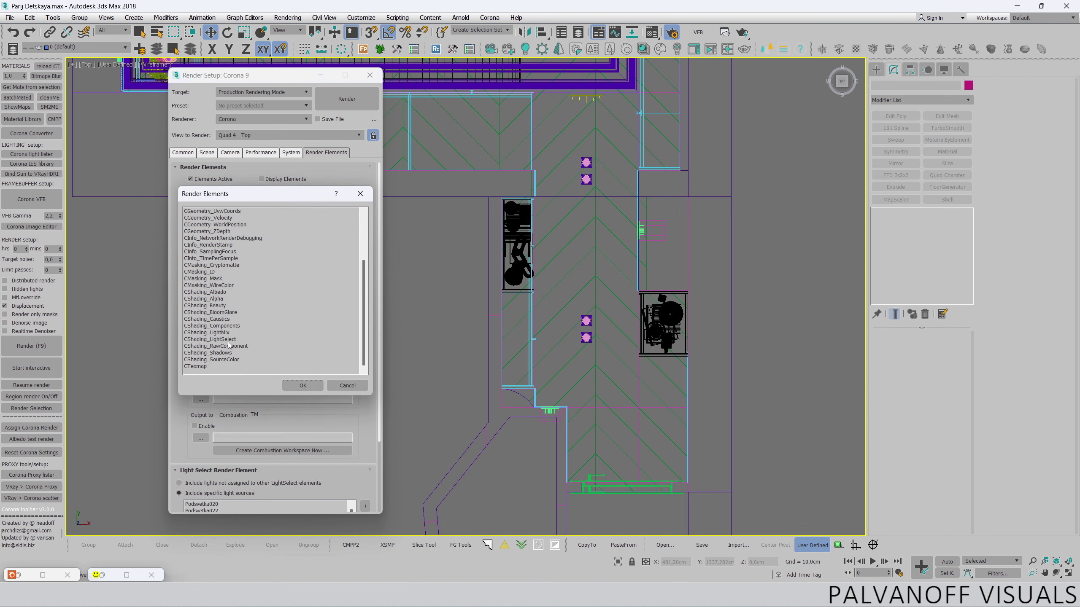
pyautogui.doubleClick(228, 339)
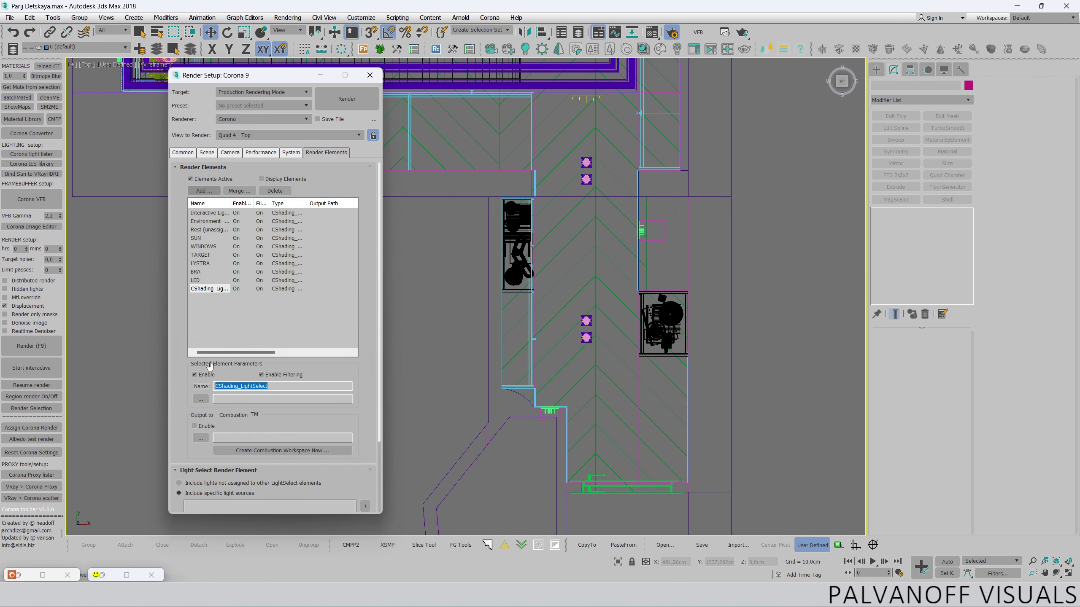
pyautogui.write('GOLOGEN')
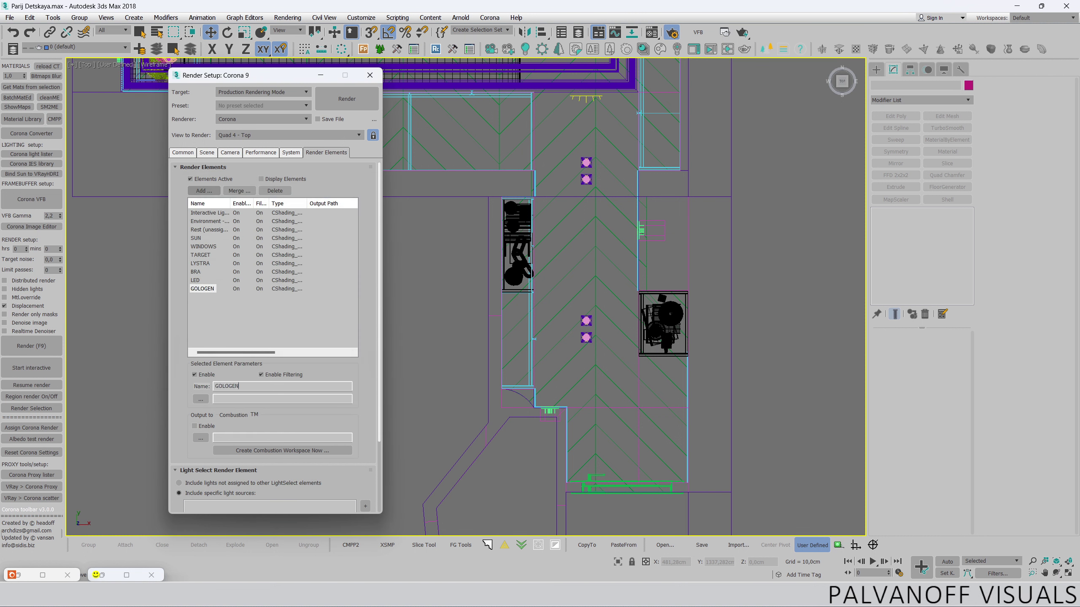
# - Box-select the GALOGEN halogen lights and add them to the GOLOGEN element
pyautogui.moveTo(565, 147); pyautogui.dragTo(604, 366)
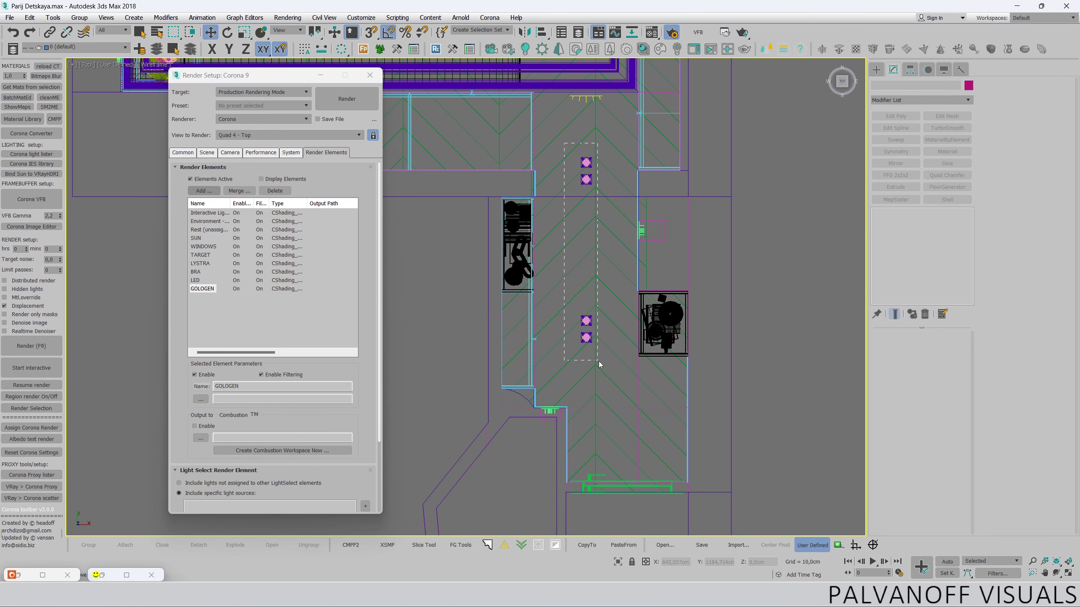
pyautogui.scroll(-3, 368, 233)
pyautogui.click(365, 416)
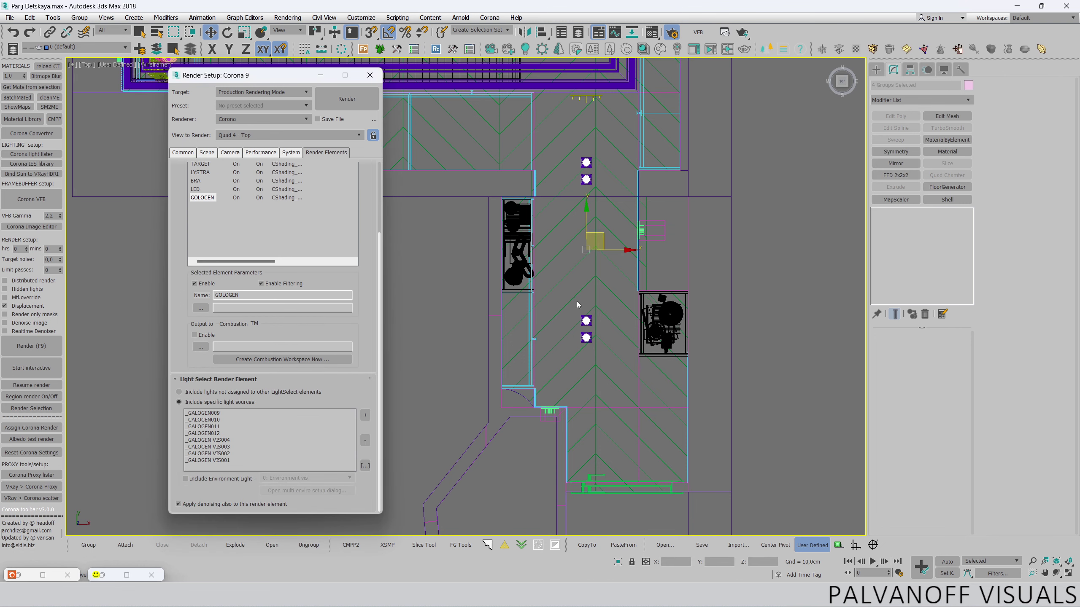
pyautogui.rightClick(579, 305)
pyautogui.click(584, 310)
# - Unhide all hidden objects from the viewport context menu
pyautogui.scroll(-5, 584, 310)
pyautogui.scroll(2, 619, 236)
pyautogui.scroll(3, 520, 301)
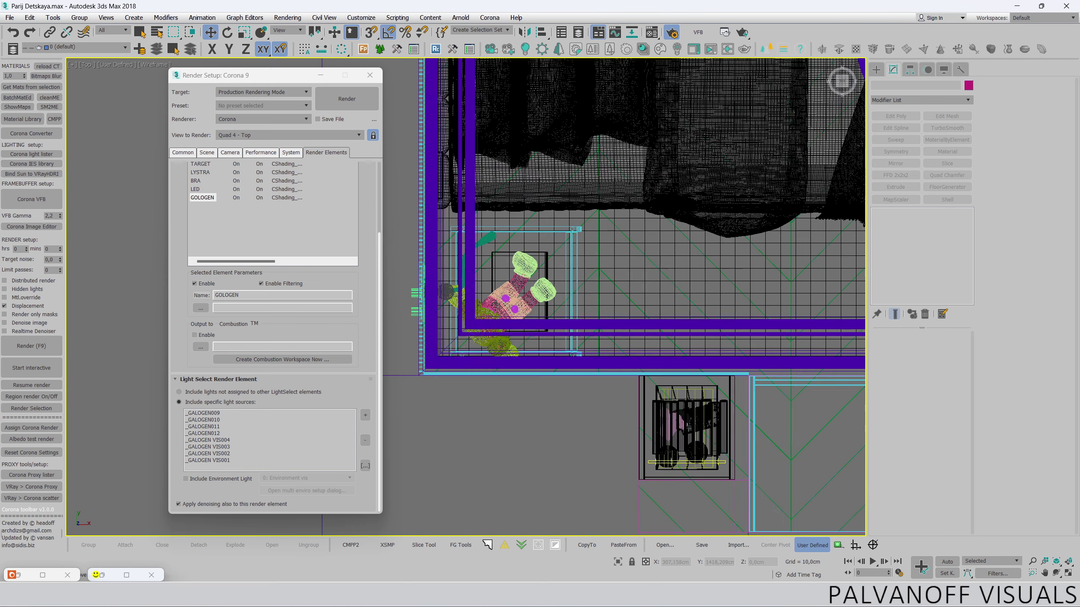
pyautogui.scroll(-4, 520, 301)
pyautogui.rightClick(571, 253)
pyautogui.click(590, 203)
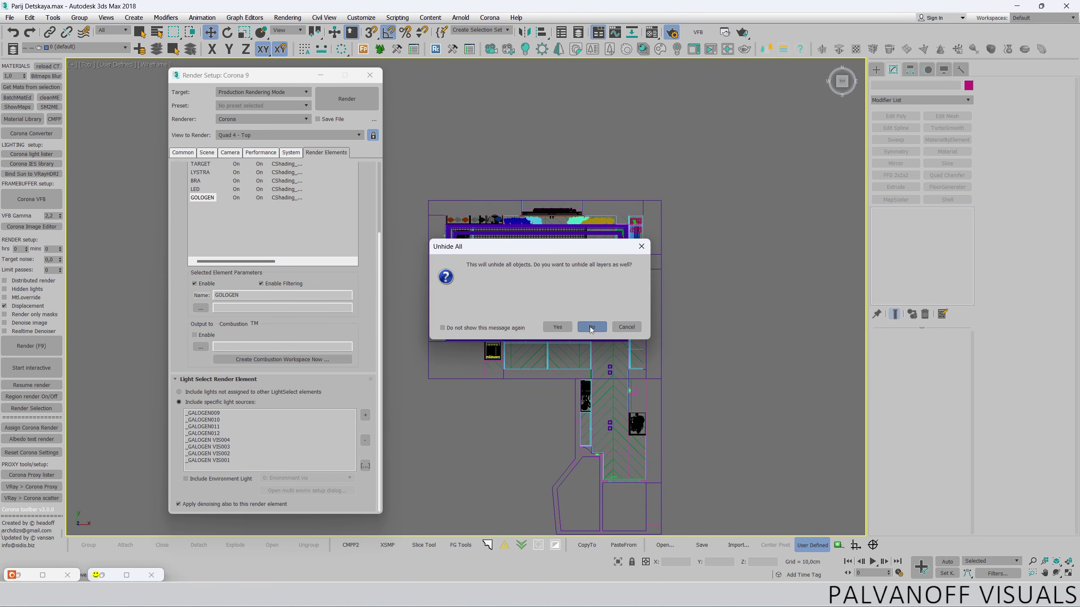
# - Confirm the unhide and switch the viewport to the Corona Camera_прямо001 view
pyautogui.click(592, 324)
pyautogui.press('c')
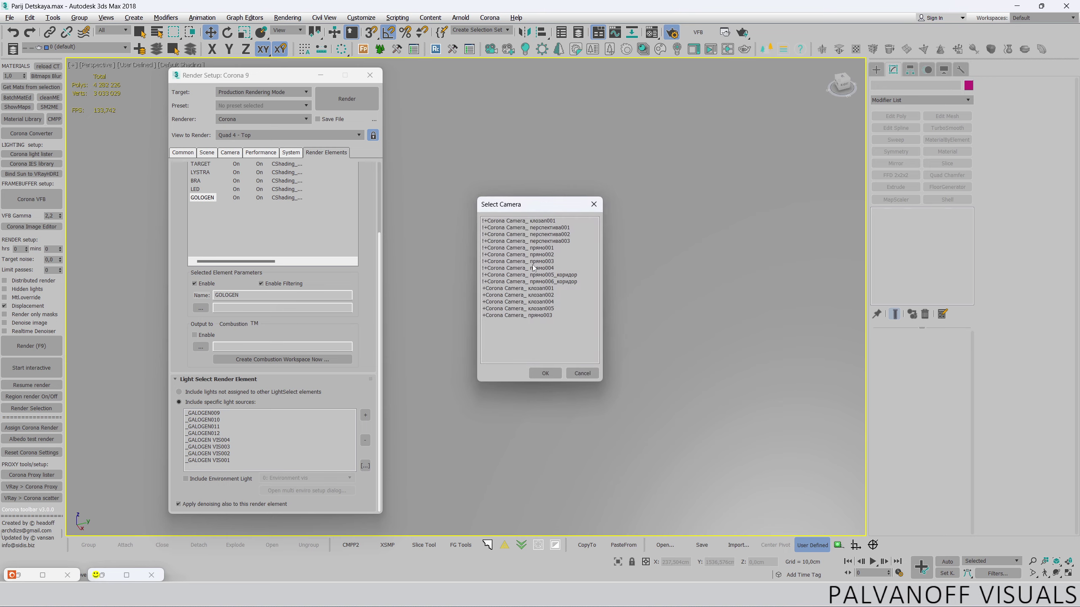
pyautogui.doubleClick(533, 225)
pyautogui.press('c')
pyautogui.press('c')
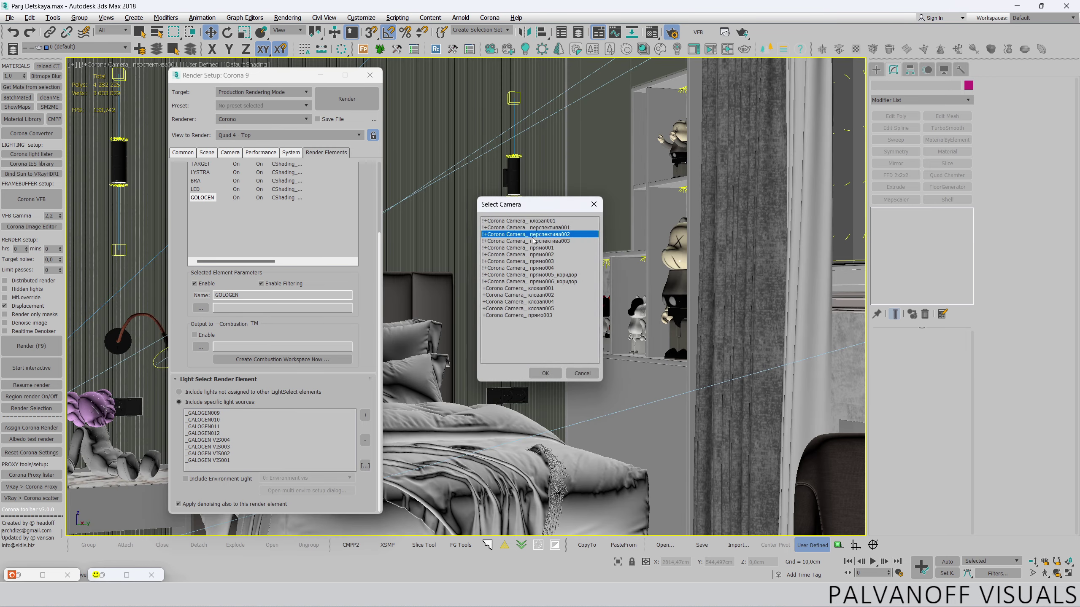
pyautogui.doubleClick(534, 242)
pyautogui.press('c')
pyautogui.press('c')
pyautogui.doubleClick(533, 255)
pyautogui.press('c')
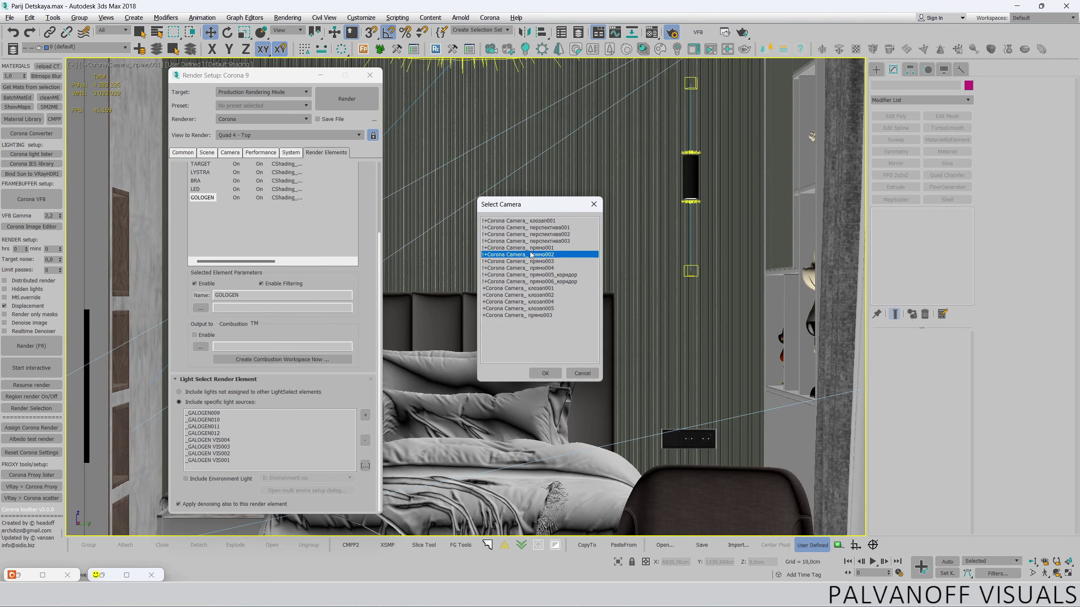
pyautogui.doubleClick(533, 254)
pyautogui.press('c')
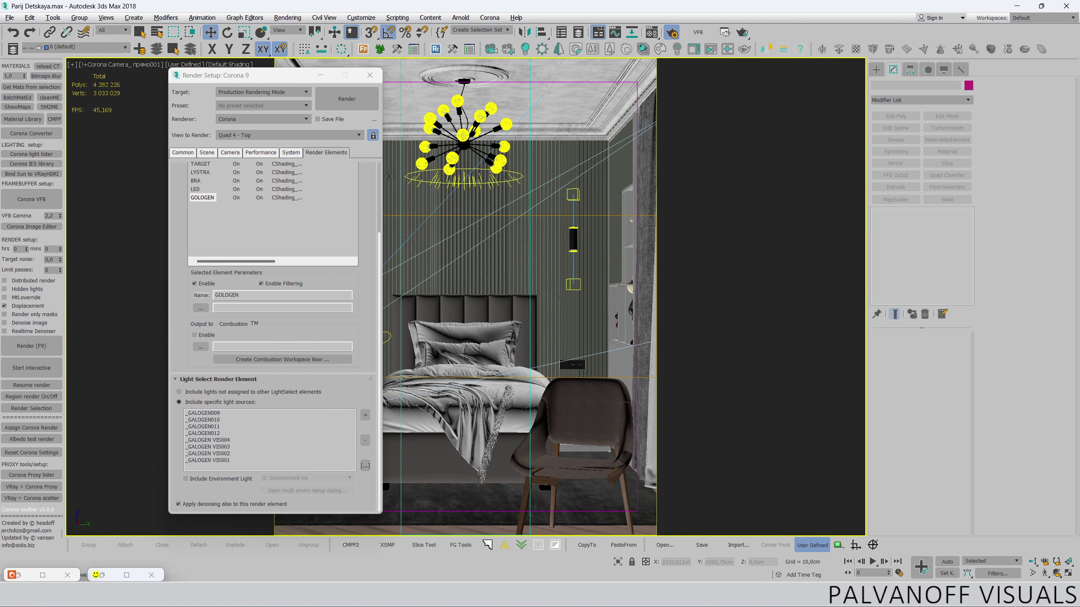
# - Select the viewed camera and show its CoronaCamera parameters
pyautogui.moveTo(289, 79)
pyautogui.mouseDown()
pyautogui.moveTo(223, 93)
pyautogui.moveTo(139, 302)
pyautogui.mouseUp()
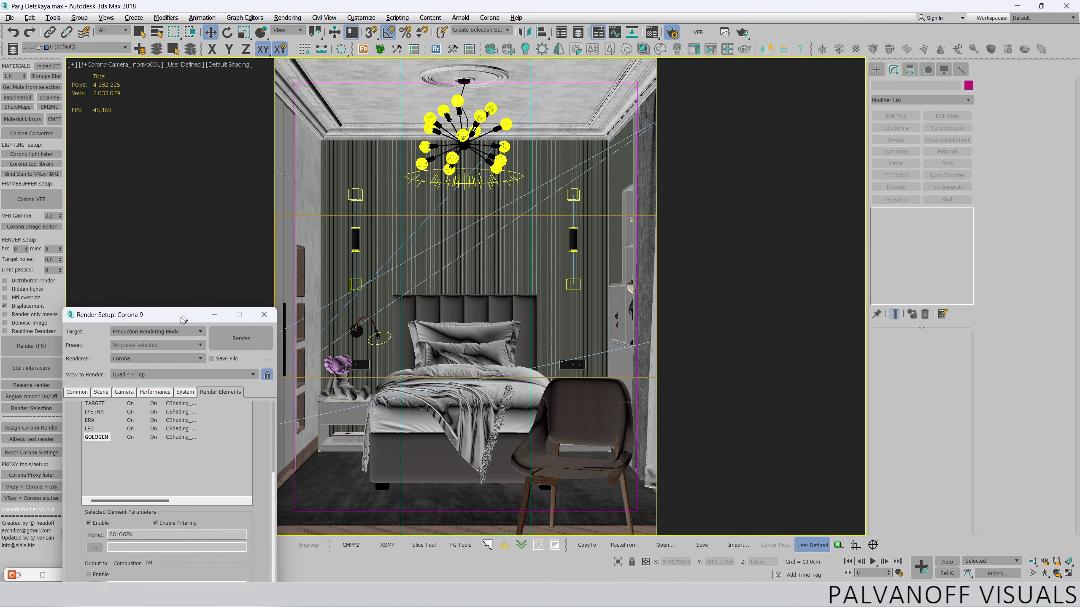
pyautogui.click(97, 70)
pyautogui.click(141, 258)
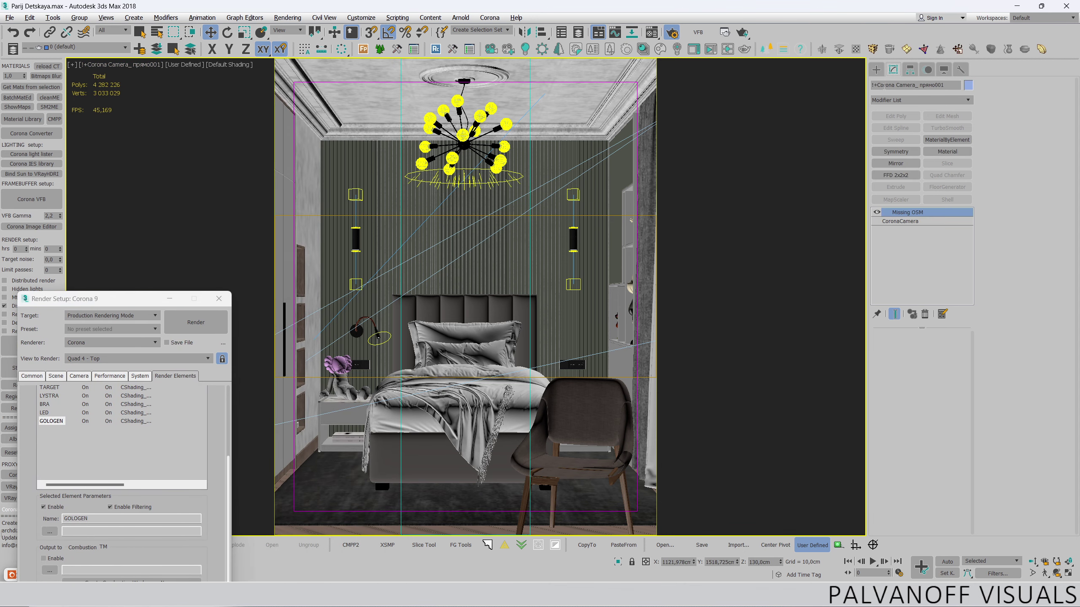
pyautogui.click(902, 221)
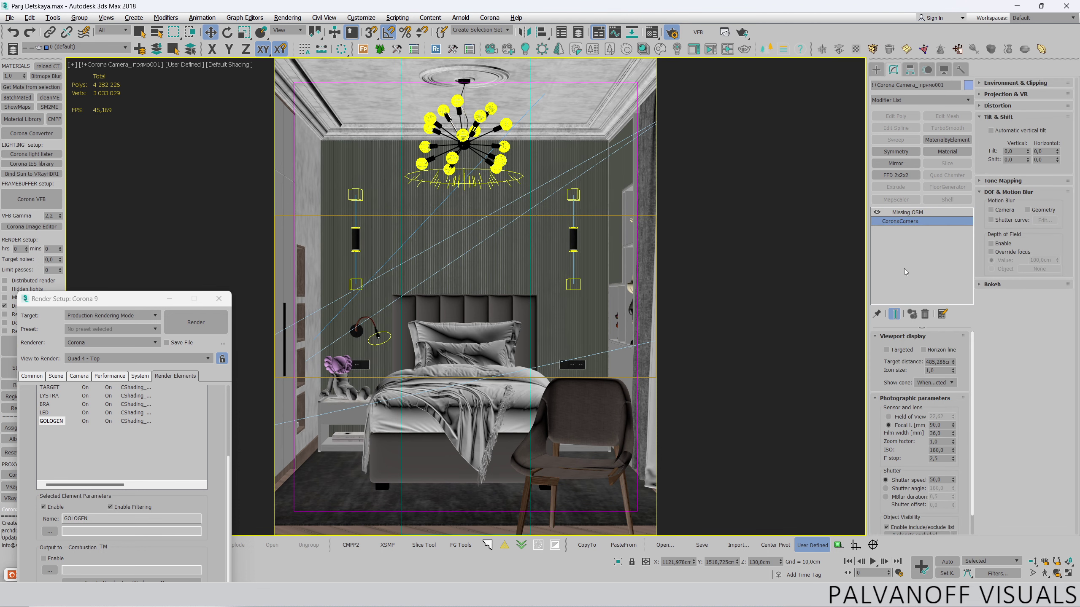
# - Set the Corona camera's focal length to 45 mm
pyautogui.doubleClick(939, 425)
pyautogui.press('Return')
pyautogui.doubleClick(939, 425)
pyautogui.press('Return')
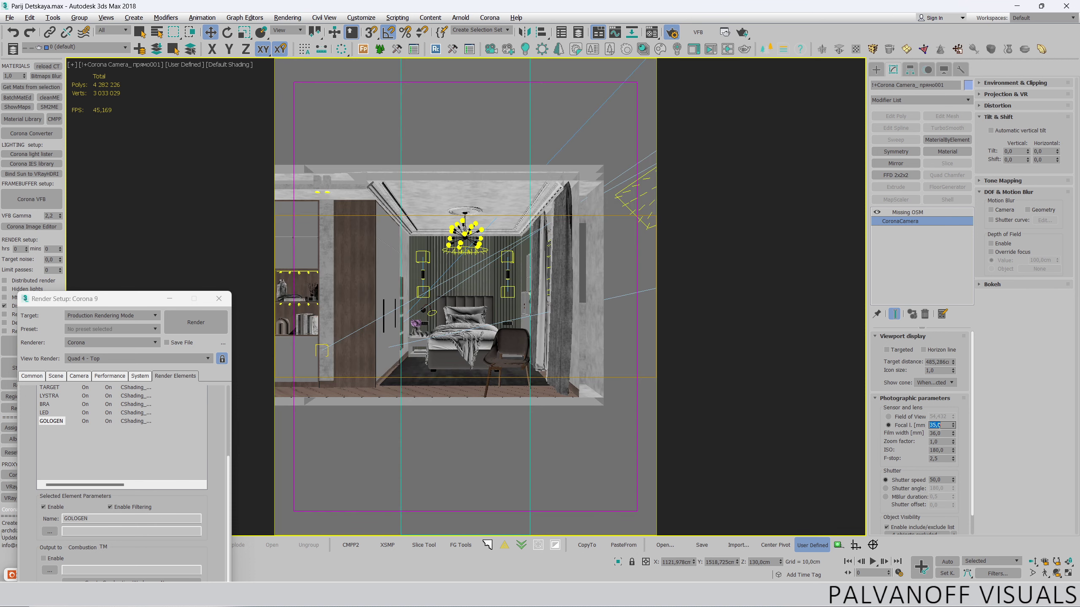
pyautogui.write('45')
pyautogui.press('Return')
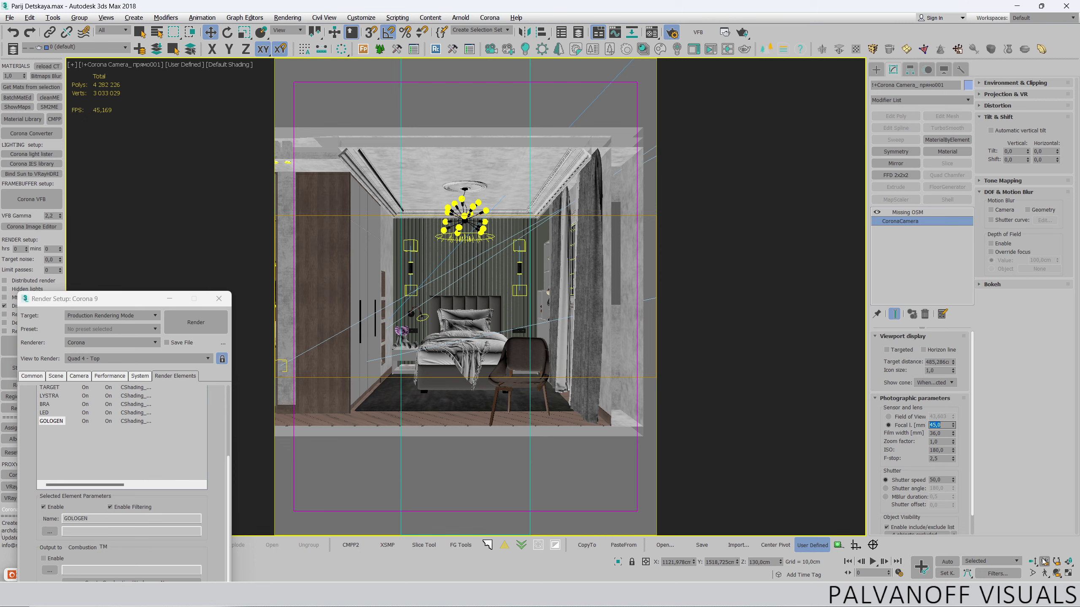
# - Browse the camera's bokeh, distortion, tone mapping and postprocessing settings groups
pyautogui.scroll(3, 492, 320)
pyautogui.scroll(2, 493, 319)
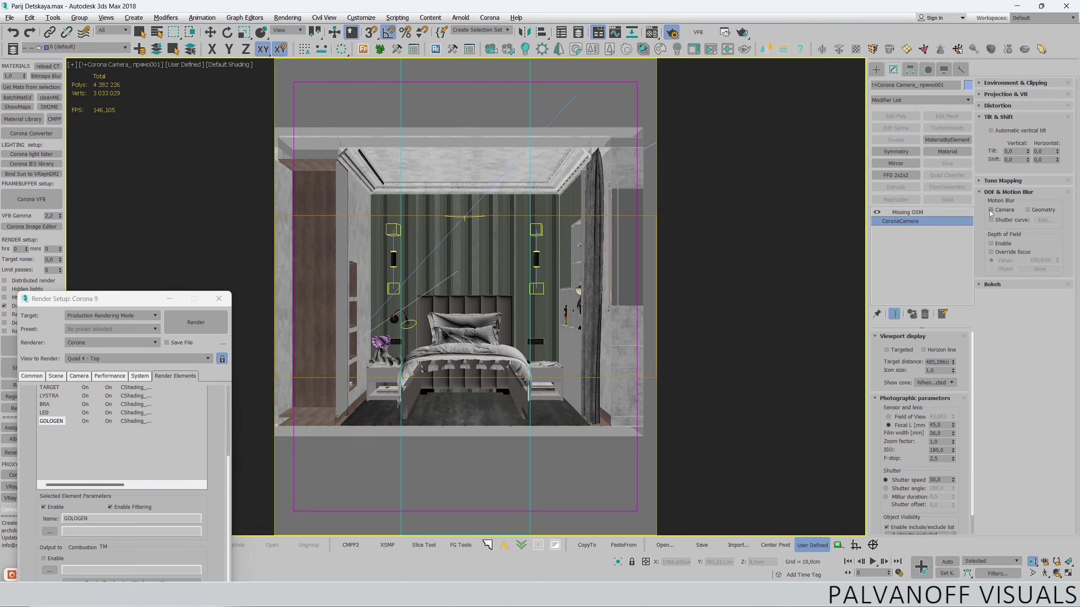
pyautogui.click(1020, 285)
pyautogui.click(999, 286)
pyautogui.click(997, 88)
pyautogui.click(995, 94)
pyautogui.click(995, 106)
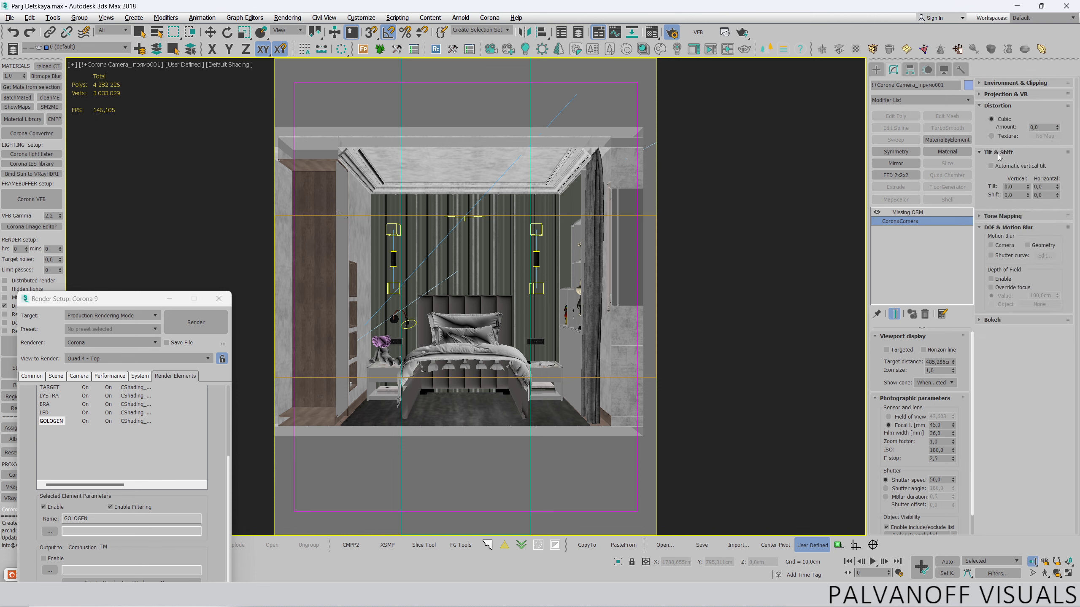
pyautogui.click(994, 216)
pyautogui.click(998, 371)
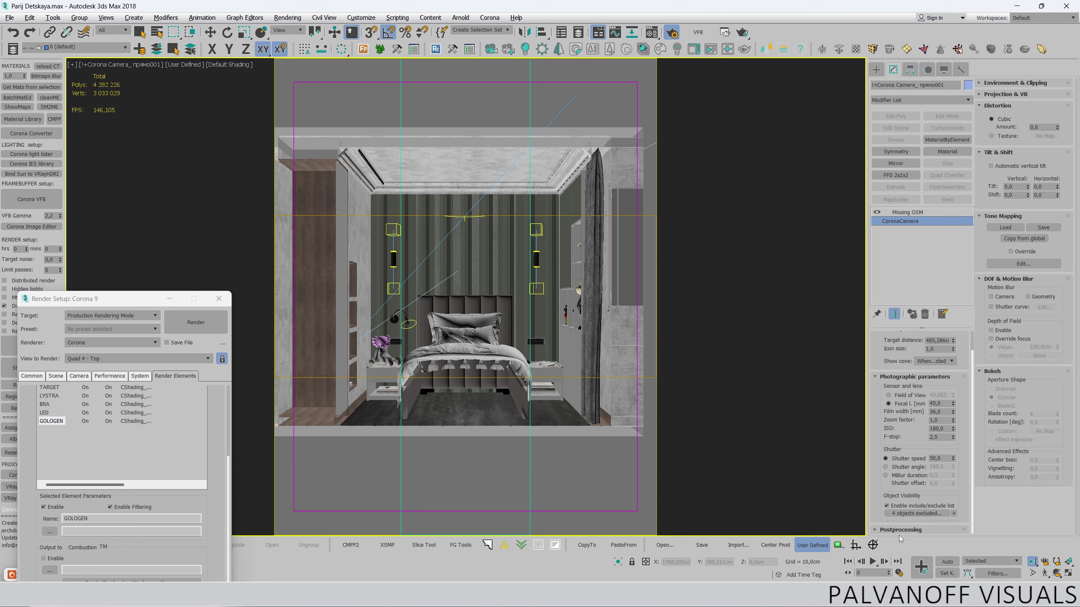
pyautogui.click(900, 530)
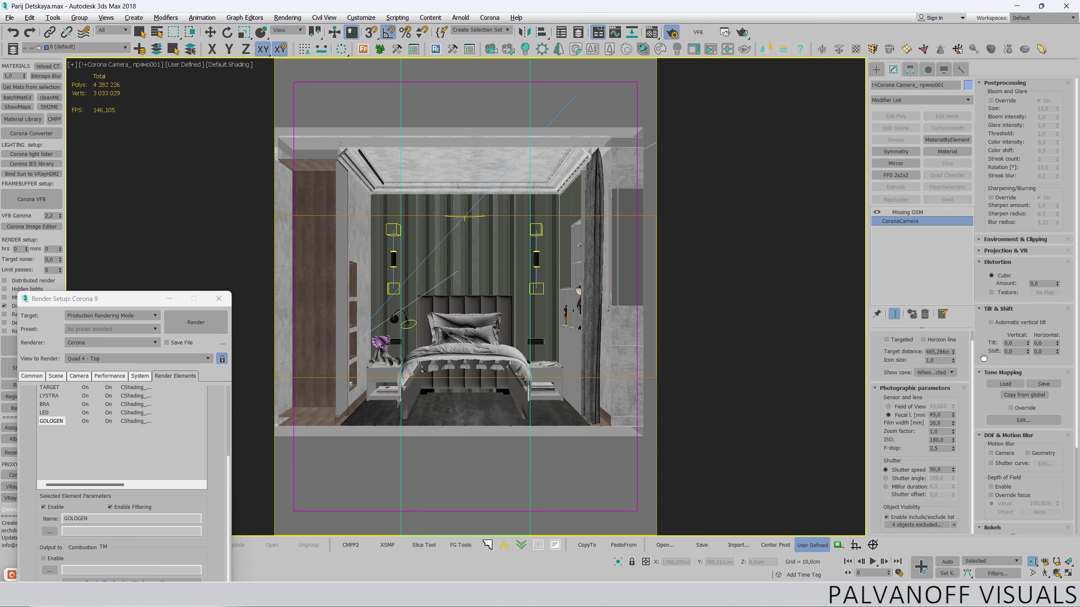
# - Set near clipping to about 236 cm so the foreground chair disappears
pyautogui.click(1005, 241)
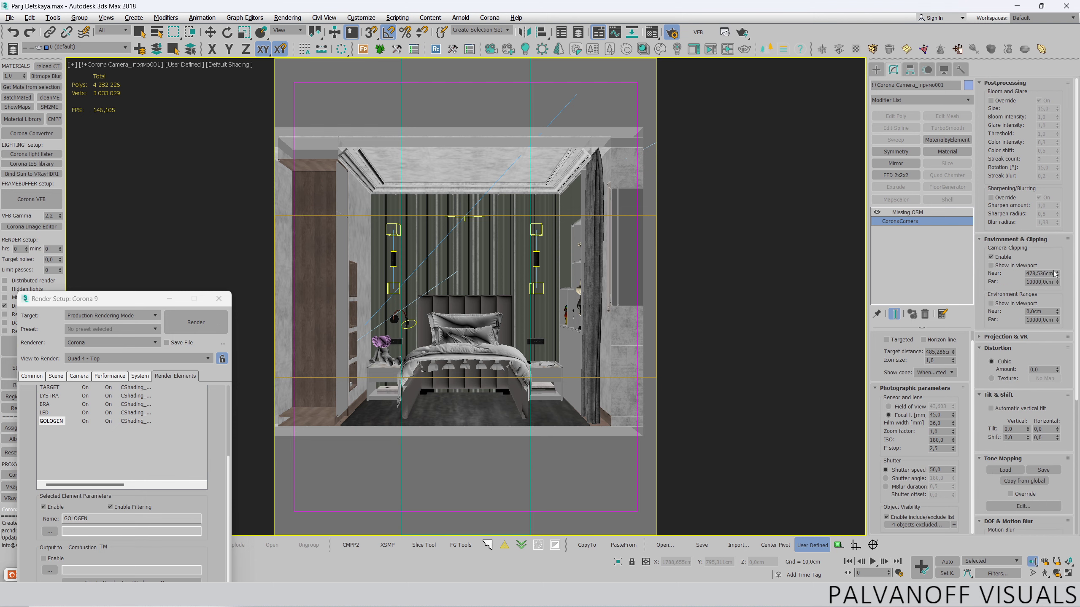
pyautogui.moveTo(1058, 275); pyautogui.dragTo(1055, 295)
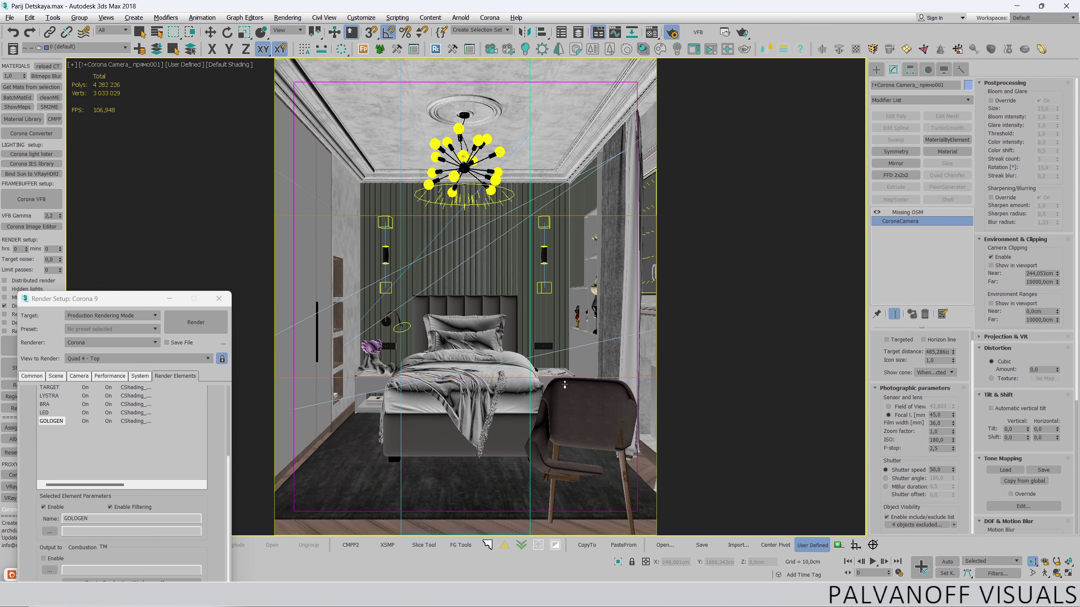
pyautogui.scroll(2, 565, 385)
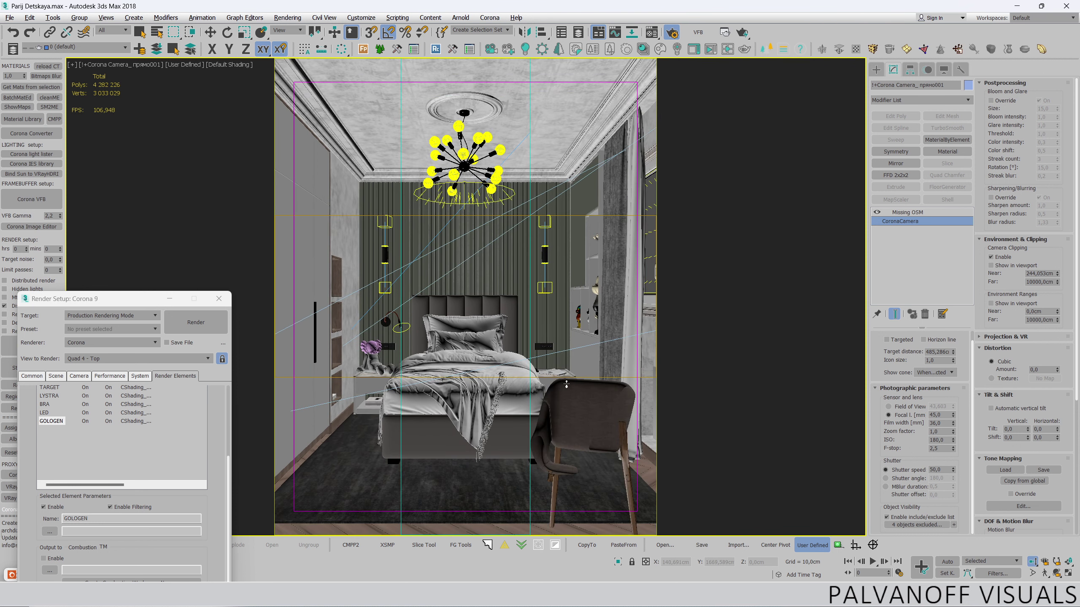
pyautogui.moveTo(1058, 274); pyautogui.dragTo(1060, 281)
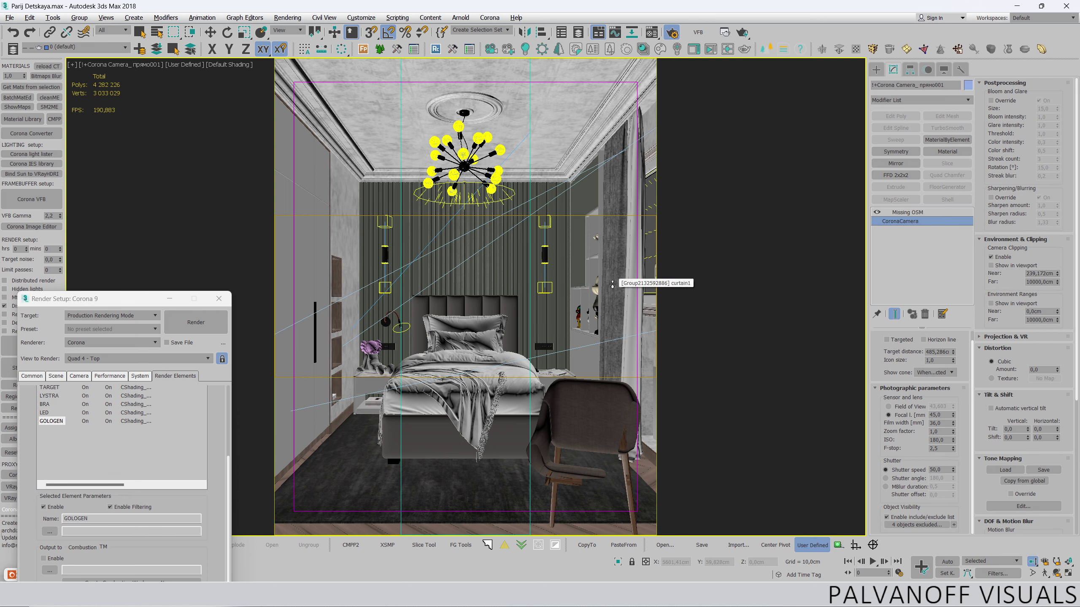
# - Select the viewport's camera and switch to the Move tool
pyautogui.click(95, 65)
pyautogui.click(132, 257)
pyautogui.press('w')
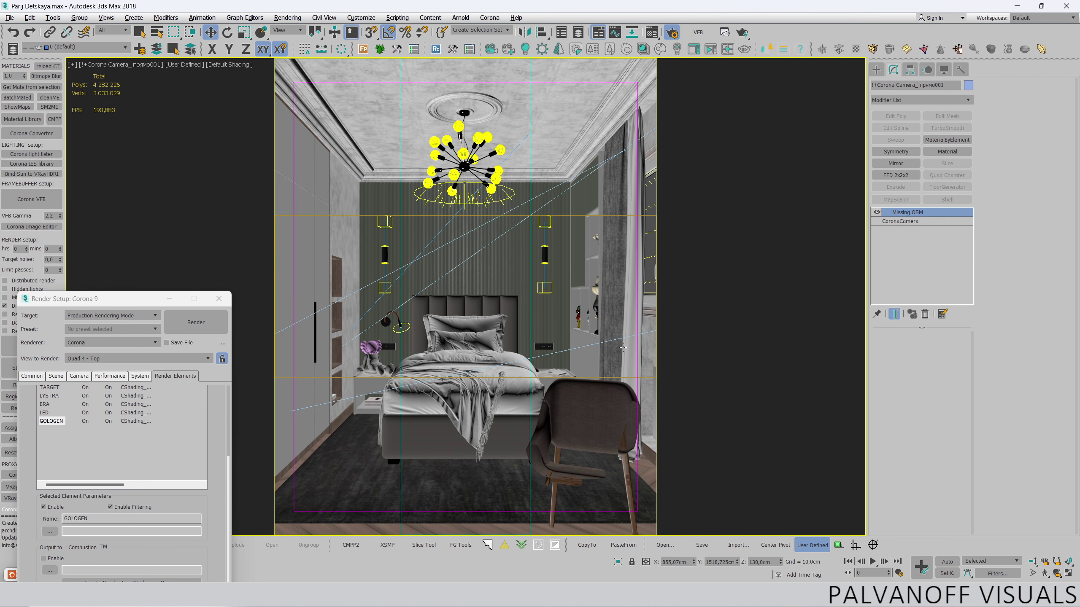
# - Lower the camera's Z height to 120 cm and reselect the camera
pyautogui.doubleClick(763, 561)
pyautogui.write('120')
pyautogui.press('Return')
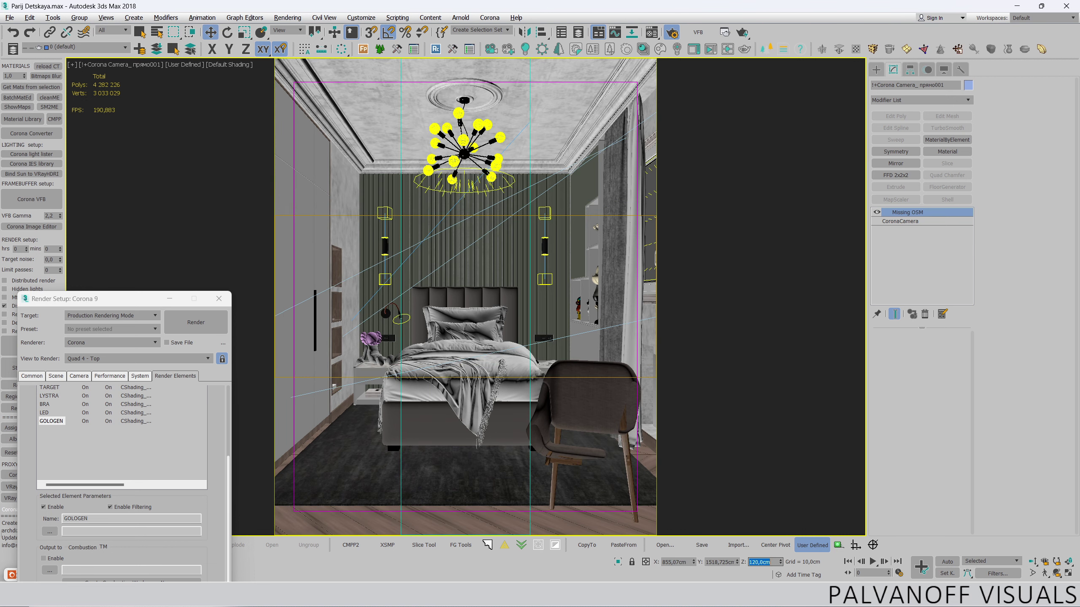
pyautogui.click(122, 65)
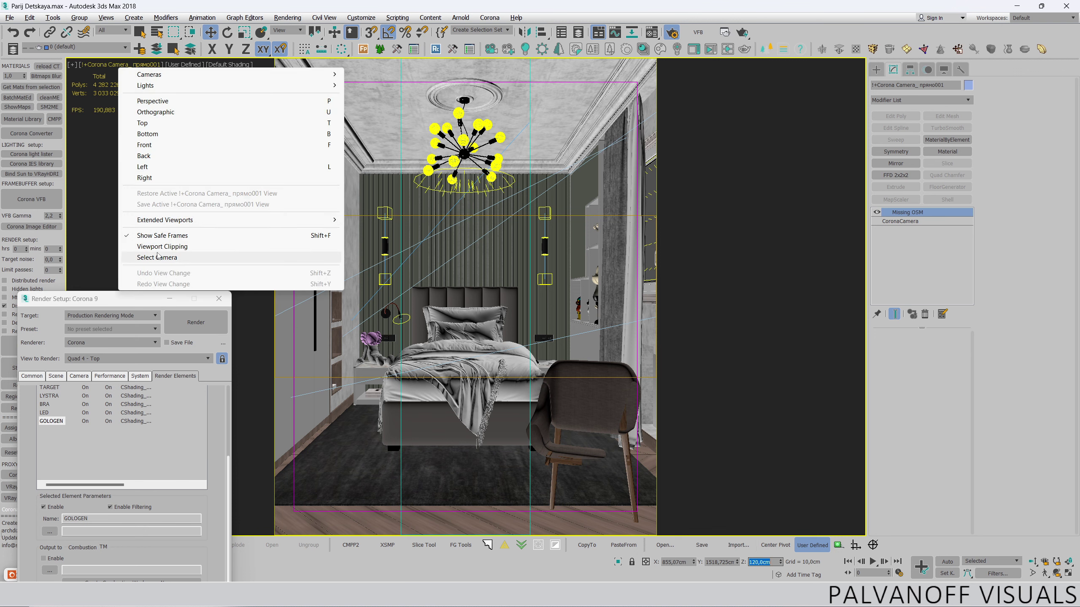
pyautogui.click(160, 257)
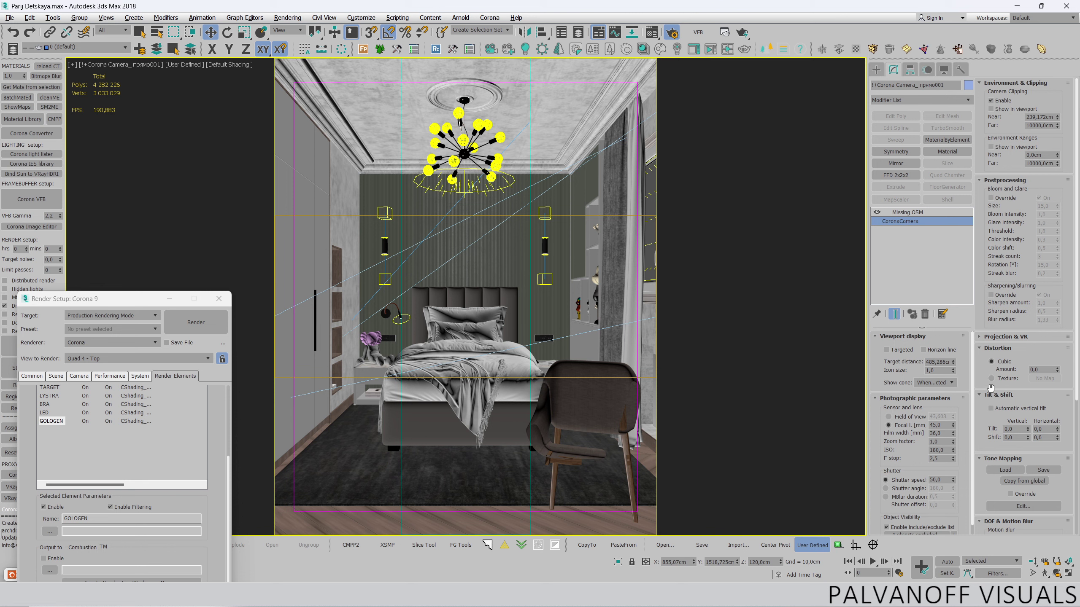
# - Enable automatic vertical tilt in Tilt & Shift, then open a saved image file
pyautogui.moveTo(989, 387); pyautogui.dragTo(997, 256)
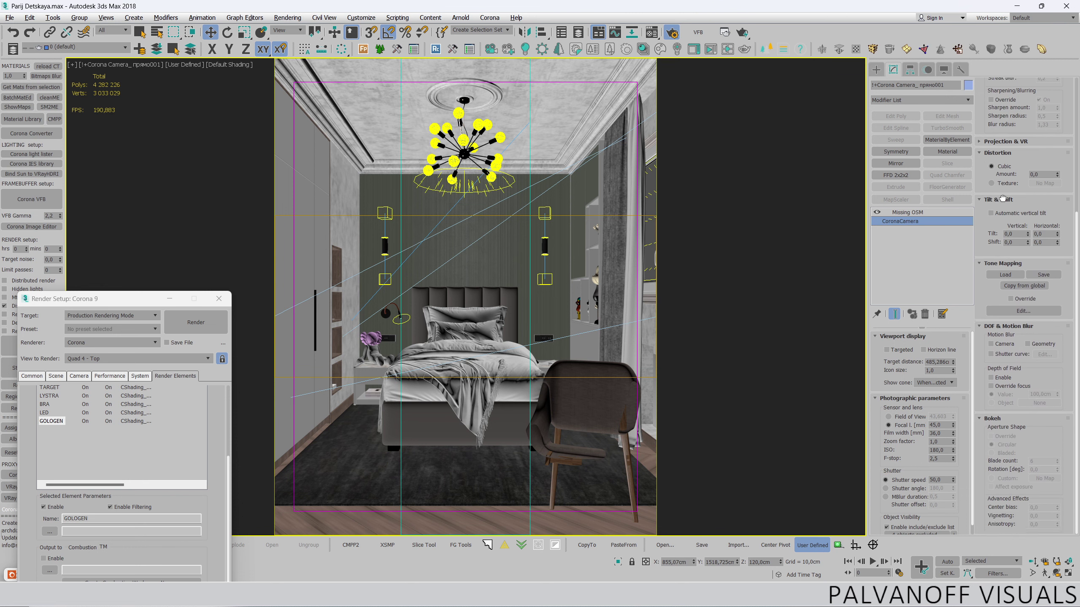
pyautogui.scroll(5, 1010, 313)
pyautogui.click(991, 181)
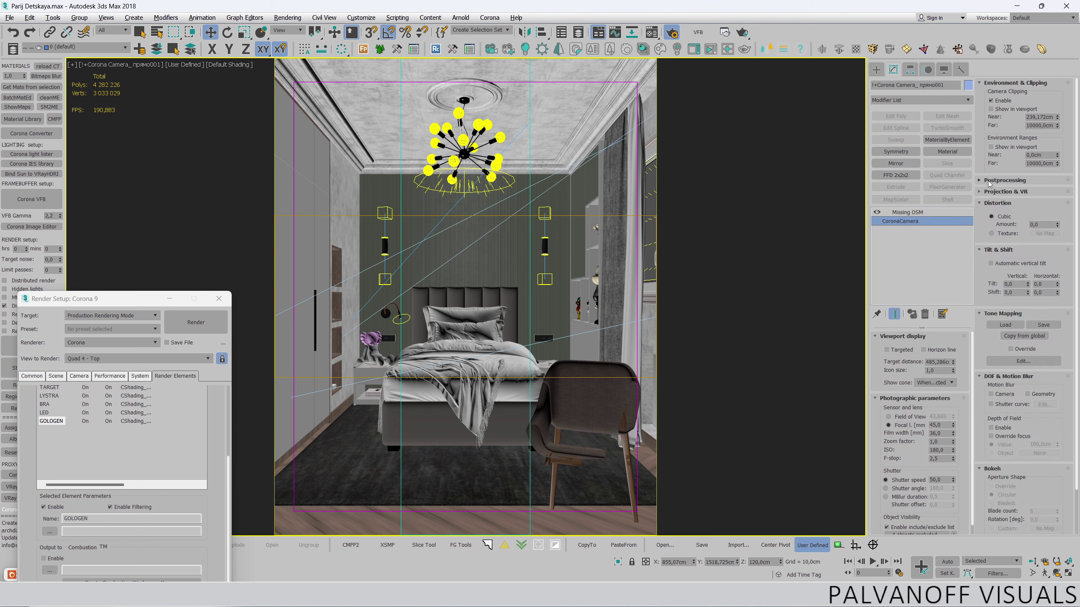
pyautogui.click(987, 205)
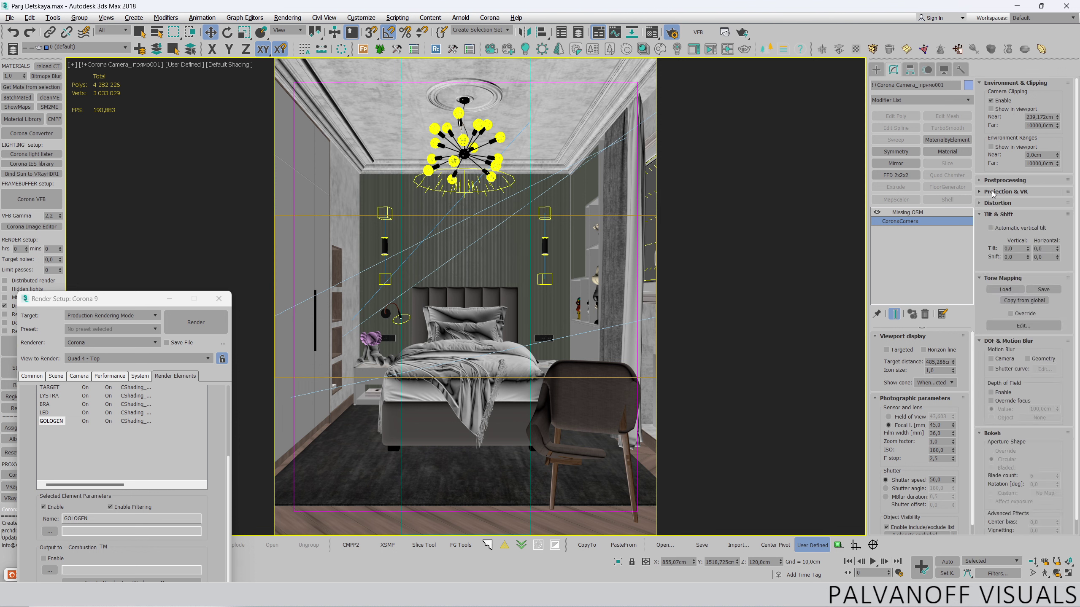
pyautogui.click(993, 228)
pyautogui.click(10, 18)
pyautogui.click(26, 83)
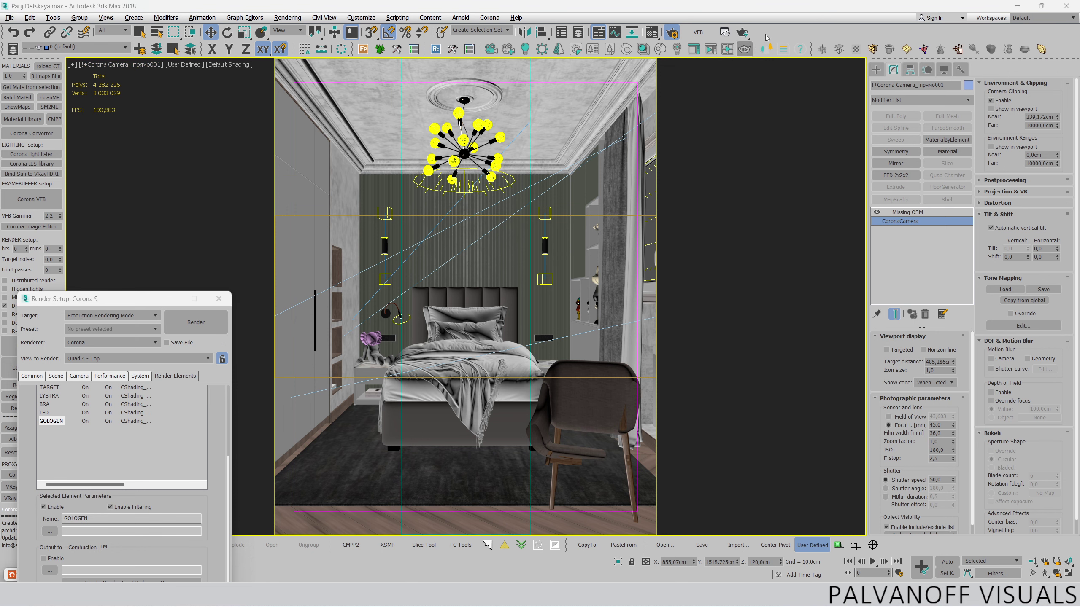
# - Open the Corona VFB showing the bedroom render and its LightMix list
pyautogui.click(699, 36)
# - Start interactive rendering of the bedroom camera from the VFB's Render menu
pyautogui.moveTo(333, 94); pyautogui.dragTo(334, 74)
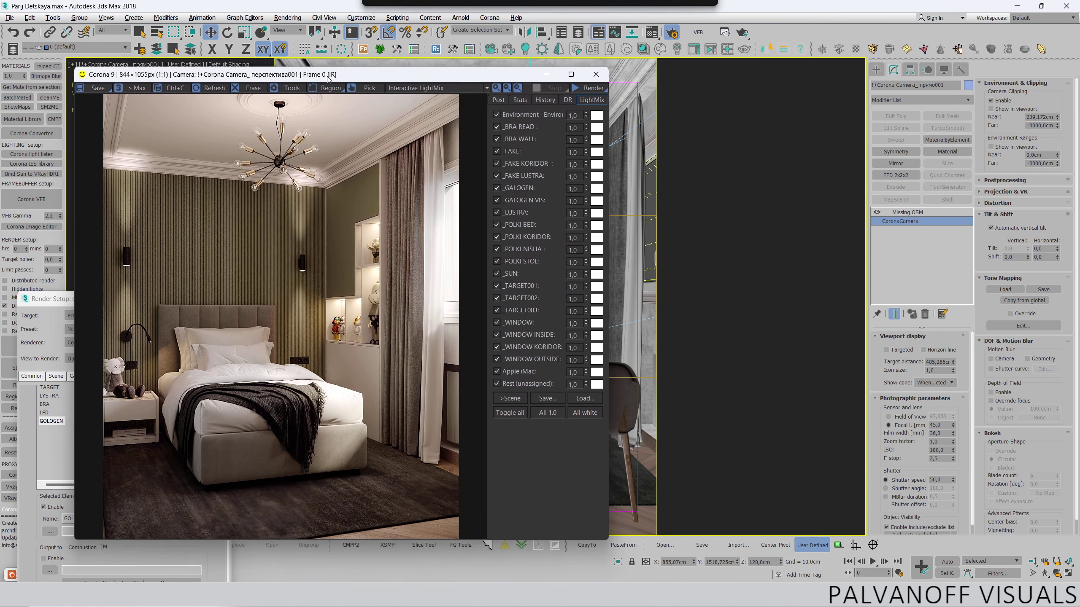
pyautogui.click(590, 89)
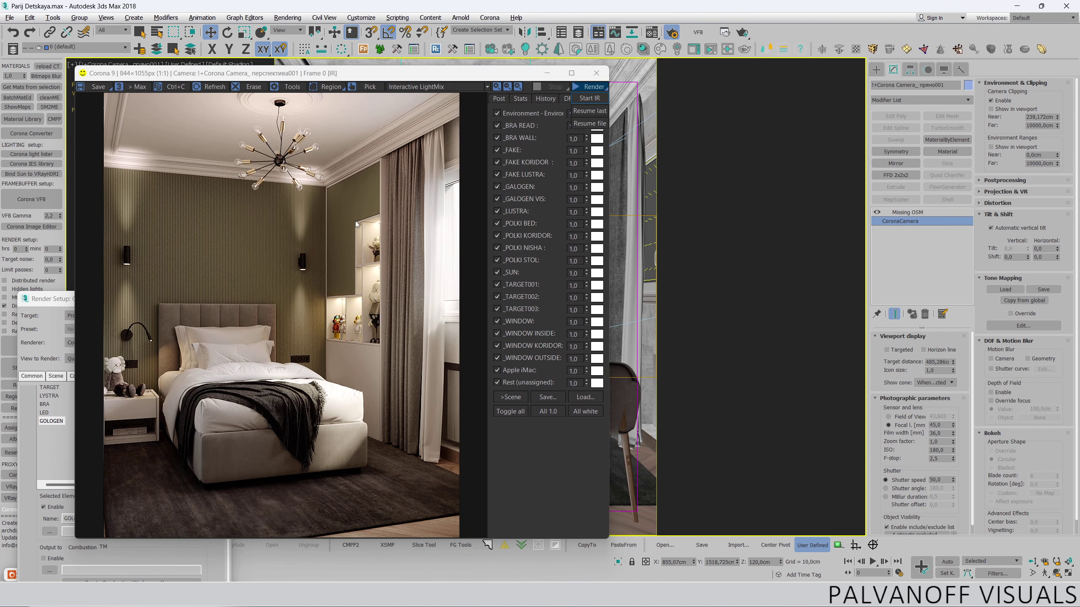
pyautogui.click(589, 98)
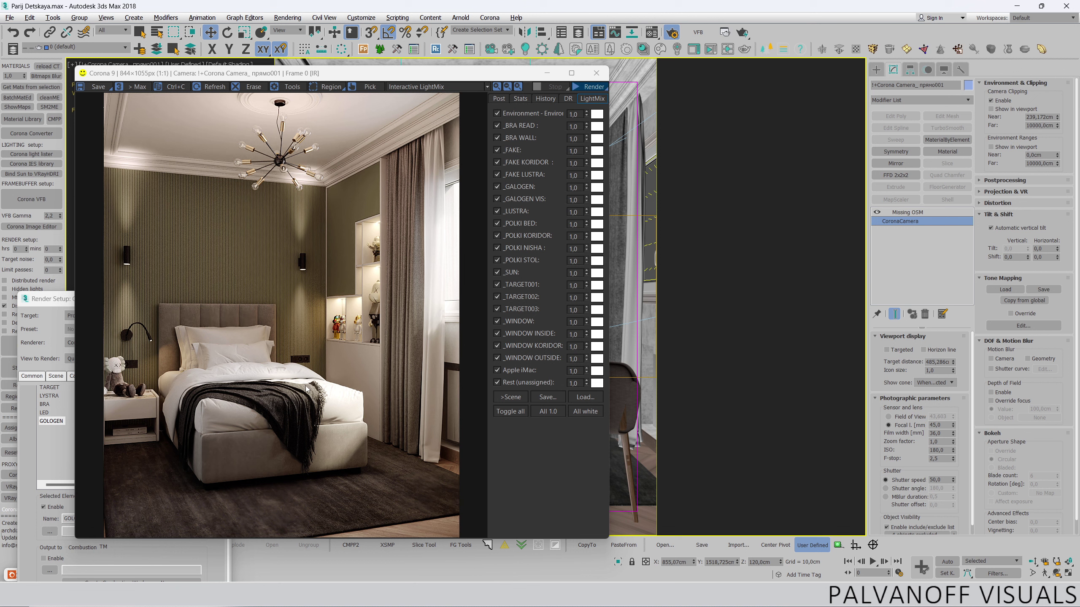
# - Open Task Manager from the taskbar and view the Memory performance graph
pyautogui.rightClick(691, 596)
pyautogui.click(719, 561)
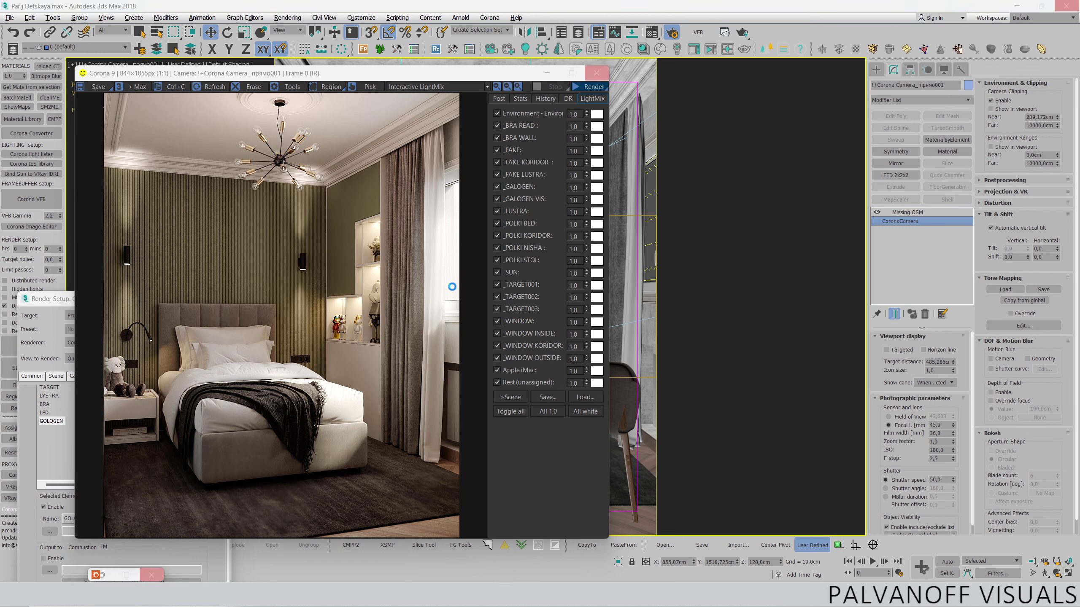
pyautogui.click(140, 147)
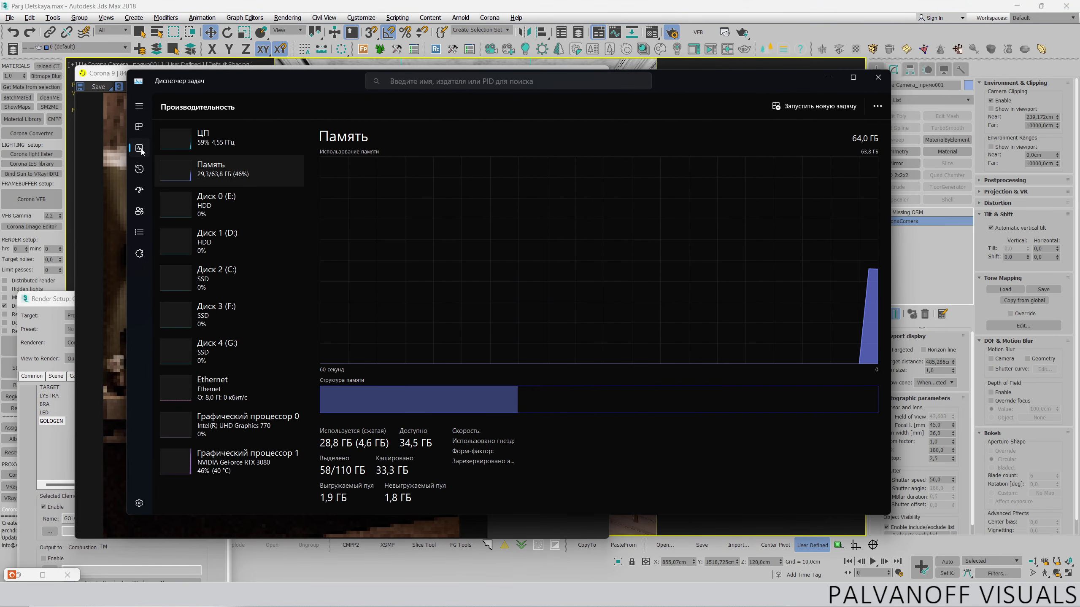
# - View the NVIDIA GeForce RTX 3080 GPU usage on the Performance page
pyautogui.click(246, 461)
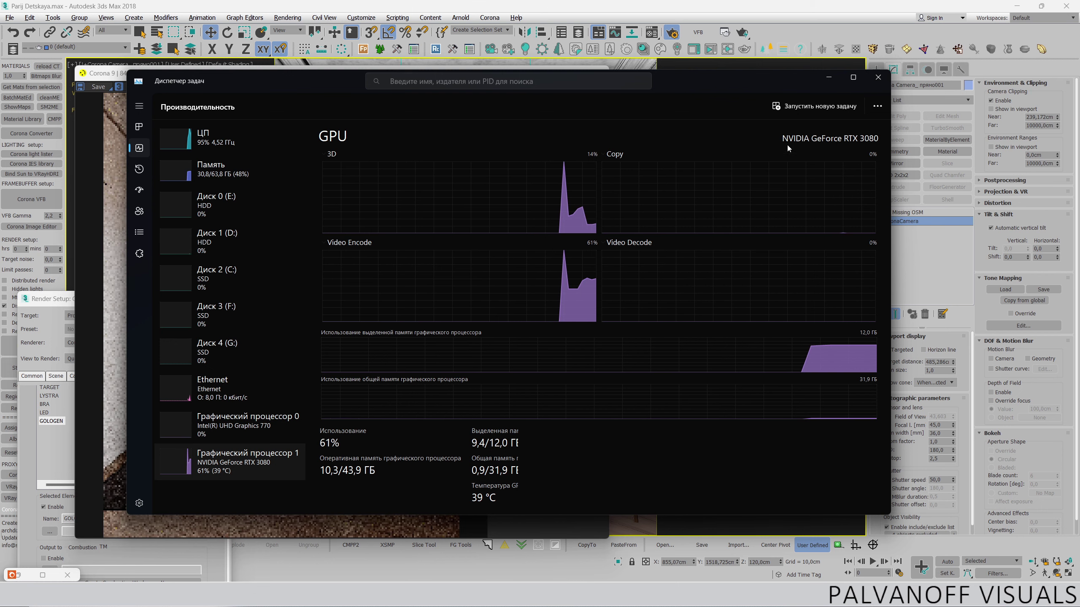
# - Close Task Manager and show the VFB Stats panel with render timing and performance
pyautogui.click(878, 77)
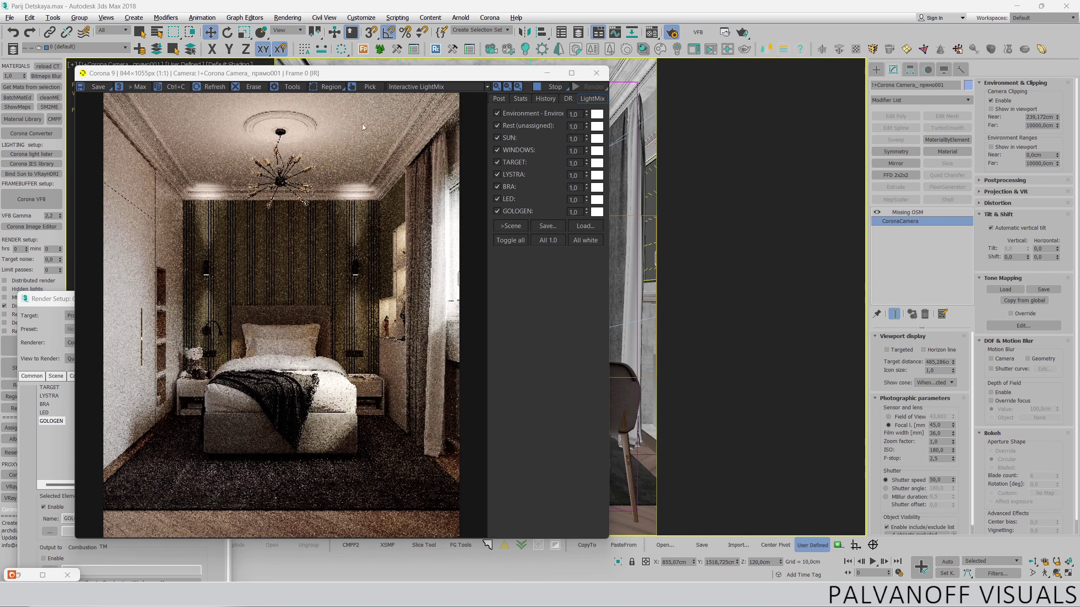
pyautogui.moveTo(298, 73); pyautogui.dragTo(288, 75)
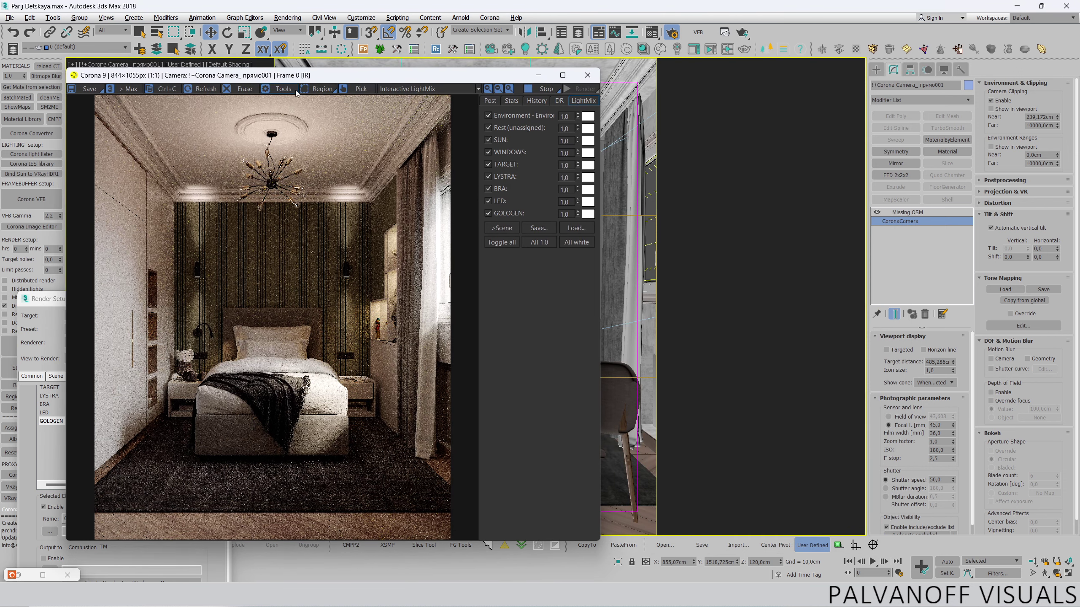
pyautogui.click(511, 100)
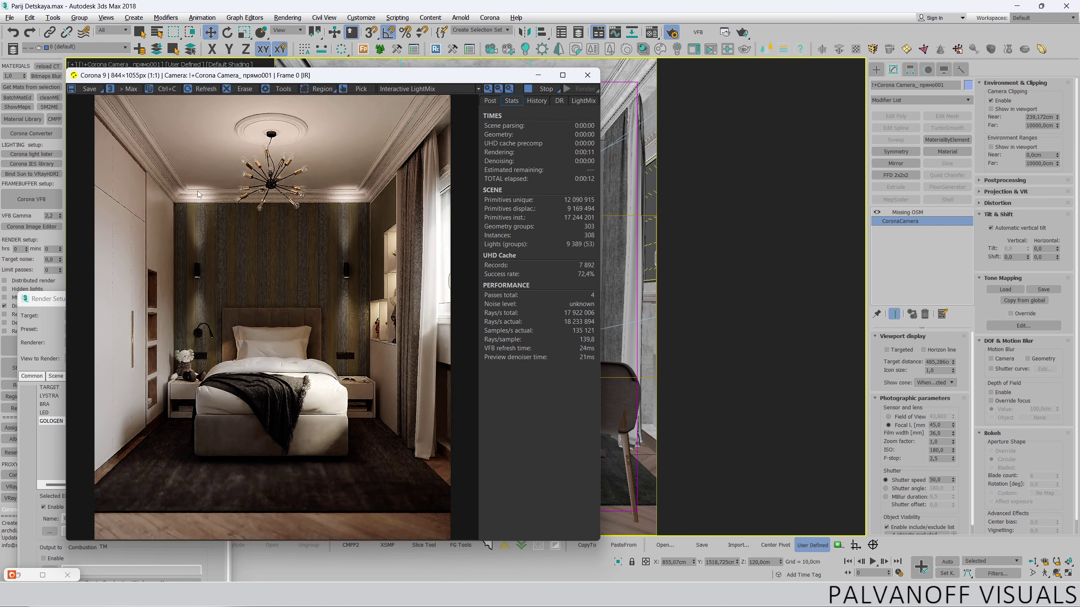
pyautogui.scroll(1, 201, 195)
pyautogui.scroll(1, 216, 201)
pyautogui.scroll(-2, 237, 213)
# - Bring Render Setup forward and keep Corona High Quality denoising on the Scene tab
pyautogui.click(672, 33)
pyautogui.moveTo(83, 429)
pyautogui.mouseDown()
pyautogui.moveTo(103, 136)
pyautogui.moveTo(90, 70)
pyautogui.mouseUp()
pyautogui.click(78, 211)
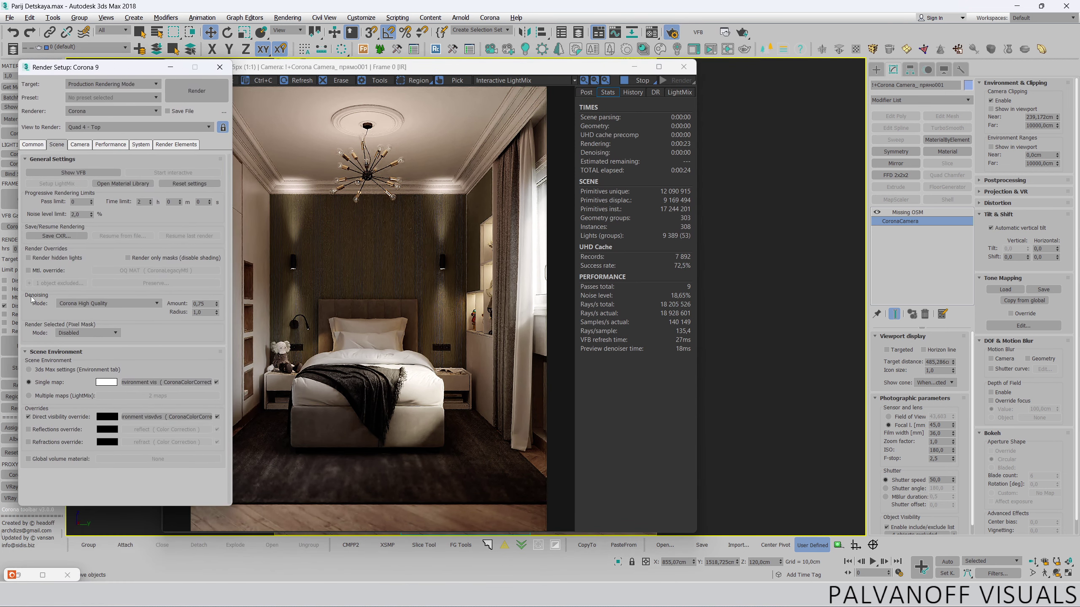
pyautogui.click(68, 305)
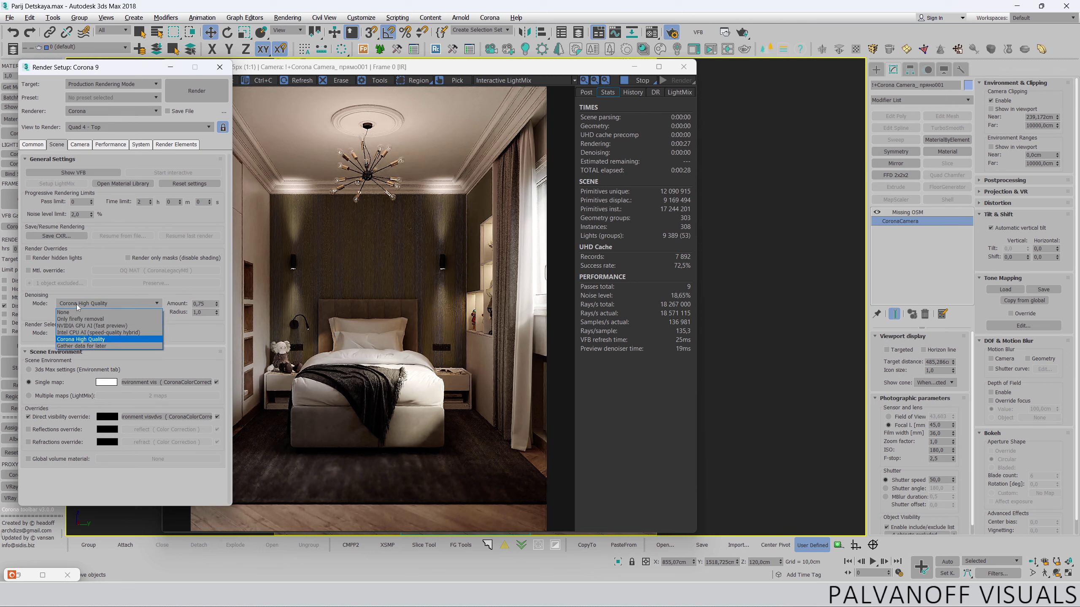
pyautogui.click(113, 303)
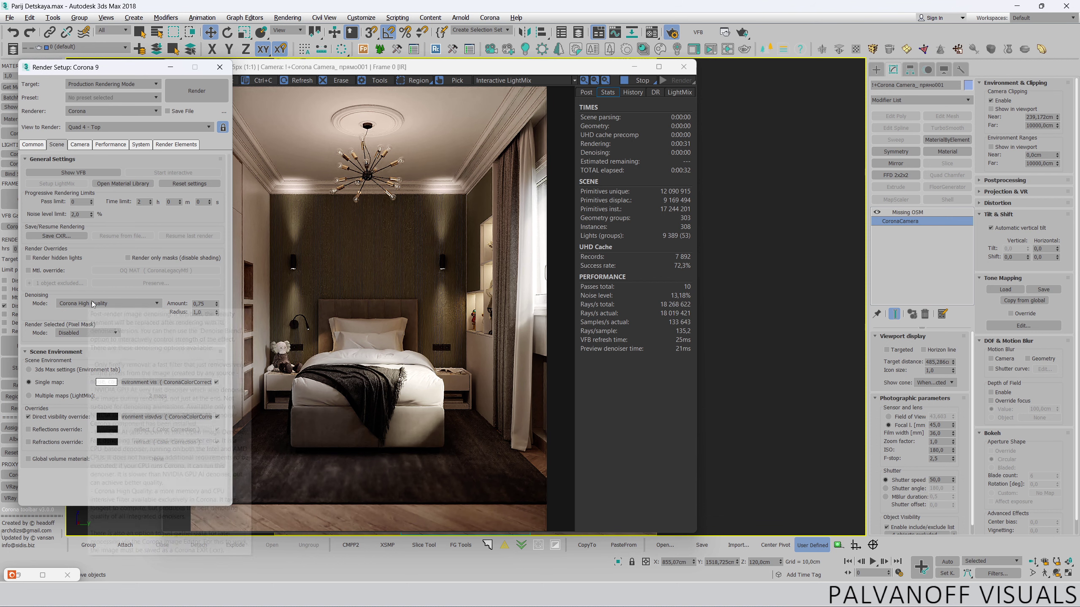
pyautogui.click(91, 303)
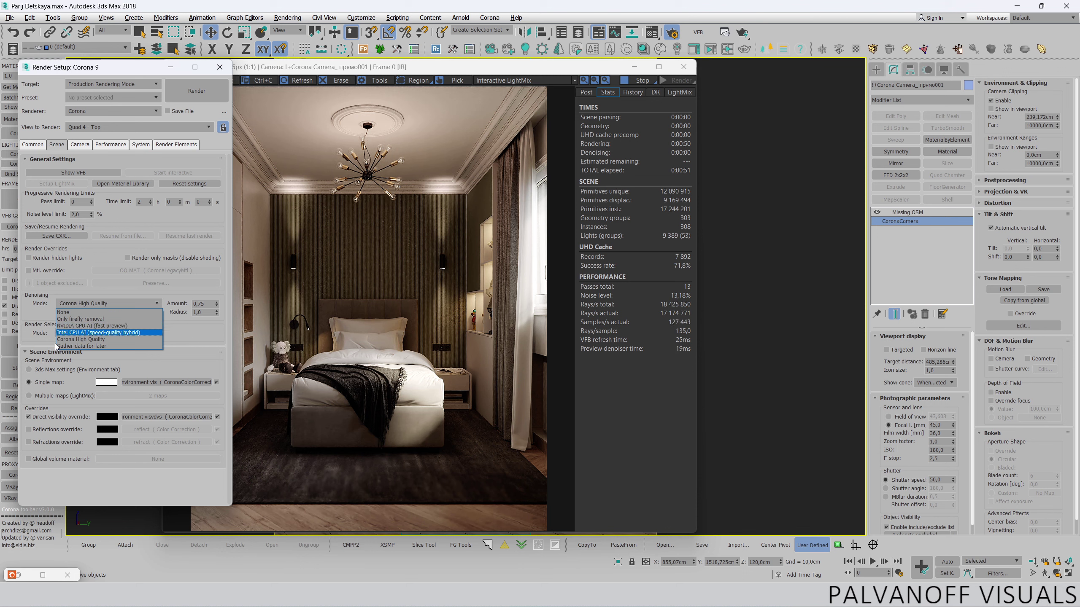
pyautogui.click(39, 319)
# - Check the Camera and Performance settings, then bring the frame buffer back to front
pyautogui.click(74, 145)
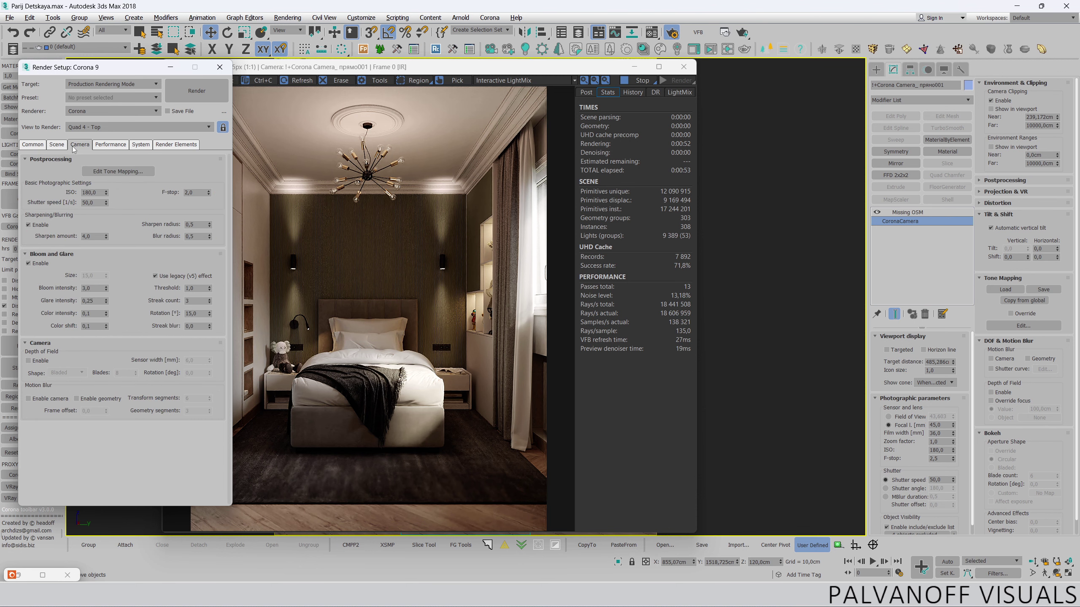
pyautogui.click(96, 145)
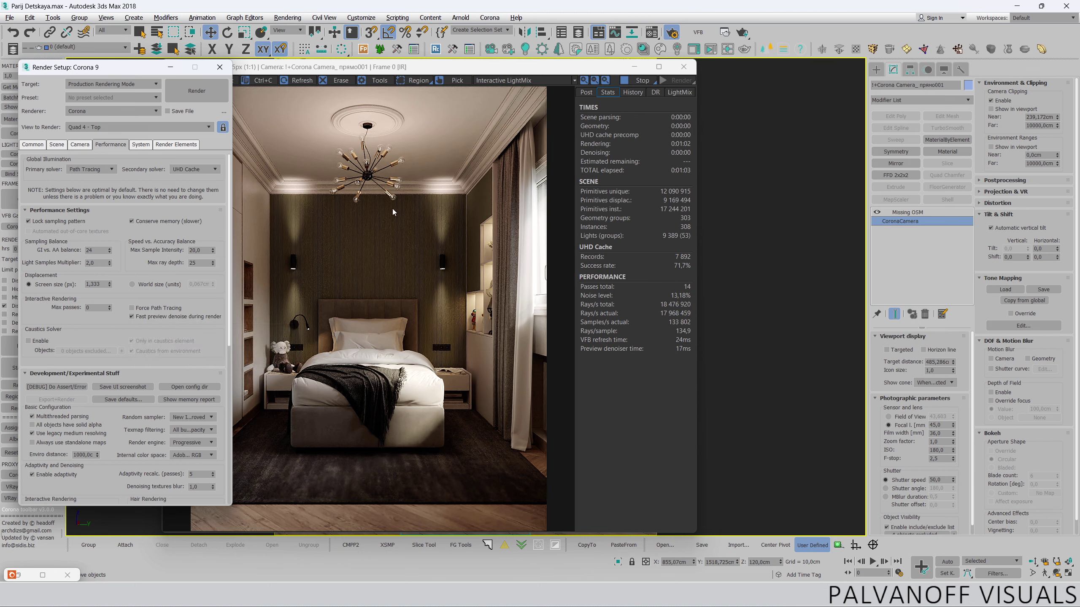
pyautogui.click(348, 161)
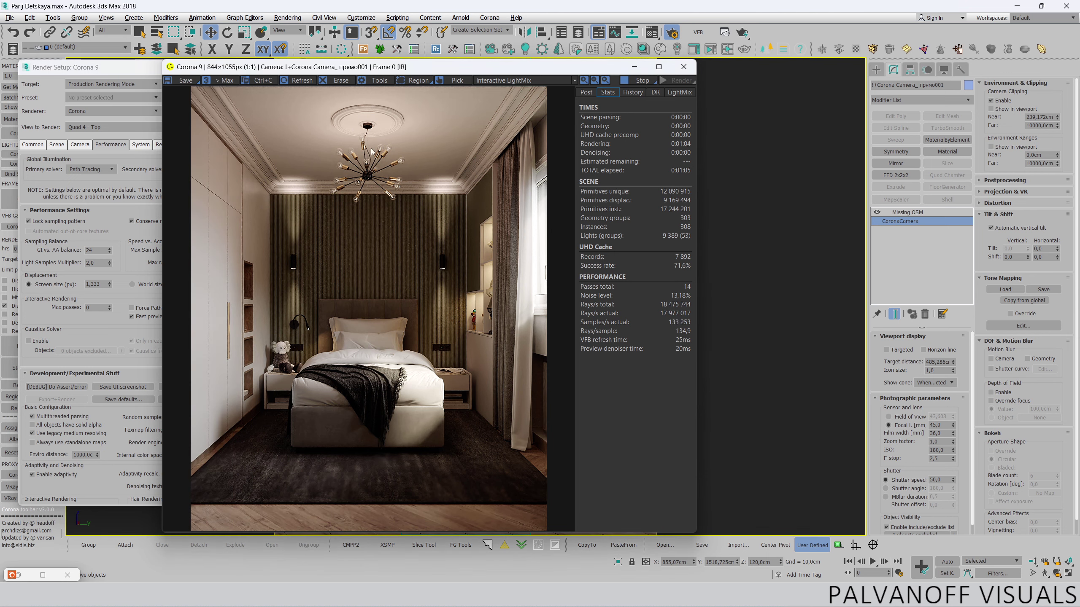
# - Bring the Render Setup window forward and show its Scene settings
pyautogui.scroll(1, 298, 152)
pyautogui.scroll(1, 277, 172)
pyautogui.scroll(1, 292, 177)
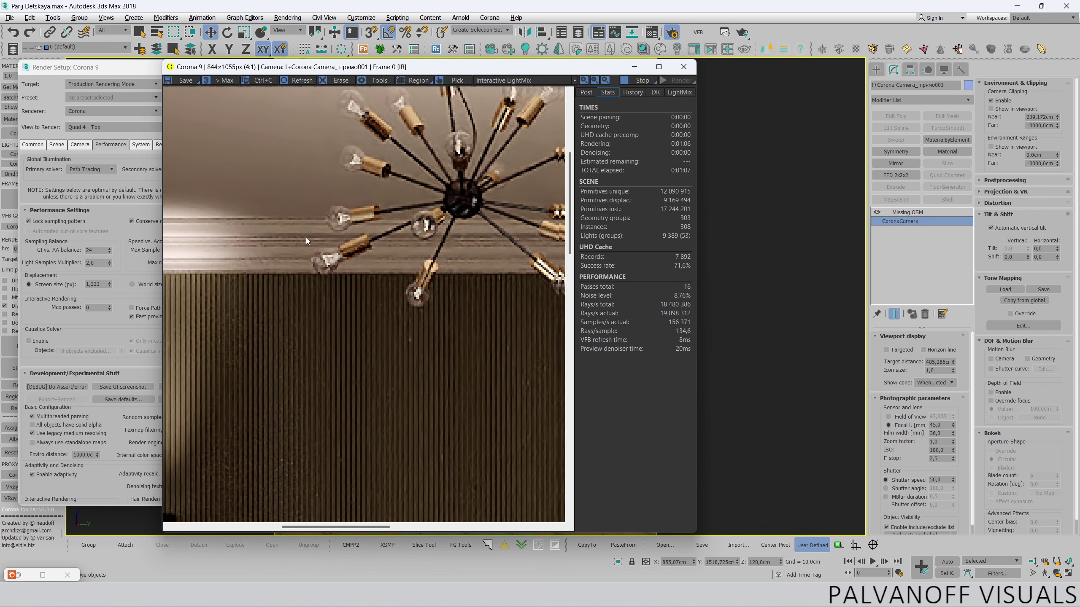
pyautogui.hscroll(5, 305, 239)
pyautogui.hscroll(4, 294, 238)
pyautogui.scroll(-2, 358, 323)
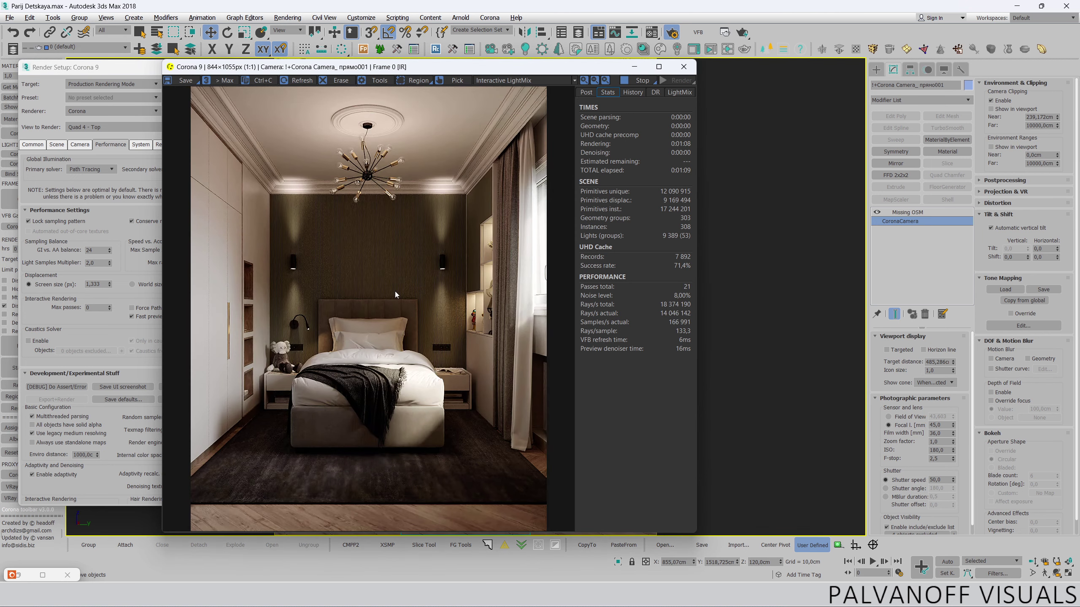
pyautogui.click(134, 325)
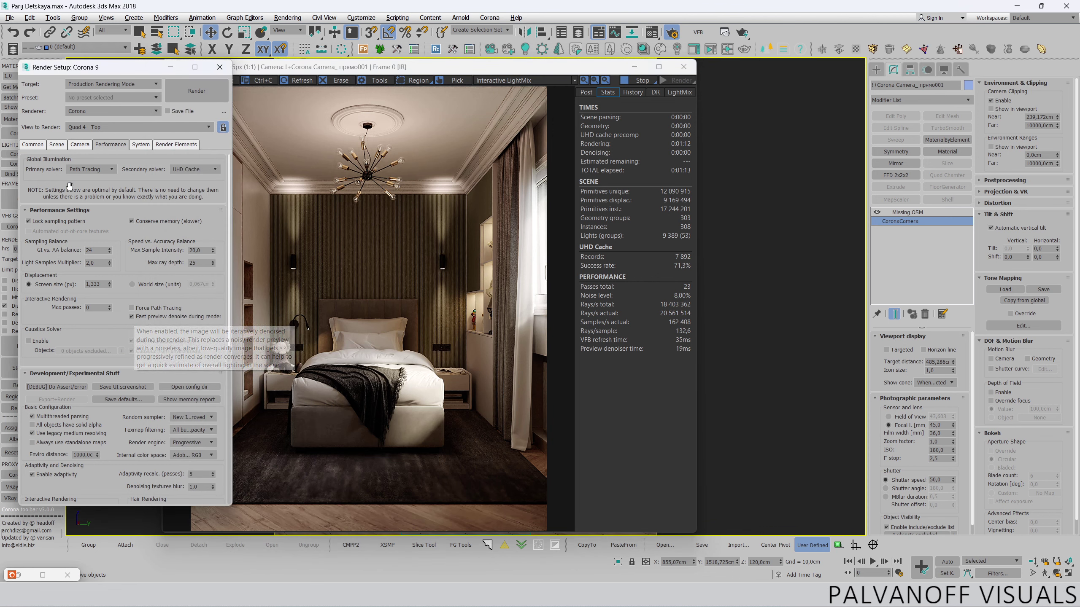
pyautogui.click(56, 144)
# - Examine the bed and nightstand close-up in the Corona render window
pyautogui.click(400, 238)
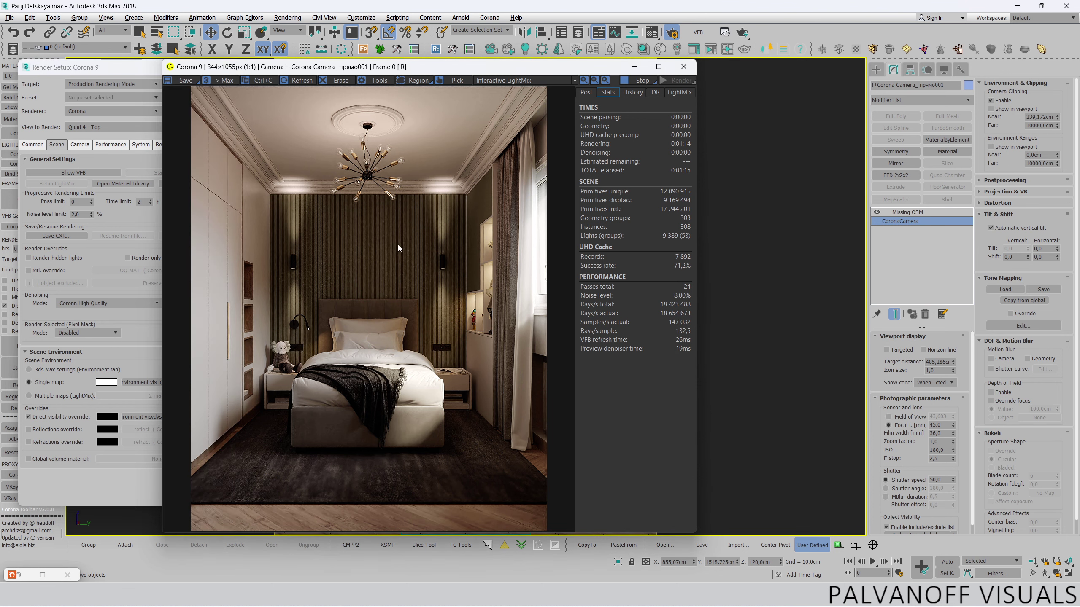
pyautogui.scroll(2, 454, 475)
pyautogui.moveTo(426, 418); pyautogui.dragTo(337, 376)
pyautogui.scroll(1, 211, 387)
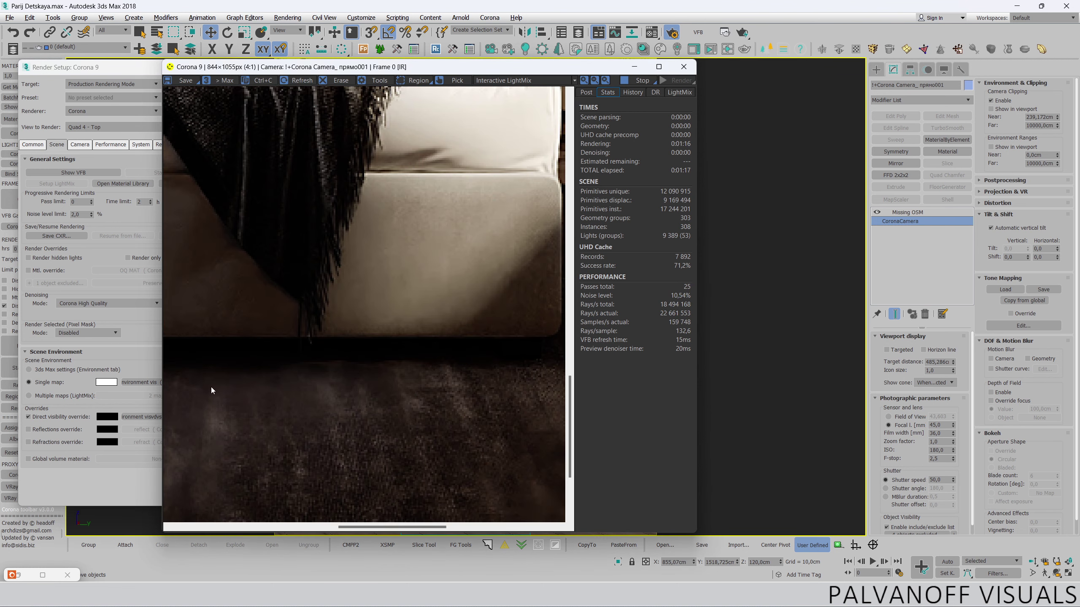
pyautogui.scroll(-1, 292, 322)
pyautogui.moveTo(292, 322); pyautogui.dragTo(387, 329)
pyautogui.scroll(-1, 334, 318)
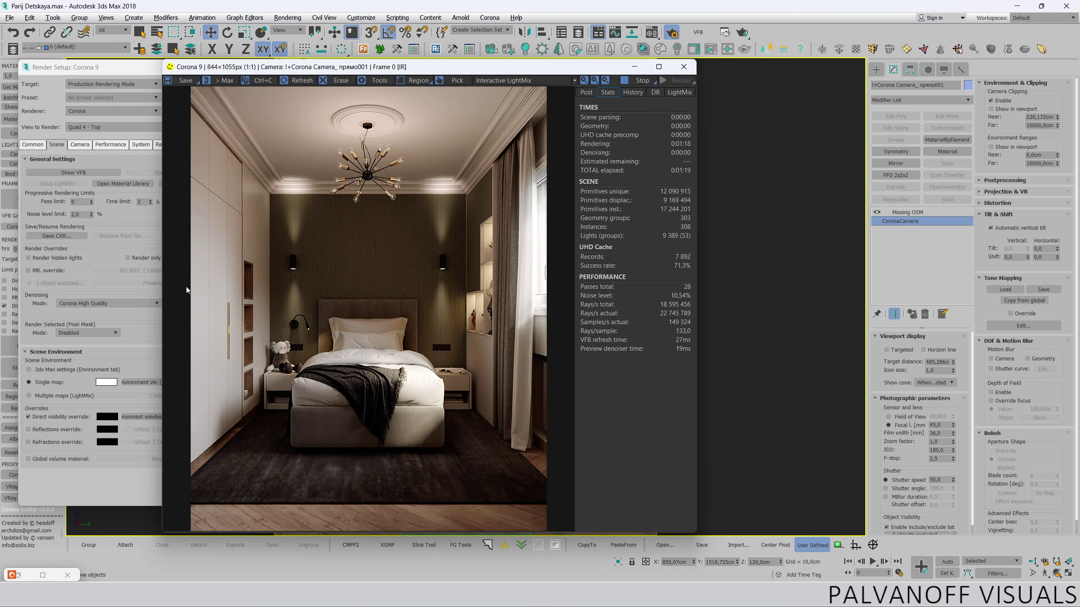
# - Close Render Setup and show the LightMix light groups (SUN, WINDOWS, LYSTRA, etc.)
pyautogui.click(37, 216)
pyautogui.moveTo(89, 67); pyautogui.dragTo(147, 83)
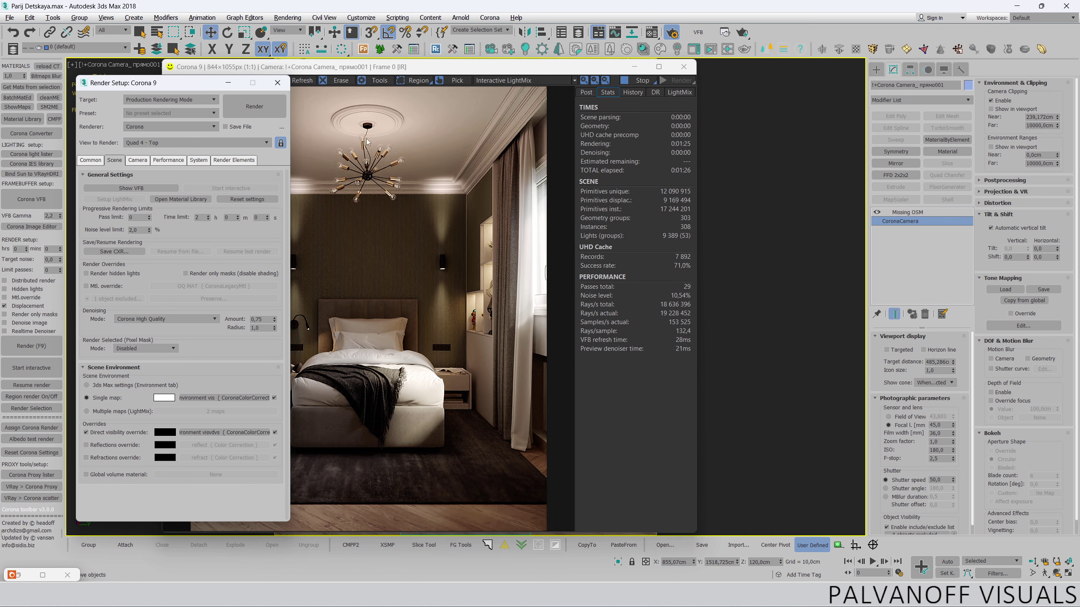
pyautogui.click(277, 82)
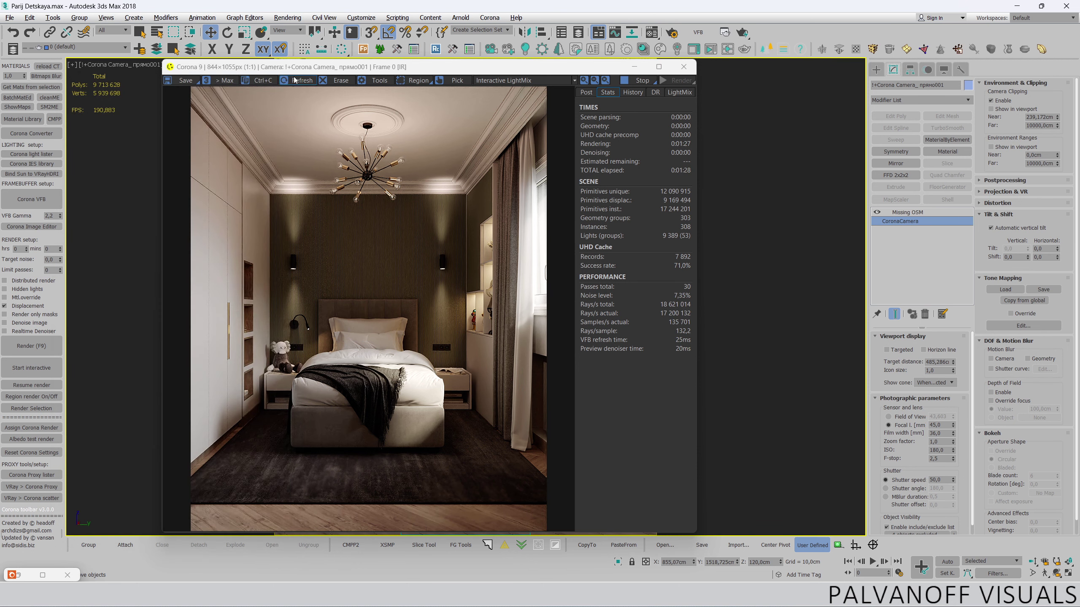
pyautogui.moveTo(301, 71)
pyautogui.mouseDown()
pyautogui.moveTo(318, 70)
pyautogui.moveTo(292, 77)
pyautogui.mouseUp()
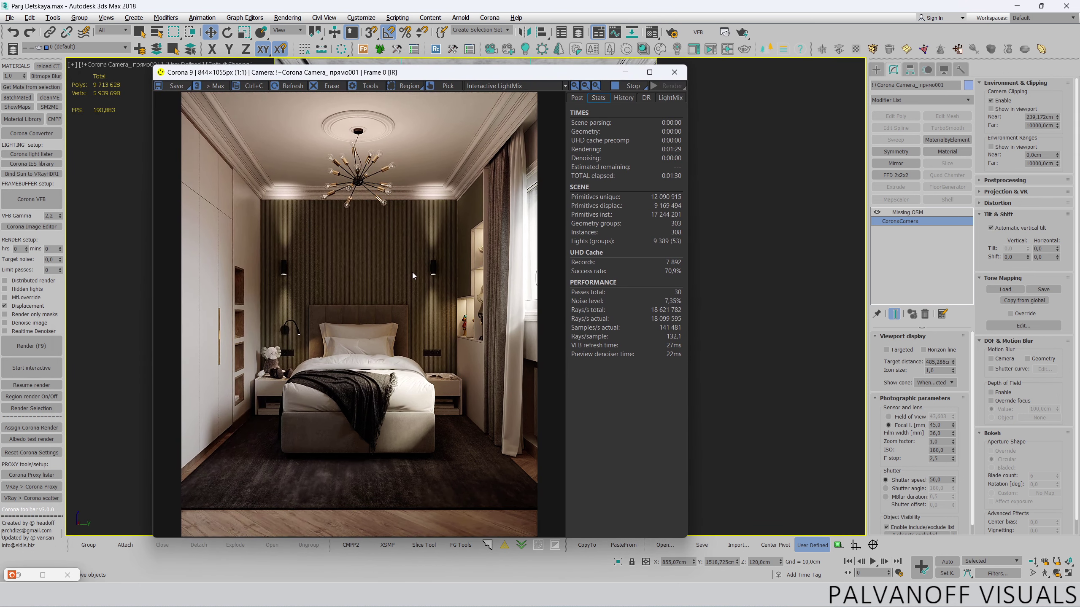
pyautogui.click(670, 98)
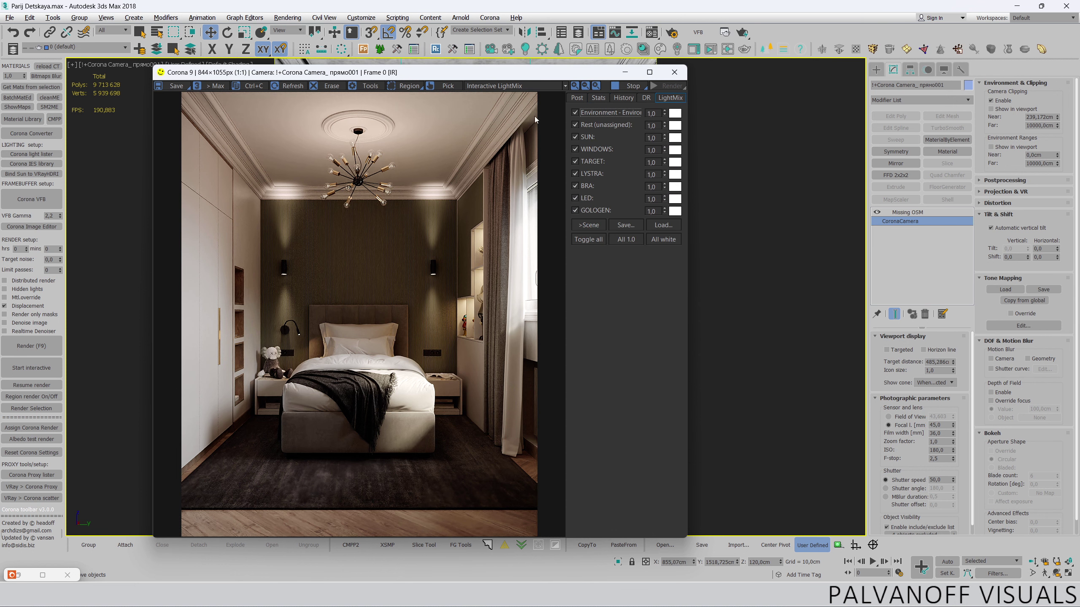
# - Turn off all light groups except Environment, then review the post-processing settings
pyautogui.click(593, 235)
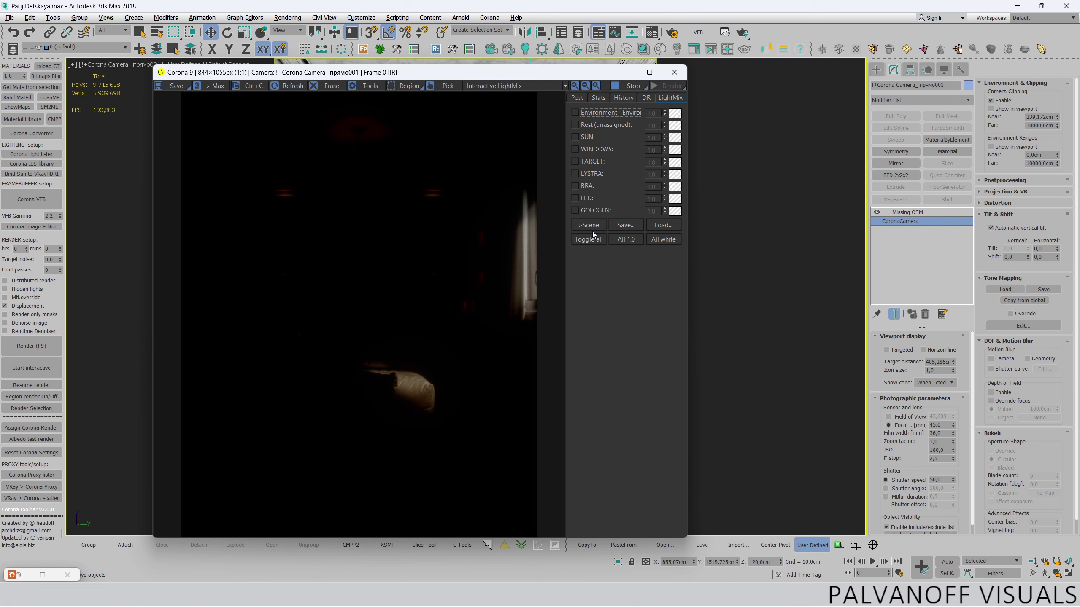
pyautogui.click(585, 112)
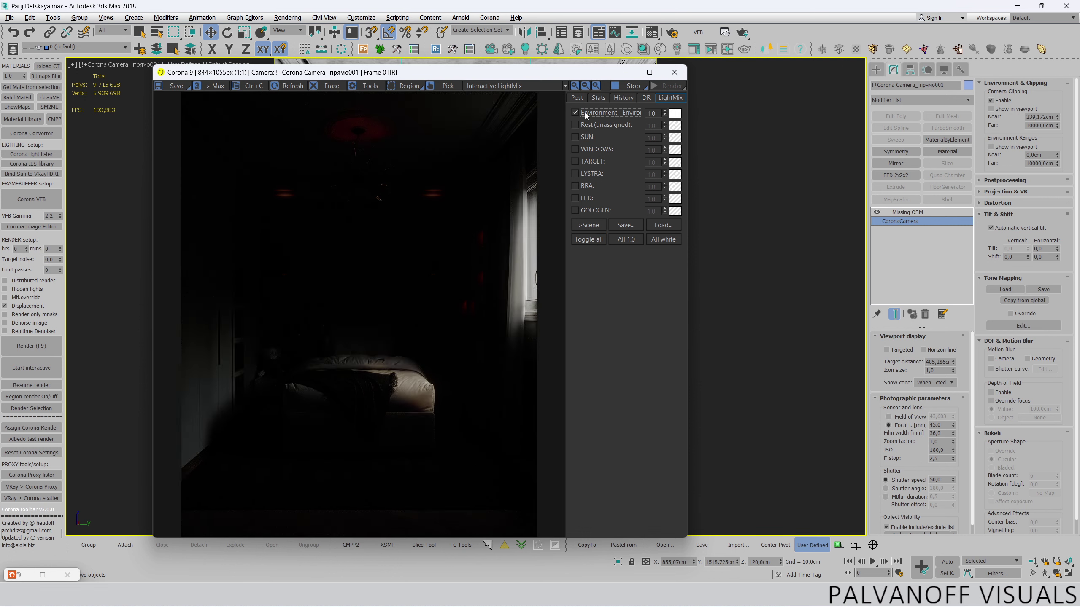
pyautogui.click(595, 98)
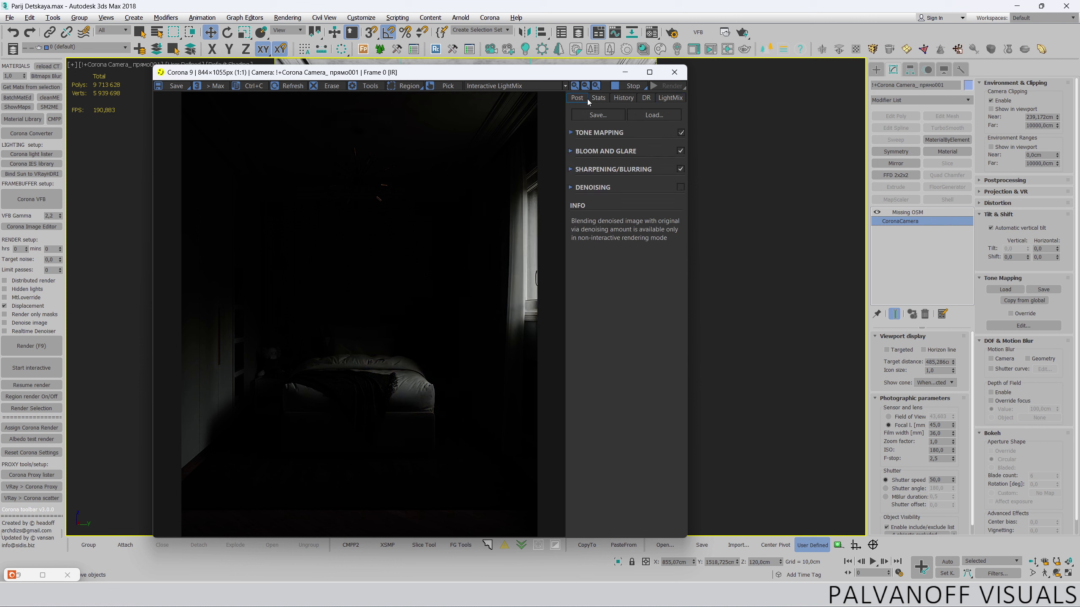
pyautogui.click(598, 134)
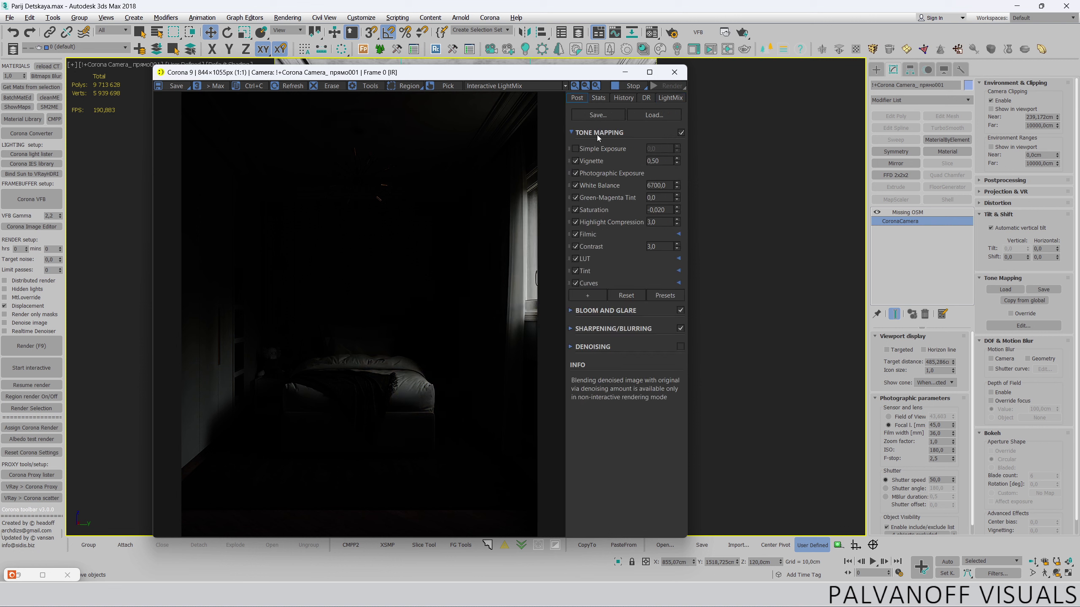
pyautogui.click(597, 135)
pyautogui.click(594, 151)
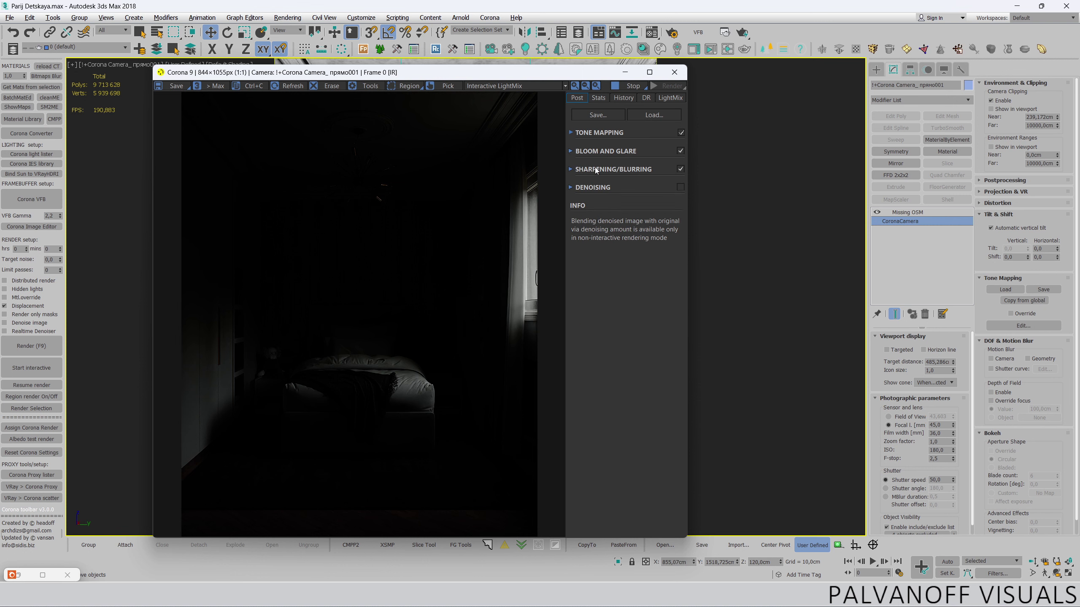
pyautogui.click(594, 171)
pyautogui.click(667, 97)
# - Raise the Environment LightMix intensity to 3,0 and then 5,0
pyautogui.doubleClick(651, 113)
pyautogui.write('3')
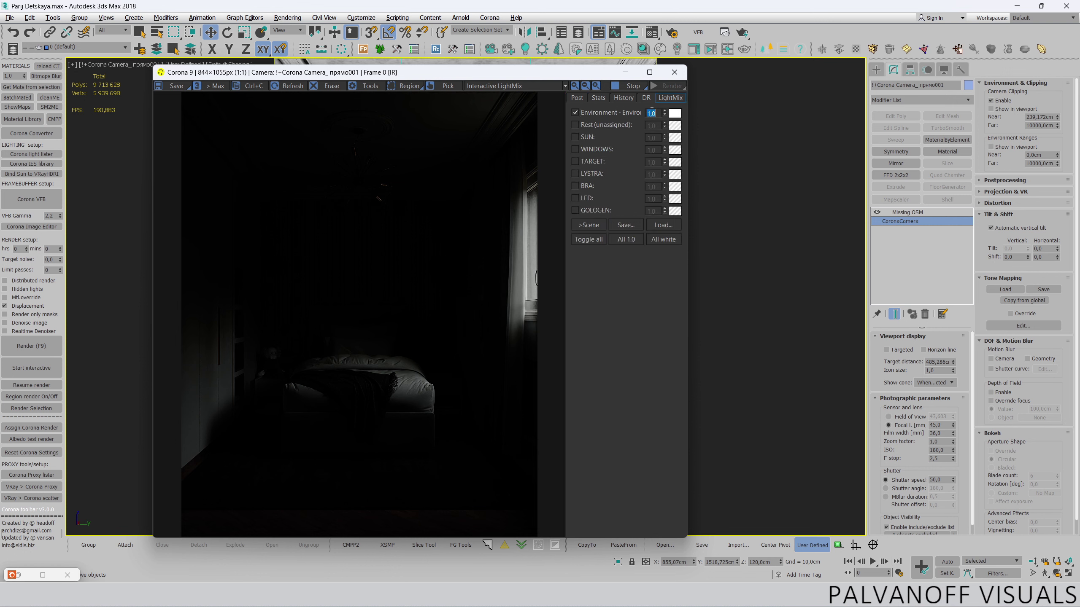
pyautogui.press('Return')
pyautogui.write('5')
pyautogui.press('Return')
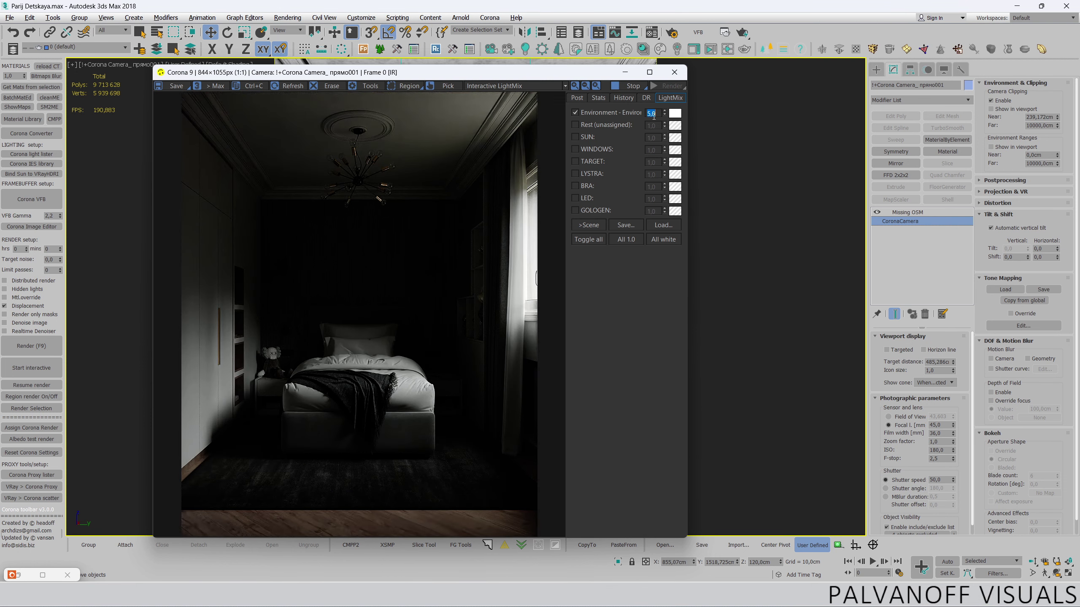
# - Check the wardrobe, floor and door in the zoomed render, then enable WINDOWS
pyautogui.scroll(2, 222, 387)
pyautogui.scroll(2, 254, 363)
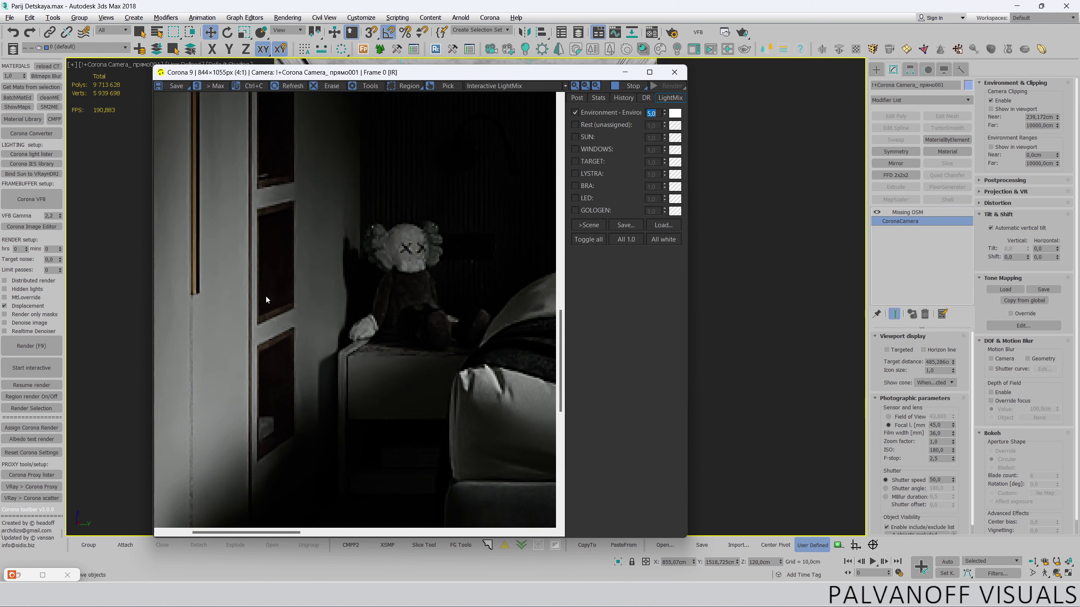
pyautogui.moveTo(301, 262)
pyautogui.mouseDown()
pyautogui.moveTo(446, 331)
pyautogui.moveTo(394, 191)
pyautogui.mouseUp()
pyautogui.moveTo(340, 468)
pyautogui.mouseDown()
pyautogui.moveTo(333, 319)
pyautogui.moveTo(344, 270)
pyautogui.mouseUp()
pyautogui.moveTo(313, 207); pyautogui.dragTo(330, 227)
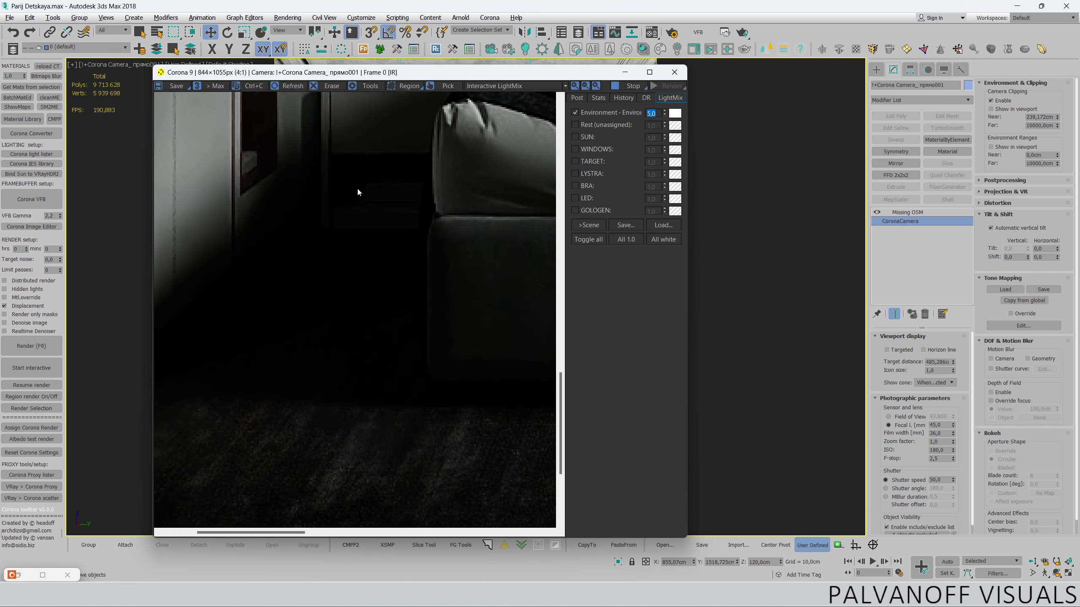
pyautogui.scroll(-2, 306, 268)
pyautogui.scroll(-1, 346, 266)
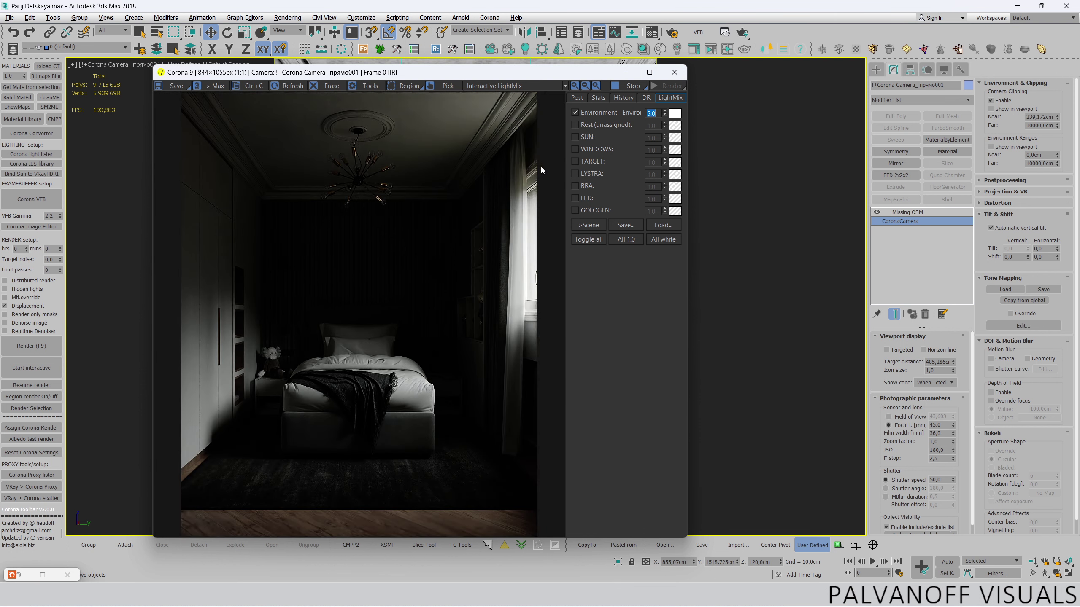
pyautogui.click(576, 149)
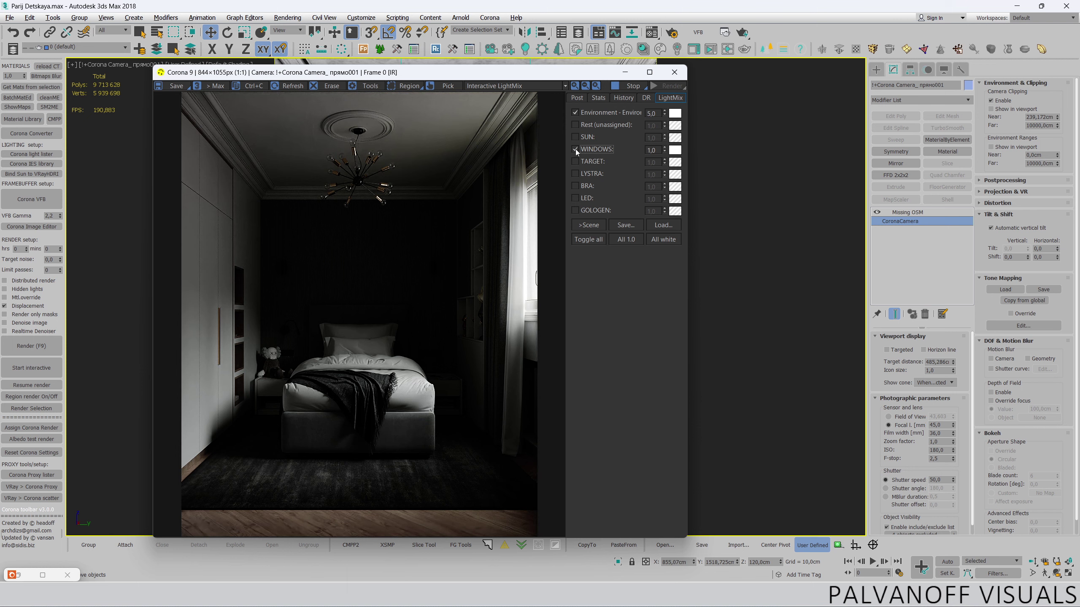
# - Try WINDOWS LightMix intensity at 5,0 and then 10,0
pyautogui.doubleClick(650, 150)
pyautogui.write('5')
pyautogui.press('Return')
pyautogui.write('10')
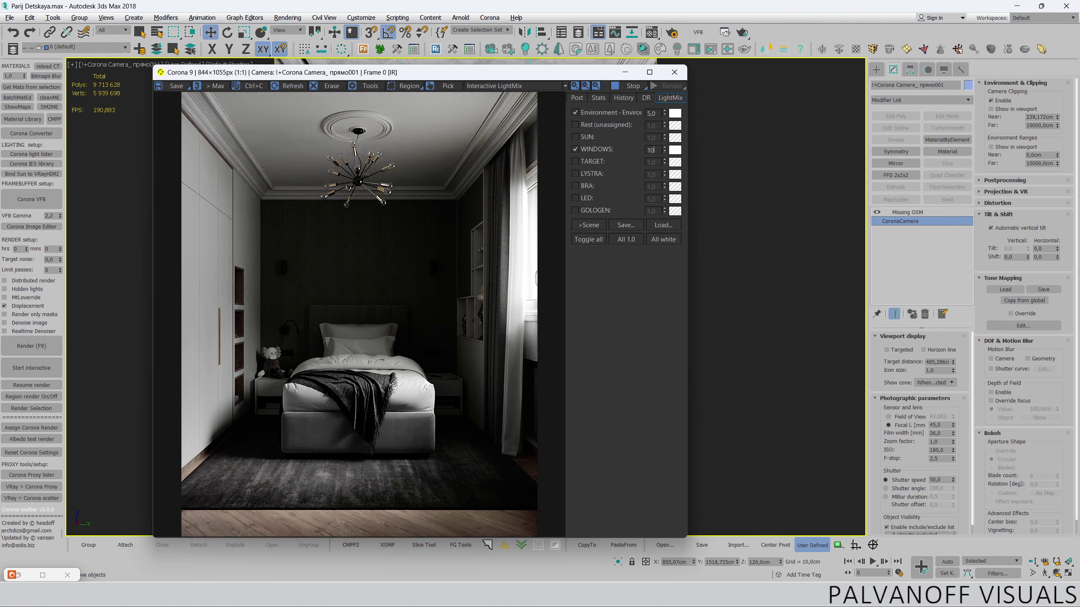
pyautogui.press('Return')
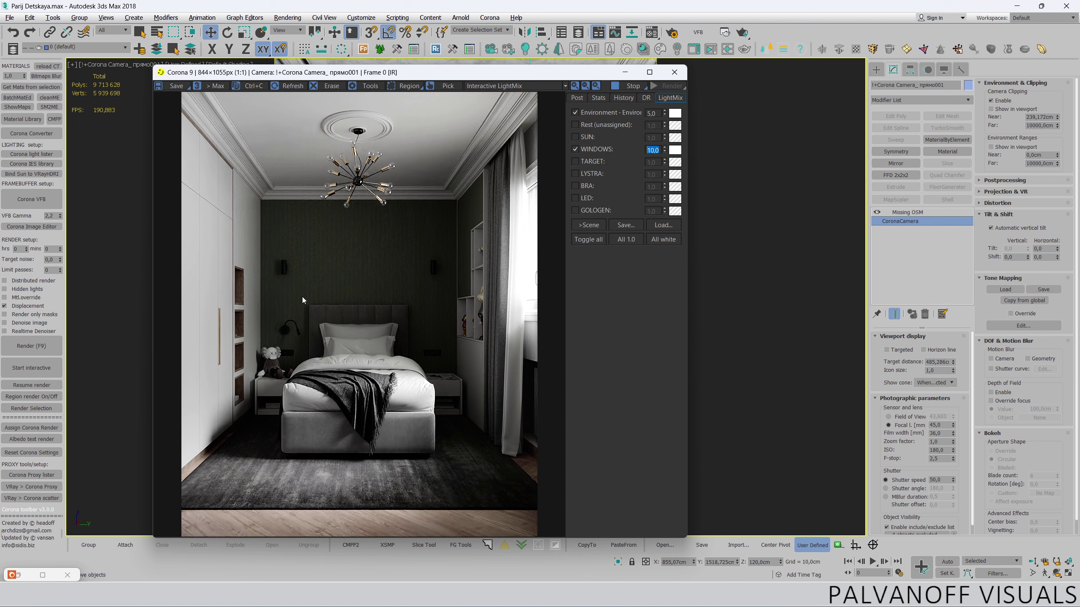
# - Reset both WINDOWS and Environment intensities to 1,0 and move the frame buffer aside
pyautogui.click(660, 113)
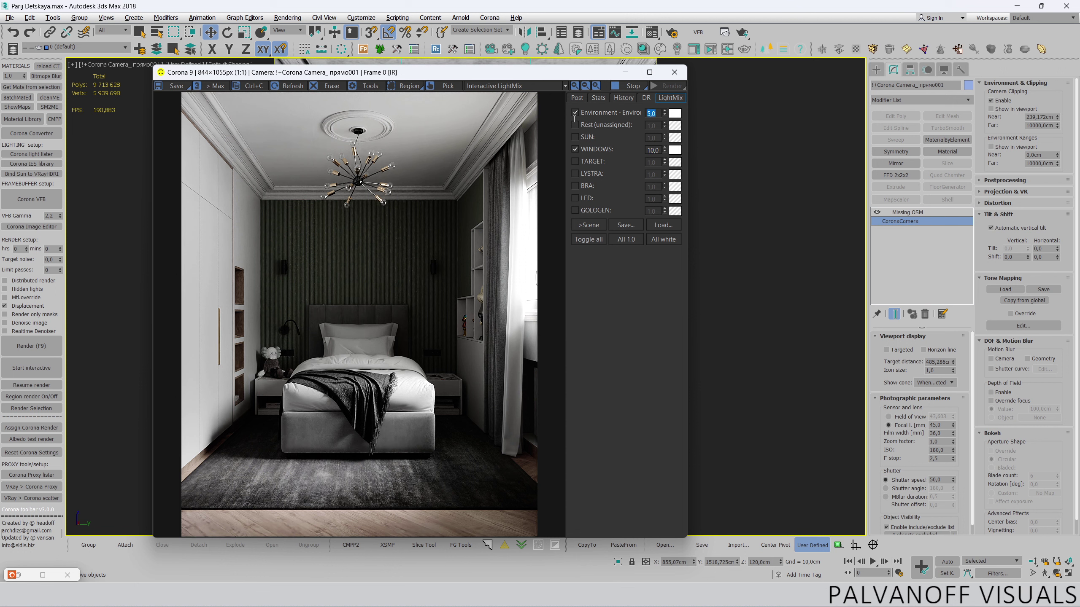
pyautogui.click(653, 151)
pyautogui.write('1')
pyautogui.press('Return')
pyautogui.doubleClick(651, 113)
pyautogui.write('1')
pyautogui.press('Return')
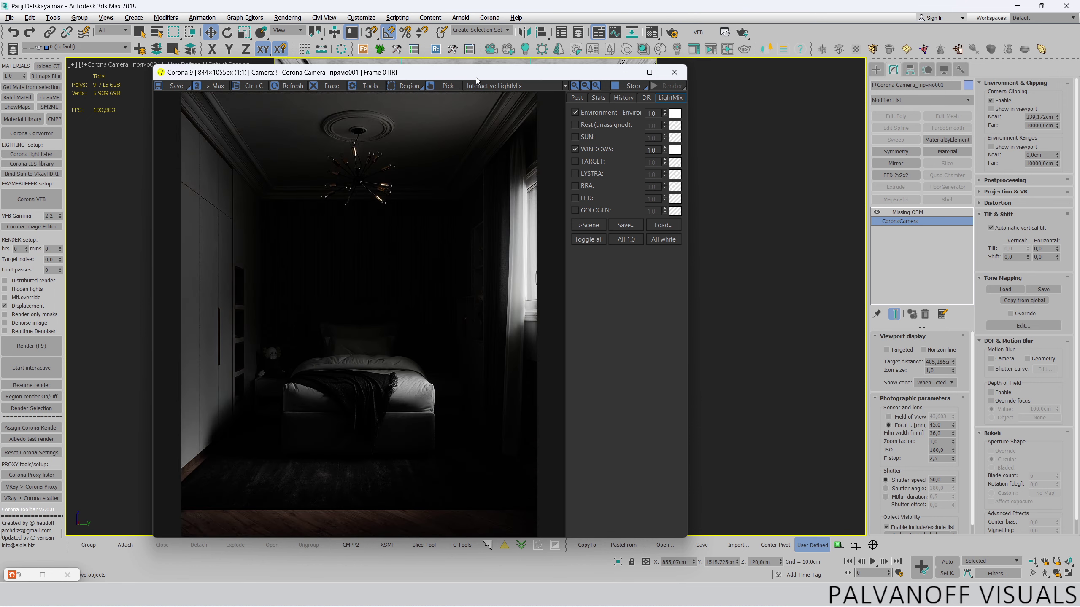
pyautogui.moveTo(477, 81); pyautogui.dragTo(421, 391)
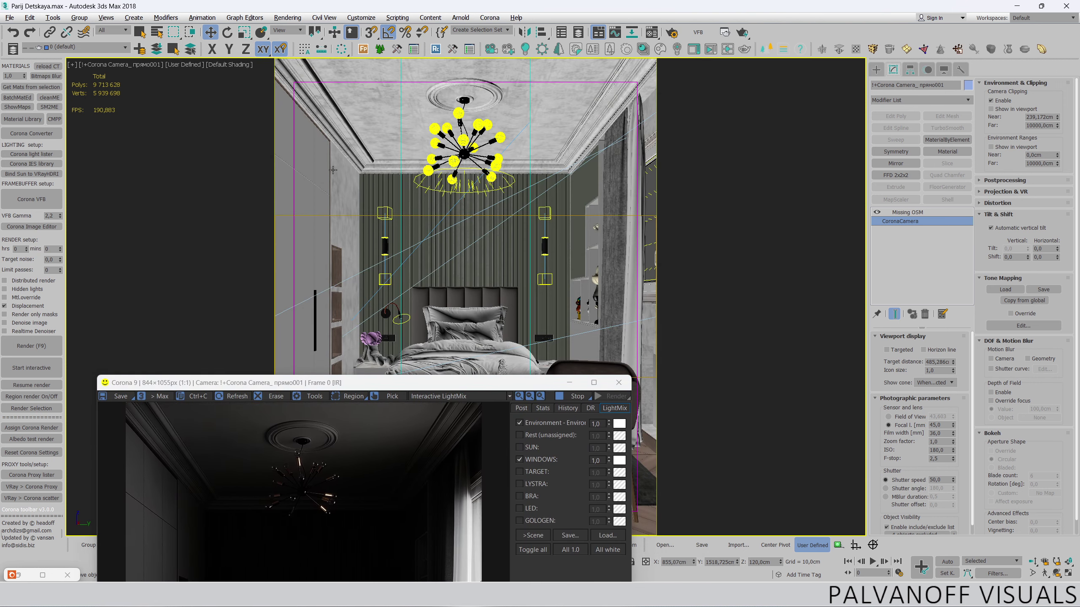
# - In Top view, set the _WINDOW OUTSIDE Corona light's intensity to 1,5
pyautogui.press('t')
pyautogui.scroll(-1, 331, 174)
pyautogui.scroll(-2, 475, 147)
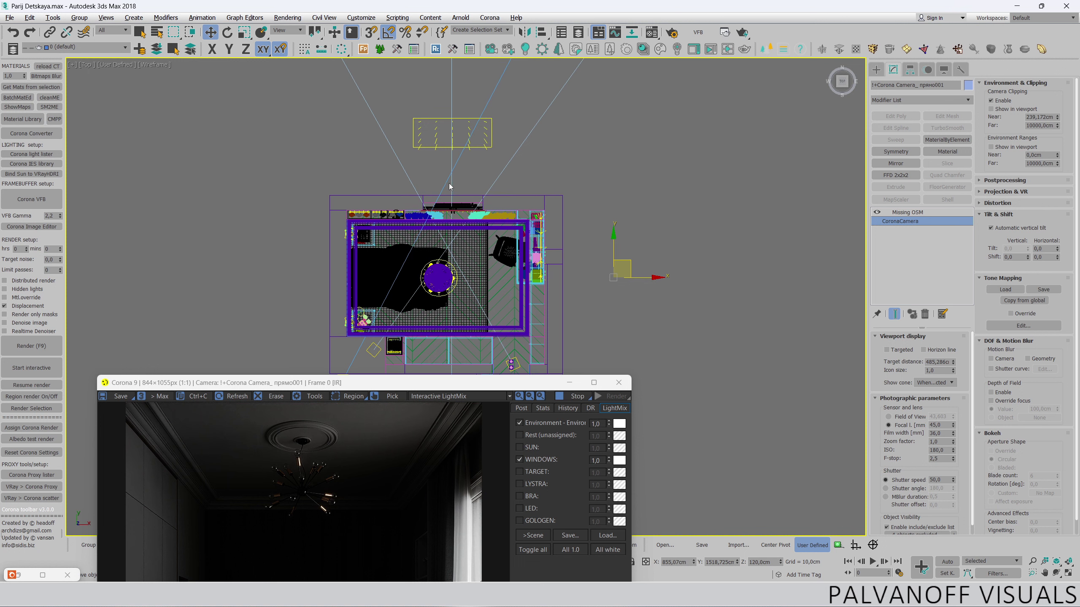
pyautogui.click(475, 148)
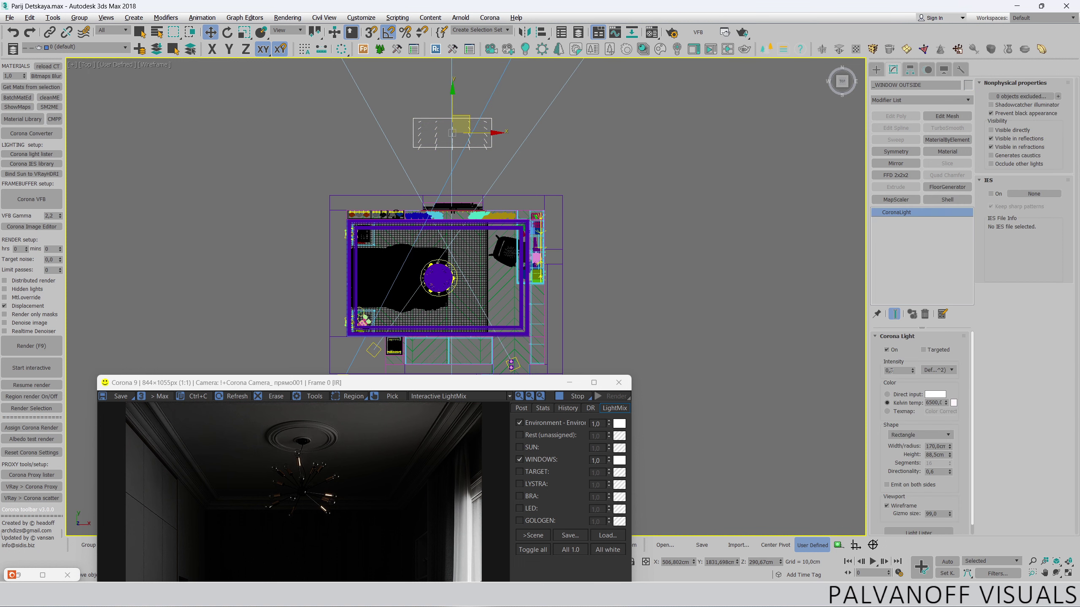
pyautogui.doubleClick(890, 370)
pyautogui.write('1,5')
pyautogui.press('Return')
pyautogui.scroll(4, 457, 206)
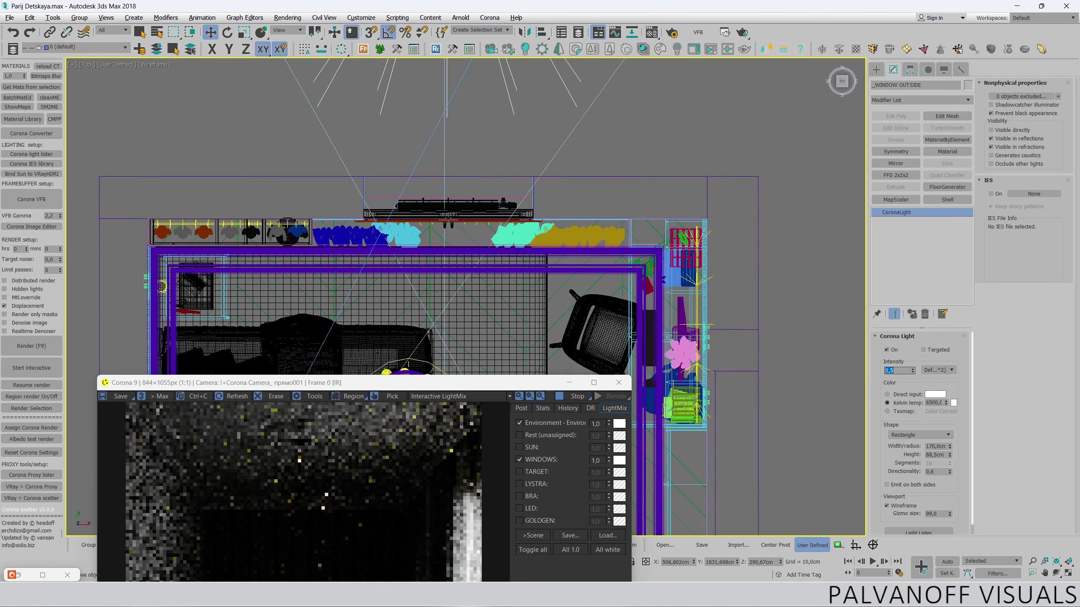
pyautogui.scroll(1, 446, 213)
# - Select the WINDOW001 light in the Top view
pyautogui.click(491, 229)
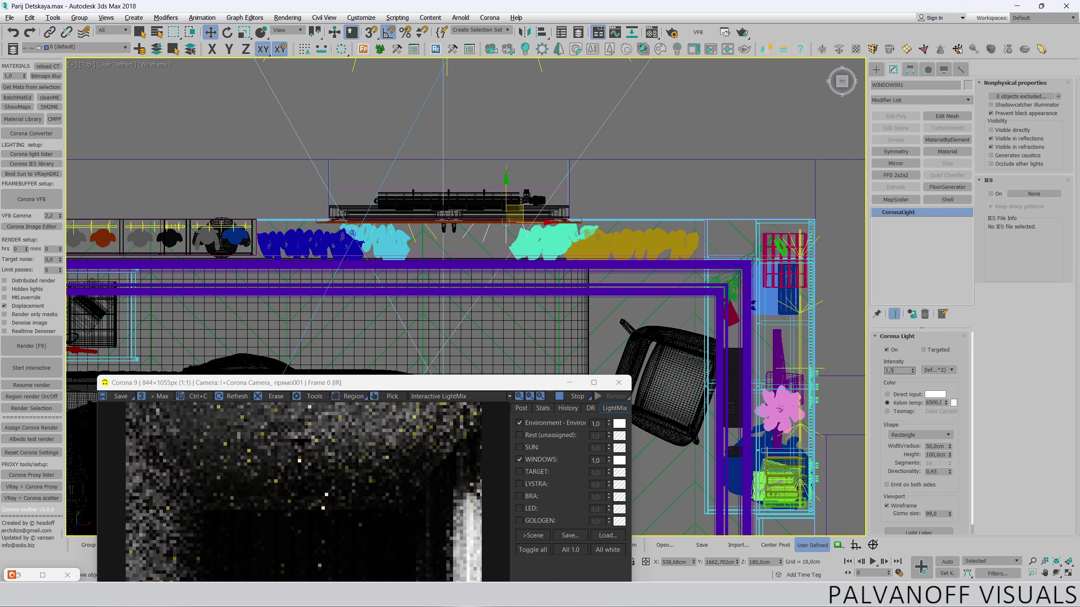
pyautogui.scroll(-3, 489, 239)
pyautogui.scroll(-2, 489, 239)
pyautogui.scroll(1, 489, 238)
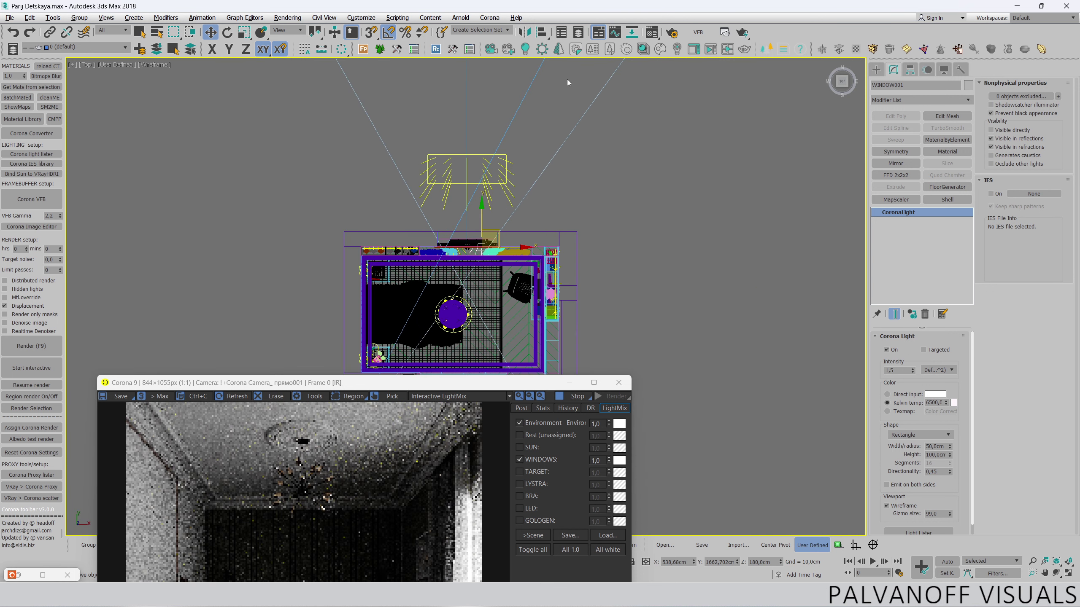
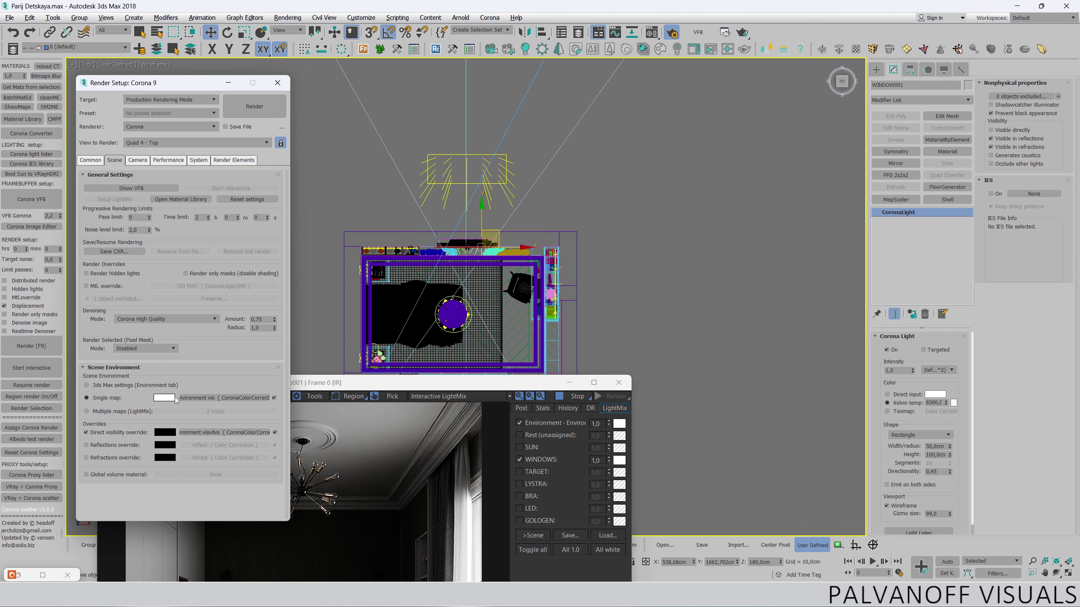
# - Enable the Reflections and Refractions environment overrides, with the Material Editor open
pyautogui.click(86, 445)
pyautogui.click(86, 458)
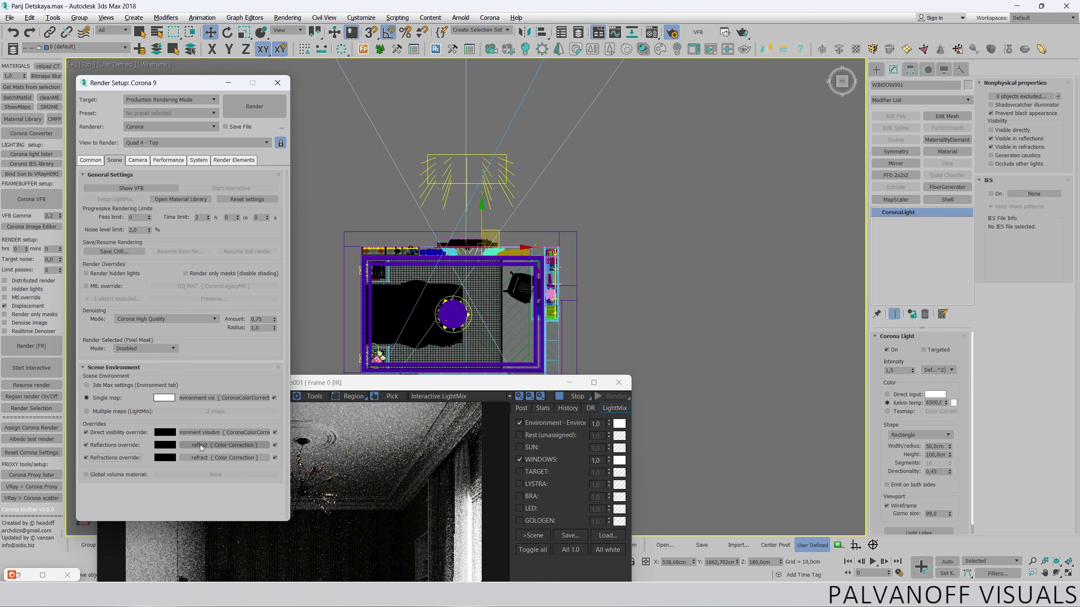
pyautogui.click(652, 32)
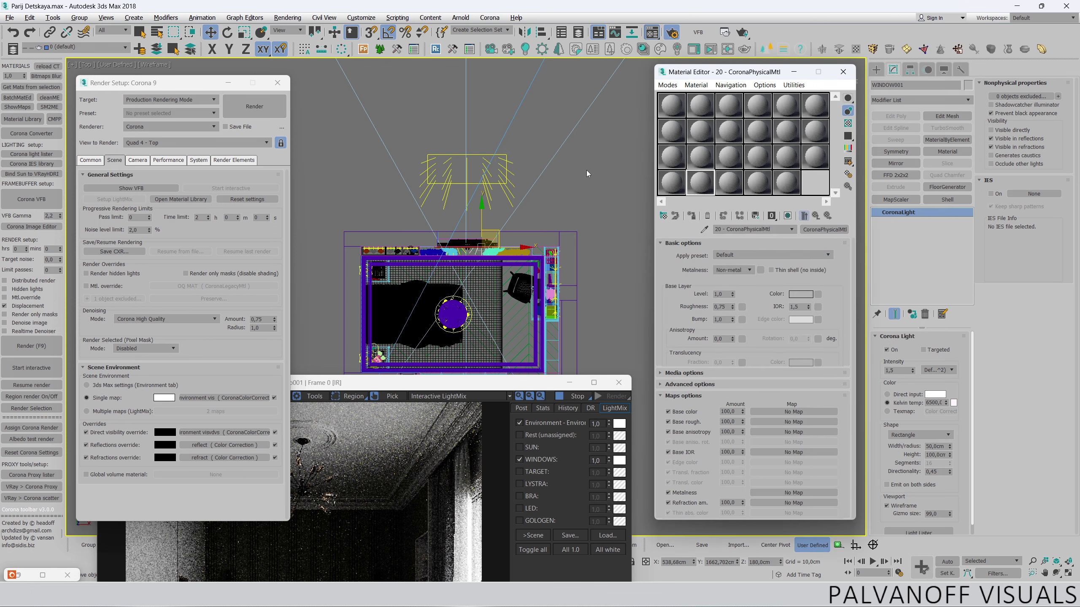
# - Instance the environment, direct-visibility and refraction override maps into Material Editor slots
pyautogui.moveTo(213, 397); pyautogui.dragTo(758, 187)
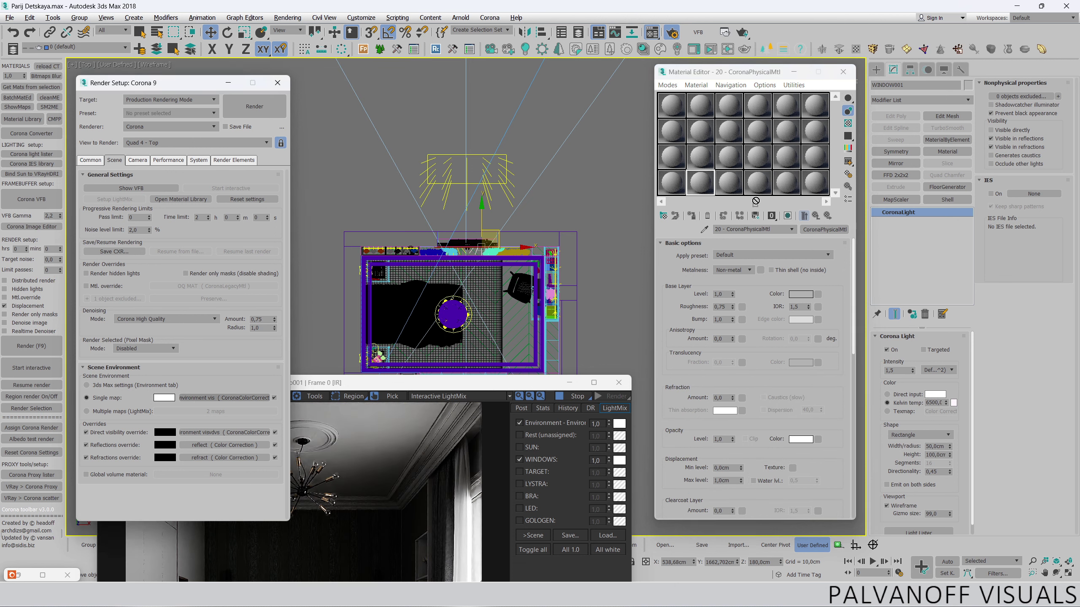
pyautogui.click(731, 328)
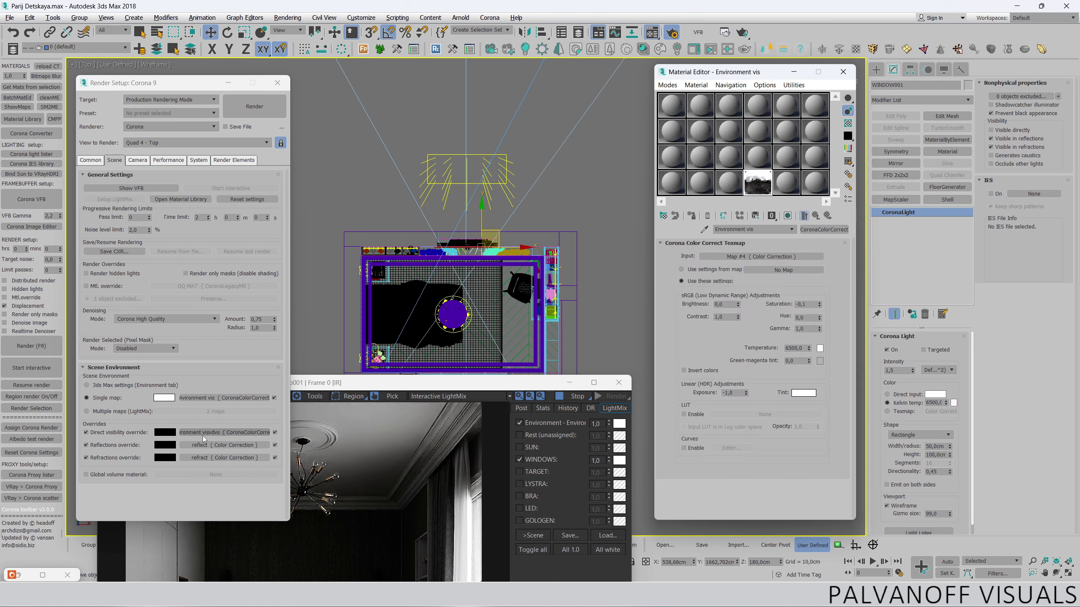
pyautogui.moveTo(204, 437); pyautogui.dragTo(790, 186)
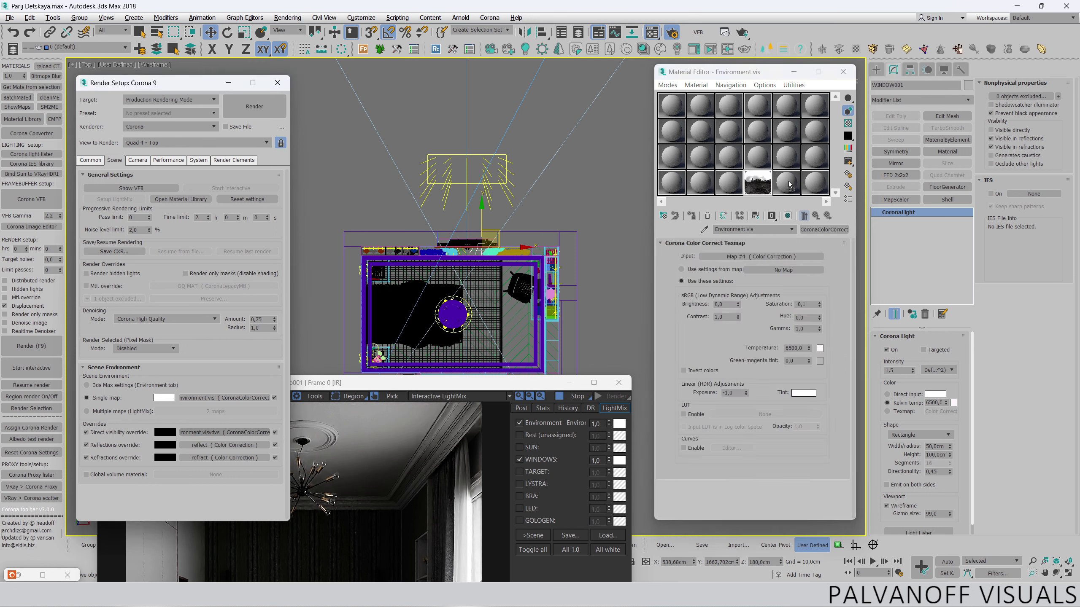
pyautogui.click(731, 331)
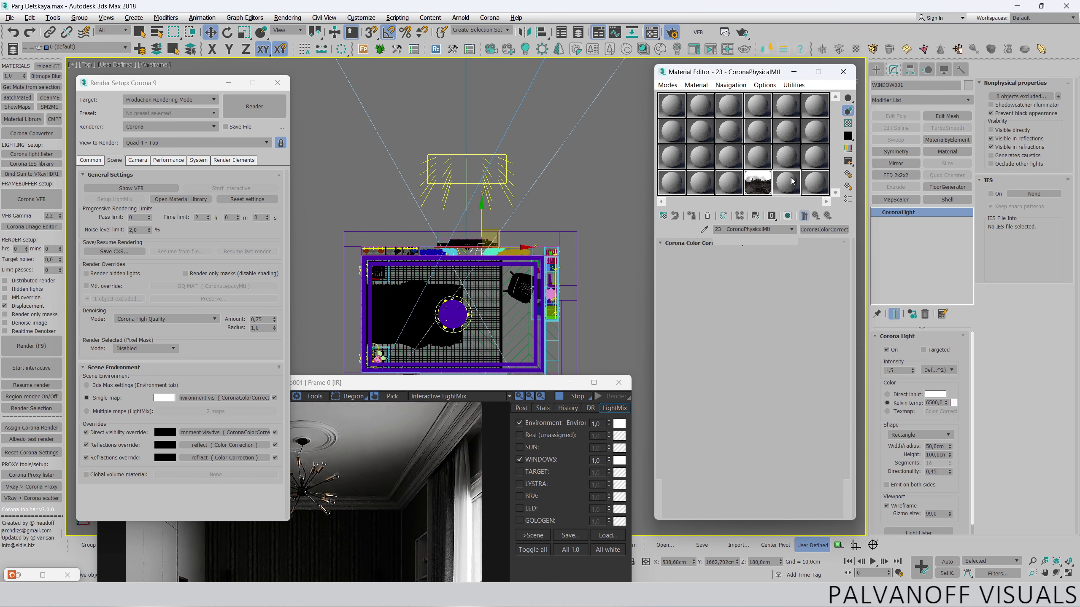
pyautogui.moveTo(225, 458); pyautogui.dragTo(819, 201)
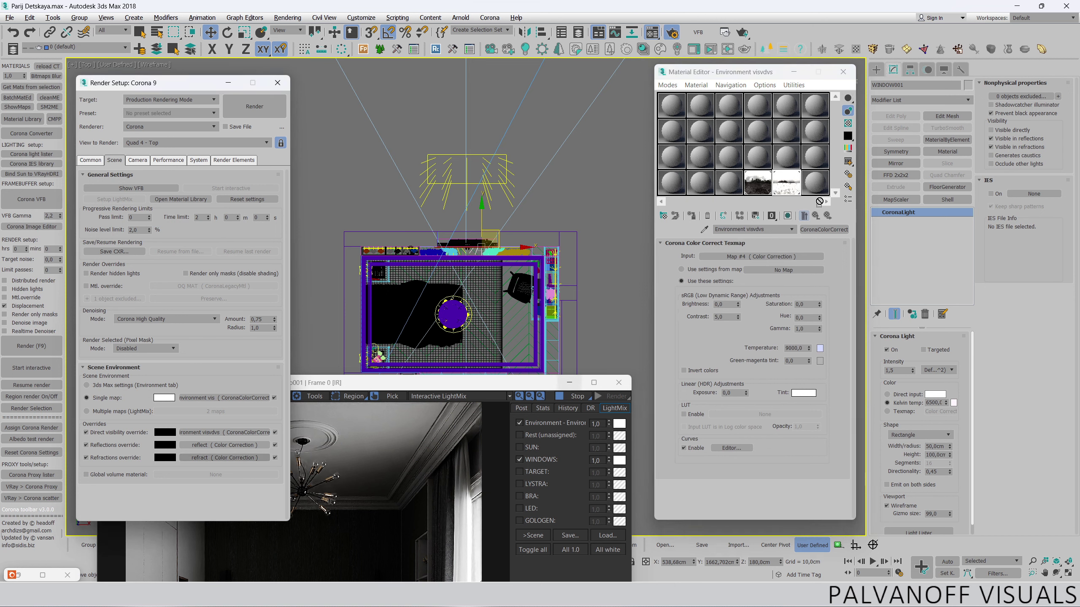
pyautogui.click(731, 328)
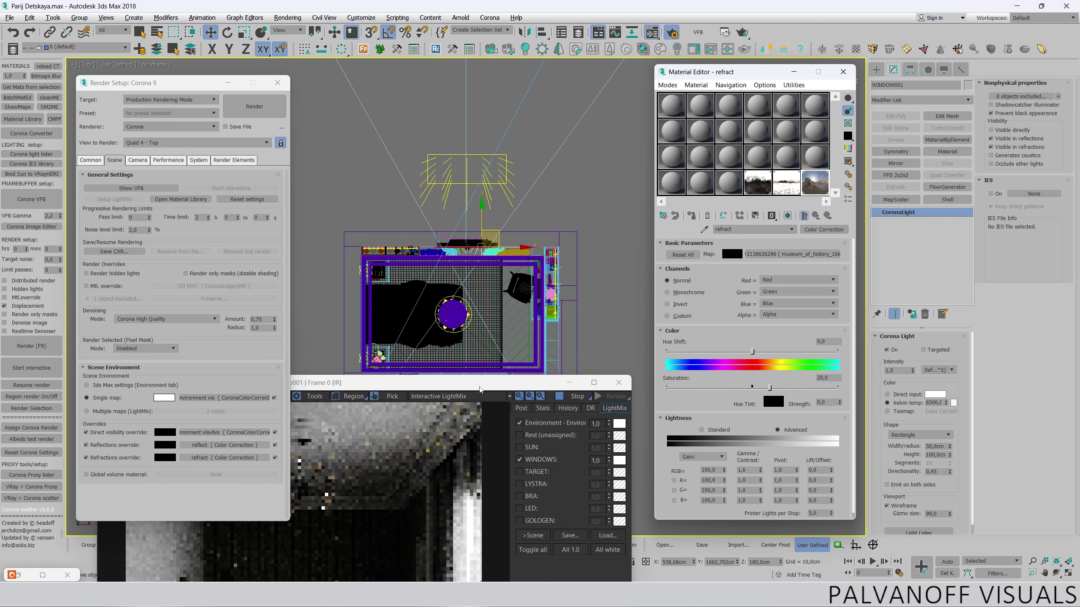
# - Preview the direct-visibility and Environment vis HDRI maps enlarged, then close the previews
pyautogui.moveTo(480, 388); pyautogui.dragTo(461, 152)
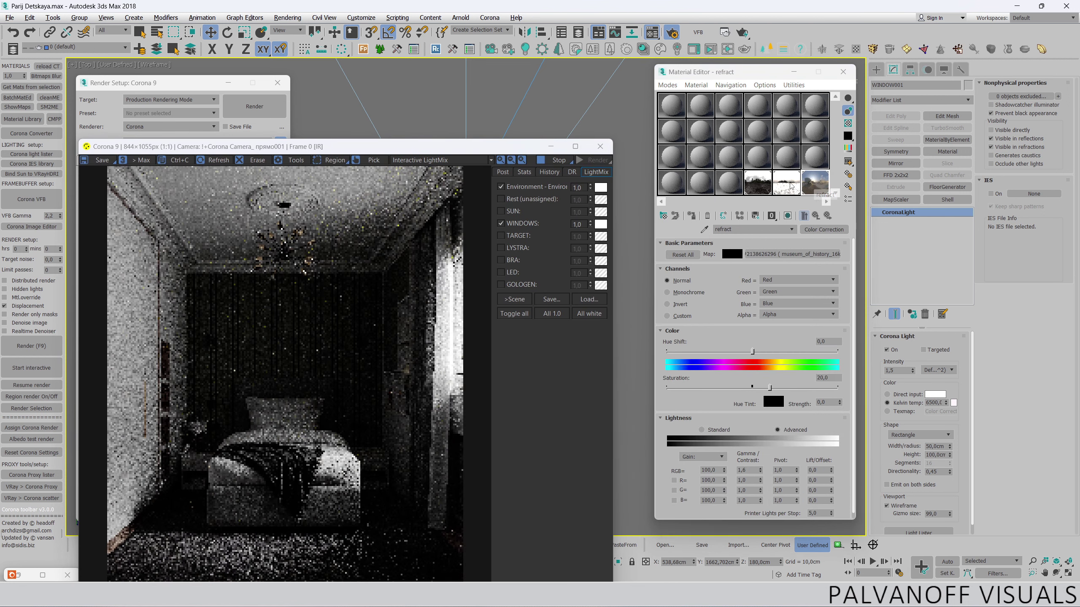
pyautogui.click(787, 184)
pyautogui.doubleClick(789, 186)
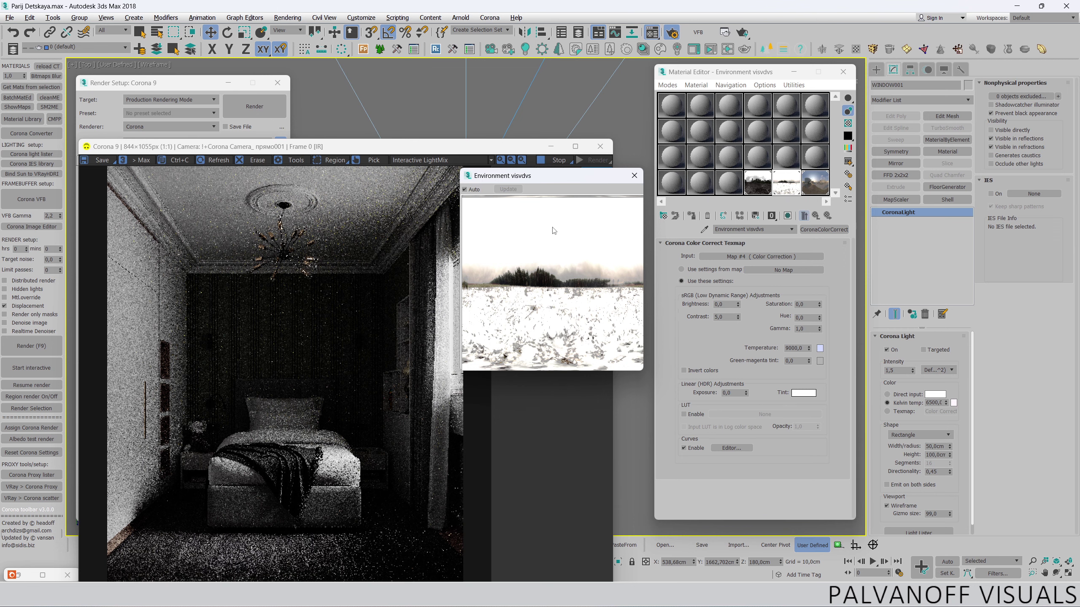
pyautogui.moveTo(462, 370); pyautogui.dragTo(136, 489)
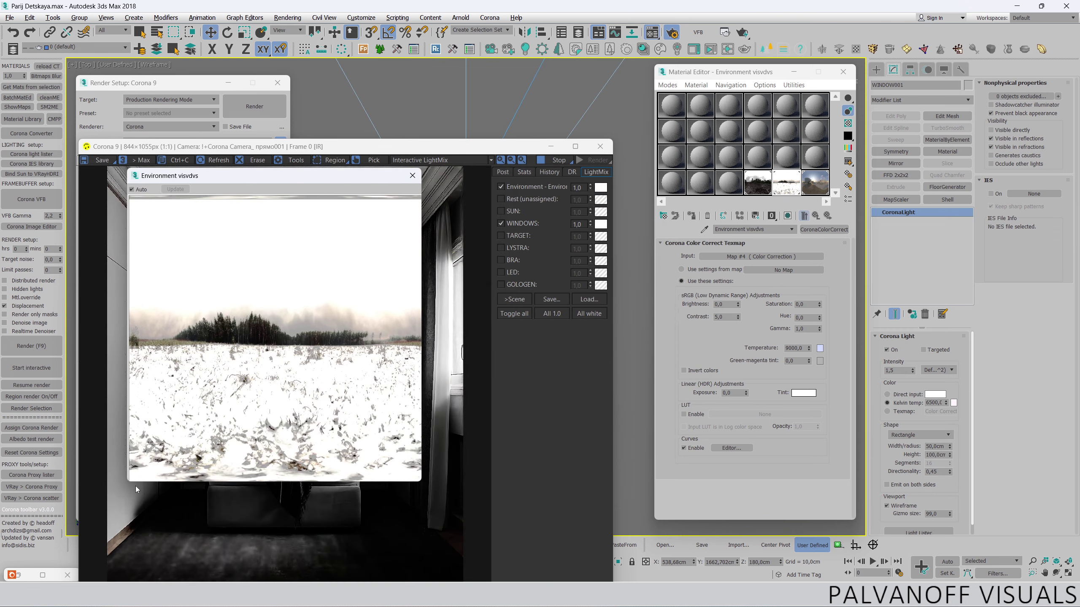
pyautogui.moveTo(269, 176); pyautogui.dragTo(412, 176)
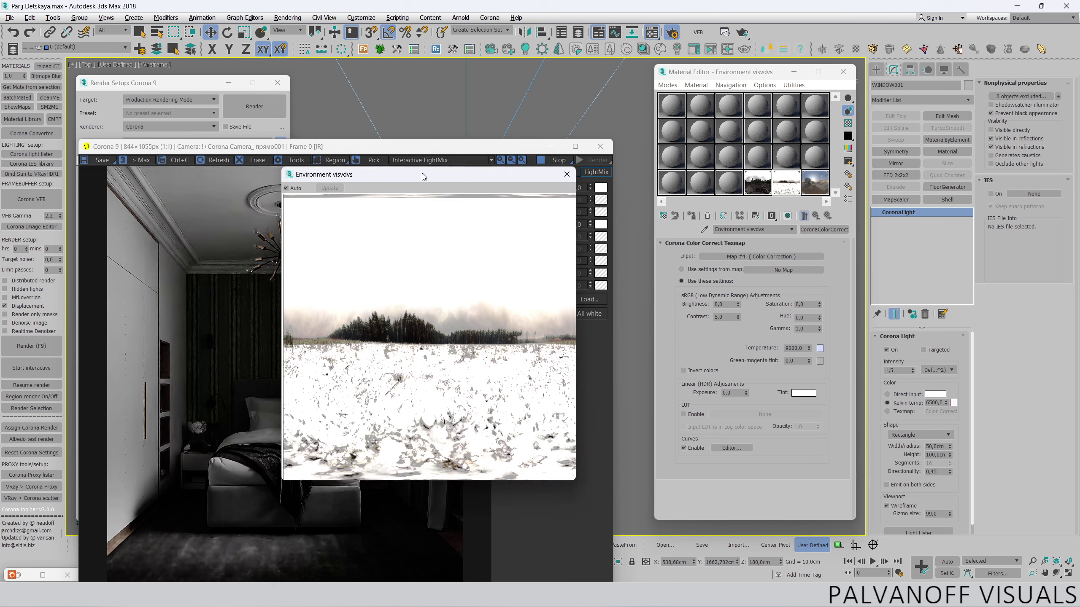
pyautogui.click(554, 175)
pyautogui.click(750, 187)
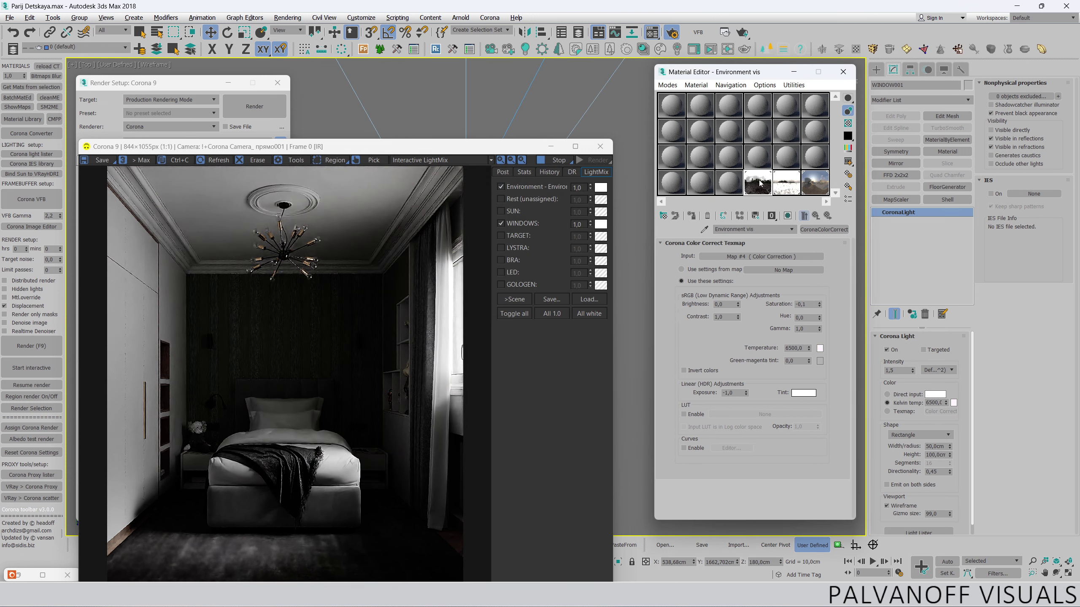
pyautogui.doubleClick(760, 183)
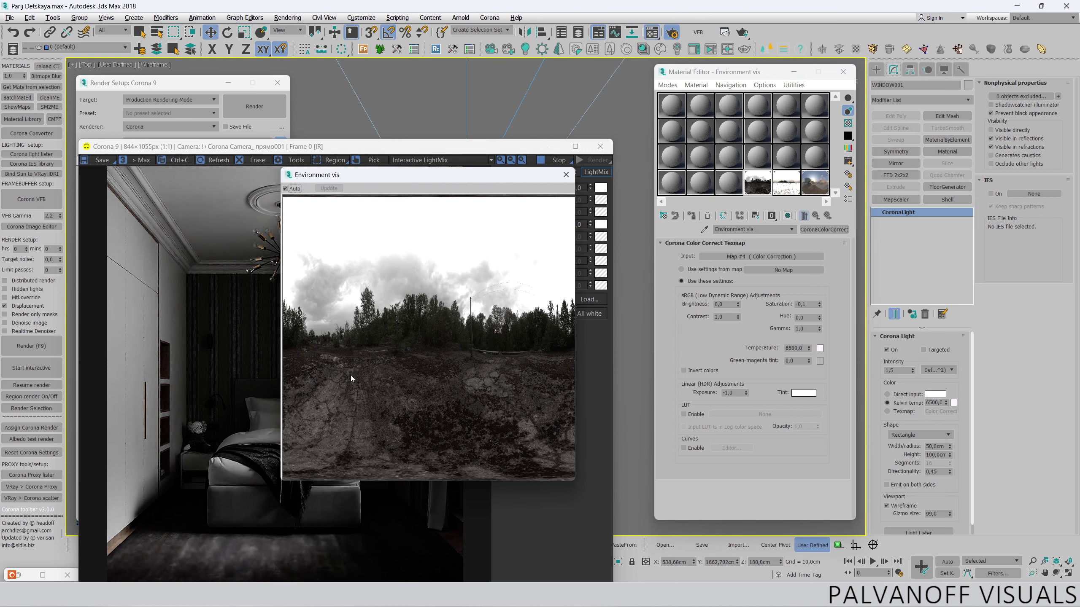
pyautogui.click(565, 174)
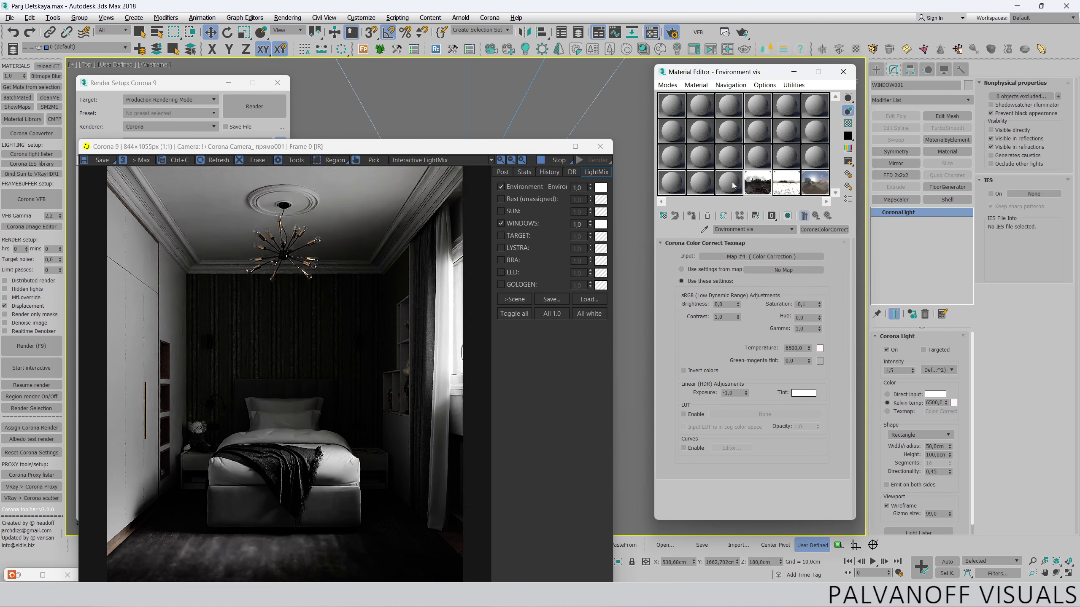
pyautogui.doubleClick(783, 175)
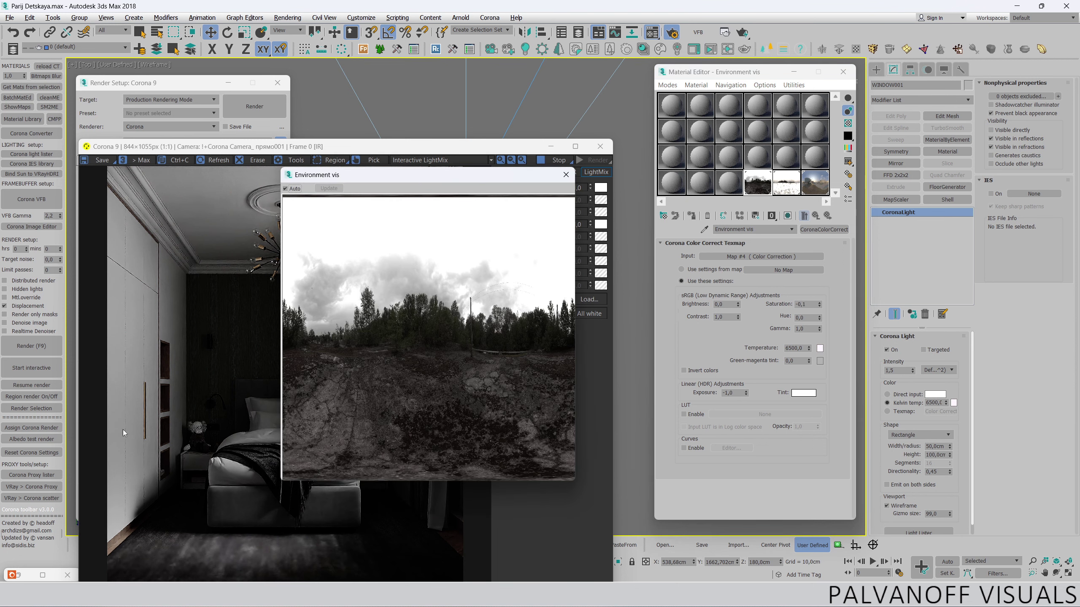
pyautogui.click(566, 174)
# - Switch off WINDOWS in the LightMix and set Environment strength to 5,0
pyautogui.click(502, 225)
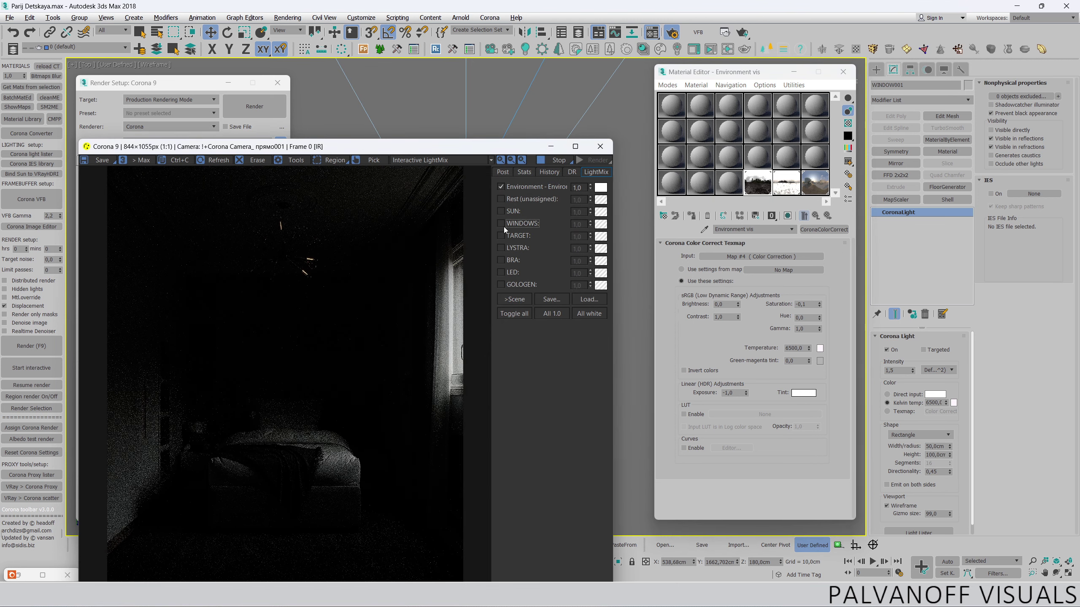
pyautogui.doubleClick(581, 187)
pyautogui.write('5')
pyautogui.press('Return')
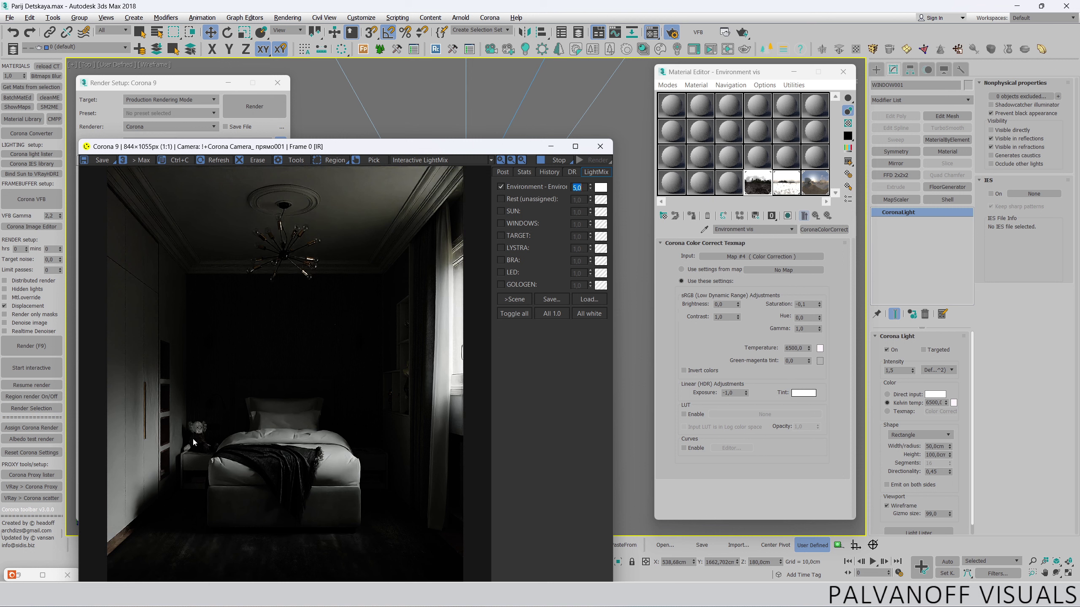
# - Try gamma 2,0 on the environment Color Correct map, then return it to 1,0
pyautogui.click(736, 234)
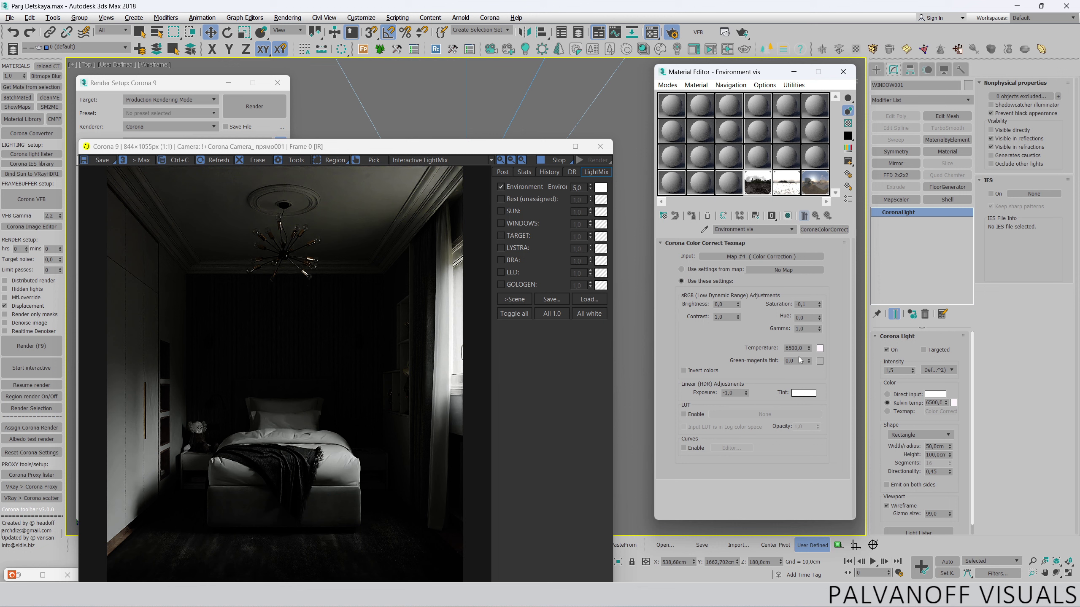
pyautogui.doubleClick(803, 328)
pyautogui.write('2')
pyautogui.press('Return')
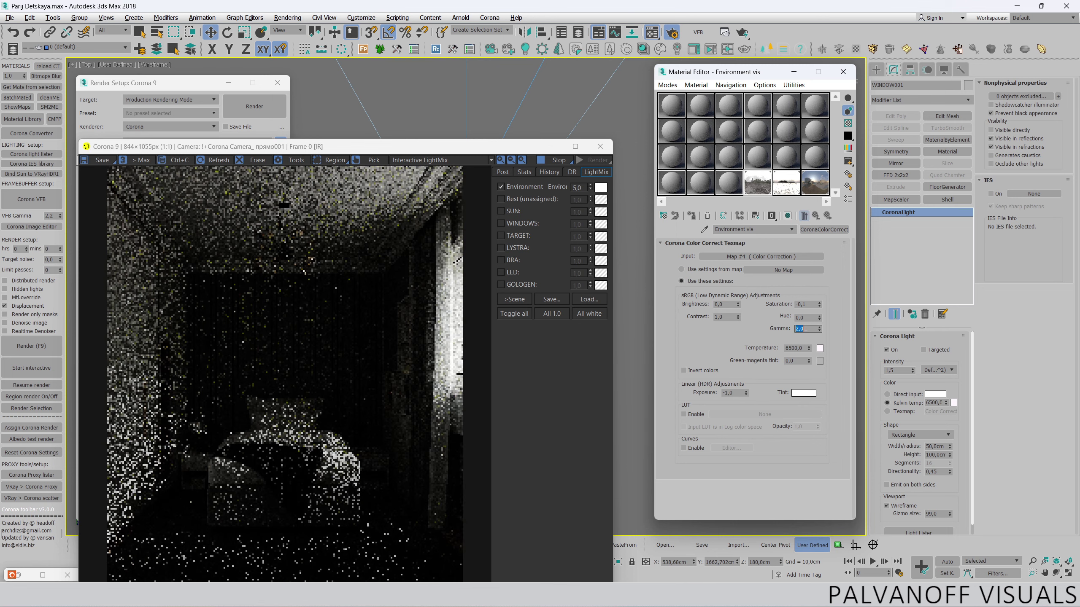
pyautogui.write('1')
pyautogui.press('Return')
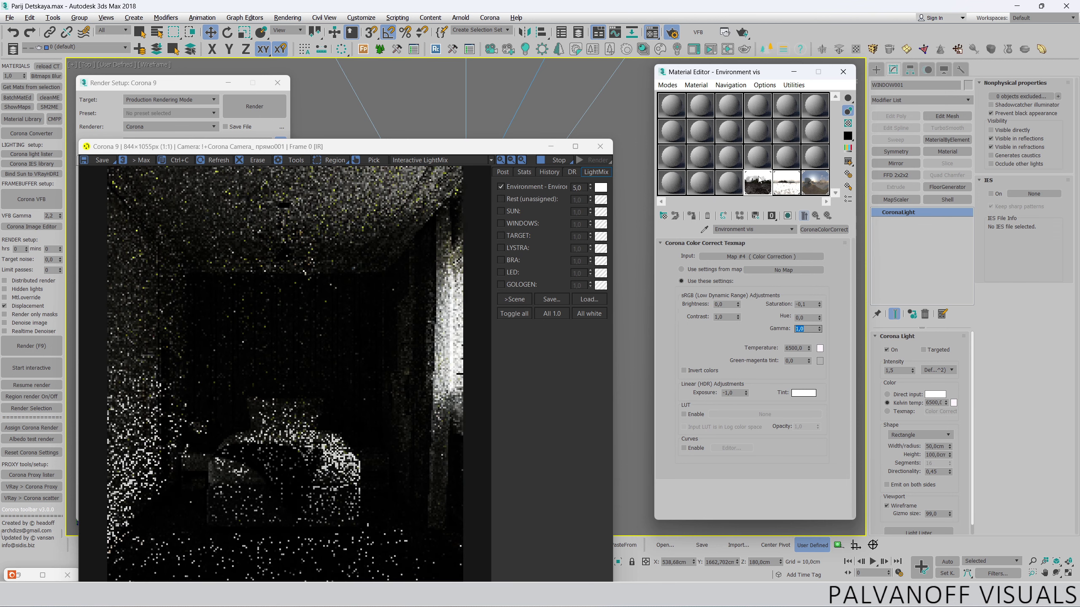
pyautogui.moveTo(170, 83); pyautogui.dragTo(186, 79)
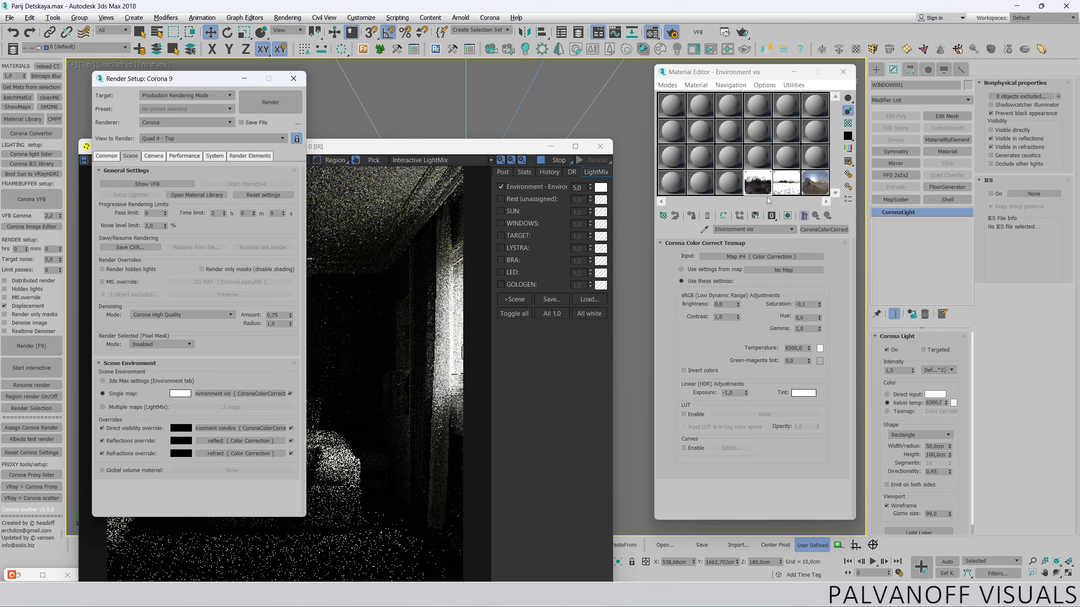
# - Set the HDRI Color Correct input map's Lightness RGB gain to 500
pyautogui.click(767, 198)
pyautogui.click(749, 281)
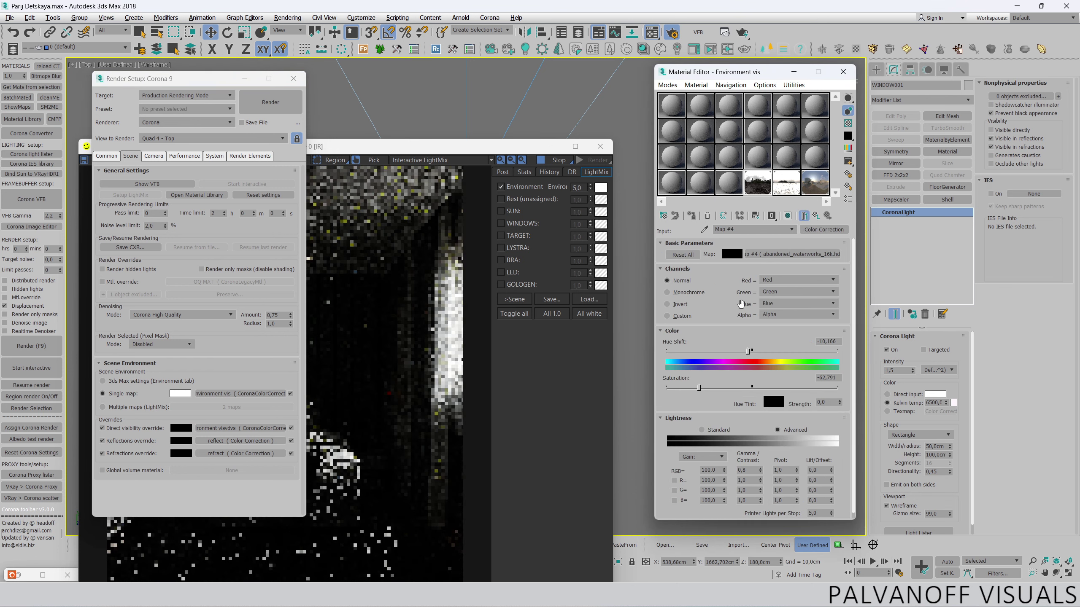
pyautogui.moveTo(714, 406); pyautogui.dragTo(722, 375)
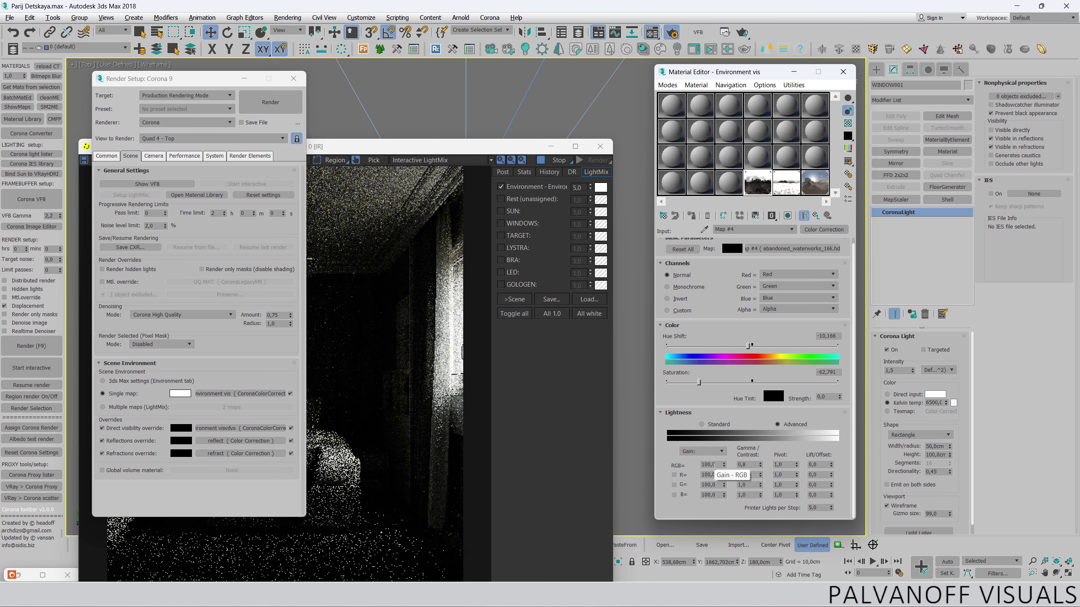
pyautogui.doubleClick(708, 465)
pyautogui.write('500')
pyautogui.press('Return')
# - Return LightMix Environment to 1,0 and inspect the map's hue shift value
pyautogui.moveTo(298, 146); pyautogui.dragTo(304, 86)
pyautogui.doubleClick(584, 128)
pyautogui.write('1')
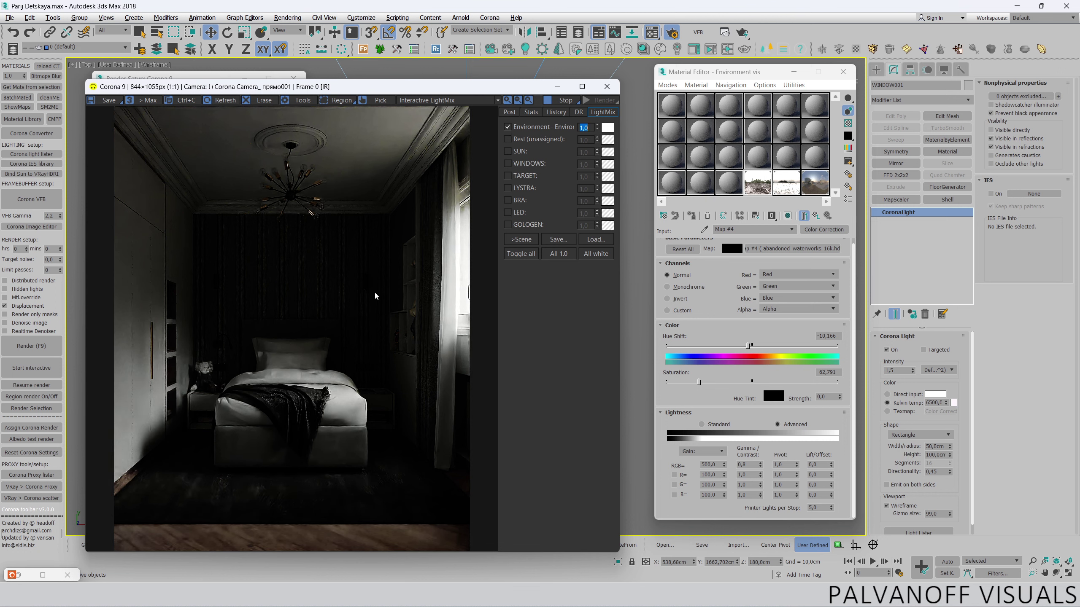
pyautogui.click(825, 336)
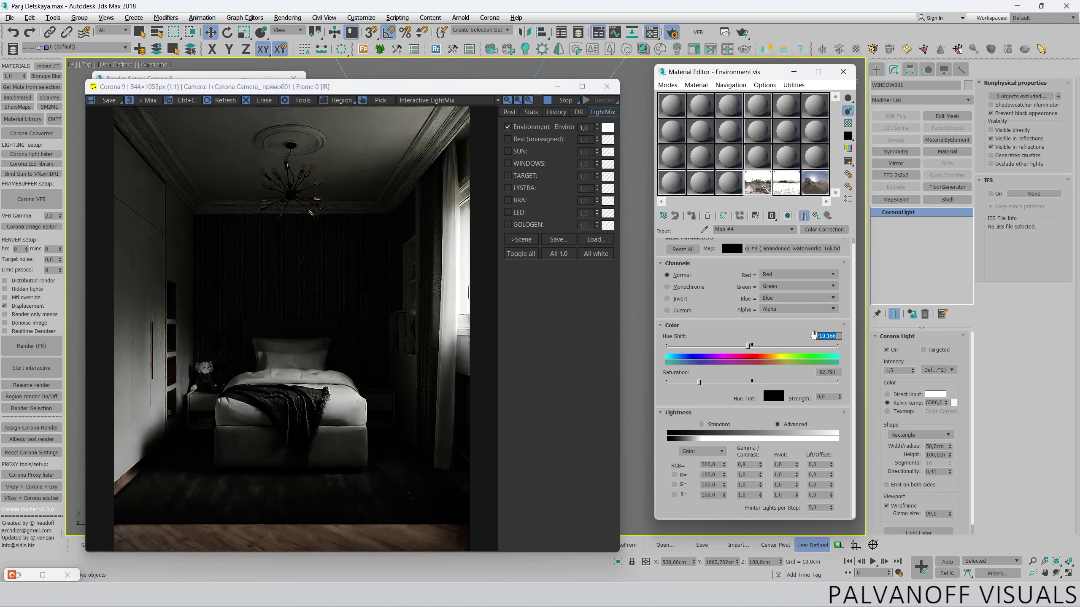
pyautogui.click(190, 335)
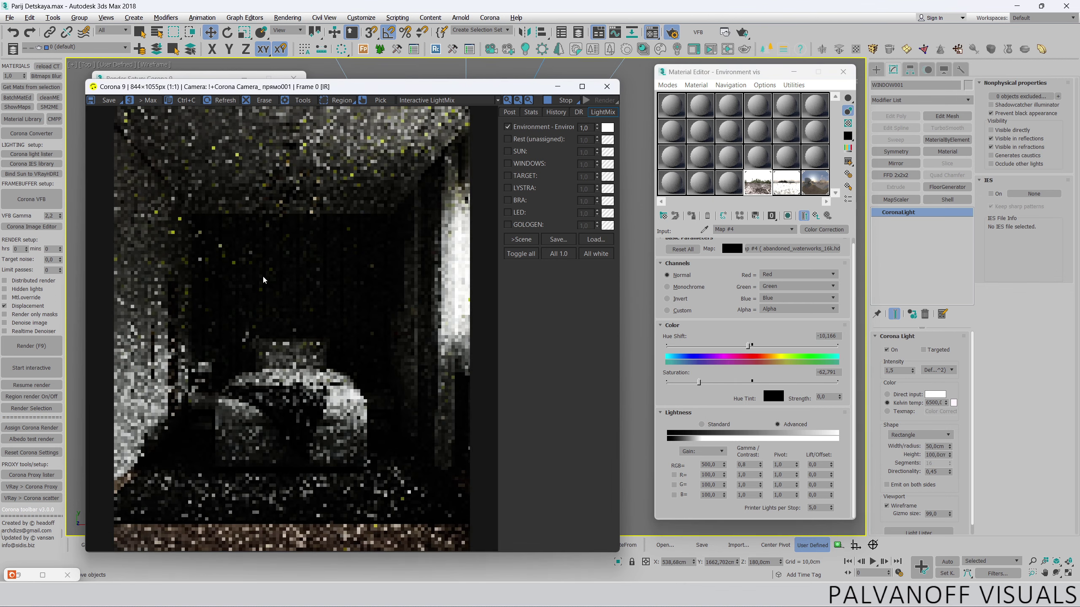
pyautogui.moveTo(306, 92); pyautogui.dragTo(306, 83)
pyautogui.scroll(2, 284, 321)
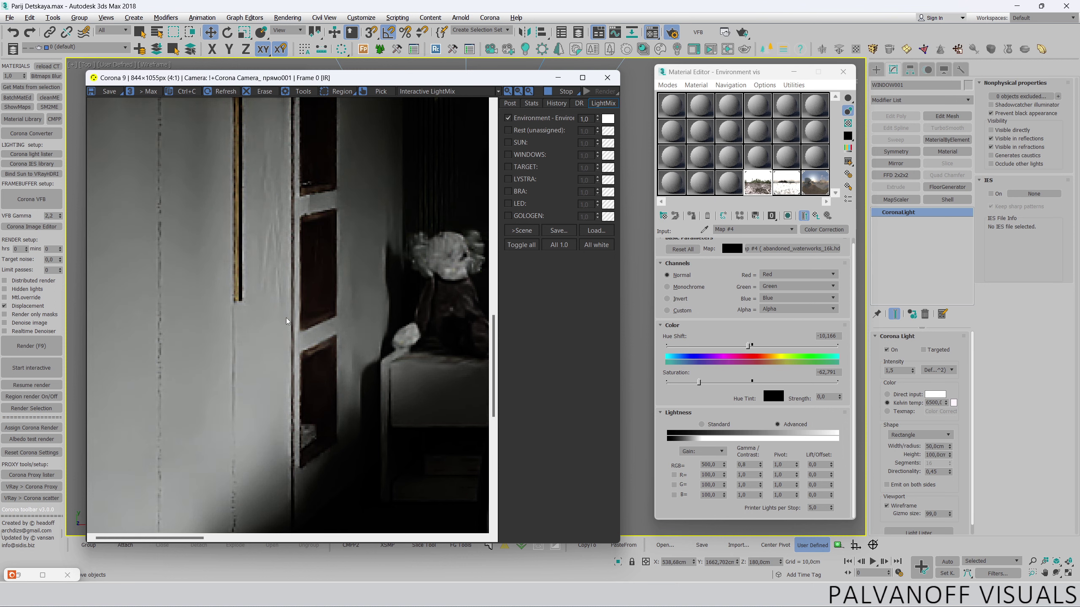
pyautogui.scroll(-1, 238, 357)
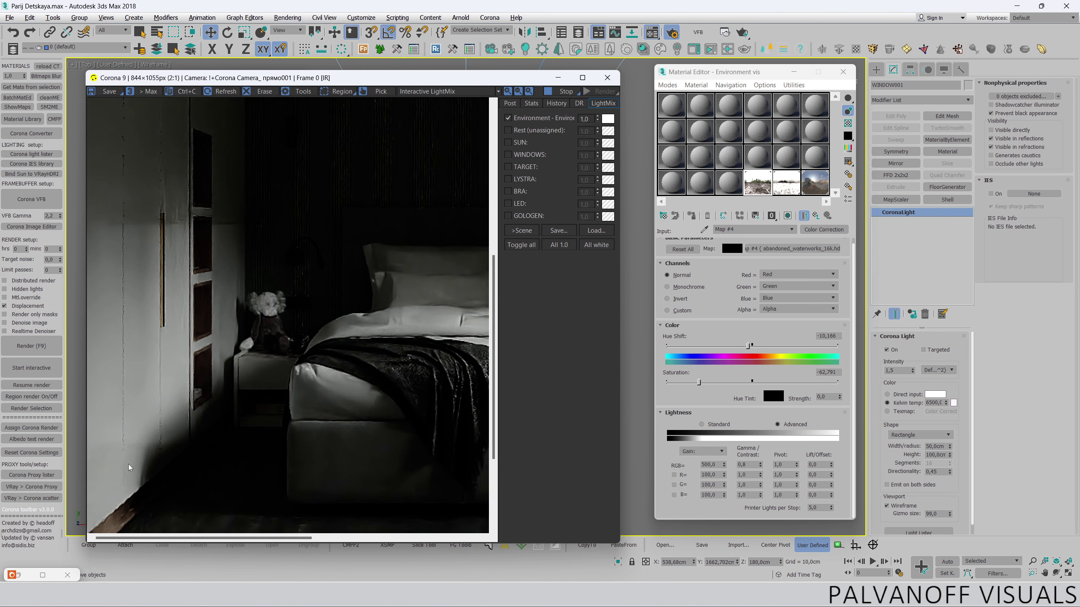
pyautogui.scroll(2, 157, 200)
pyautogui.scroll(-3, 172, 227)
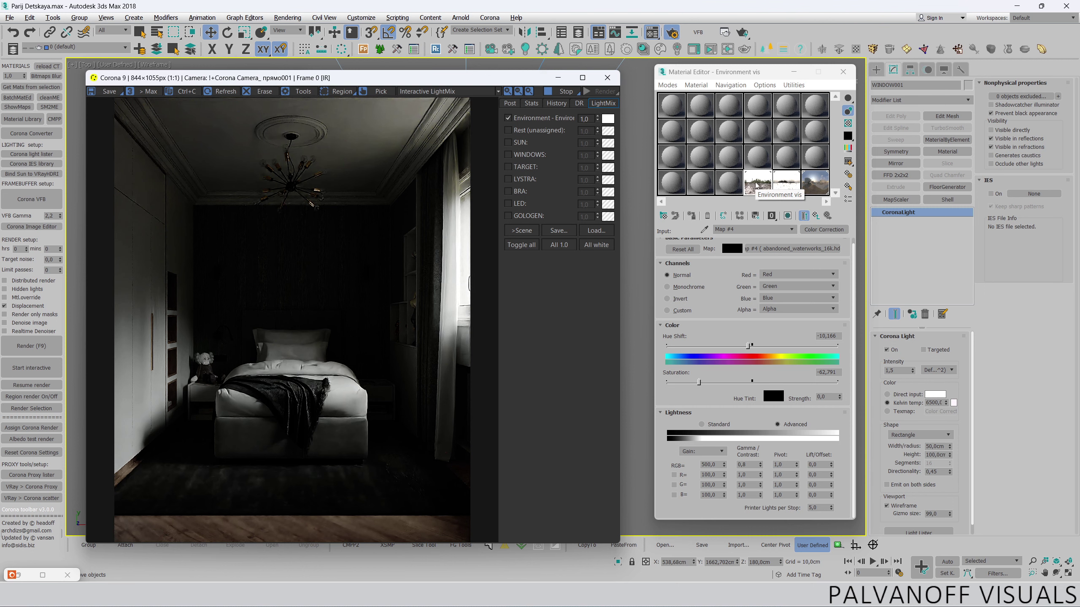
# - Name a copy of the refract map 'direct' and apply it as a Copy to Direct visibility override
pyautogui.press('F10')
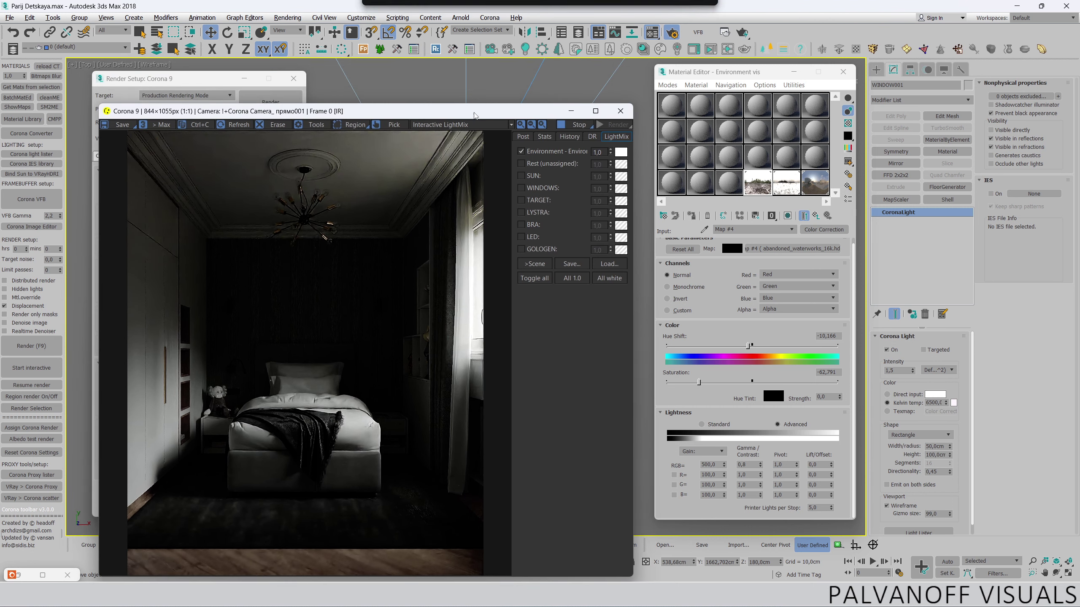
pyautogui.moveTo(212, 86); pyautogui.dragTo(285, 84)
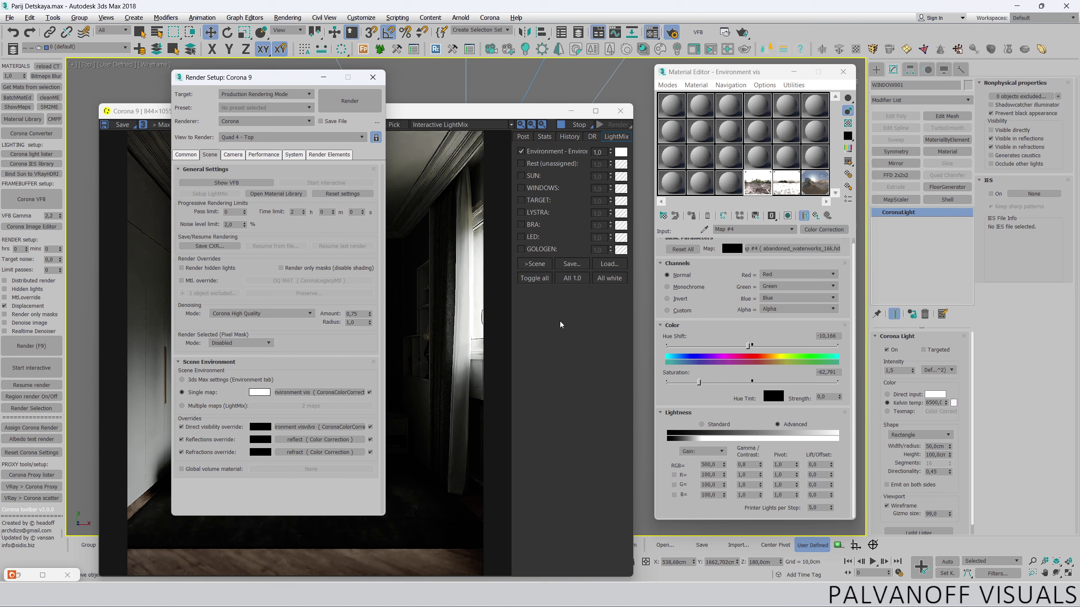
pyautogui.click(808, 182)
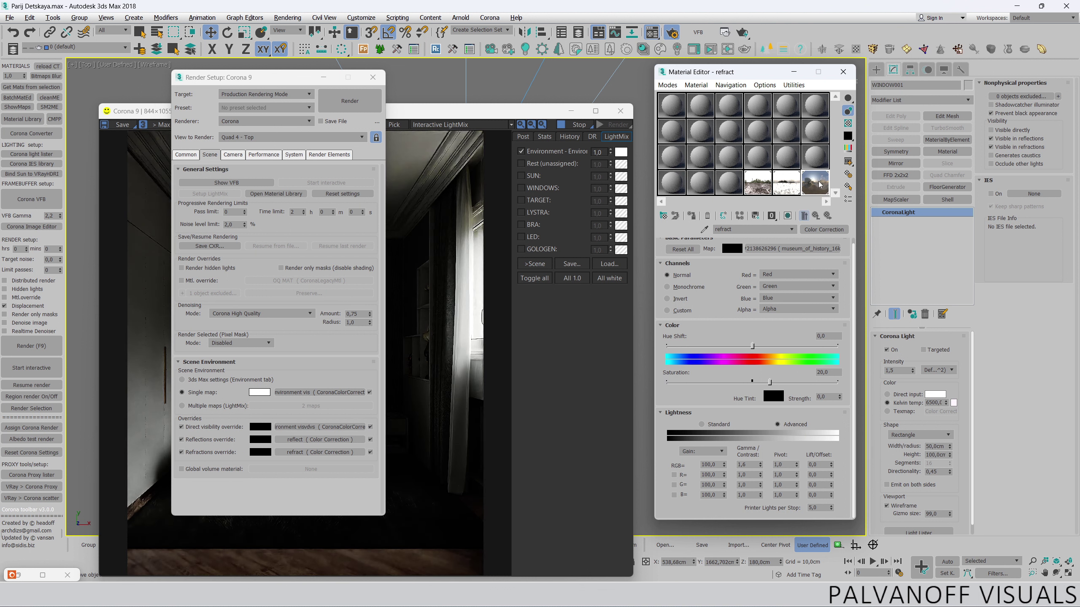
pyautogui.click(728, 184)
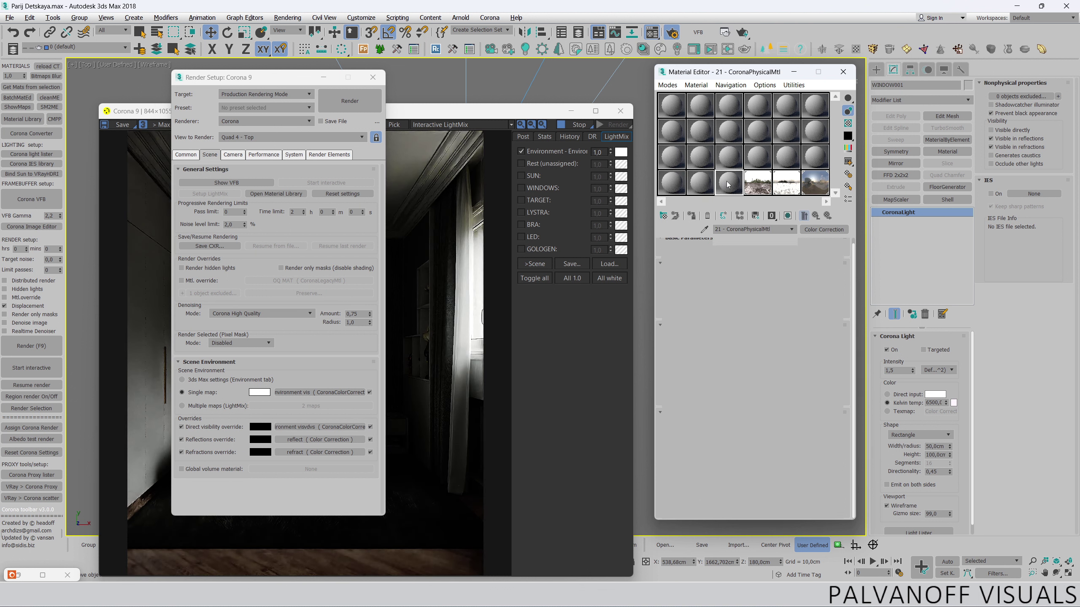
pyautogui.doubleClick(723, 230)
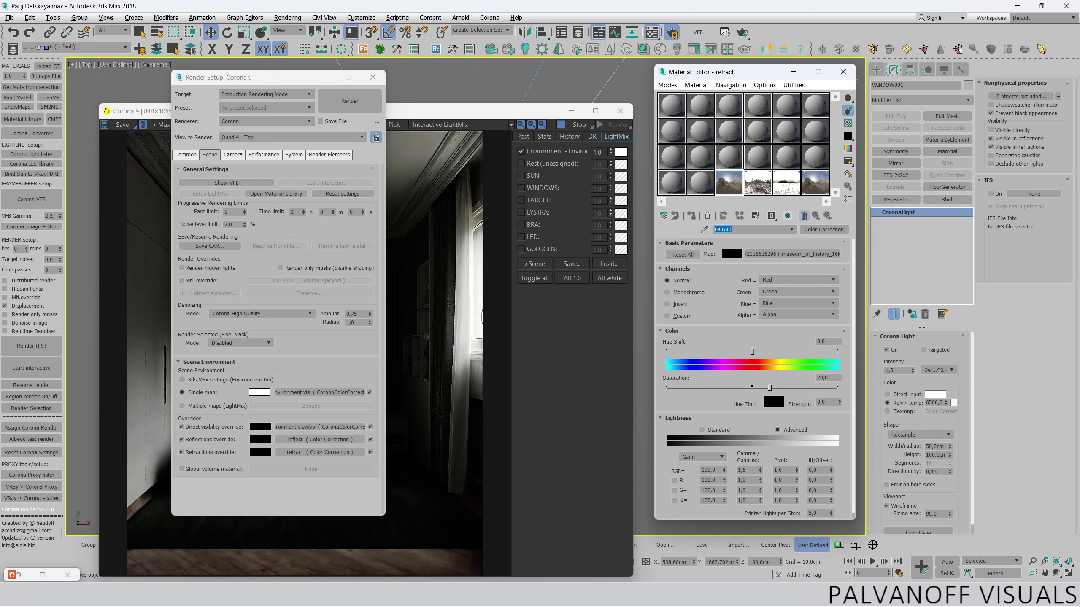
pyautogui.write('di')
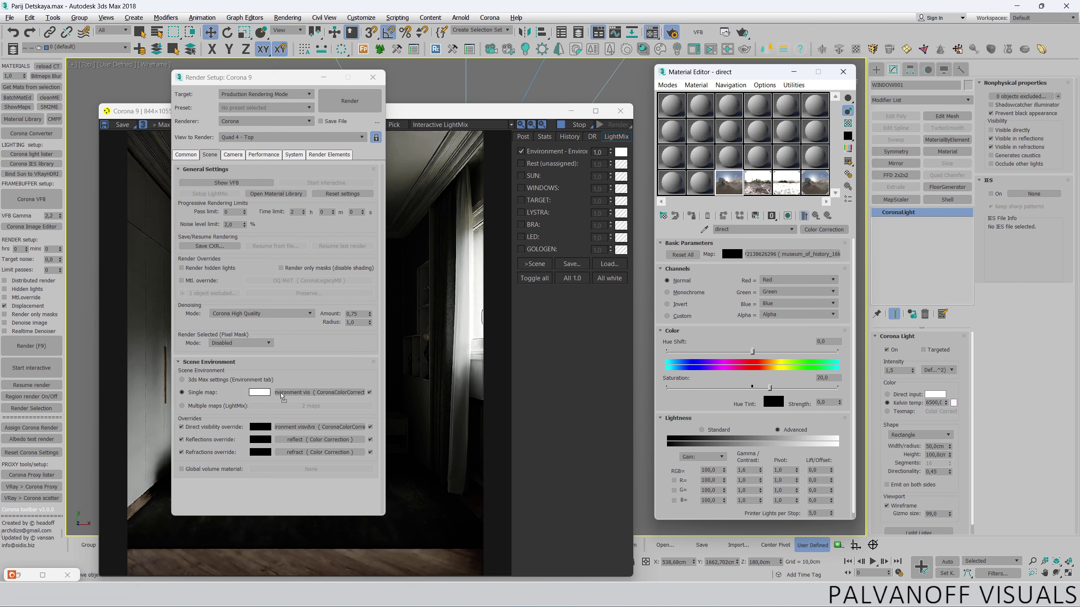
pyautogui.moveTo(281, 396); pyautogui.dragTo(283, 426)
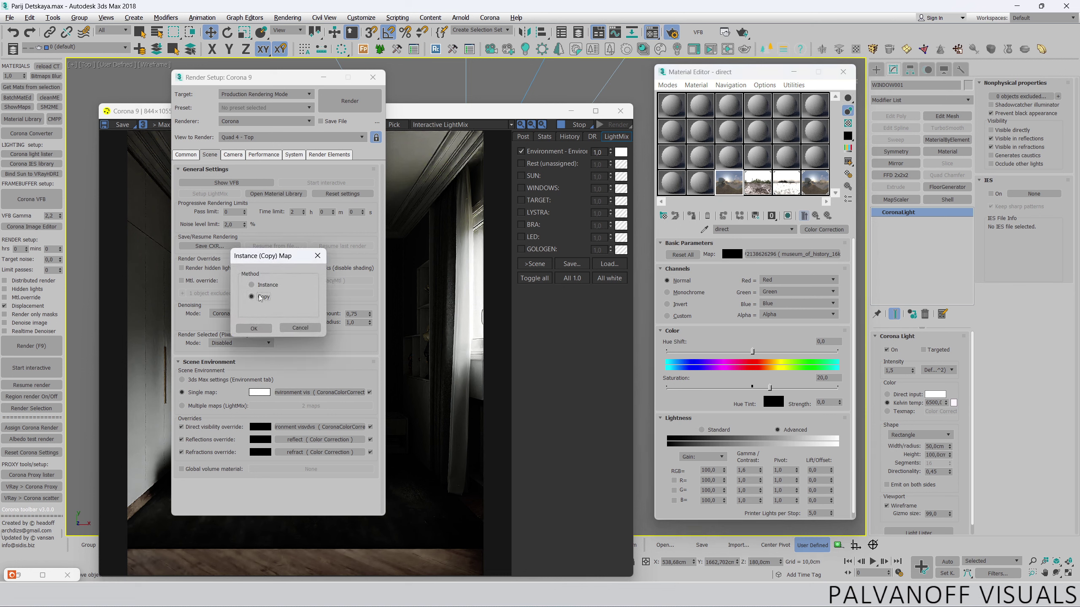
pyautogui.click(254, 329)
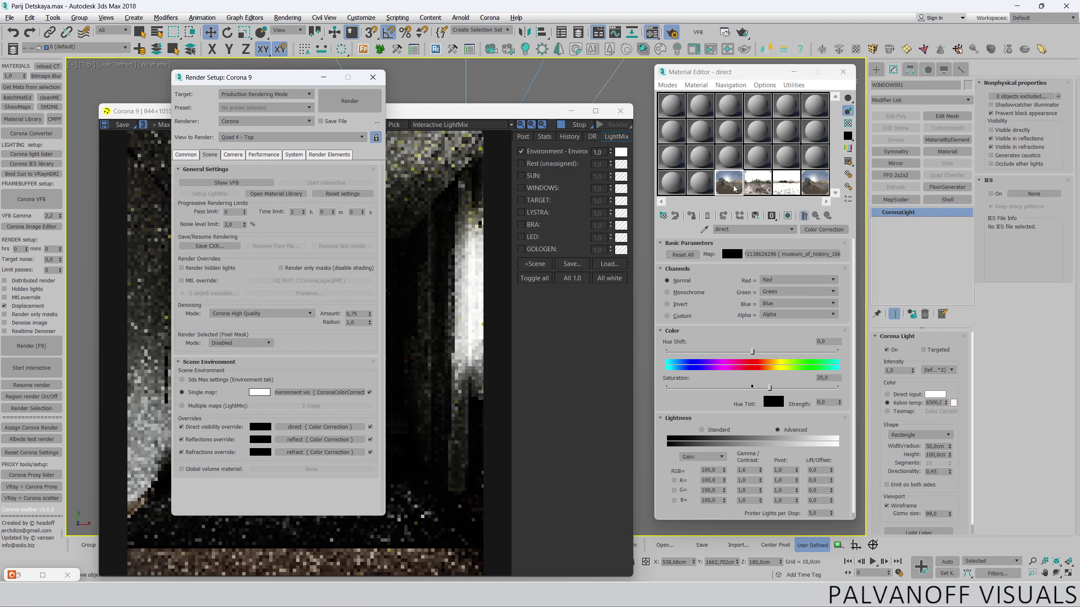
# - Name another copy 'GI' and apply it as a Copy to the single environment map
pyautogui.click(704, 187)
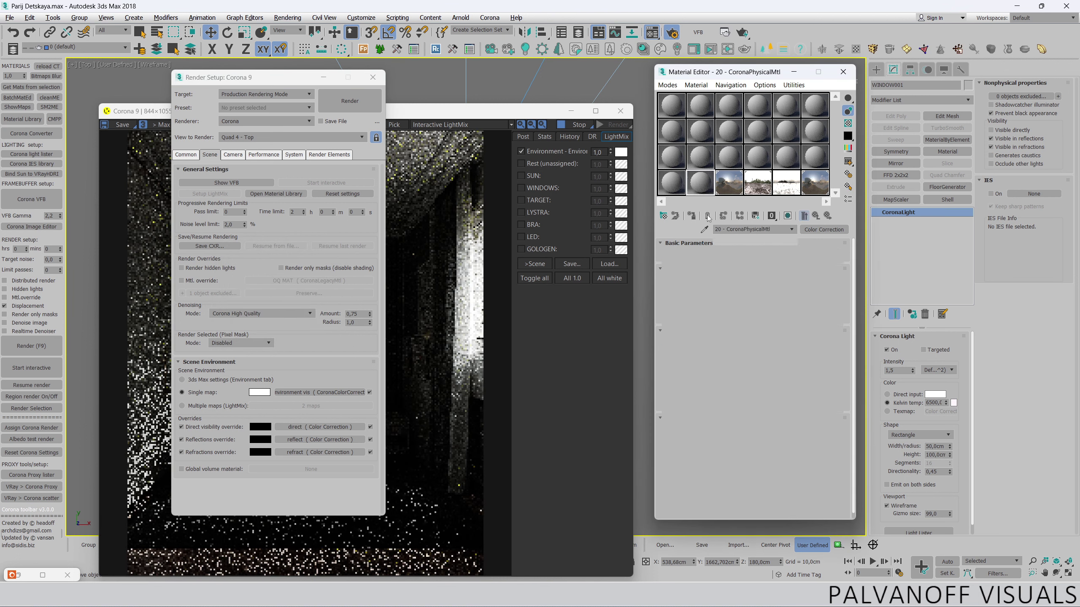
pyautogui.moveTo(745, 230); pyautogui.dragTo(706, 226)
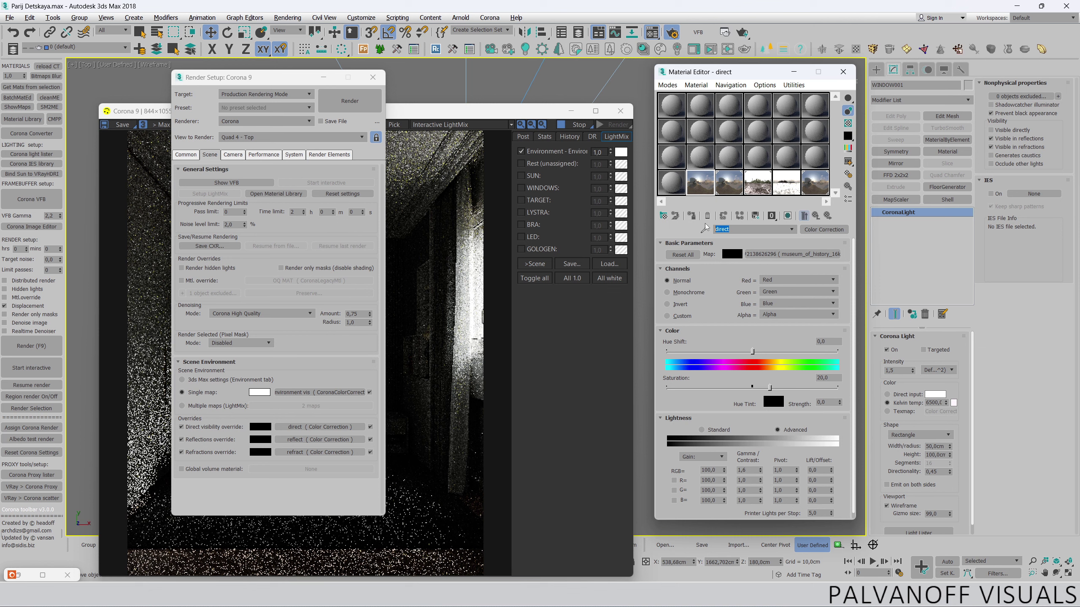
pyautogui.write('GI')
pyautogui.moveTo(728, 183); pyautogui.dragTo(283, 392)
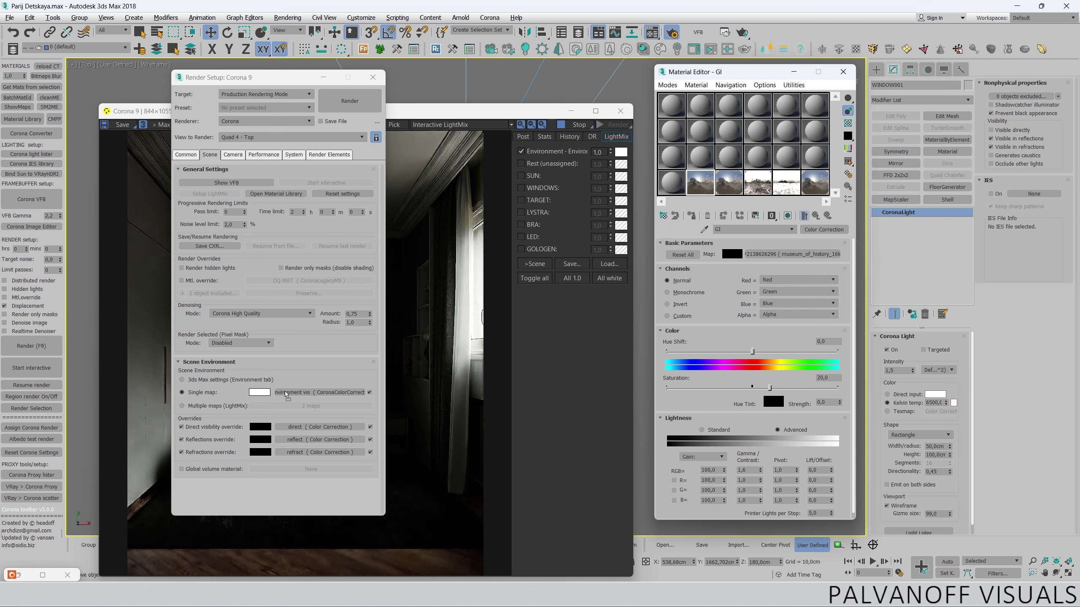
pyautogui.click(254, 328)
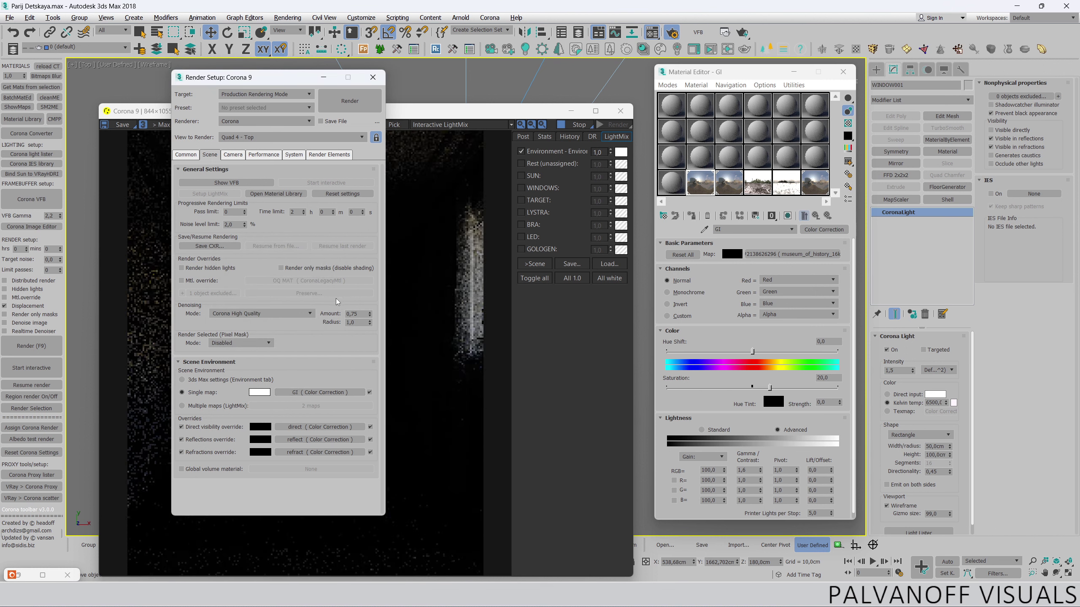
pyautogui.click(373, 77)
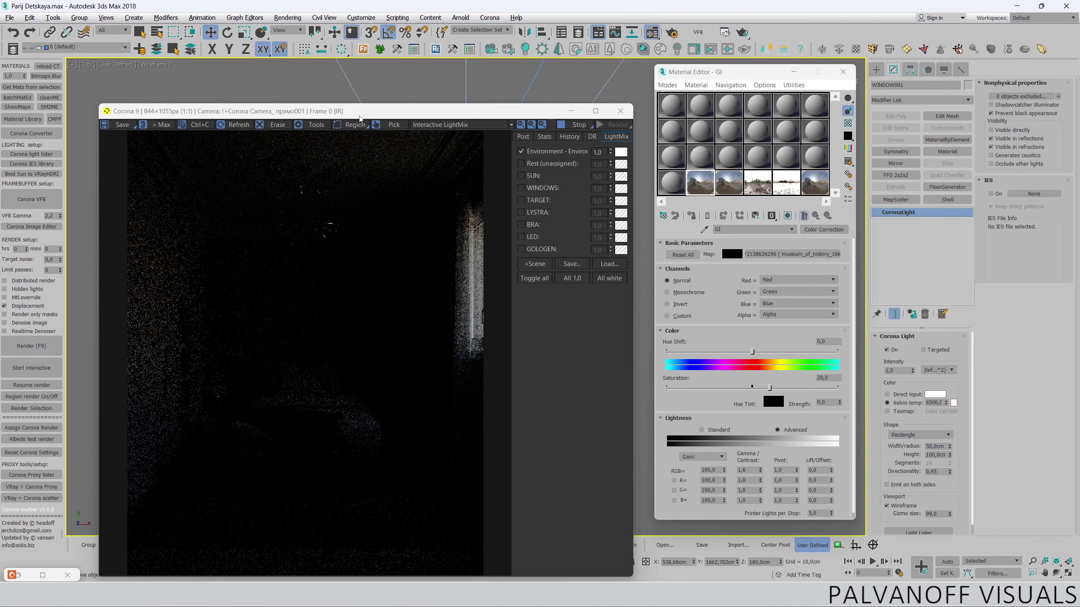
# - Set the GI Color Correction map's RGB gain to 500
pyautogui.moveTo(363, 111)
pyautogui.mouseDown()
pyautogui.moveTo(361, 44)
pyautogui.moveTo(346, 74)
pyautogui.mouseUp()
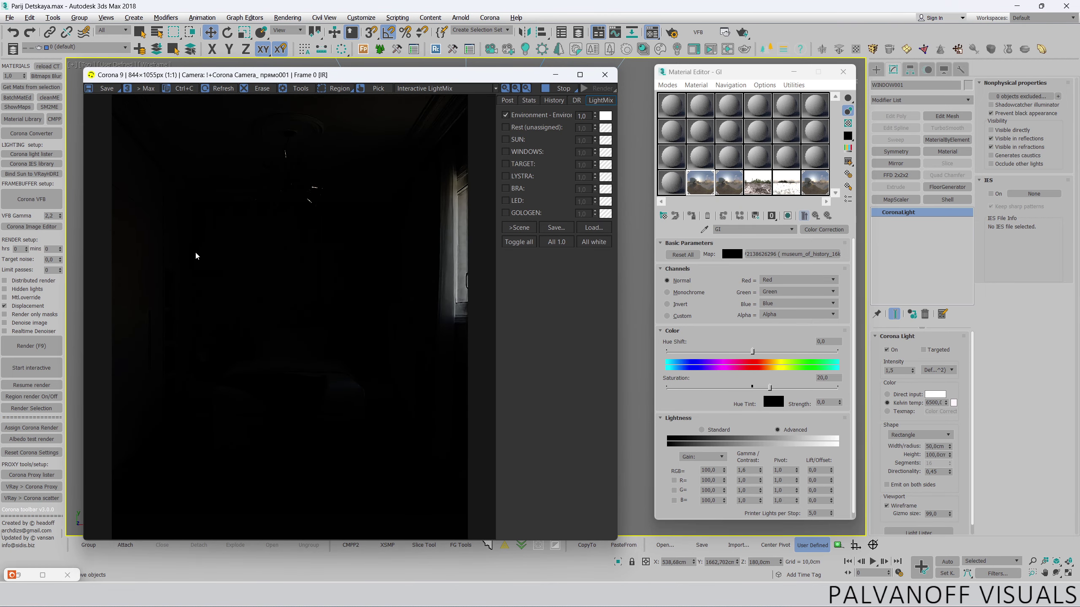
pyautogui.click(712, 470)
pyautogui.write('500')
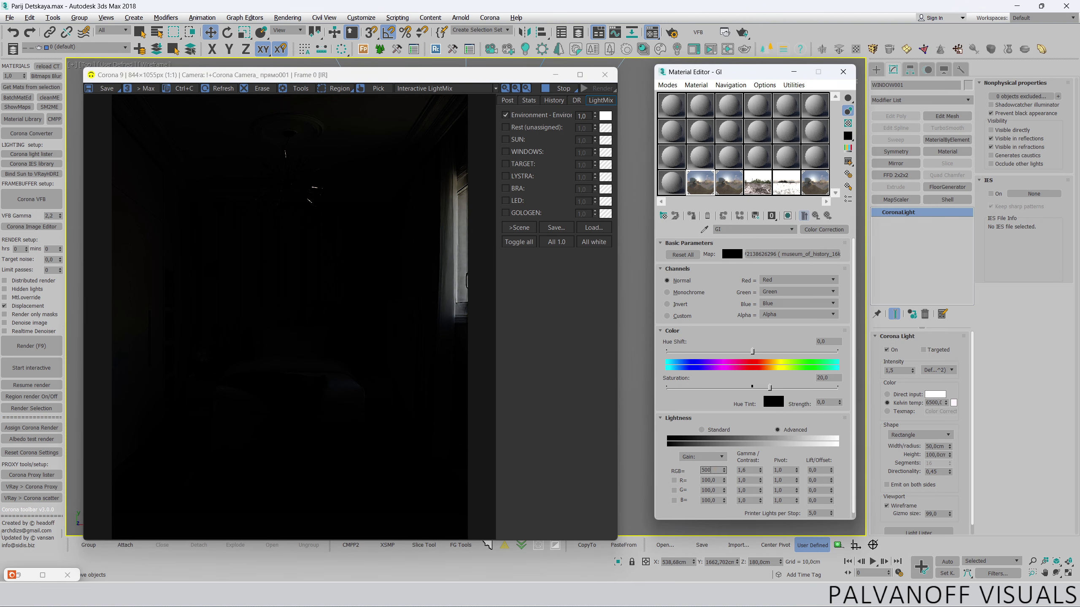
pyautogui.press('Return')
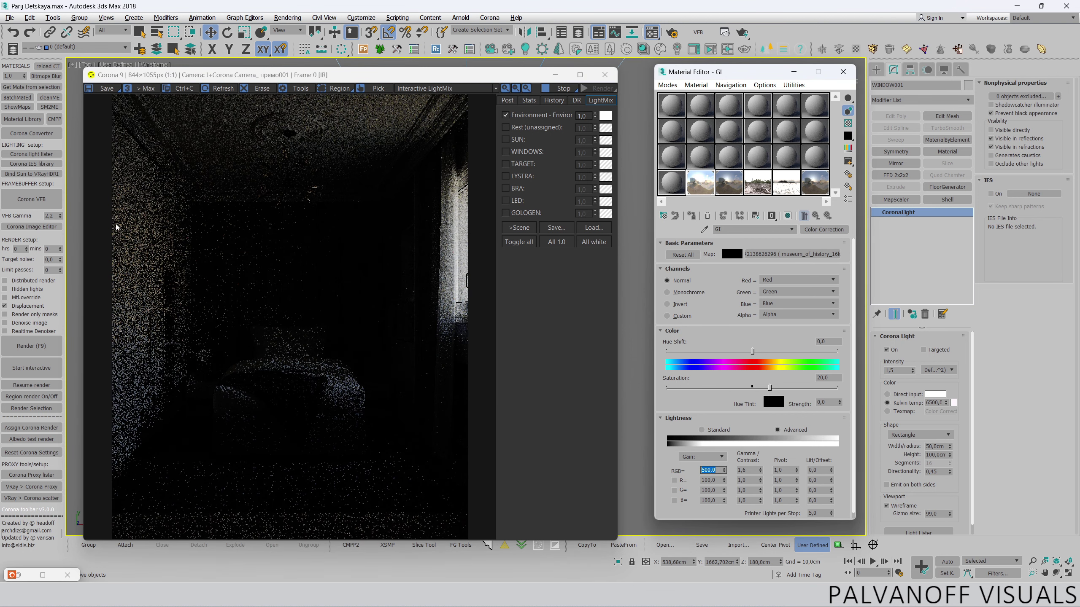
pyautogui.scroll(1, 116, 223)
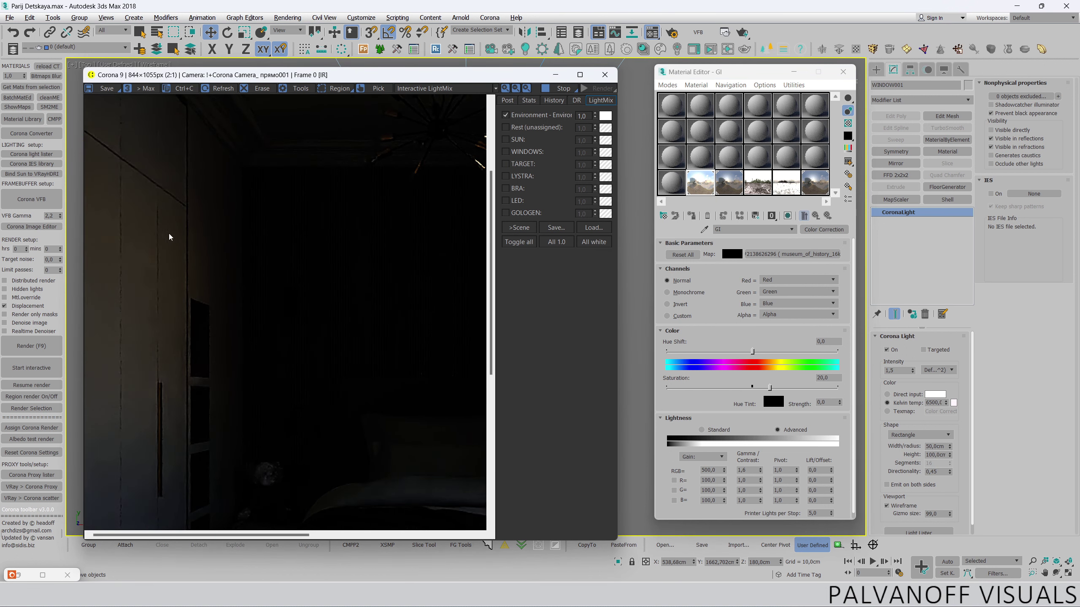
# - Preview the GI HDRI panorama beside the render, then close the preview
pyautogui.doubleClick(702, 190)
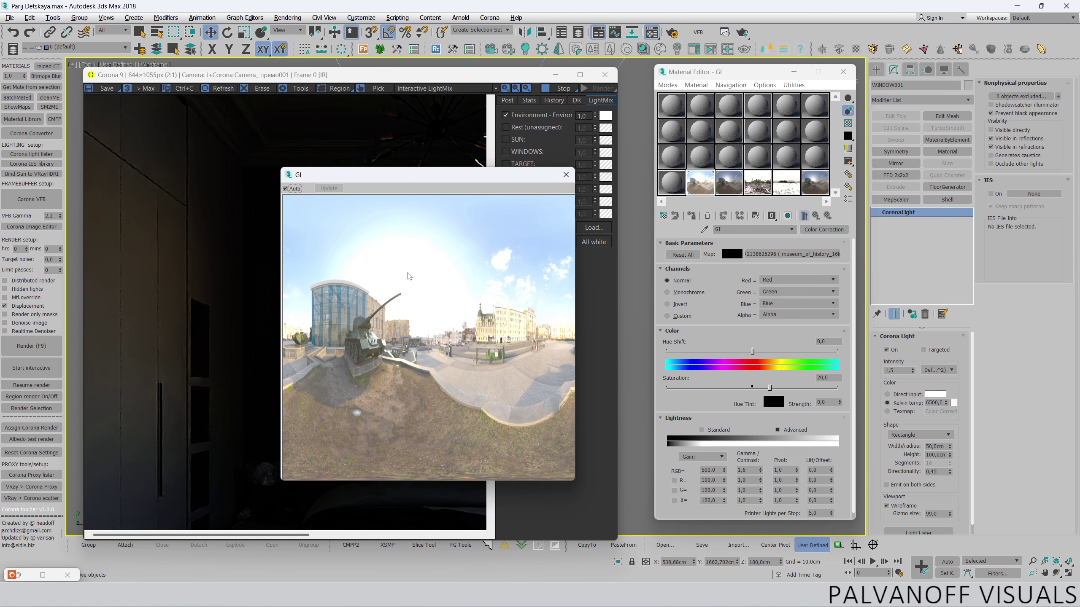
pyautogui.moveTo(545, 179); pyautogui.dragTo(781, 167)
pyautogui.click(218, 369)
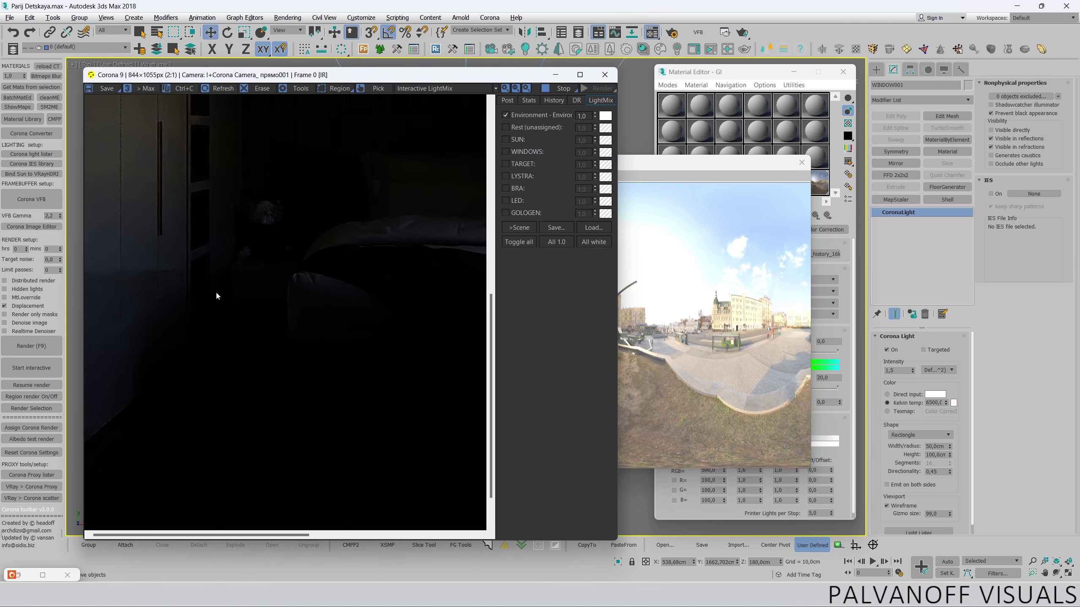
pyautogui.scroll(-1, 251, 339)
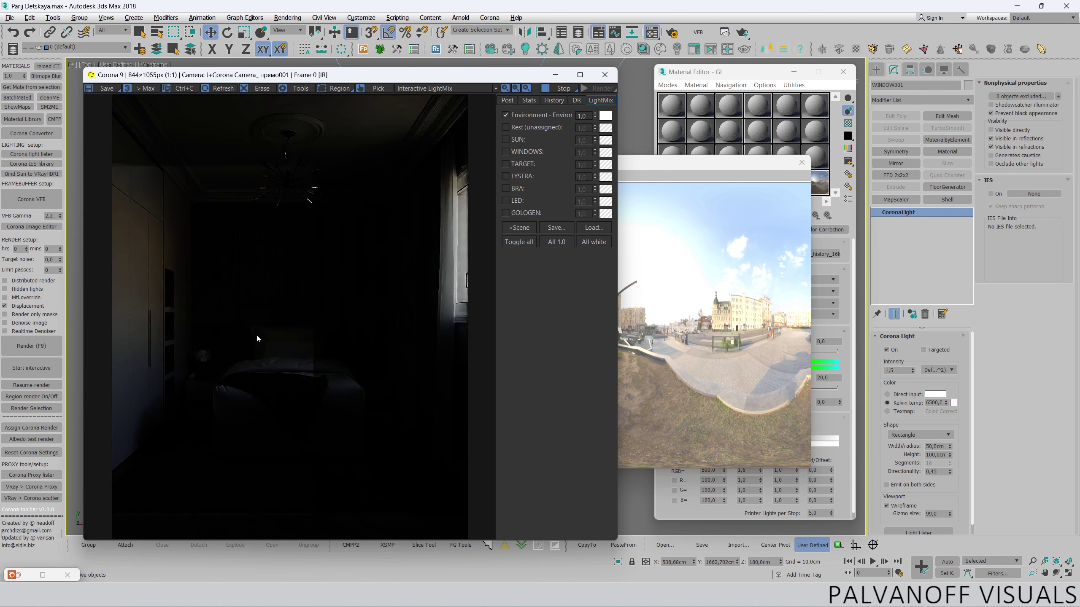
pyautogui.click(609, 173)
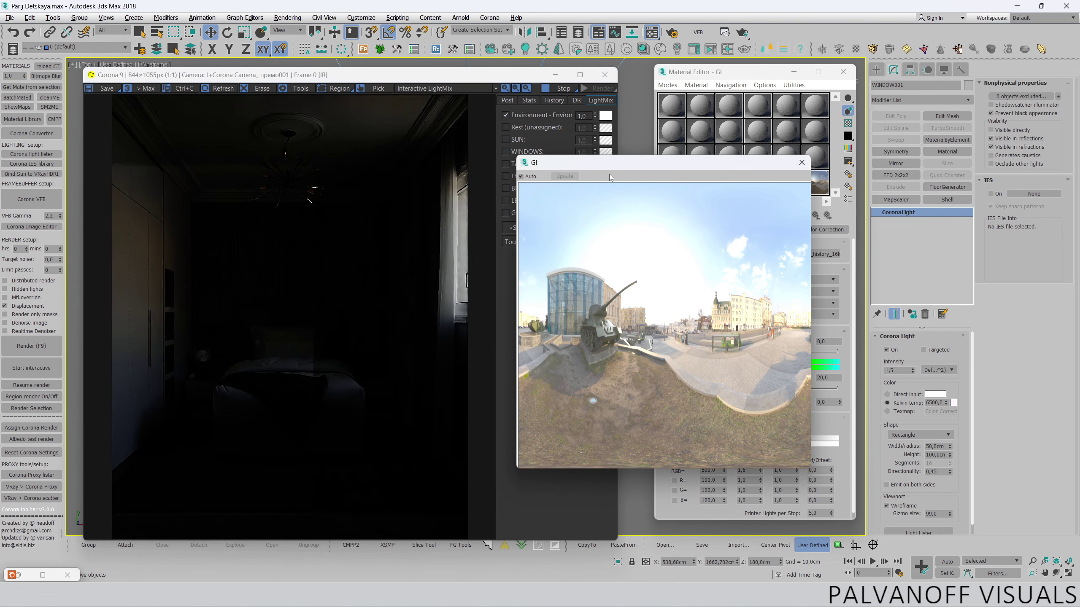
pyautogui.moveTo(604, 164); pyautogui.dragTo(449, 140)
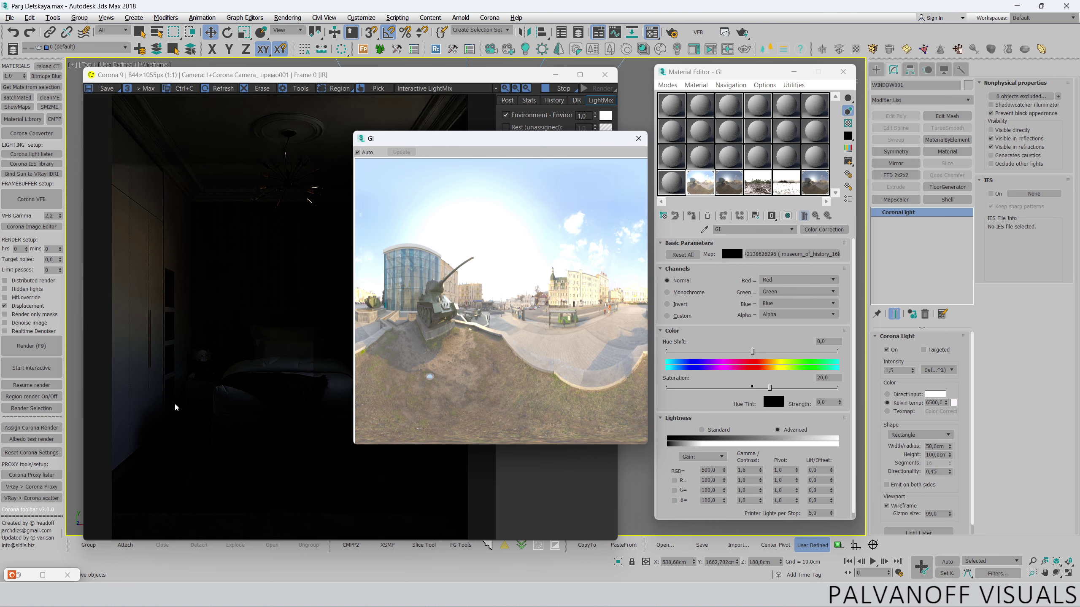
pyautogui.click(638, 138)
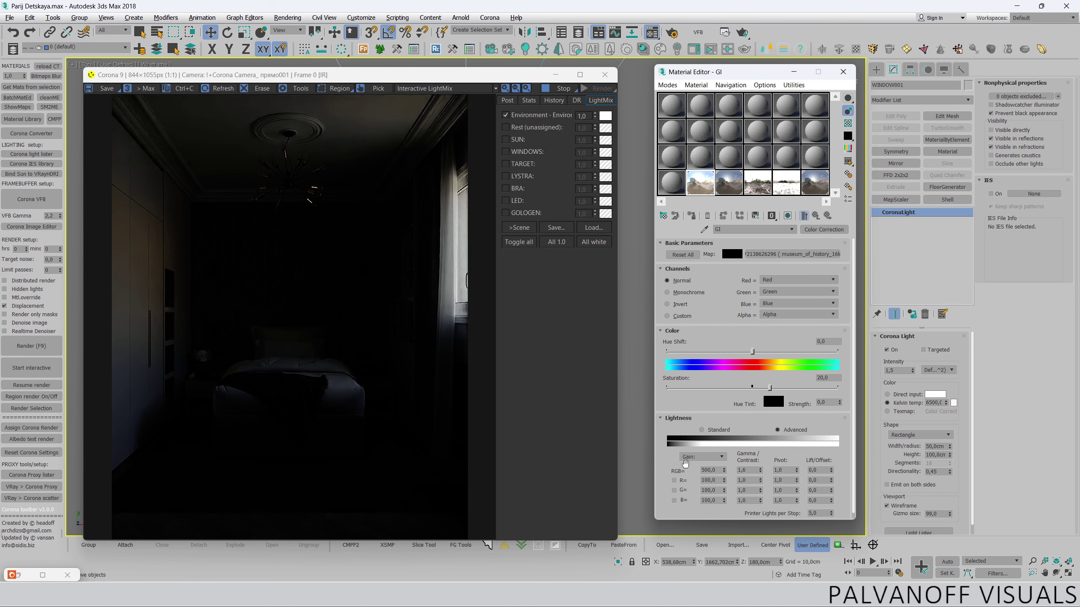
pyautogui.write('50')
# - Raise the GI map's RGB gain to 1000
pyautogui.doubleClick(707, 470)
pyautogui.write('1000')
pyautogui.press('Return')
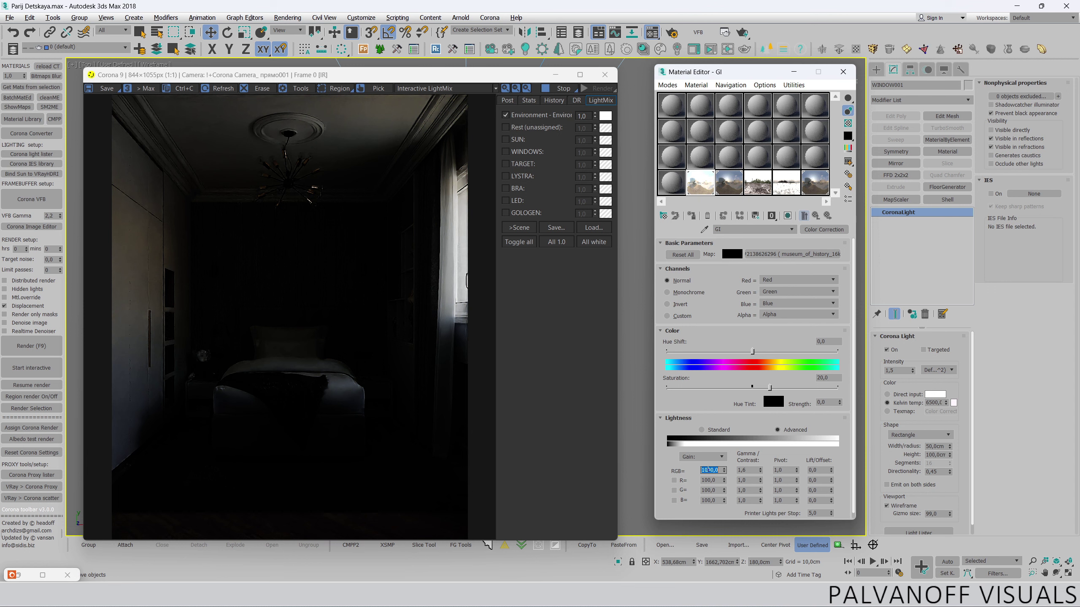
# - Desaturate the GI map to a saturation of -25,0
pyautogui.moveTo(769, 387); pyautogui.dragTo(737, 388)
pyautogui.doubleClick(826, 378)
pyautogui.write('-25')
pyautogui.press('Return')
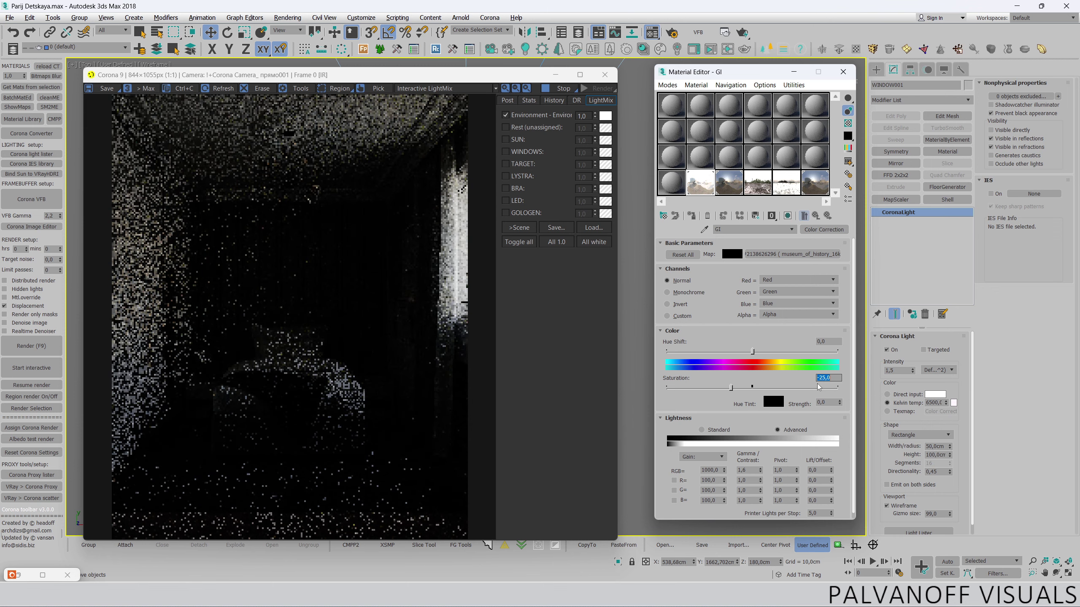
pyautogui.scroll(2, 116, 434)
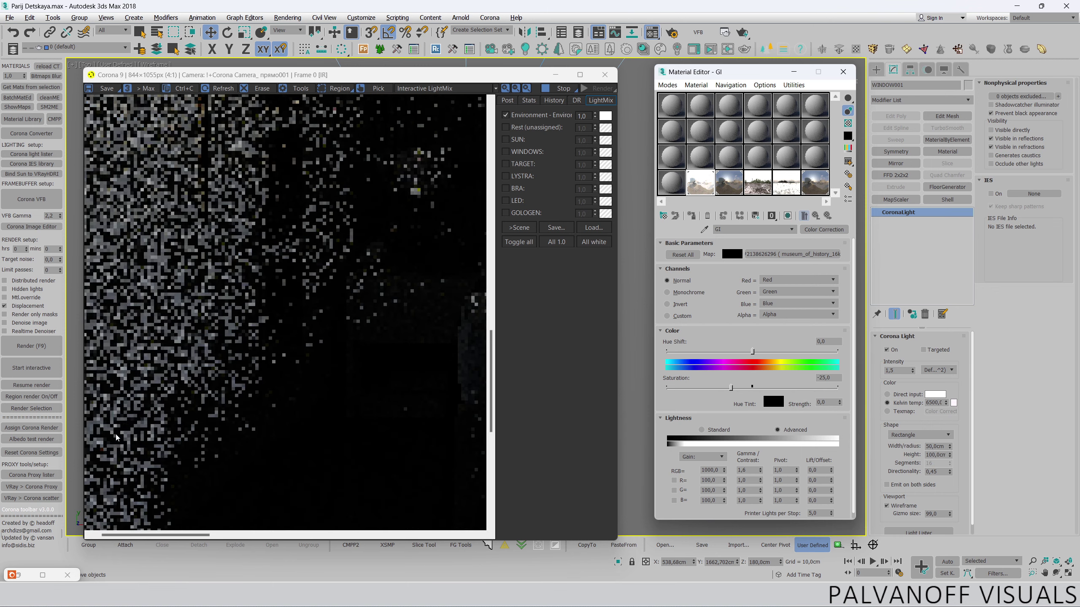
pyautogui.scroll(-2, 129, 405)
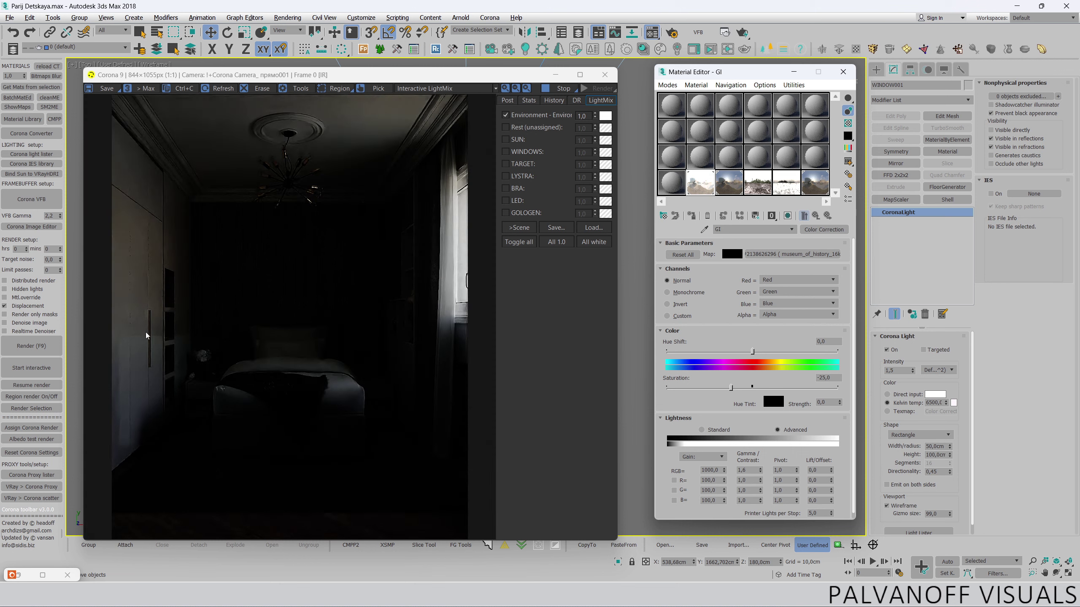
pyautogui.scroll(1, 140, 264)
pyautogui.scroll(1, 146, 210)
pyautogui.scroll(-1, 147, 211)
pyautogui.scroll(-1, 173, 235)
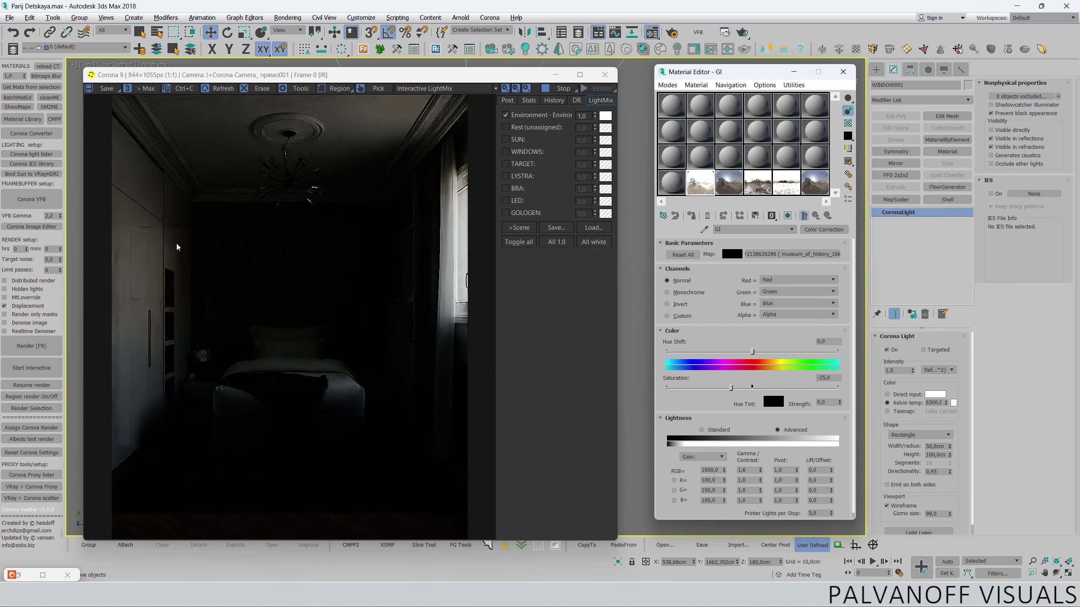
# - Turn the WINDOWS light group back on and set WINDOW001 intensity to 1,0
pyautogui.click(506, 153)
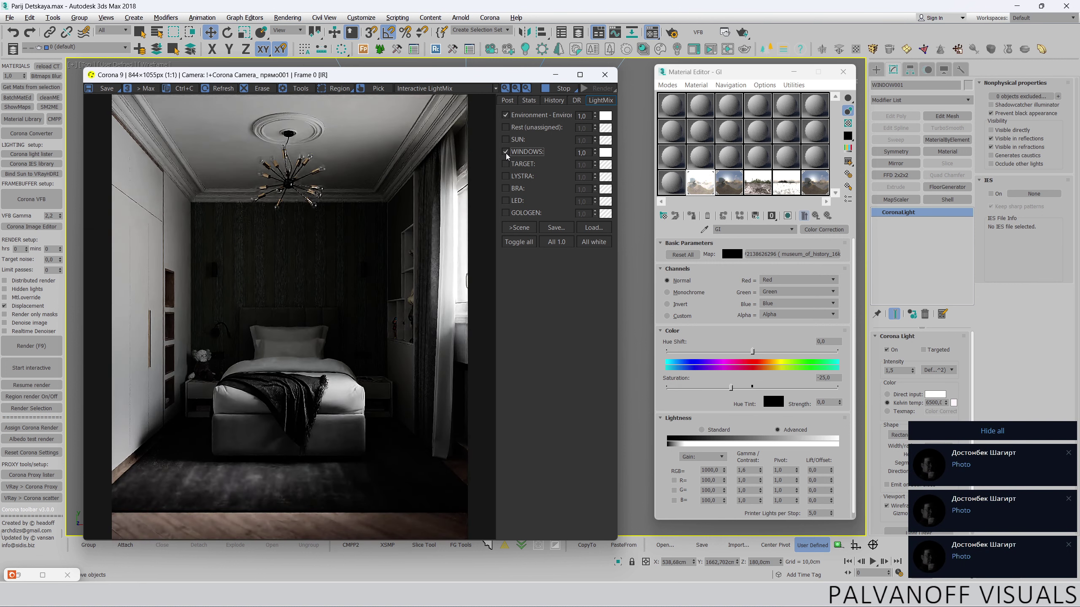
pyautogui.moveTo(453, 75); pyautogui.dragTo(456, 376)
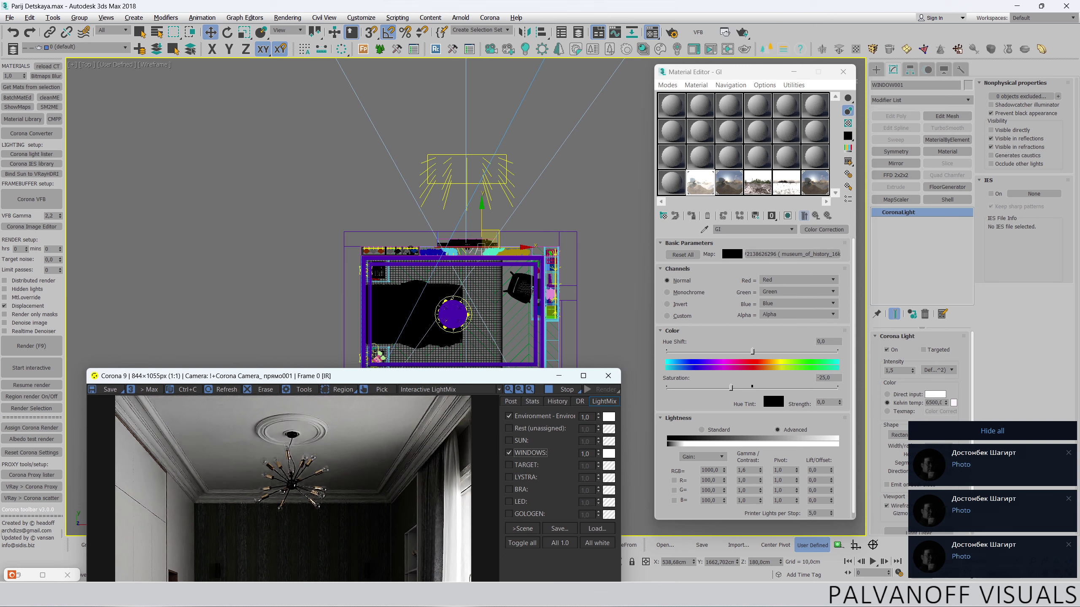
pyautogui.scroll(3, 483, 248)
pyautogui.moveTo(272, 376); pyautogui.dragTo(242, 92)
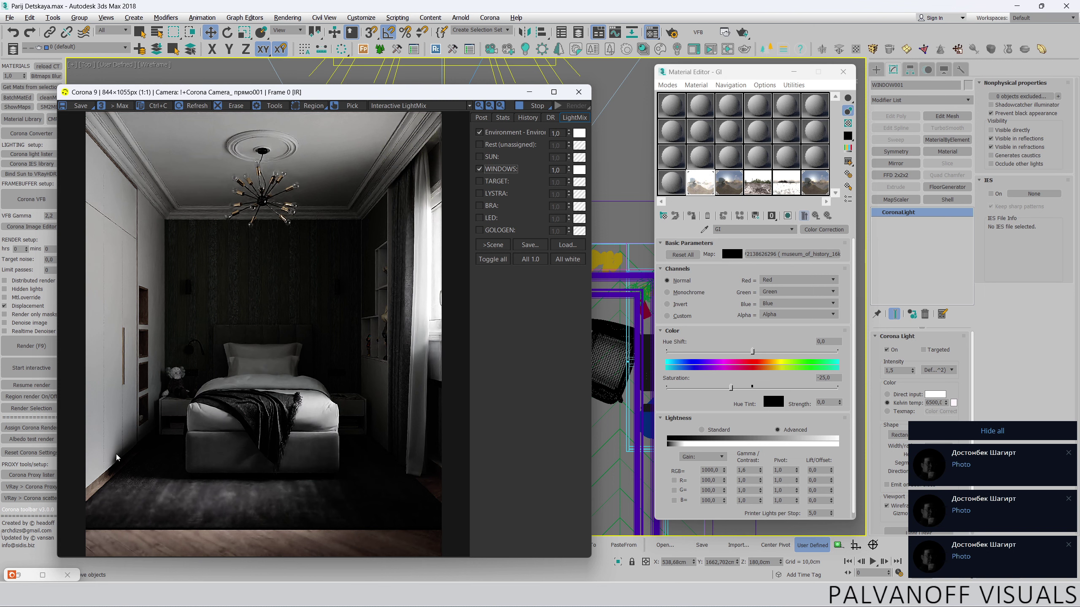
pyautogui.moveTo(358, 92); pyautogui.dragTo(370, 127)
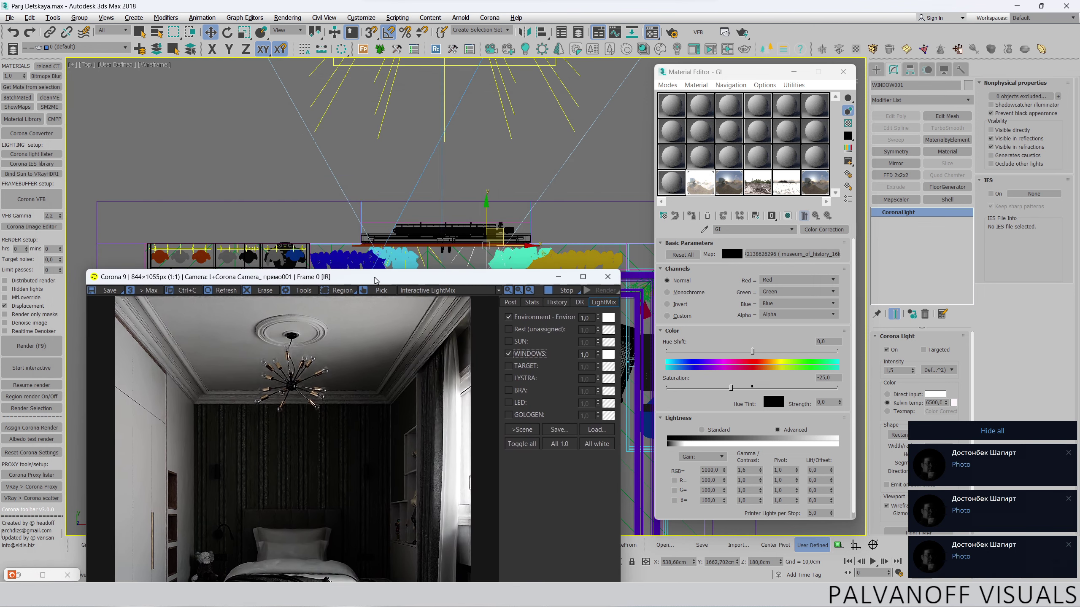
pyautogui.doubleClick(893, 371)
pyautogui.write('1')
pyautogui.press('Return')
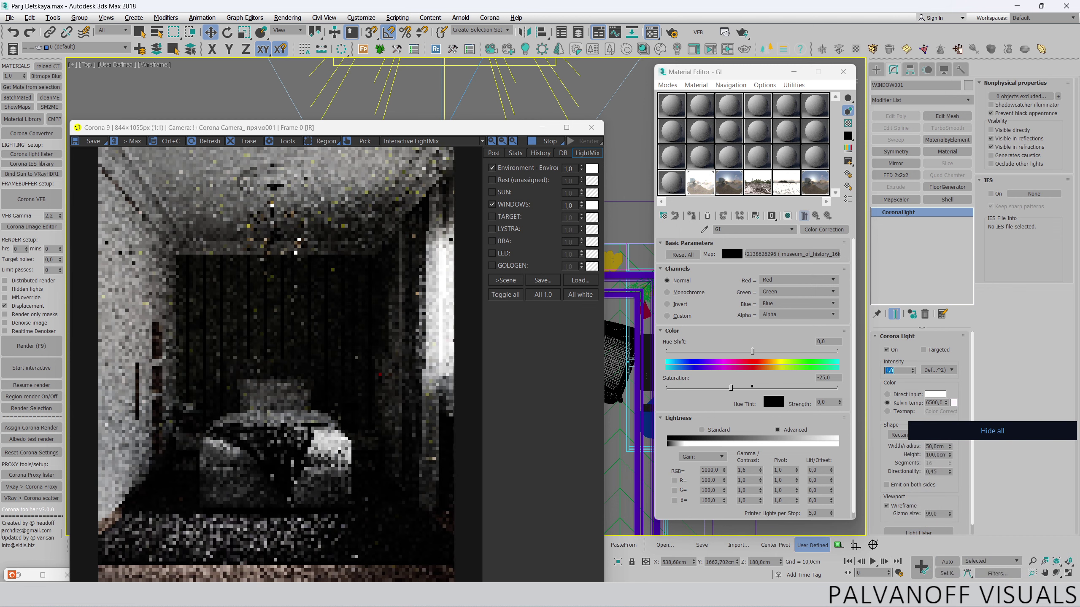
# - Select the _WINDOW OUTSIDE light and set its intensity to 3,0
pyautogui.moveTo(448, 128); pyautogui.dragTo(444, 210)
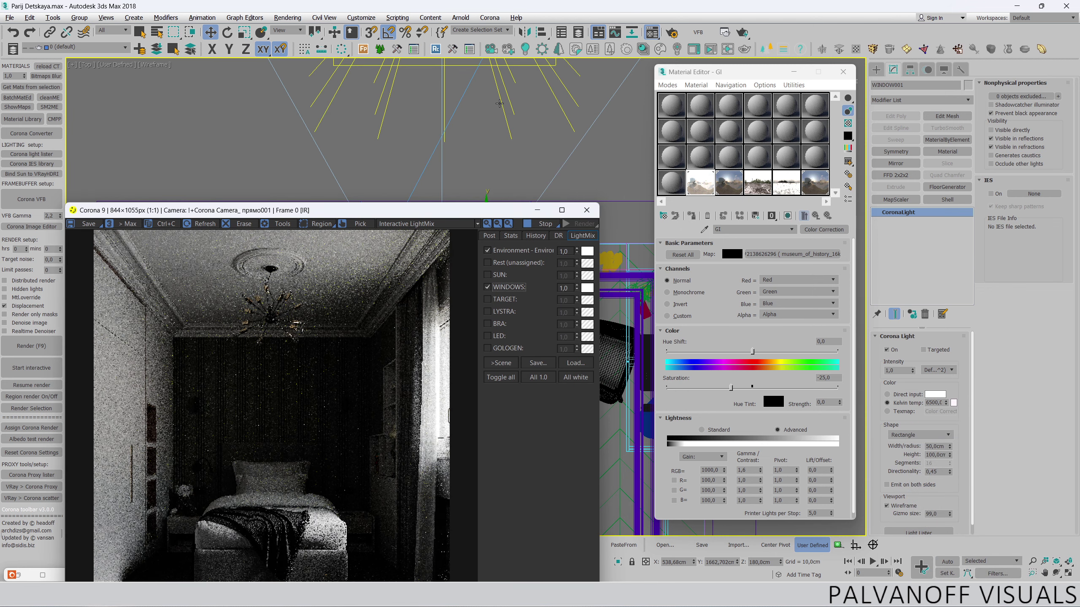
pyautogui.click(461, 68)
pyautogui.click(460, 68)
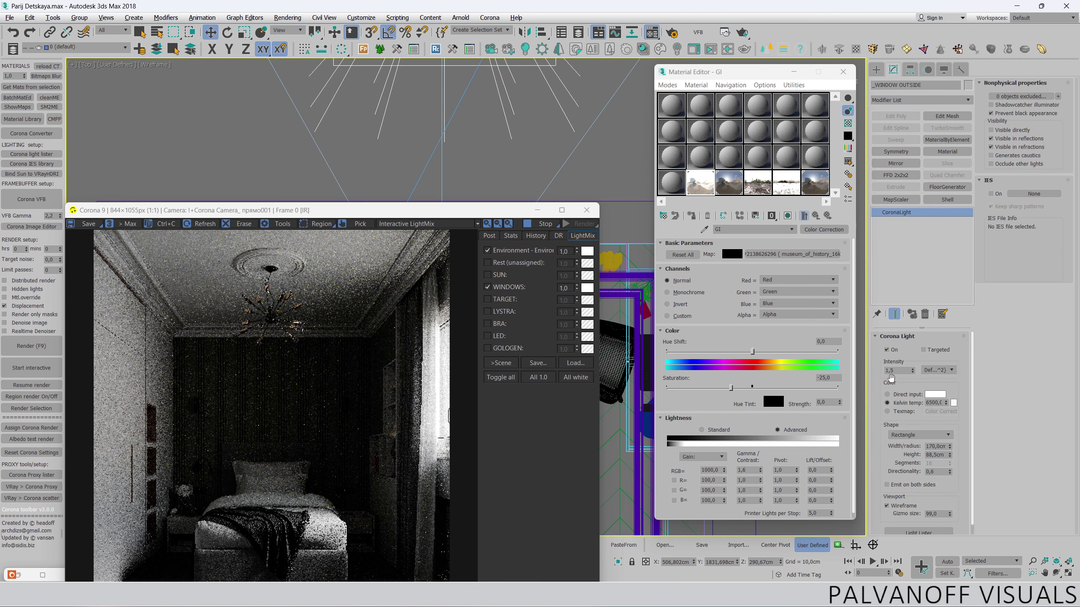
pyautogui.doubleClick(893, 371)
pyautogui.write('3')
pyautogui.press('Return')
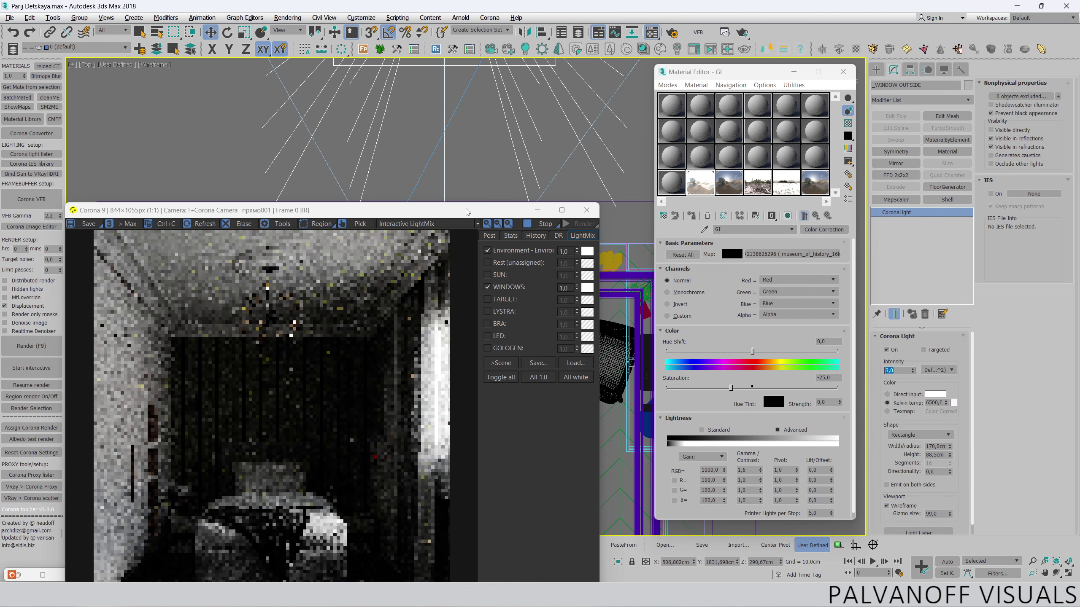
pyautogui.moveTo(467, 211); pyautogui.dragTo(464, 110)
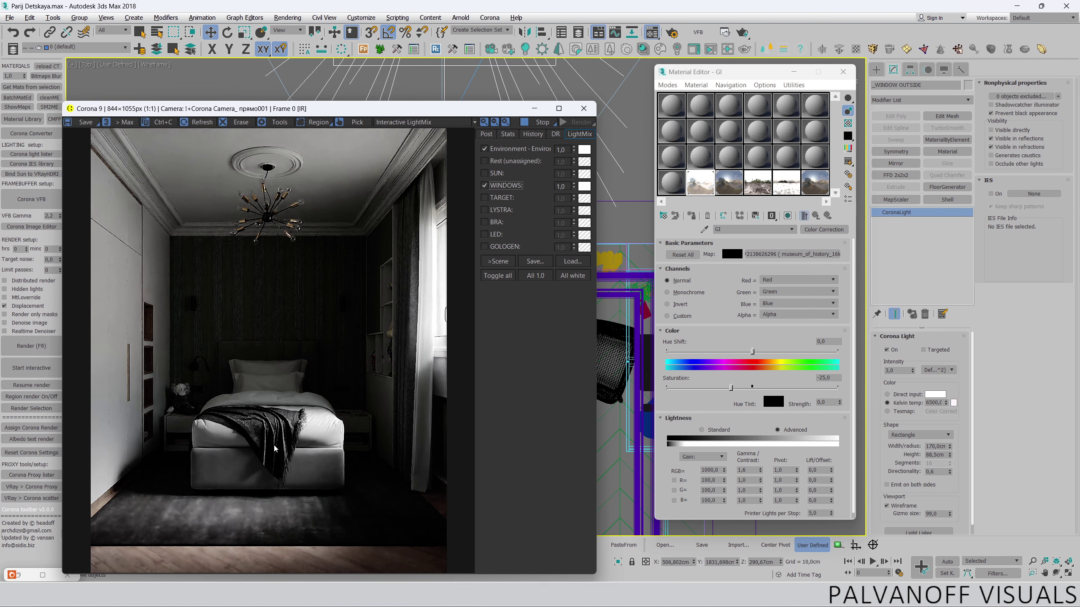
pyautogui.scroll(2, 275, 449)
pyautogui.scroll(1, 287, 393)
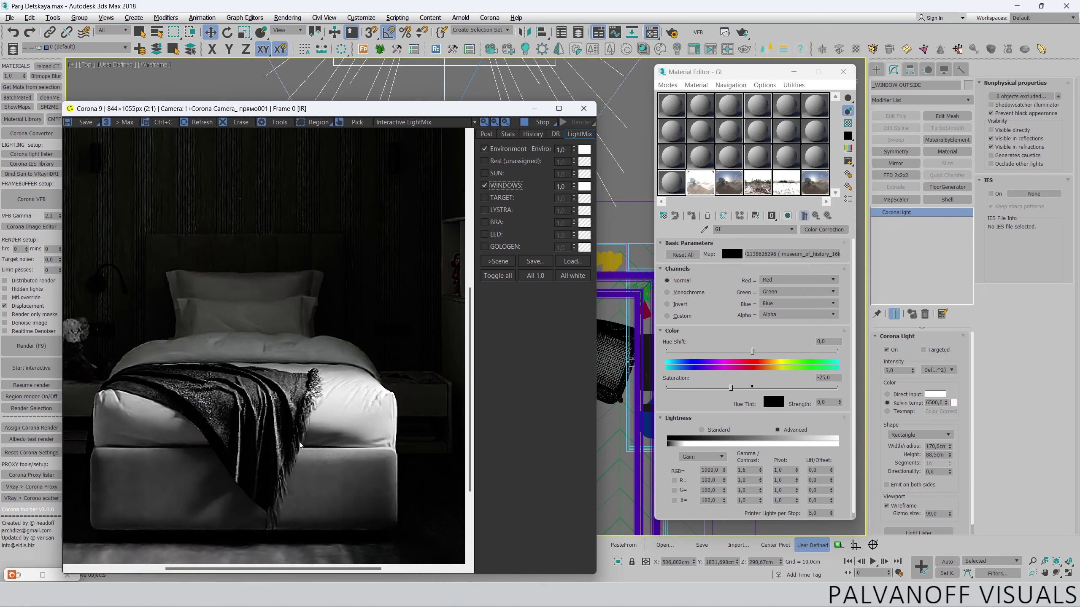
pyautogui.moveTo(211, 441); pyautogui.dragTo(273, 355)
pyautogui.scroll(-1, 273, 355)
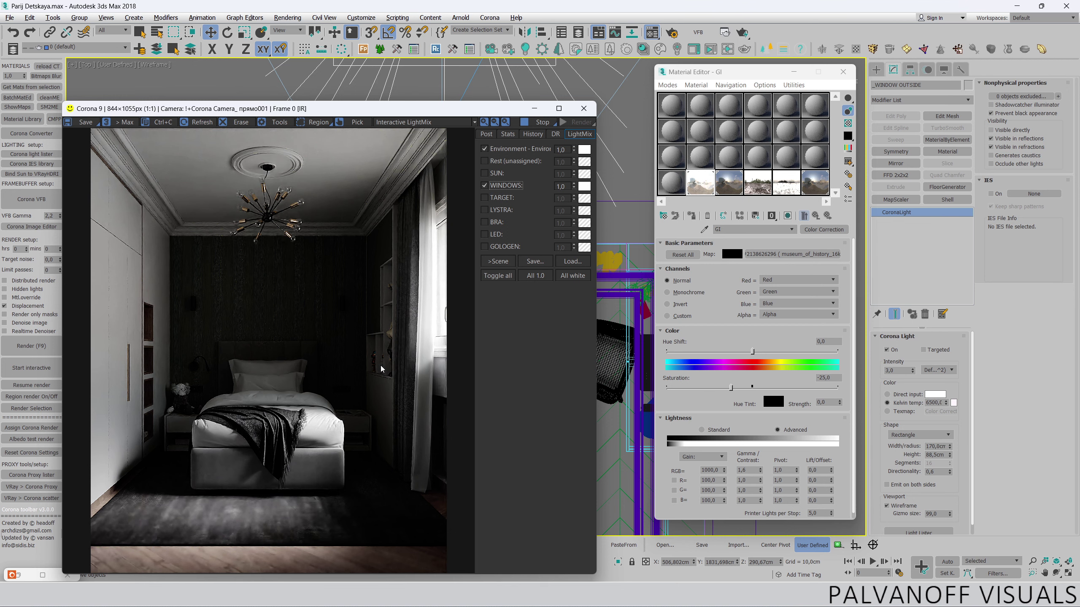
pyautogui.moveTo(348, 108); pyautogui.dragTo(354, 75)
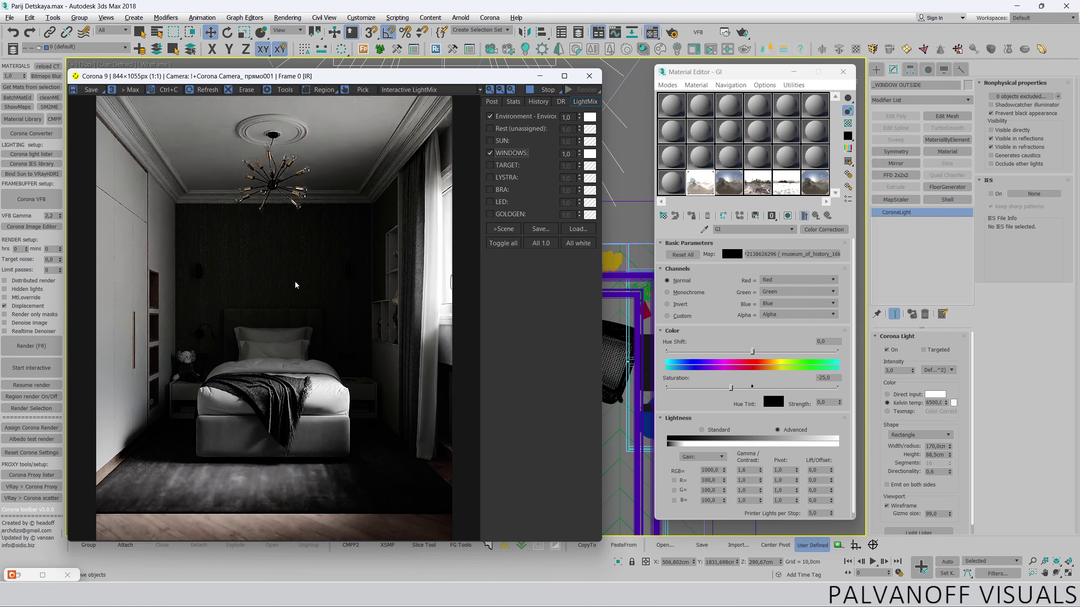
pyautogui.scroll(3, 144, 361)
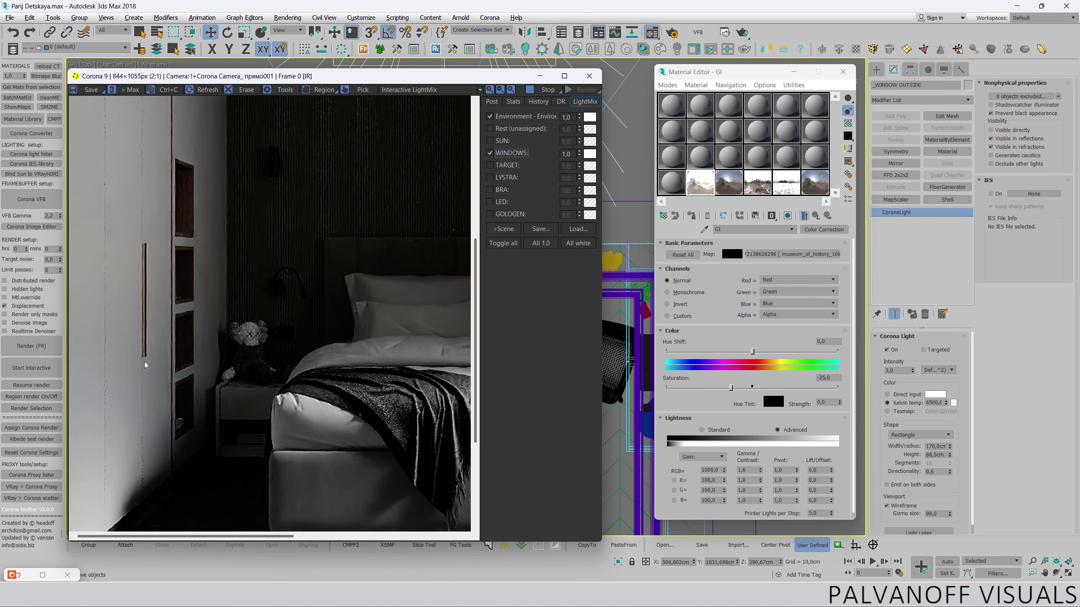
pyautogui.scroll(-3, 150, 357)
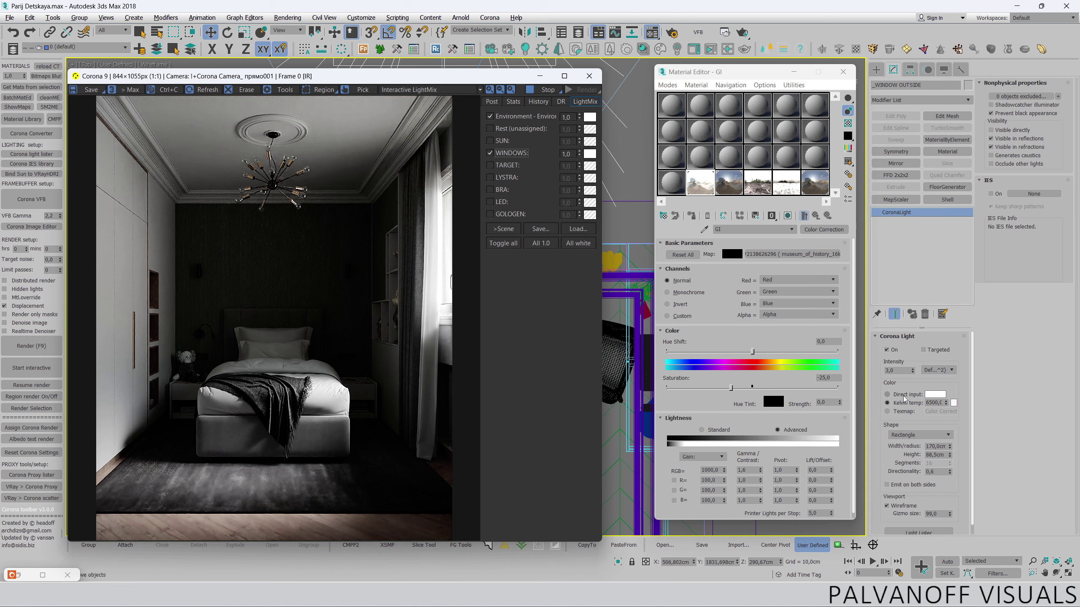
# - Set the _WINDOW OUTSIDE light's Kelvin temperature to 7000
pyautogui.doubleClick(933, 403)
pyautogui.write('7000')
pyautogui.press('Return')
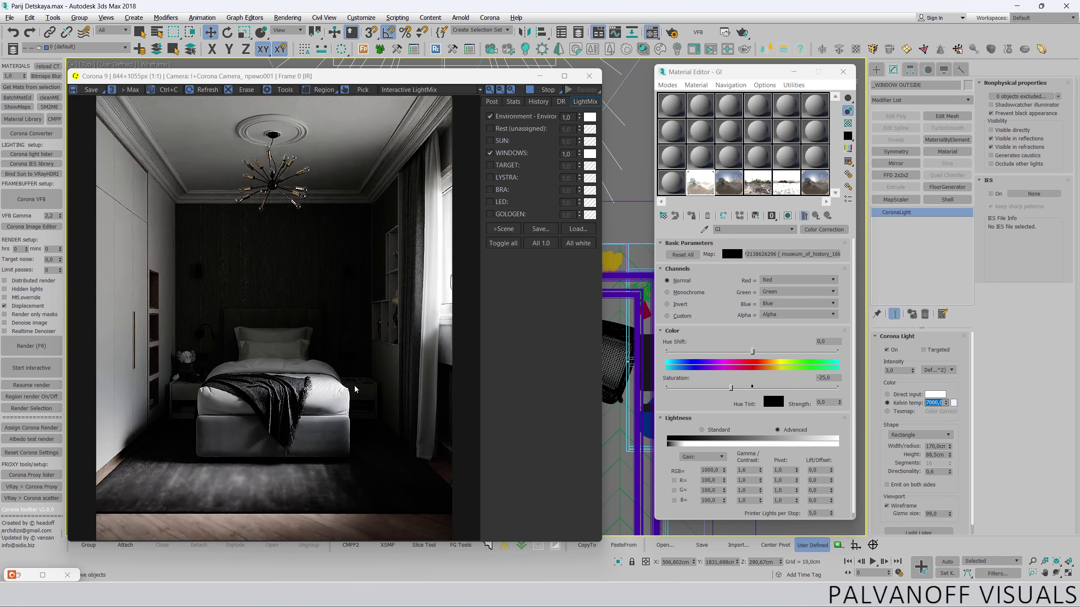
pyautogui.scroll(-1, 635, 207)
pyautogui.scroll(-1, 635, 207)
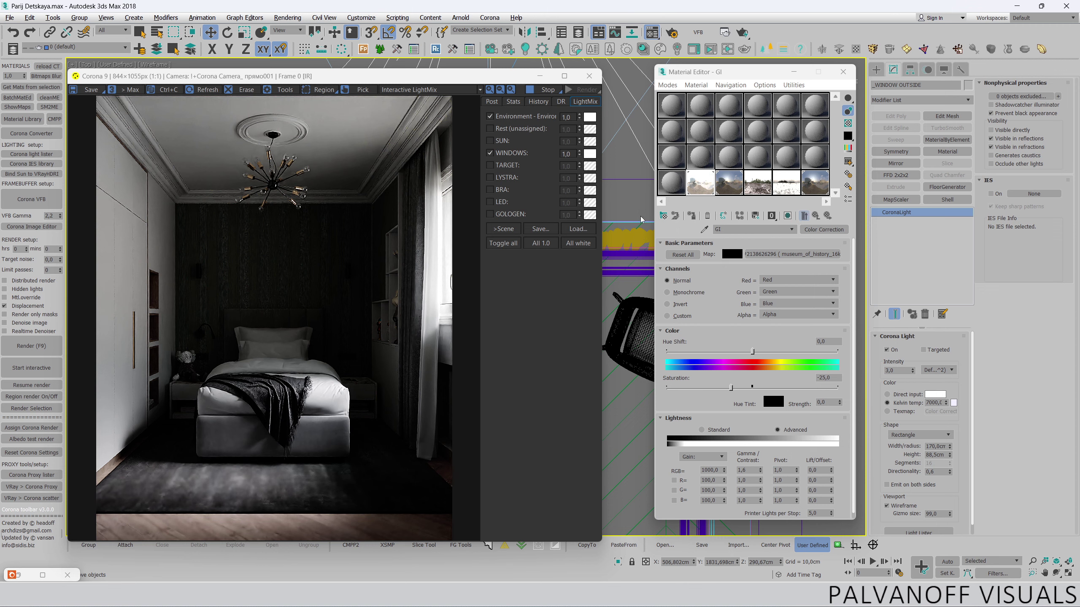
pyautogui.scroll(-1, 636, 208)
pyautogui.scroll(-2, 635, 207)
# - Select WINDOW001 and set its Kelvin temperature to 7000 as well
pyautogui.moveTo(340, 75); pyautogui.dragTo(252, 80)
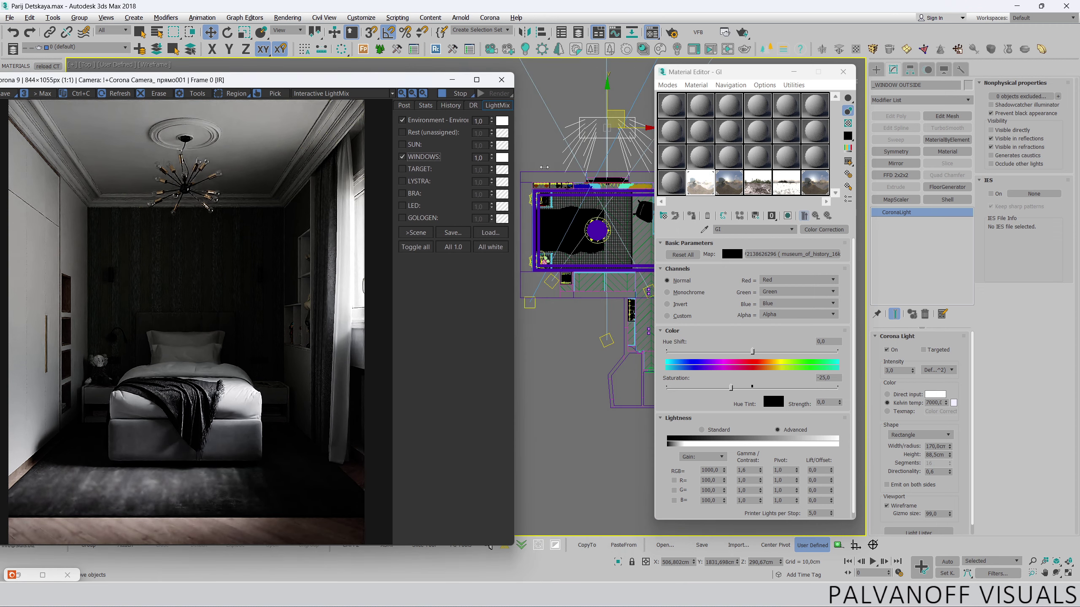
pyautogui.scroll(2, 560, 222)
pyautogui.scroll(2, 560, 221)
pyautogui.click(559, 222)
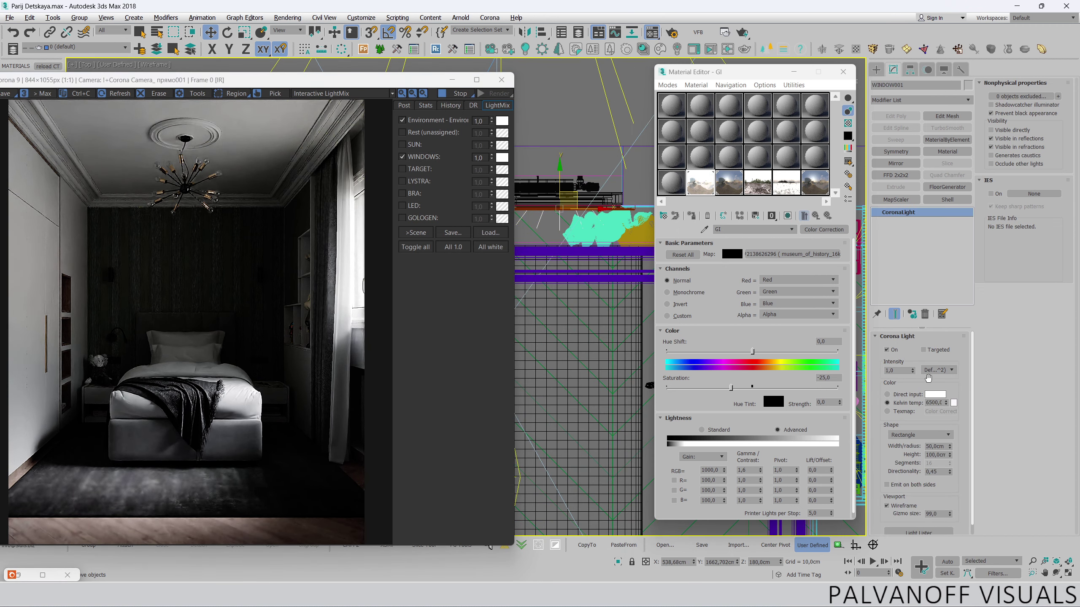
pyautogui.write('00')
pyautogui.press('Return')
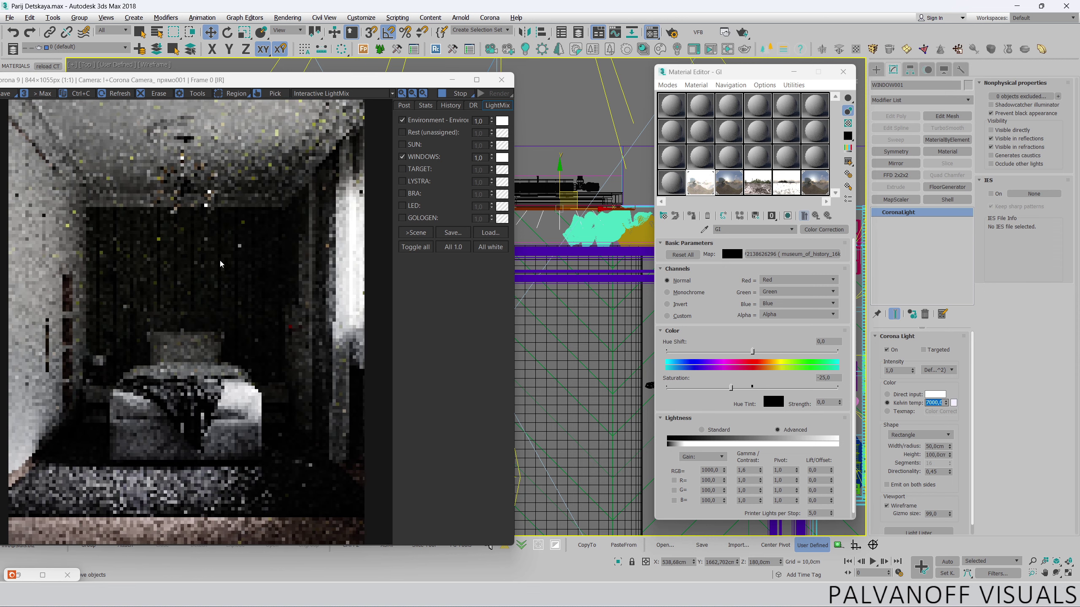
pyautogui.moveTo(193, 83); pyautogui.dragTo(251, 80)
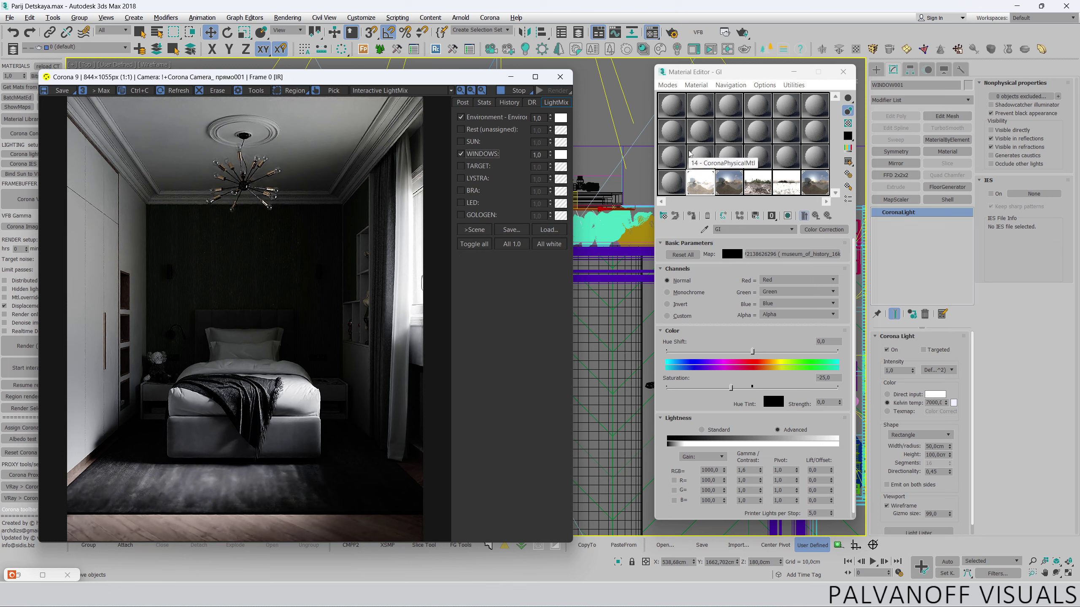
# - Turn on the SUN LightMix layer and toggle it to compare the sunlit bedroom
pyautogui.click(460, 143)
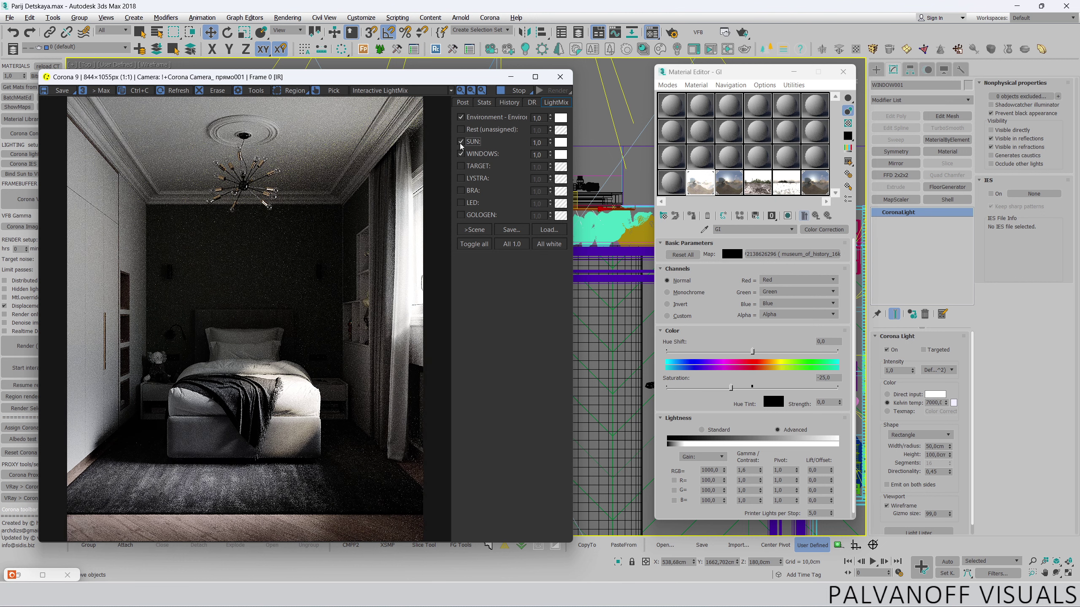
pyautogui.scroll(1, 292, 417)
pyautogui.scroll(1, 254, 419)
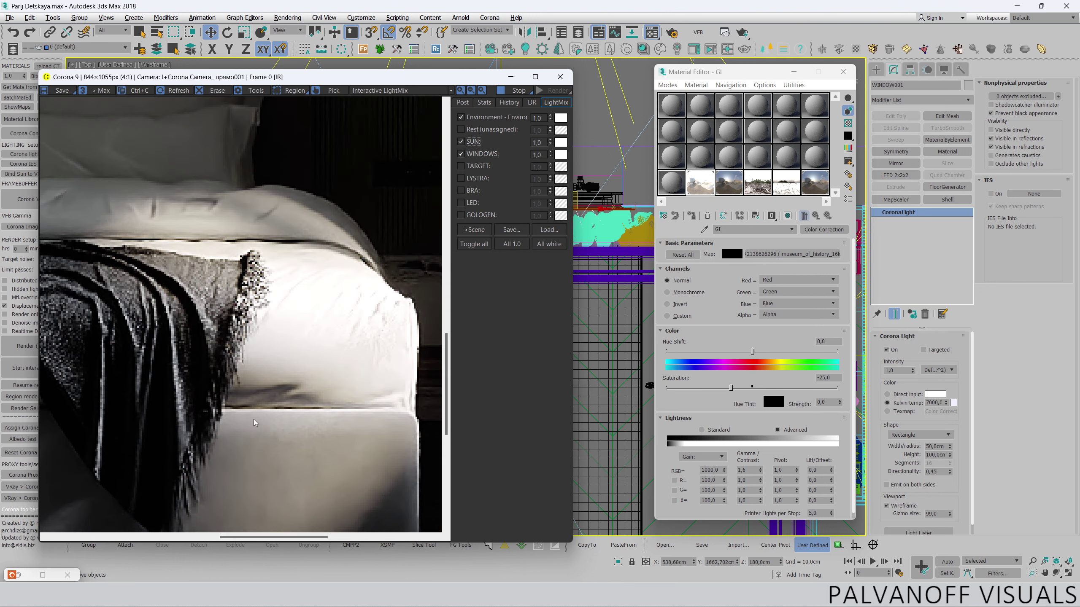
pyautogui.scroll(-2, 253, 419)
pyautogui.scroll(2, 275, 353)
pyautogui.scroll(-2, 288, 409)
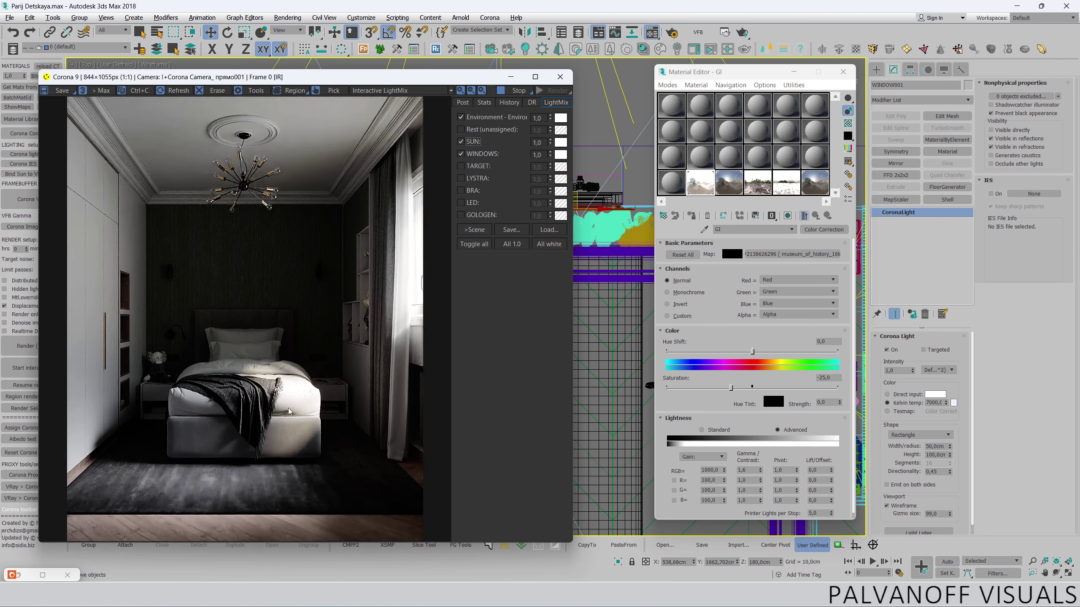
pyautogui.doubleClick(466, 143)
# - Toggle the TARGET LightMix layer on and off to compare its effect on the bedroom render
pyautogui.click(467, 166)
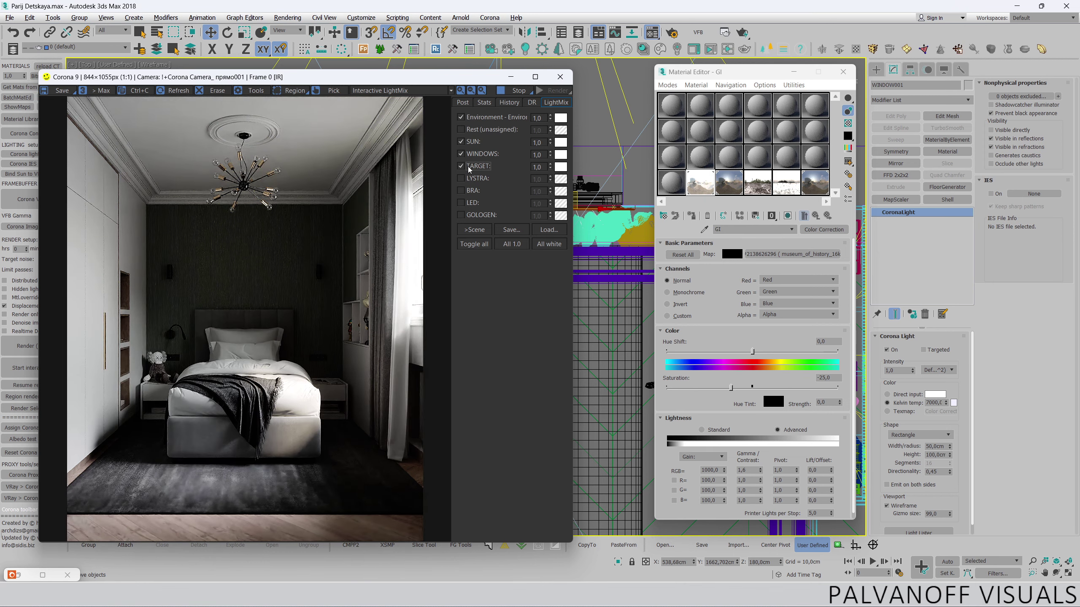
pyautogui.doubleClick(469, 167)
pyautogui.click(469, 167)
pyautogui.click(470, 167)
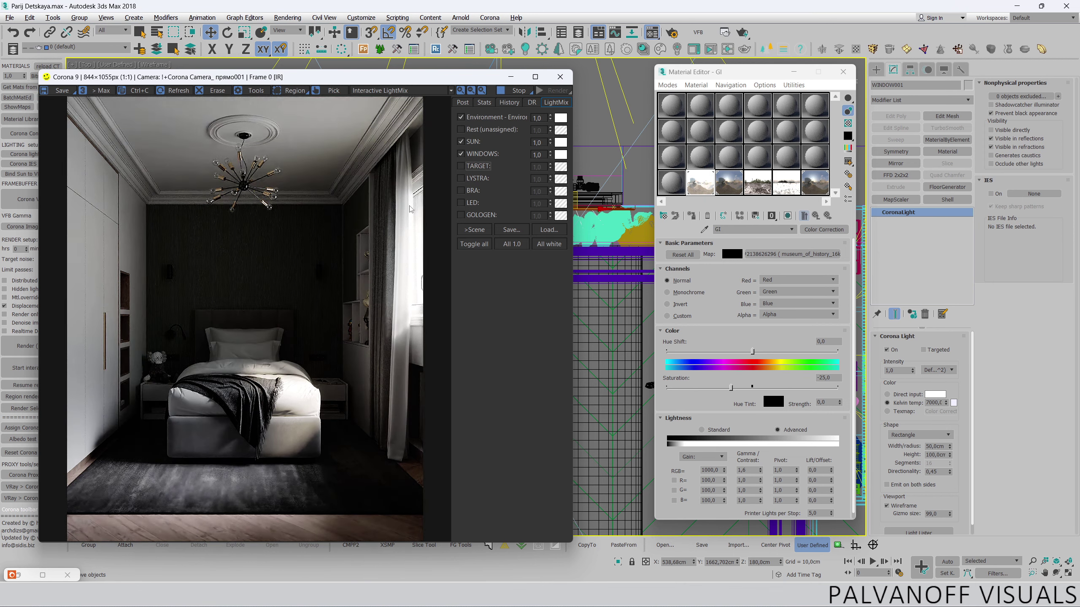
pyautogui.scroll(3, 143, 356)
pyautogui.moveTo(143, 356); pyautogui.dragTo(274, 316)
pyautogui.scroll(-3, 346, 254)
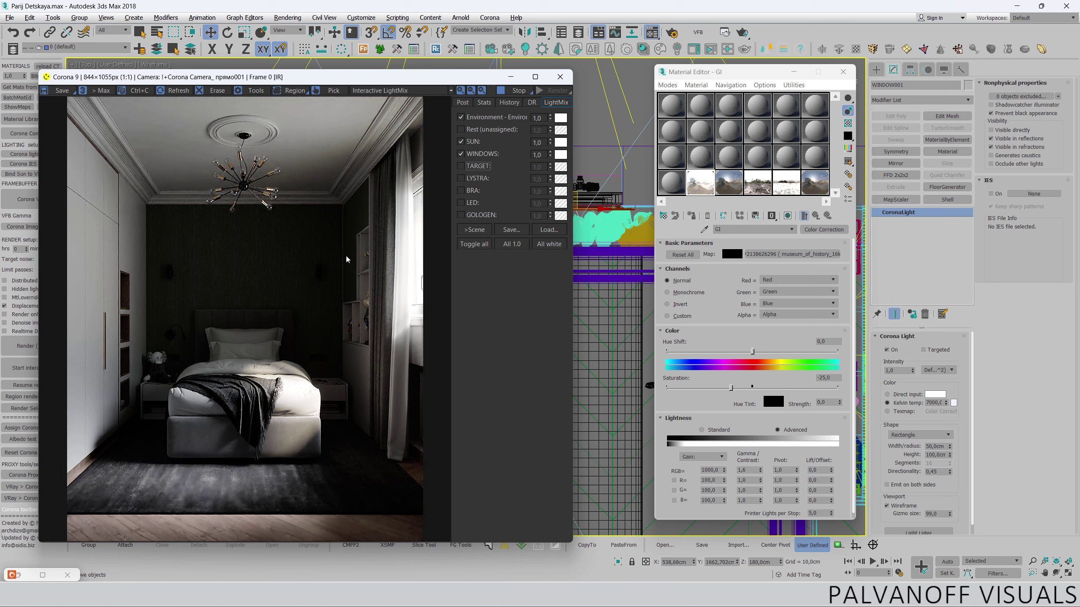
# - Switch off the Environment, SUN and WINDOWS LightMix layers and test TARGET on its own
pyautogui.click(461, 153)
pyautogui.click(461, 117)
pyautogui.click(461, 141)
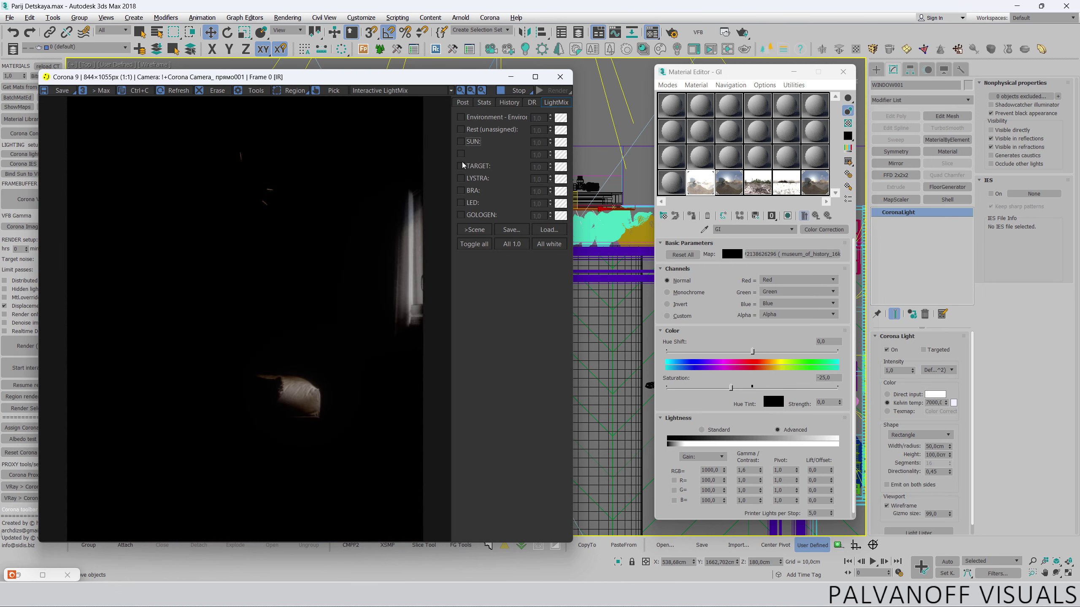
pyautogui.click(462, 164)
pyautogui.click(463, 165)
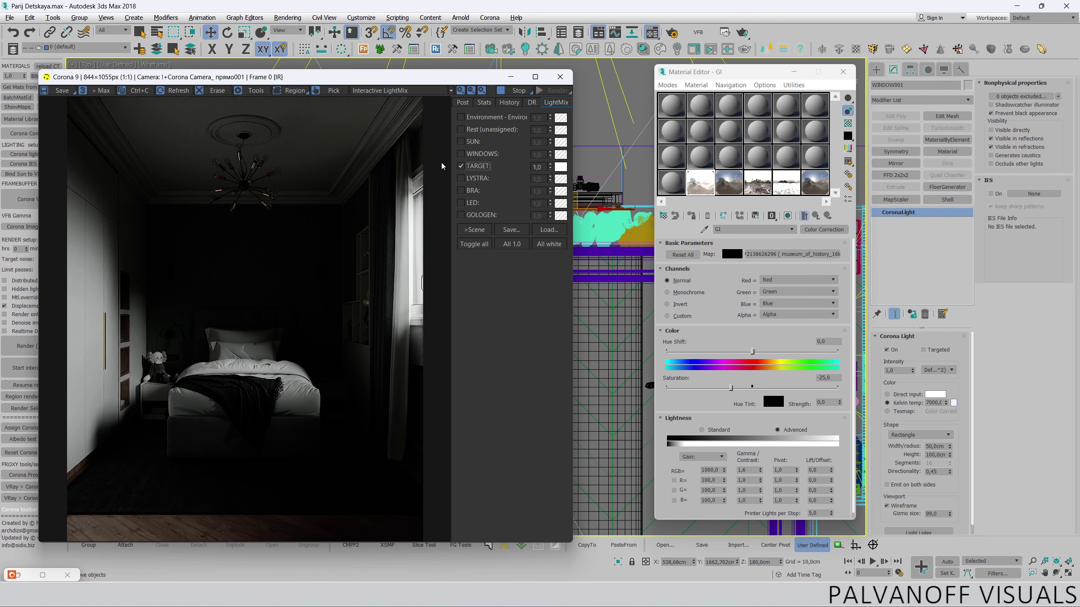
pyautogui.click(460, 166)
pyautogui.click(461, 154)
# - Show only the TARGET layer, then select the target directional light and toggle it off
pyautogui.click(462, 156)
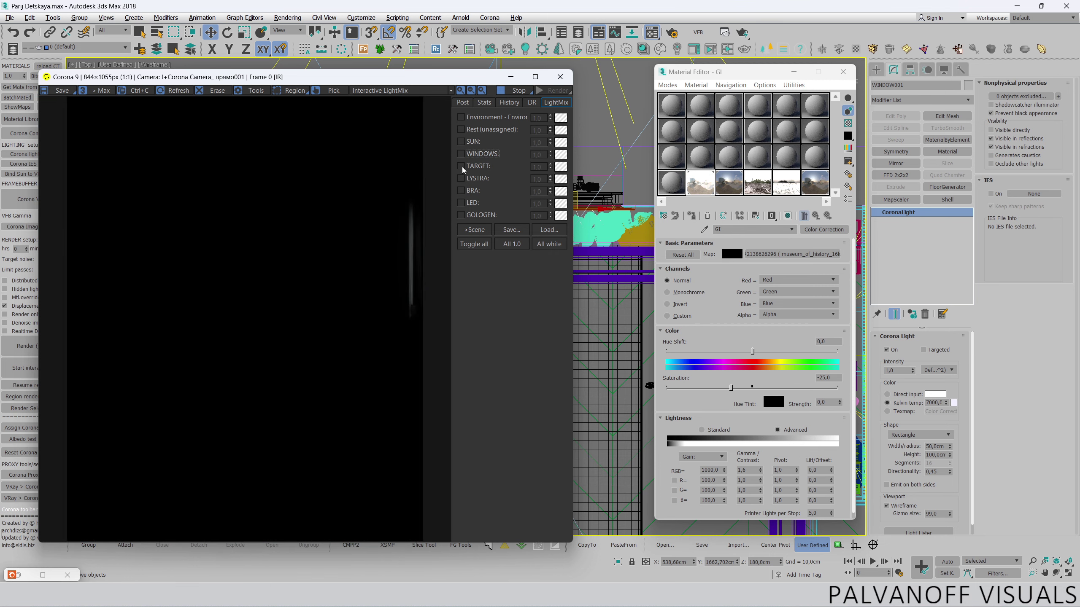
pyautogui.moveTo(380, 77); pyautogui.dragTo(367, 430)
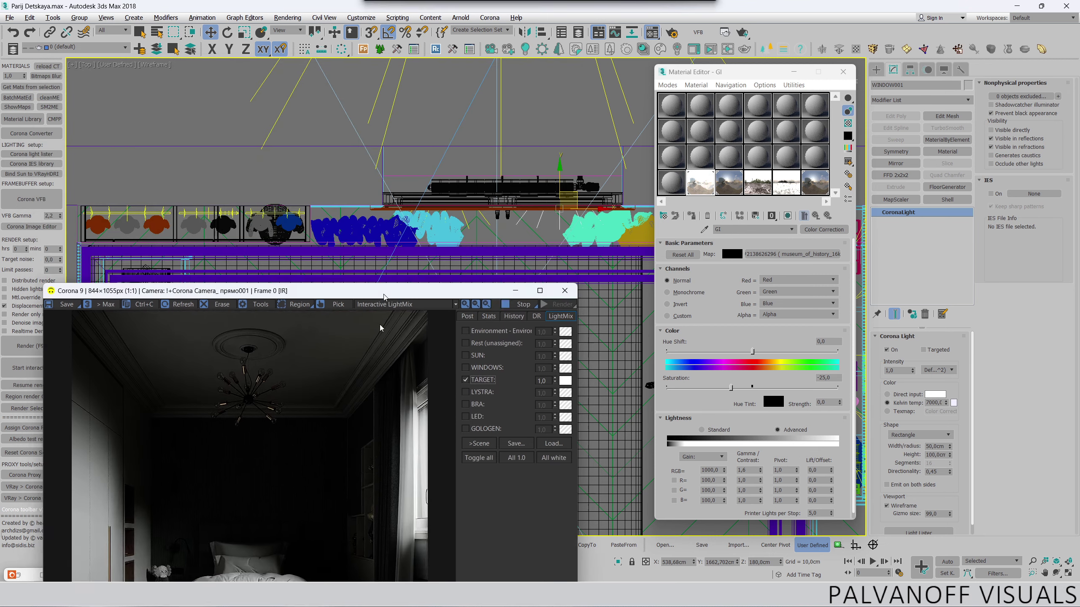
pyautogui.scroll(-3, 444, 276)
pyautogui.scroll(-2, 444, 276)
pyautogui.scroll(-2, 440, 192)
pyautogui.scroll(-3, 417, 414)
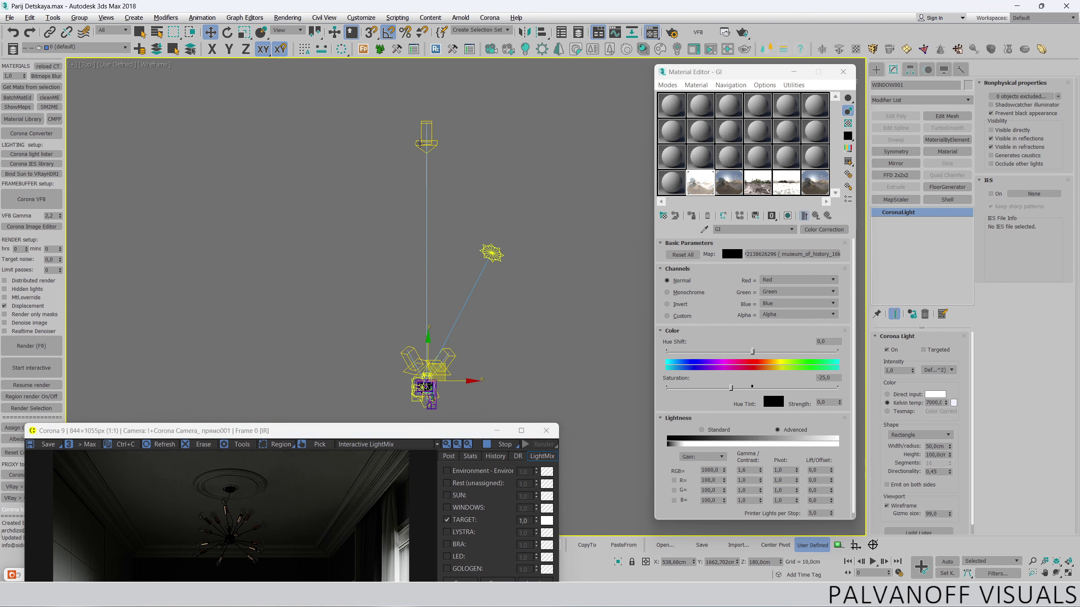
pyautogui.click(426, 140)
pyautogui.click(882, 348)
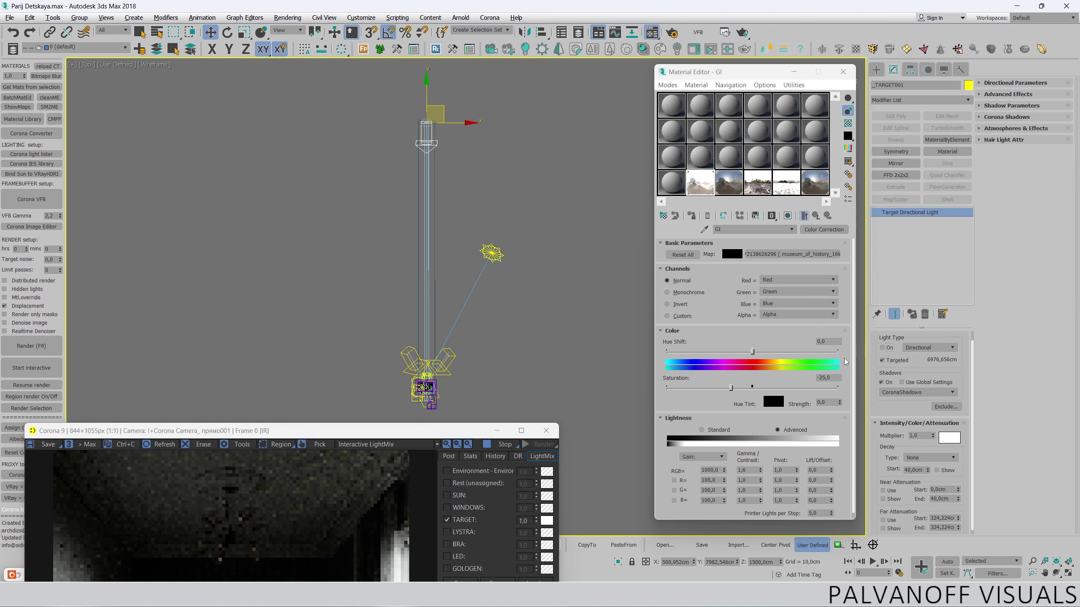
# - Reposition the render window and pan the Top view to show the light and its target
pyautogui.moveTo(366, 431); pyautogui.dragTo(369, 85)
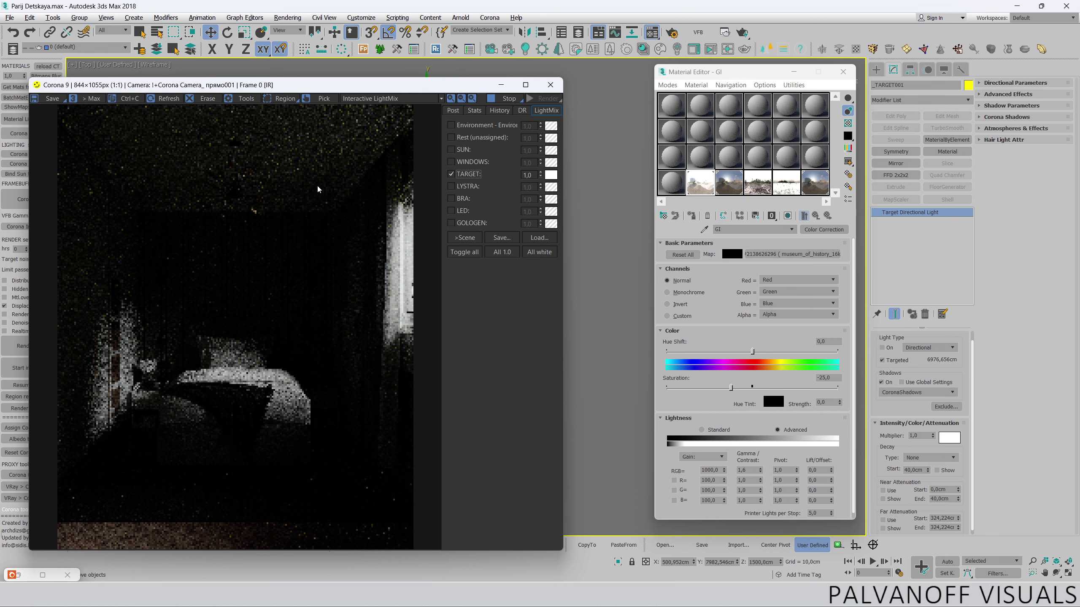
pyautogui.scroll(1, 130, 427)
pyautogui.scroll(1, 116, 389)
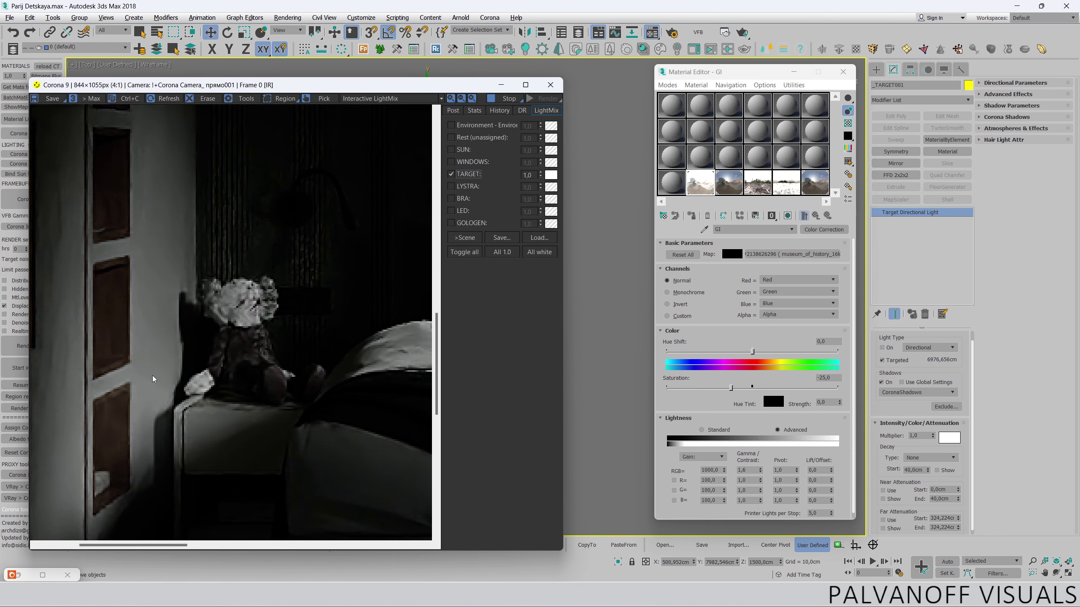
pyautogui.scroll(-2, 232, 341)
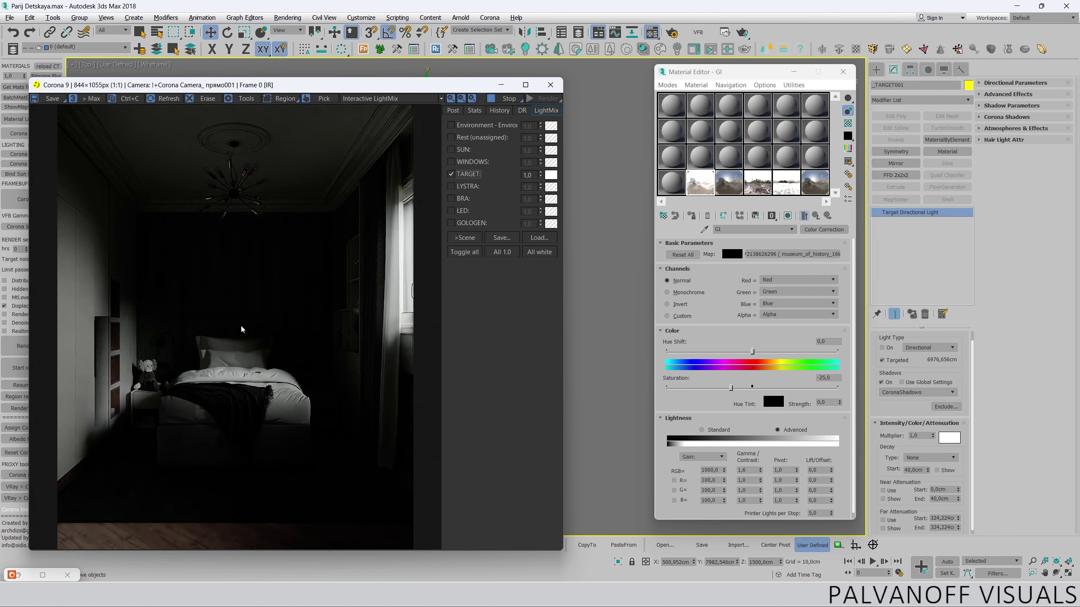
pyautogui.moveTo(340, 85); pyautogui.dragTo(347, 398)
pyautogui.moveTo(442, 249); pyautogui.dragTo(462, 168, button='middle')
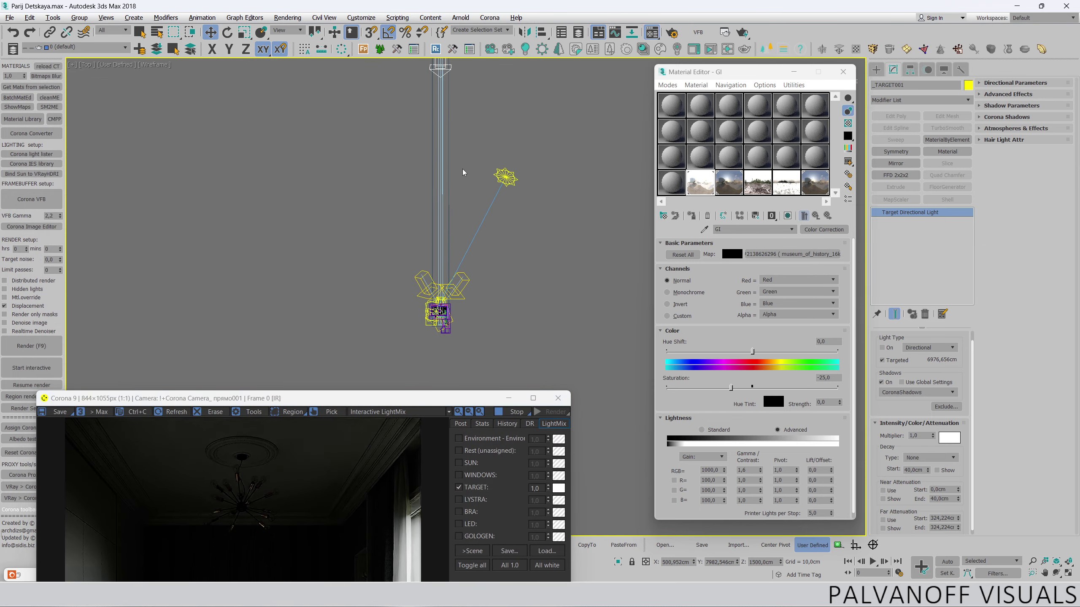
pyautogui.moveTo(420, 394); pyautogui.dragTo(421, 123)
# - Preview the TARGET LightMix strength at 2.0 and 3.0, then return it to 1.0
pyautogui.doubleClick(536, 217)
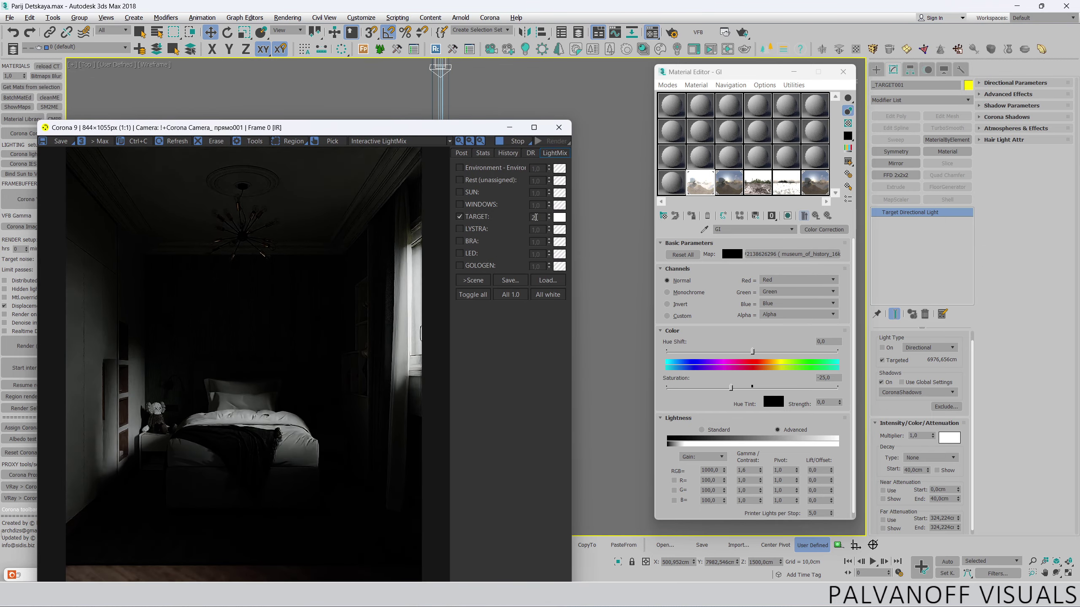
pyautogui.write('2')
pyautogui.press('Return')
pyautogui.write('3')
pyautogui.press('Return')
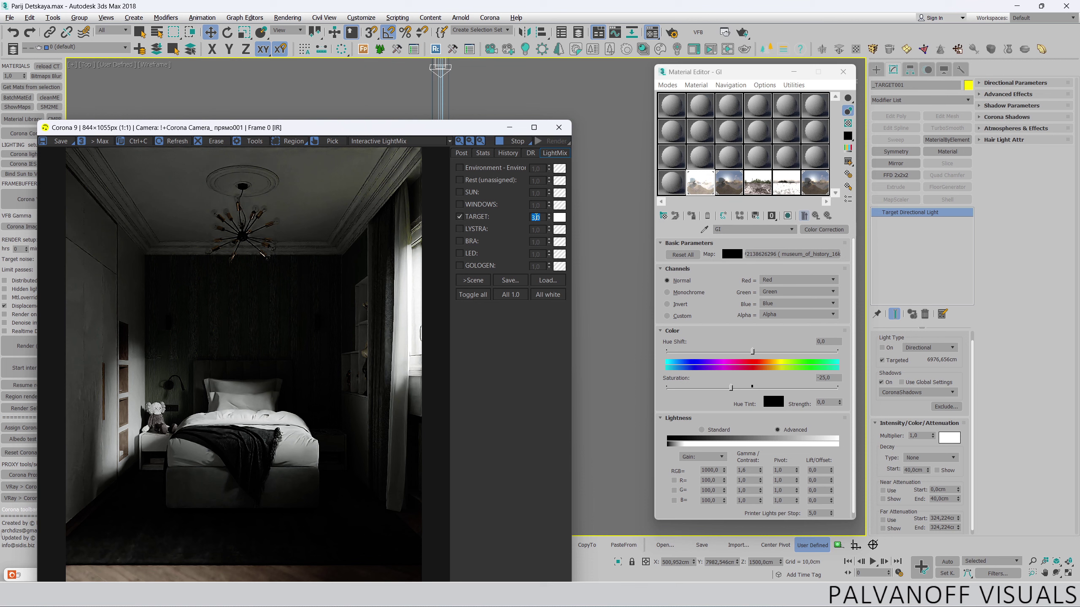
pyautogui.write('1')
pyautogui.press('Return')
# - Move the render window aside and select the diagonal directional light
pyautogui.moveTo(494, 128); pyautogui.dragTo(499, 375)
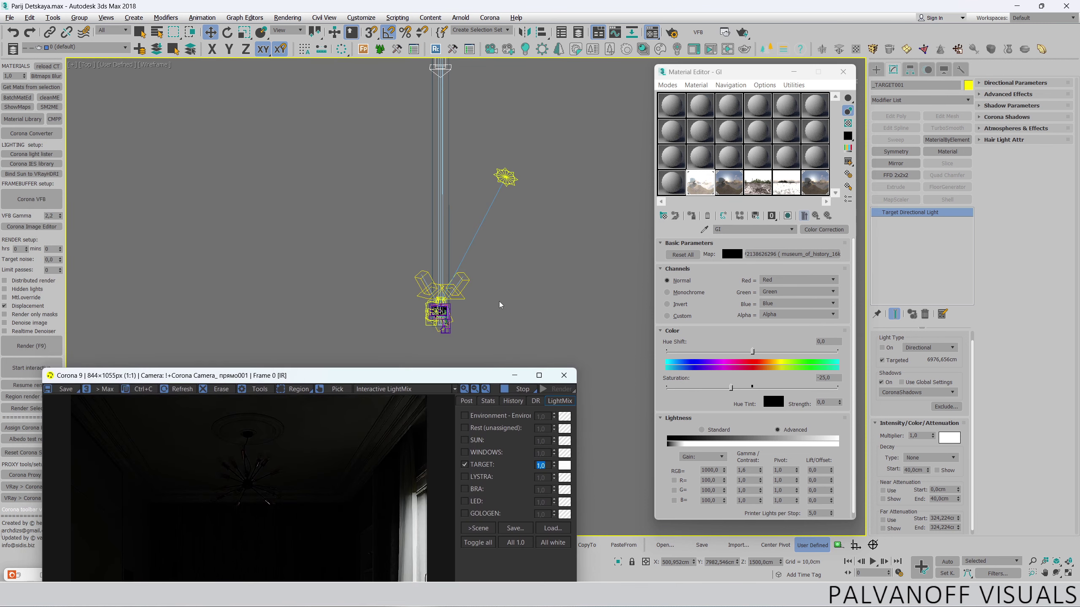
pyautogui.scroll(5, 474, 274)
pyautogui.click(439, 297)
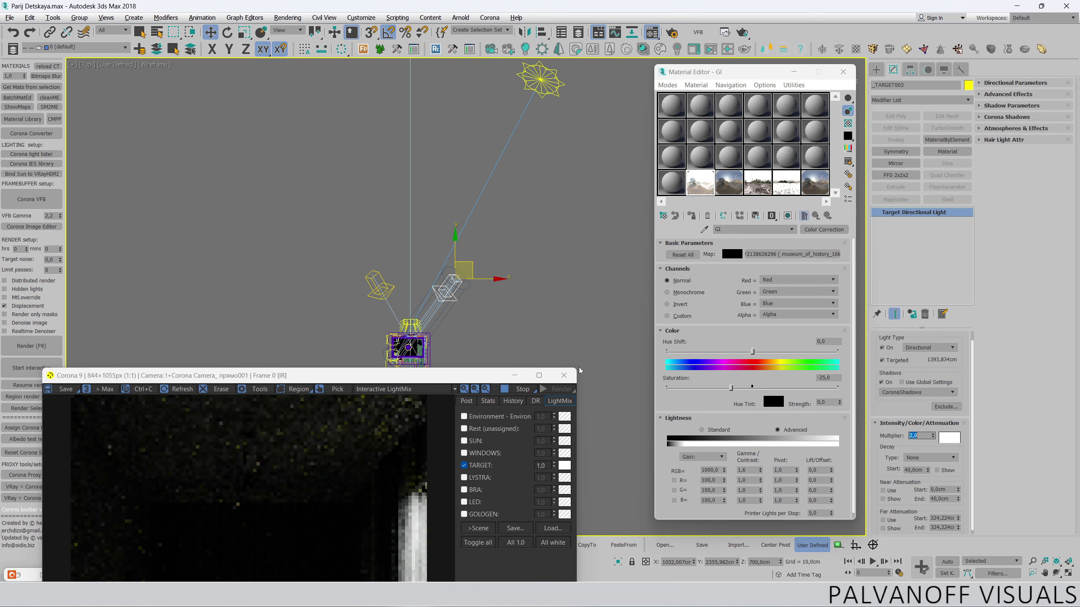
# - Set the diagonal light's Corona Shadows area radius to 900 cm and watch the render update
pyautogui.moveTo(412, 375); pyautogui.dragTo(416, 105)
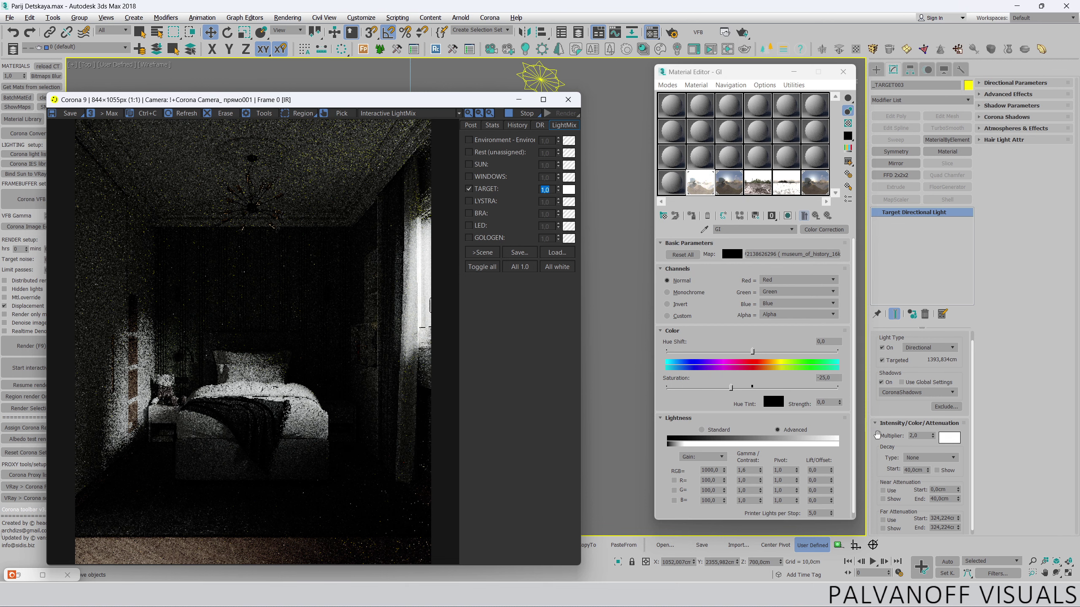
pyautogui.scroll(-1, 888, 343)
pyautogui.click(1006, 106)
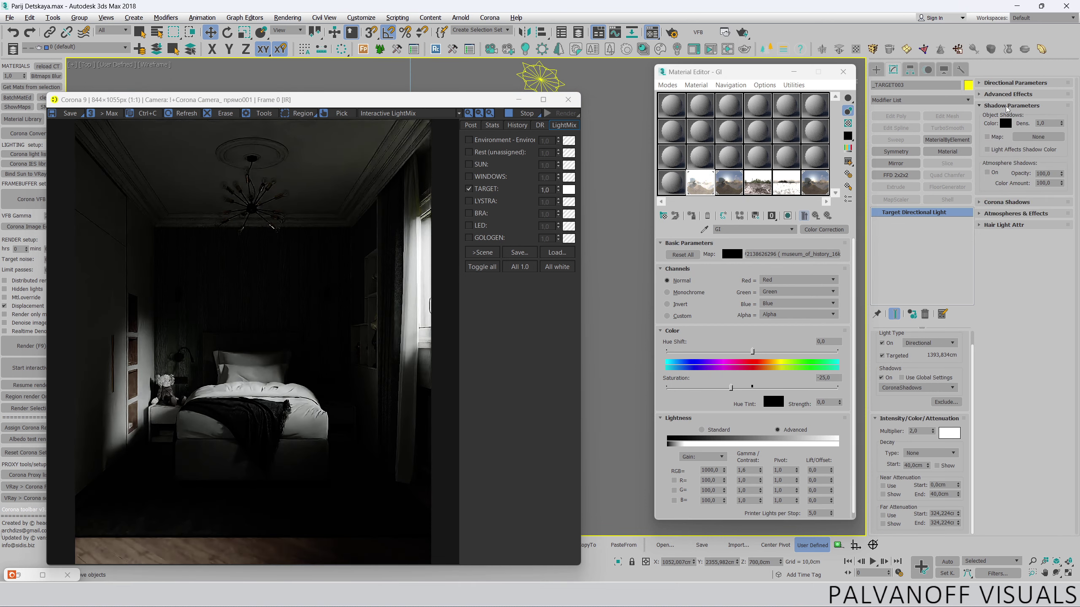
pyautogui.click(1006, 106)
pyautogui.click(1008, 117)
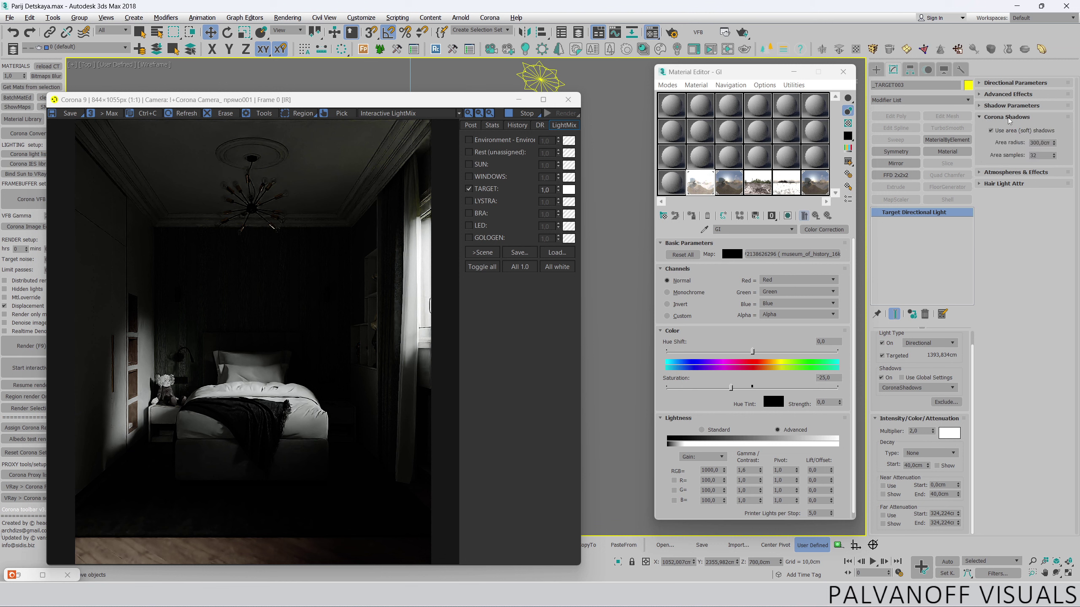
pyautogui.doubleClick(1039, 143)
pyautogui.moveTo(1030, 143); pyautogui.dragTo(1036, 144)
pyautogui.write('9')
pyautogui.press('Return')
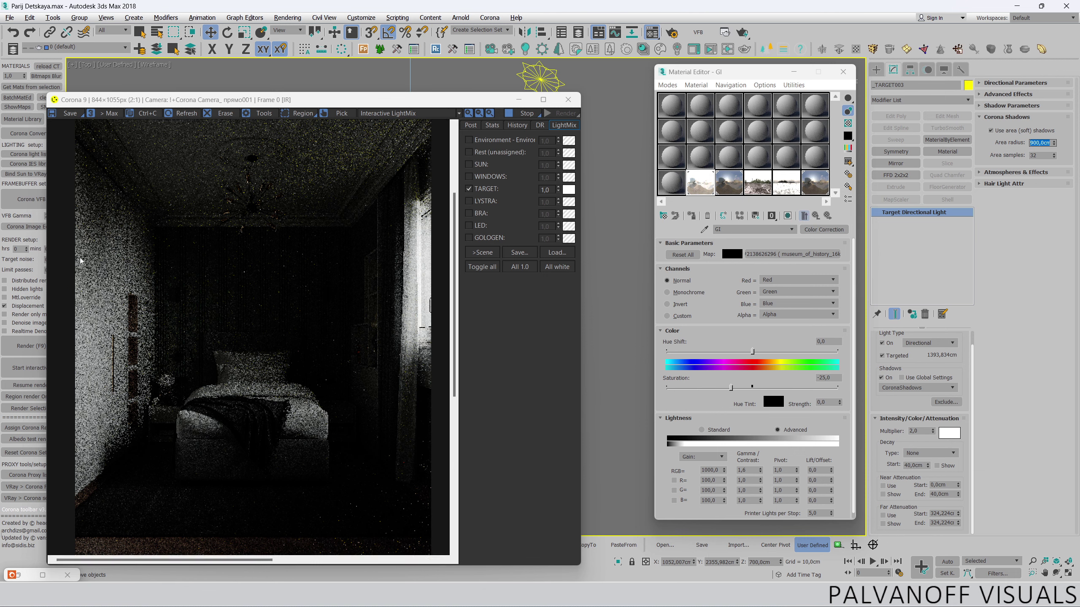
pyautogui.scroll(2, 83, 245)
pyautogui.scroll(-2, 264, 256)
pyautogui.scroll(1, 127, 417)
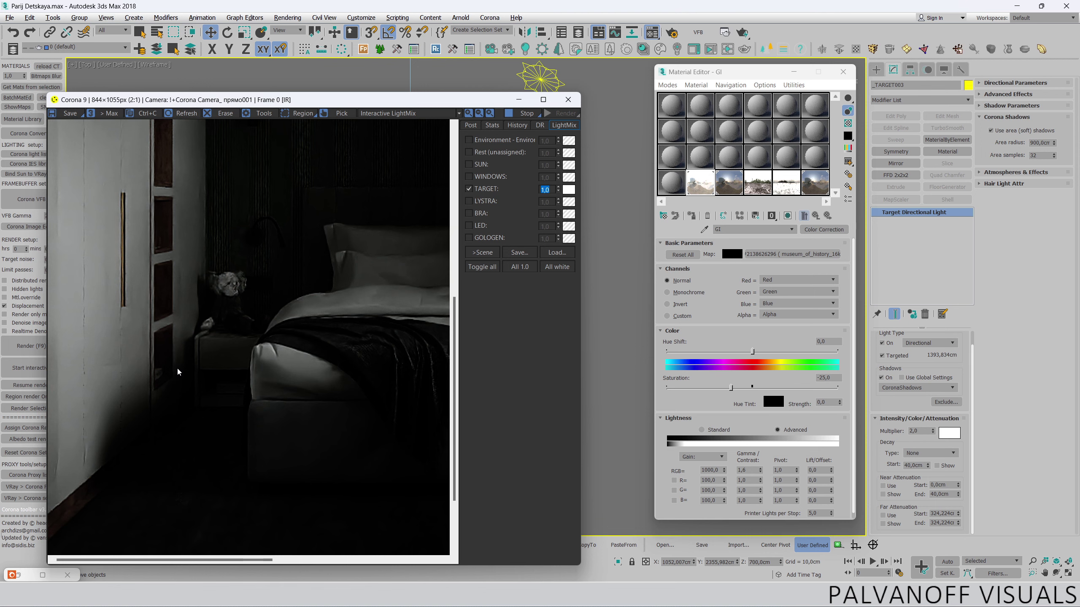
pyautogui.moveTo(297, 99); pyautogui.dragTo(307, 498)
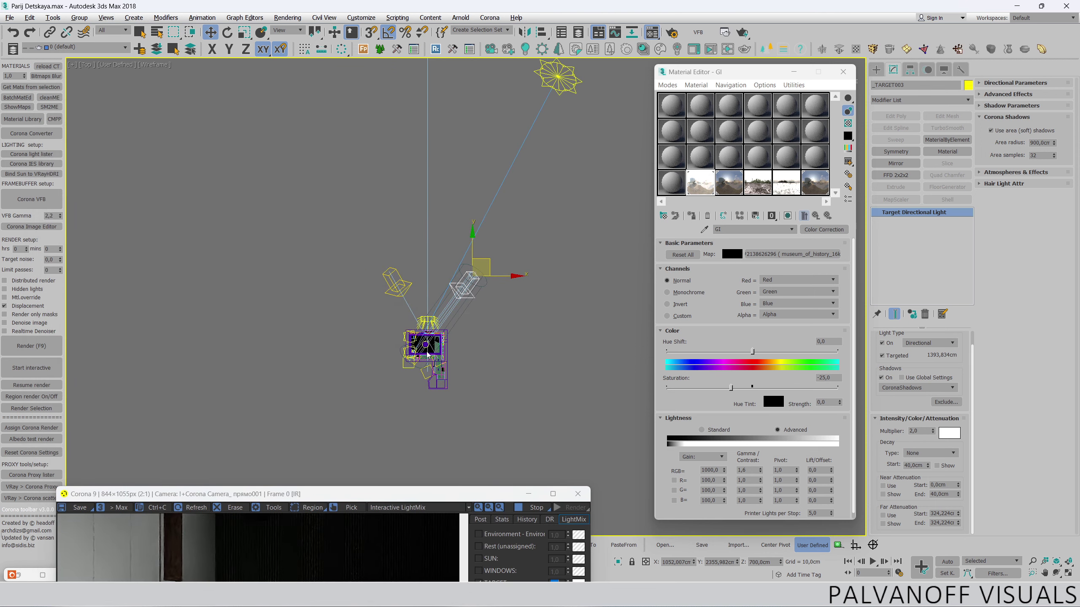
# - Move a light target up-left in the Top view, reframe to see all lights, and deselect
pyautogui.scroll(3, 427, 355)
pyautogui.scroll(6, 443, 326)
pyautogui.moveTo(444, 337)
pyautogui.mouseDown()
pyautogui.moveTo(418, 296)
pyautogui.moveTo(401, 307)
pyautogui.mouseUp()
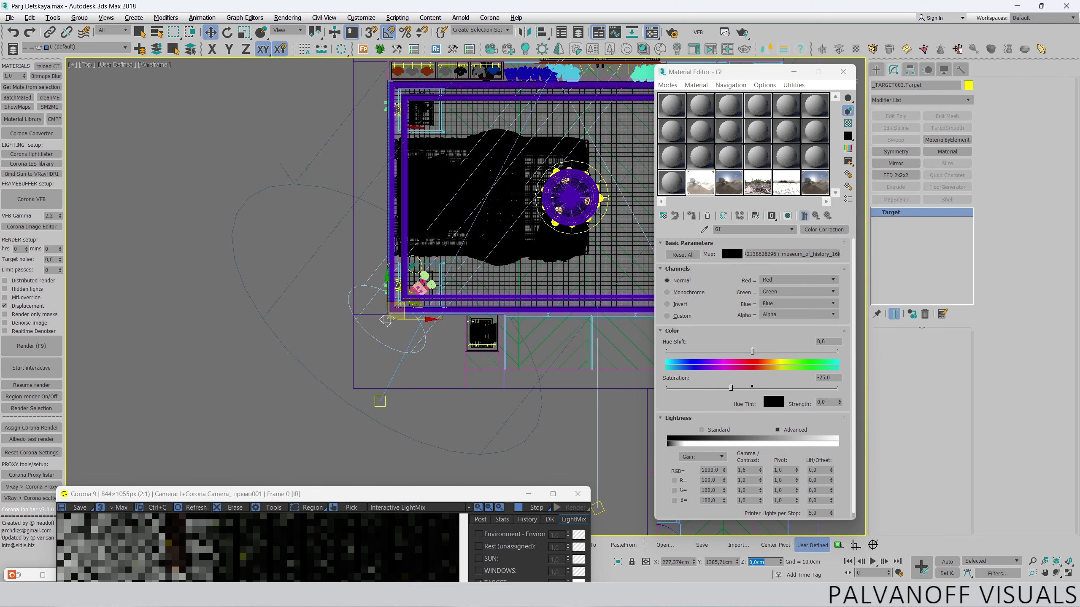
pyautogui.scroll(-5, 401, 307)
pyautogui.moveTo(535, 229); pyautogui.dragTo(510, 266, button='middle')
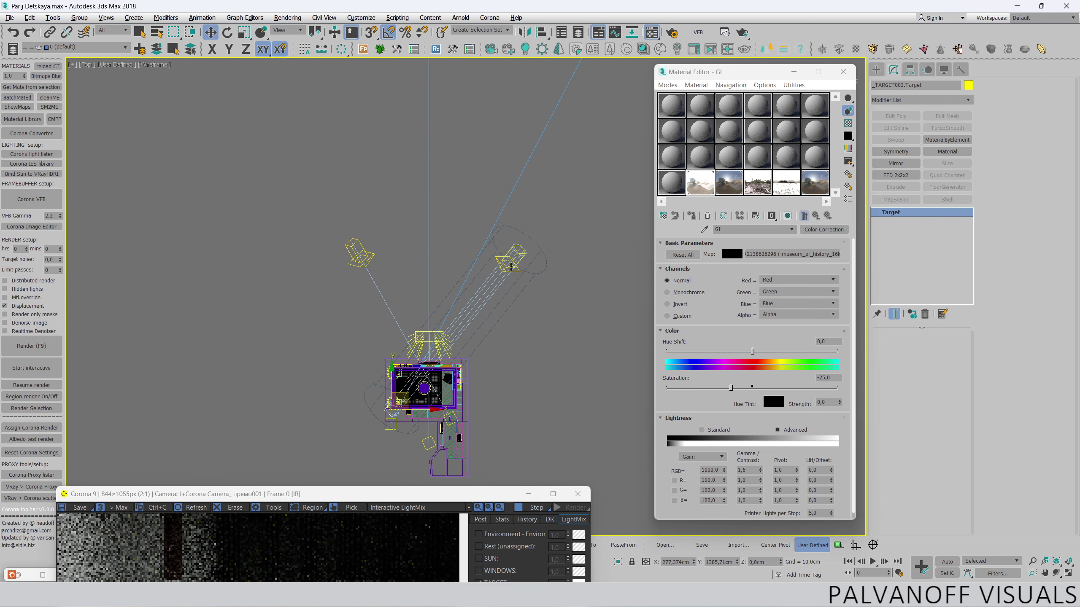
pyautogui.click(514, 260)
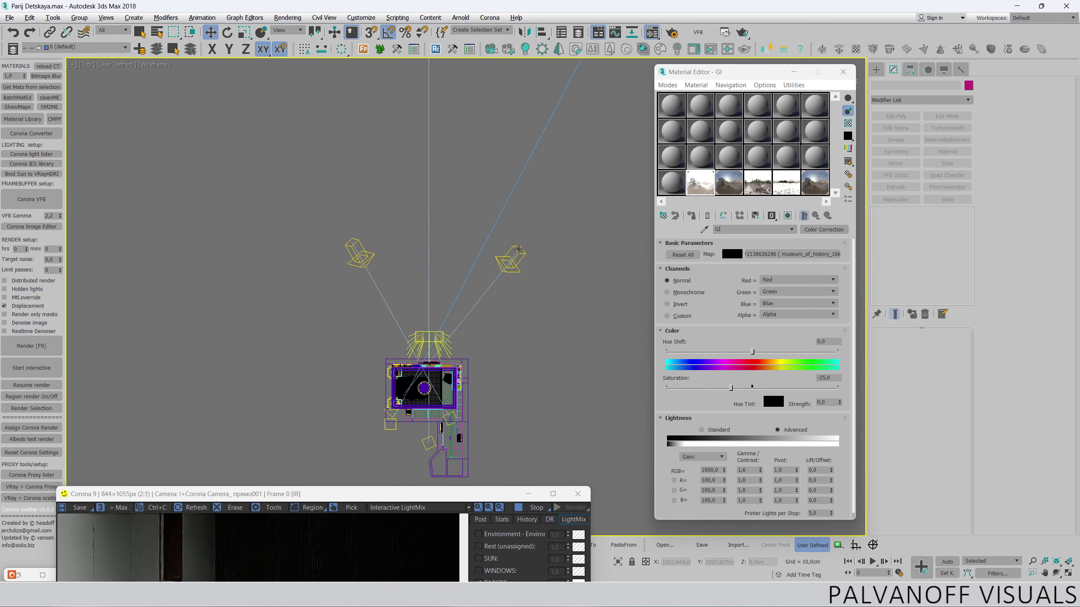
# - Move the diagonal directional light's target far to the upper right
pyautogui.click(518, 249)
pyautogui.scroll(-3, 442, 345)
pyautogui.moveTo(461, 320); pyautogui.dragTo(375, 392, button='middle')
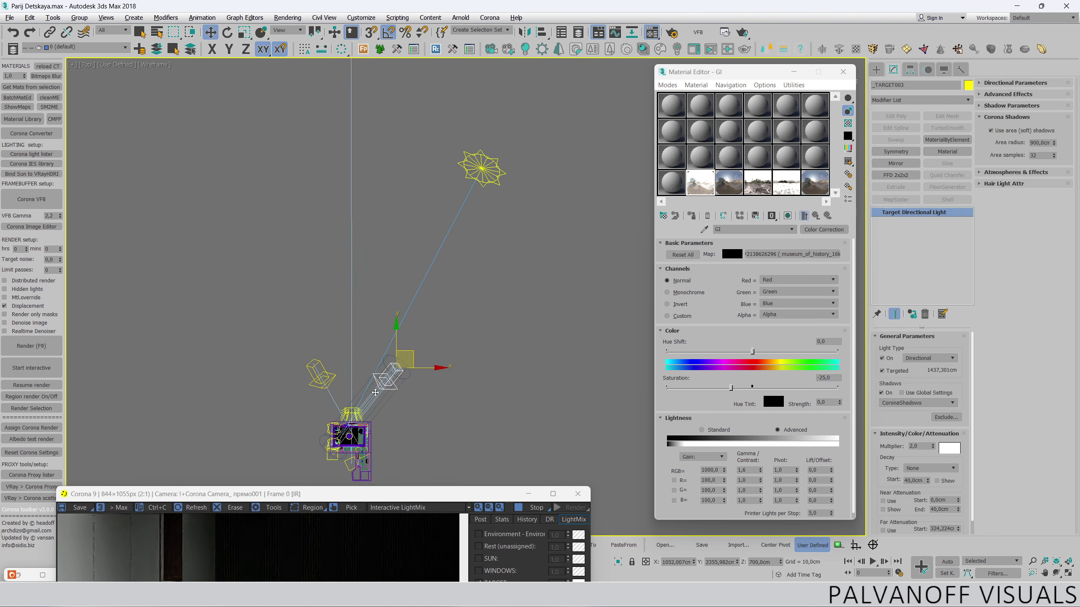
pyautogui.scroll(-2, 375, 392)
pyautogui.moveTo(403, 362); pyautogui.dragTo(527, 145)
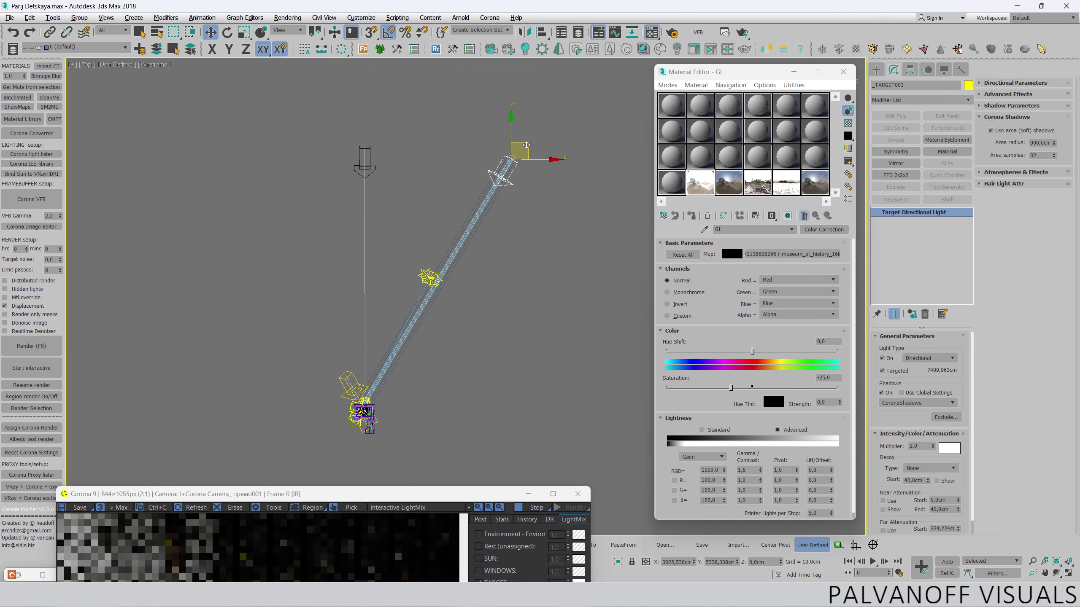
# - Move the vertical directional light's target to the upper right, sliding it farther along X
pyautogui.click(365, 153)
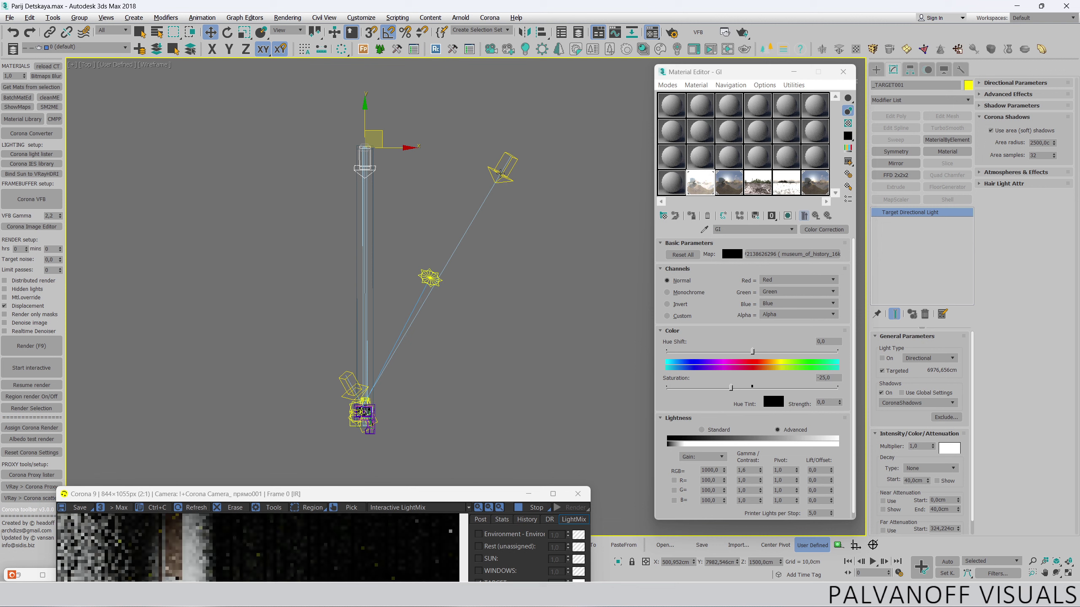
pyautogui.moveTo(365, 154); pyautogui.dragTo(512, 156)
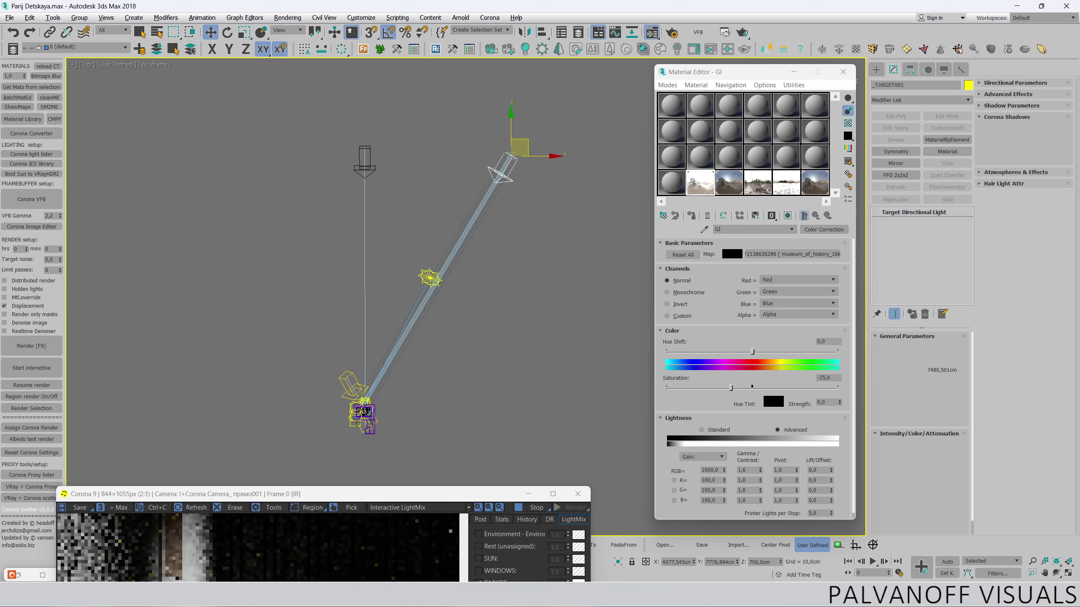
pyautogui.scroll(2, 358, 419)
pyautogui.scroll(2, 359, 414)
pyautogui.scroll(3, 359, 410)
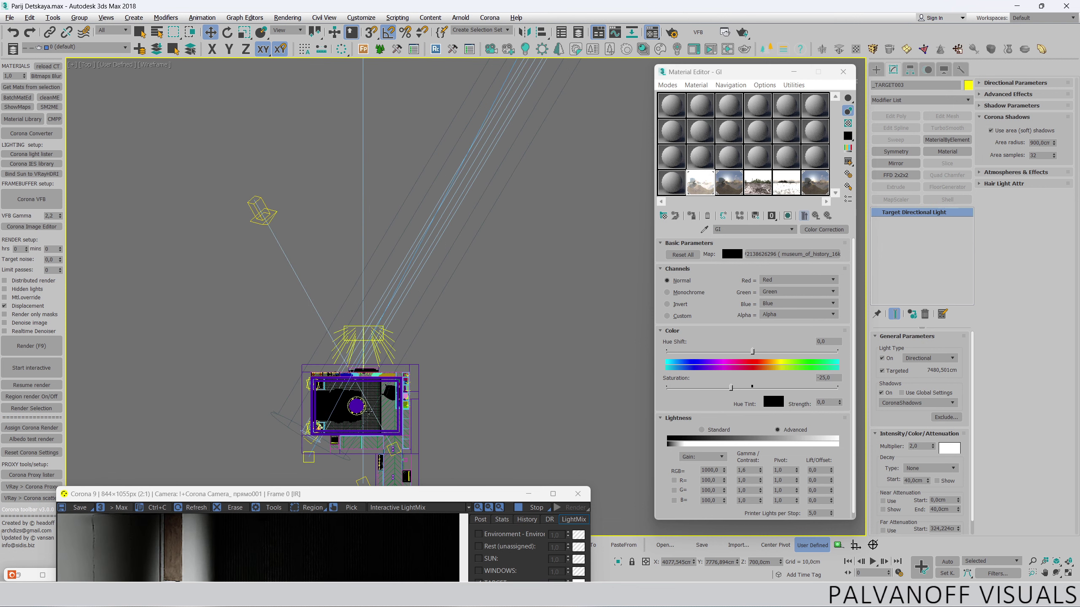
pyautogui.scroll(-5, 359, 411)
pyautogui.moveTo(539, 141); pyautogui.dragTo(504, 196, button='middle')
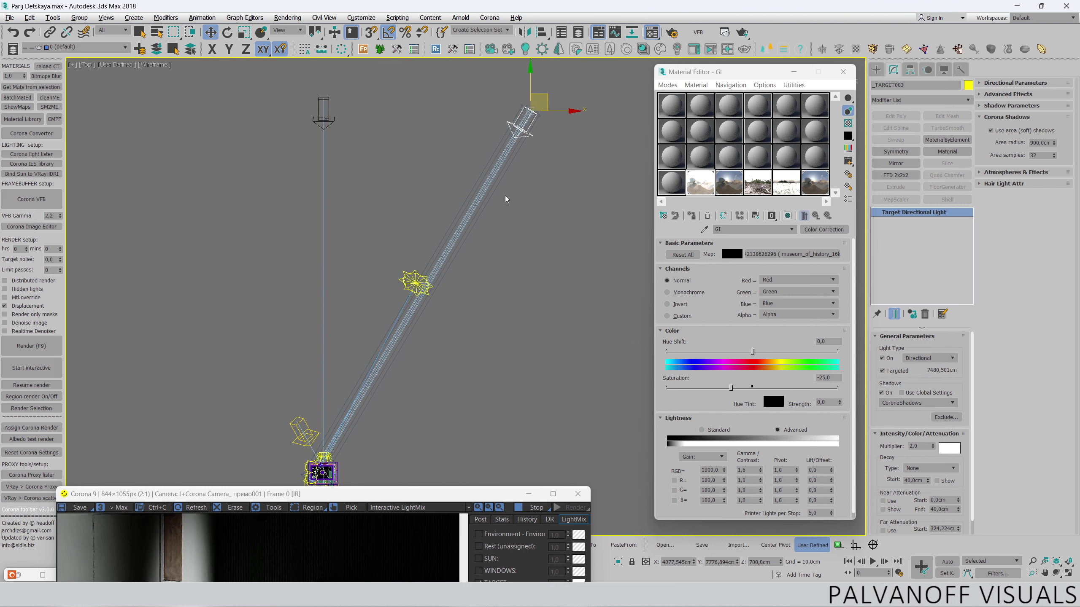
pyautogui.moveTo(551, 111); pyautogui.dragTo(599, 111)
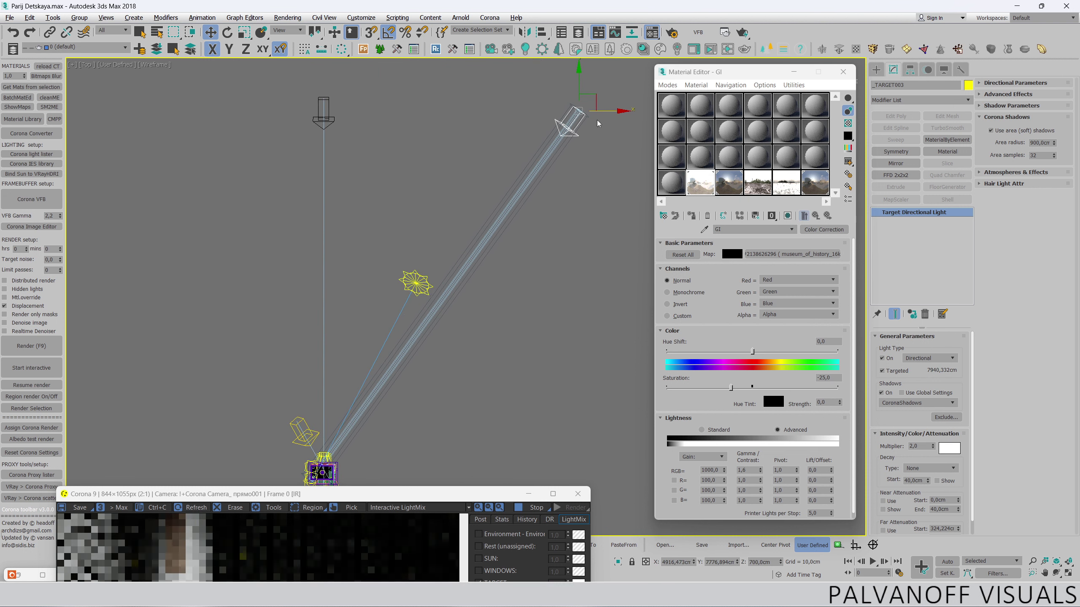
# - Raise the render window back up to view the re-aimed lighting
pyautogui.scroll(3, 317, 476)
pyautogui.scroll(3, 323, 459)
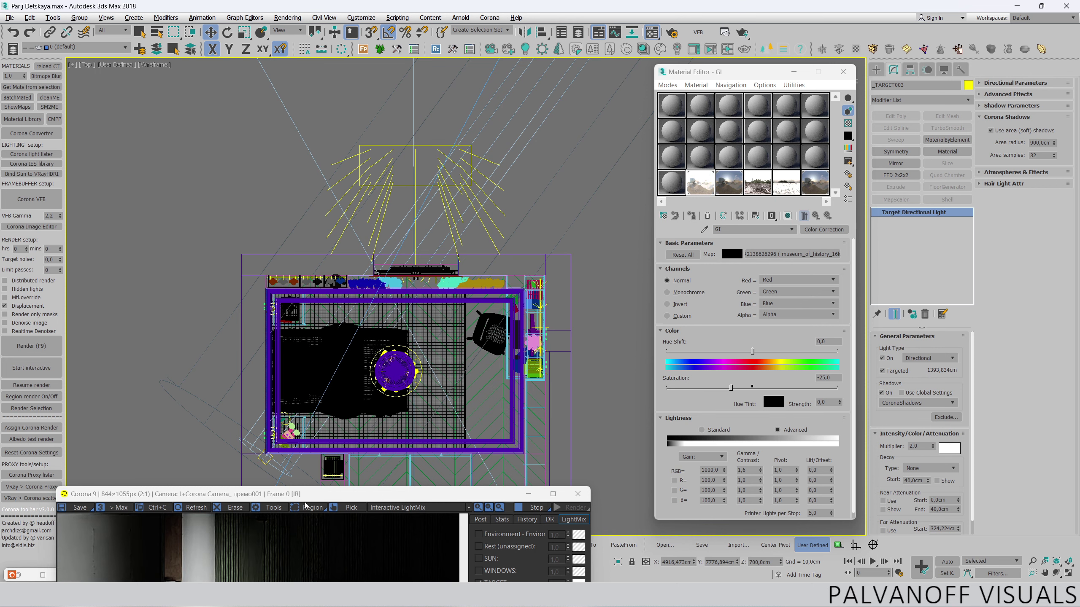
pyautogui.moveTo(307, 495); pyautogui.dragTo(323, 108)
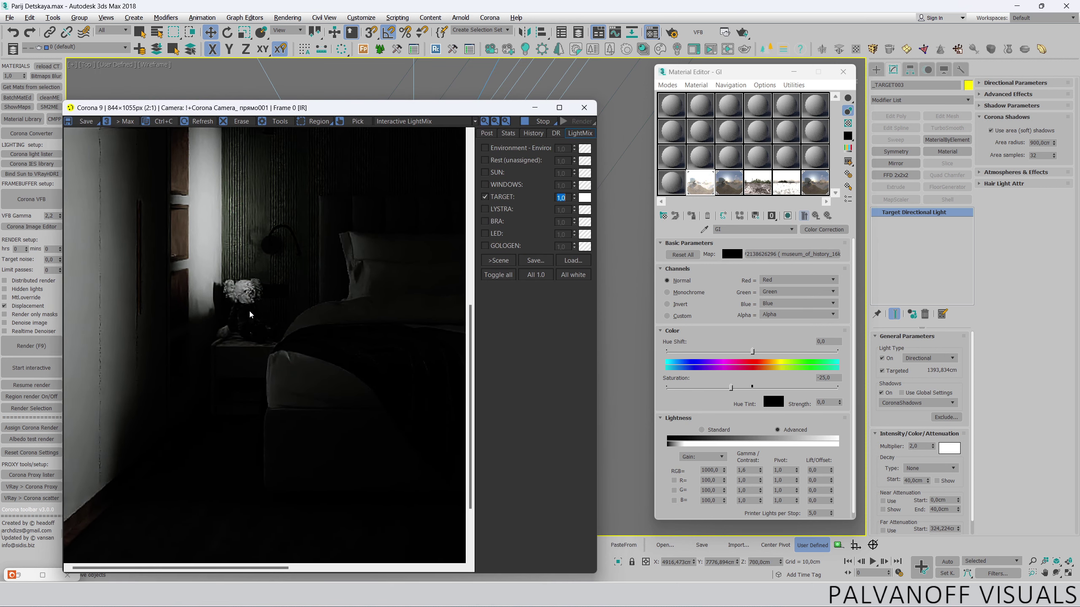
pyautogui.scroll(-1, 262, 208)
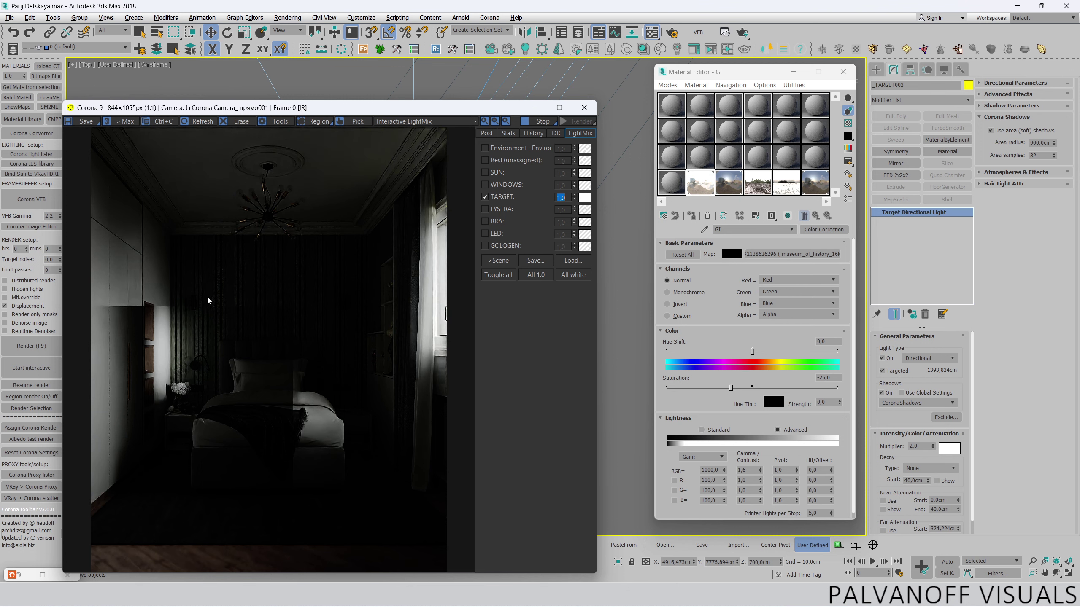
pyautogui.scroll(1, 170, 294)
pyautogui.scroll(-1, 188, 301)
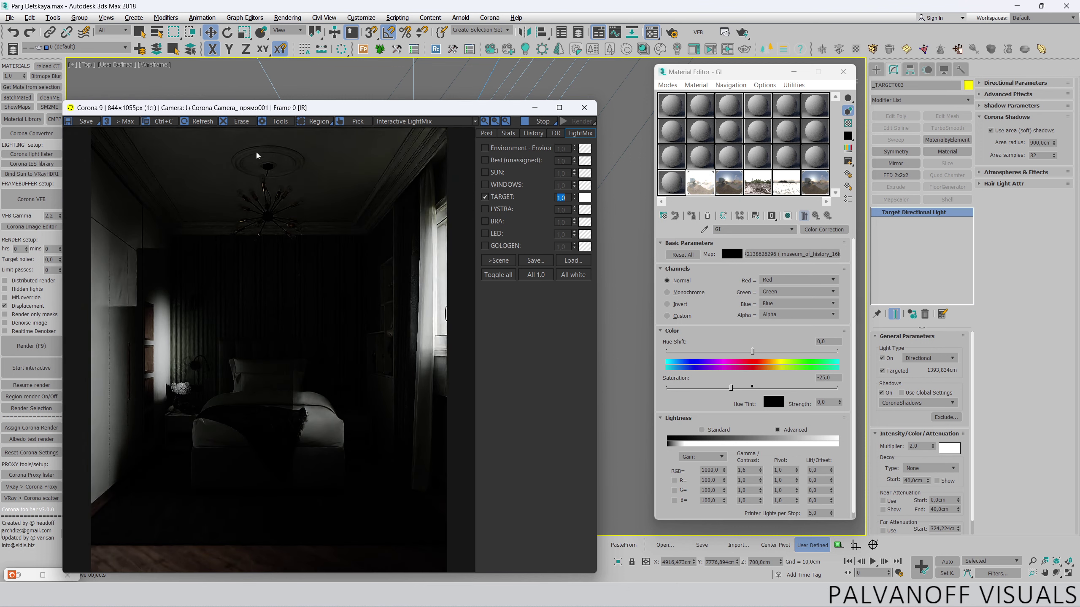
pyautogui.moveTo(297, 107); pyautogui.dragTo(293, 65)
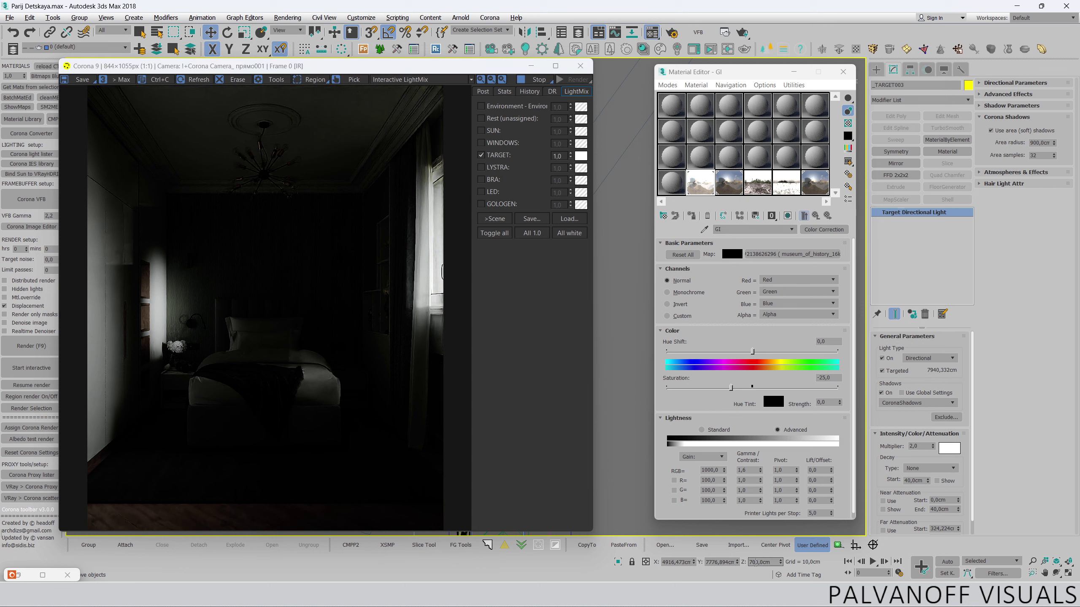
# - Set the diagonal light's Z height to 3000 cm
pyautogui.doubleClick(755, 562)
pyautogui.write('15000')
pyautogui.press('Return')
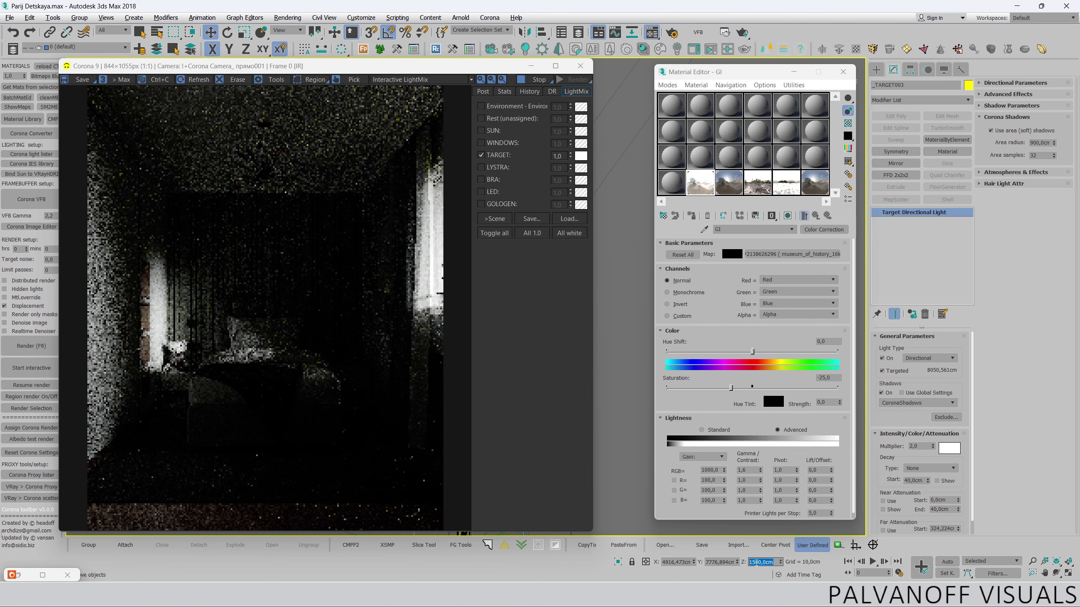
pyautogui.write('3000')
pyautogui.press('Return')
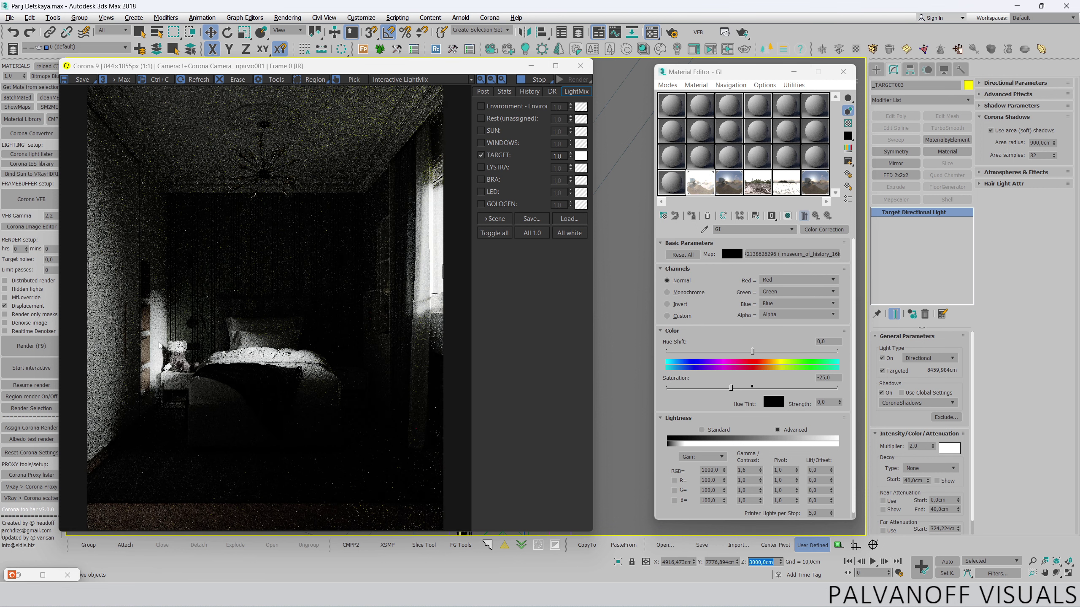
# - Enlarge the light's Corona Shadows area radius to 12000
pyautogui.scroll(1, 169, 356)
pyautogui.scroll(1, 175, 359)
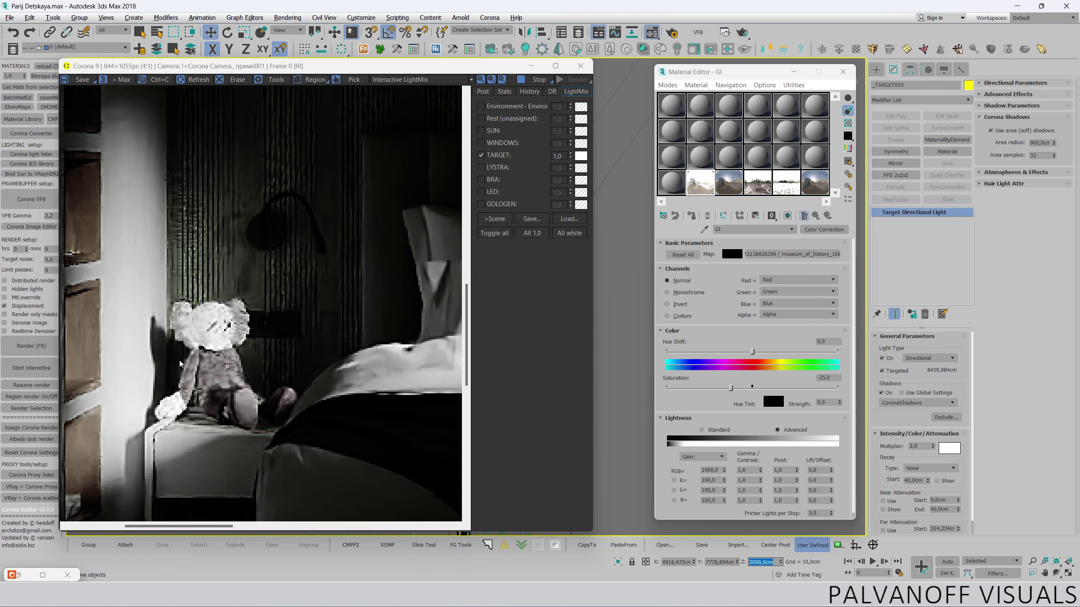
pyautogui.scroll(-2, 179, 360)
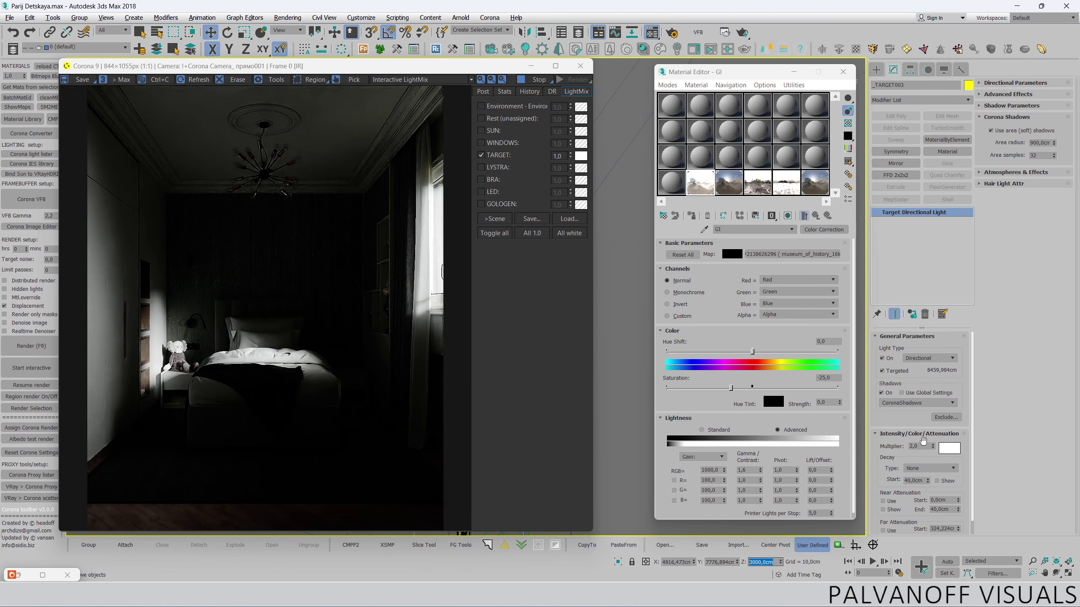
pyautogui.click(1030, 143)
pyautogui.write('12000,0')
pyautogui.press('Return')
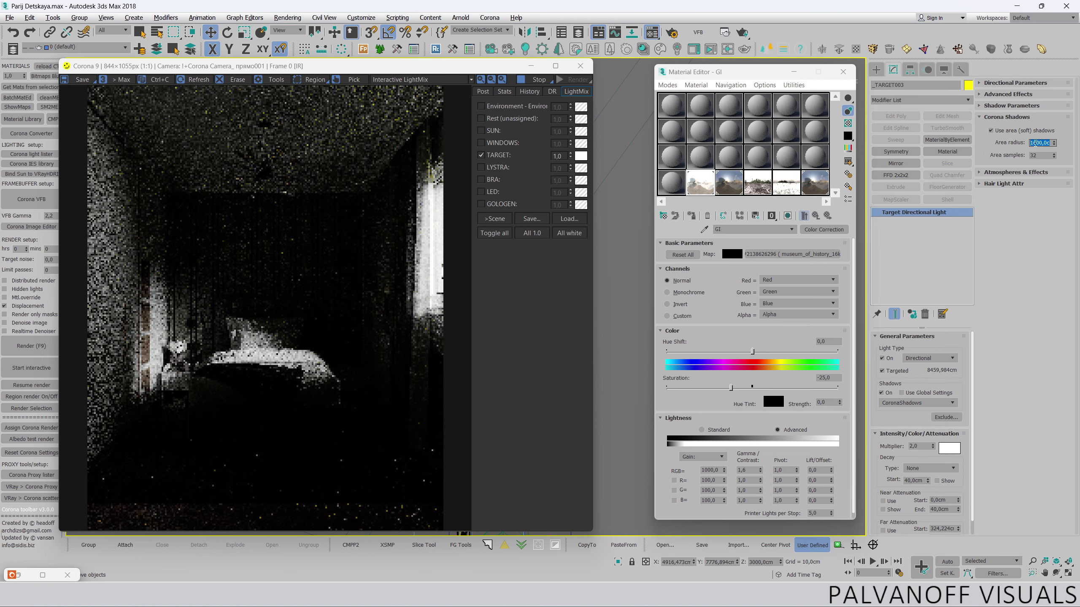
# - Set the light multiplier to 1.0 and re-enable the SUN, WINDOWS and Environment layers
pyautogui.doubleClick(914, 446)
pyautogui.write('1')
pyautogui.press('Return')
pyautogui.doubleClick(914, 446)
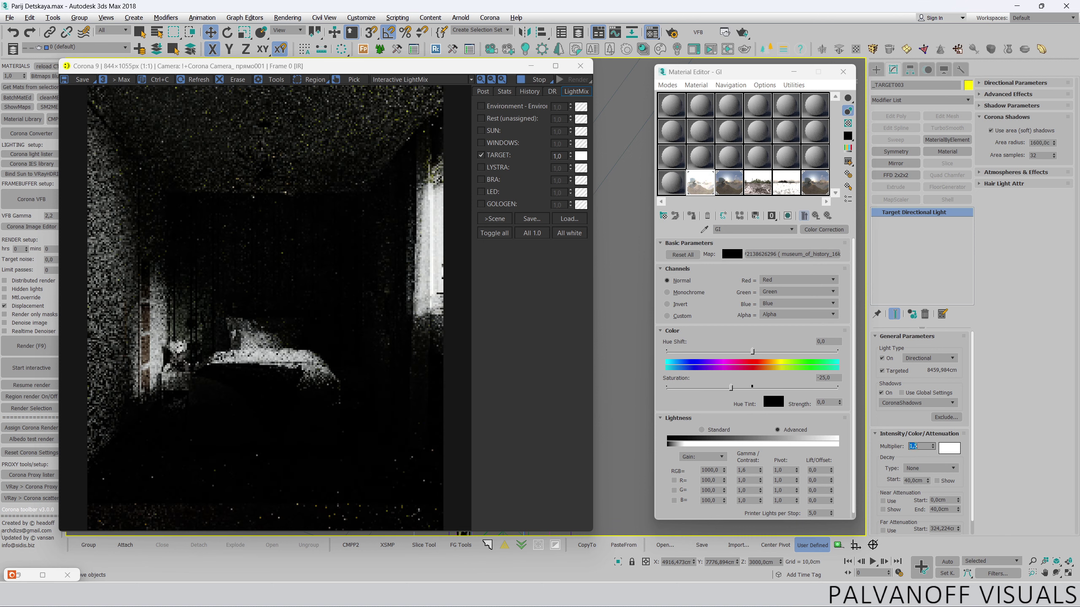
pyautogui.click(487, 143)
pyautogui.click(483, 106)
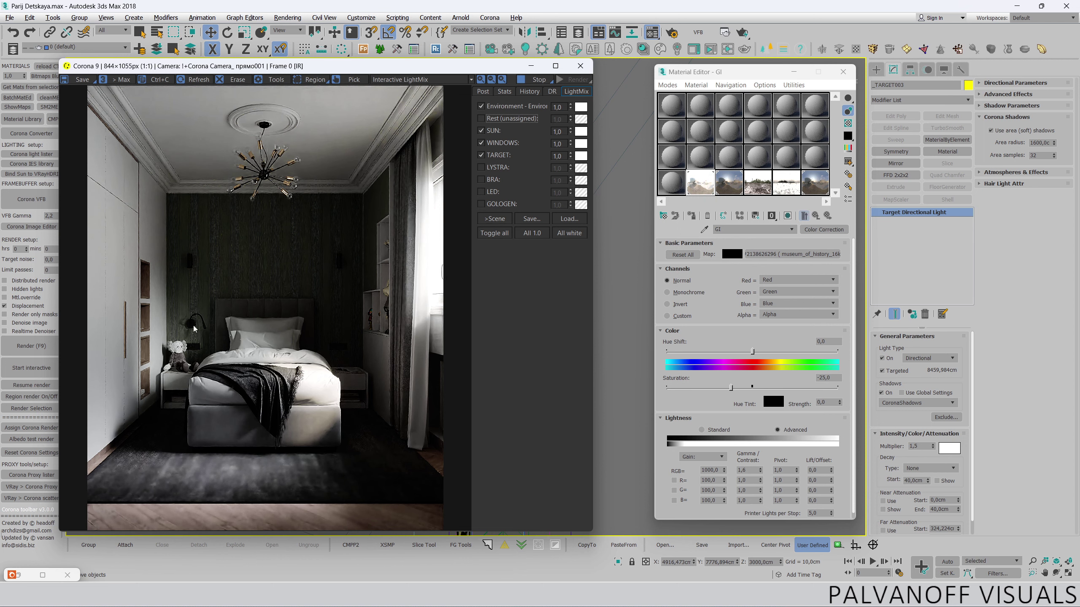
# - Toggle the TARGET LightMix layer off and back on to compare the render
pyautogui.scroll(2, 185, 365)
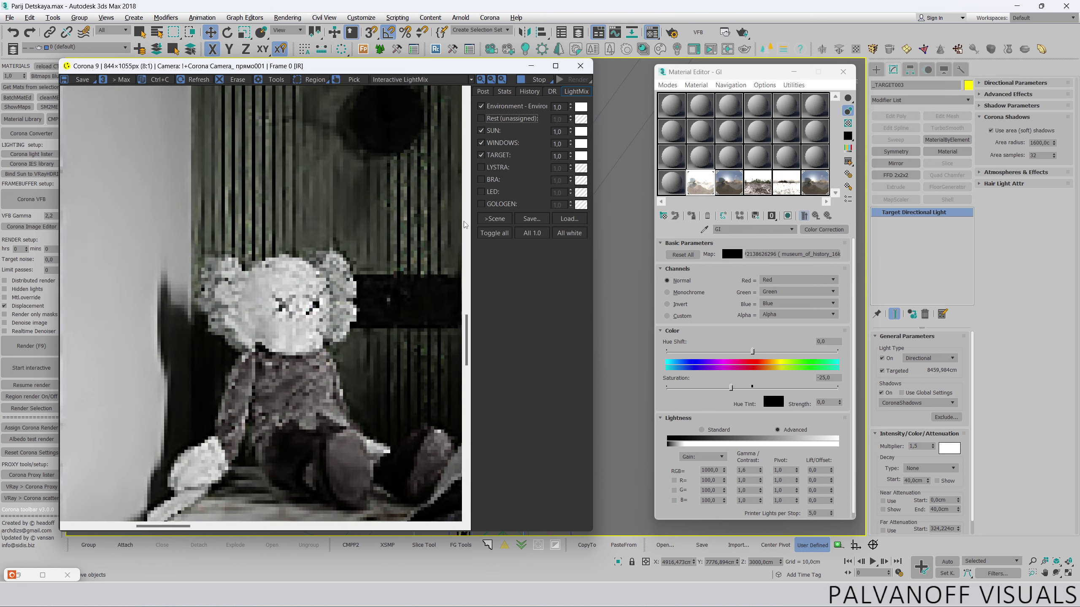
pyautogui.click(480, 155)
pyautogui.scroll(-2, 319, 246)
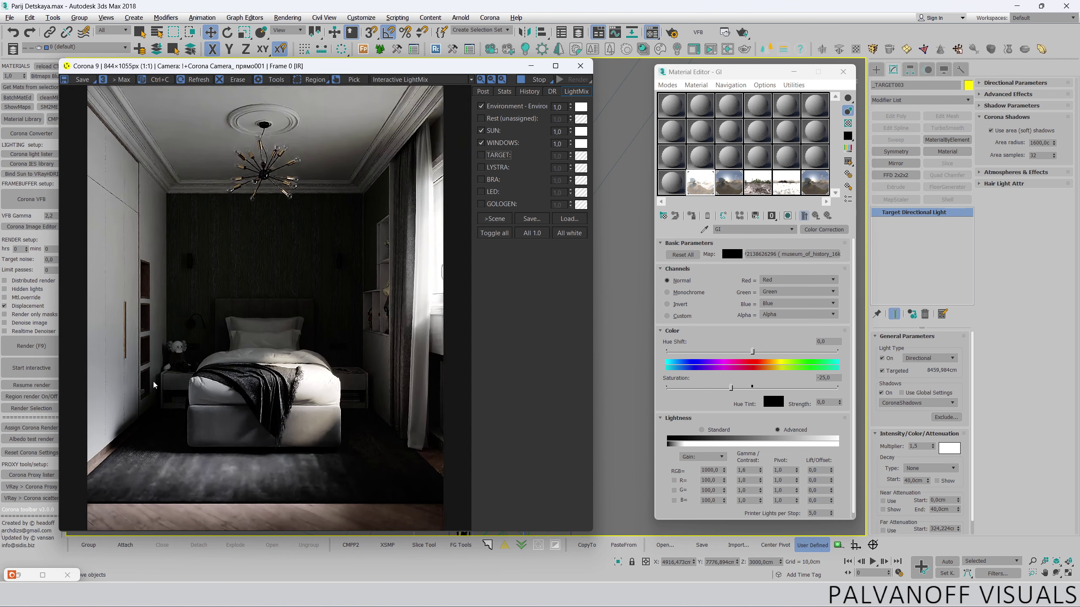
pyautogui.scroll(1, 161, 360)
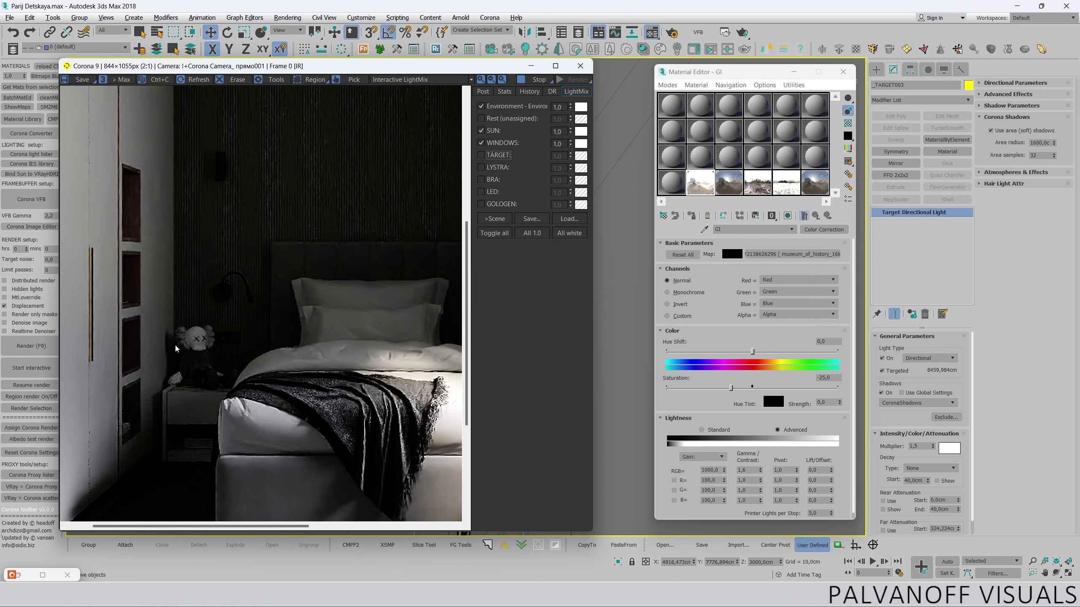
pyautogui.click(481, 155)
pyautogui.scroll(2, 205, 341)
pyautogui.scroll(-2, 165, 344)
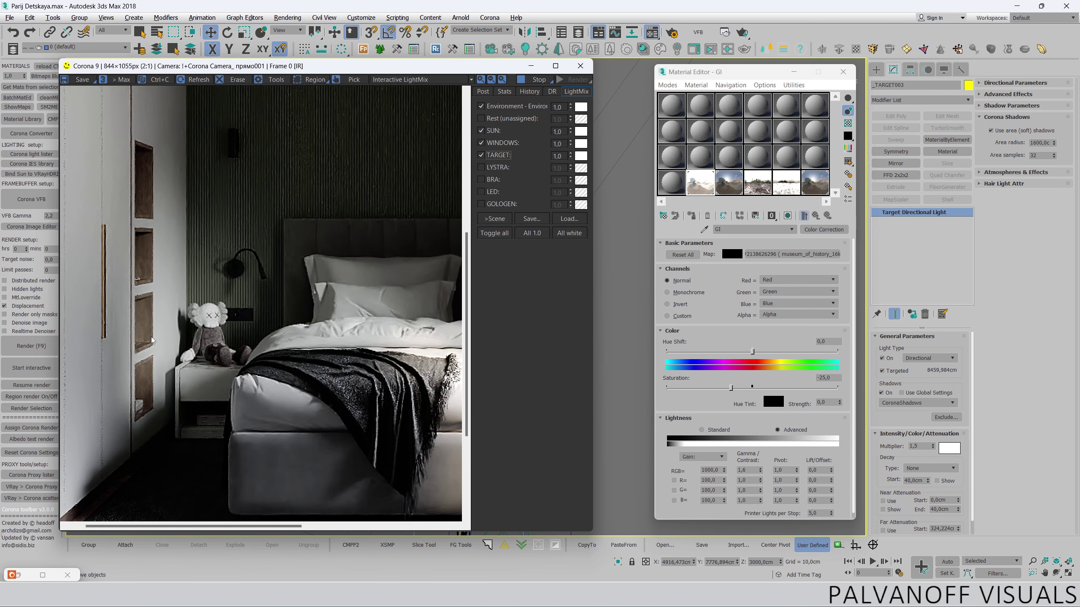
pyautogui.scroll(2, 190, 331)
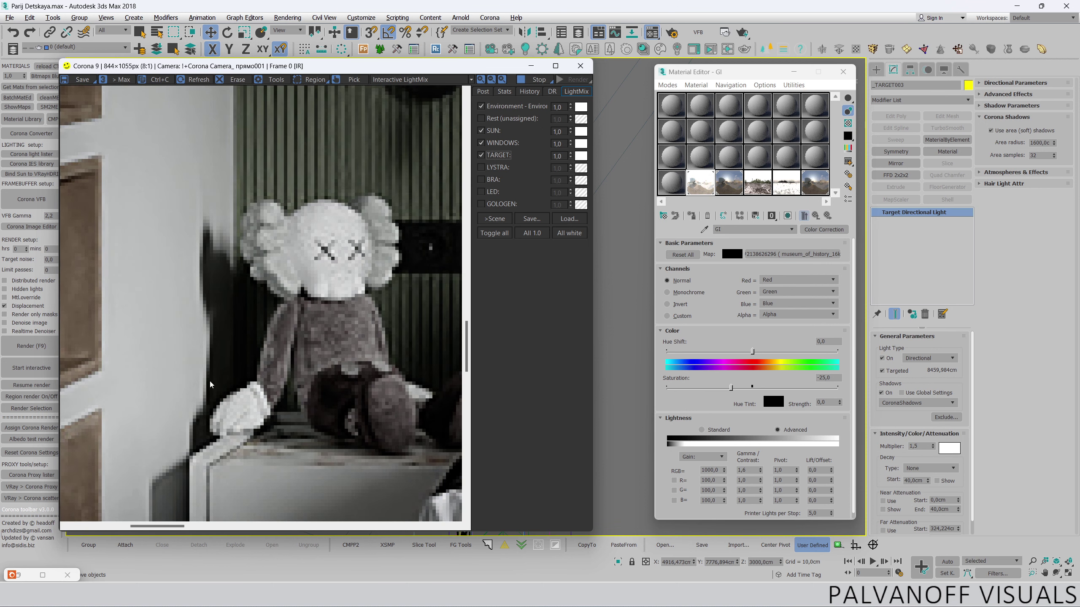
pyautogui.scroll(-1, 299, 270)
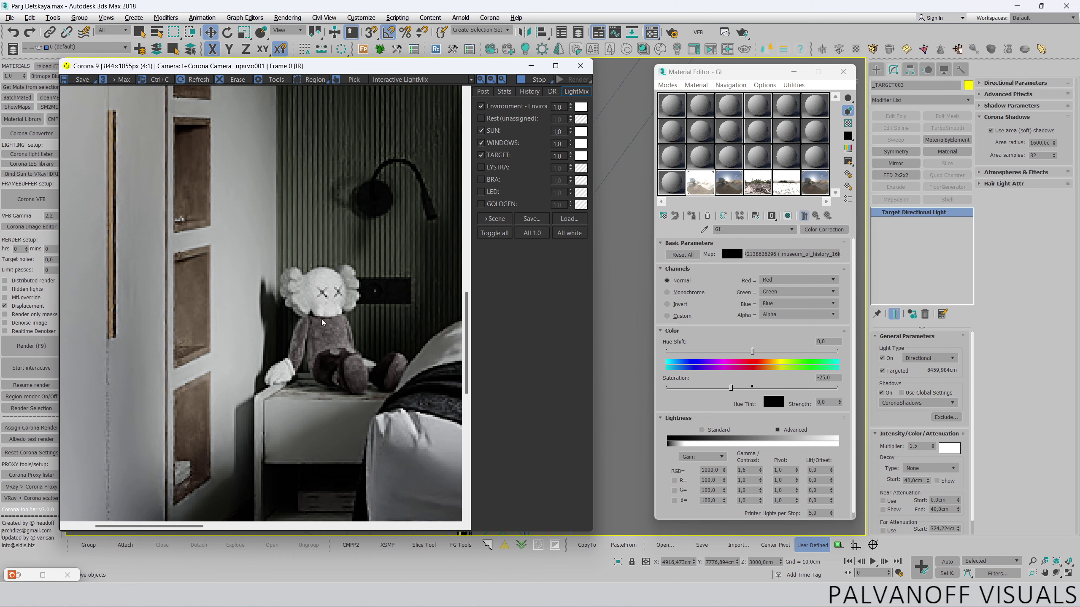
pyautogui.scroll(-2, 322, 322)
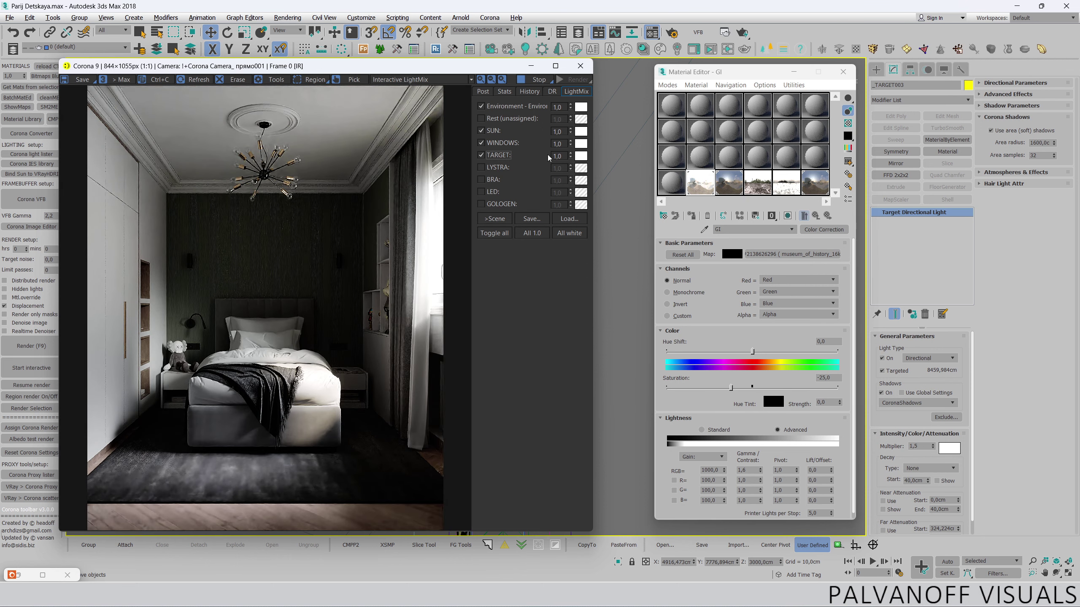
# - Dim TARGET to about 0,432, reset it to 1,0, and turn on the LYSTRA layer
pyautogui.moveTo(570, 156); pyautogui.dragTo(573, 216)
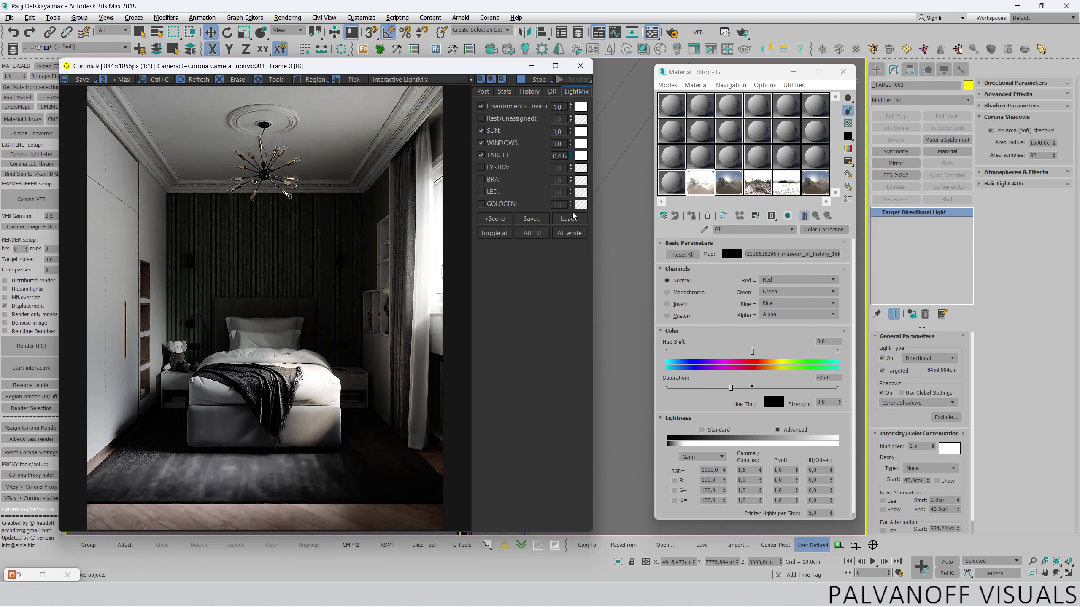
pyautogui.rightClick(556, 157)
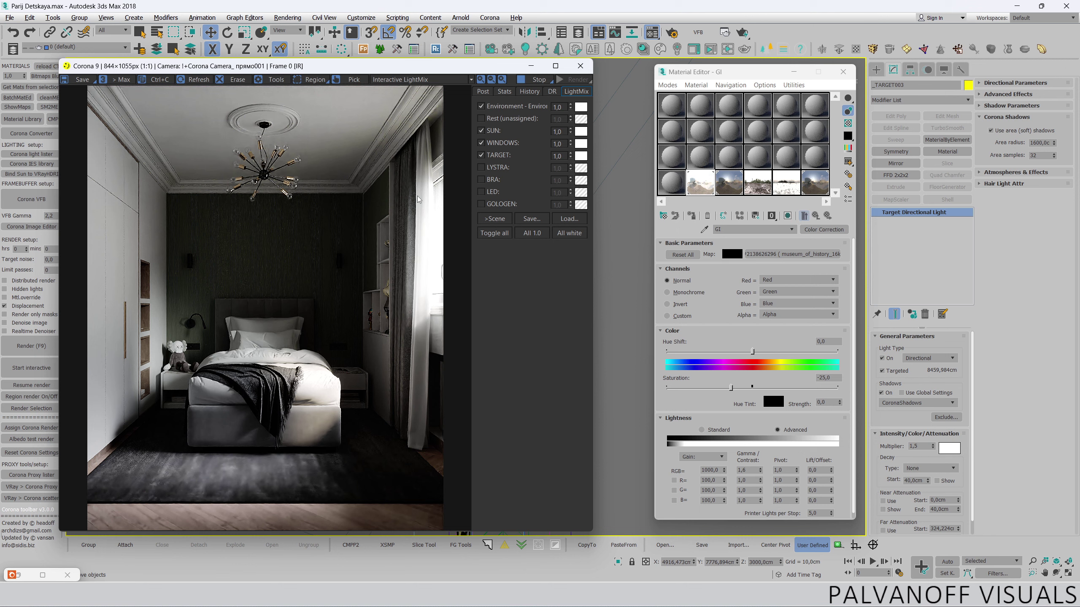
pyautogui.click(491, 168)
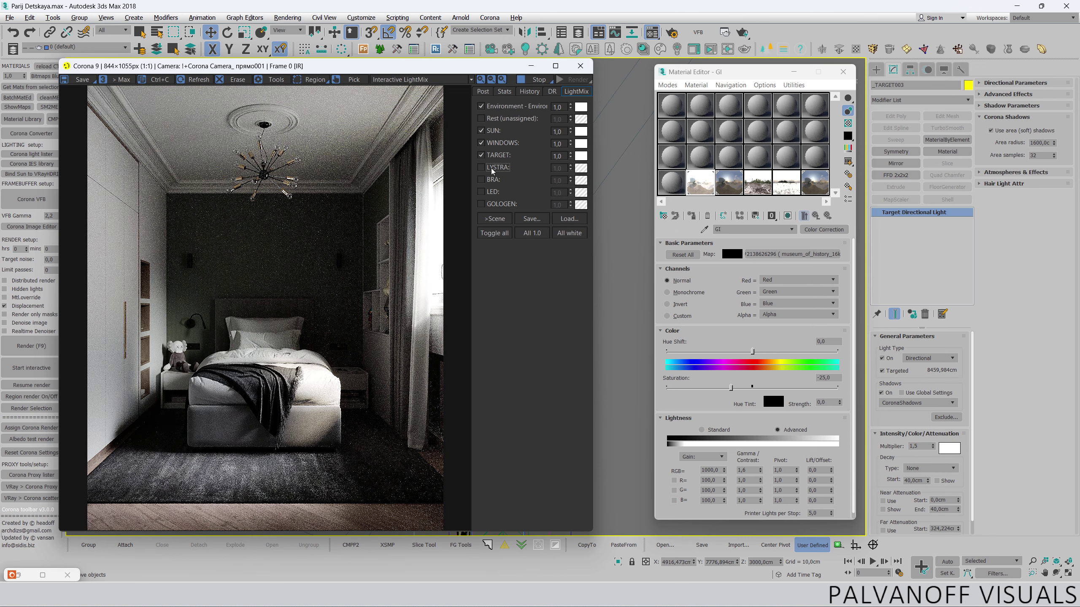
# - Turn on the Rest (unassigned) layer and zoom the render in on the chandelier
pyautogui.click(482, 119)
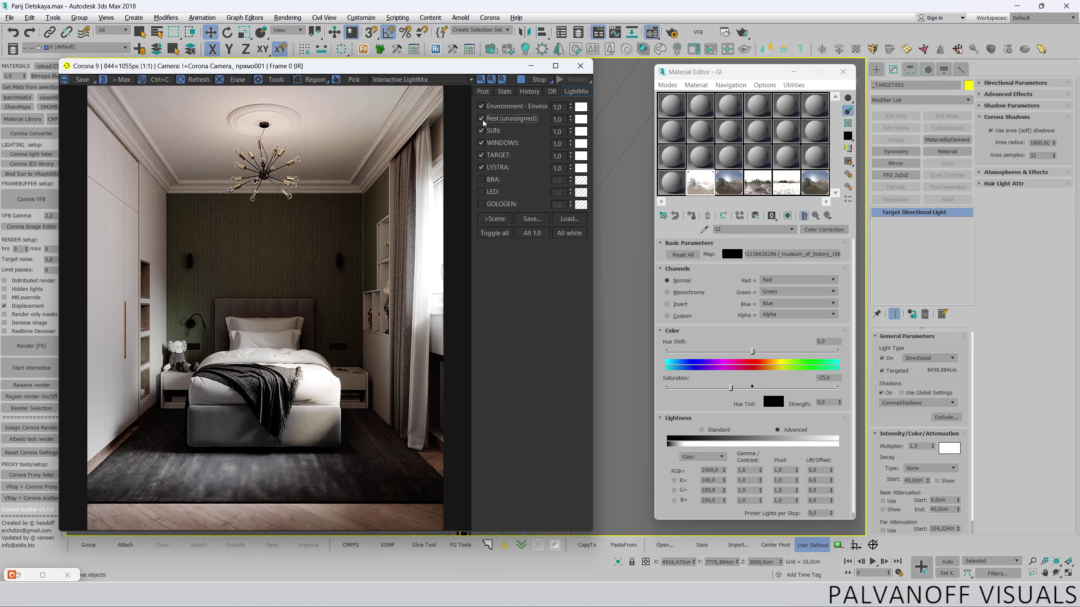
pyautogui.scroll(2, 273, 127)
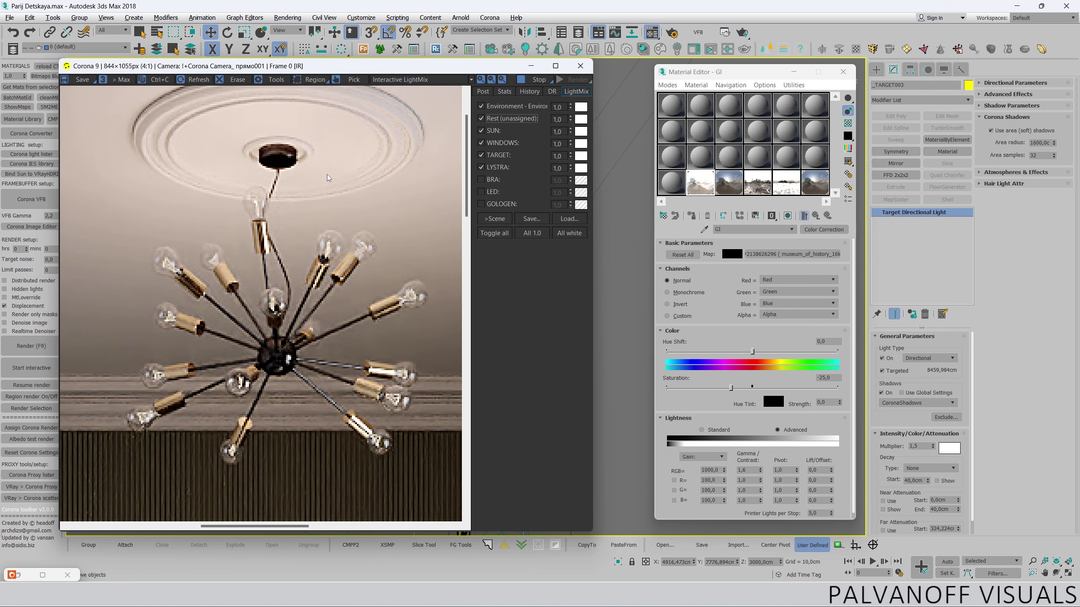
pyautogui.scroll(-2, 328, 174)
pyautogui.scroll(2, 263, 122)
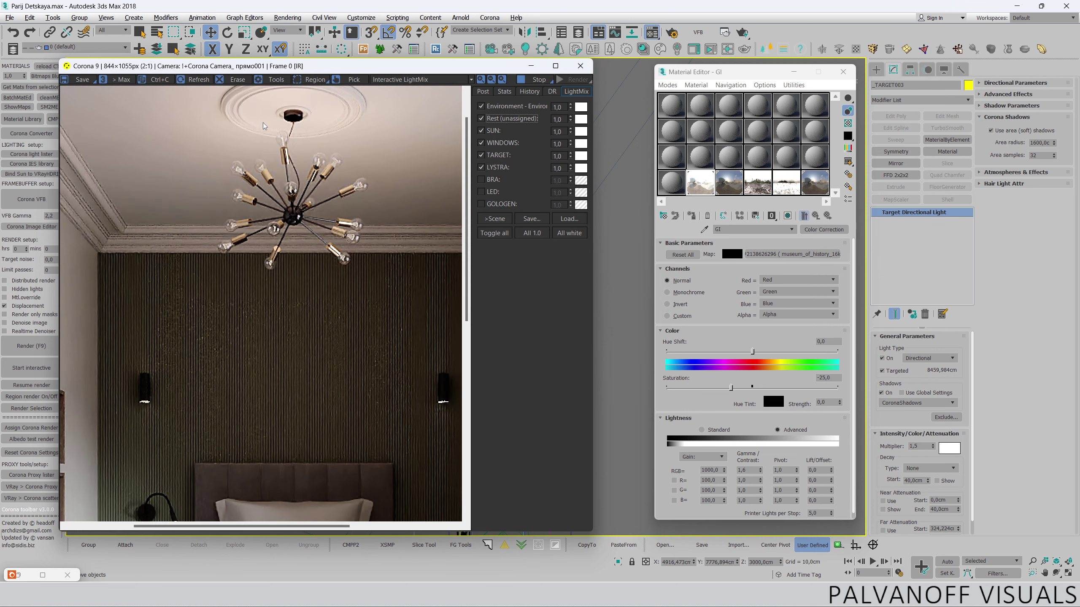
pyautogui.scroll(-1, 214, 147)
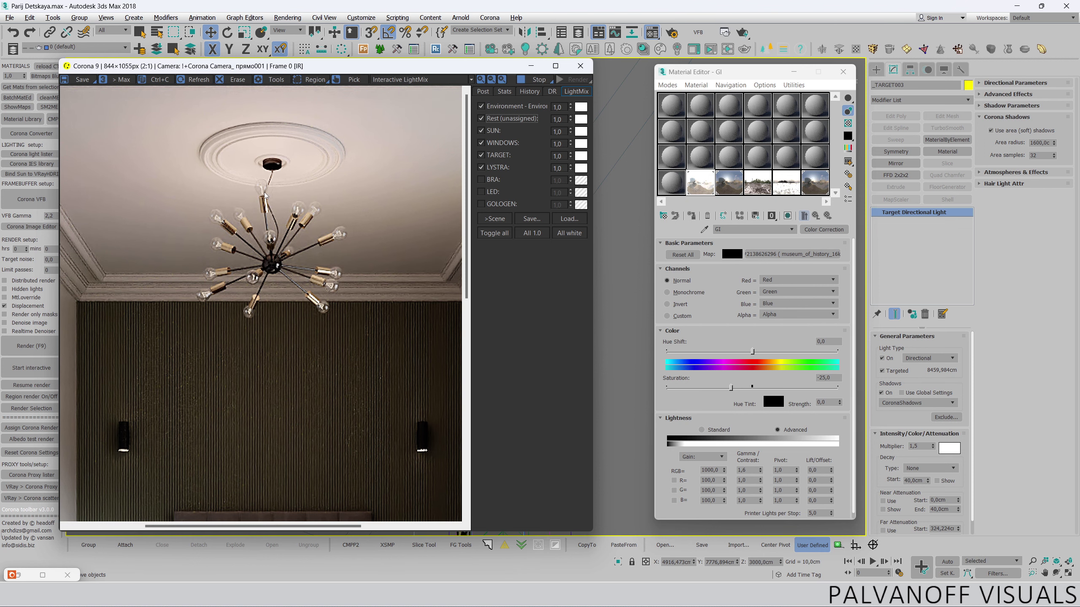
pyautogui.scroll(2, 331, 268)
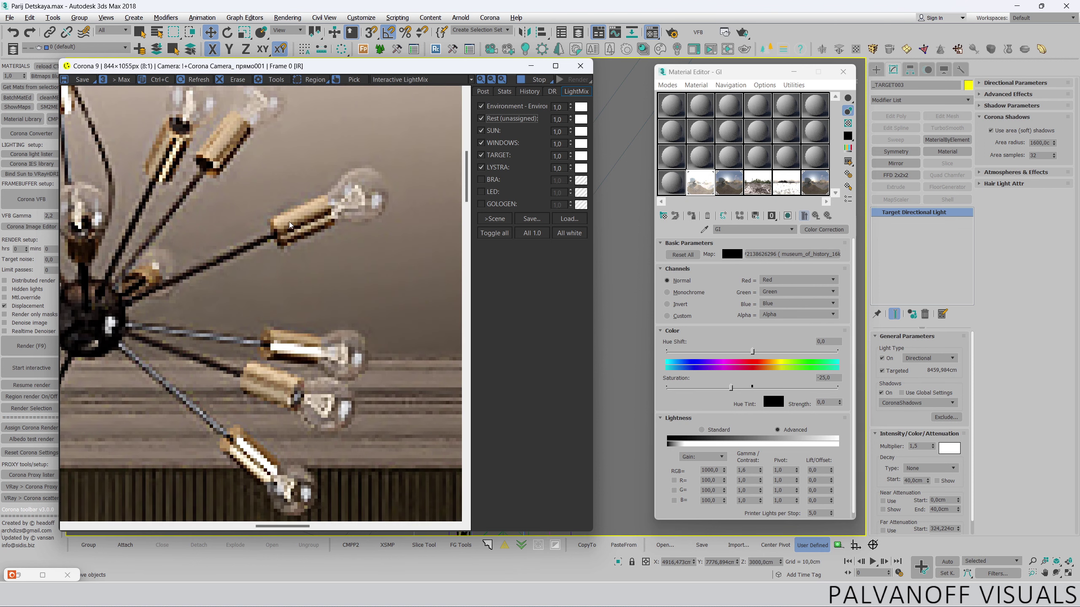
pyautogui.scroll(-1, 323, 267)
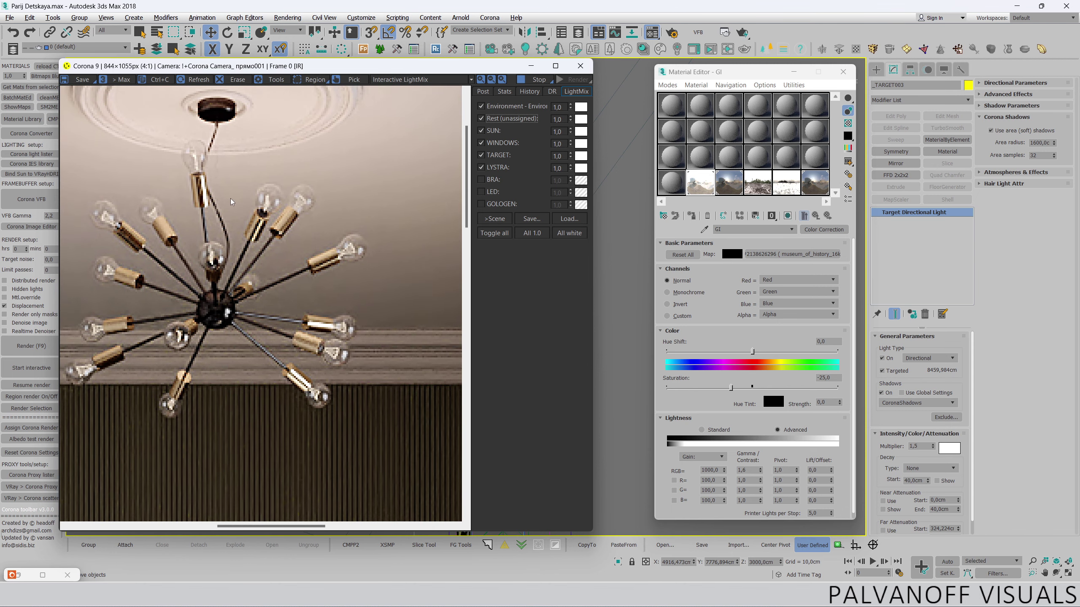
pyautogui.scroll(-2, 230, 198)
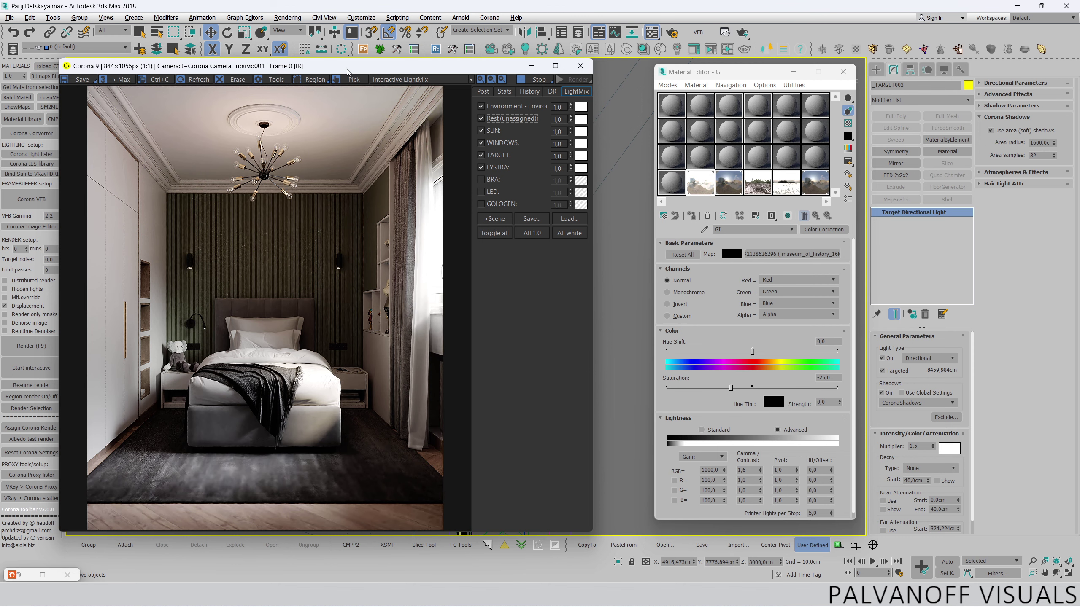
# - Move the render window down to reveal the chandelier in the Top view
pyautogui.moveTo(348, 72); pyautogui.dragTo(397, 428)
pyautogui.scroll(4, 419, 383)
pyautogui.scroll(1, 419, 383)
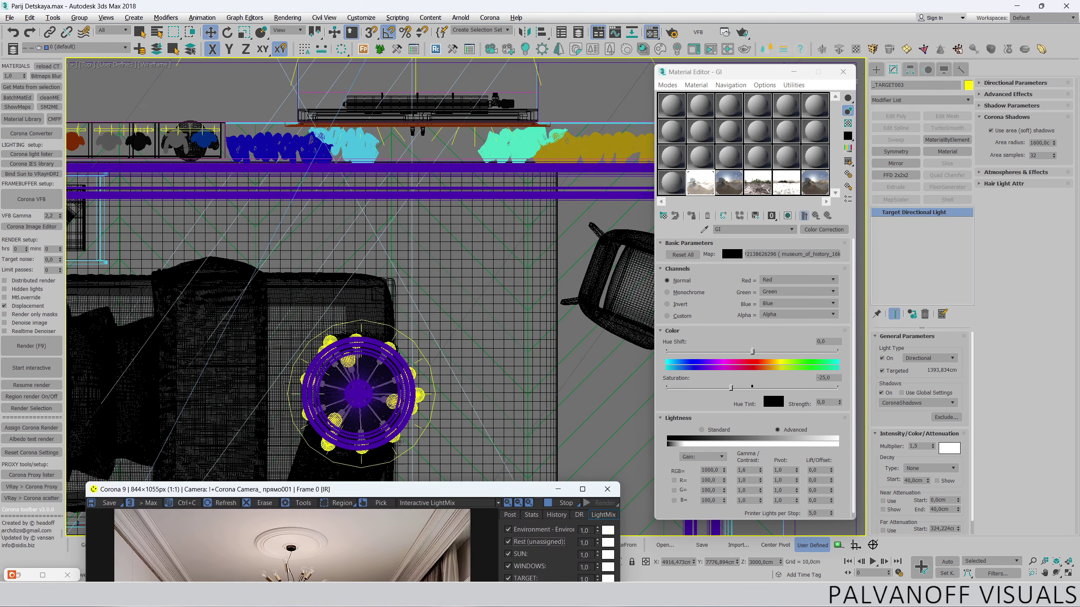
# - Select the chandelier bulb lights in the Top view and maximize the Camera viewport
pyautogui.moveTo(399, 443); pyautogui.dragTo(402, 247, button='middle')
pyautogui.scroll(2, 402, 247)
pyautogui.click(349, 181)
pyautogui.hotkey('alt', 'w')
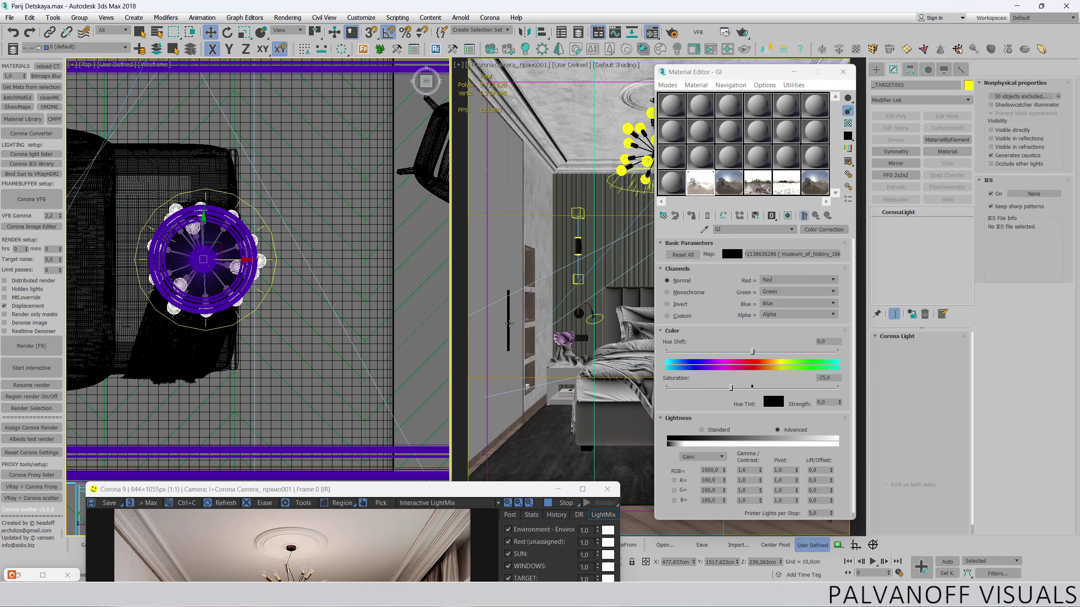
pyautogui.hotkey('alt', 'w')
# - Reposition the render window to inspect the chandelier while keeping the scene visible
pyautogui.moveTo(420, 491); pyautogui.dragTo(381, 95)
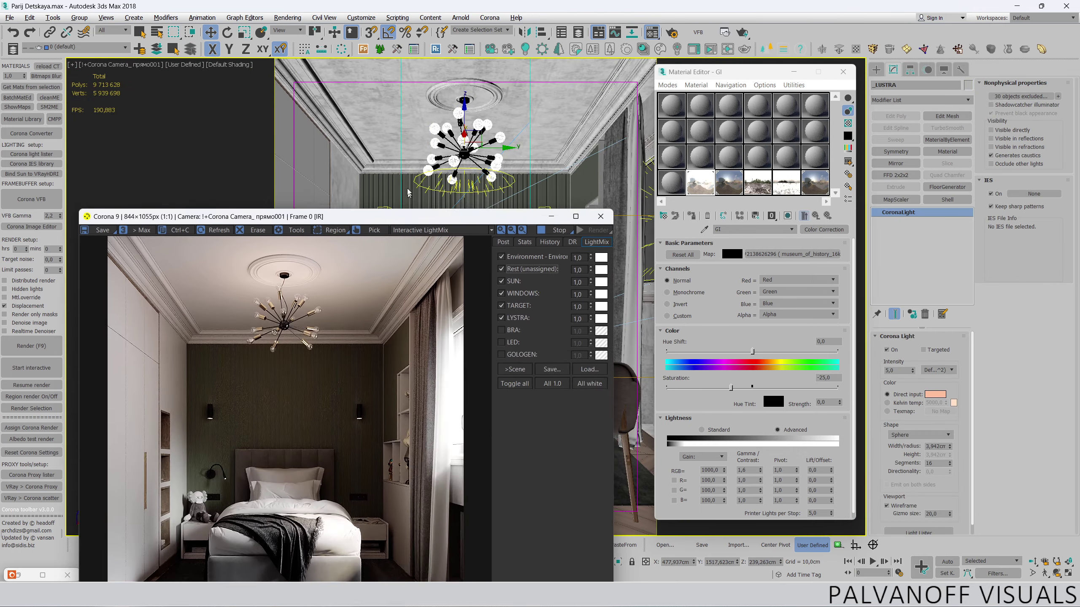
pyautogui.scroll(2, 272, 172)
pyautogui.scroll(1, 298, 183)
pyautogui.scroll(-2, 298, 183)
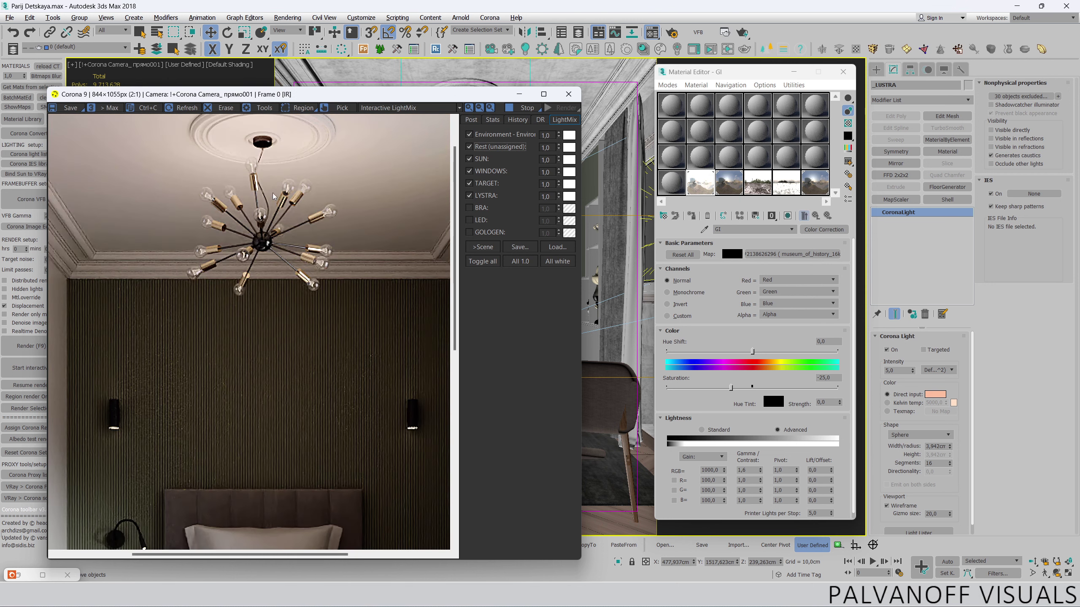
pyautogui.scroll(1, 275, 200)
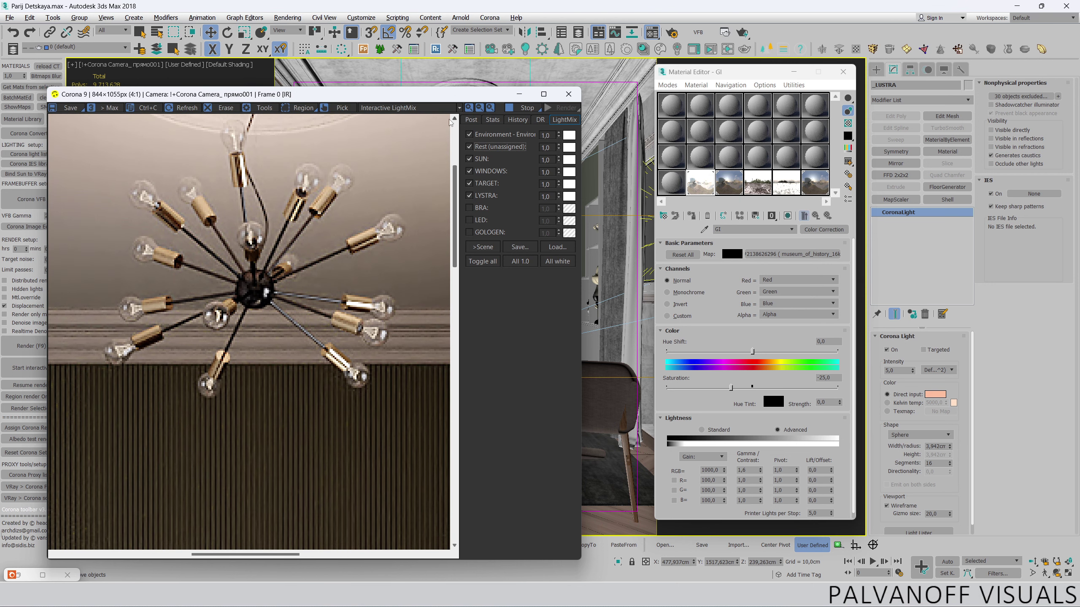
pyautogui.moveTo(419, 88)
pyautogui.mouseDown()
pyautogui.moveTo(522, 279)
pyautogui.moveTo(504, 199)
pyautogui.moveTo(427, 82)
pyautogui.mouseUp()
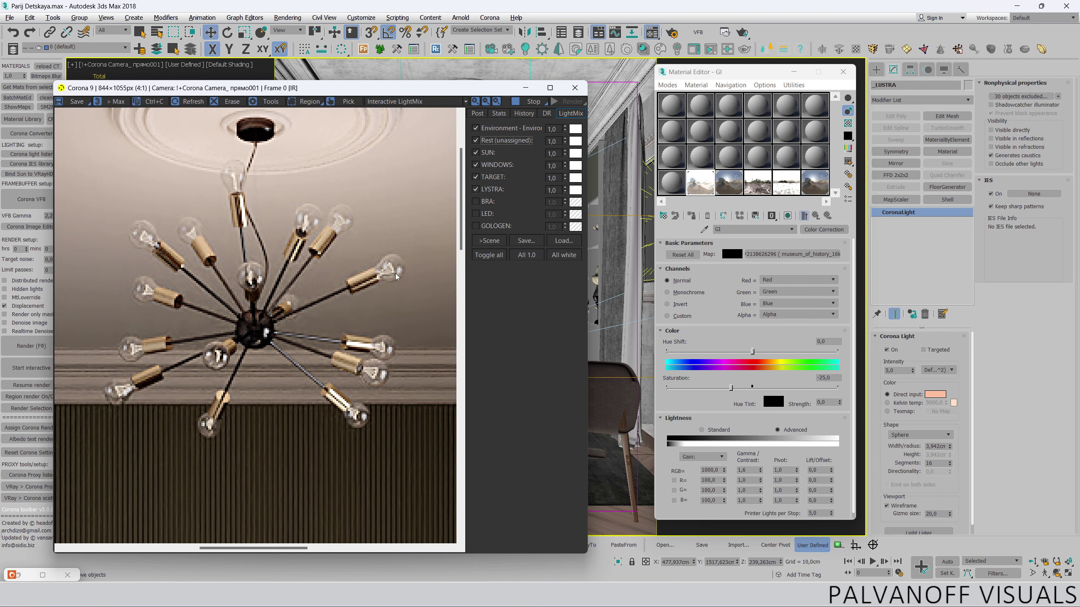
pyautogui.moveTo(368, 89); pyautogui.dragTo(353, 301)
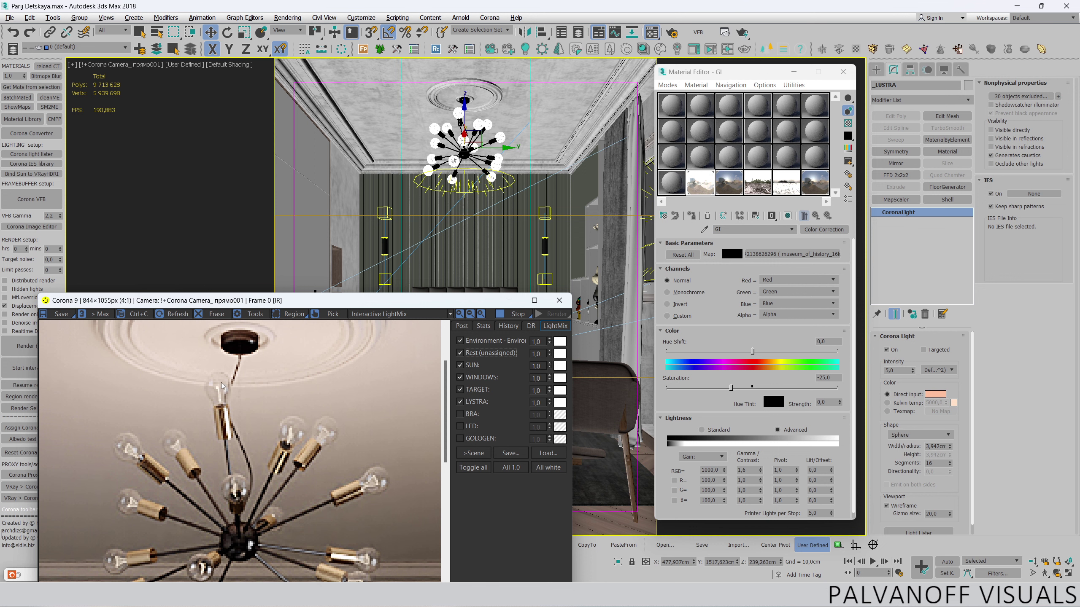
pyautogui.scroll(-3, 251, 385)
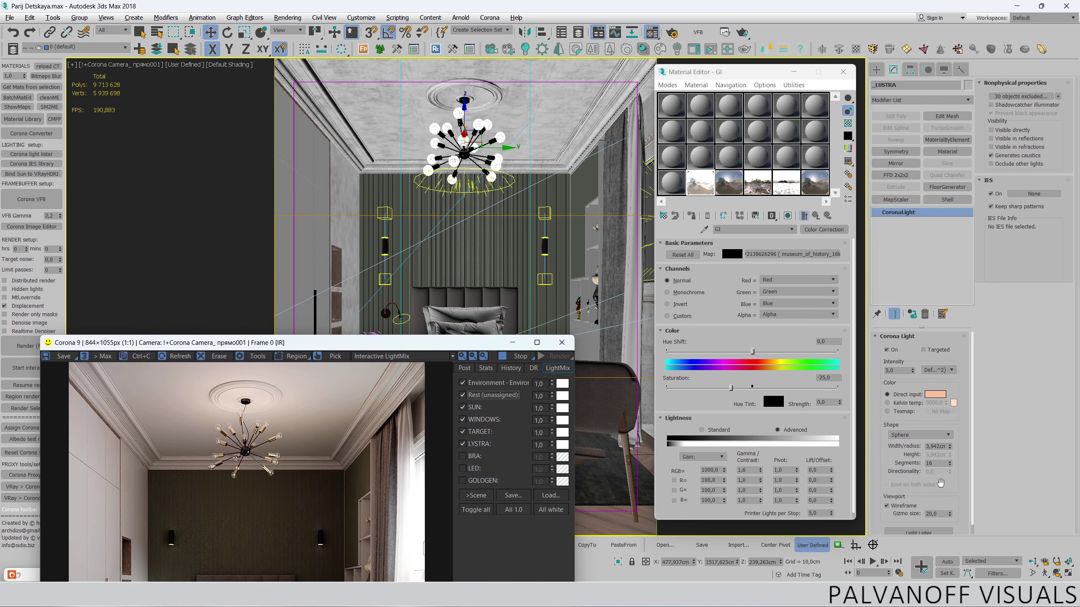
# - Set the chandelier bulb light radius to 0,5 cm
pyautogui.doubleClick(934, 446)
pyautogui.write('0')
pyautogui.press('Return')
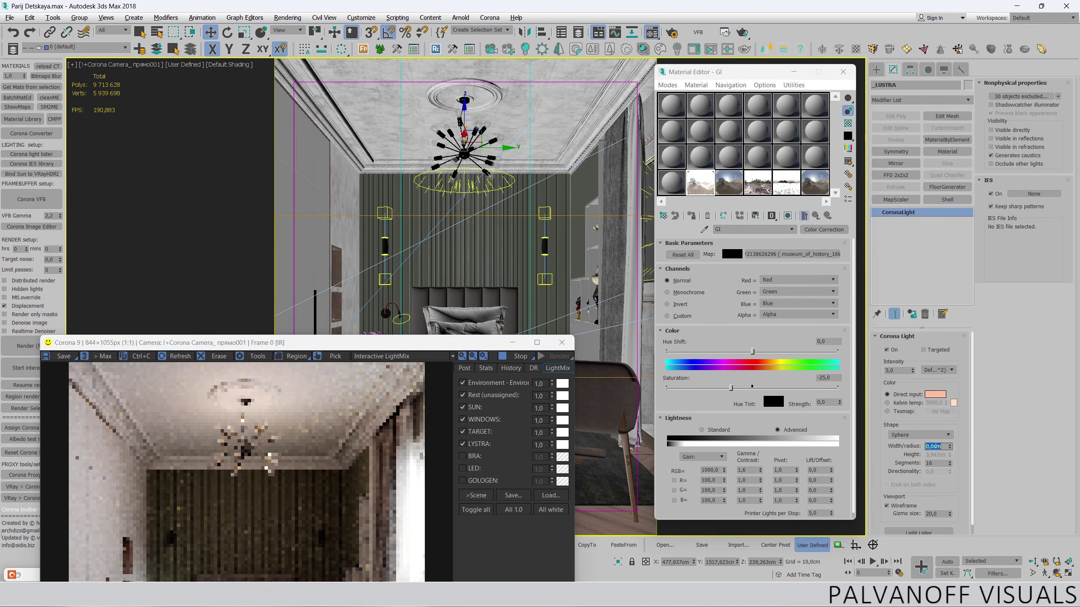
pyautogui.write('0,5')
pyautogui.press('Return')
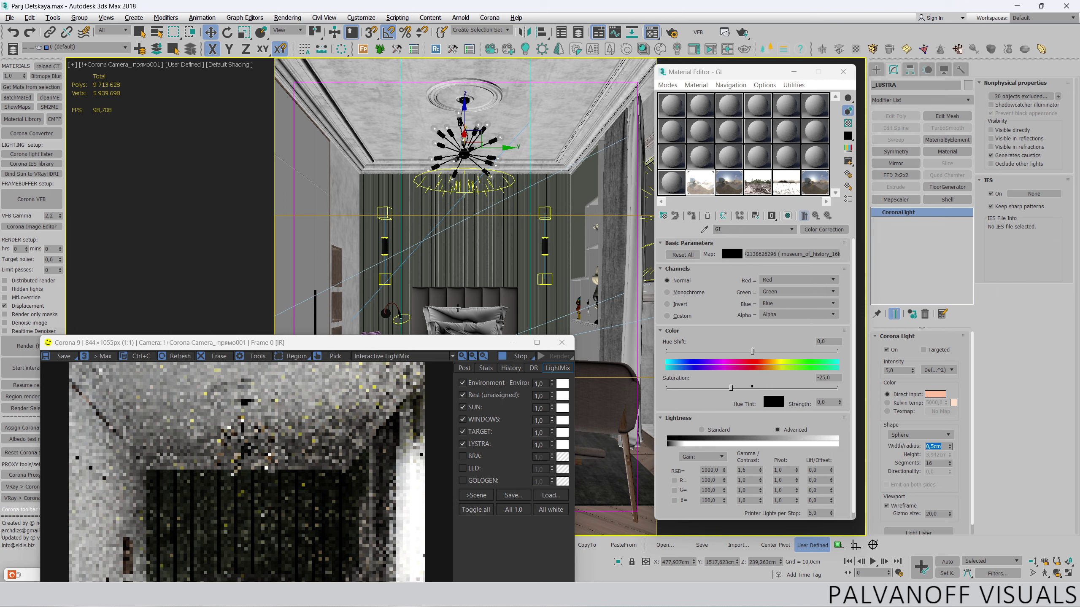
pyautogui.moveTo(255, 343); pyautogui.dragTo(258, 111)
pyautogui.scroll(2, 256, 170)
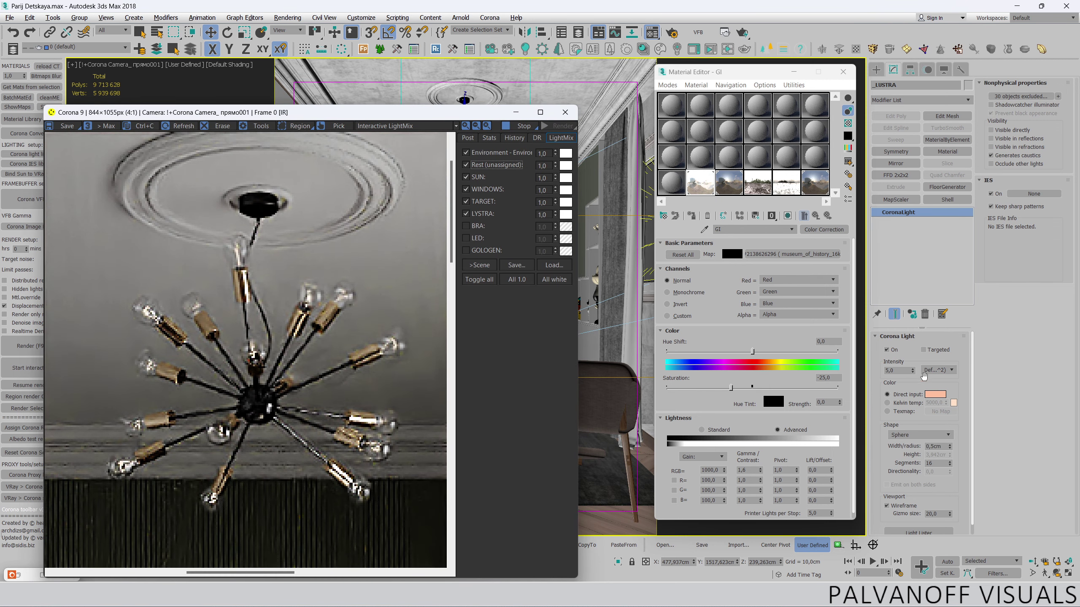
# - Set bulb intensity to 50 and make the light visible directly, in reflections and refractions
pyautogui.doubleClick(897, 370)
pyautogui.write('50')
pyautogui.press('Return')
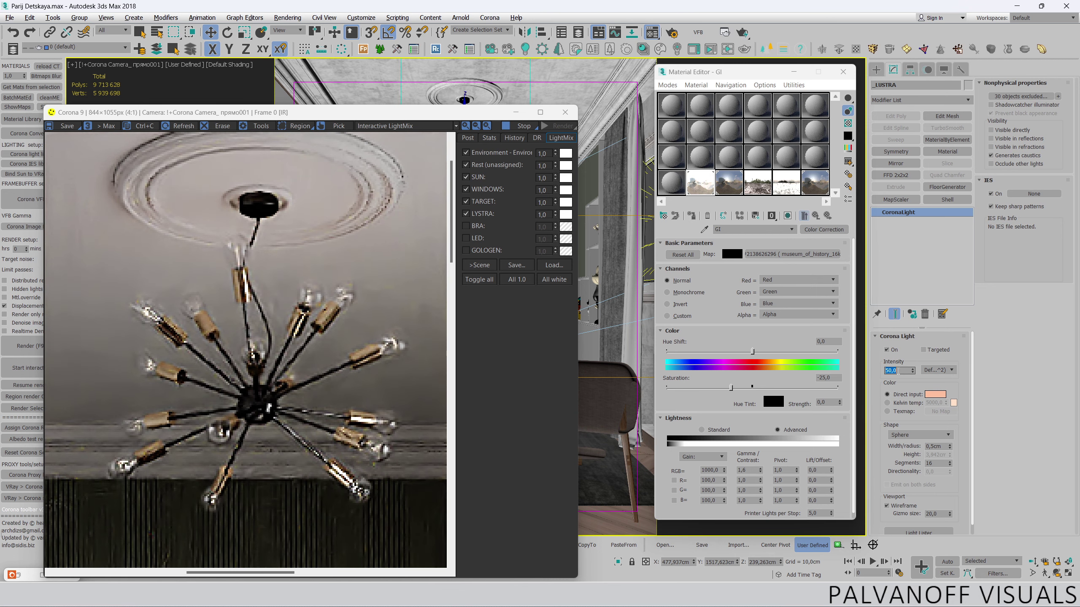
pyautogui.click(998, 146)
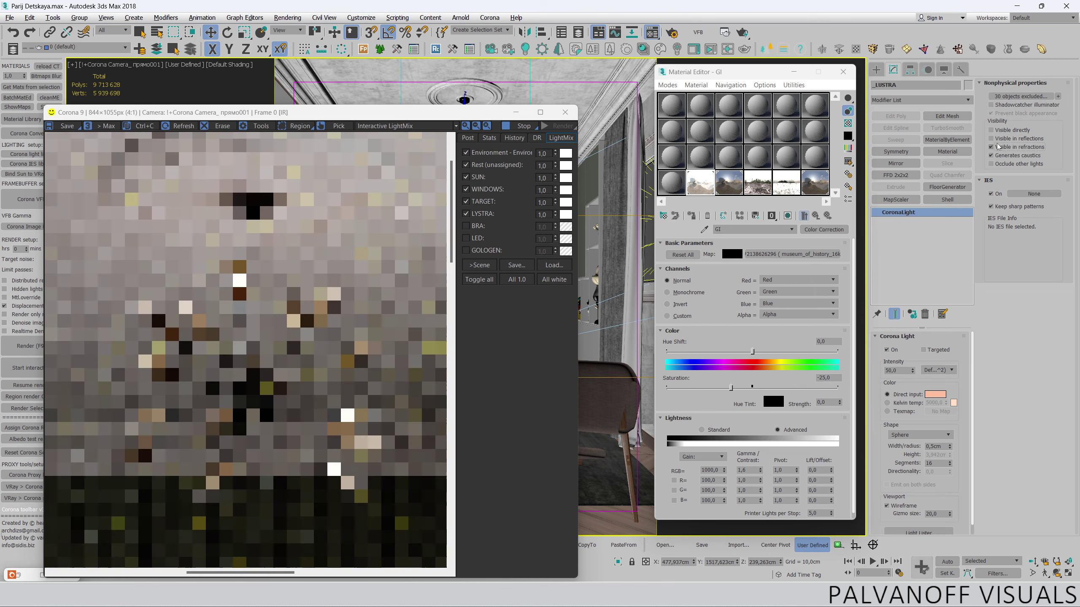
pyautogui.click(991, 155)
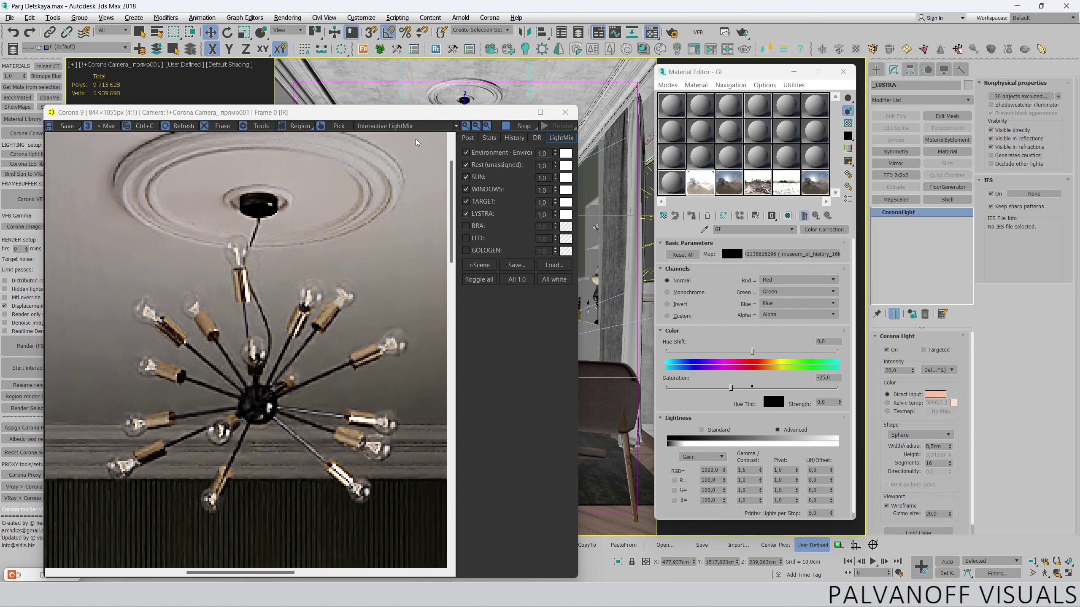
# - Raise the light intensity to 200 and show the VFB post-processing settings
pyautogui.scroll(-2, 311, 207)
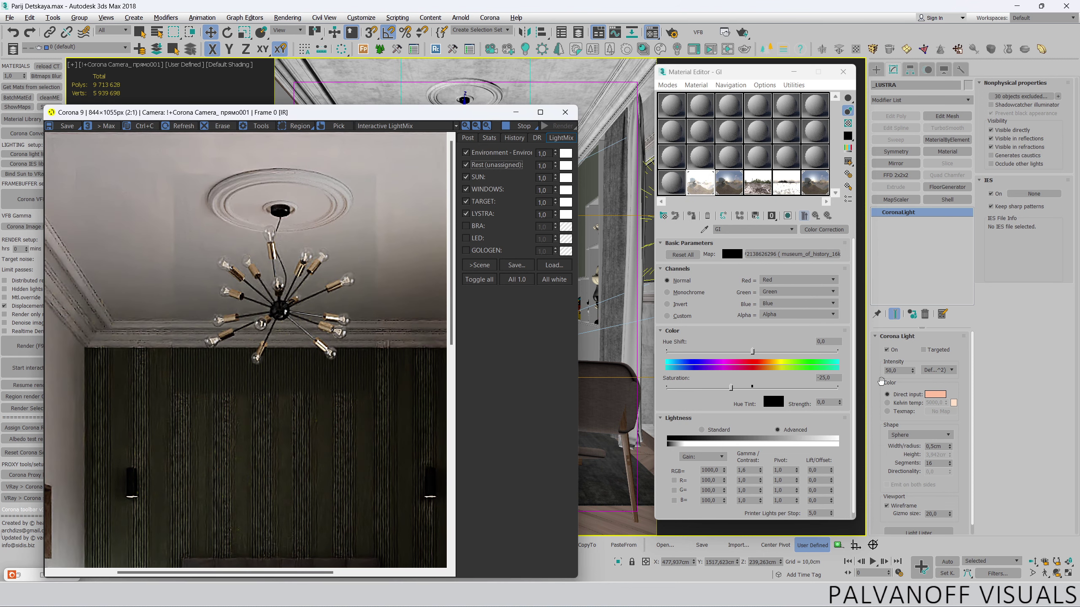
pyautogui.doubleClick(897, 371)
pyautogui.write('200')
pyautogui.press('Return')
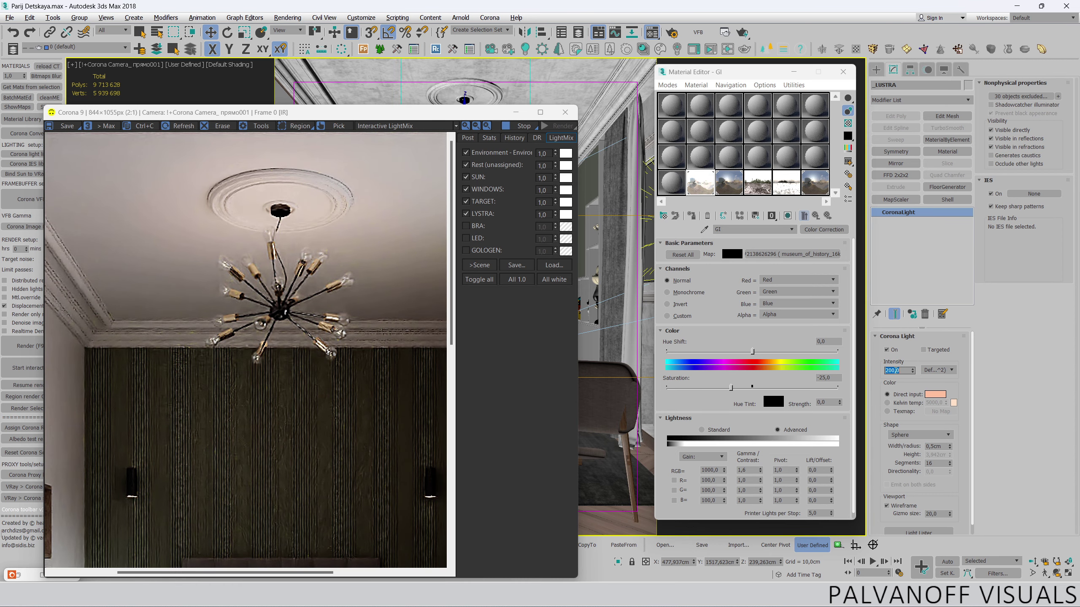
pyautogui.click(468, 138)
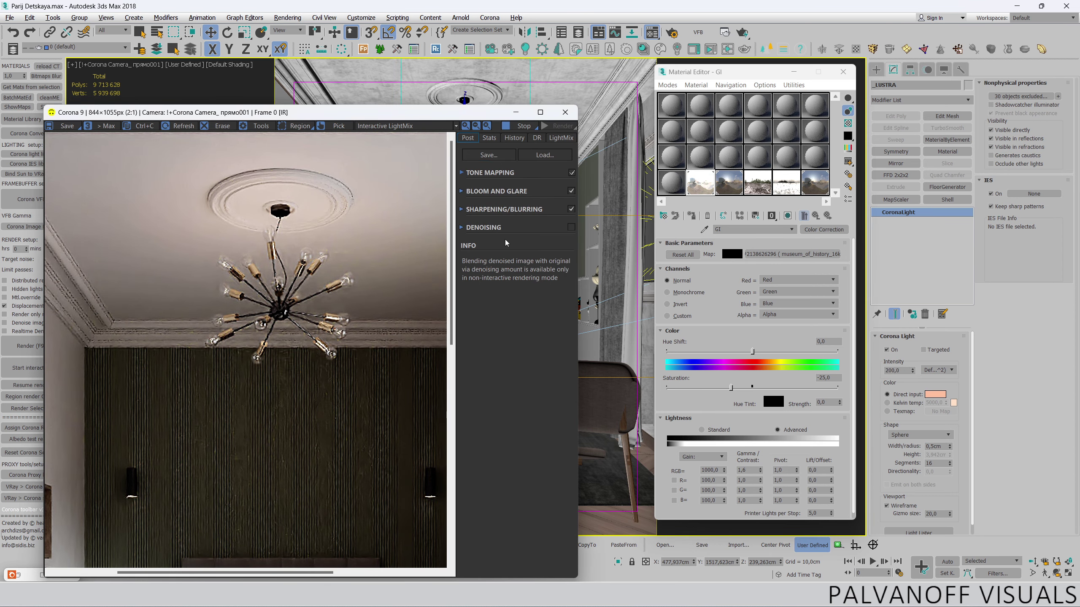
# - Expand Bloom and Glare and set bloom and glare intensities to 1
pyautogui.click(496, 191)
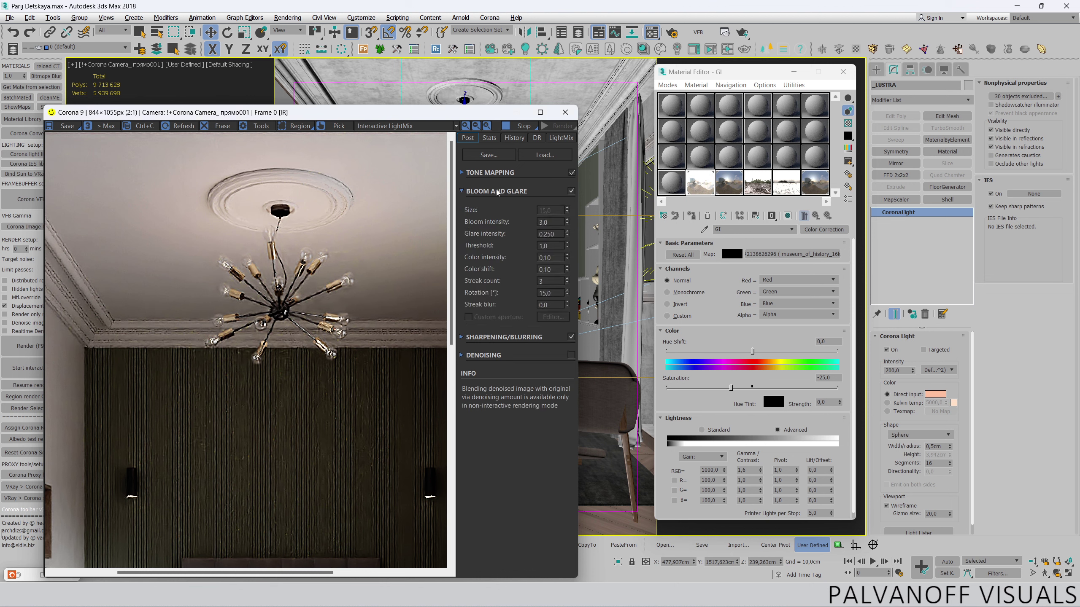
pyautogui.doubleClick(543, 221)
pyautogui.write('1')
pyautogui.press('Return')
pyautogui.doubleClick(549, 235)
pyautogui.write('1')
pyautogui.press('Return')
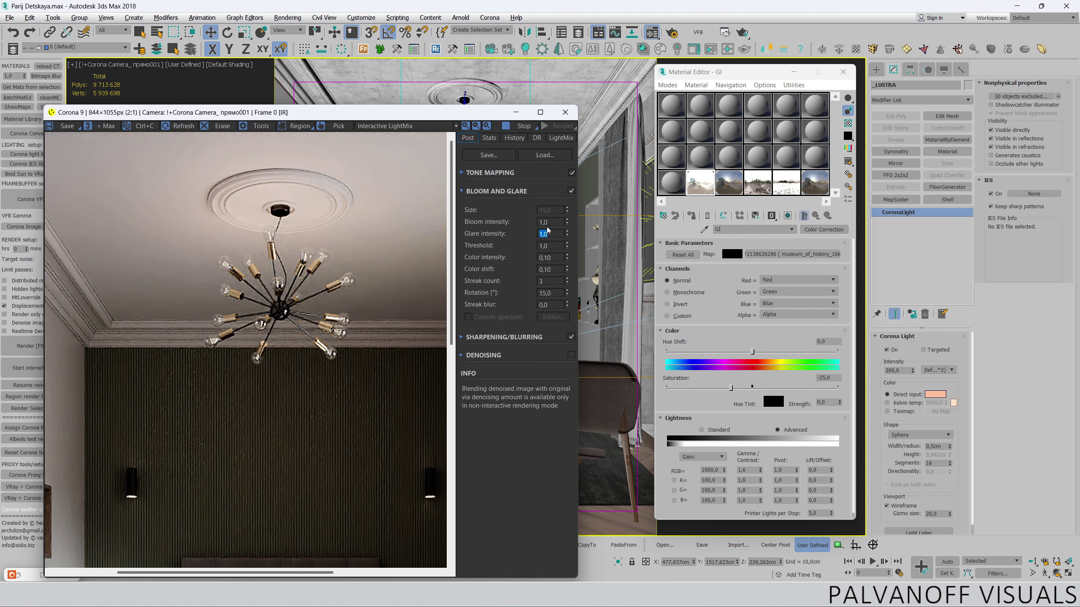
# - Set the bloom and glare threshold to 0,90
pyautogui.doubleClick(548, 246)
pyautogui.write('0,1')
pyautogui.press('Return')
pyautogui.write('0,8')
pyautogui.press('Return')
pyautogui.write('0,9')
pyautogui.press('Return')
# - Raise both glare and bloom intensities to 10
pyautogui.doubleClick(548, 233)
pyautogui.write('10')
pyautogui.press('Return')
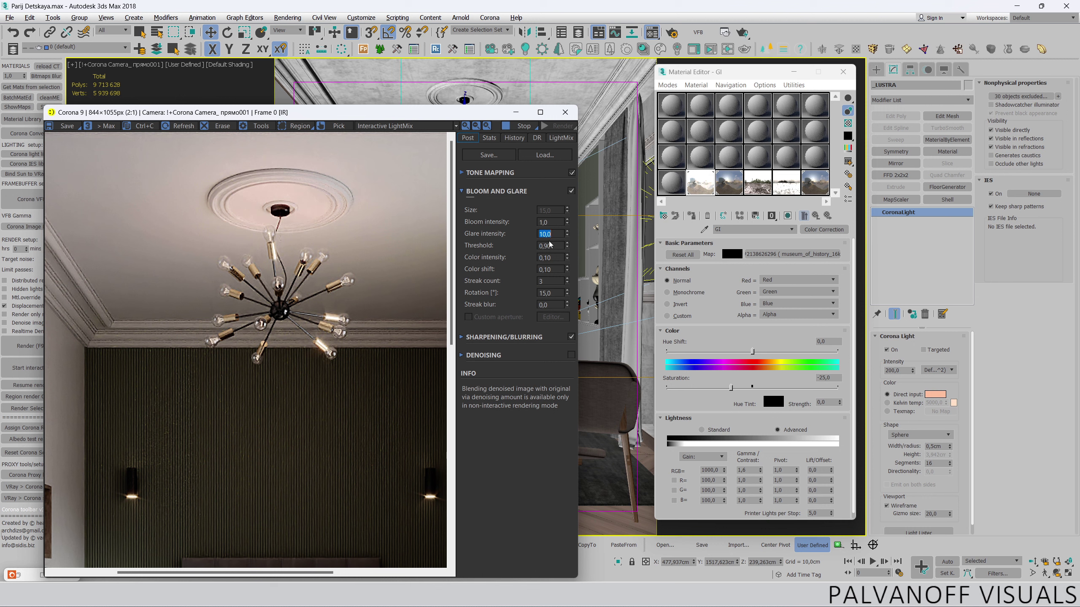
pyautogui.doubleClick(549, 222)
pyautogui.write('10')
pyautogui.press('Return')
pyautogui.doubleClick(548, 233)
# - Return glare and bloom intensities to 1
pyautogui.write('1')
pyautogui.press('Return')
pyautogui.doubleClick(547, 222)
pyautogui.write('1')
pyautogui.press('Return')
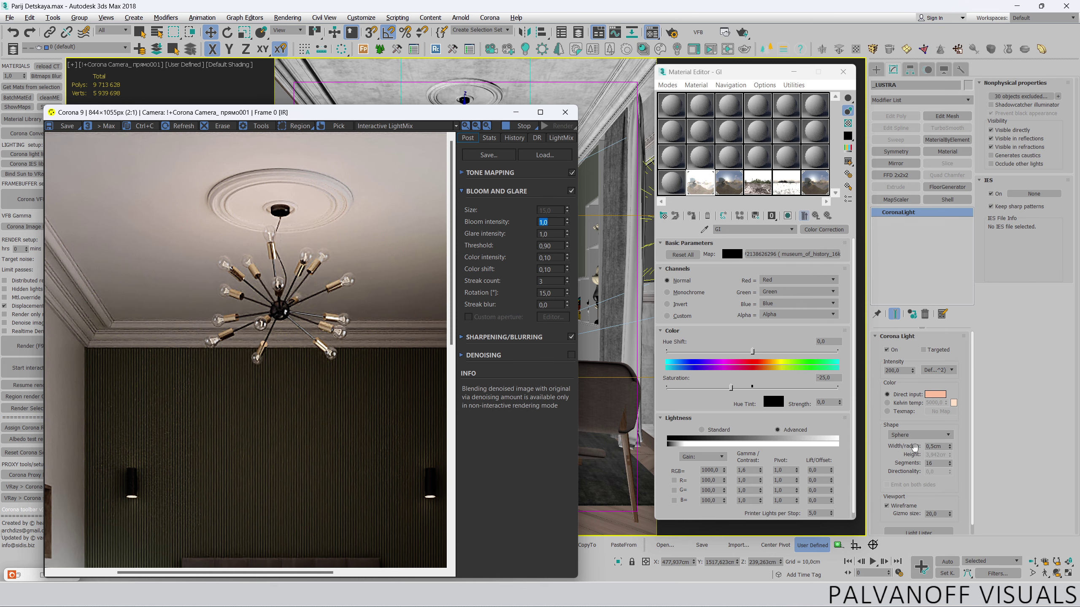
pyautogui.moveTo(379, 113)
pyautogui.mouseDown()
pyautogui.moveTo(425, 335)
pyautogui.moveTo(395, 92)
pyautogui.mouseUp()
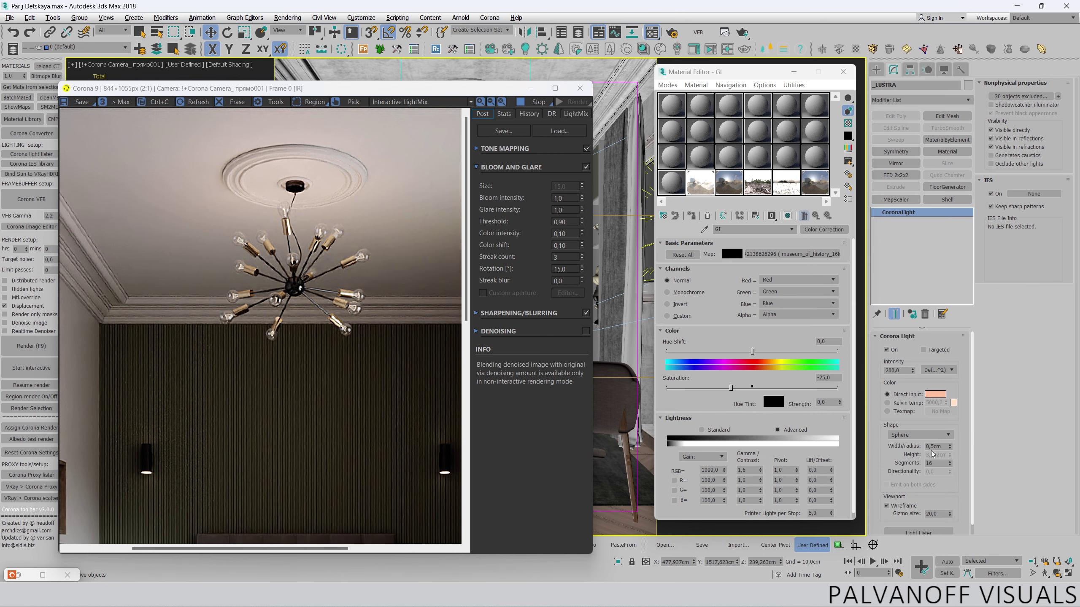
# - Try a 1 cm bulb light radius, then revert it to 0,5 cm
pyautogui.doubleClick(934, 446)
pyautogui.write('1')
pyautogui.press('Return')
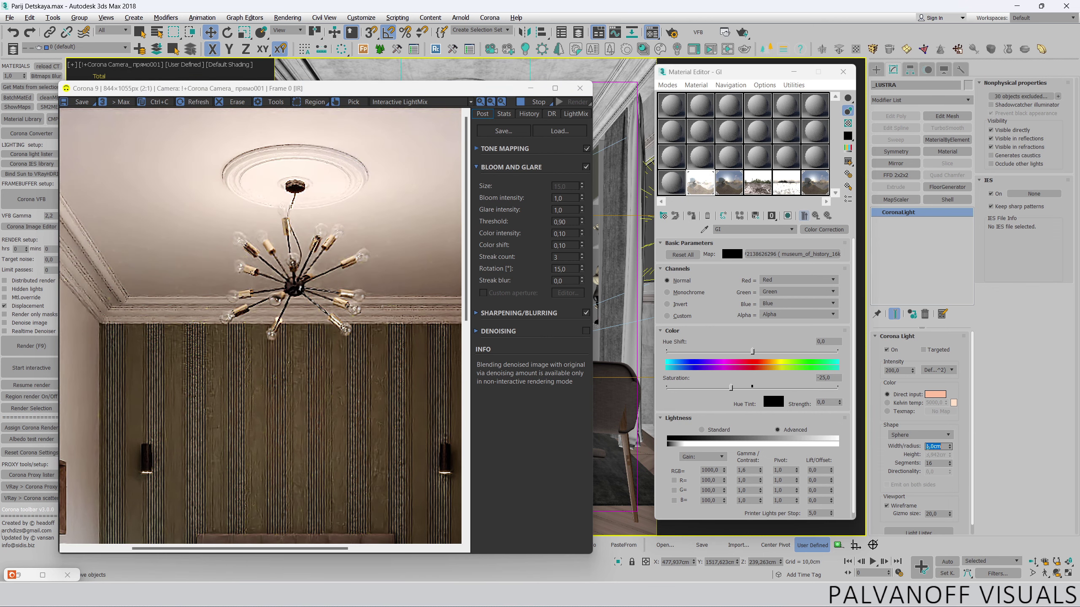
pyautogui.scroll(2, 359, 266)
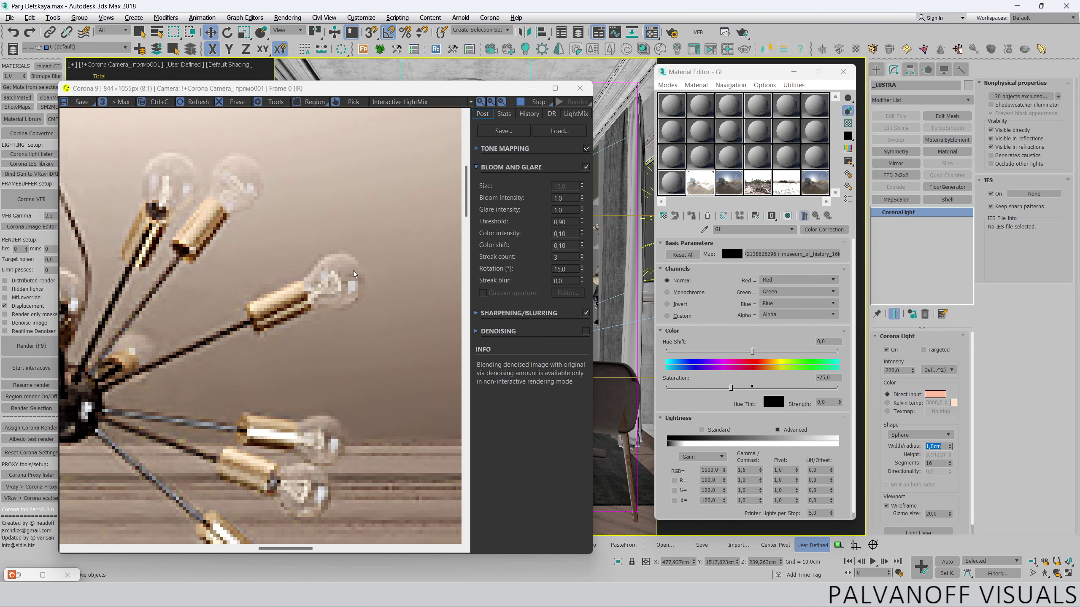
pyautogui.scroll(-3, 353, 271)
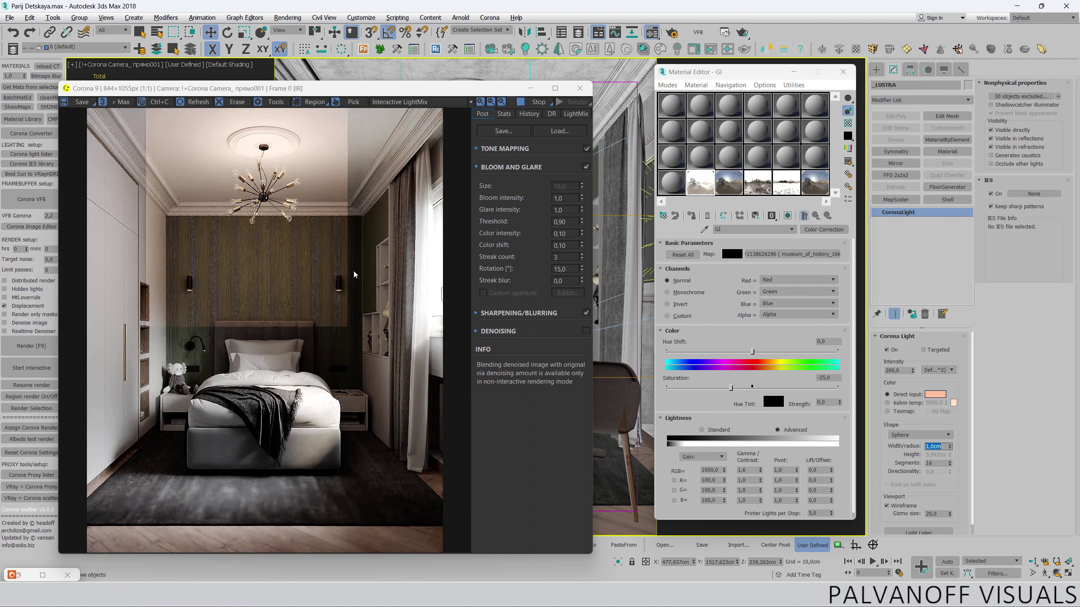
pyautogui.scroll(1, 265, 150)
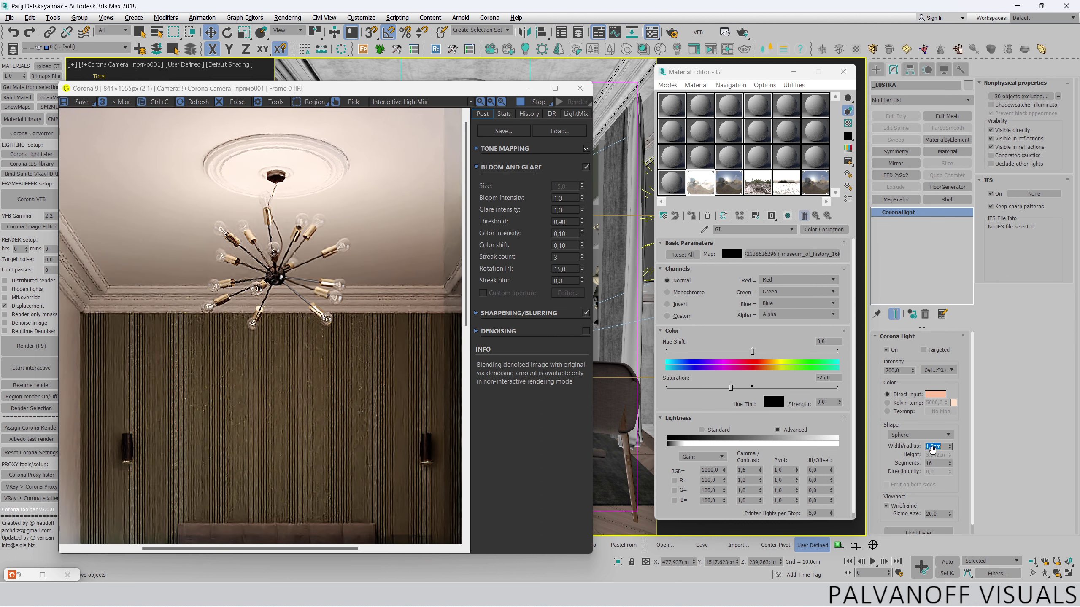
pyautogui.write('0,5')
pyautogui.press('Return')
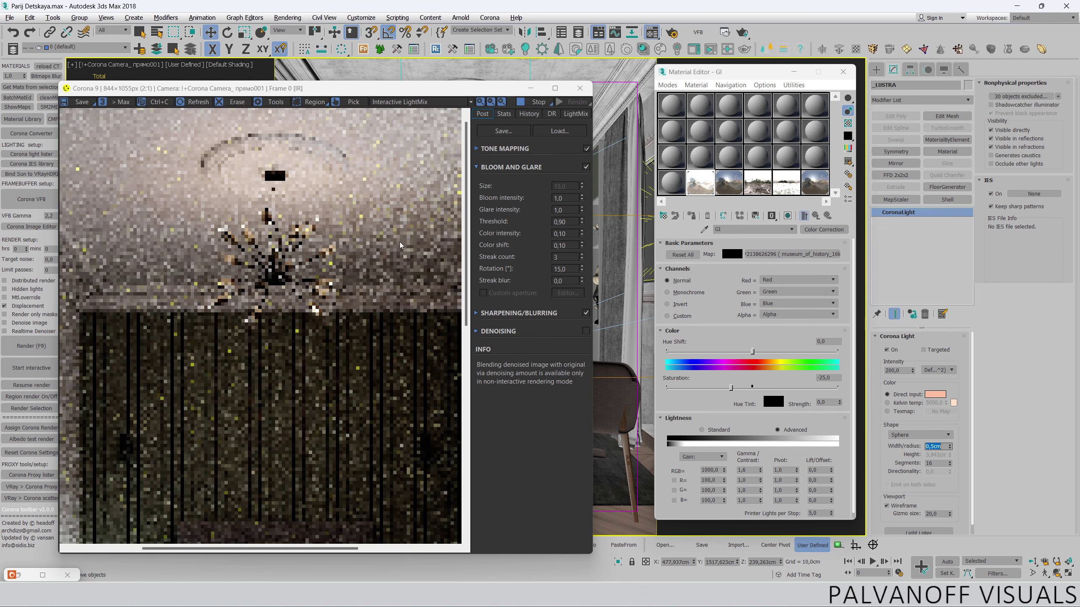
pyautogui.click(388, 298)
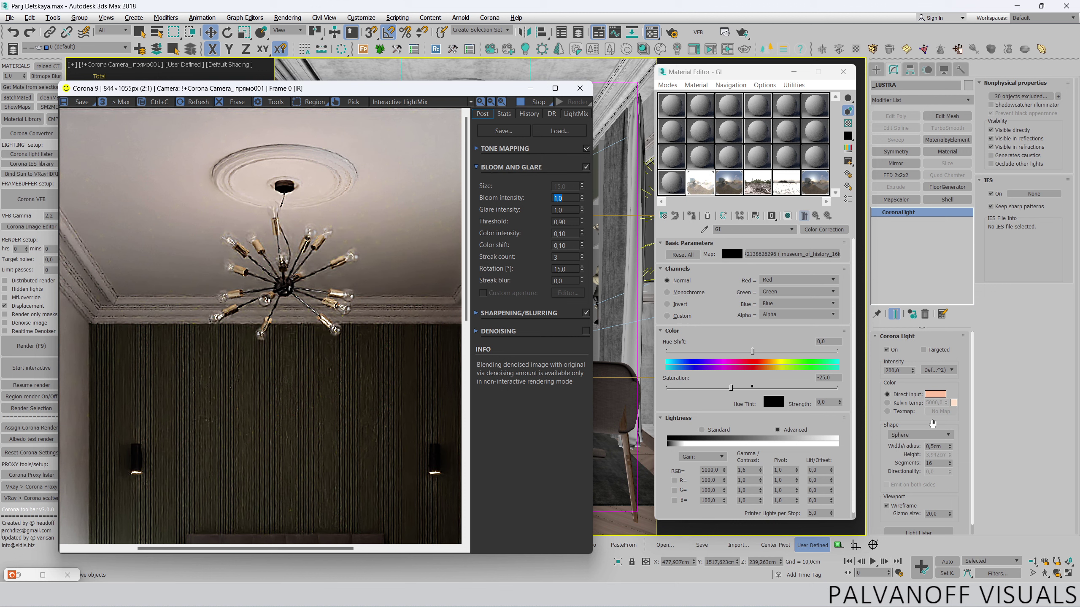
pyautogui.scroll(-1, 891, 470)
pyautogui.scroll(1, 879, 341)
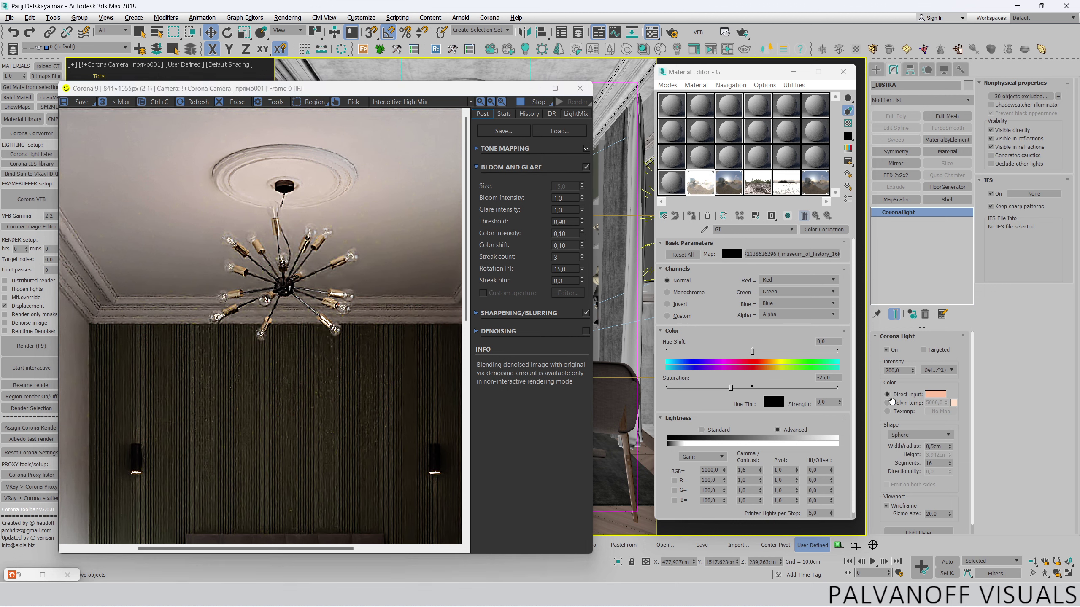
pyautogui.scroll(-1, 333, 228)
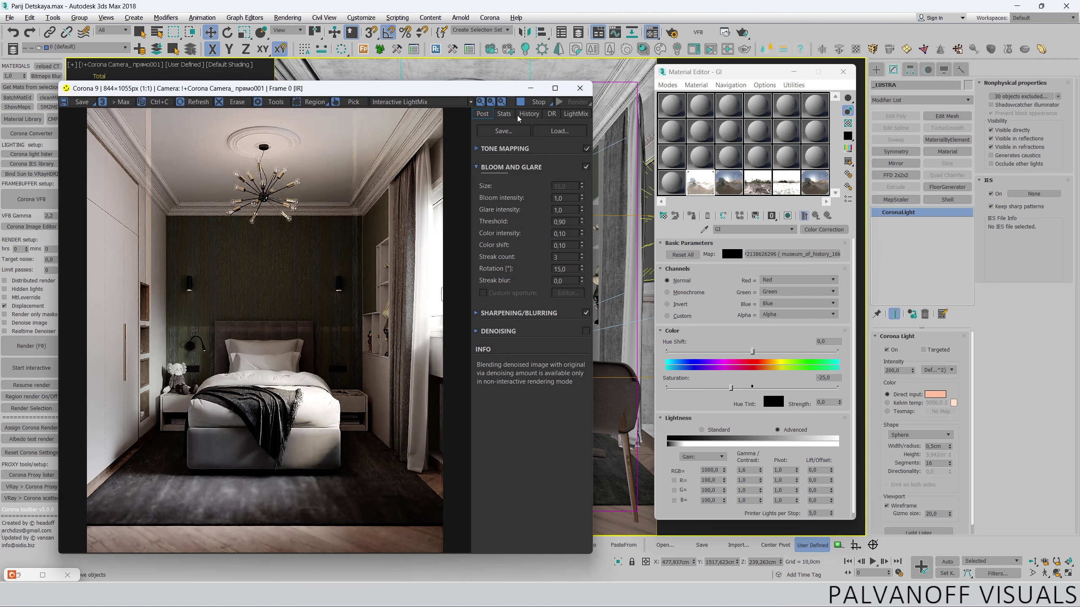
pyautogui.click(531, 104)
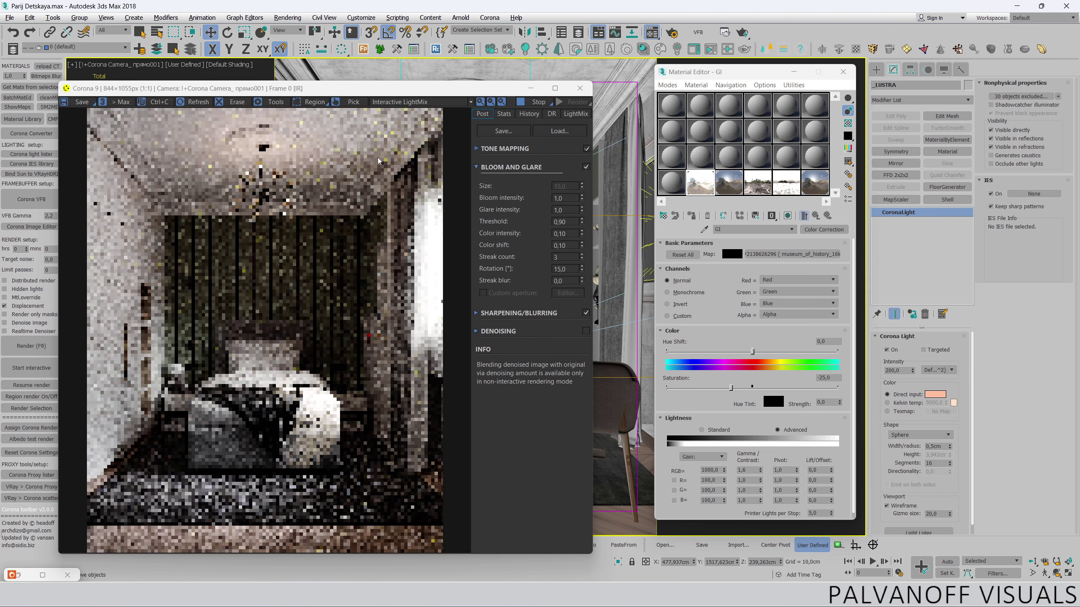
# - Set the bloom and glare threshold to 1,0
pyautogui.scroll(1, 267, 135)
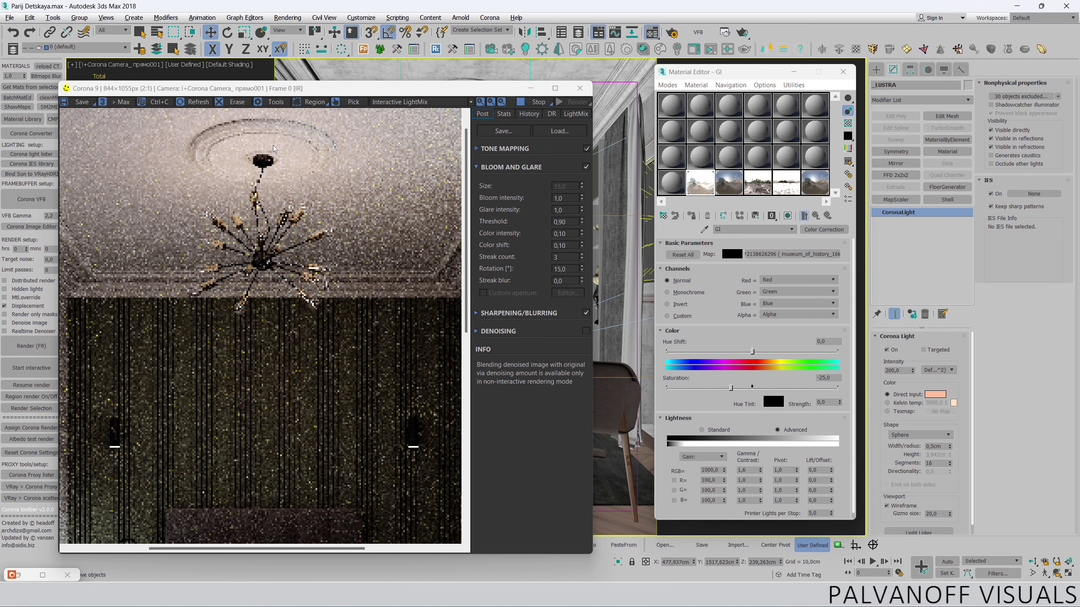
pyautogui.scroll(1, 274, 149)
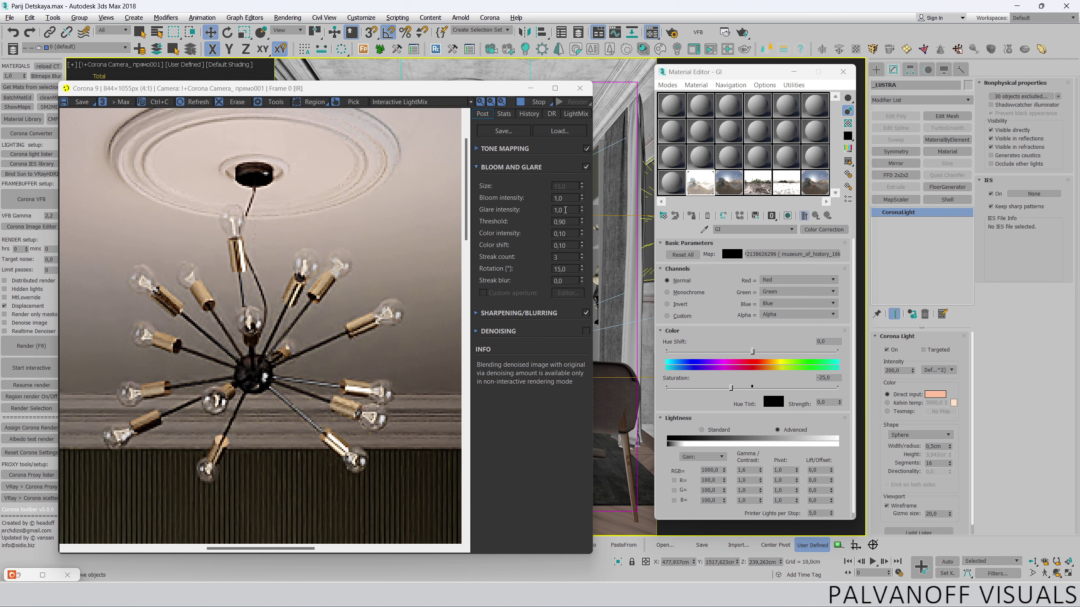
pyautogui.doubleClick(561, 222)
pyautogui.write('1,0')
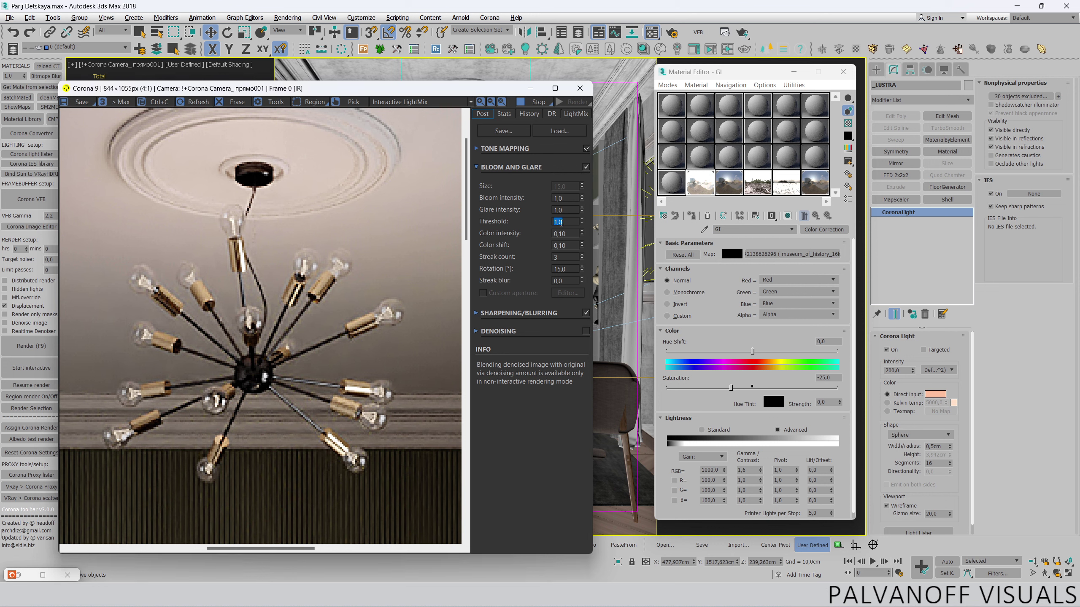
pyautogui.write('0')
pyautogui.press('Return')
pyautogui.write('1')
pyautogui.press('Return')
pyautogui.click(564, 200)
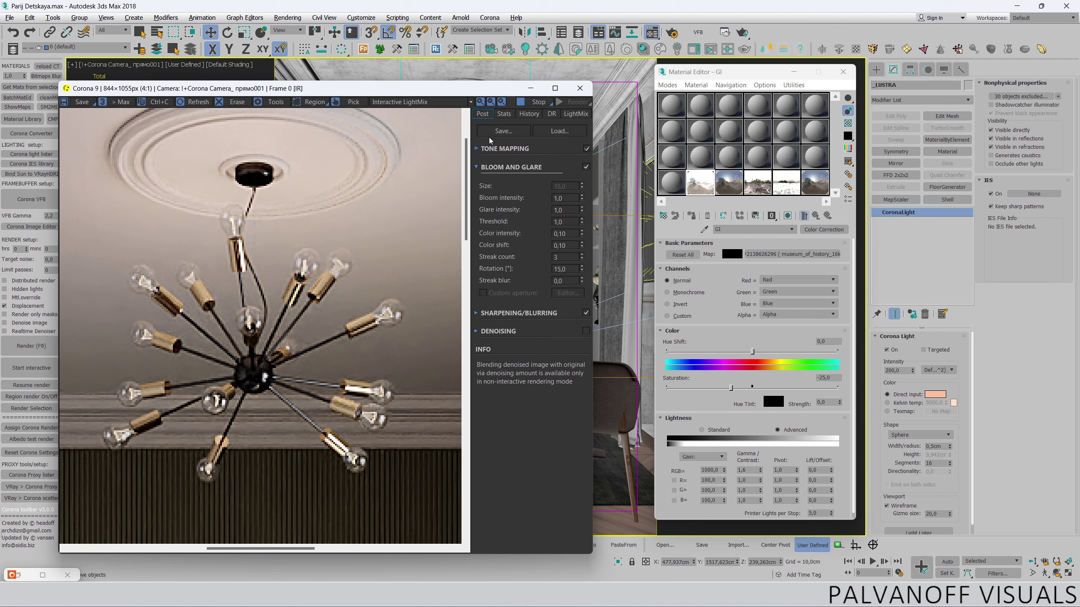
# - Set the Tone Mapping white balance to 6500
pyautogui.click(491, 150)
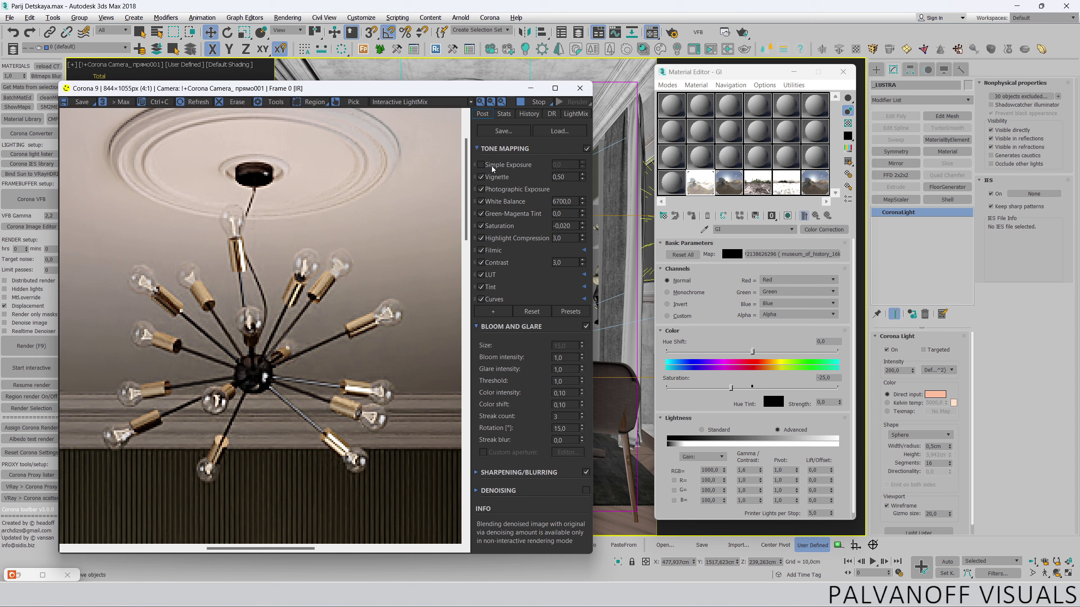
pyautogui.doubleClick(557, 201)
pyautogui.write('6500')
pyautogui.press('Return')
pyautogui.click(493, 149)
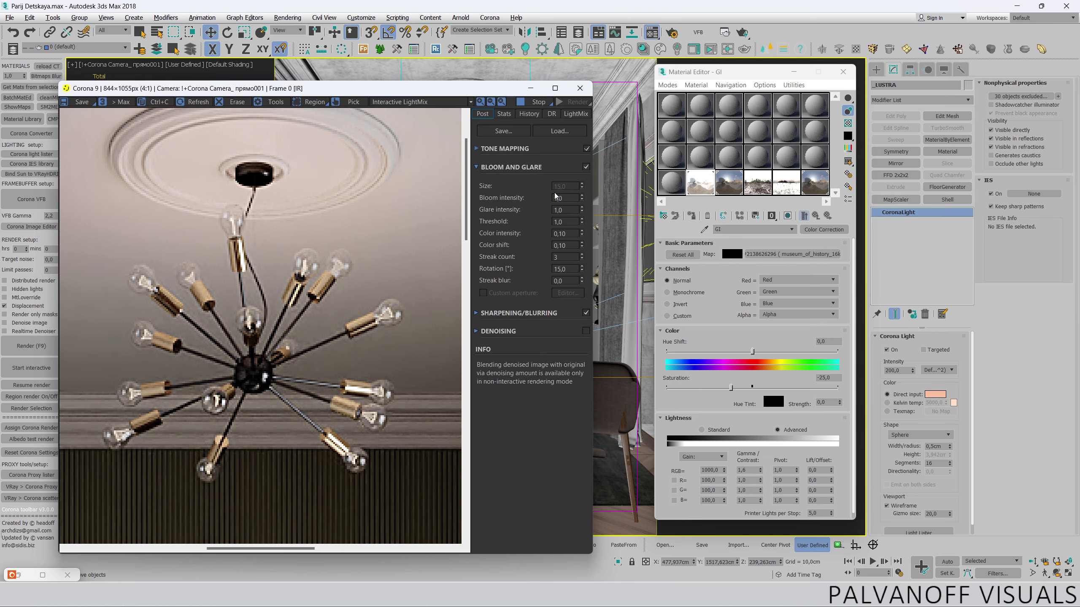
pyautogui.scroll(-2, 404, 232)
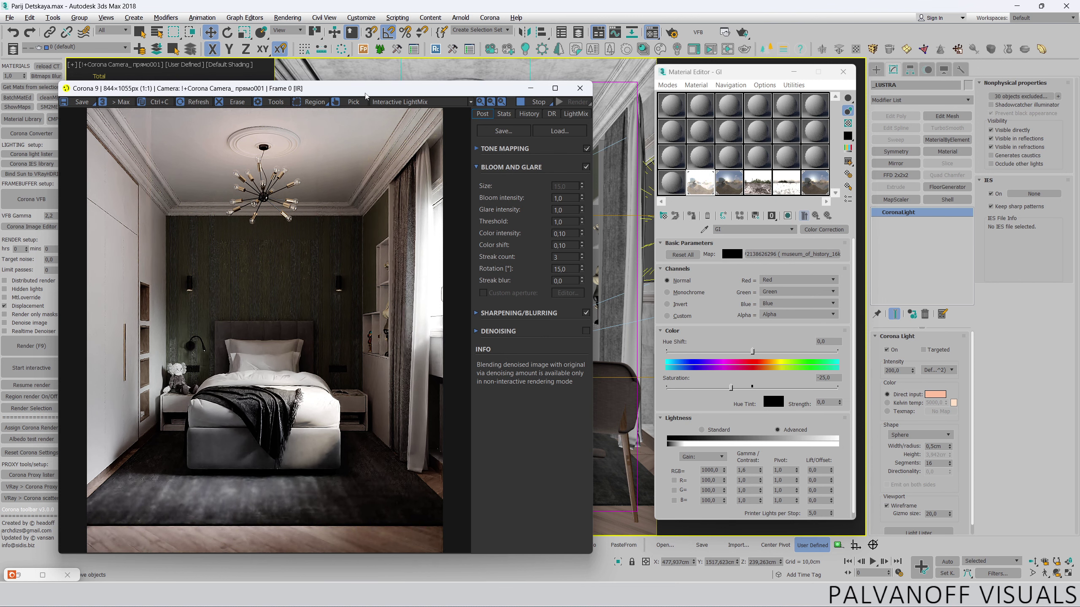
# - Try a 3 cm bulb light radius, then settle on 1 cm
pyautogui.moveTo(366, 95); pyautogui.dragTo(359, 305)
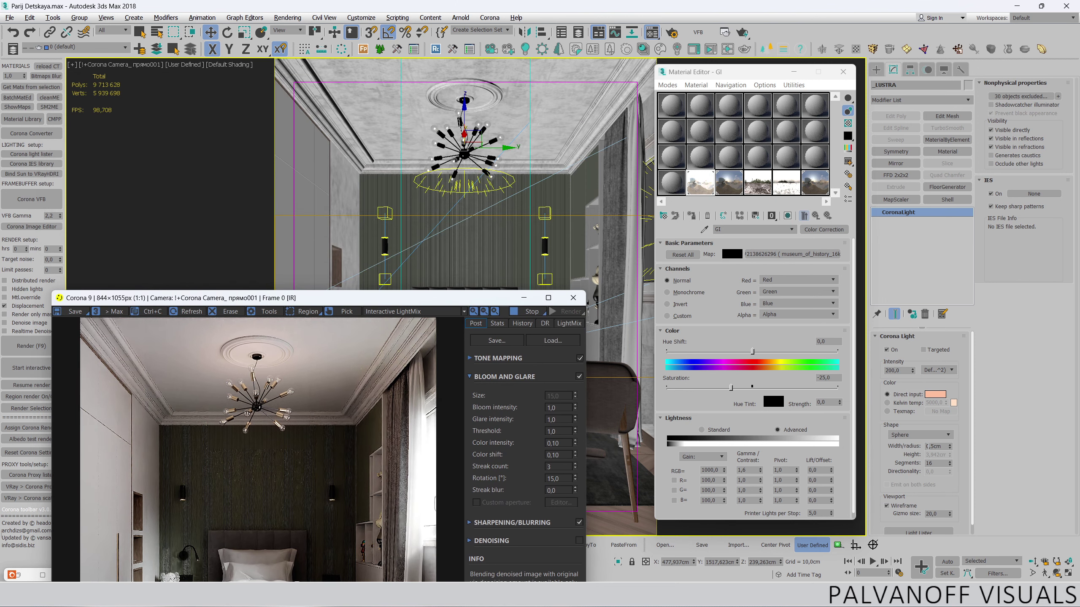
pyautogui.write('3')
pyautogui.press('Return')
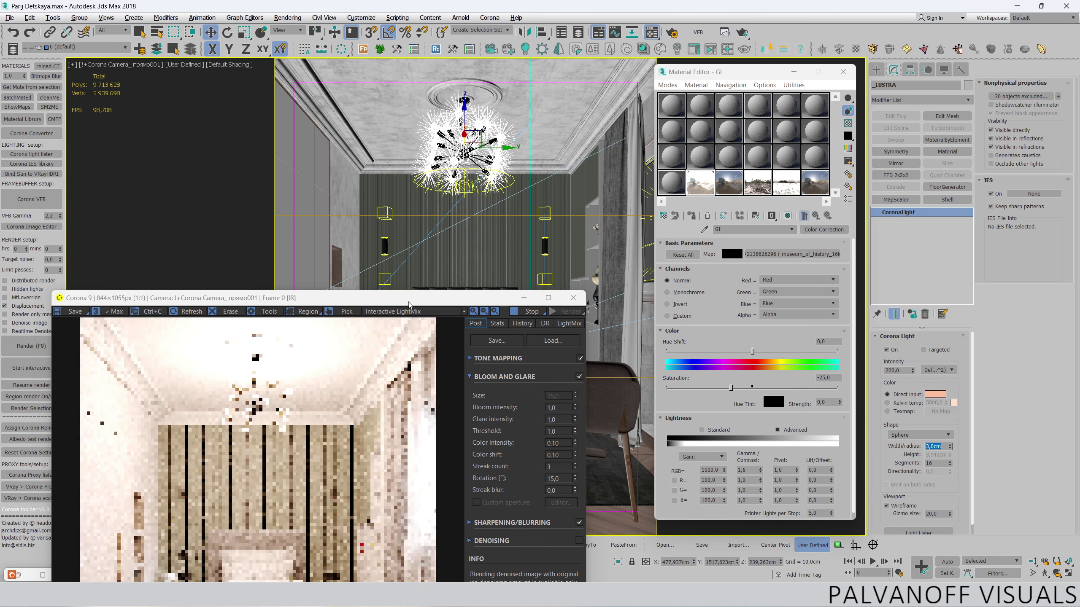
pyautogui.moveTo(272, 298); pyautogui.dragTo(272, 102)
pyautogui.scroll(2, 270, 165)
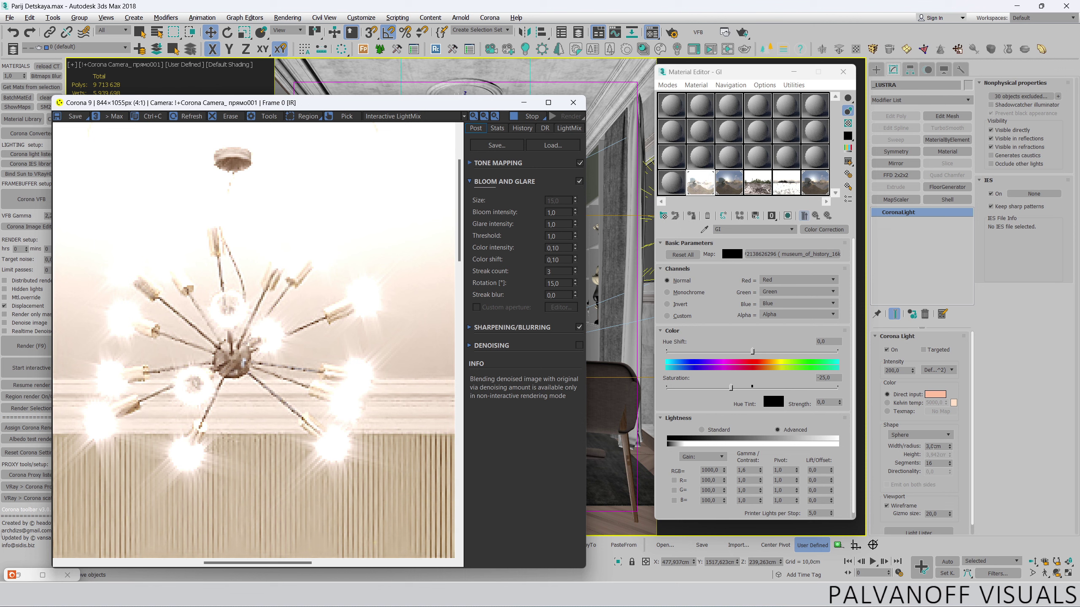
pyautogui.doubleClick(894, 371)
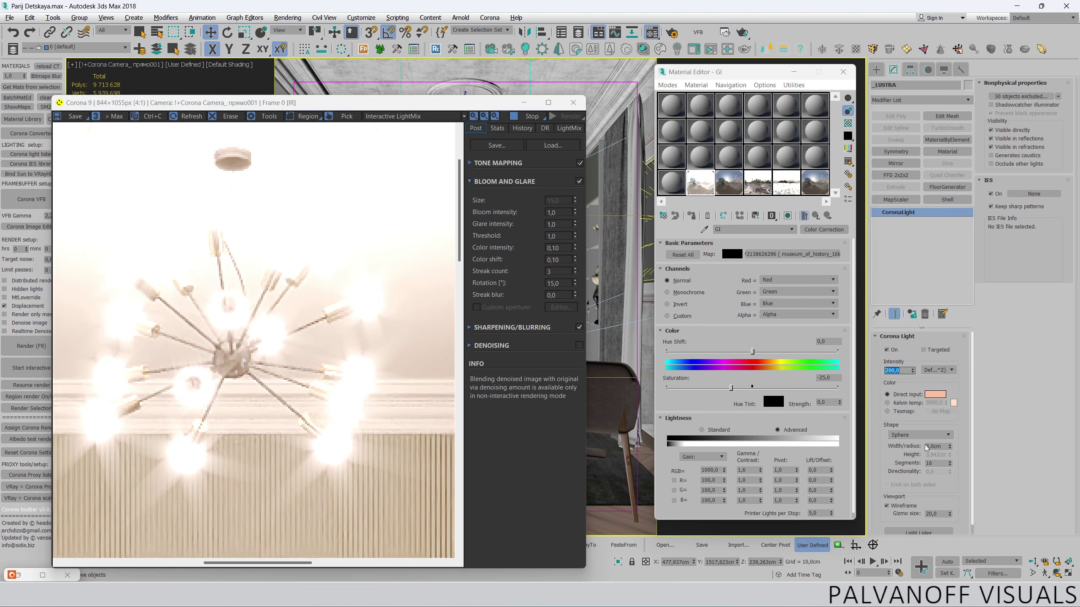
pyautogui.press('Tab')
pyautogui.write('1')
pyautogui.press('Return')
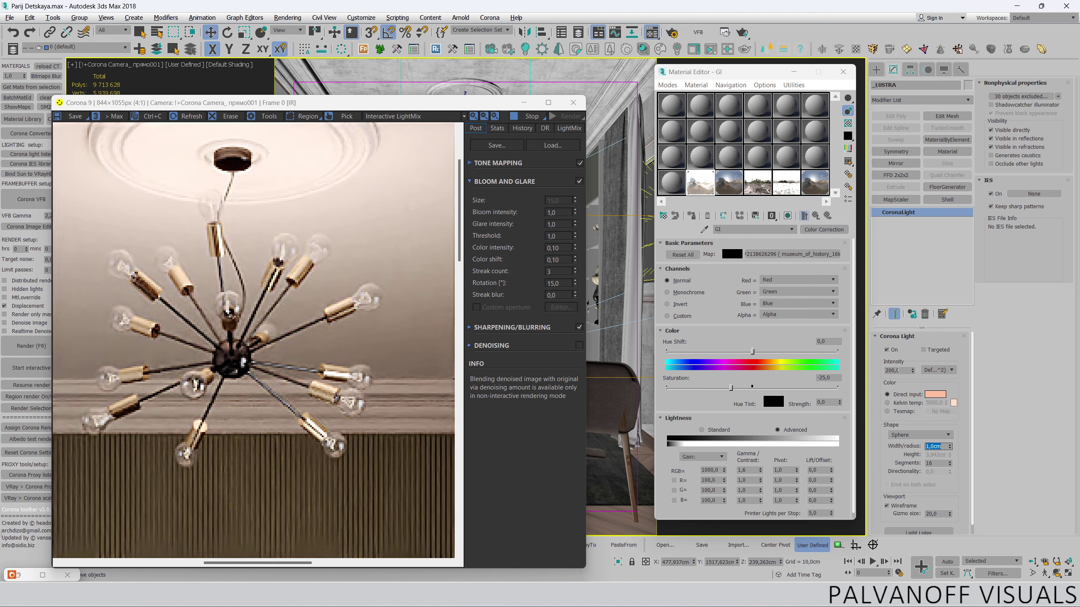
# - Lower the bulb light intensity to 100, then to 50
pyautogui.doubleClick(897, 371)
pyautogui.write('100')
pyautogui.press('Return')
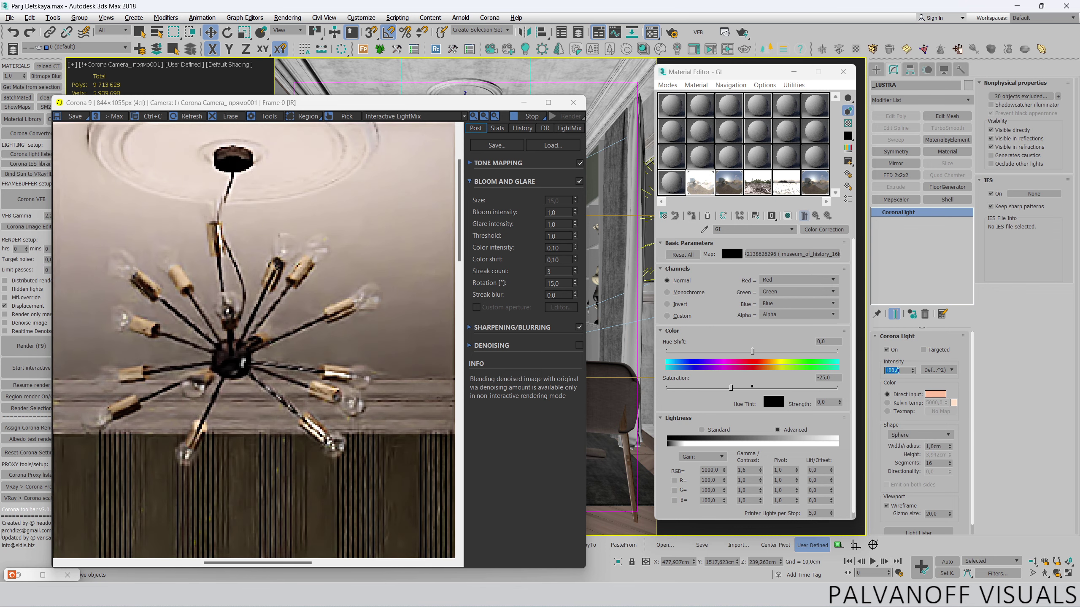
pyautogui.scroll(-2, 358, 309)
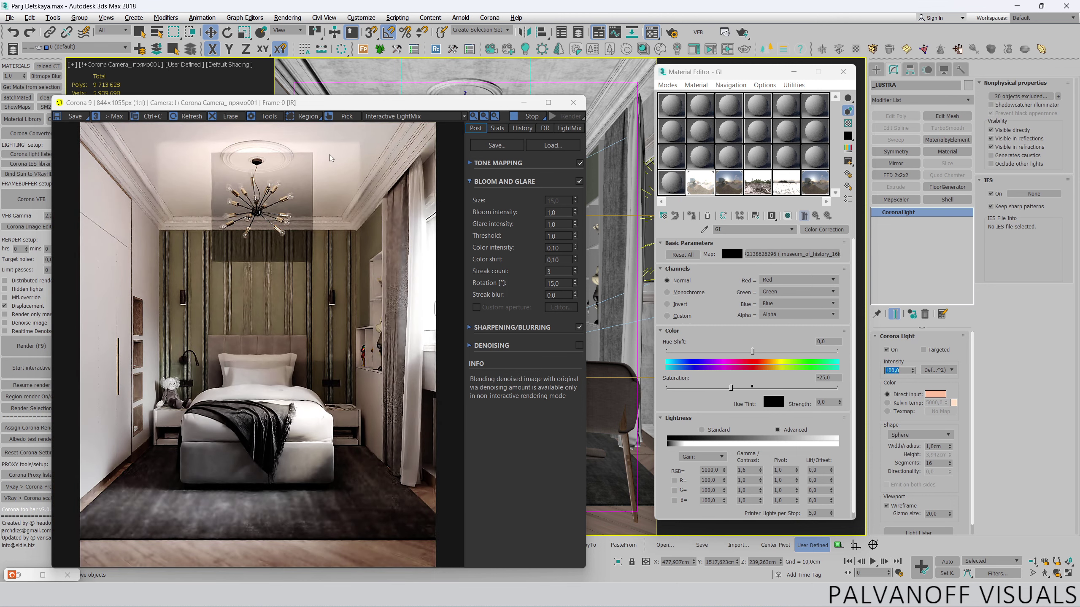
pyautogui.doubleClick(897, 370)
pyautogui.write('50')
pyautogui.press('Return')
pyautogui.moveTo(428, 108)
pyautogui.mouseDown()
pyautogui.moveTo(453, 200)
pyautogui.moveTo(437, 227)
pyautogui.mouseUp()
# - Pick the bulb glass material Dizipro_05 from the scene and enable Thin (no refraction)
pyautogui.click(679, 163)
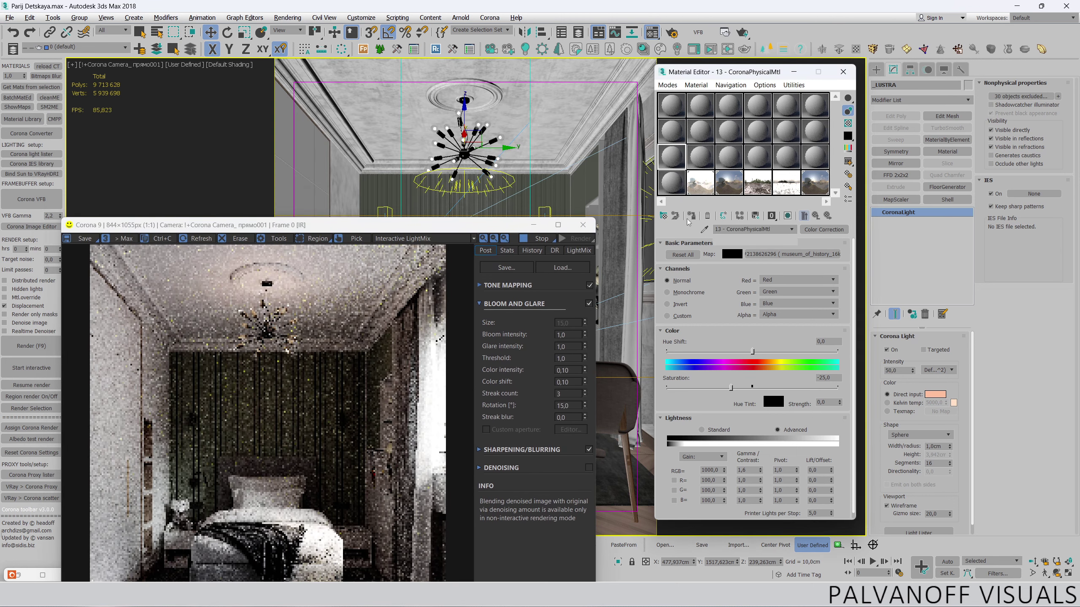
pyautogui.click(704, 230)
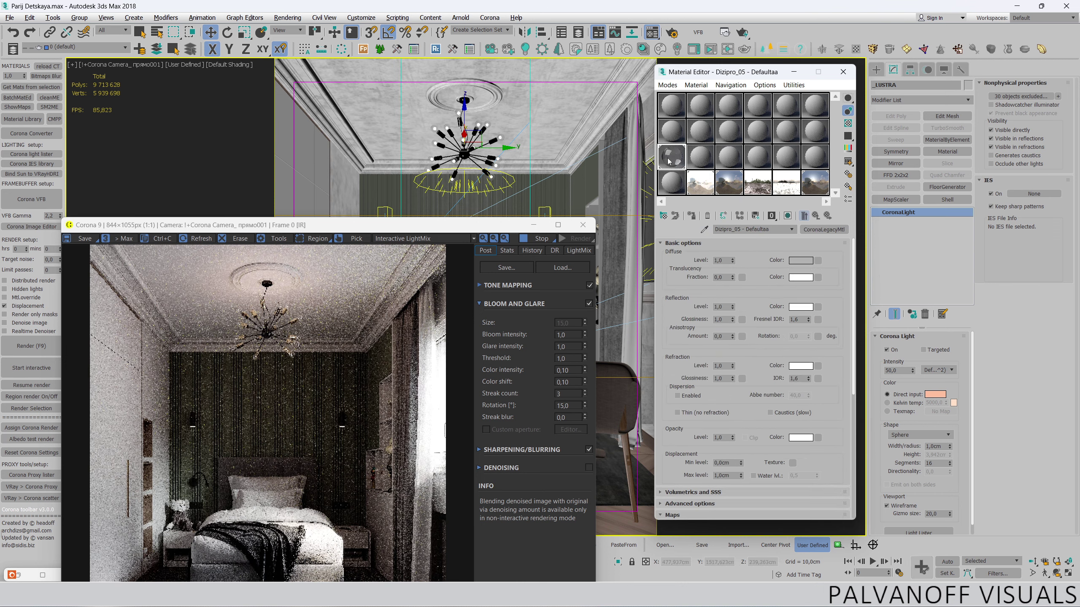
pyautogui.doubleClick(672, 157)
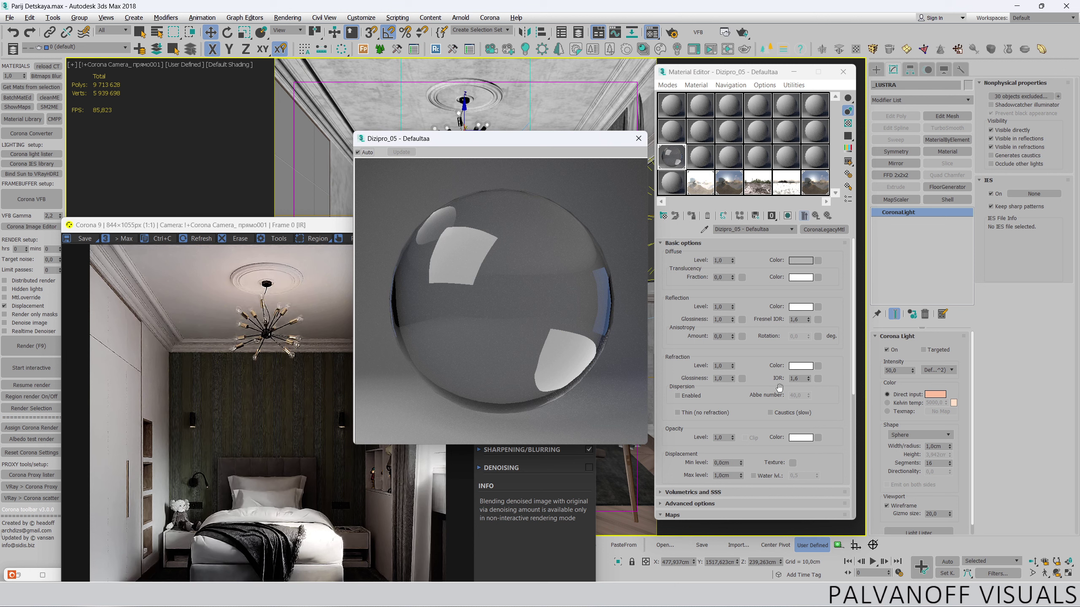
pyautogui.click(700, 412)
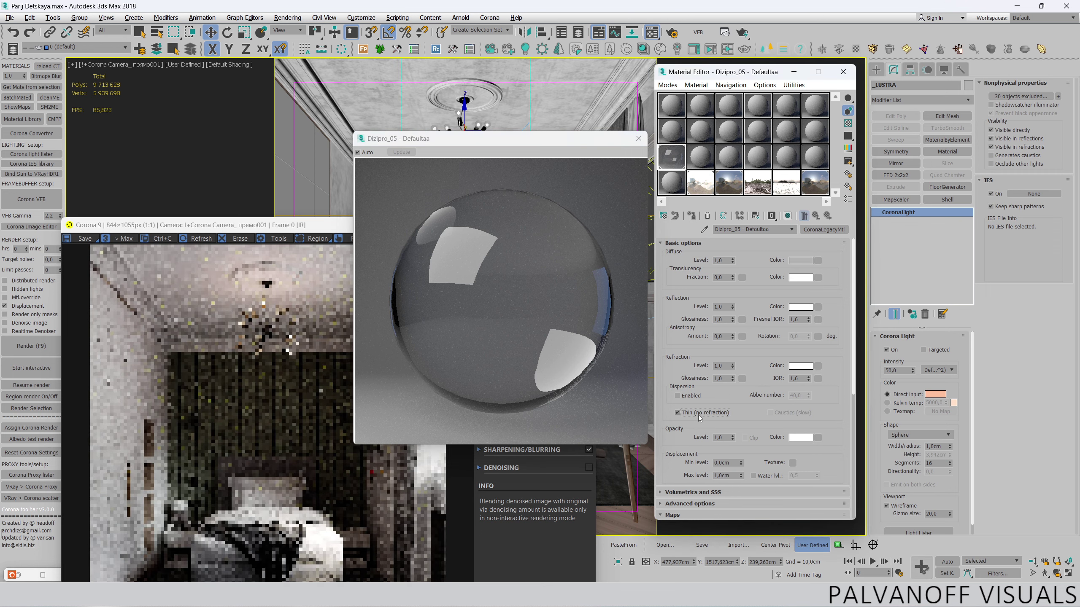
pyautogui.scroll(2, 294, 318)
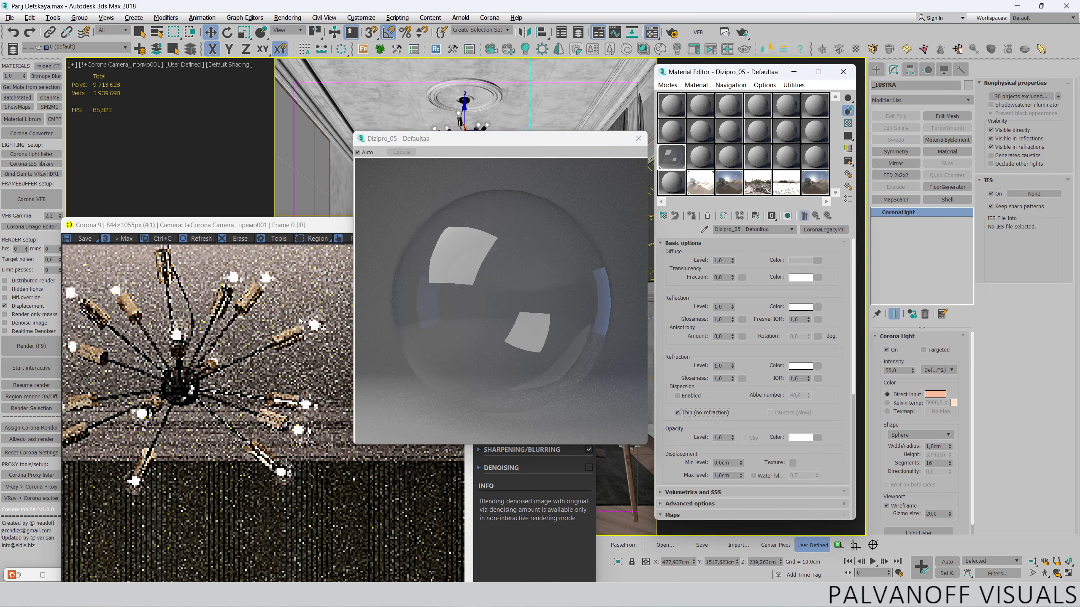
pyautogui.click(639, 138)
pyautogui.moveTo(347, 225); pyautogui.dragTo(363, 104)
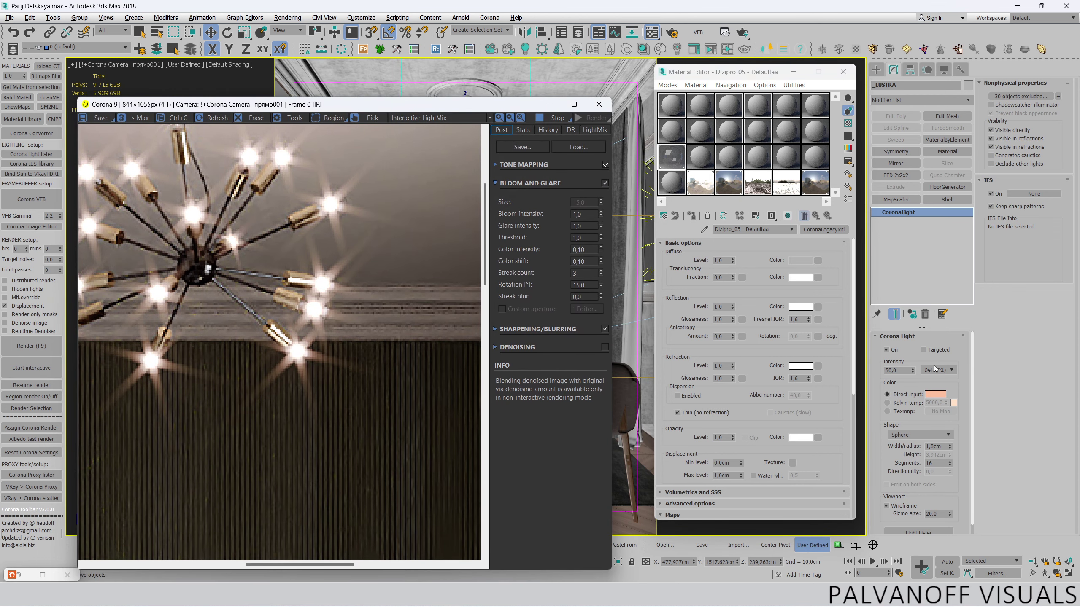
# - Set the light radius to 0,5 cm, glare intensity to 0,25 and bloom intensity to 3,0
pyautogui.doubleClick(931, 446)
pyautogui.write('0,5')
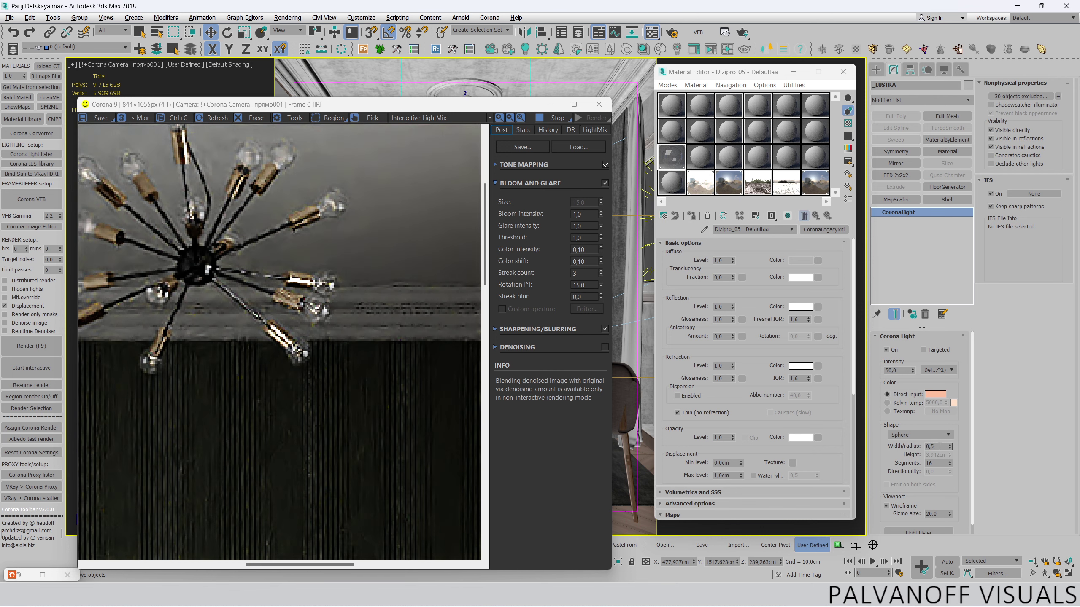
pyautogui.press('Return')
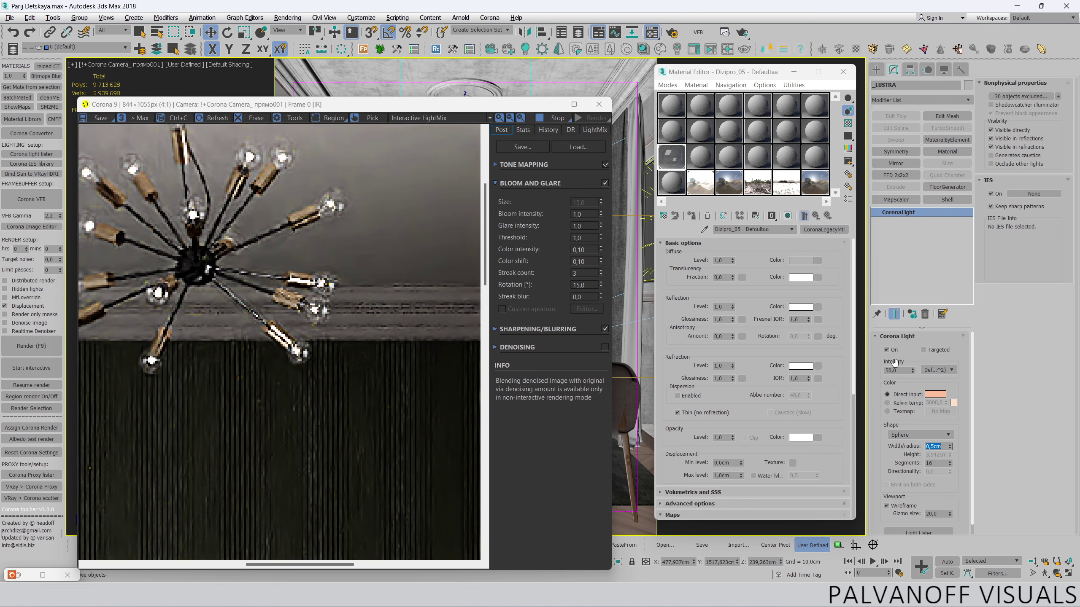
pyautogui.doubleClick(580, 225)
pyautogui.write('0,25')
pyautogui.press('Return')
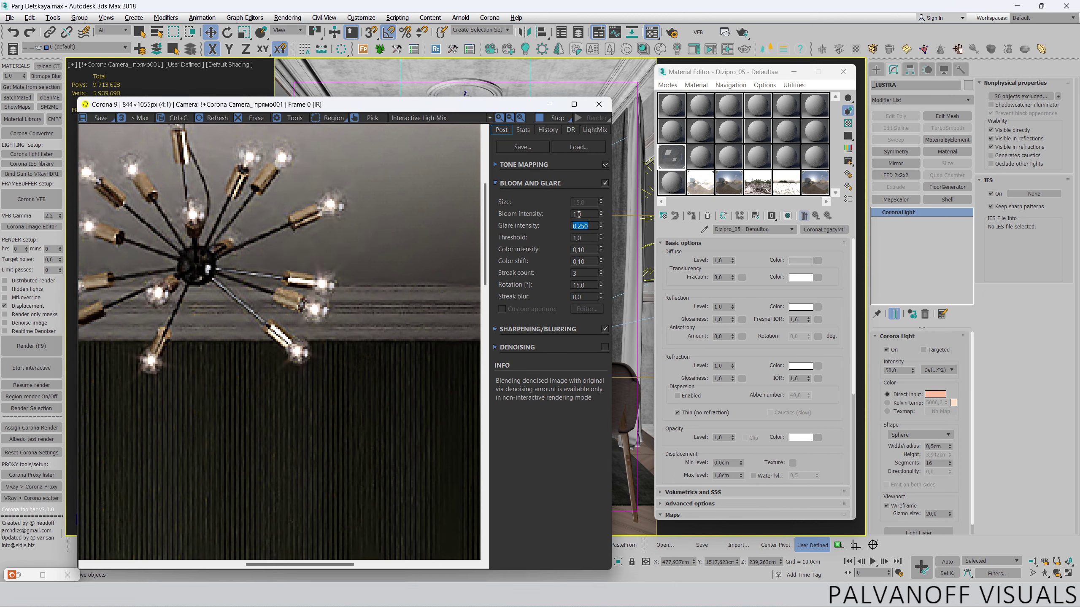
pyautogui.doubleClick(578, 214)
pyautogui.write('3')
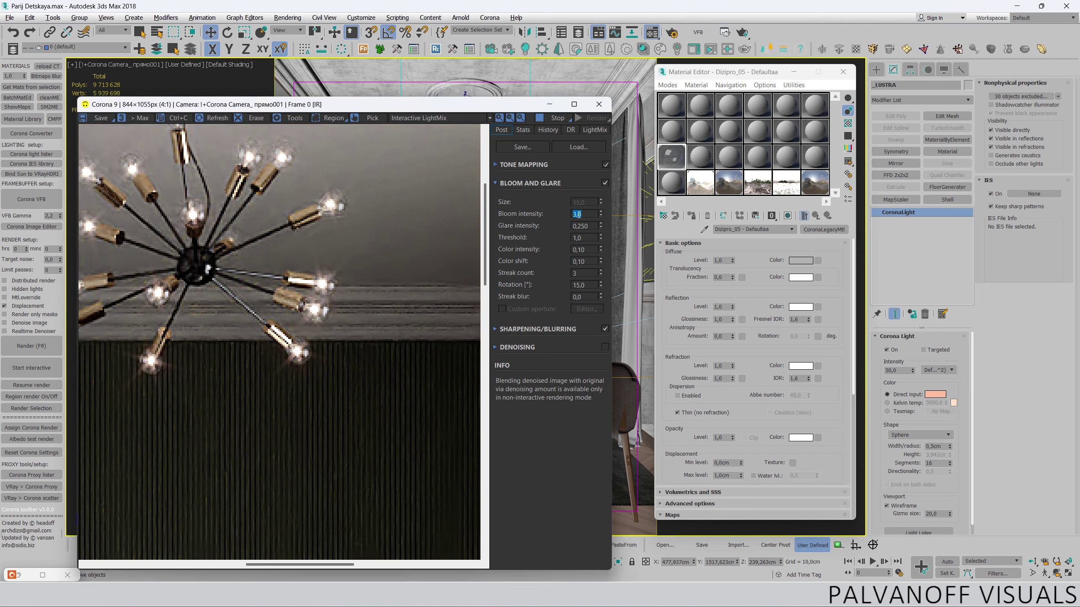
pyautogui.press('Return')
pyautogui.scroll(-2, 277, 341)
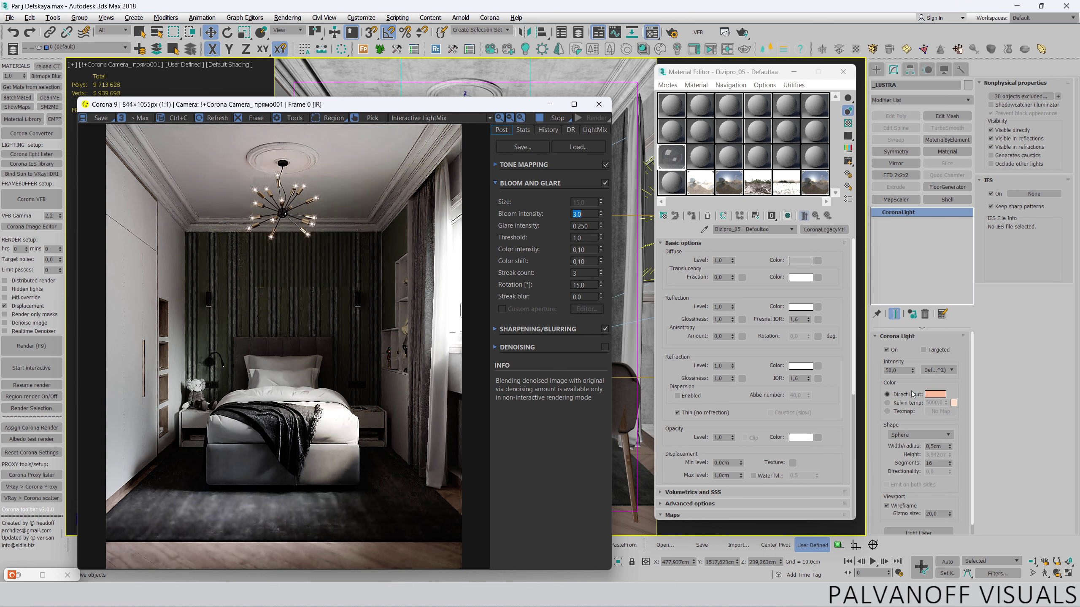
# - Set the bulb light intensity to 100 and its colour to 4500 K
pyautogui.doubleClick(898, 370)
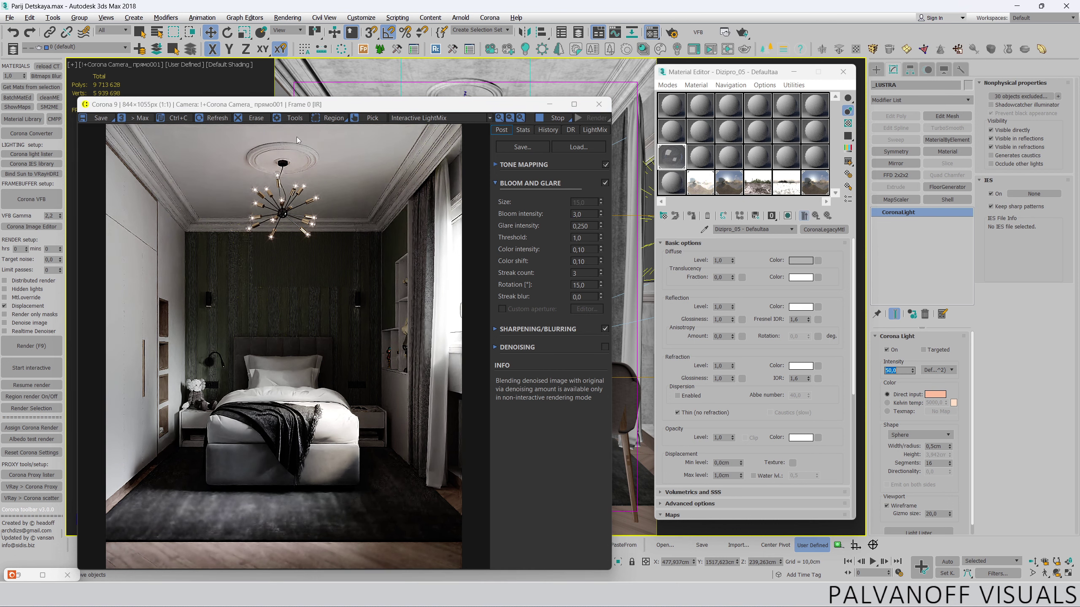
pyautogui.scroll(2, 295, 138)
pyautogui.scroll(-2, 295, 142)
pyautogui.write('100')
pyautogui.press('Return')
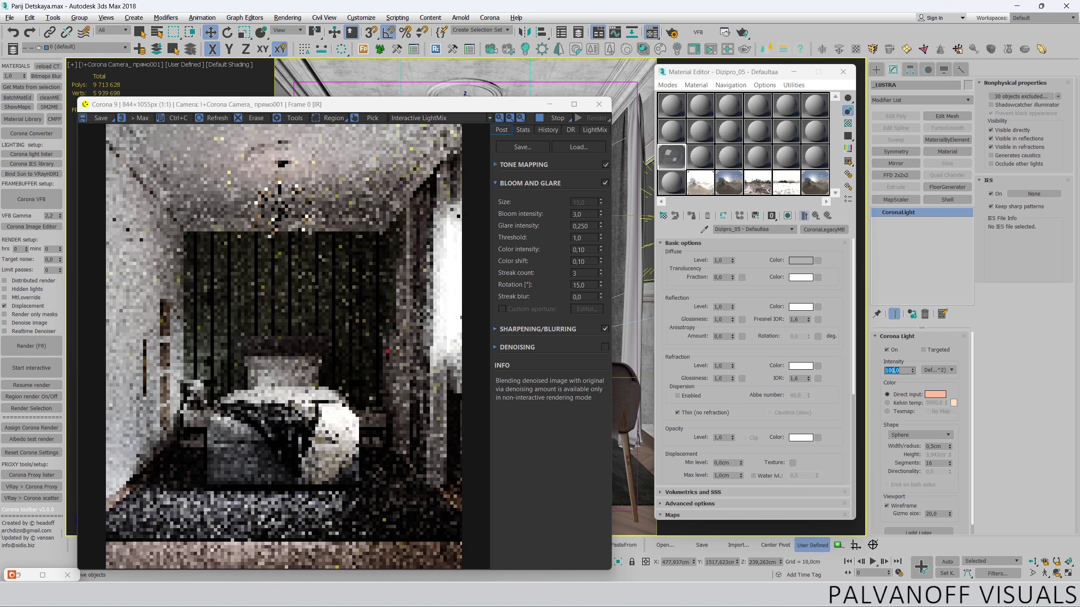
pyautogui.click(900, 403)
pyautogui.write('4500')
pyautogui.press('Return')
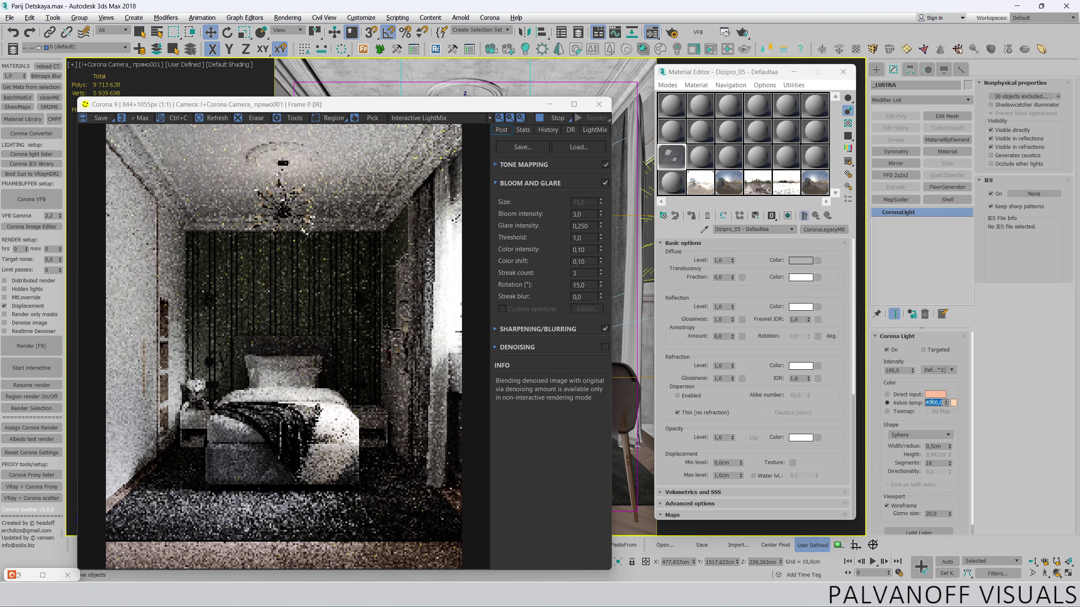
# - Try a 0,3 cm light radius with intensity 200, then 500
pyautogui.doubleClick(931, 445)
pyautogui.write('0,3')
pyautogui.press('Return')
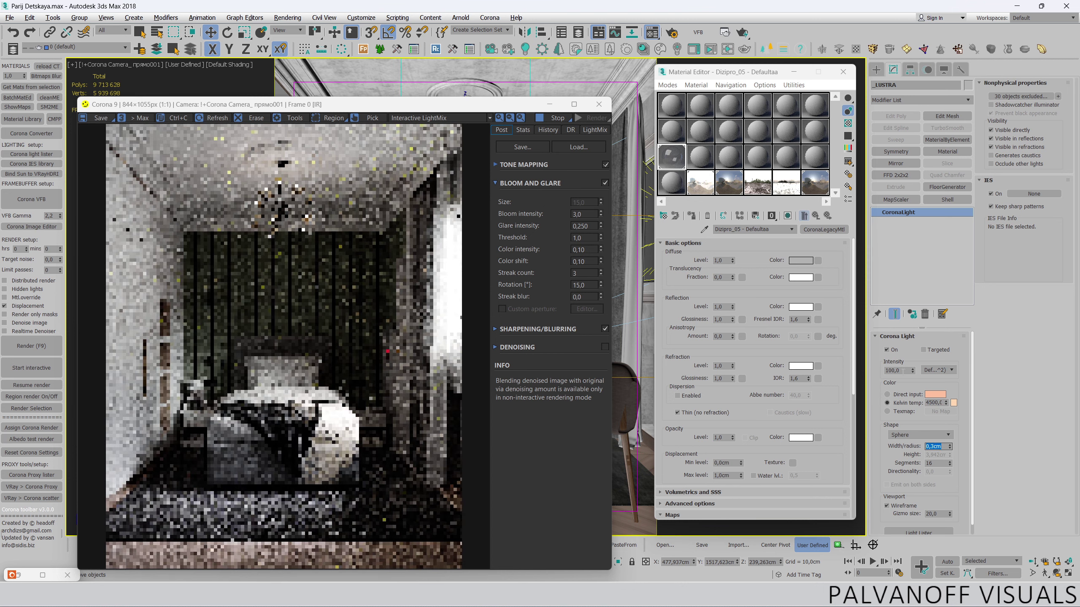
pyautogui.doubleClick(895, 371)
pyautogui.write('200')
pyautogui.press('Return')
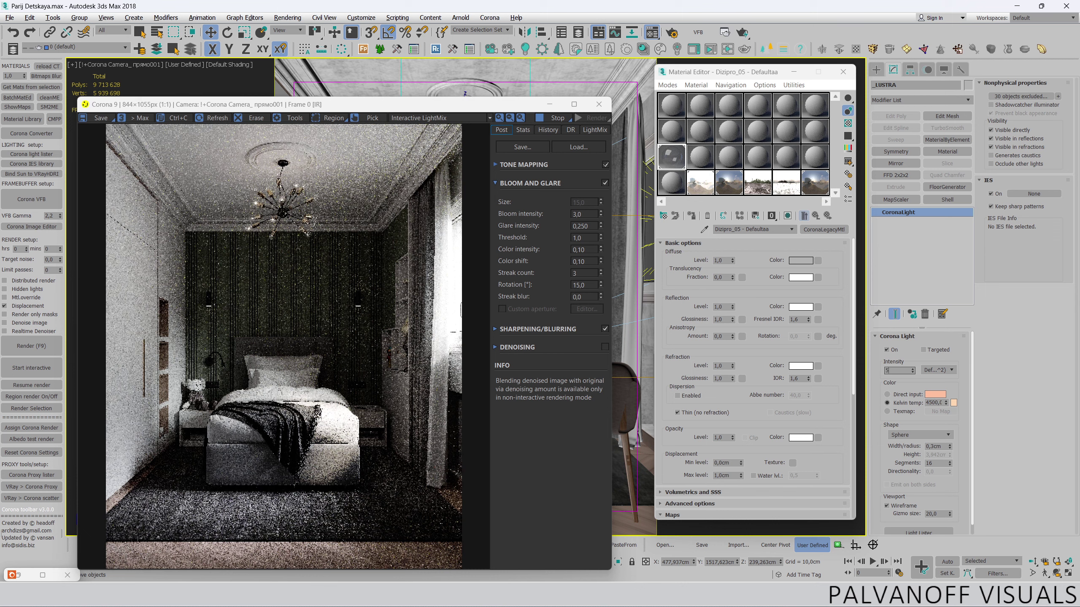
pyautogui.write('500')
pyautogui.press('Return')
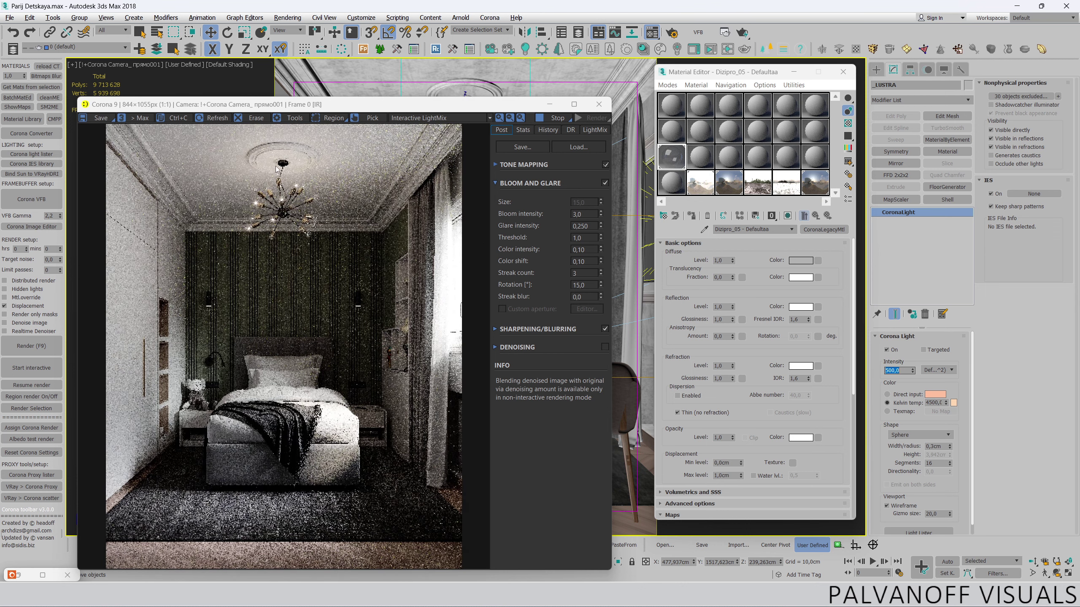
# - Return the bulb lights to a 0,5 cm radius and intensity 200
pyautogui.scroll(1, 277, 168)
pyautogui.scroll(1, 302, 185)
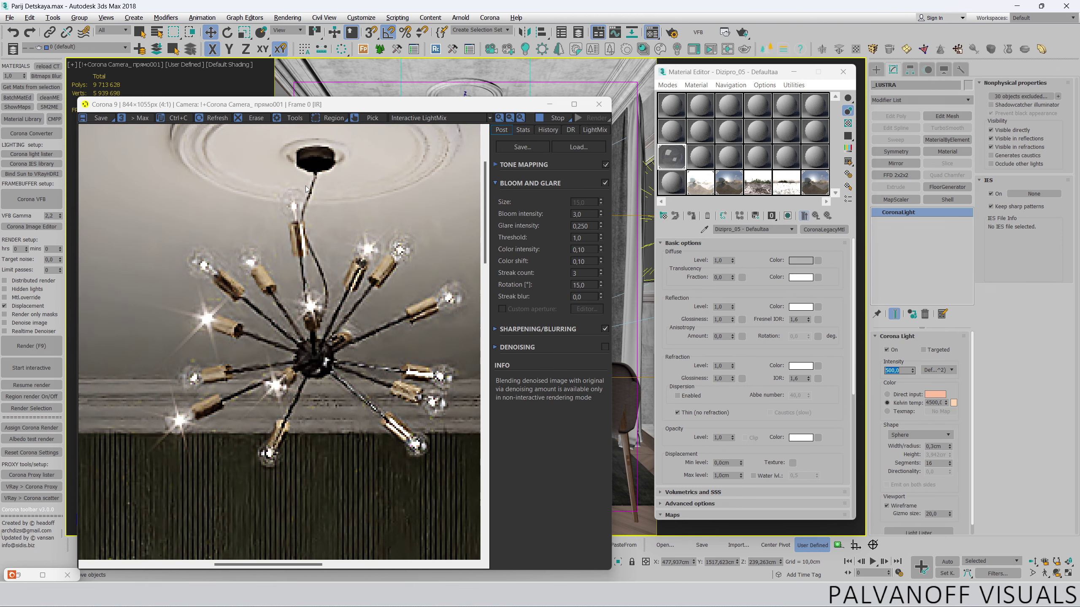
pyautogui.moveTo(337, 208); pyautogui.dragTo(309, 202)
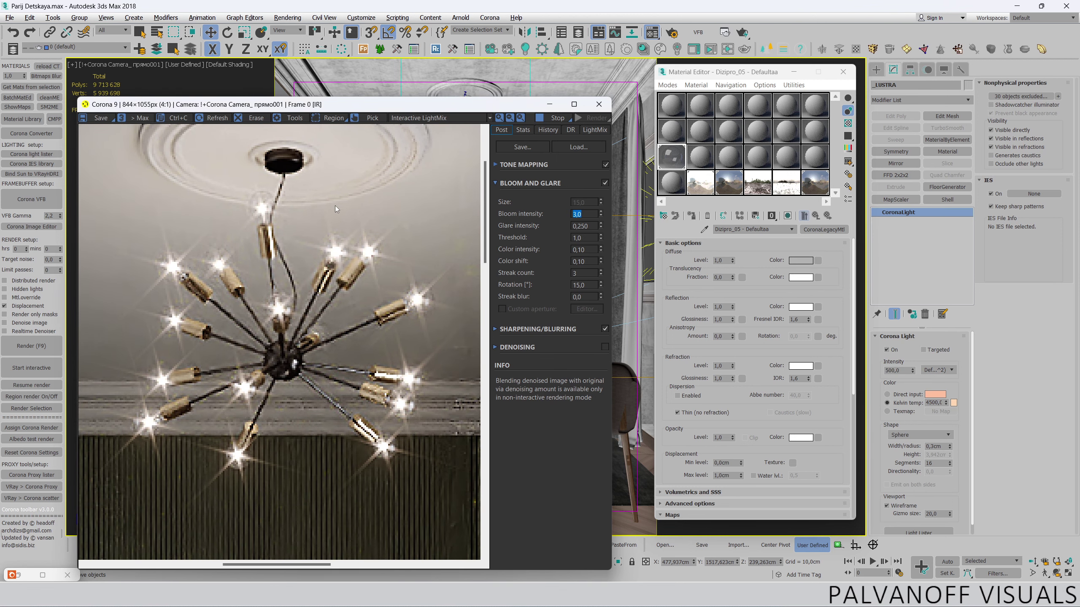
pyautogui.scroll(-2, 335, 208)
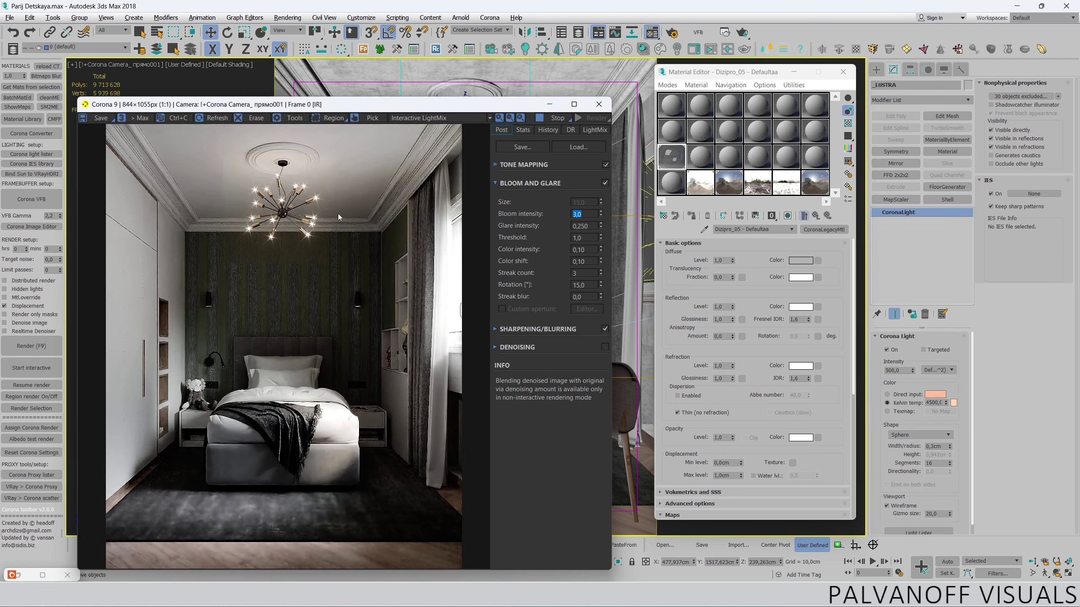
pyautogui.doubleClick(933, 446)
pyautogui.write('0,5')
pyautogui.press('Return')
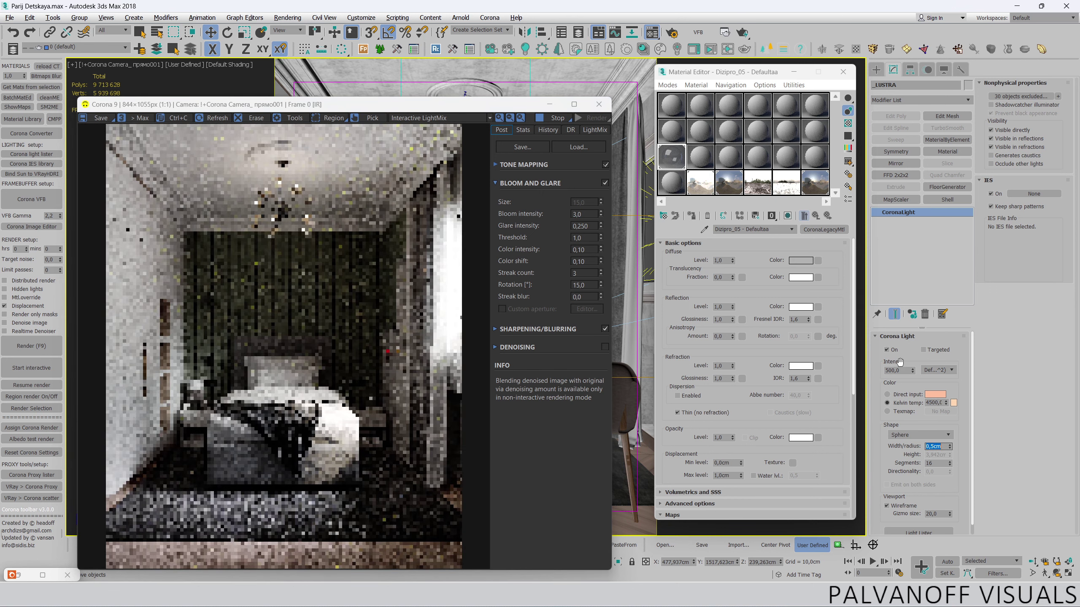
pyautogui.doubleClick(897, 371)
pyautogui.write('200')
pyautogui.press('Return')
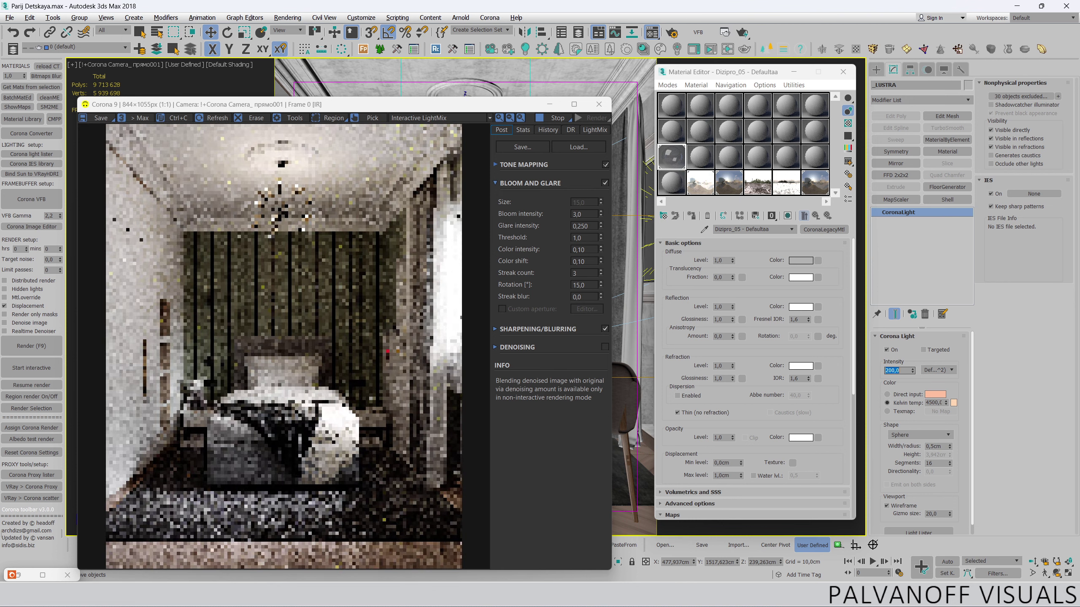
pyautogui.scroll(2, 386, 234)
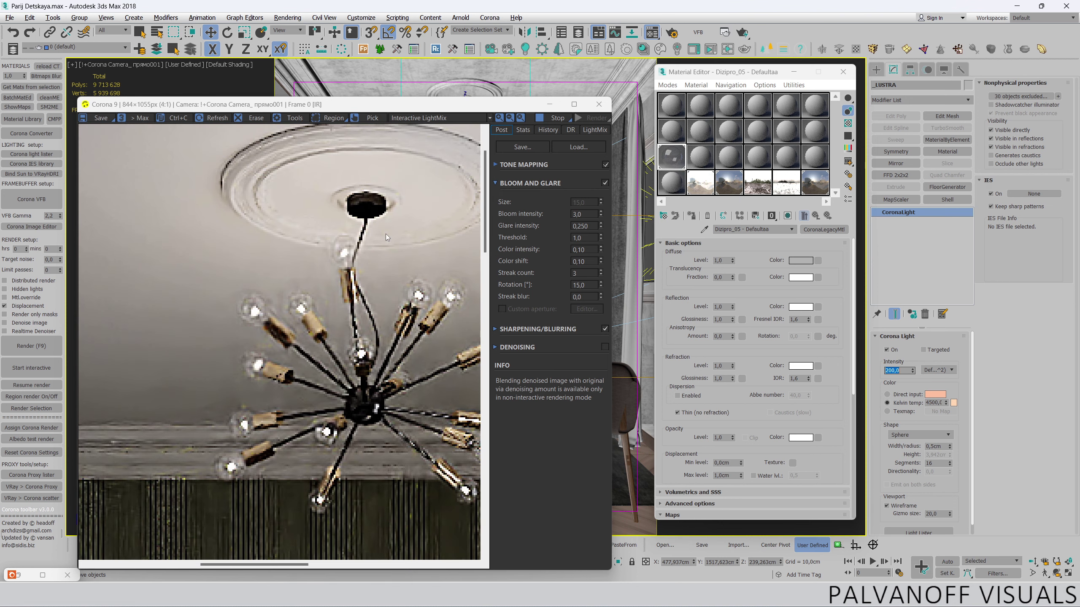
# - Pan the render close-up across the chandelier and keep the bloom threshold at 1.0
pyautogui.moveTo(387, 233); pyautogui.dragTo(296, 221)
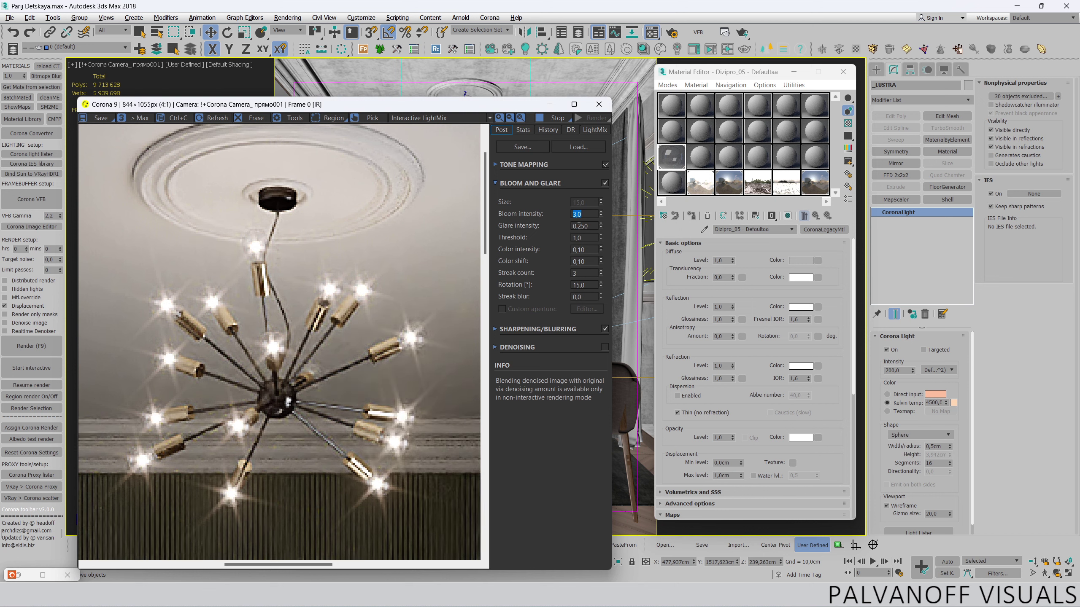
pyautogui.moveTo(599, 237); pyautogui.dragTo(599, 242)
pyautogui.write('1')
pyautogui.press('Return')
# - Set the Bloom and Glare glare intensity to 0.150
pyautogui.write('0,1')
pyautogui.press('Return')
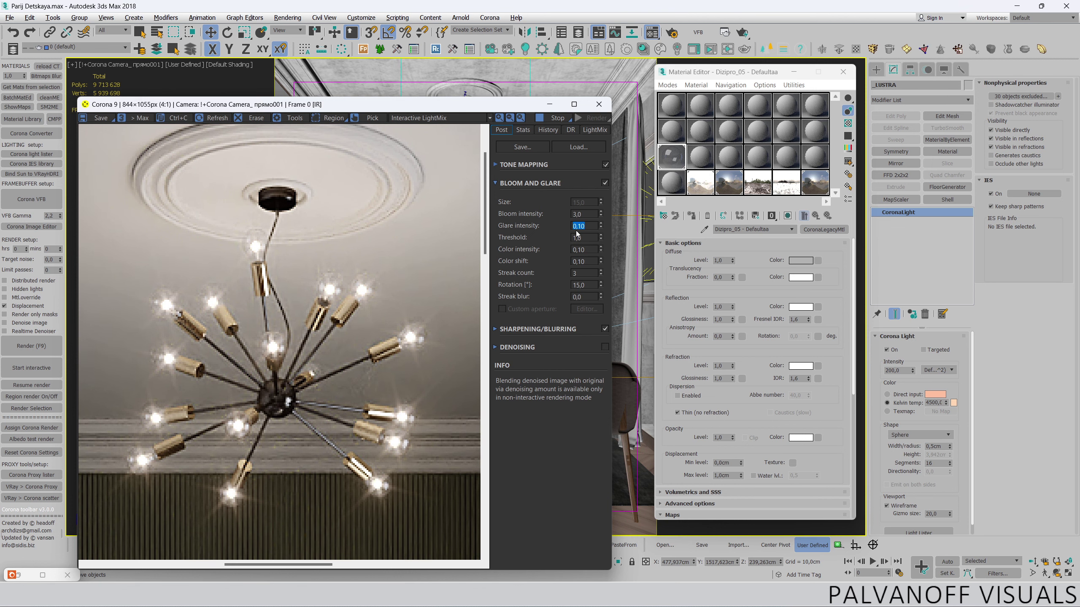
pyautogui.write('5')
pyautogui.press('Return')
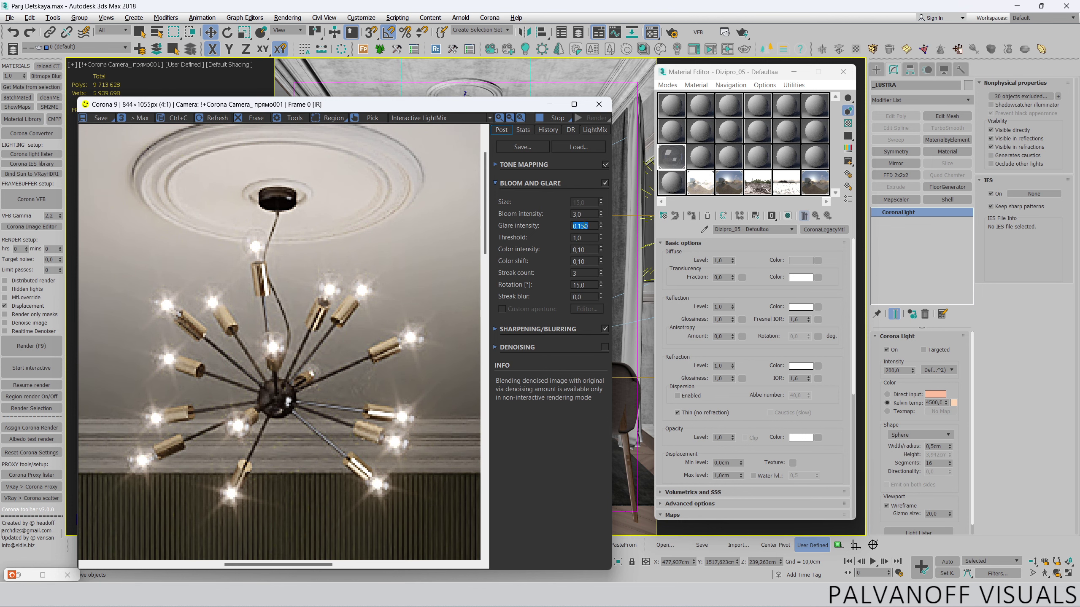
# - Zoom the VFB back out to 1:1 to check the subtler chandelier streaks
pyautogui.scroll(-2, 388, 249)
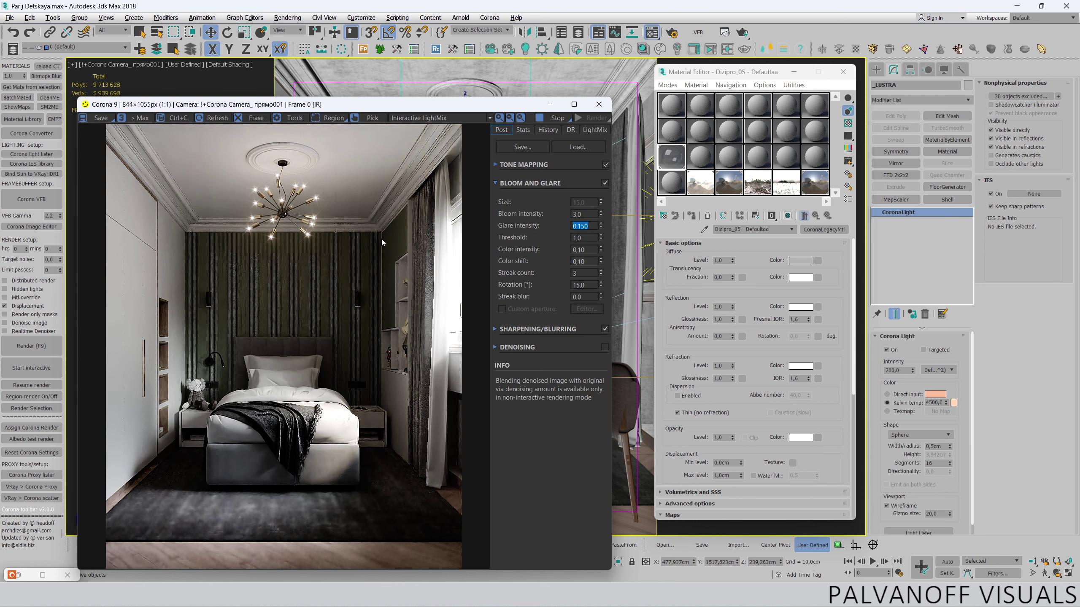
pyautogui.scroll(3, 346, 210)
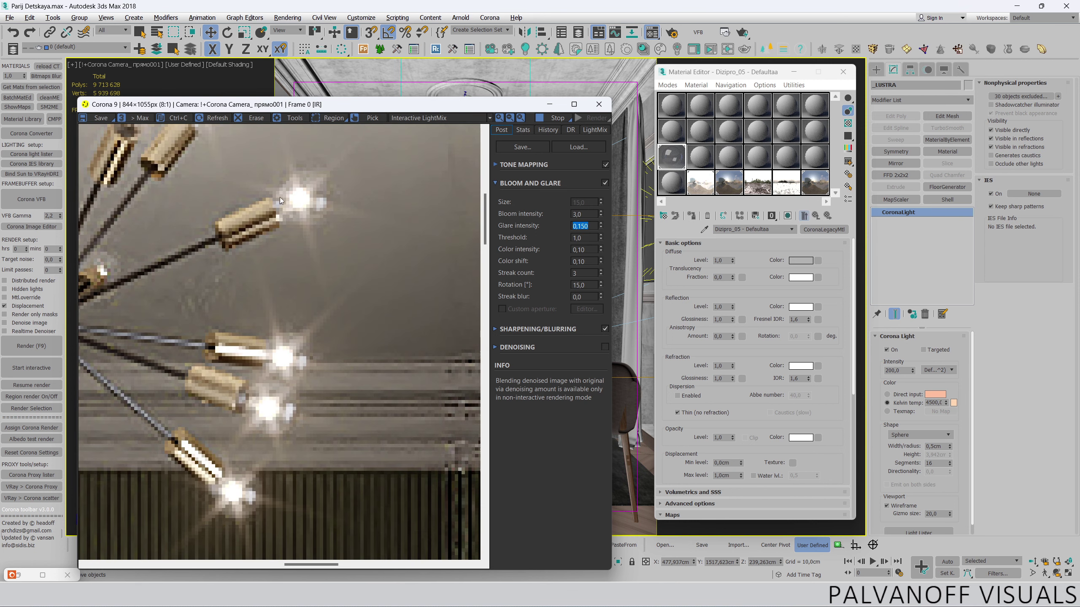
pyautogui.scroll(-2, 292, 195)
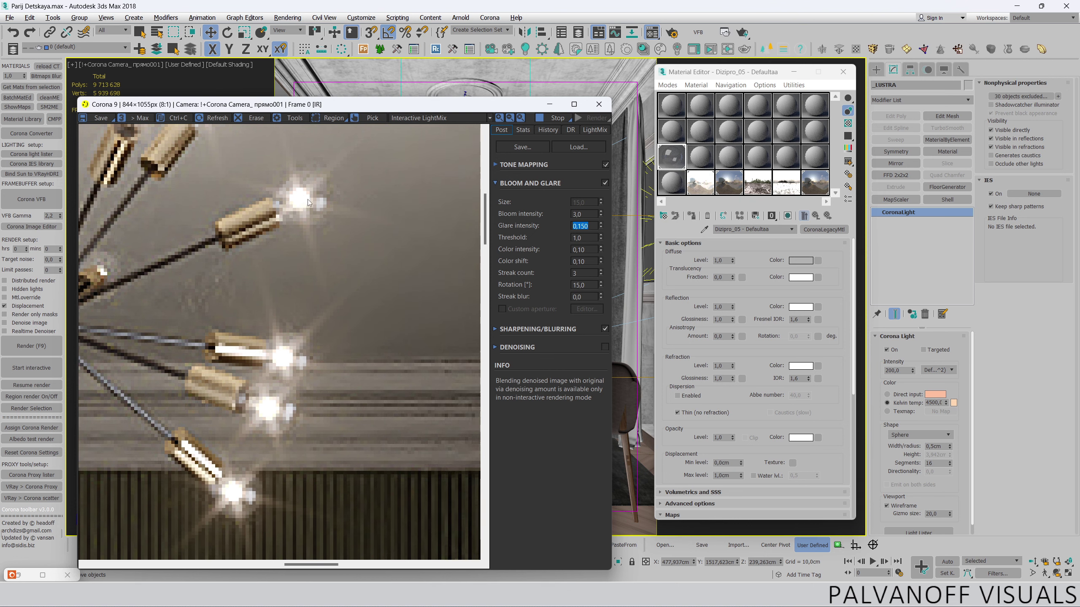
pyautogui.scroll(-1, 293, 189)
pyautogui.scroll(1, 293, 184)
pyautogui.scroll(1, 307, 180)
pyautogui.scroll(-2, 310, 185)
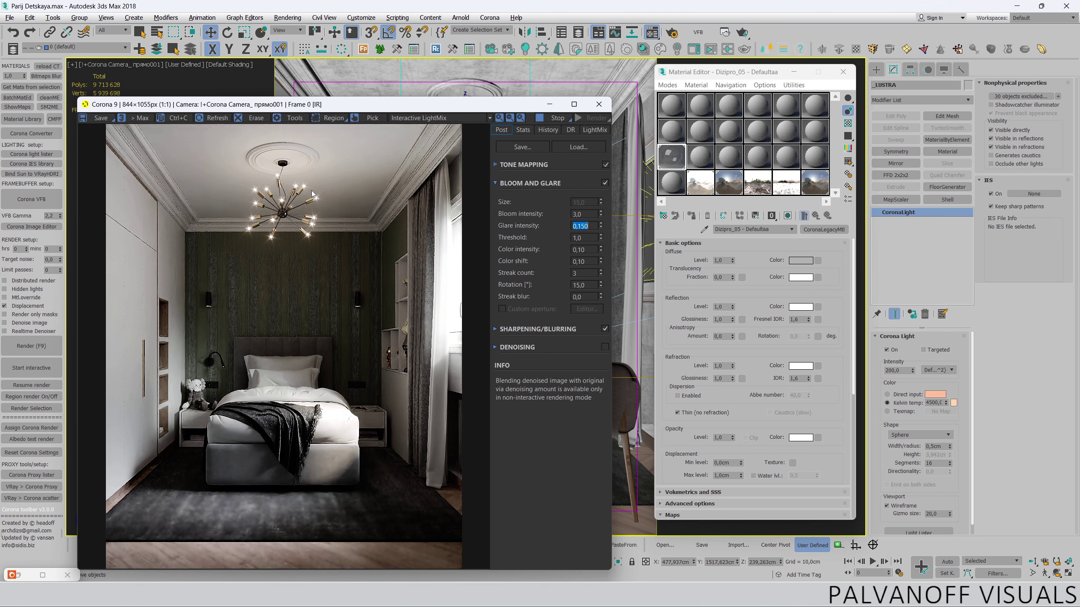
pyautogui.moveTo(1009, 130)
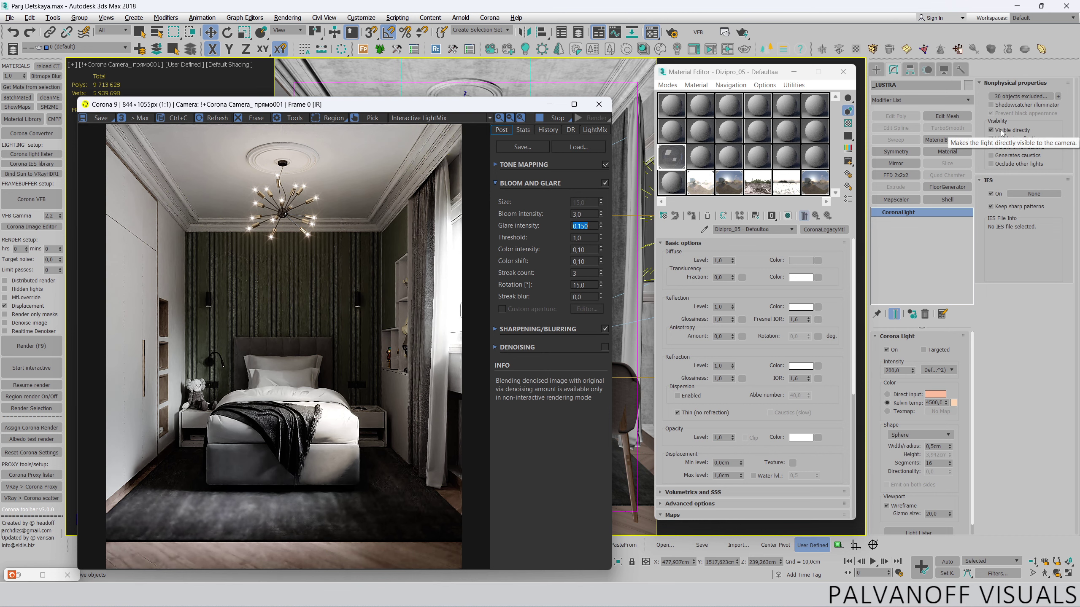
# - Make the bulb Corona lights invisible, with intensity 5.0 and a 3.0cm radius
pyautogui.click(1001, 132)
pyautogui.moveTo(493, 113); pyautogui.dragTo(488, 299)
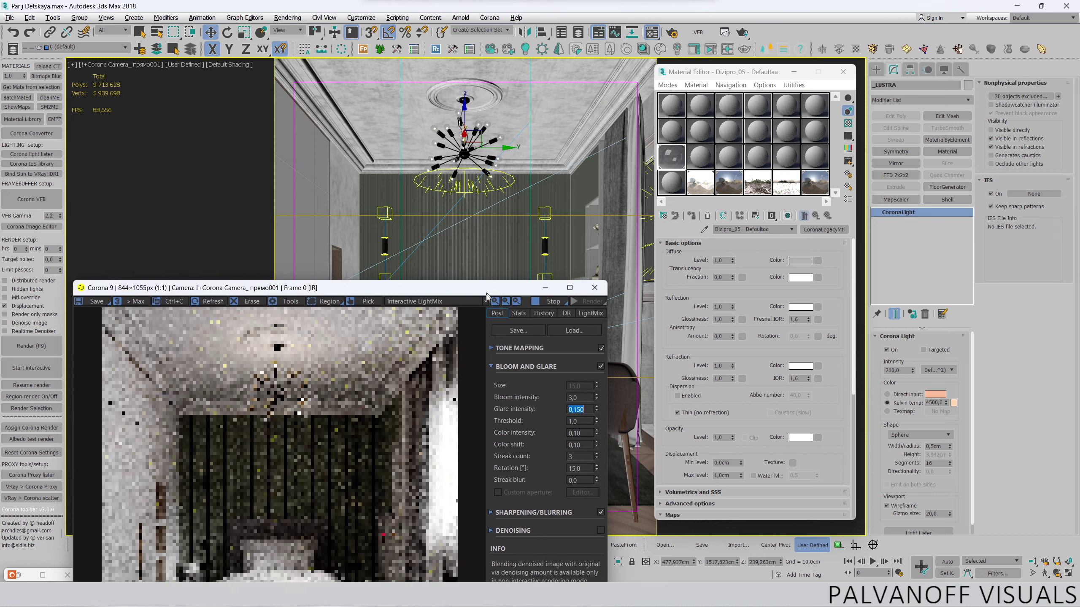
pyautogui.doubleClick(897, 370)
pyautogui.write('5')
pyautogui.press('Return')
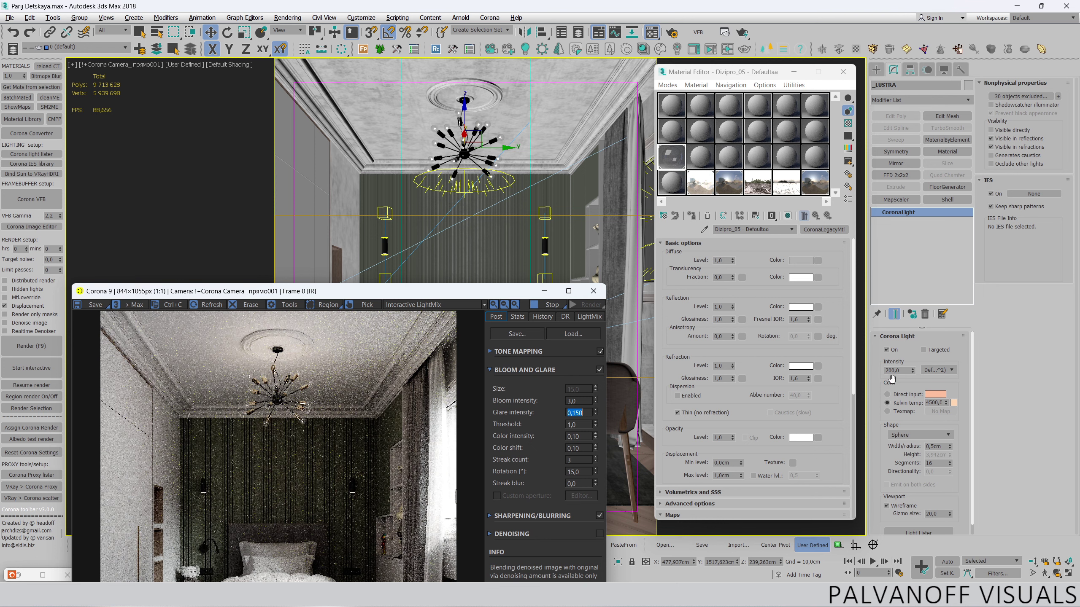
pyautogui.doubleClick(937, 446)
pyautogui.write('3')
pyautogui.press('Return')
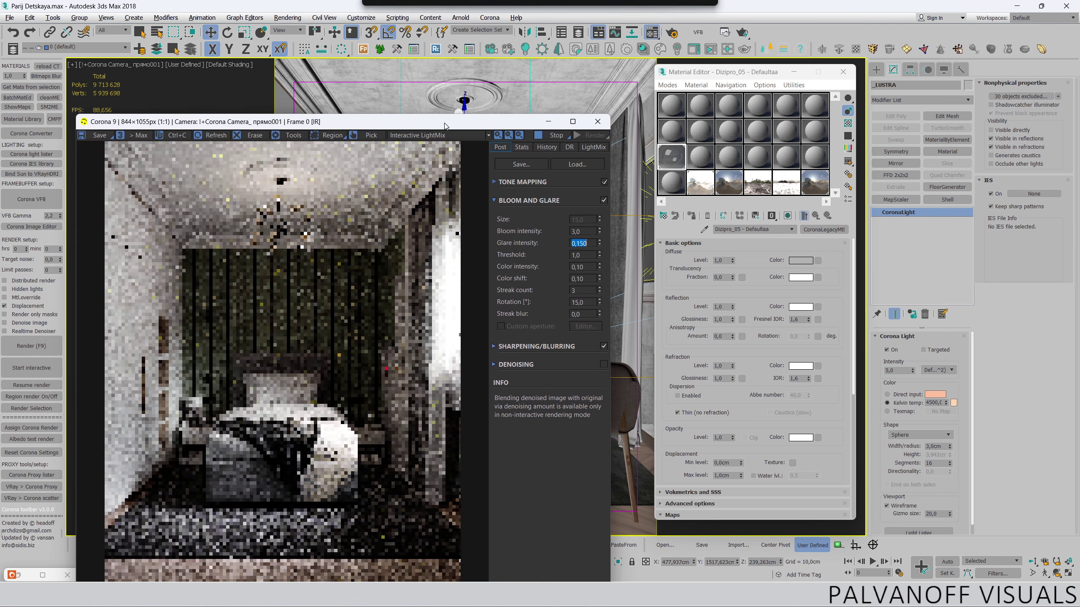
# - Move the render window aside and select the chandelier group
pyautogui.moveTo(442, 291); pyautogui.dragTo(446, 121)
pyautogui.scroll(2, 297, 189)
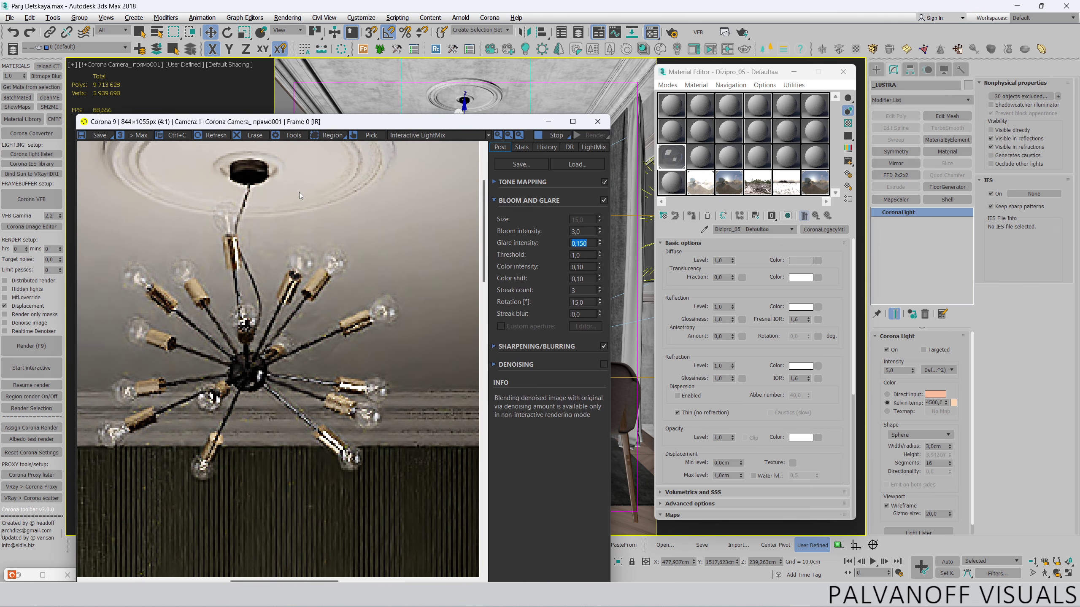
pyautogui.moveTo(367, 122); pyautogui.dragTo(381, 344)
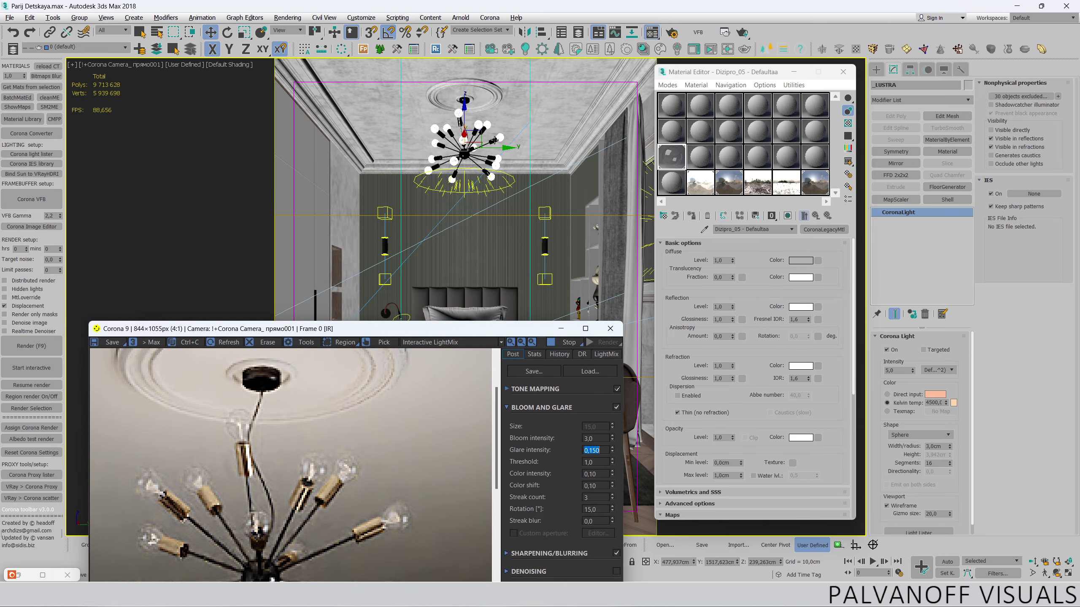
pyautogui.click(493, 140)
# - Zoom the perspective view onto a single bulb and show edged faces
pyautogui.press('p')
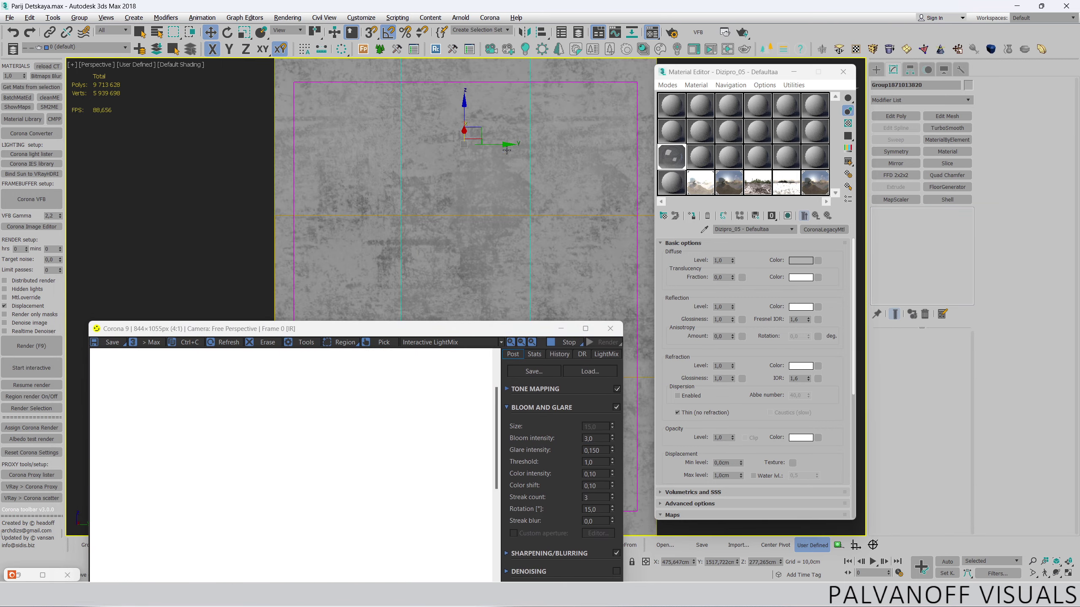
pyautogui.press('z')
pyautogui.scroll(5, 522, 148)
pyautogui.moveTo(513, 145); pyautogui.dragTo(513, 164, button='middle')
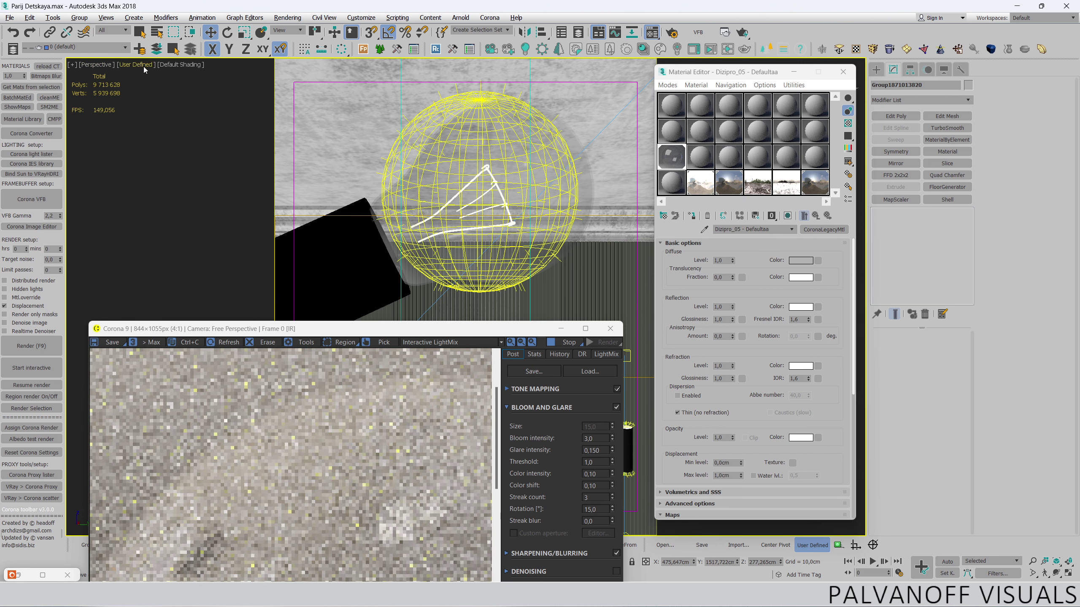
pyautogui.click(144, 66)
pyautogui.click(180, 64)
pyautogui.moveTo(212, 182)
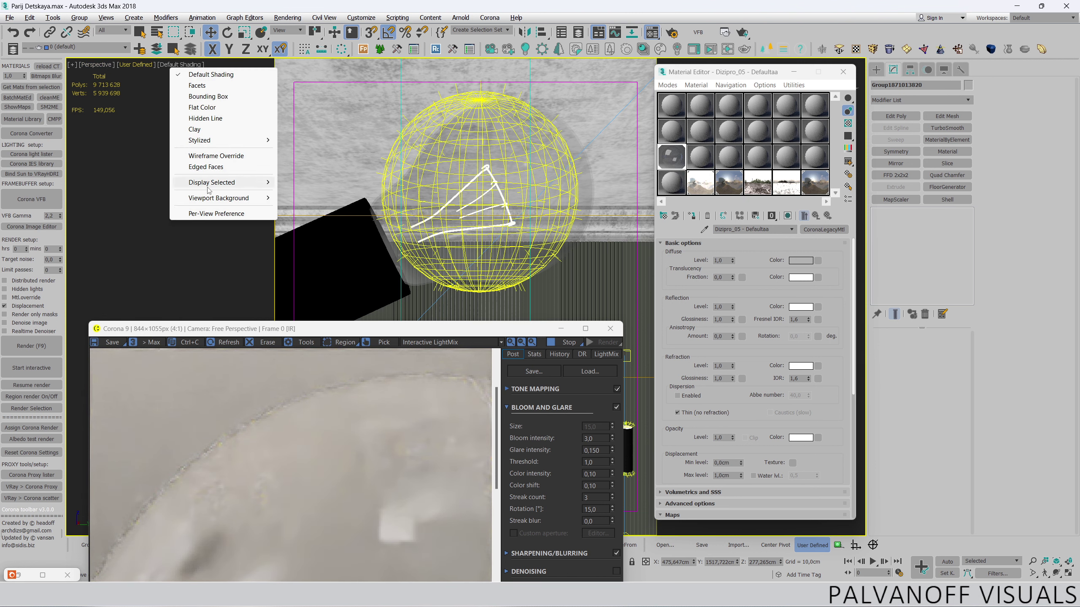
pyautogui.click(291, 184)
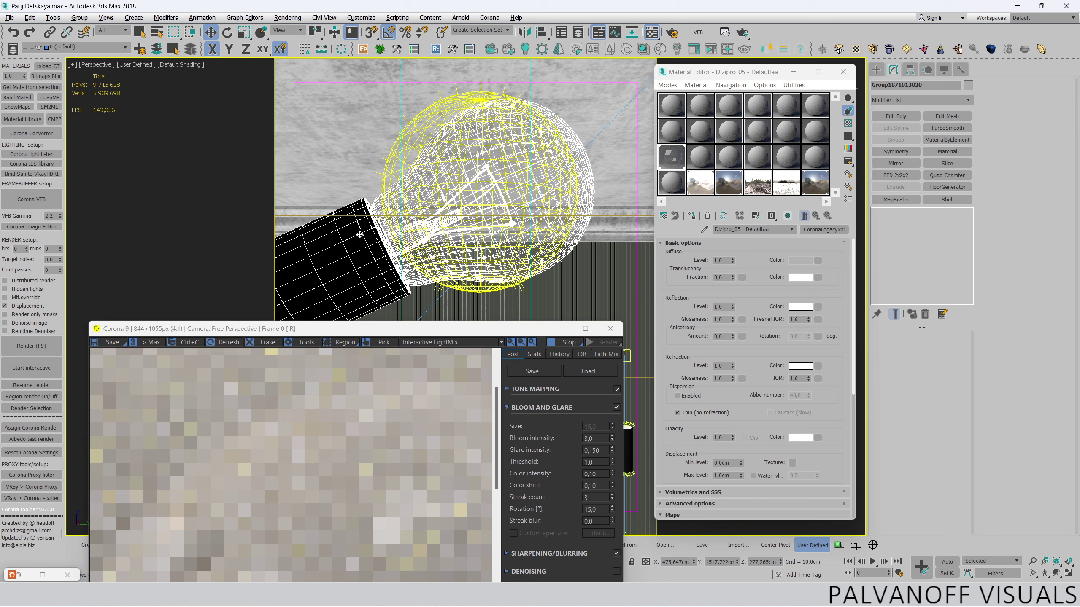
# - Open the chandelier group and hide the bulb's light sphere
pyautogui.click(79, 17)
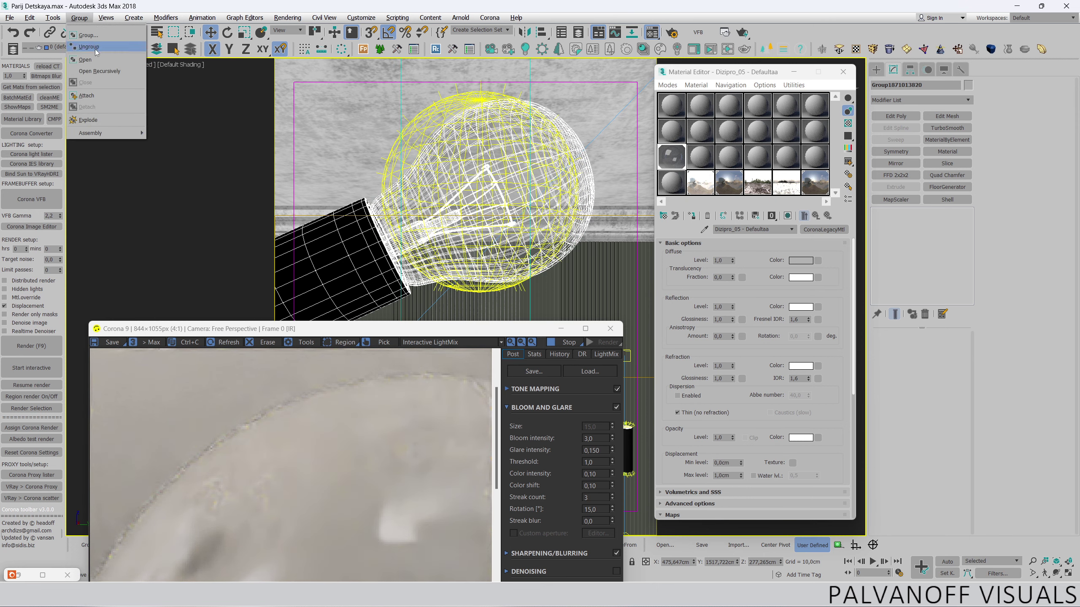
pyautogui.click(87, 47)
pyautogui.click(488, 220)
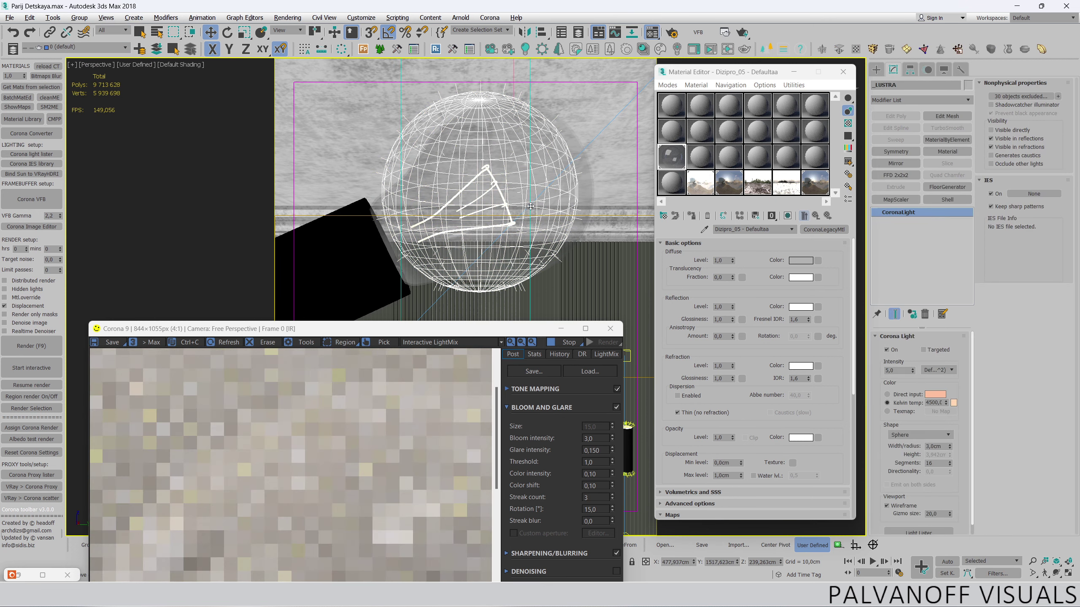
pyautogui.rightClick(665, 189)
pyautogui.moveTo(608, 158)
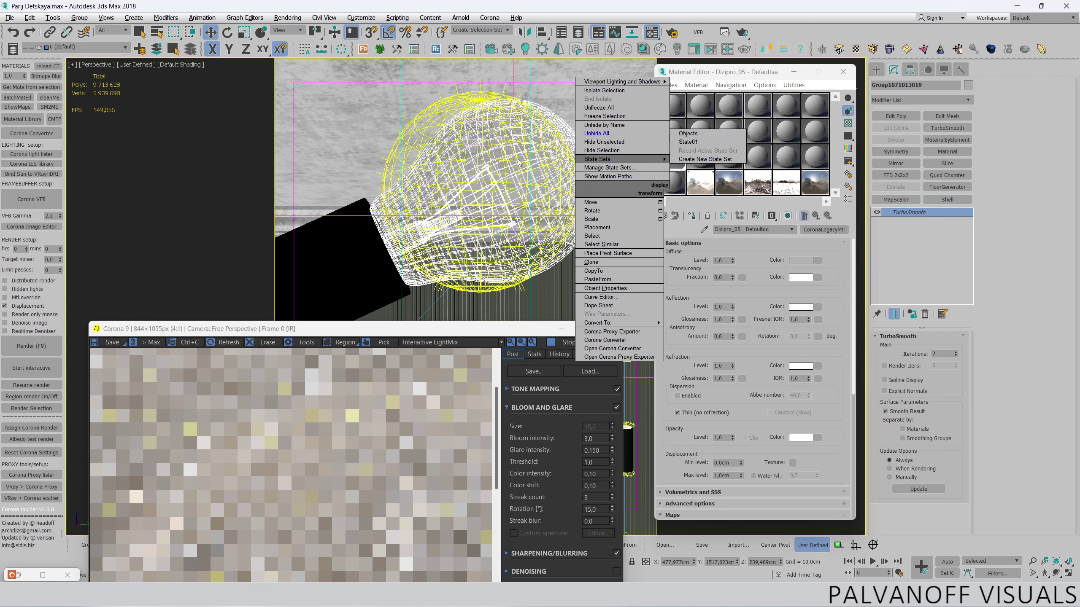
pyautogui.click(504, 139)
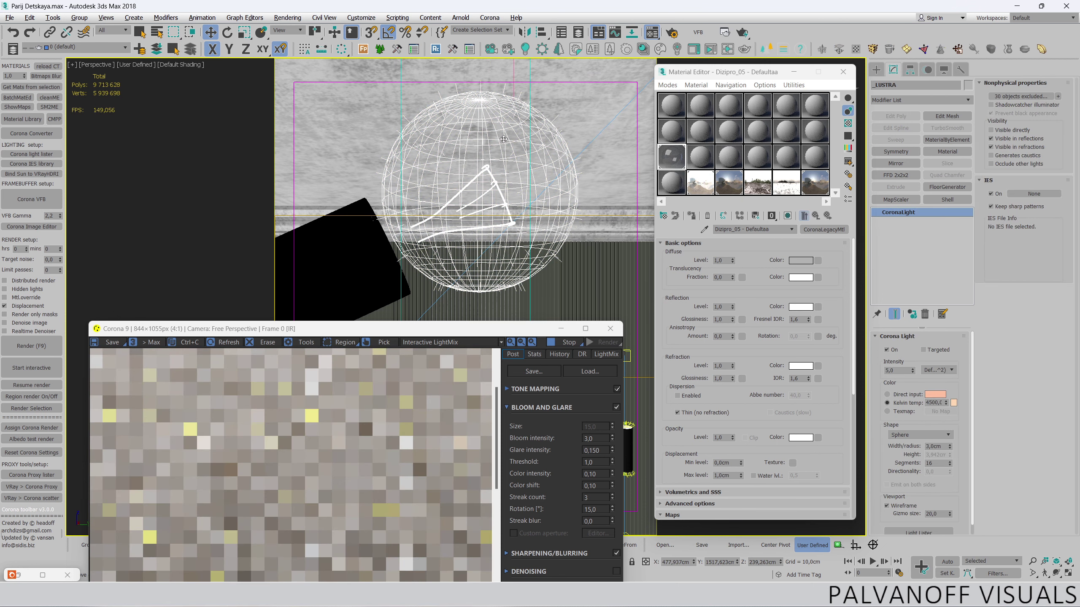
pyautogui.rightClick(503, 139)
pyautogui.click(535, 113)
# - Eyedrop the bulb material into a free slot and open its LED treki sub-material
pyautogui.click(700, 156)
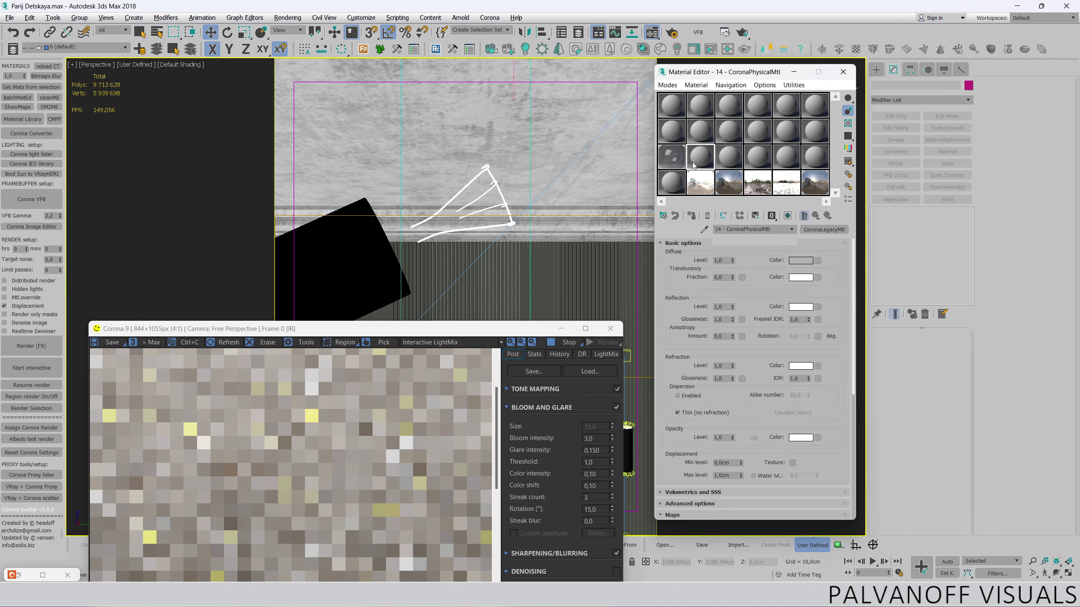
pyautogui.click(704, 230)
pyautogui.click(507, 213)
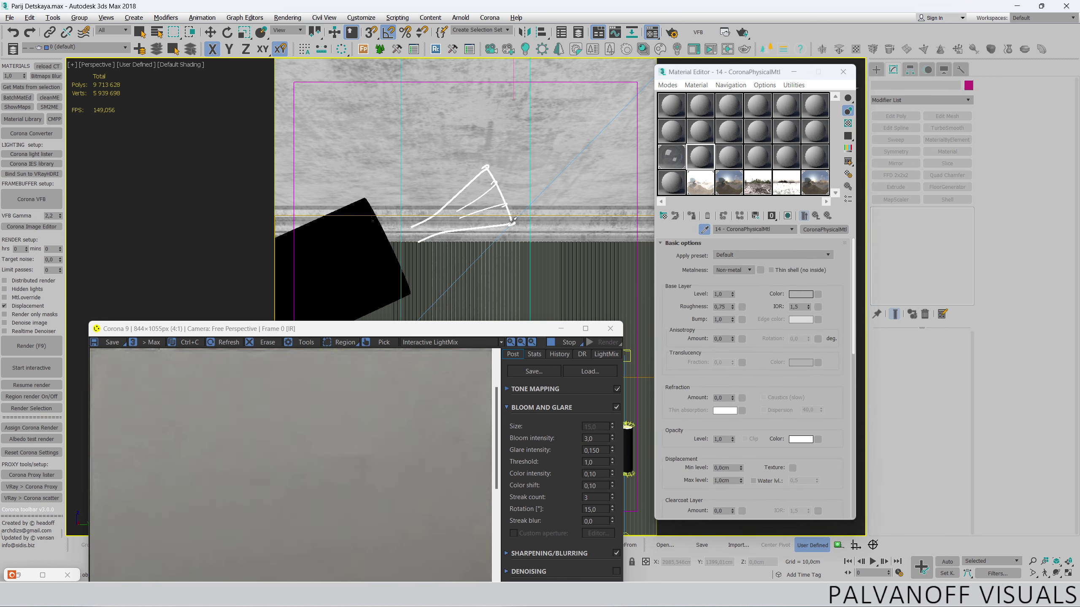
pyautogui.click(770, 296)
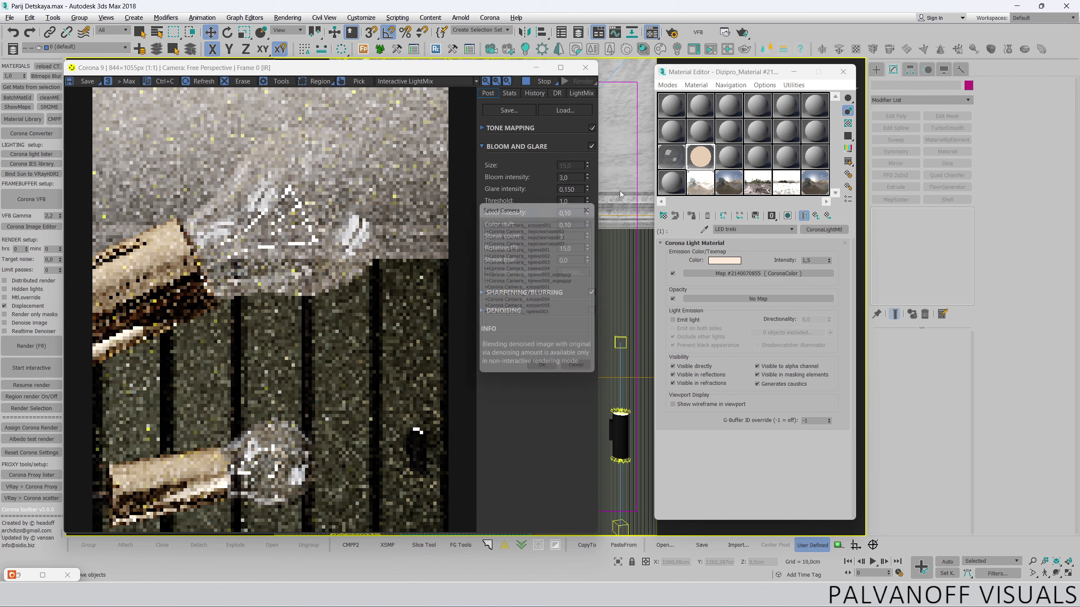
# - Render the scene from the прямо001 camera
pyautogui.press('c')
pyautogui.doubleClick(532, 241)
pyautogui.press('c')
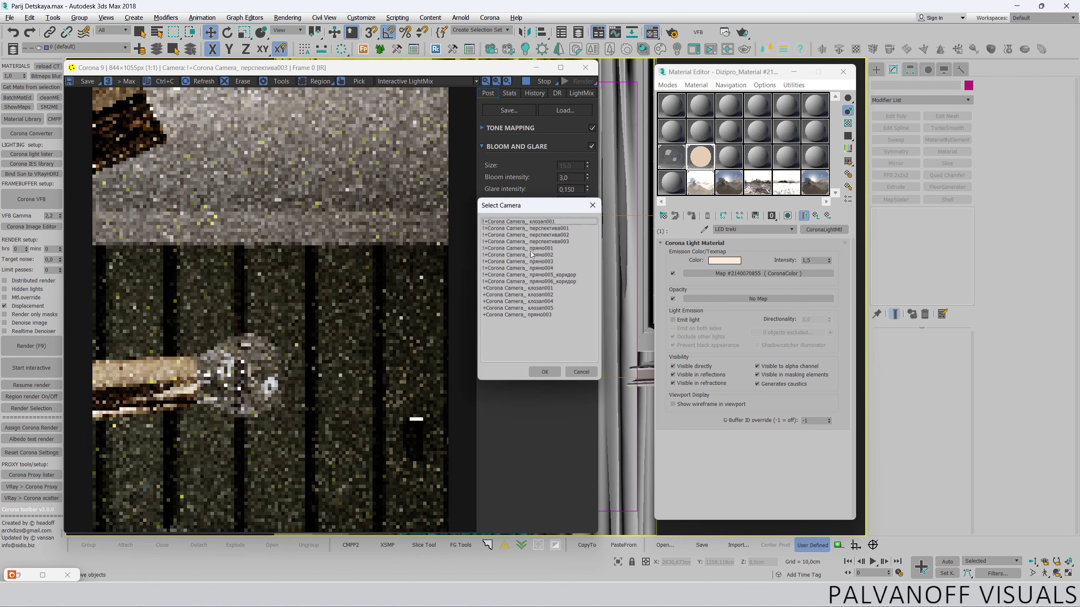
pyautogui.doubleClick(532, 254)
pyautogui.press('c')
pyautogui.doubleClick(532, 248)
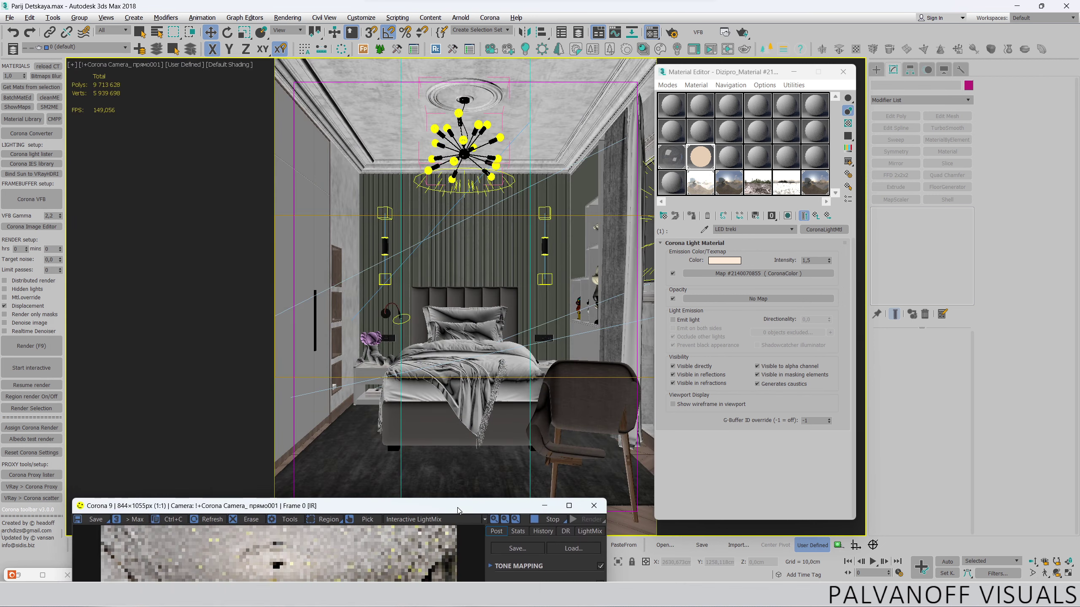
pyautogui.moveTo(451, 73); pyautogui.dragTo(458, 89)
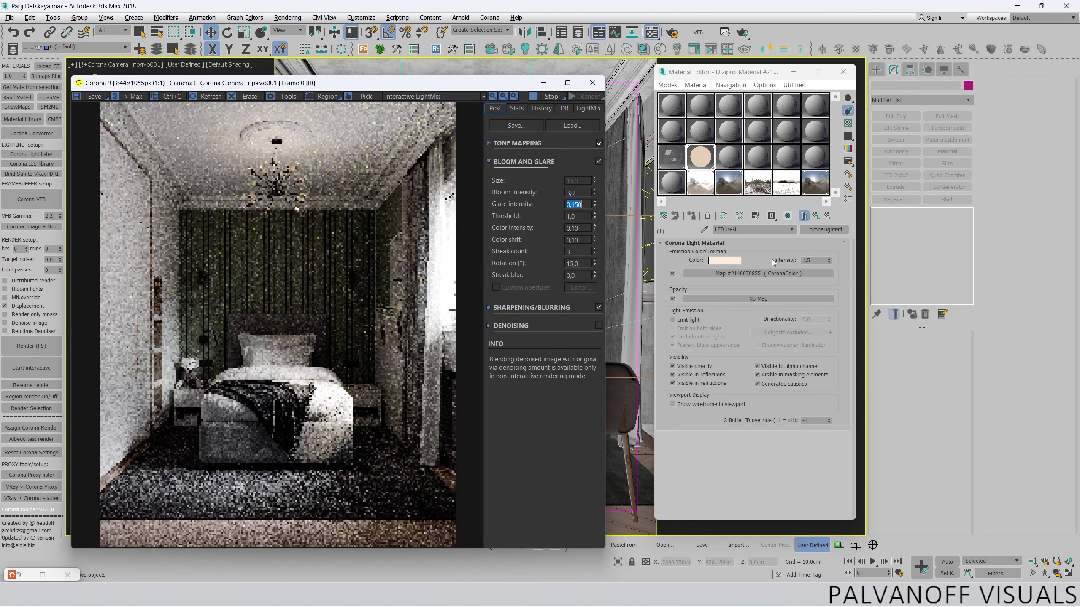
# - Set the LED treki emission intensity to 50.0 and view the glowing bulbs
pyautogui.doubleClick(806, 260)
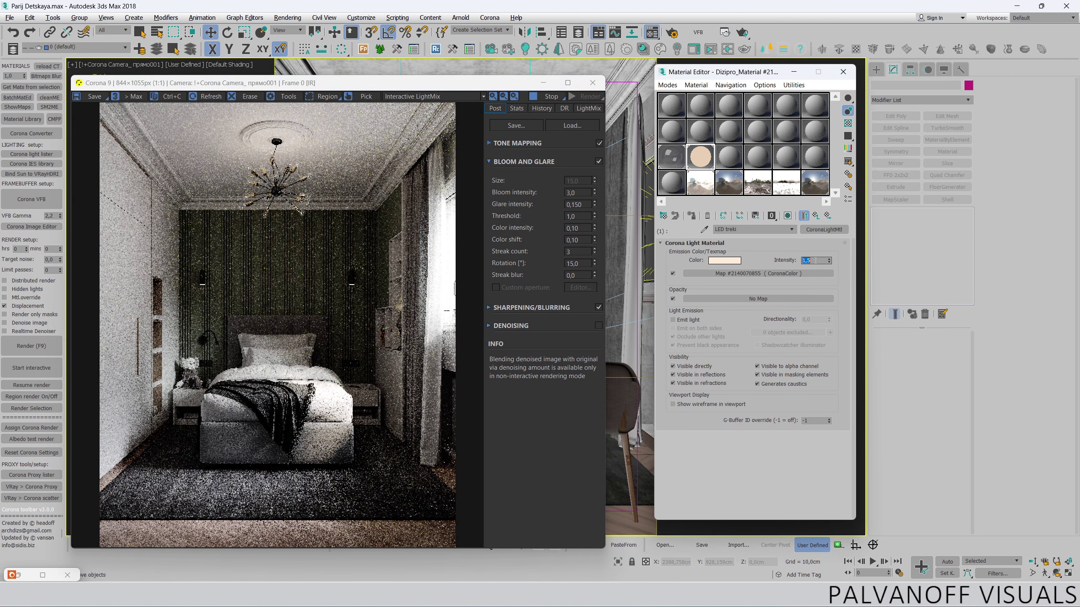
pyautogui.write('50')
pyautogui.press('Return')
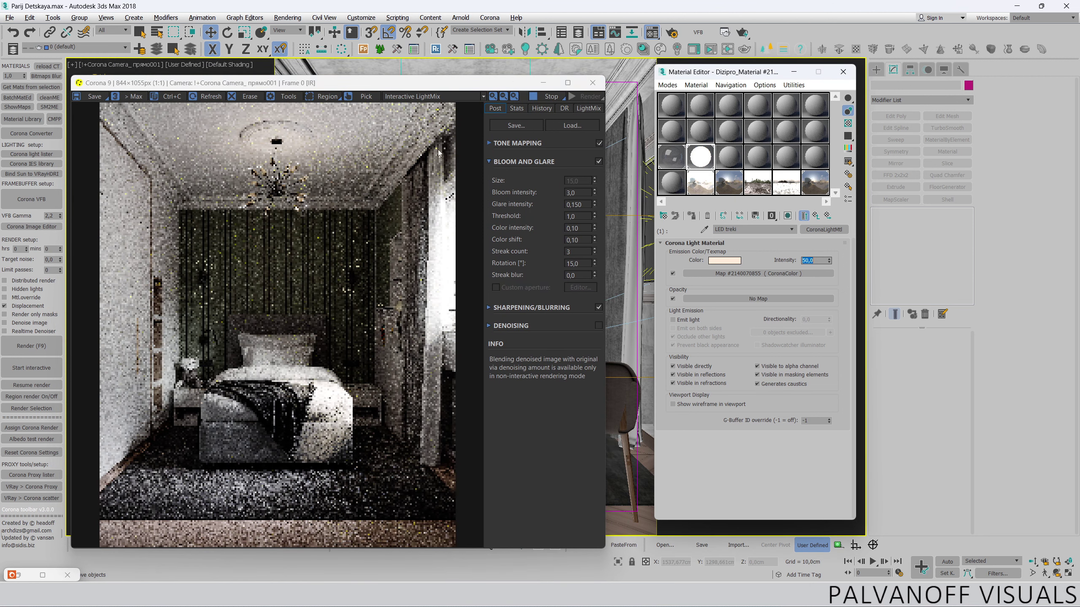
pyautogui.scroll(2, 300, 142)
pyautogui.scroll(1, 320, 202)
pyautogui.scroll(1, 354, 194)
pyautogui.moveTo(353, 194); pyautogui.dragTo(345, 191)
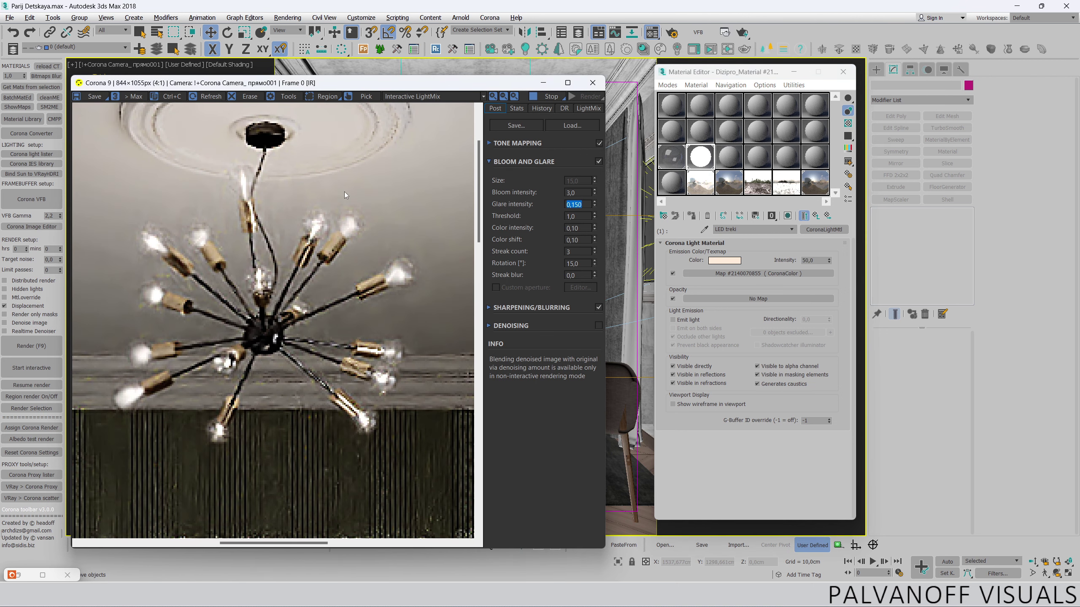
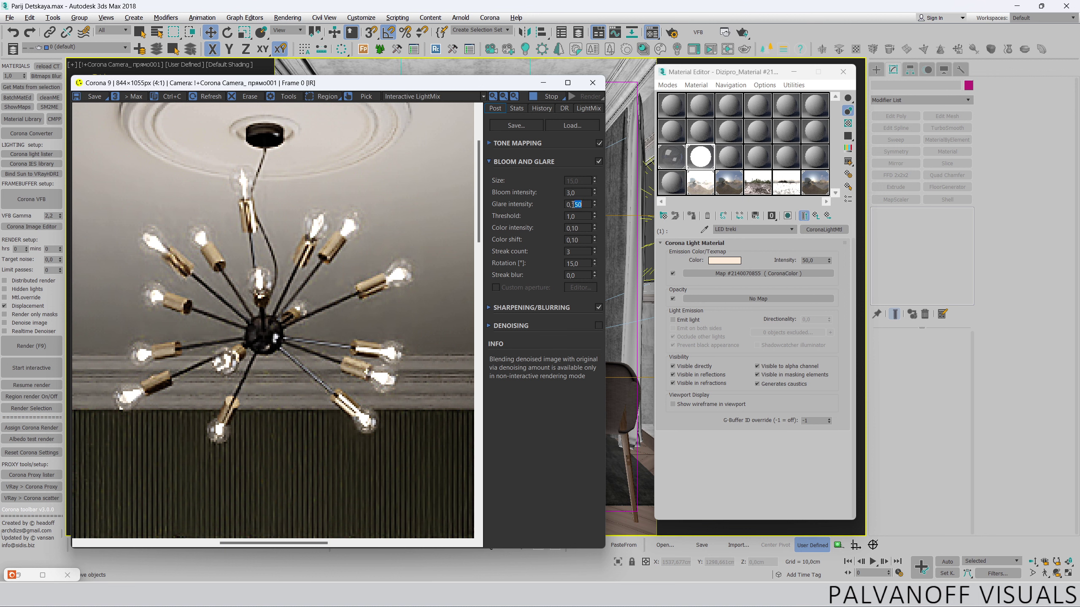
# - Set the Corona VFB glare intensity to 1,0
pyautogui.press('Return')
pyautogui.write('1')
pyautogui.press('Return')
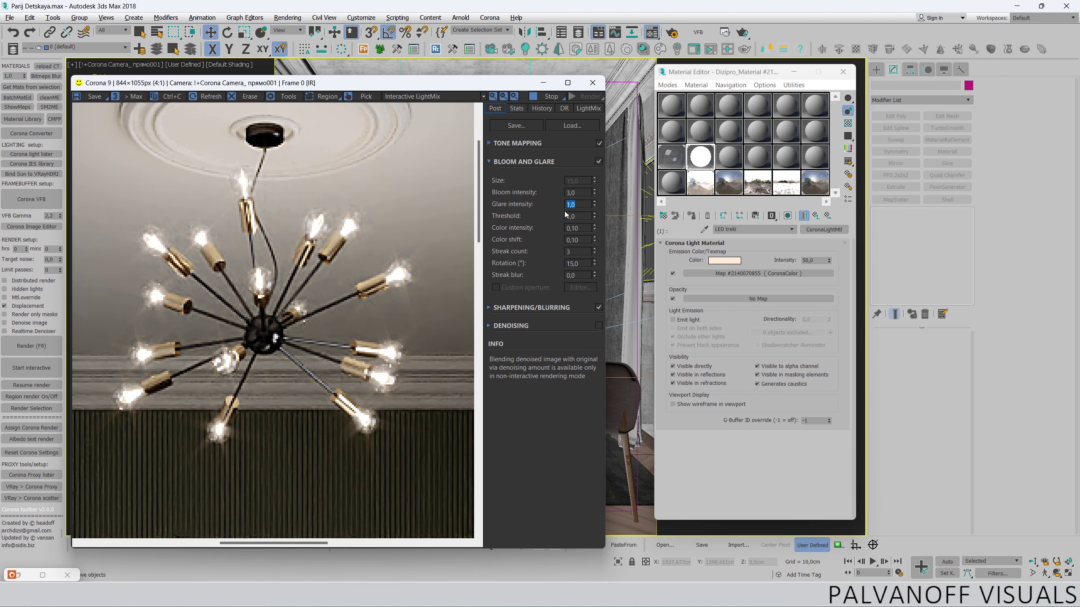
pyautogui.scroll(-4, 323, 237)
pyautogui.scroll(-1, 369, 235)
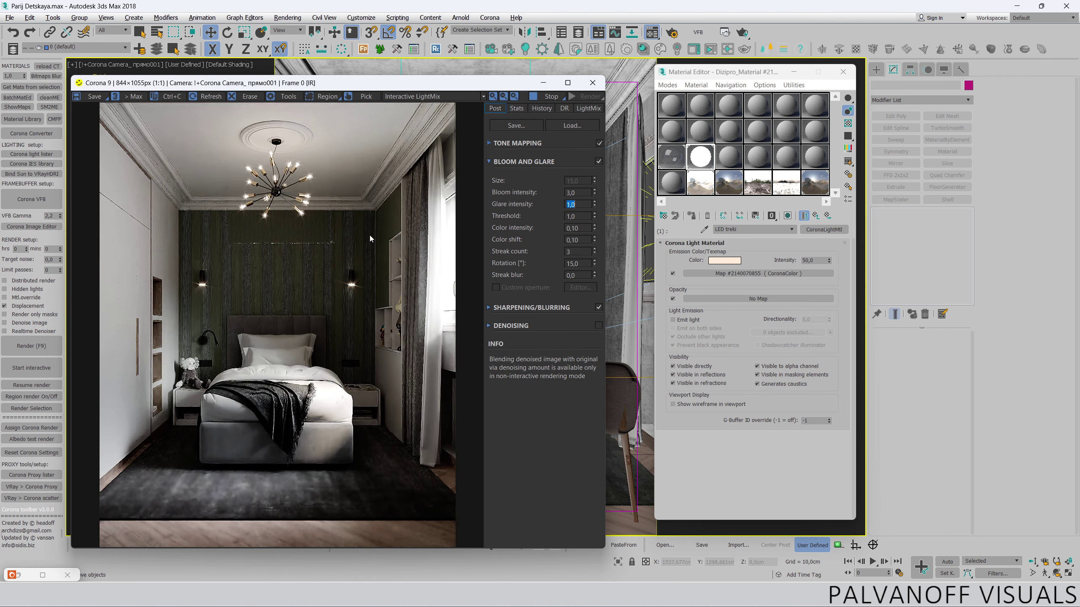
# - Turn off Thin (no refraction) on the Dizipro_05 material
pyautogui.click(677, 172)
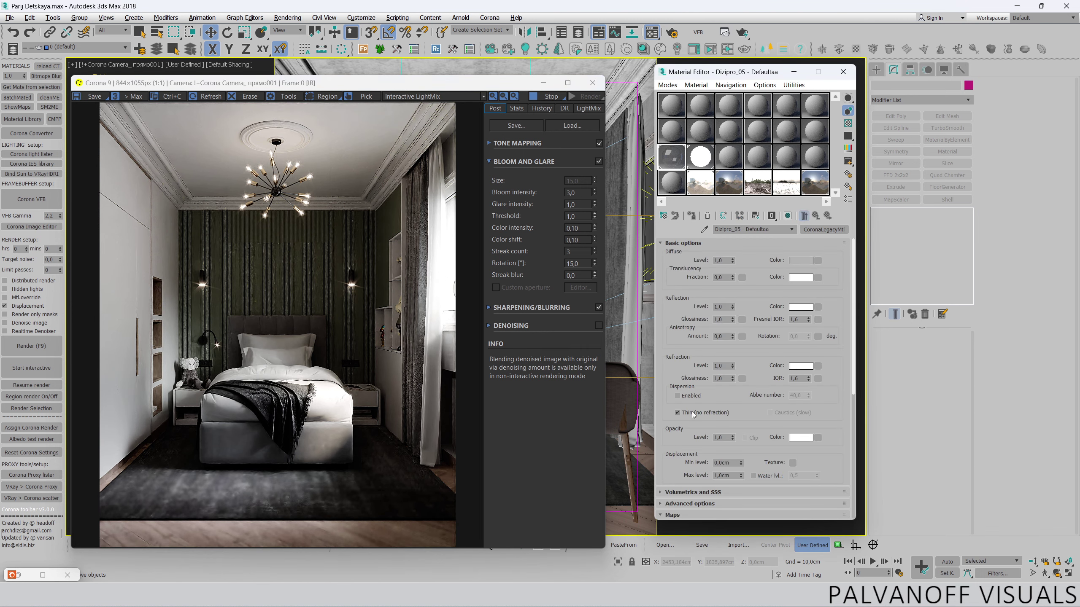
pyautogui.click(677, 412)
pyautogui.scroll(3, 298, 166)
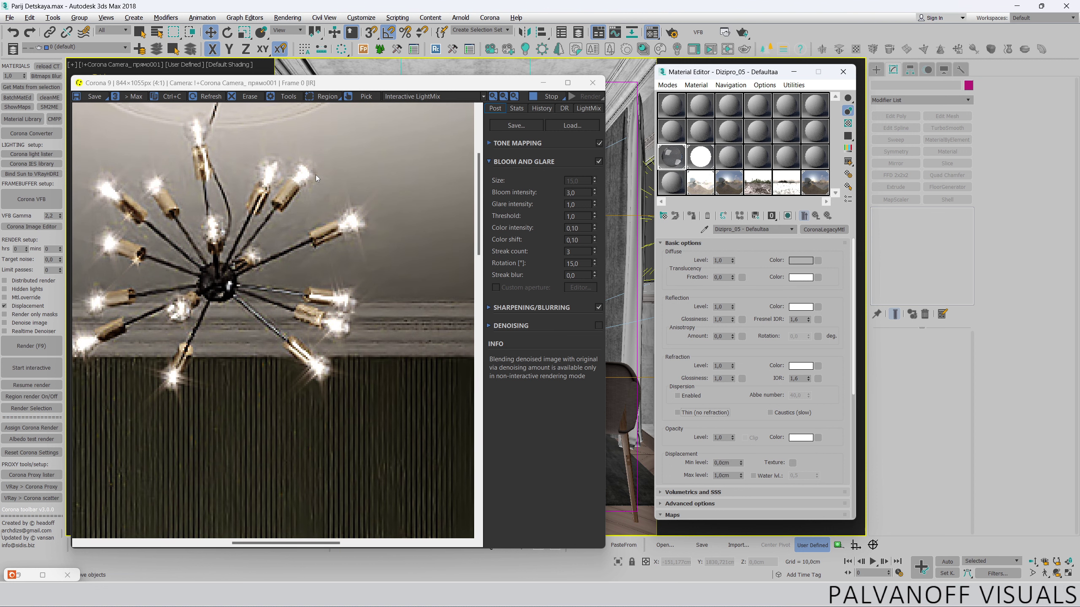
pyautogui.moveTo(224, 172); pyautogui.dragTo(297, 209)
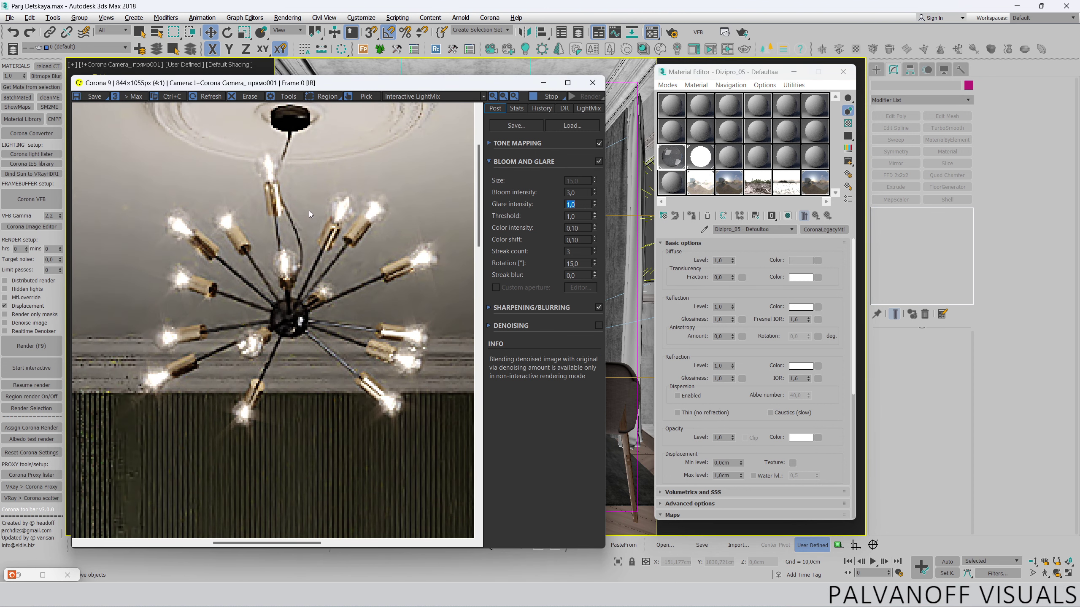
# - Return to the LED treki material and view the whole bedroom render at 1:1
pyautogui.click(700, 157)
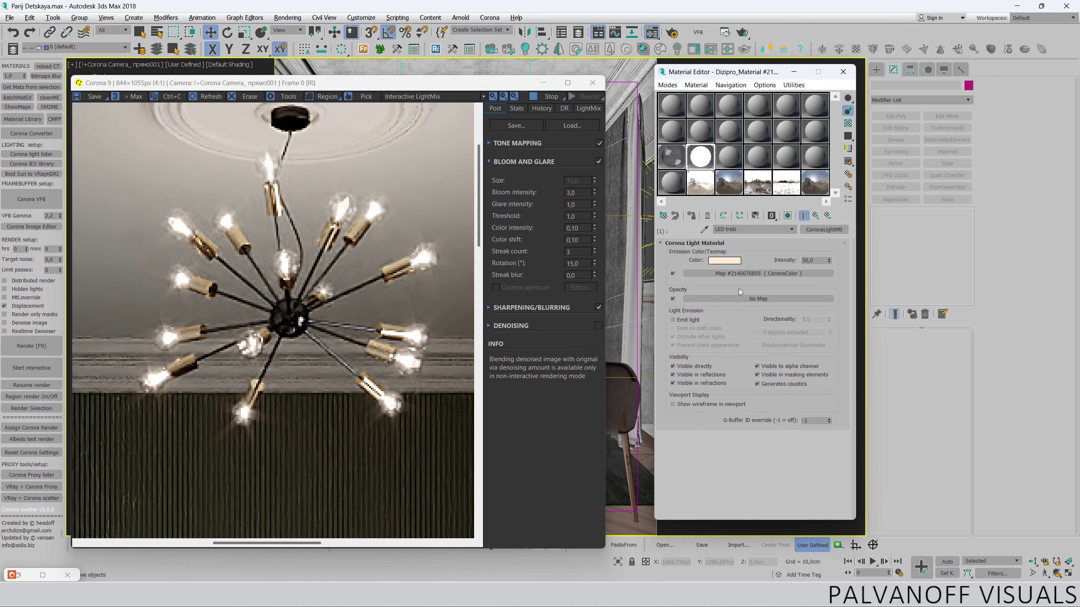
pyautogui.doubleClick(382, 253)
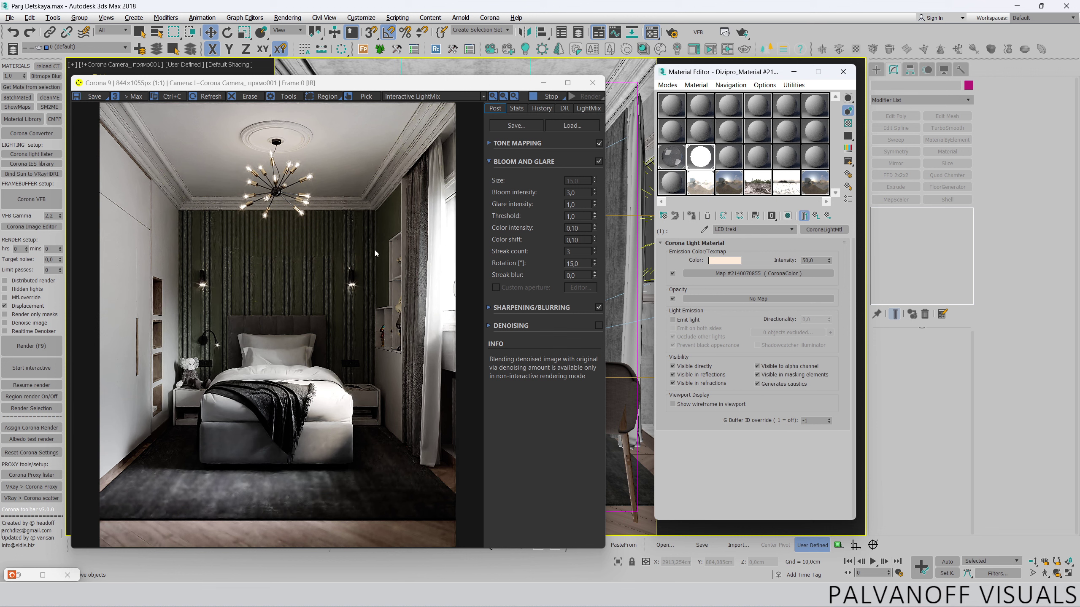
pyautogui.scroll(3, 356, 280)
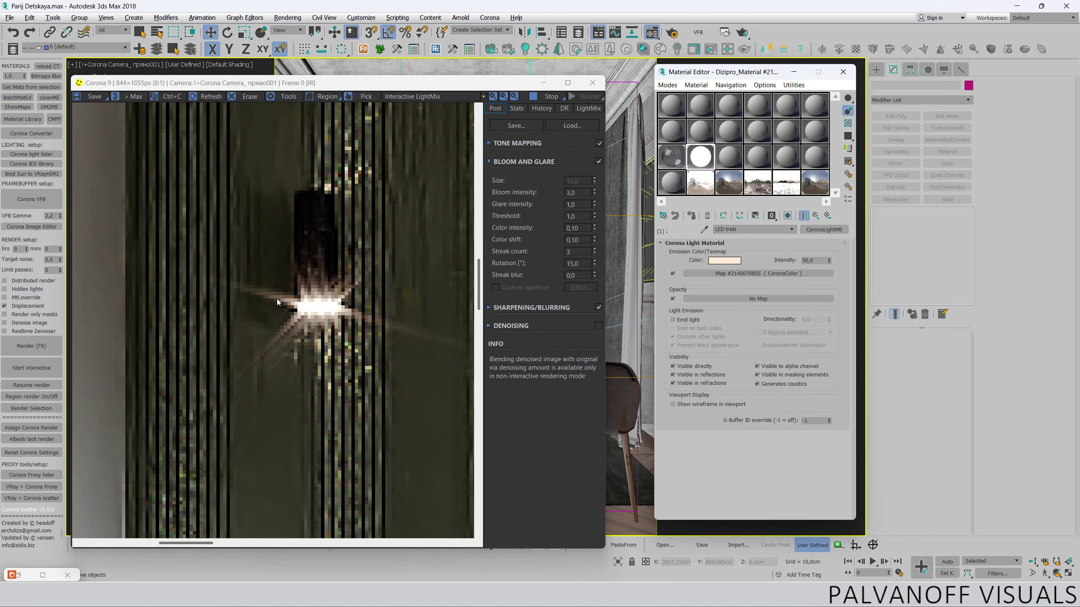
pyautogui.scroll(-1, 328, 293)
pyautogui.scroll(-2, 341, 282)
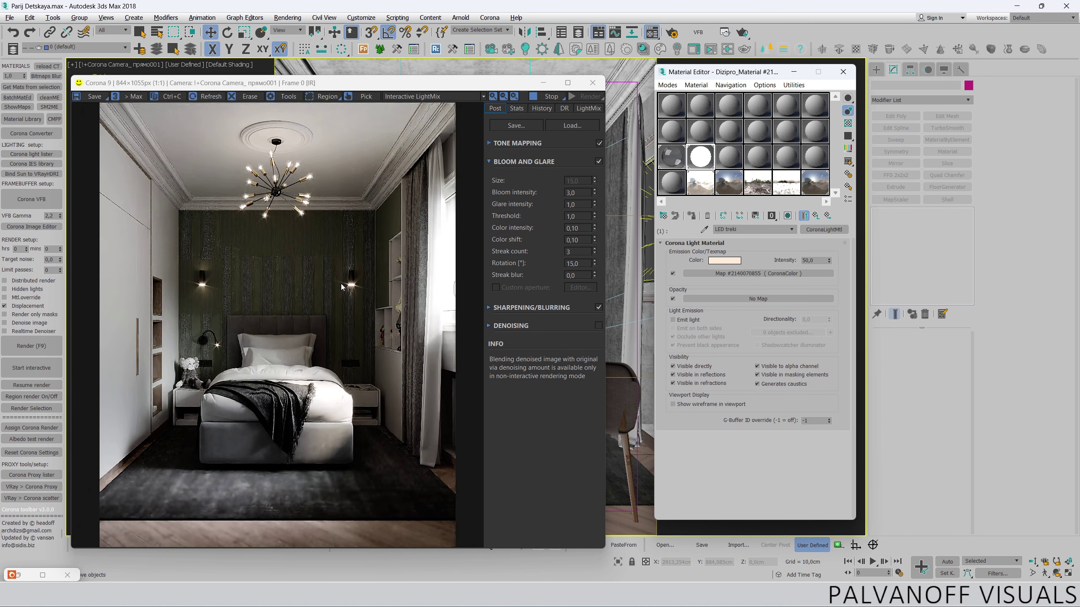
# - Turn on the BRA light group in the LightMix tab
pyautogui.click(588, 109)
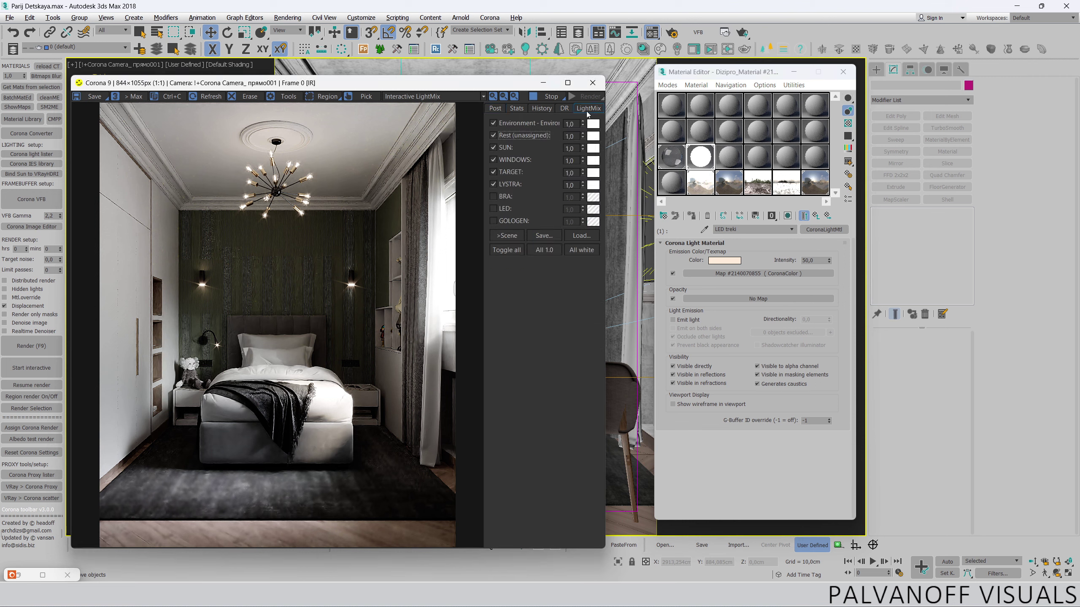
pyautogui.click(493, 196)
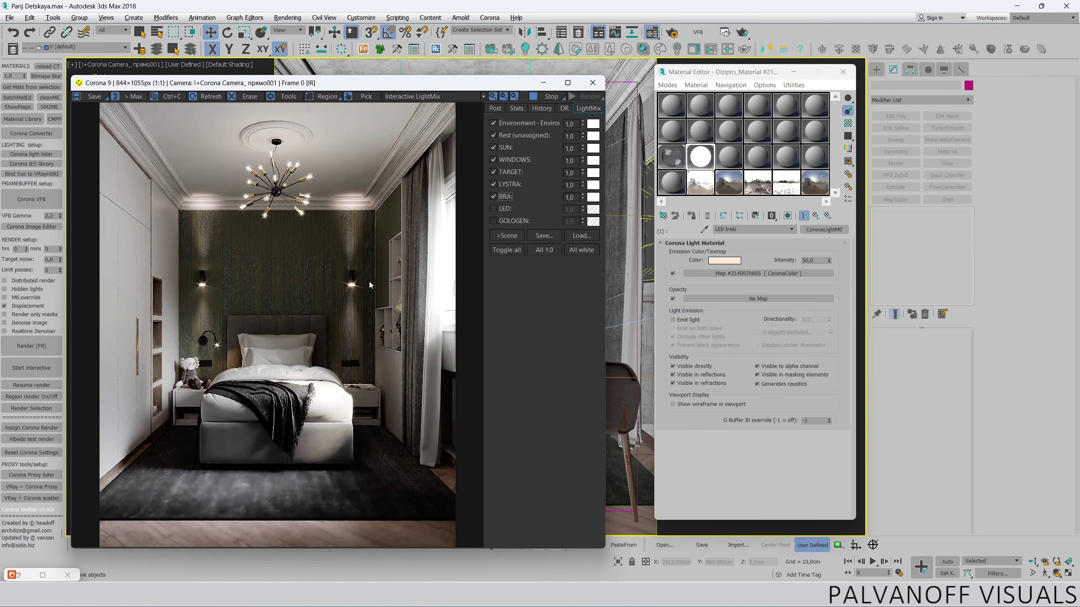
pyautogui.scroll(3, 366, 315)
pyautogui.scroll(-2, 372, 217)
pyautogui.scroll(-1, 373, 201)
pyautogui.moveTo(412, 89)
pyautogui.mouseDown()
pyautogui.moveTo(427, 86)
pyautogui.moveTo(439, 387)
pyautogui.mouseUp()
# - Set the selection filter to Lights and select the left wall sconce's light
pyautogui.click(385, 253)
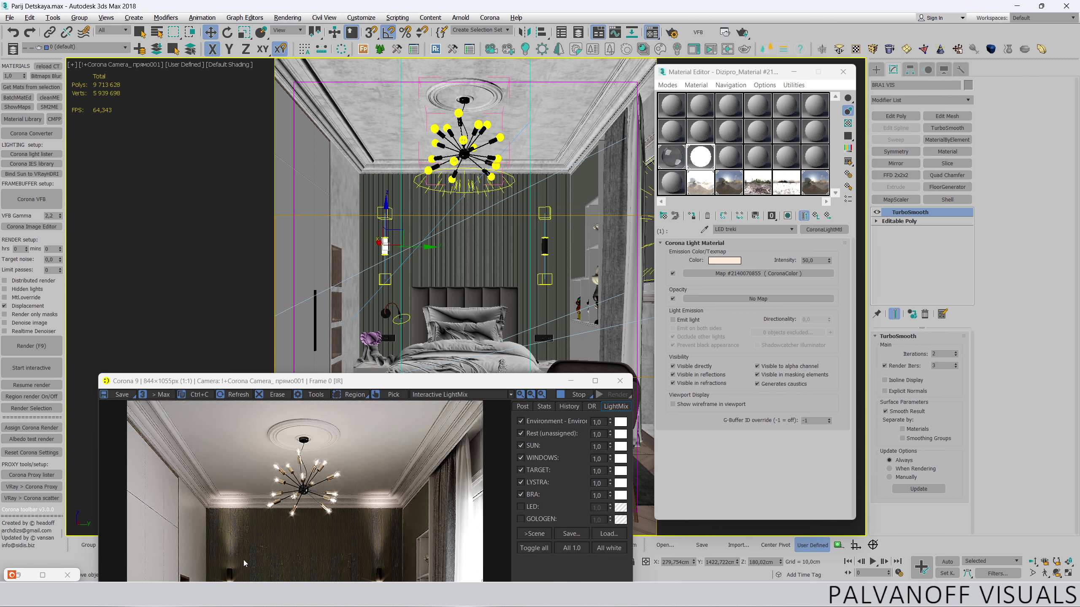
pyautogui.moveTo(298, 381); pyautogui.dragTo(309, 189)
pyautogui.scroll(2, 236, 398)
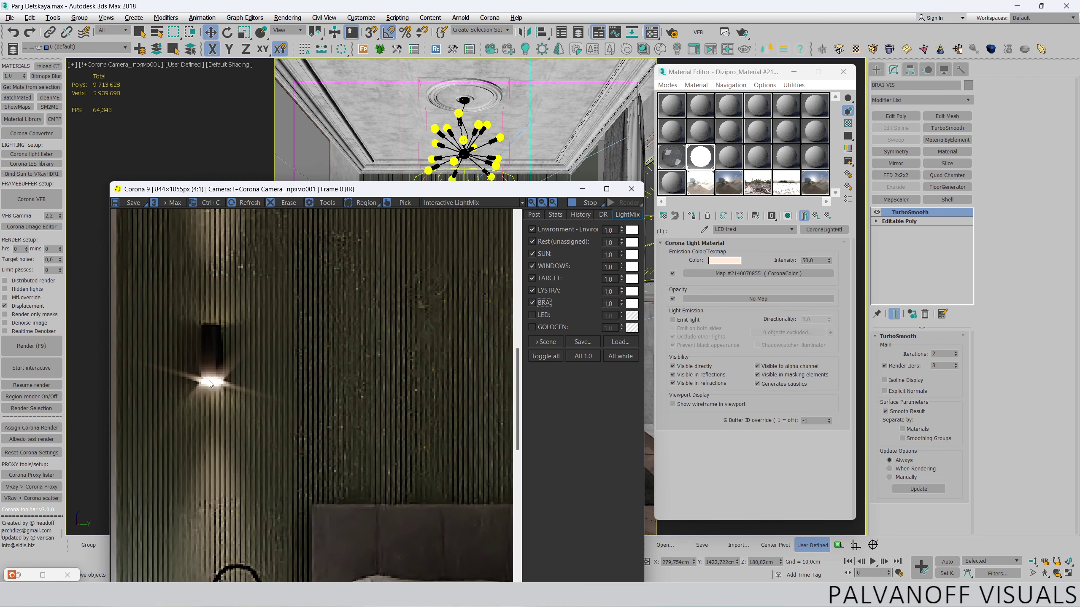
pyautogui.moveTo(217, 189); pyautogui.dragTo(191, 350)
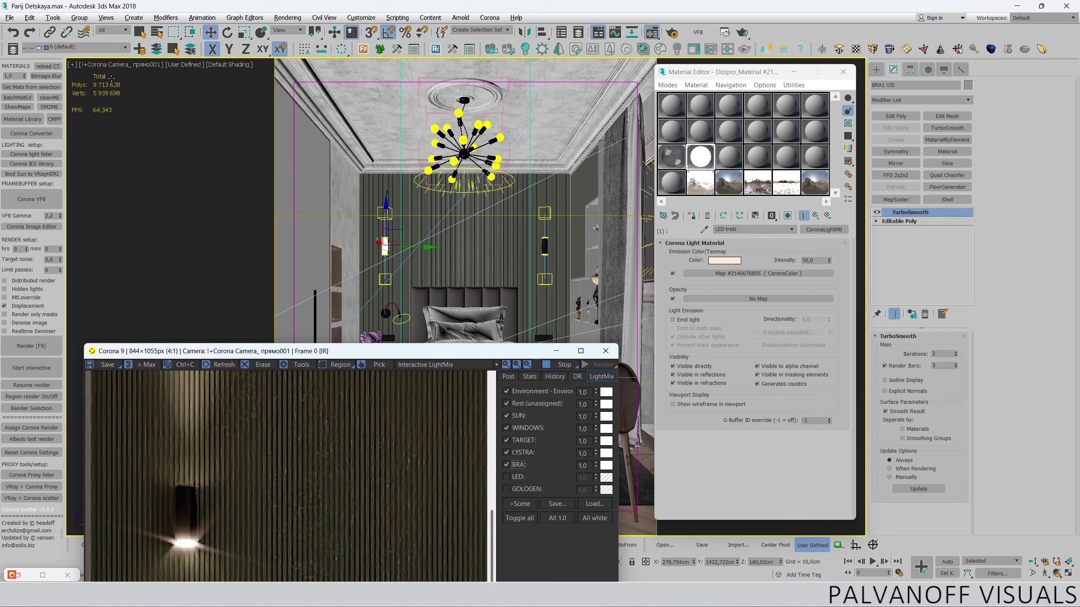
pyautogui.click(113, 30)
pyautogui.click(111, 59)
pyautogui.click(388, 257)
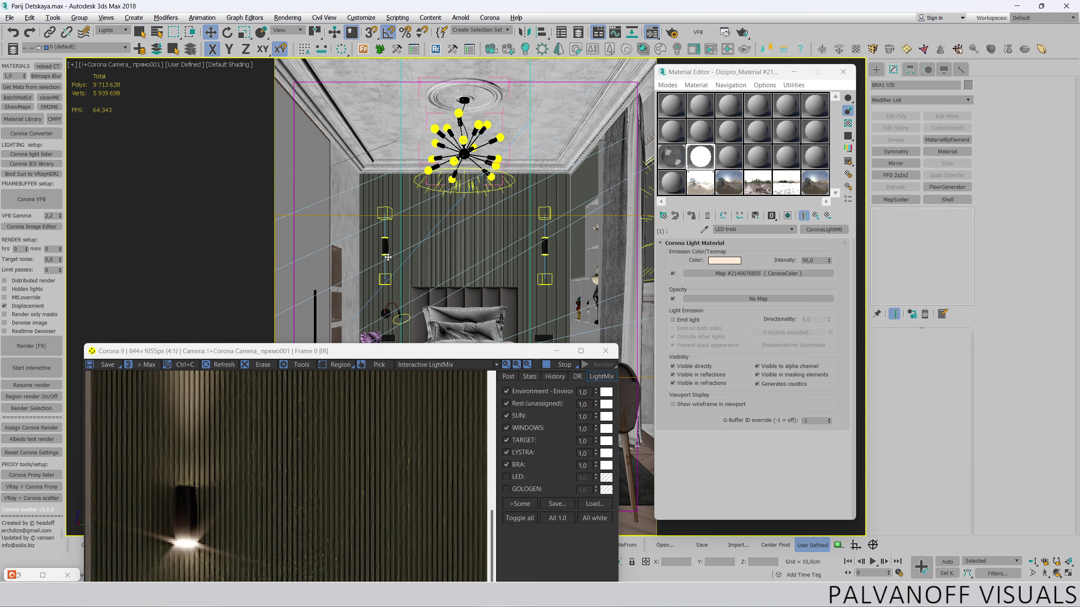
pyautogui.click(80, 18)
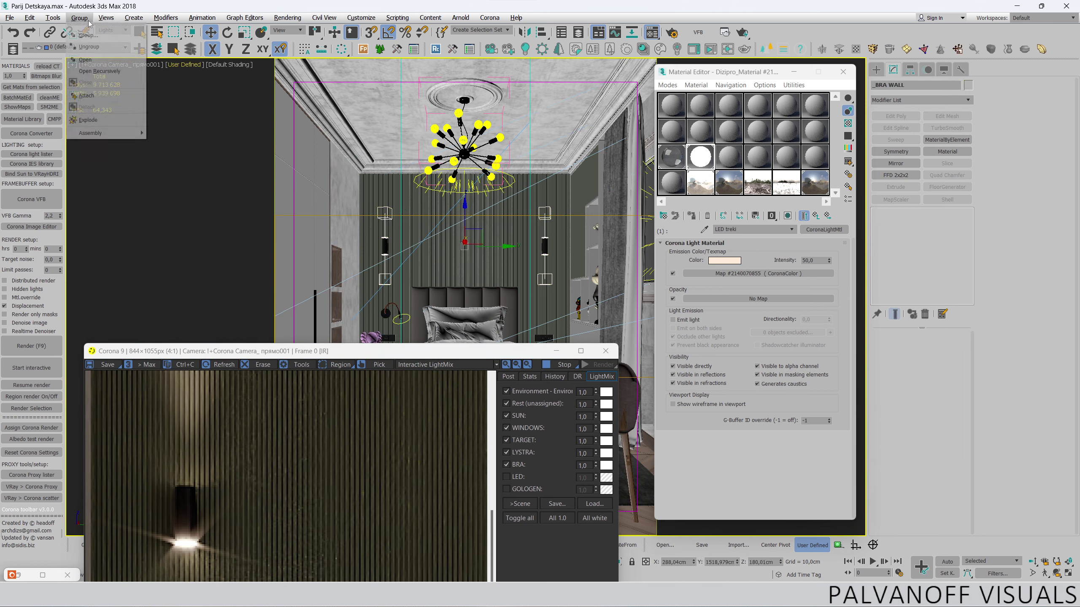
pyautogui.click(384, 258)
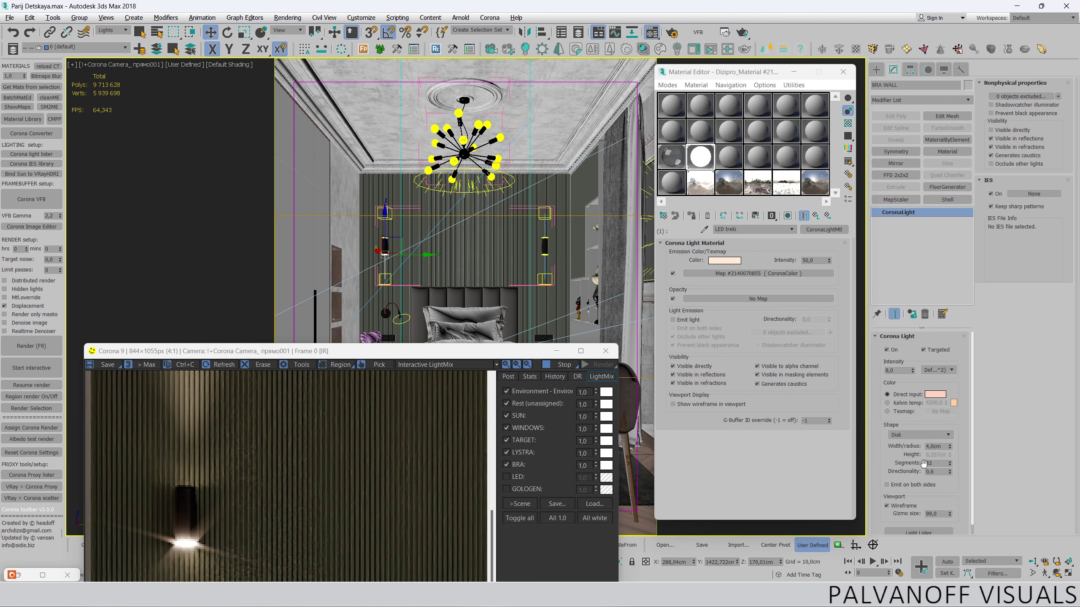
# - Try a directionality of 0,3 on the sconce light and check the render
pyautogui.click(931, 471)
pyautogui.press('Return')
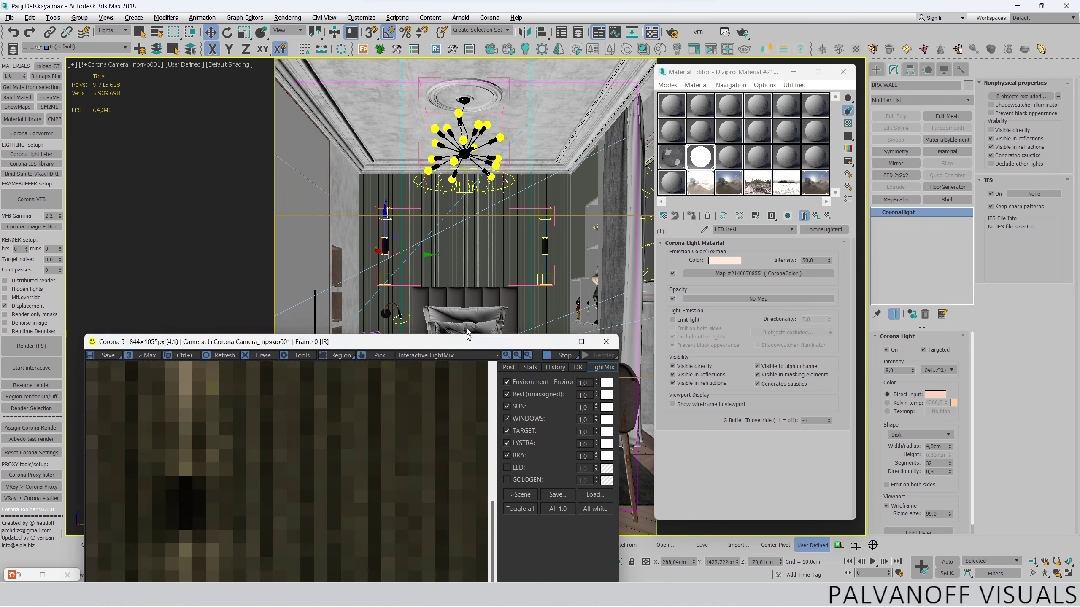
pyautogui.moveTo(314, 350); pyautogui.dragTo(315, 118)
pyautogui.scroll(-1, 313, 245)
pyautogui.scroll(-1, 267, 264)
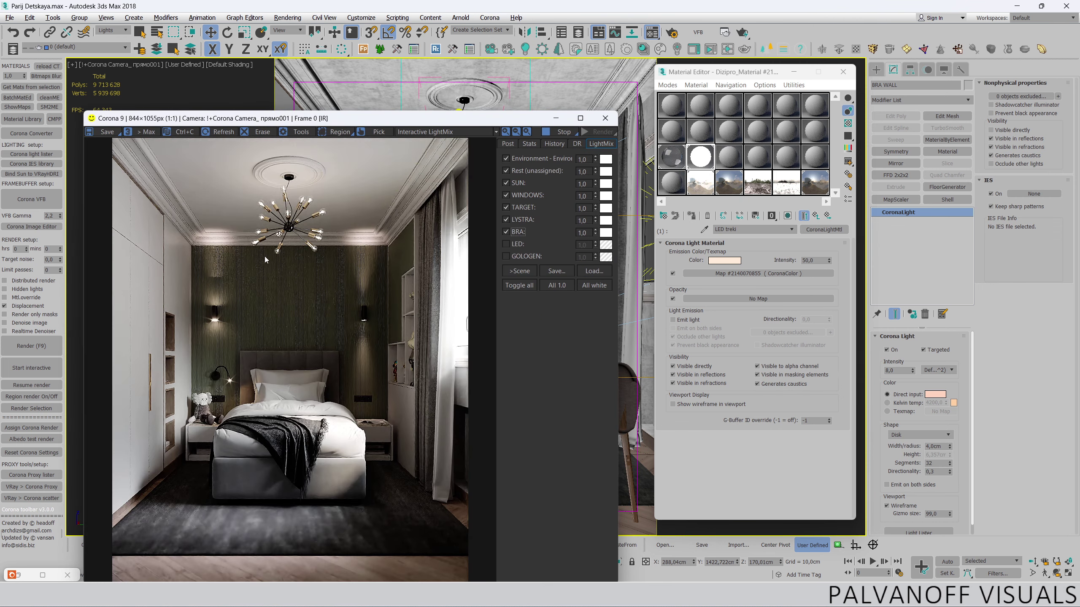
pyautogui.scroll(2, 234, 204)
pyautogui.scroll(-1, 234, 204)
pyautogui.scroll(-1, 261, 215)
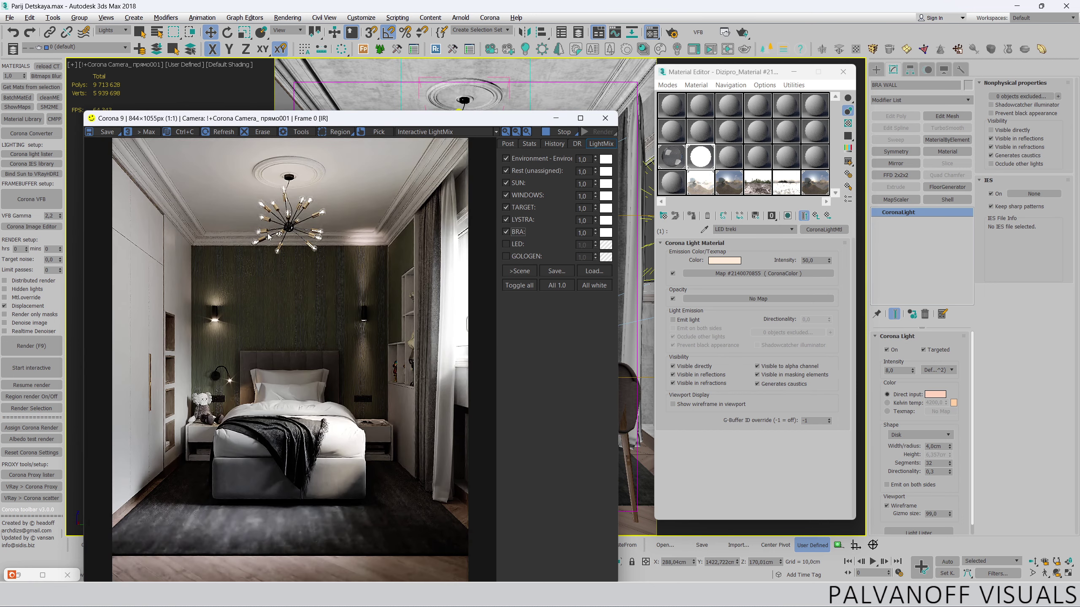
pyautogui.scroll(1, 274, 322)
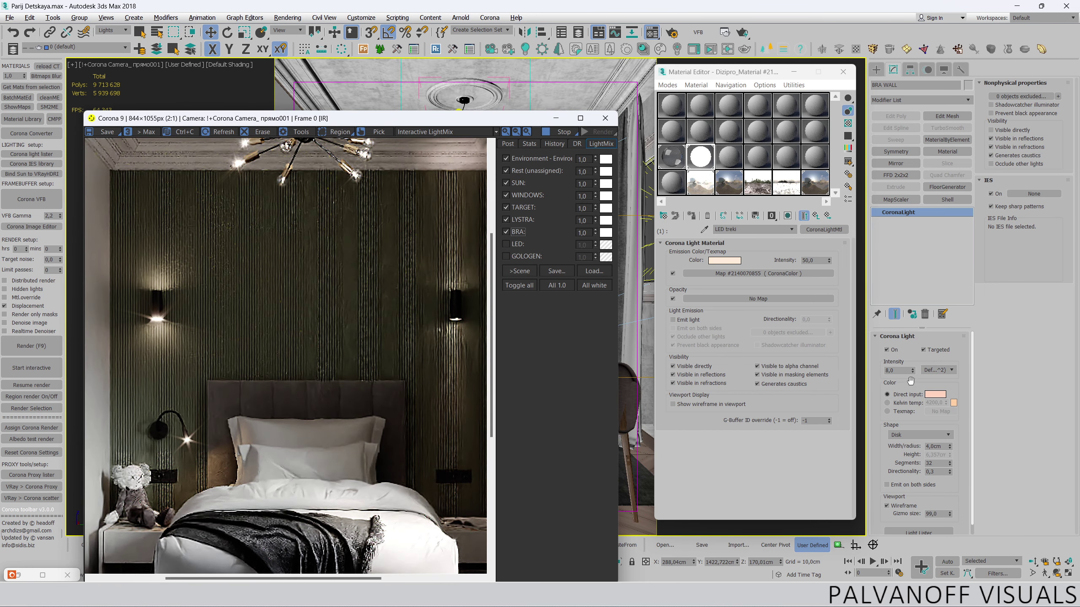
# - Change the sconce light's directionality to 0,45 and review the render
pyautogui.press('BackSpace')
pyautogui.write('45')
pyautogui.press('Return')
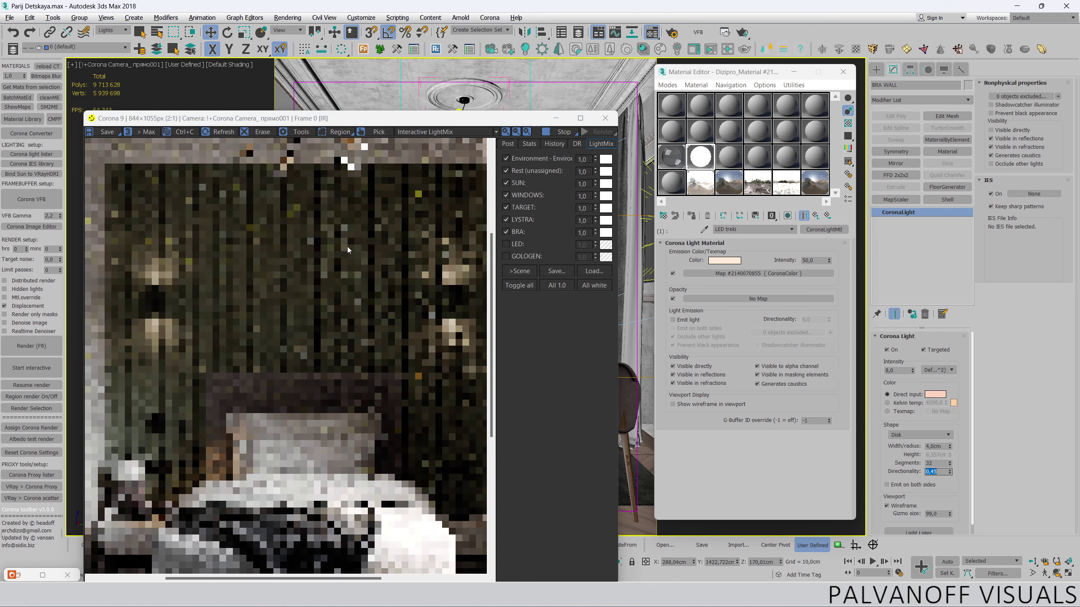
pyautogui.scroll(-1, 281, 226)
pyautogui.scroll(1, 230, 257)
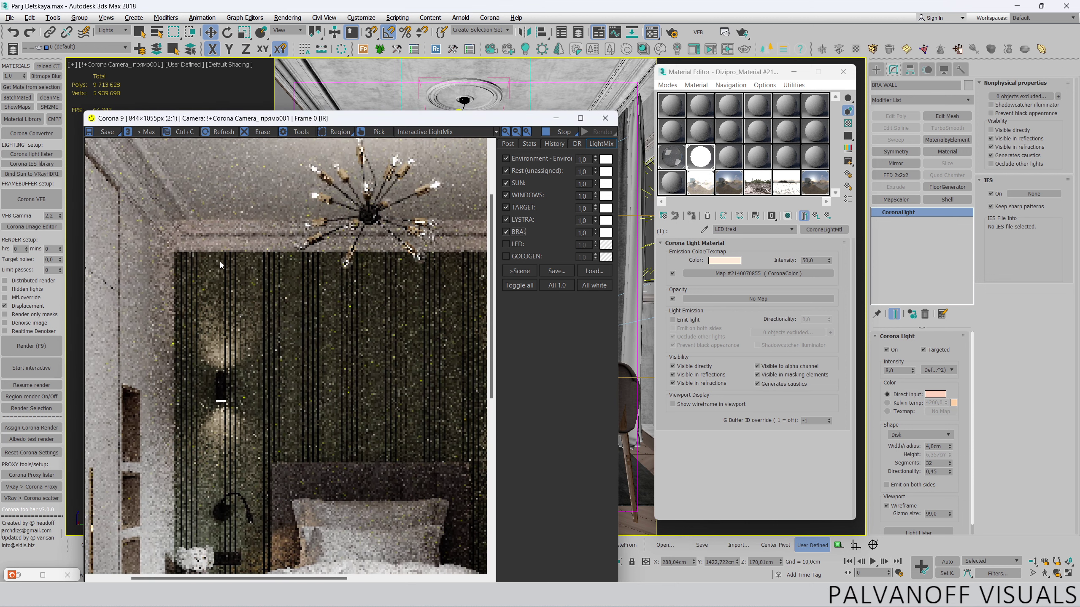
pyautogui.scroll(-1, 237, 282)
pyautogui.scroll(2, 225, 373)
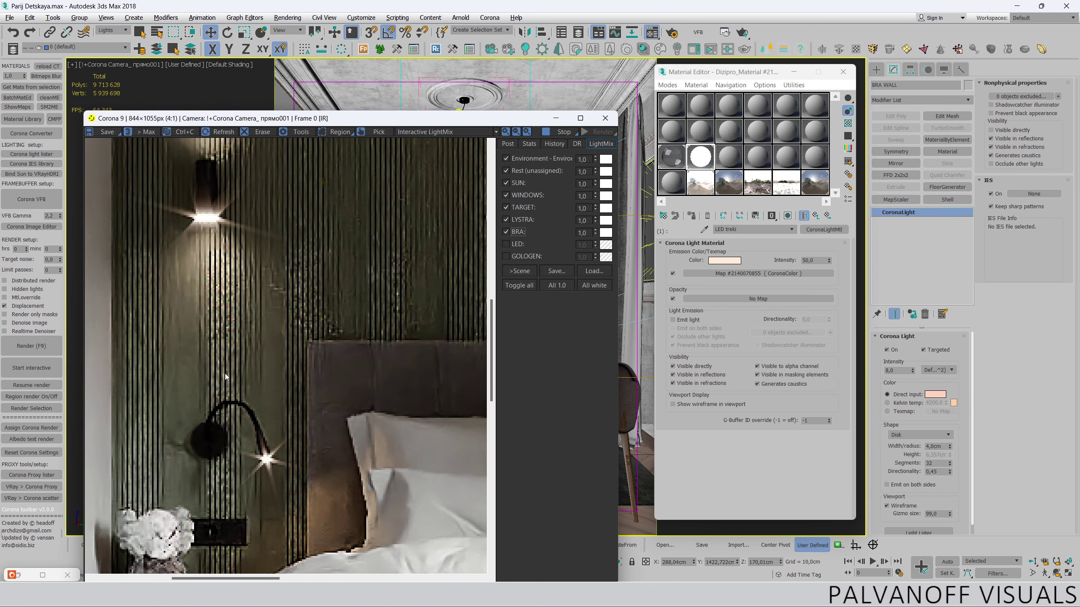
pyautogui.scroll(-2, 238, 338)
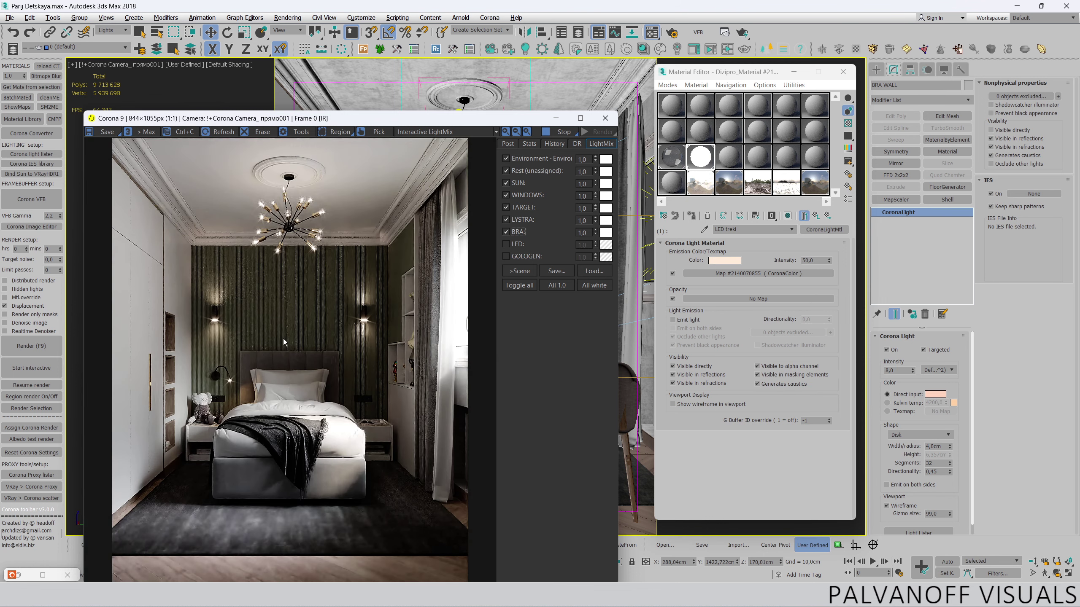
pyautogui.scroll(1, 283, 339)
pyautogui.scroll(1, 362, 260)
pyautogui.scroll(1, 397, 225)
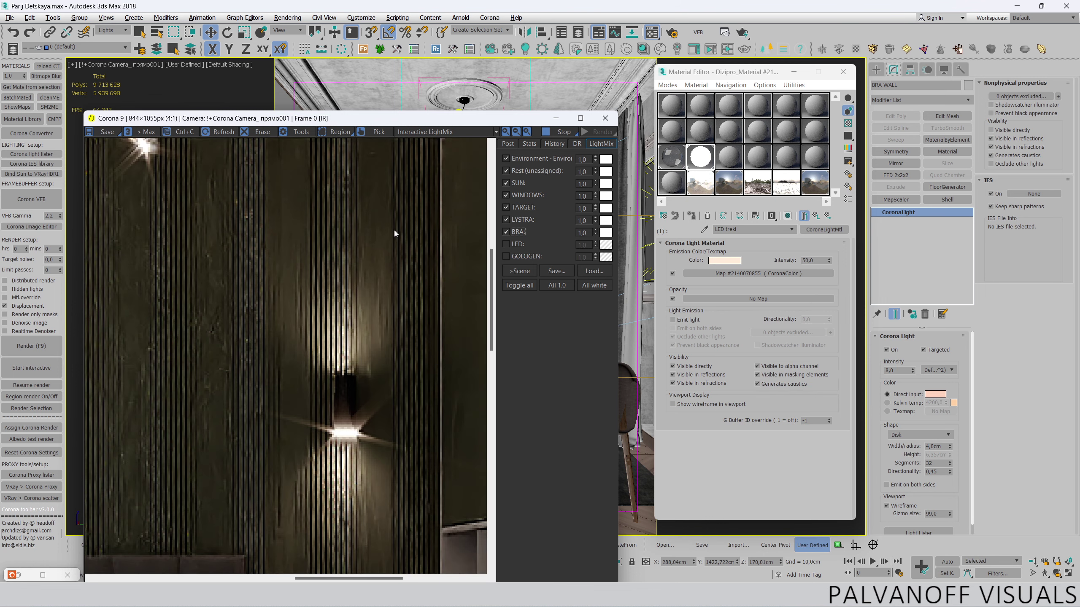
pyautogui.scroll(-2, 401, 234)
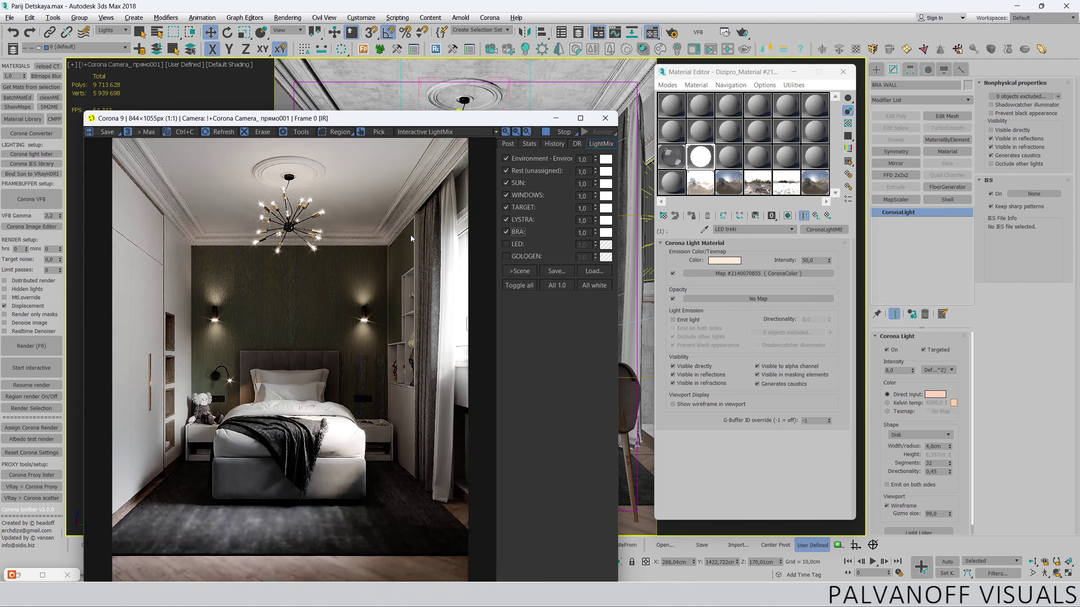
# - Set the sconce light's directionality to 0,6
pyautogui.doubleClick(930, 471)
pyautogui.write('0,6')
pyautogui.press('Return')
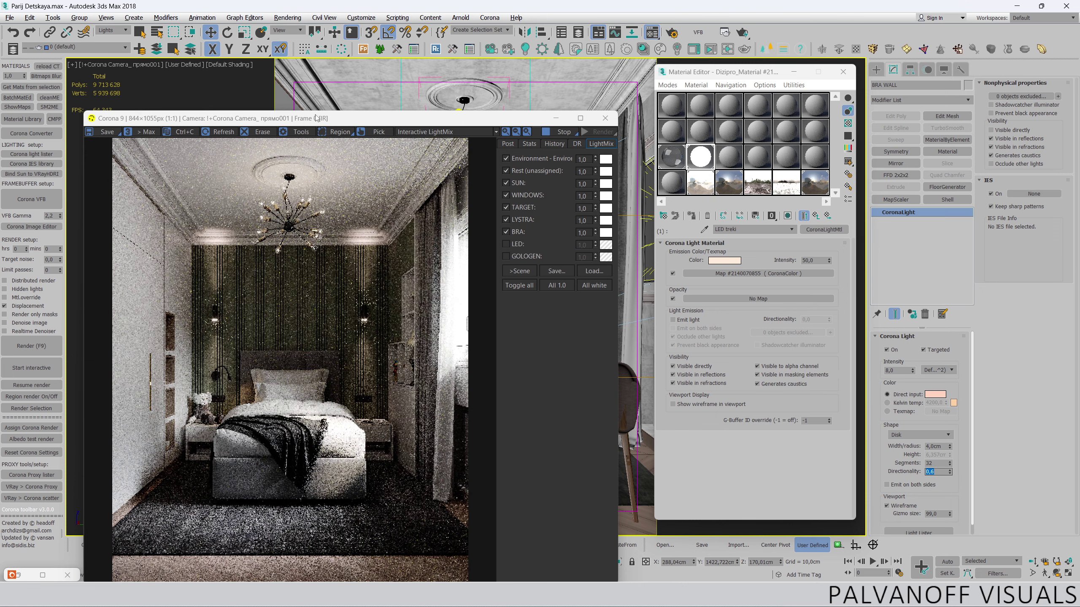
pyautogui.moveTo(319, 118); pyautogui.dragTo(332, 383)
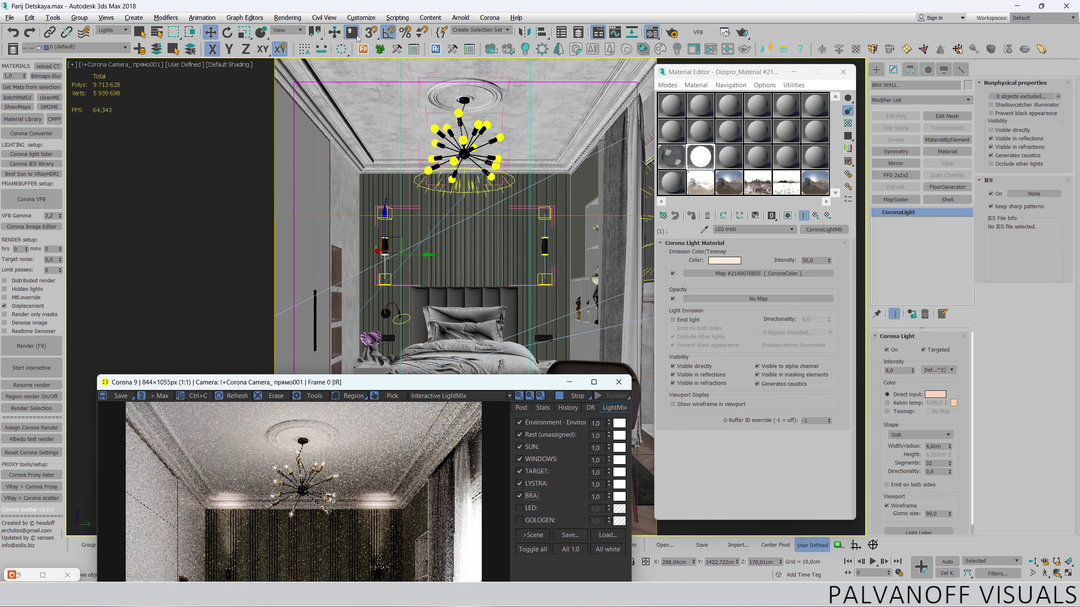
# - Frame the sconce lamp in perspective and set its light radius to 3 cm
pyautogui.press('p')
pyautogui.scroll(10, 399, 251)
pyautogui.scroll(-5, 400, 252)
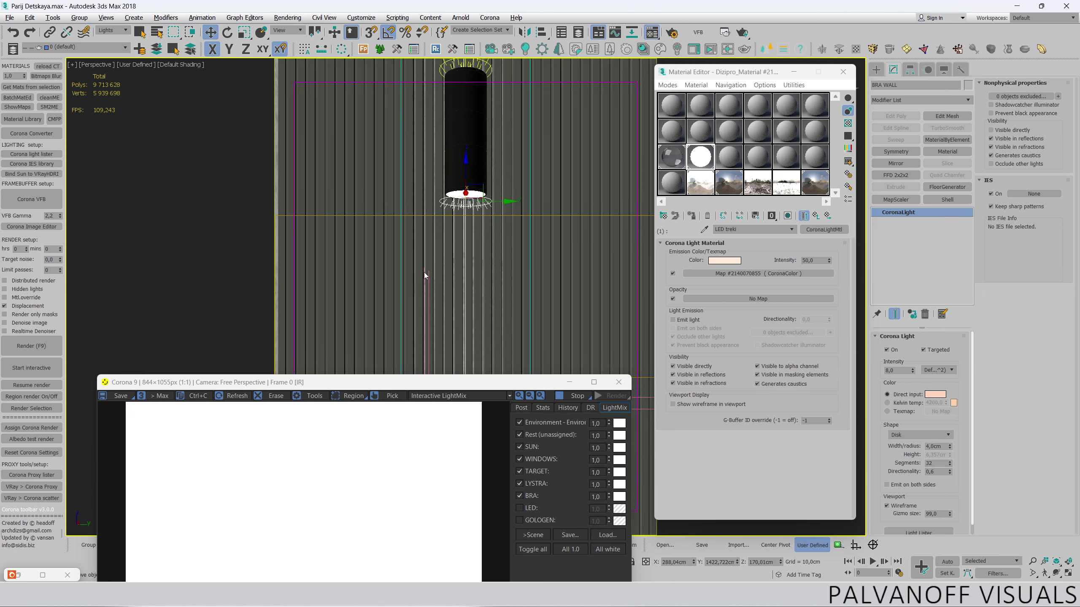
pyautogui.scroll(4, 429, 272)
pyautogui.moveTo(517, 212)
pyautogui.mouseDown(button='middle')
pyautogui.moveTo(453, 225)
pyautogui.moveTo(484, 157)
pyautogui.moveTo(480, 206)
pyautogui.mouseUp(button='middle')
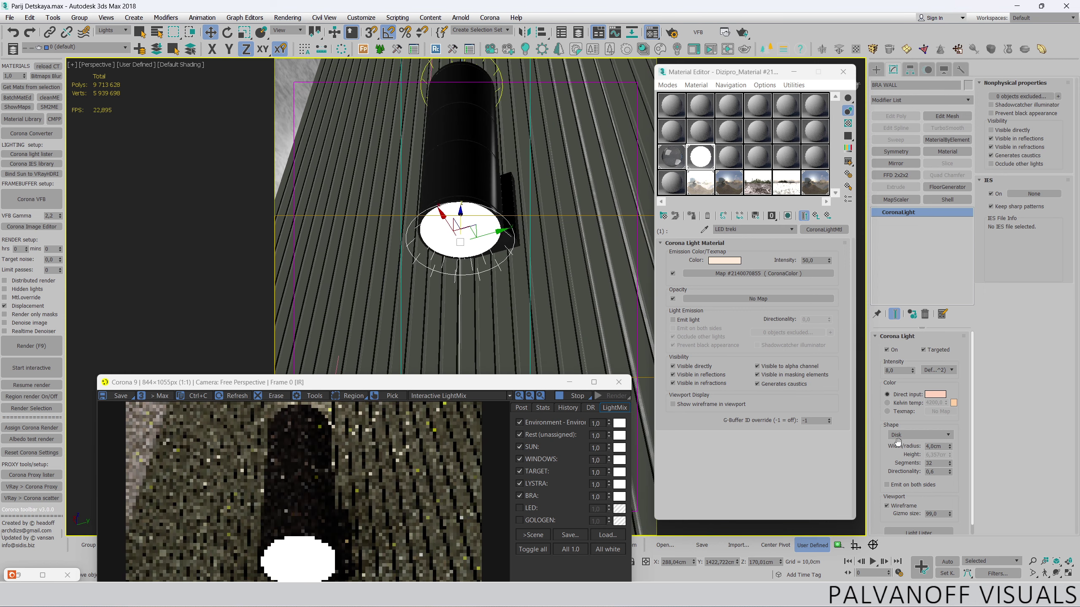
pyautogui.doubleClick(935, 446)
pyautogui.write('3')
pyautogui.press('Return')
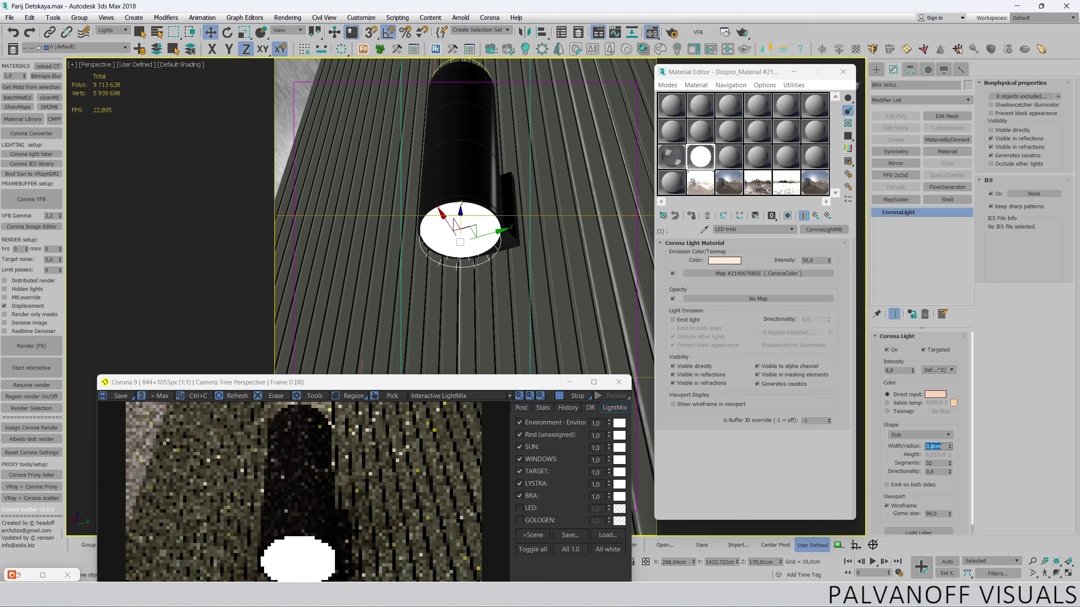
pyautogui.keyDown('alt'); pyautogui.moveTo(531, 221); pyautogui.dragTo(559, 229, button='middle'); pyautogui.keyUp('alt')
# - Eyedrop the lamp's Multi/Sub material into a slot, restoring the All selection filter
pyautogui.click(752, 230)
pyautogui.click(714, 243)
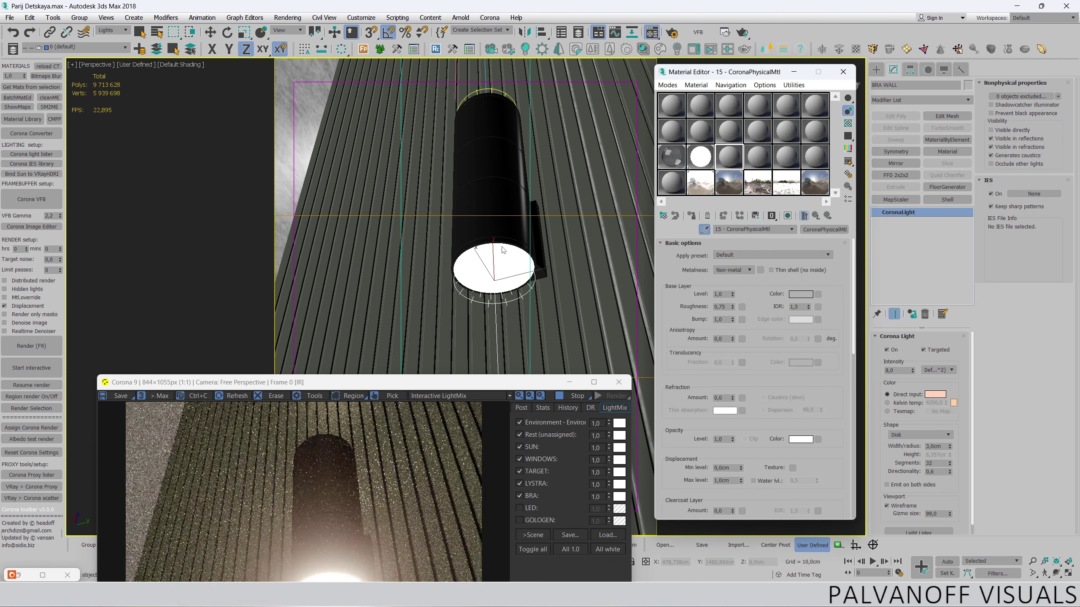
pyautogui.click(112, 30)
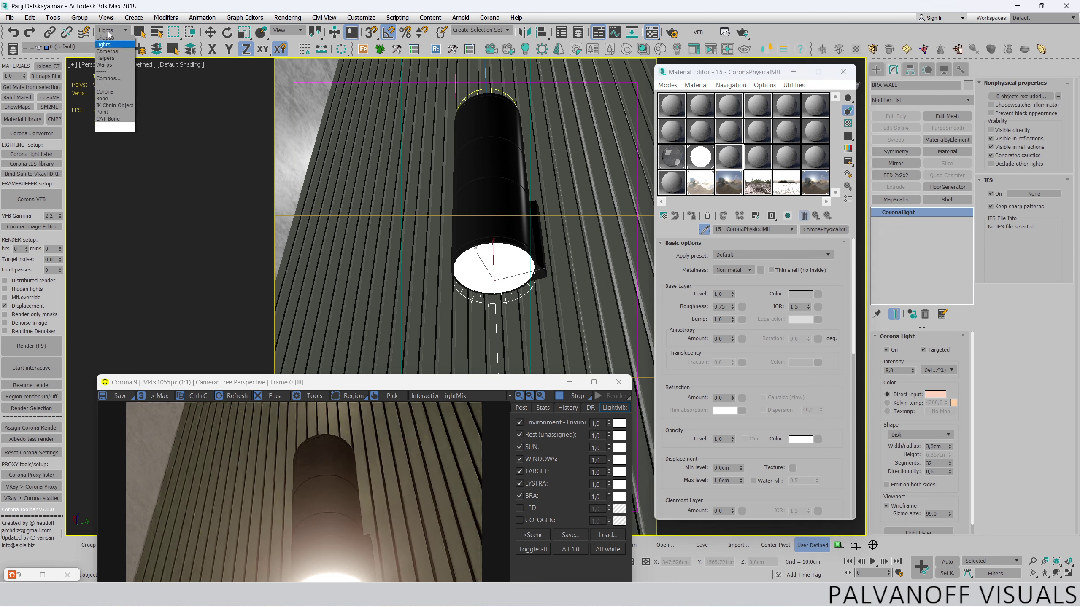
pyautogui.click(495, 245)
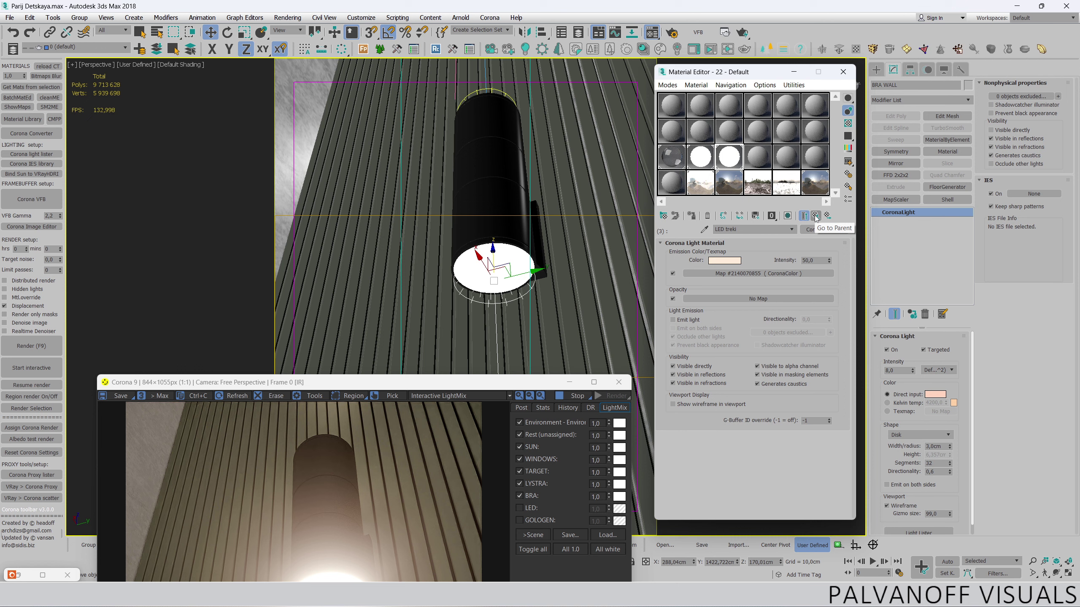
# - Try LED treki intensity values of 1, 50 and 500
pyautogui.doubleClick(808, 261)
pyautogui.write('1')
pyautogui.press('Return')
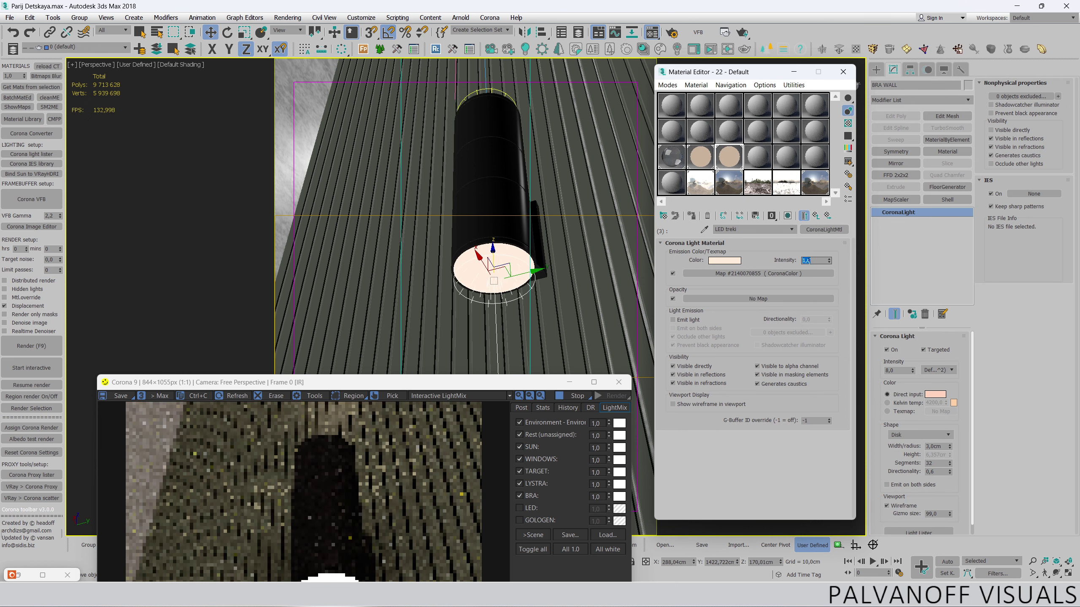
pyautogui.write('50')
pyautogui.press('Return')
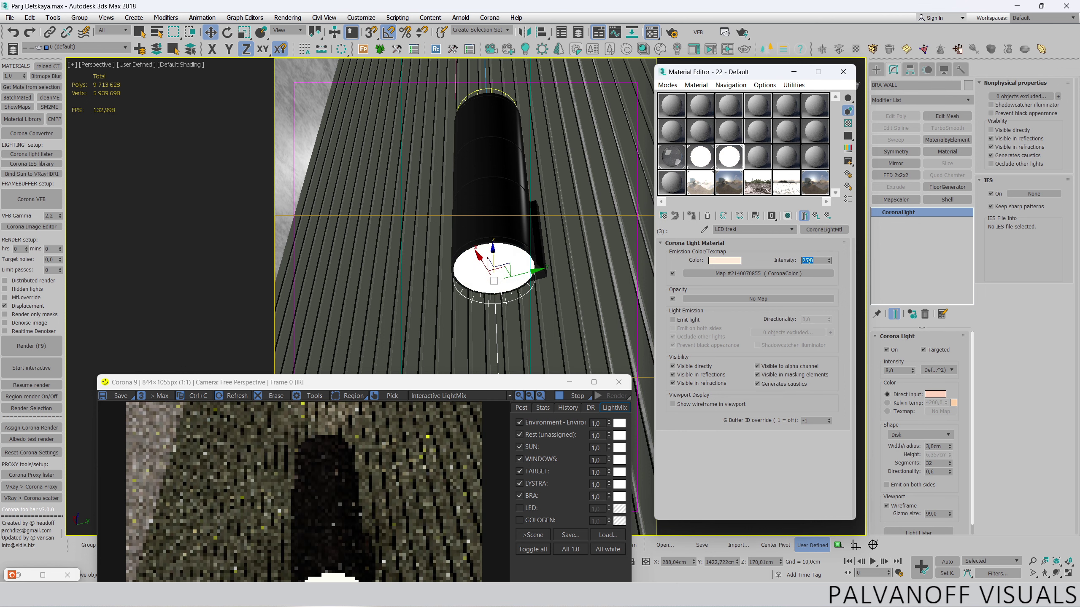
pyautogui.write('500')
pyautogui.press('Return')
# - Add a sixth sub-material as a copy of LED treki with intensity 1
pyautogui.click(816, 215)
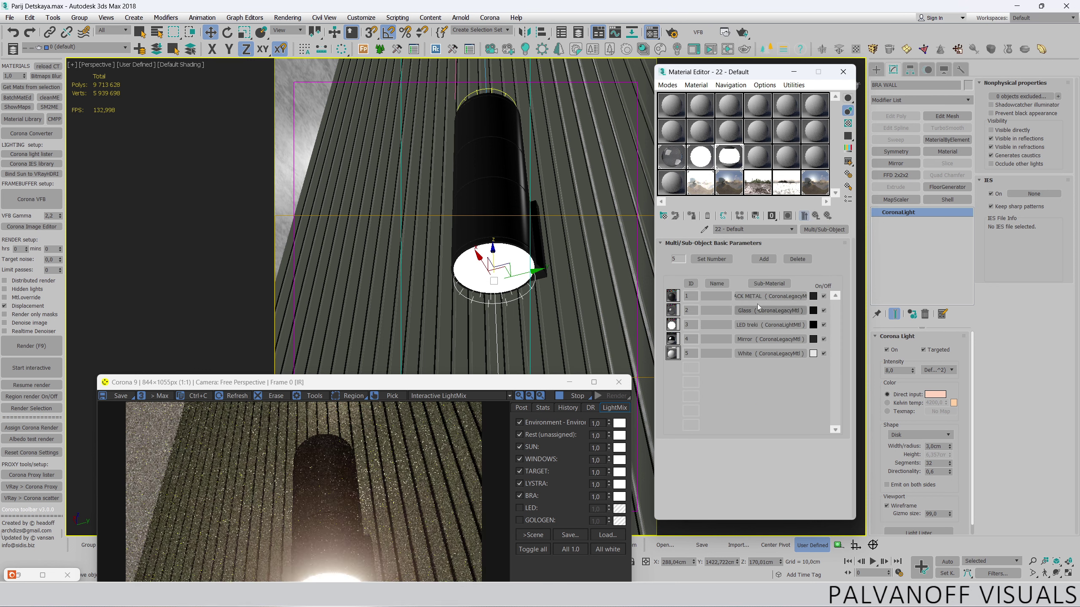
pyautogui.click(764, 258)
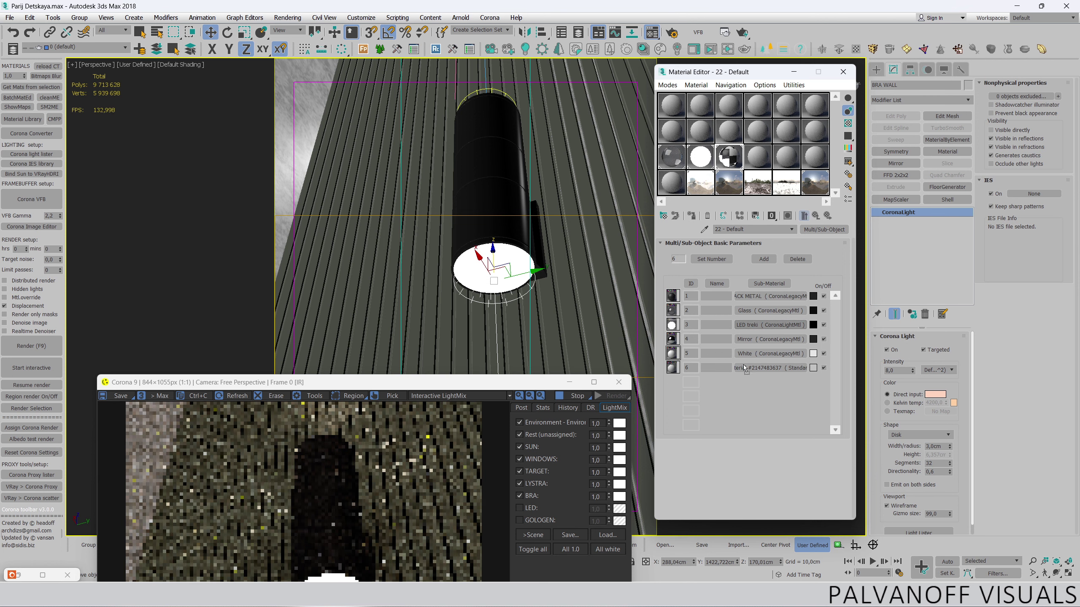
pyautogui.moveTo(744, 368); pyautogui.dragTo(744, 368)
pyautogui.click(729, 327)
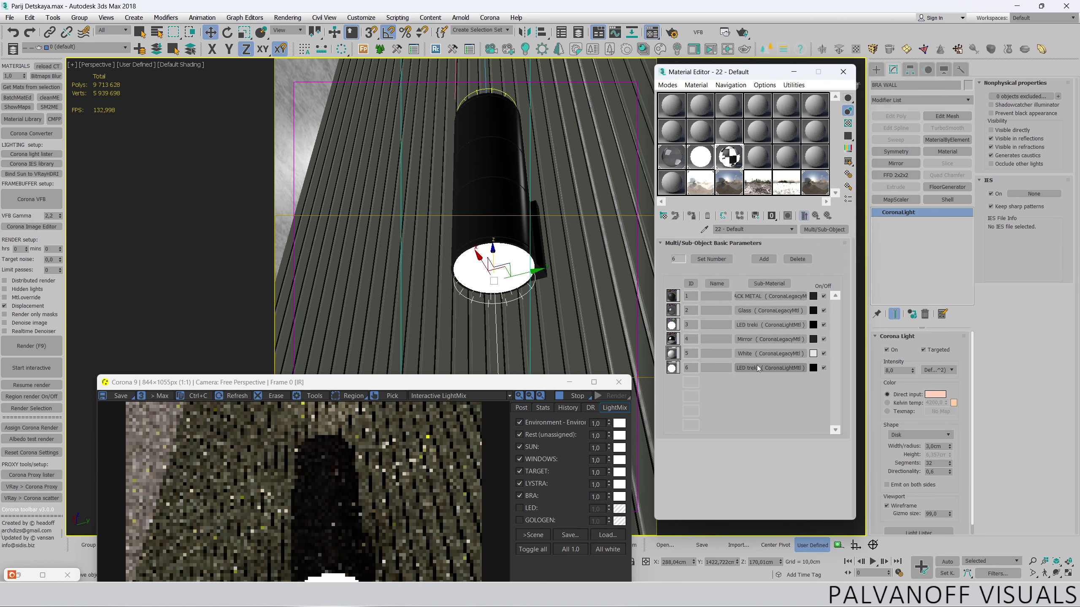
pyautogui.click(758, 367)
pyautogui.doubleClick(812, 261)
pyautogui.write('1')
pyautogui.press('Return')
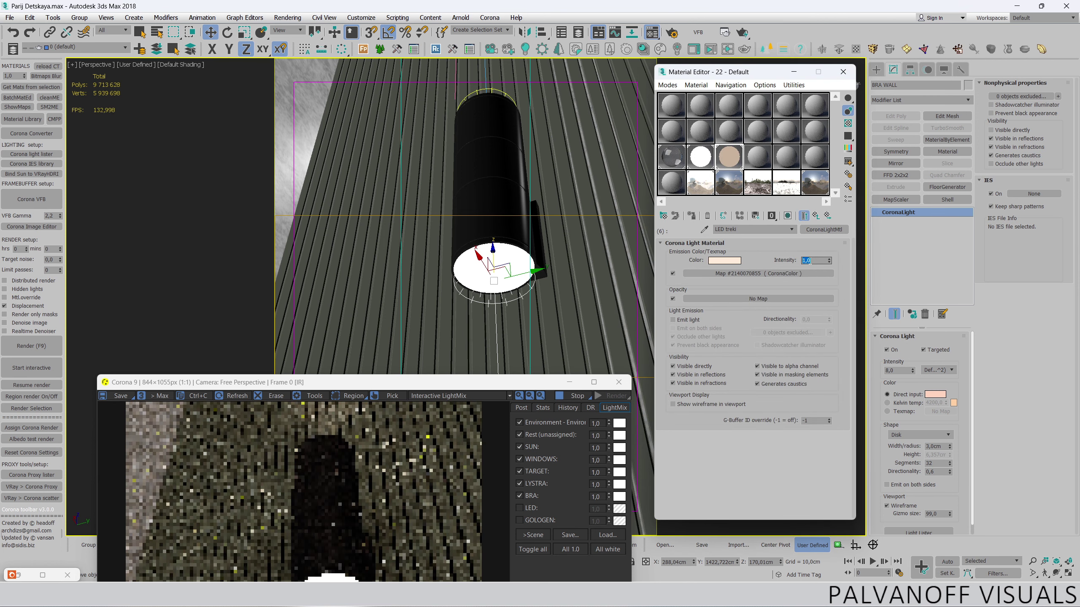
# - Select the lamp's bottom cap polygons by material ID in its editable mesh
pyautogui.click(501, 204)
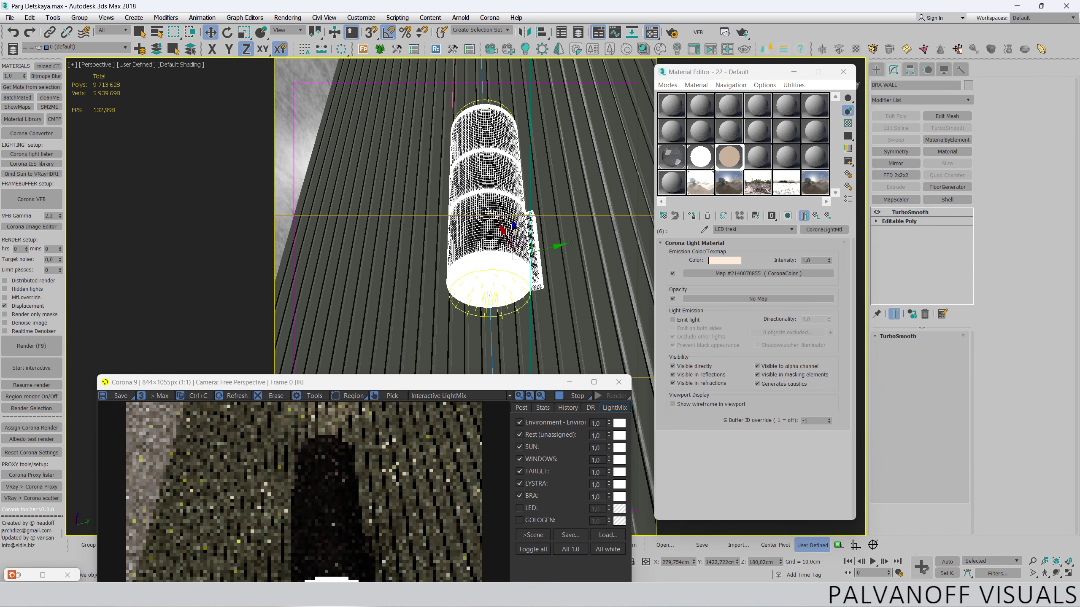
pyautogui.click(901, 221)
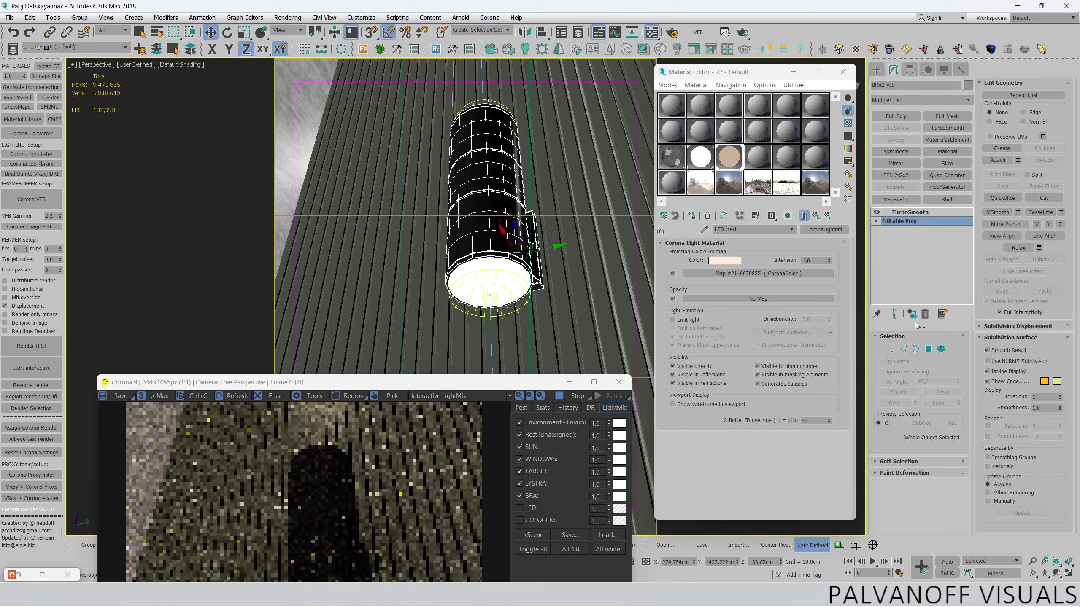
pyautogui.click(915, 349)
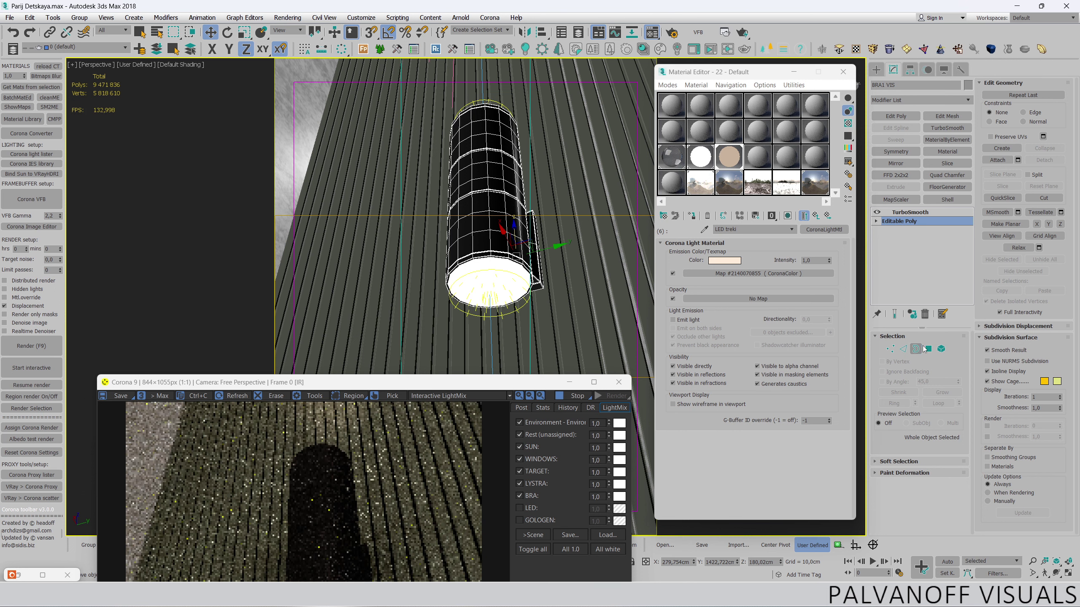
pyautogui.press('4')
pyautogui.click(492, 290)
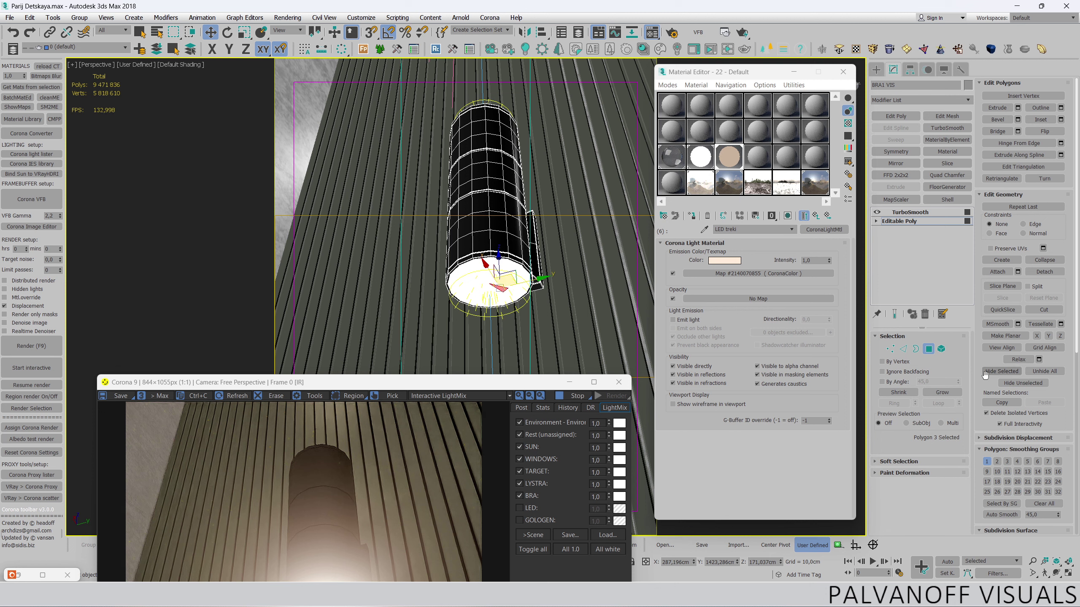
pyautogui.scroll(-5, 1007, 373)
pyautogui.scroll(2, 985, 348)
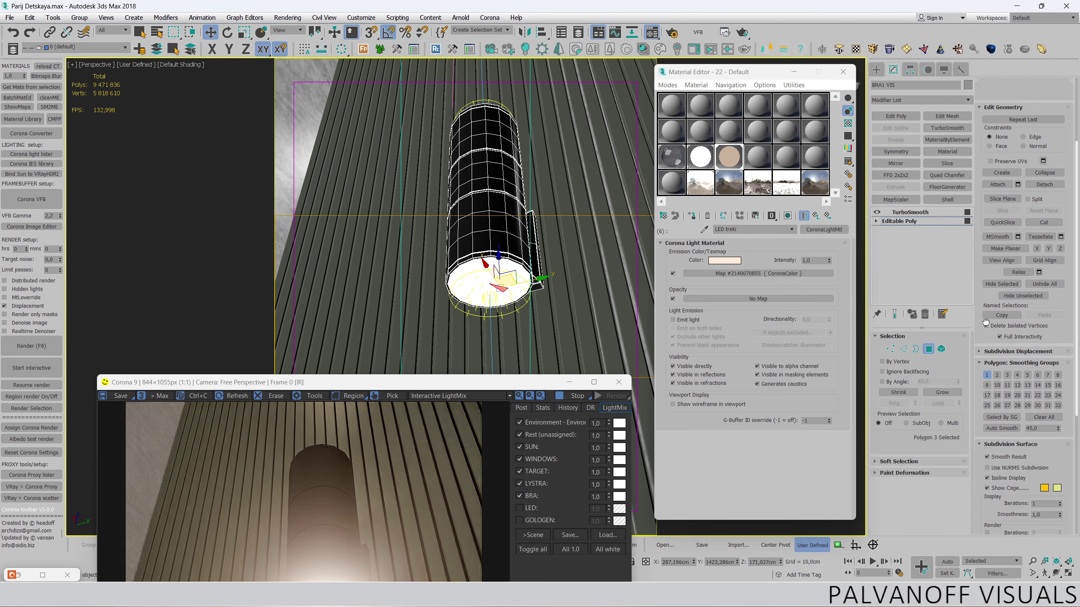
pyautogui.scroll(3, 983, 466)
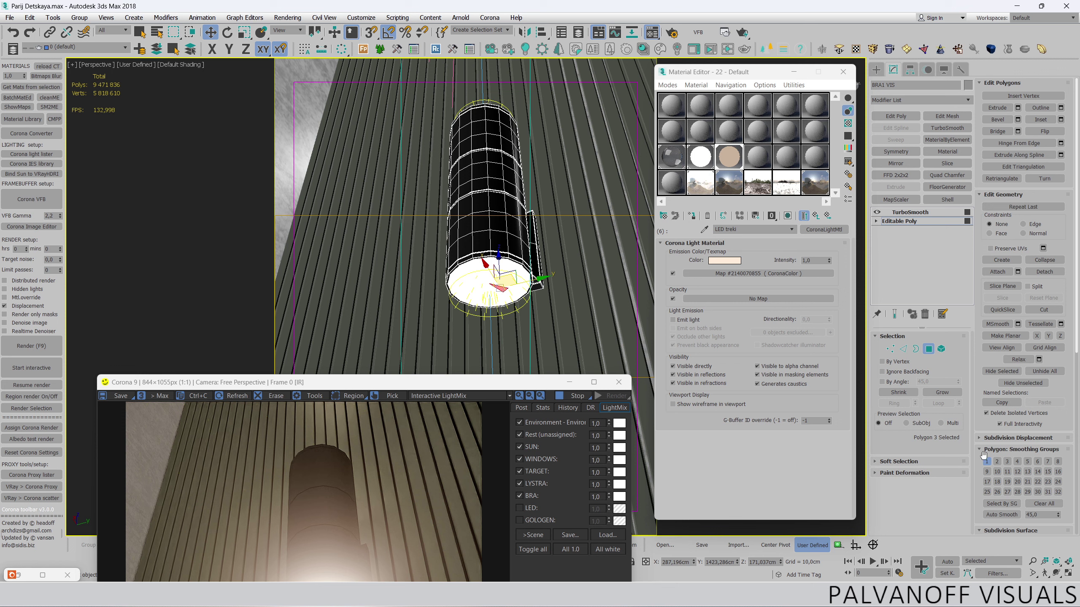
pyautogui.moveTo(985, 424); pyautogui.dragTo(986, 138)
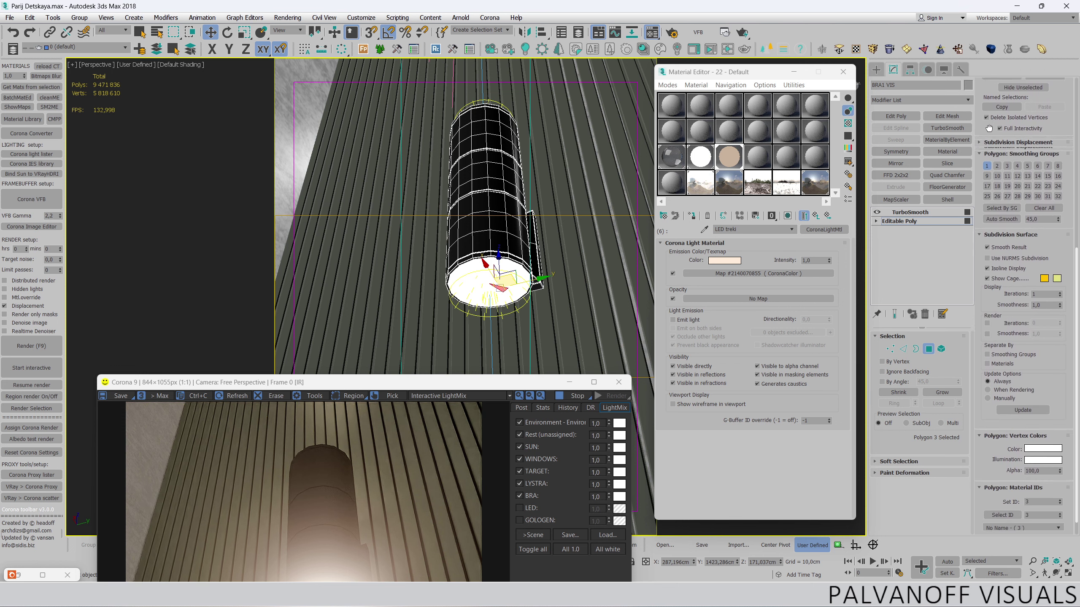
pyautogui.click(1002, 499)
pyautogui.write('6')
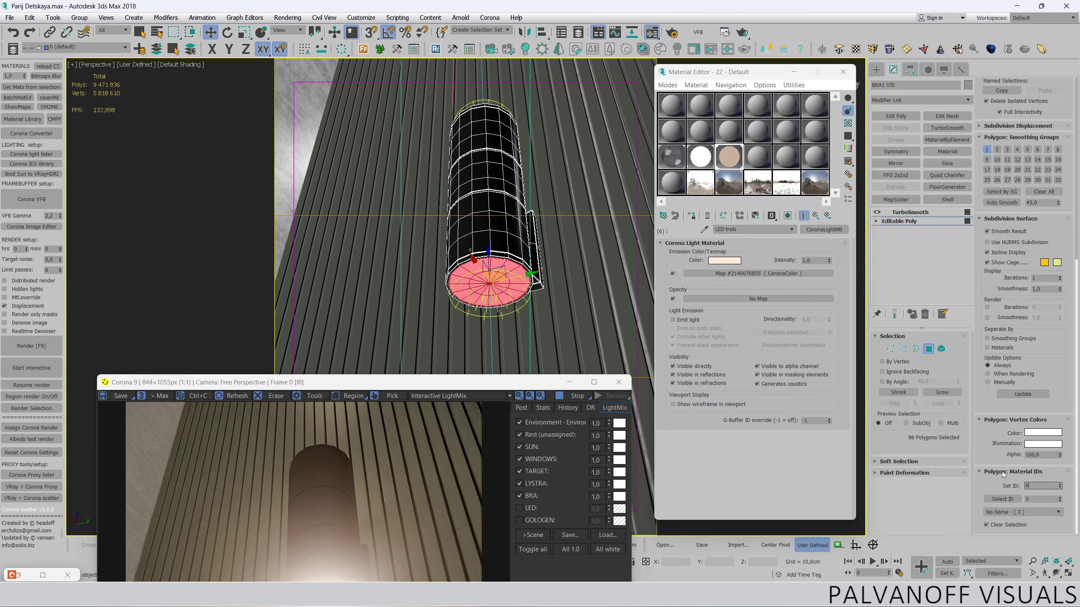
pyautogui.click(910, 211)
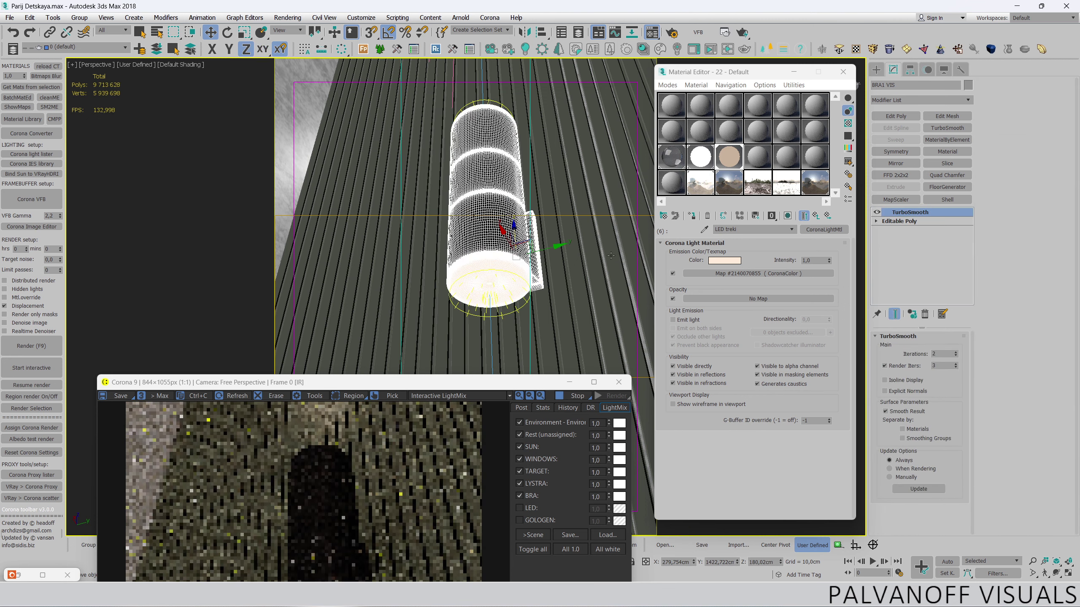
pyautogui.click(611, 255)
pyautogui.moveTo(436, 388)
pyautogui.mouseDown()
pyautogui.moveTo(425, 151)
pyautogui.moveTo(417, 449)
pyautogui.mouseUp()
# - View the bedroom through the прямо001 camera
pyautogui.click(412, 290)
pyautogui.press('c')
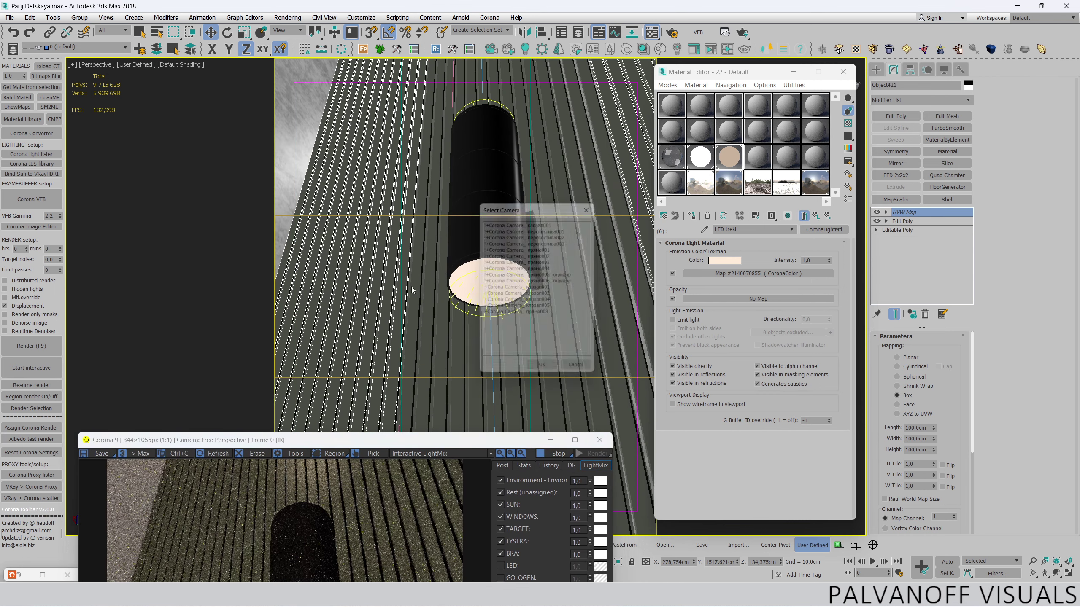
pyautogui.doubleClick(506, 250)
pyautogui.moveTo(466, 442); pyautogui.dragTo(477, 98)
pyautogui.scroll(3, 209, 285)
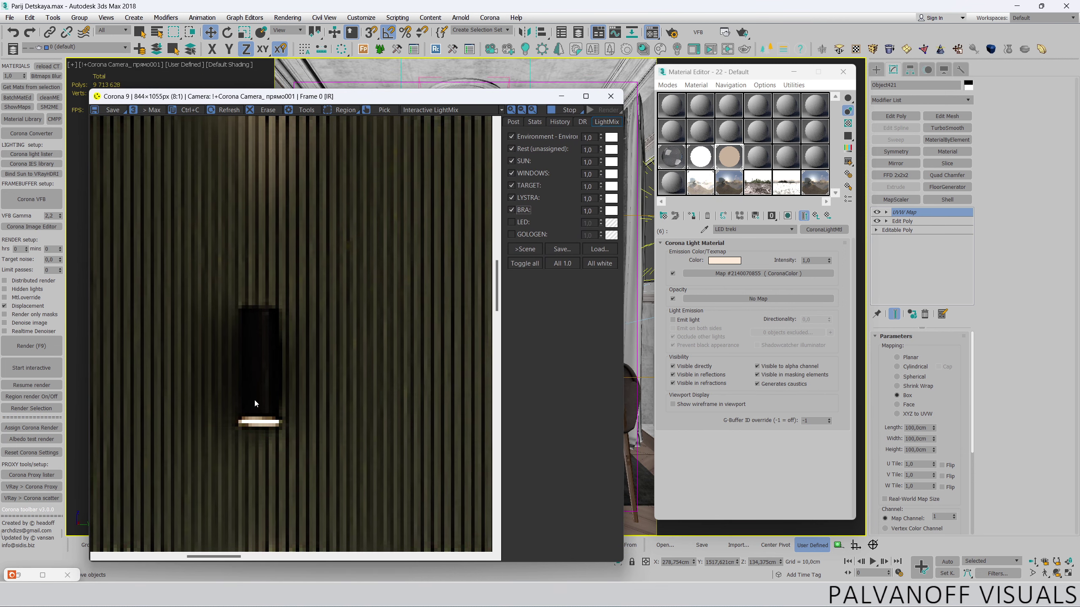
# - Set the LED treki light material intensity to 2,0 and check the sconce in the VFB
pyautogui.click(817, 260)
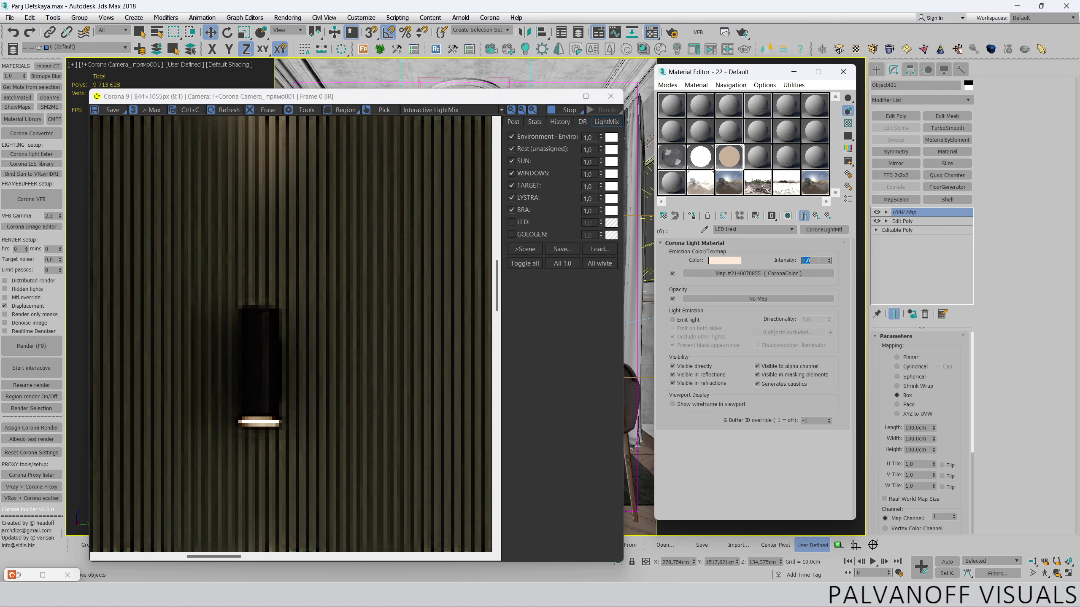
pyautogui.write('2')
pyautogui.press('Return')
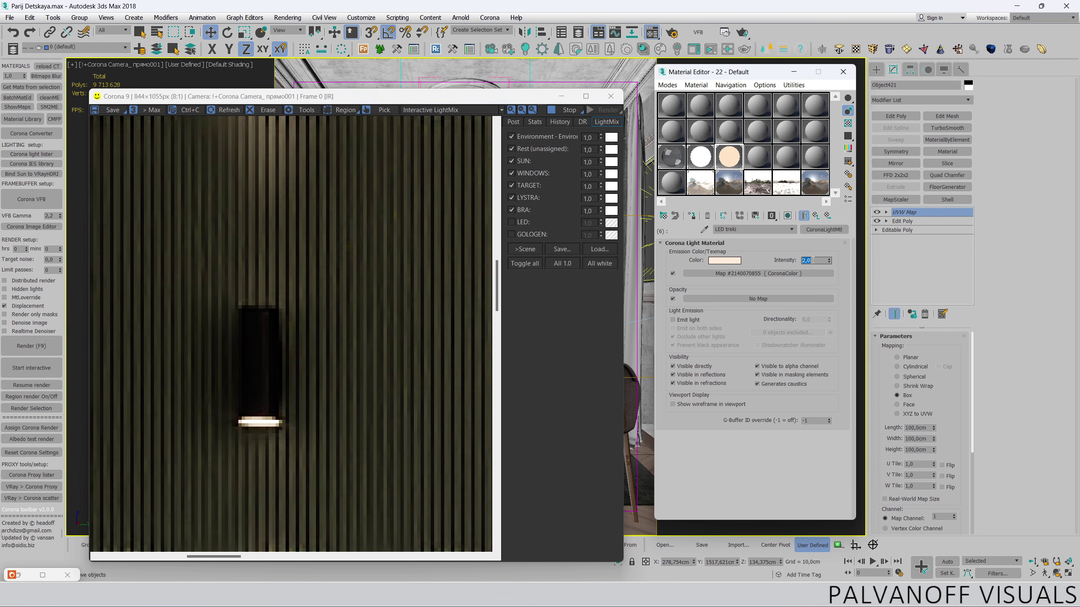
pyautogui.scroll(-3, 464, 317)
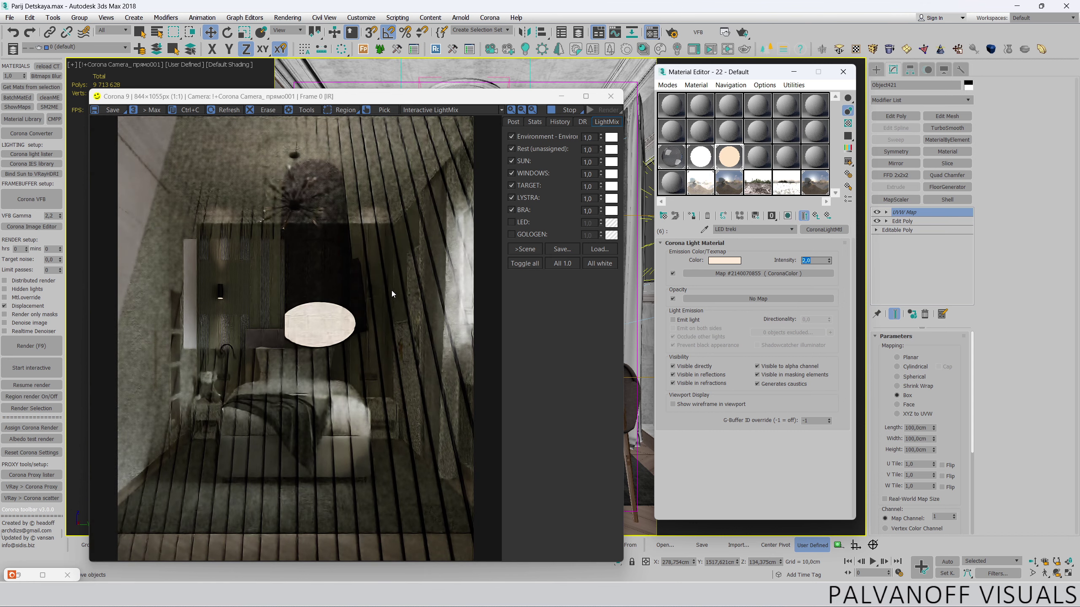
pyautogui.scroll(2, 223, 360)
pyautogui.scroll(1, 250, 374)
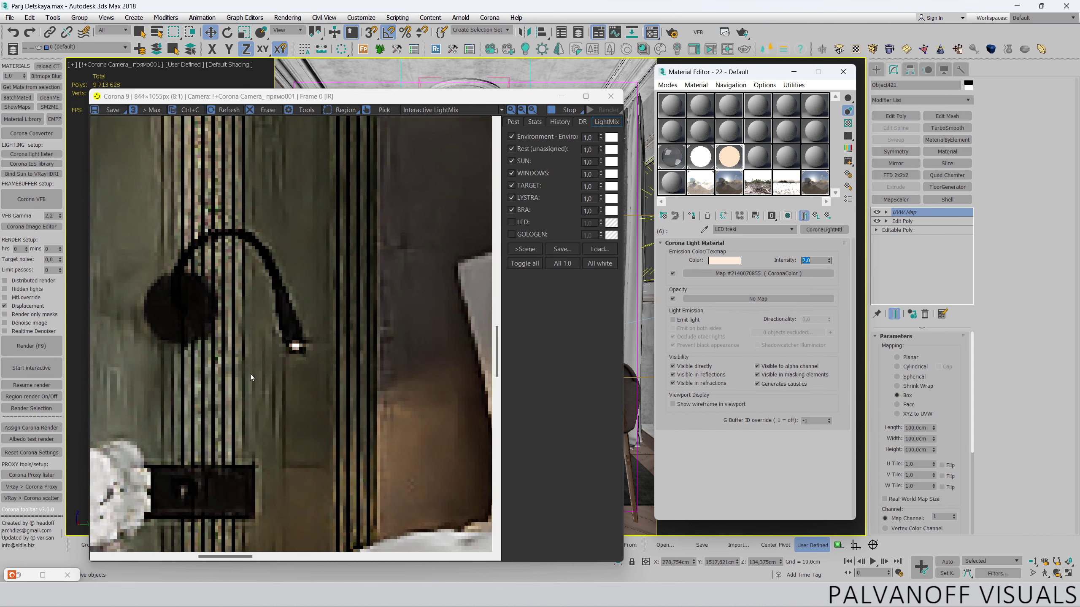
pyautogui.scroll(-2, 255, 372)
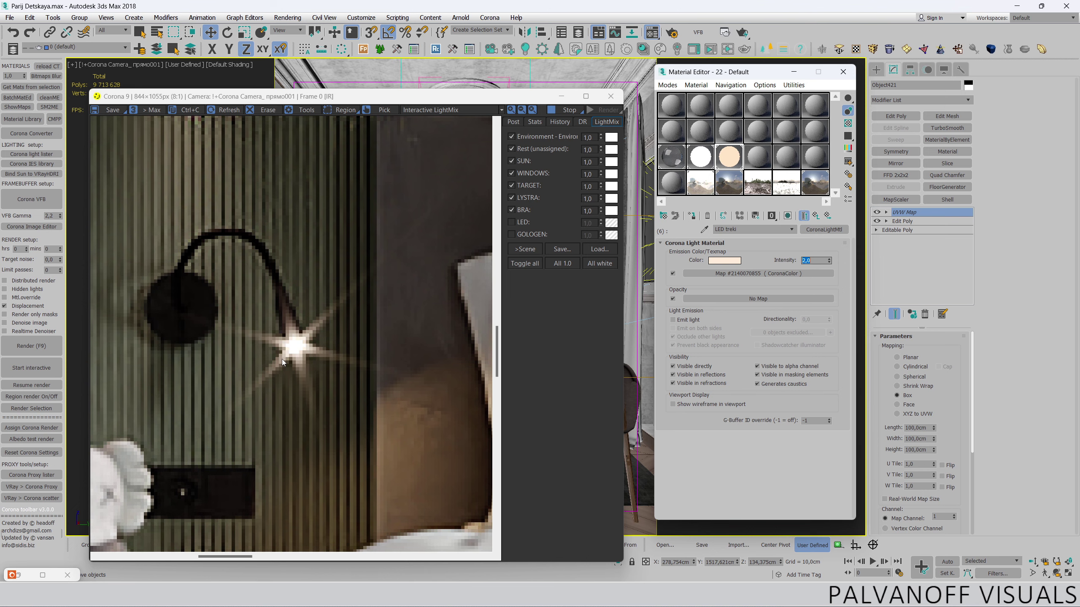
pyautogui.scroll(-1, 305, 350)
pyautogui.scroll(2, 352, 339)
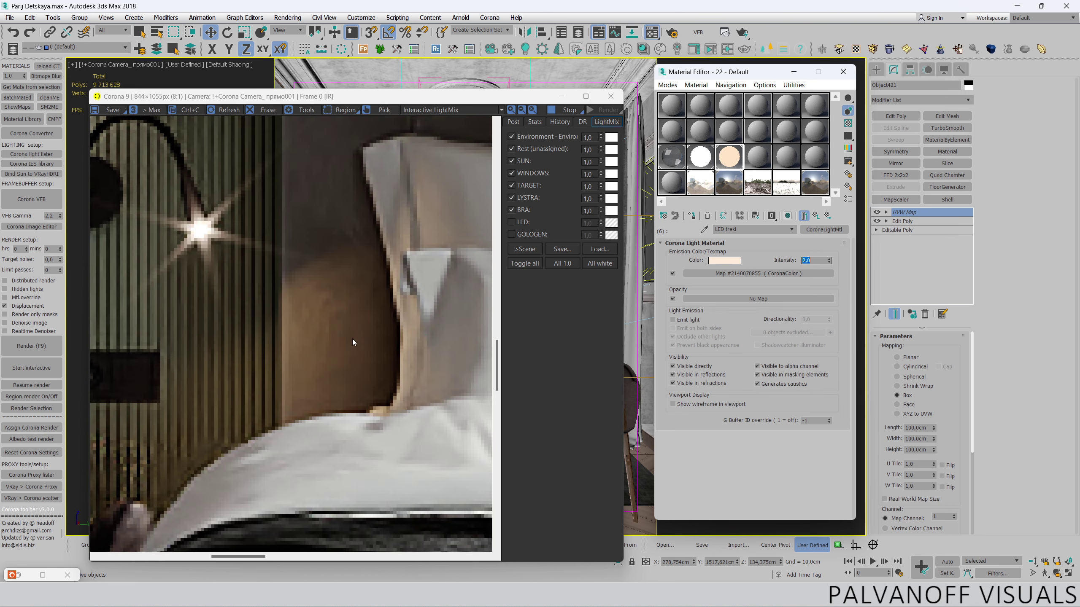
pyautogui.scroll(-2, 364, 343)
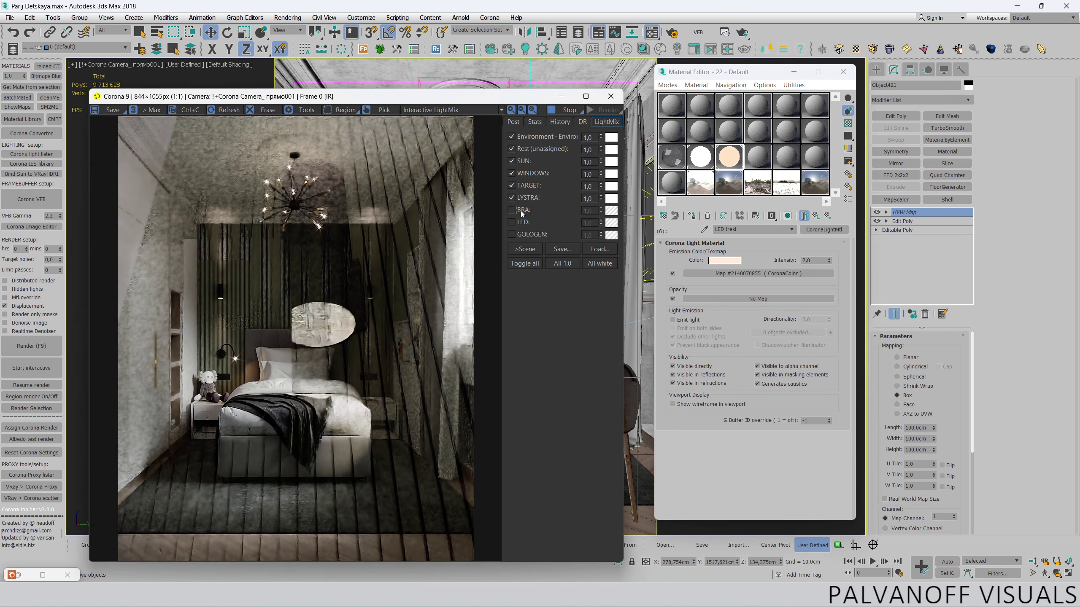
# - Select the wall sconce light and turn on the LED and GOLOGEN LightMix groups
pyautogui.moveTo(367, 98); pyautogui.dragTo(382, 487)
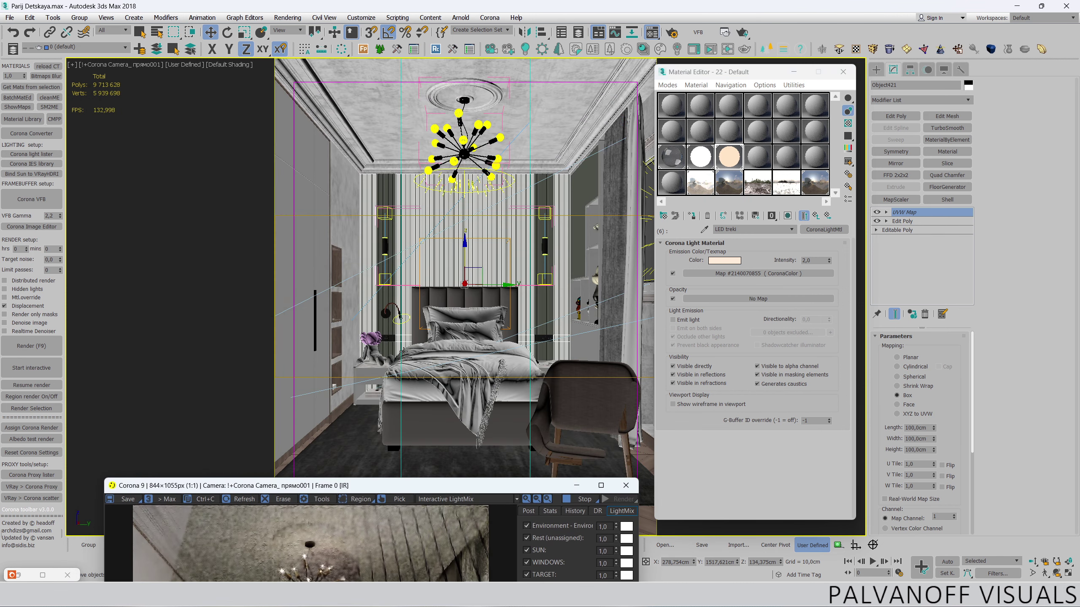
pyautogui.click(402, 317)
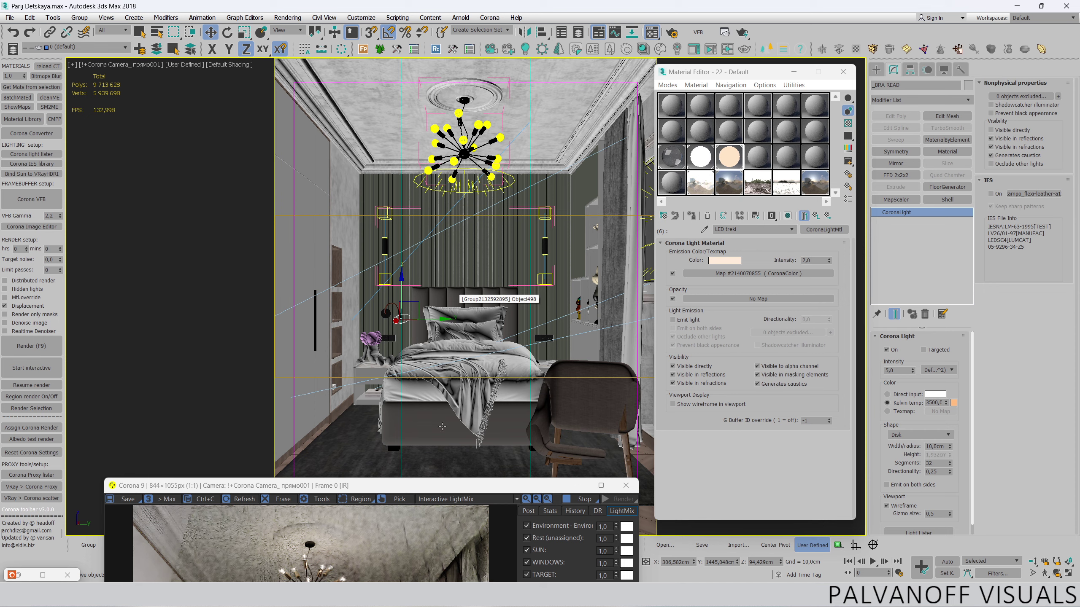
pyautogui.moveTo(437, 489); pyautogui.dragTo(428, 82)
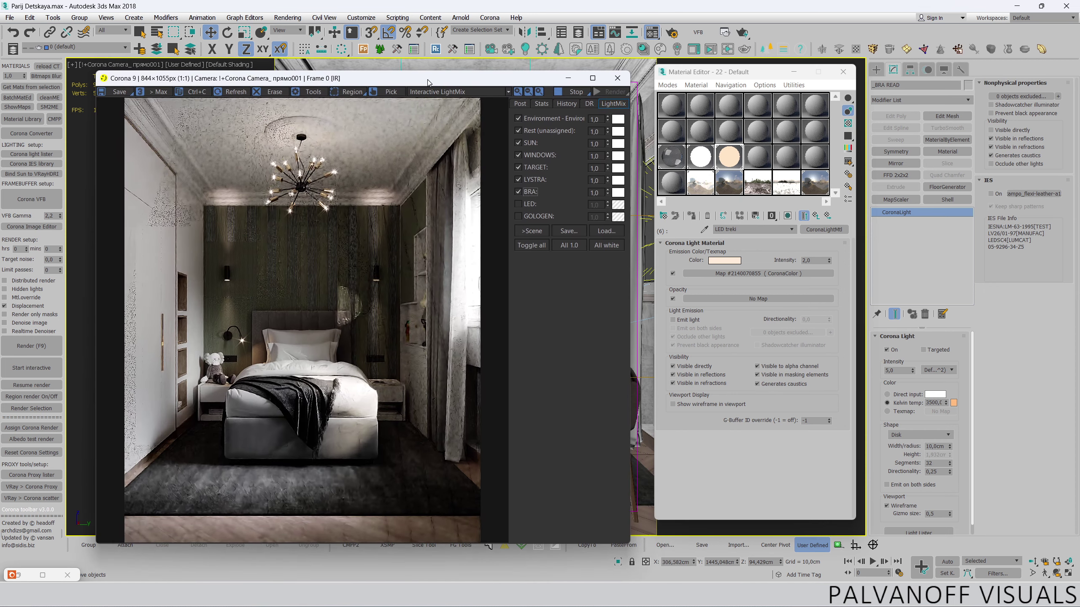
pyautogui.click(518, 206)
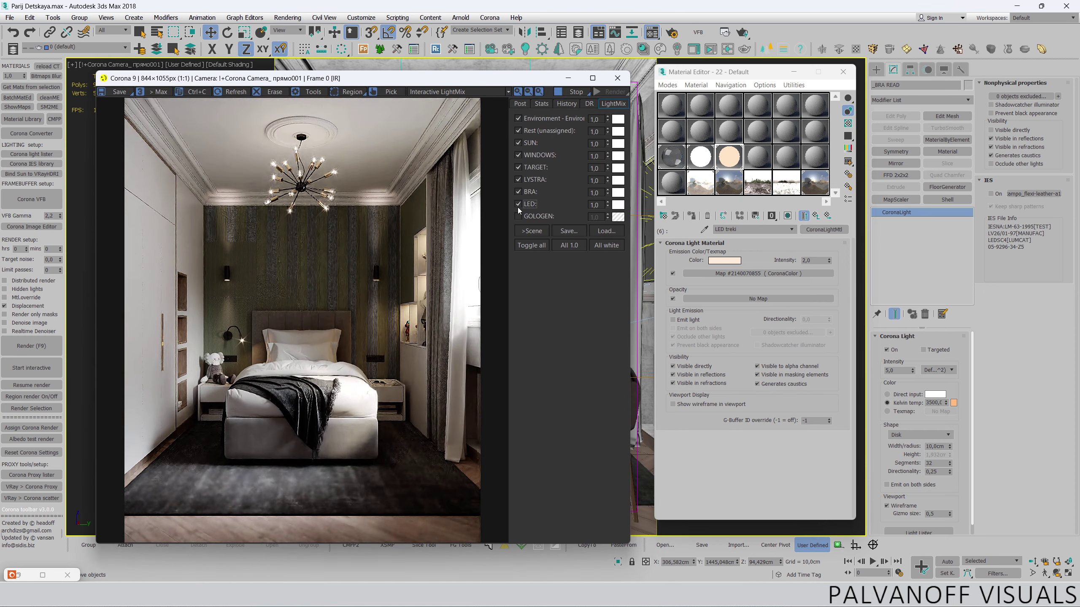
pyautogui.click(519, 215)
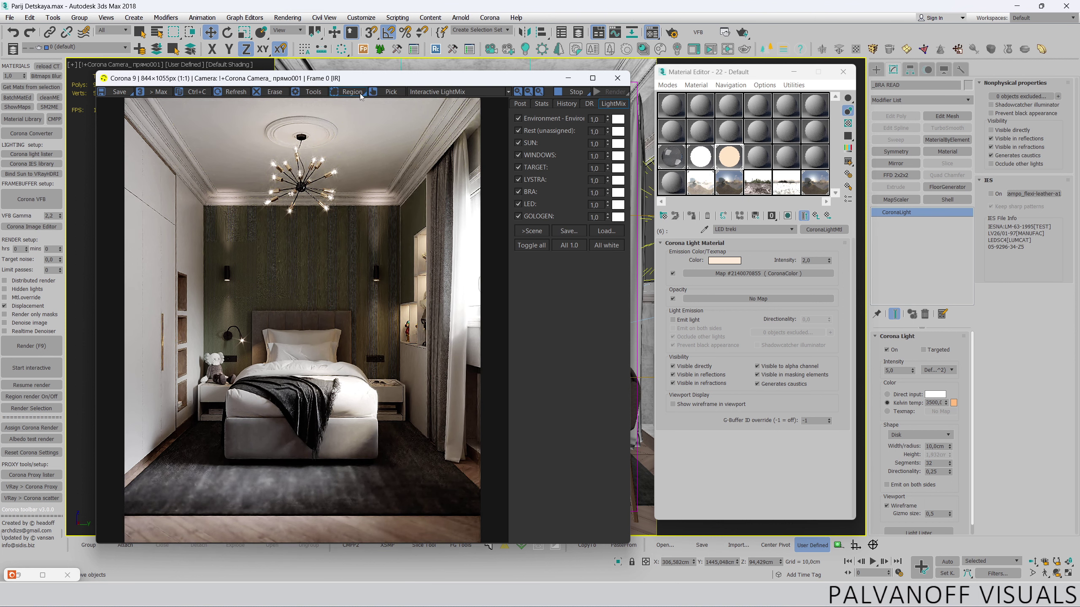
pyautogui.moveTo(369, 78); pyautogui.dragTo(437, 482)
# - Switch the view to Corona Camera_прямо002 and check the render of the wardrobe wall
pyautogui.press('c')
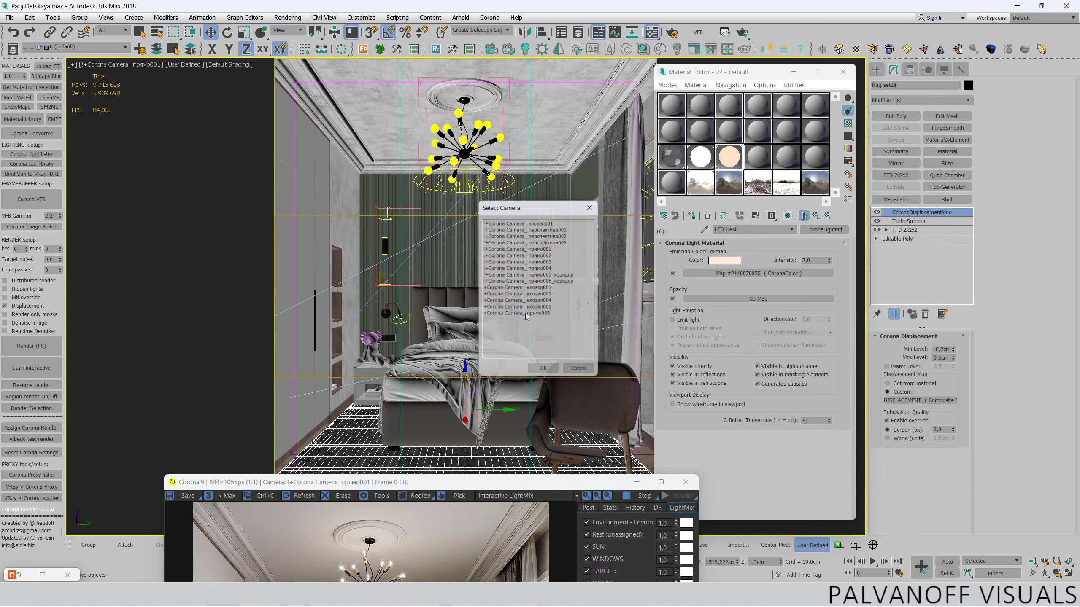
pyautogui.doubleClick(543, 255)
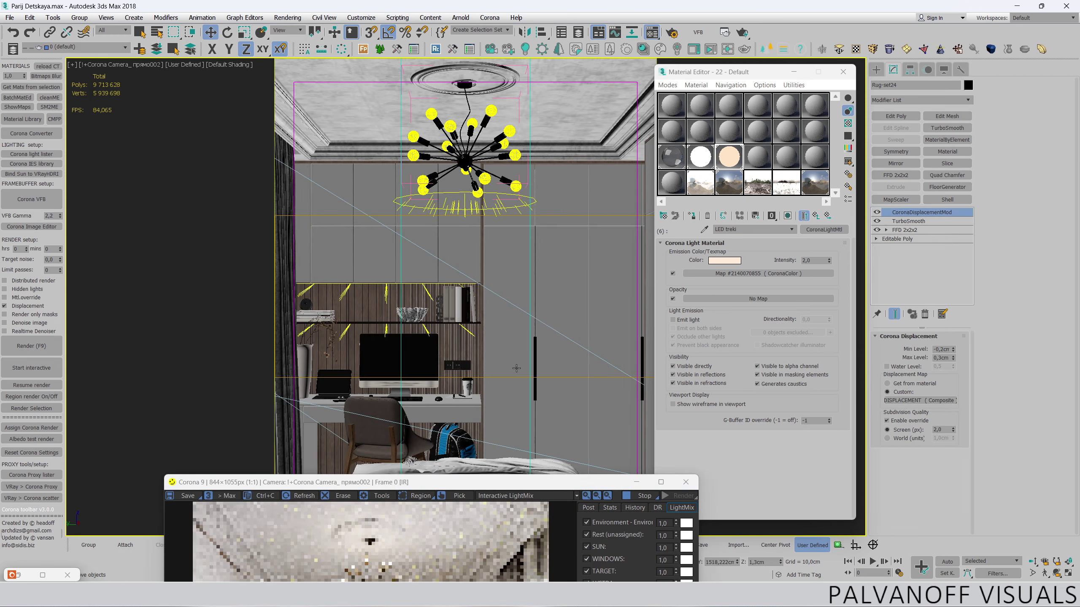
pyautogui.moveTo(490, 488); pyautogui.dragTo(440, 81)
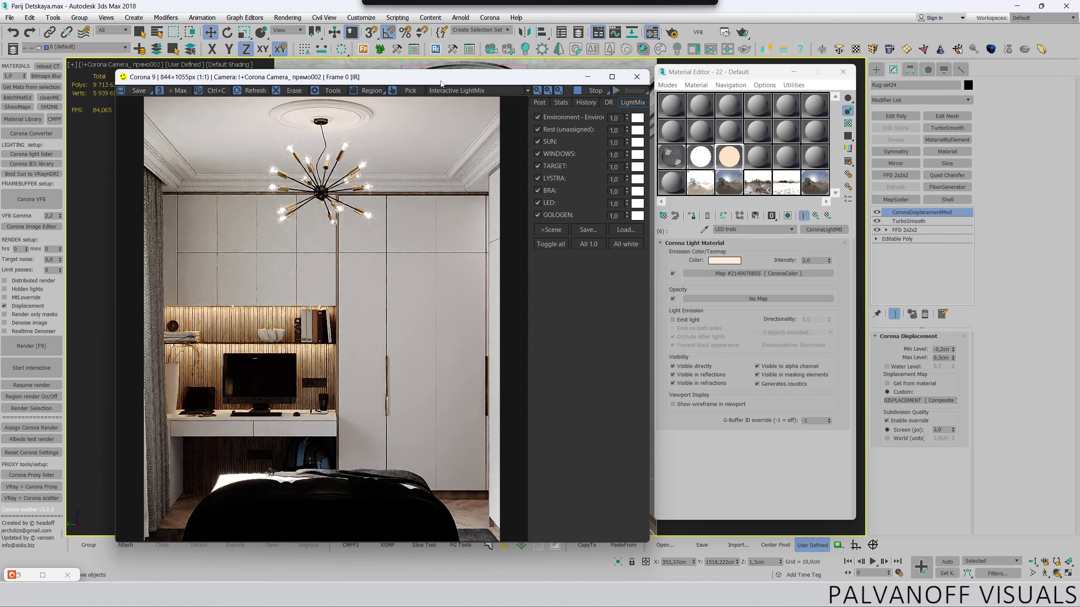
pyautogui.click(537, 202)
pyautogui.click(537, 203)
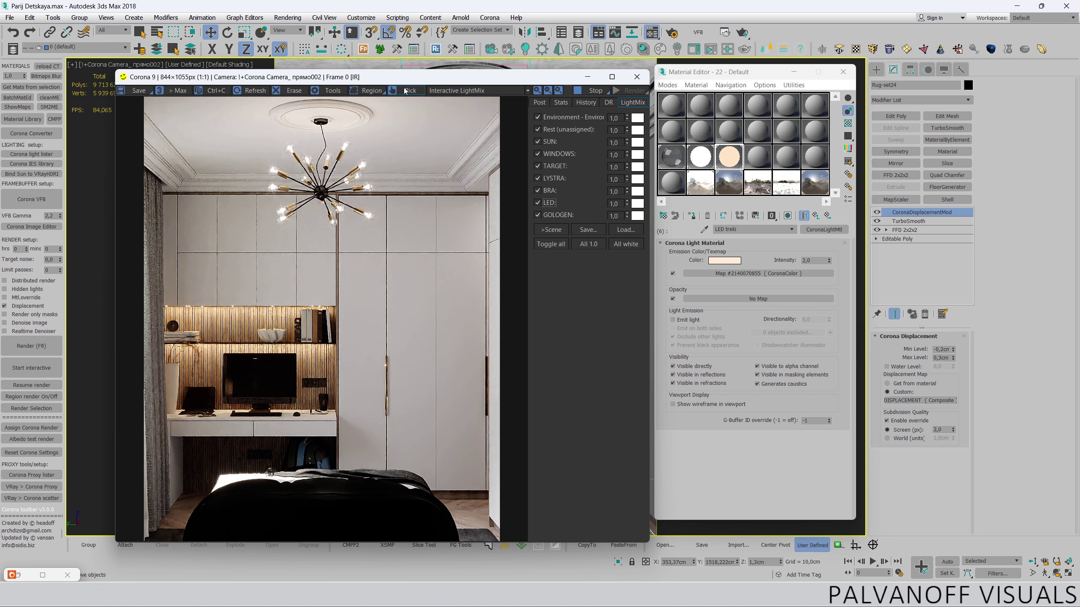
# - Select the striped shelf panel and bring up the selection filter choices
pyautogui.moveTo(399, 81); pyautogui.dragTo(401, 405)
pyautogui.click(382, 292)
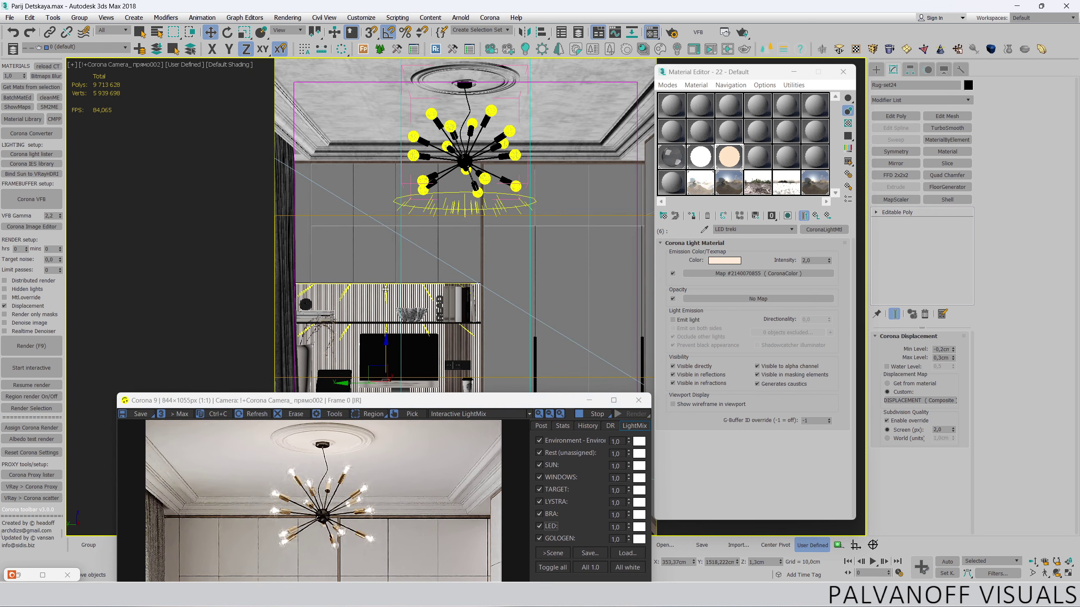
pyautogui.click(113, 30)
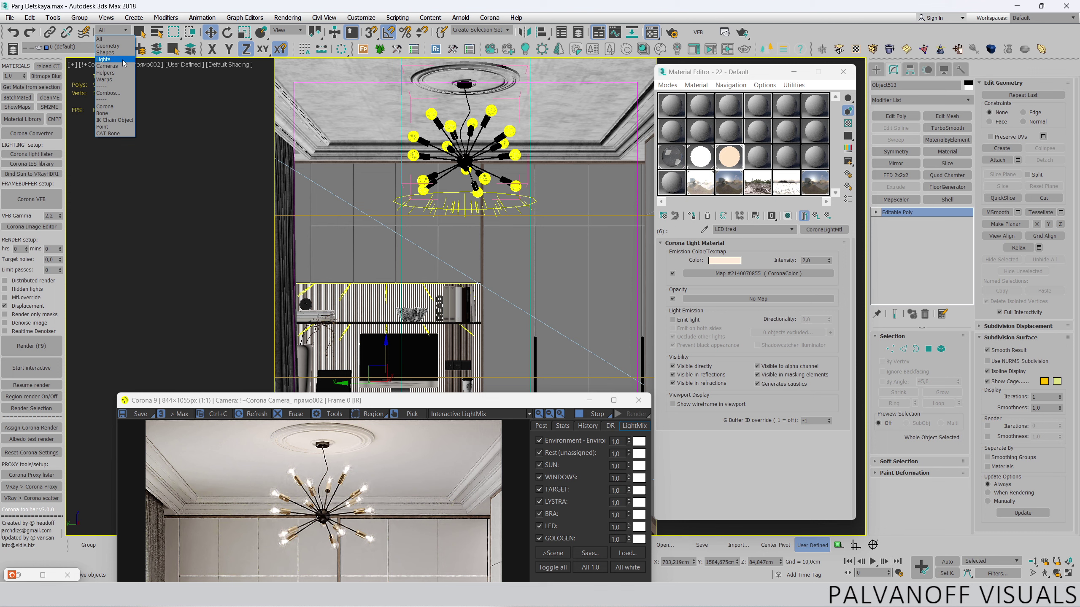
# - Filter selection to lights, select _POLKI STOL and set its colour temperature to 4200 K
pyautogui.click(123, 60)
pyautogui.click(386, 291)
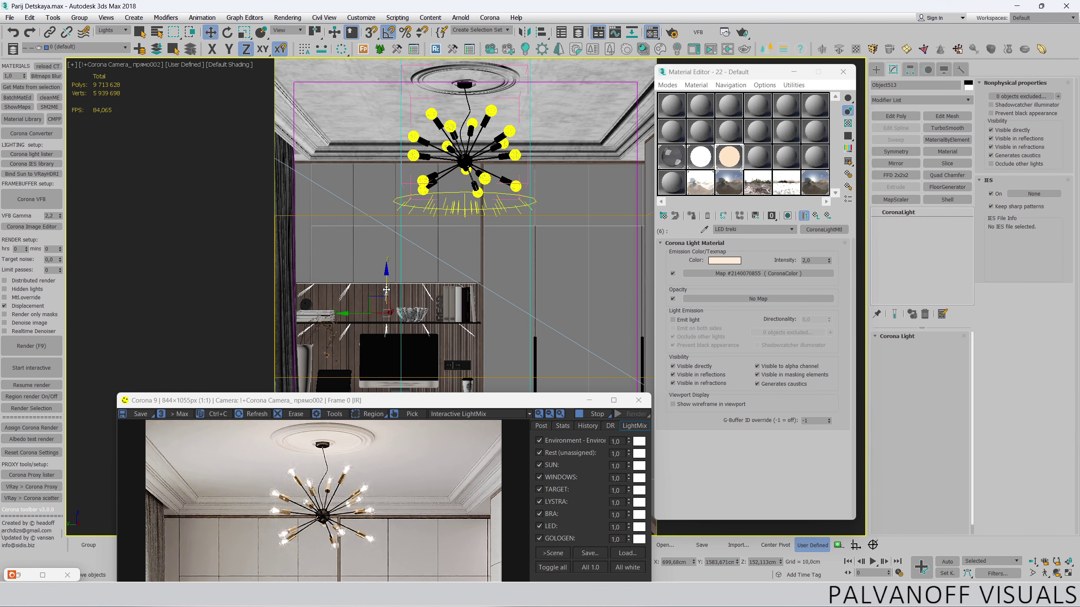
pyautogui.press('Tab')
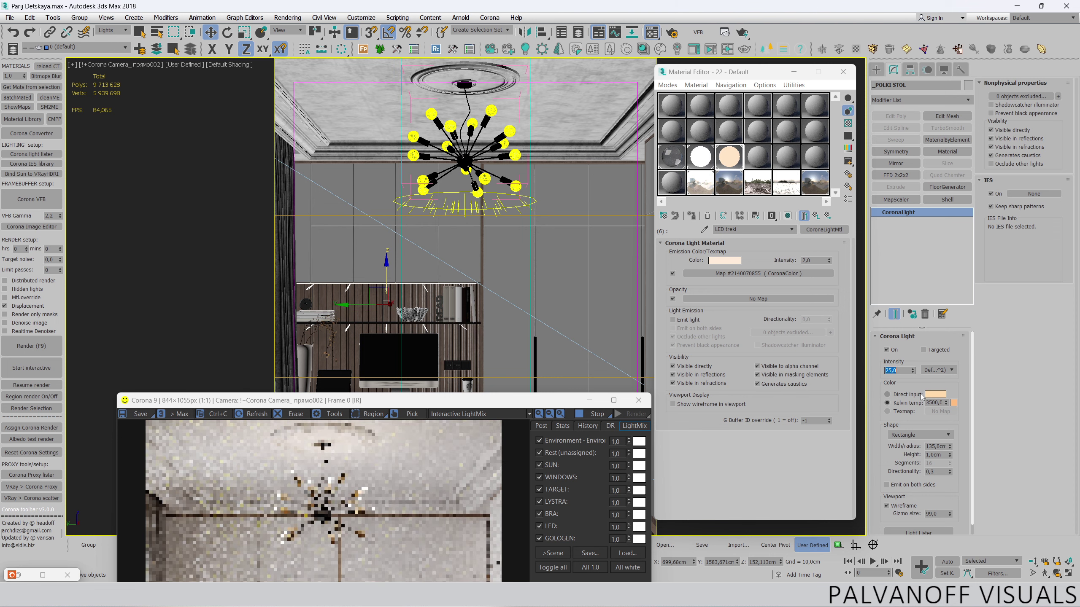
pyautogui.write('4200')
pyautogui.press('Return')
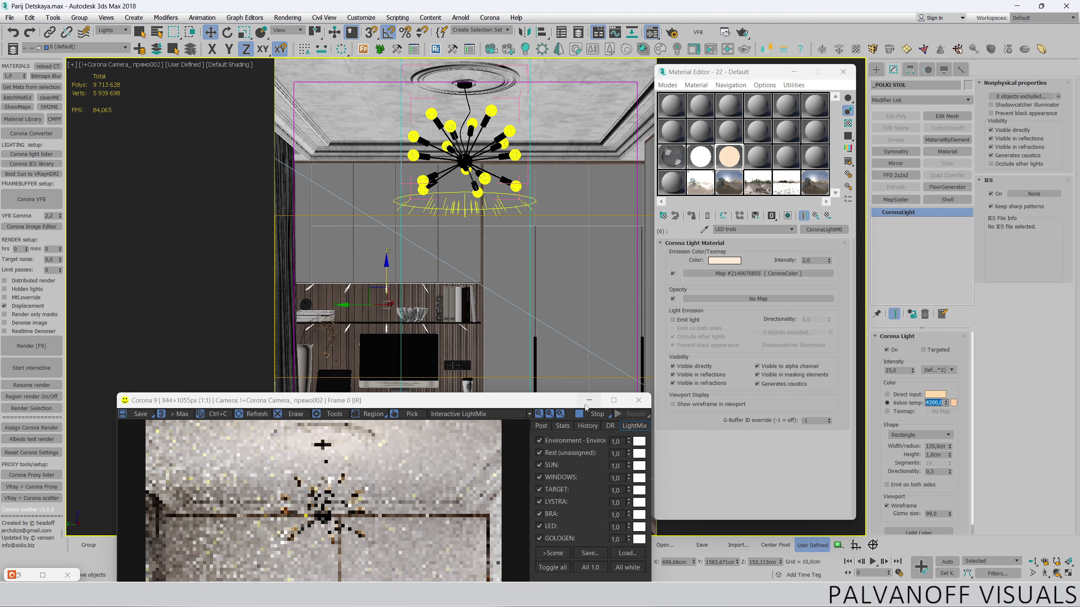
# - Set the _POLKI STOL intensity to 10, after briefly trying 5 against the render
pyautogui.moveTo(554, 402); pyautogui.dragTo(521, 76)
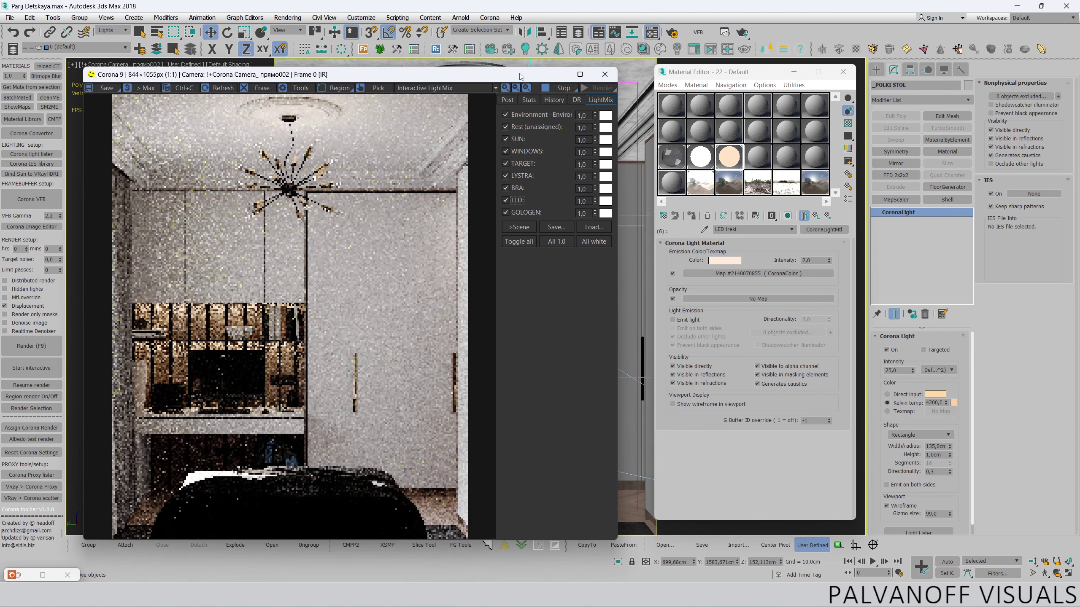
pyautogui.doubleClick(895, 370)
pyautogui.write('10')
pyautogui.press('Return')
pyautogui.write('5')
pyautogui.press('Return')
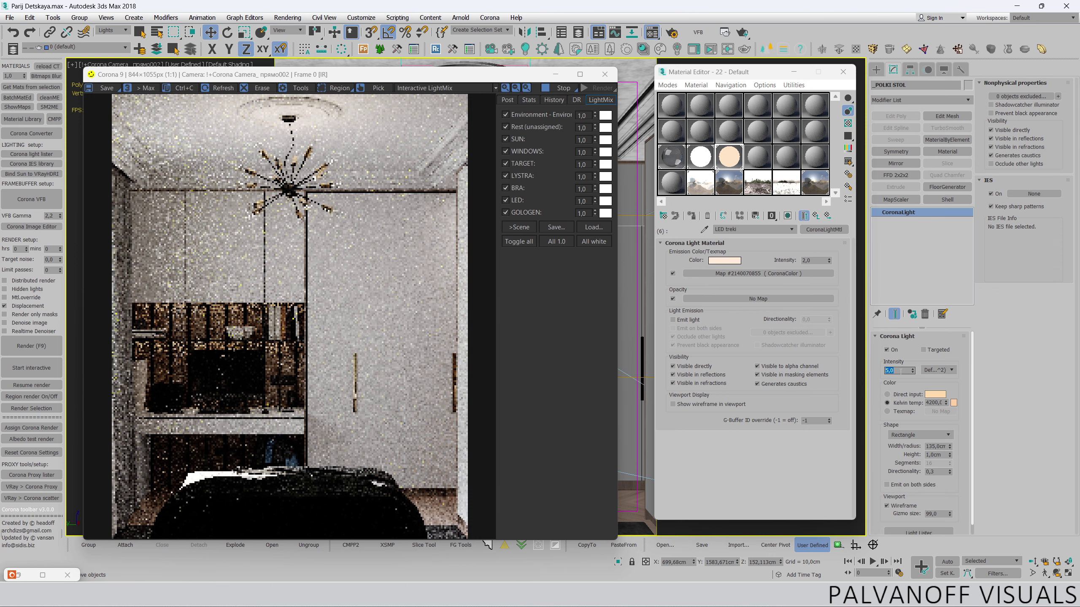
pyautogui.scroll(1, 225, 332)
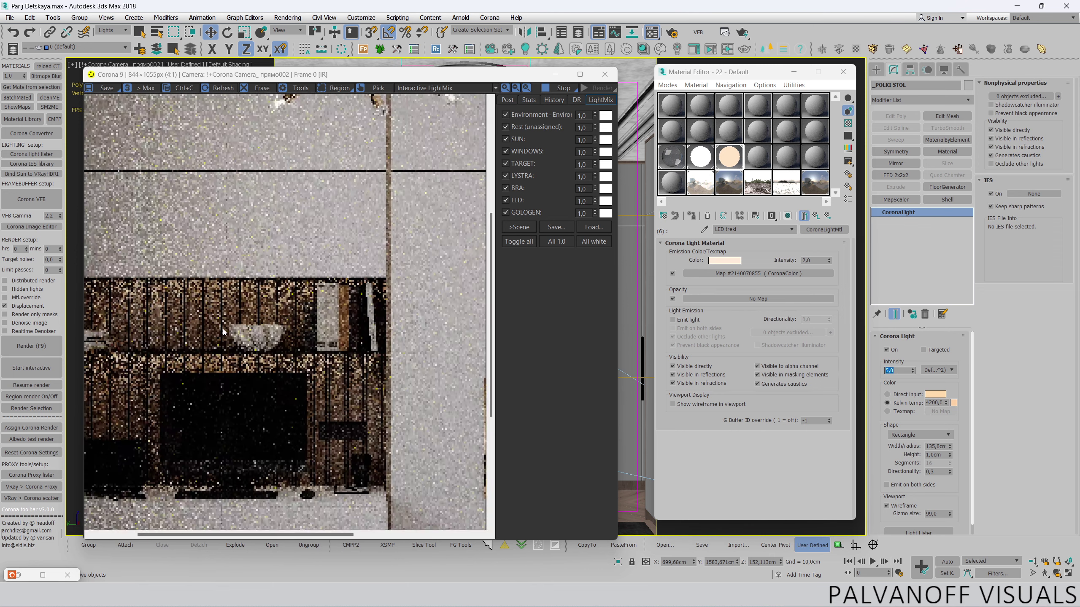
pyautogui.scroll(1, 225, 332)
pyautogui.scroll(-2, 277, 320)
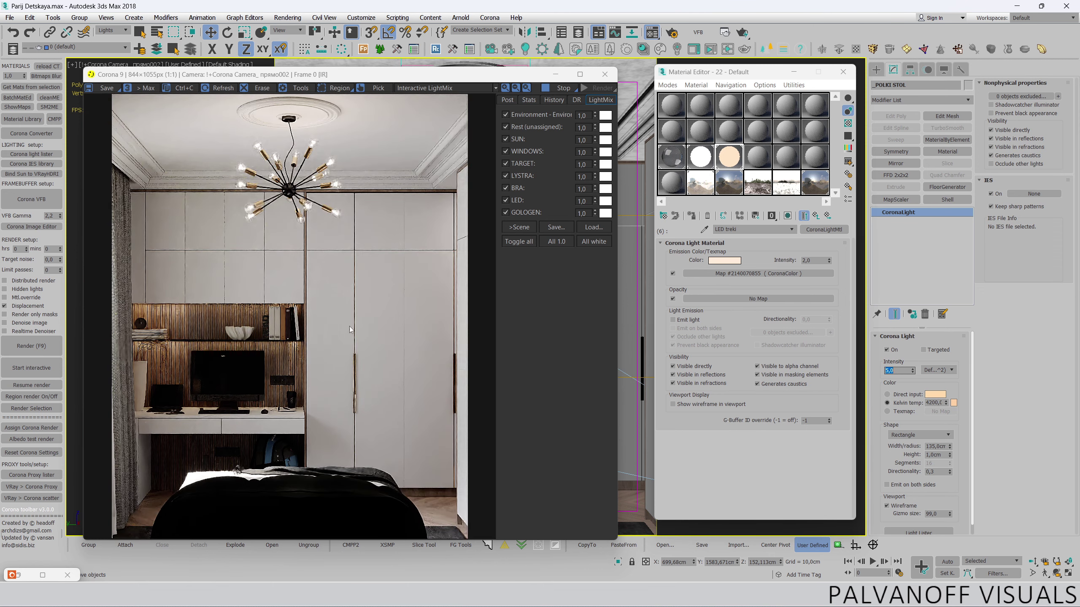
pyautogui.write('10')
pyautogui.press('Return')
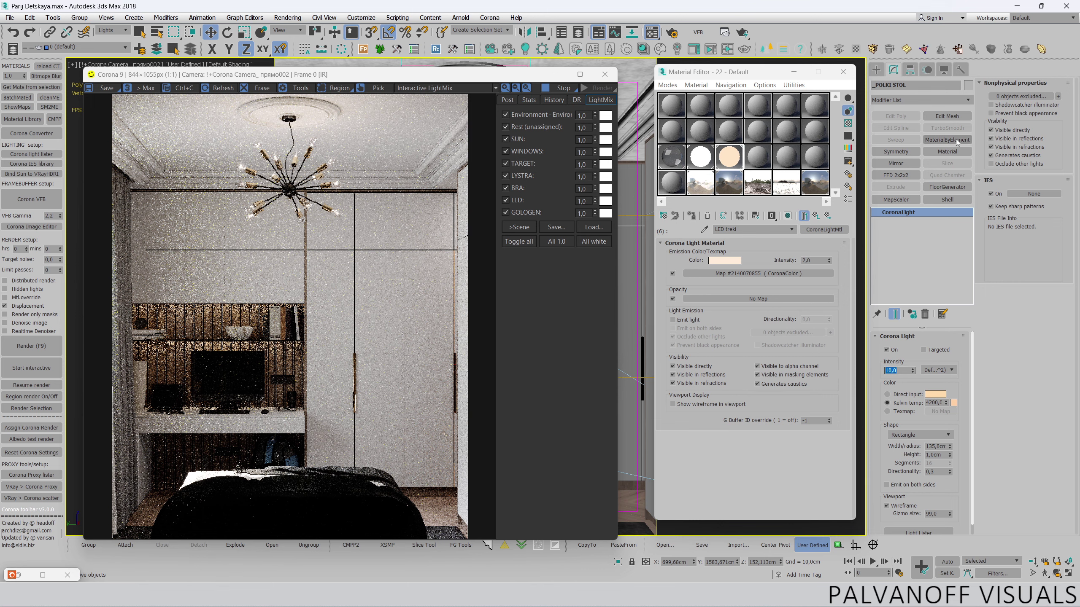
# - Uncheck Visible directly on the shelf light and review the updated render
pyautogui.moveTo(480, 78); pyautogui.dragTo(478, 425)
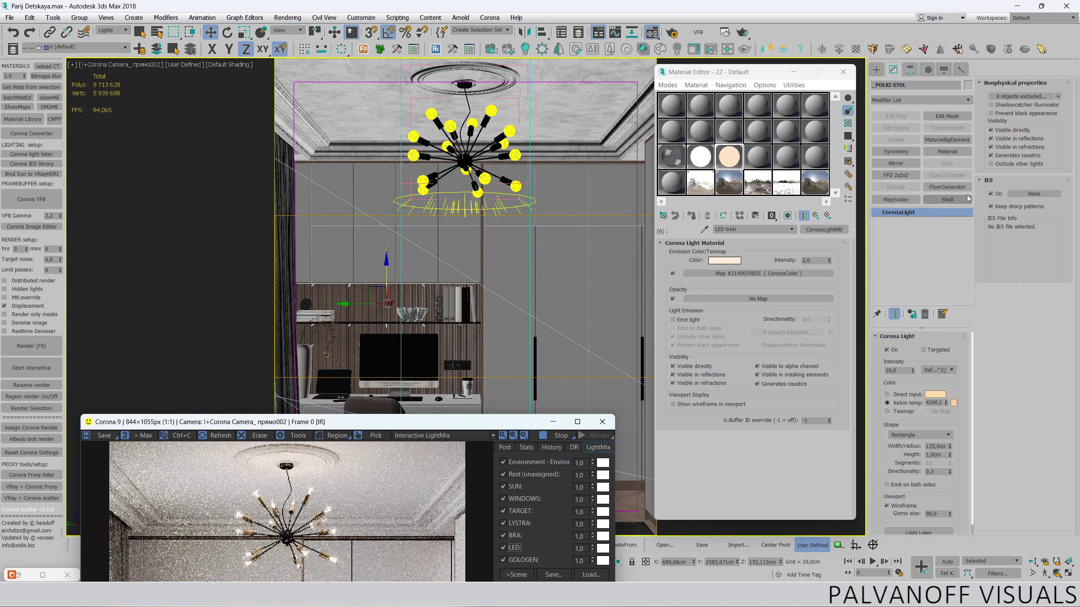
pyautogui.click(992, 130)
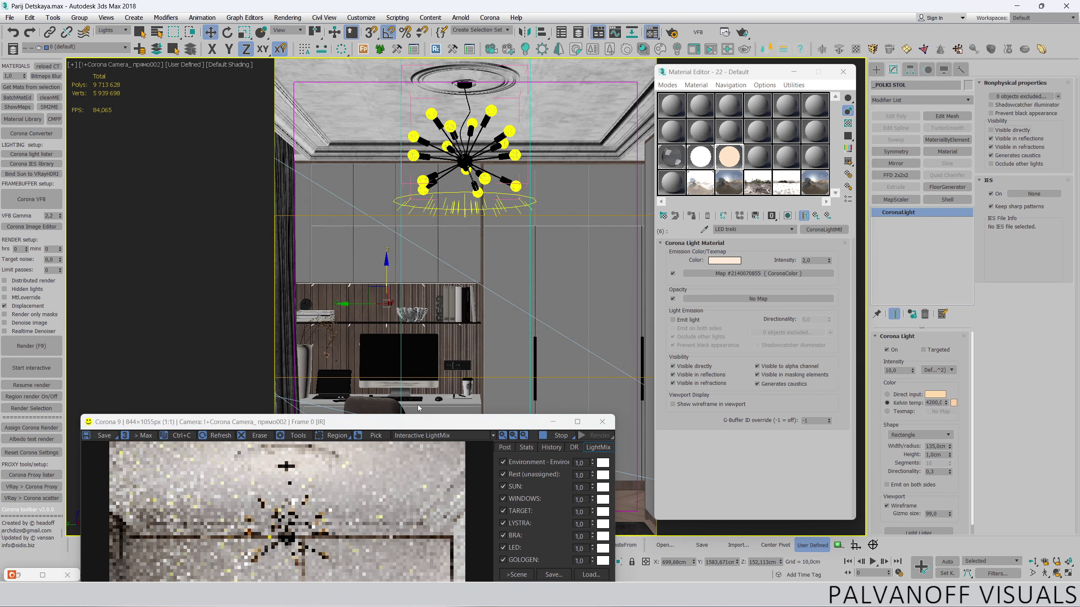
pyautogui.moveTo(411, 425); pyautogui.dragTo(428, 68)
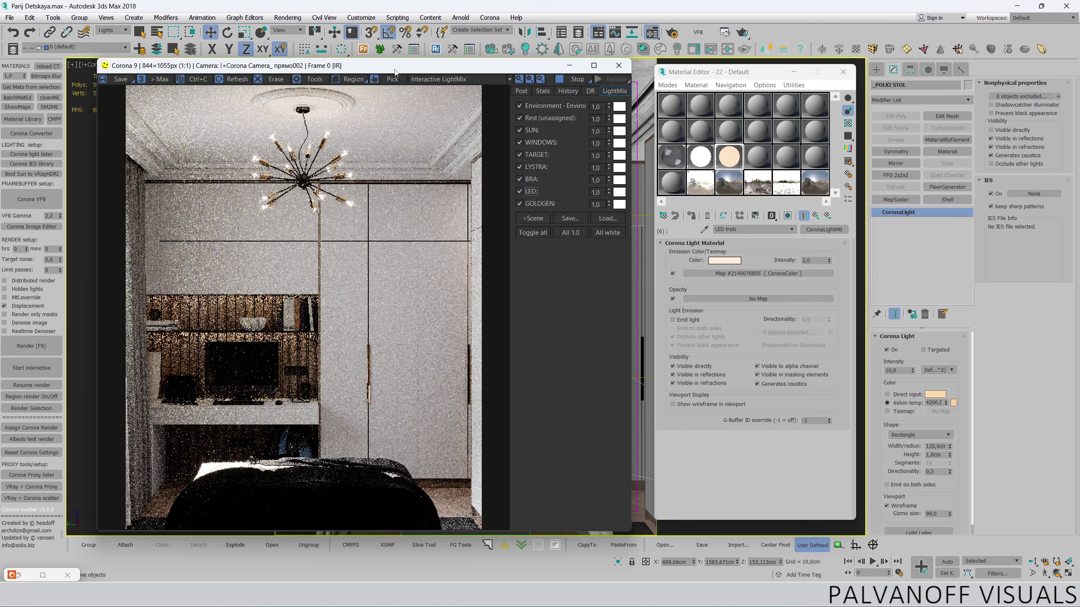
pyautogui.moveTo(393, 68); pyautogui.dragTo(422, 57)
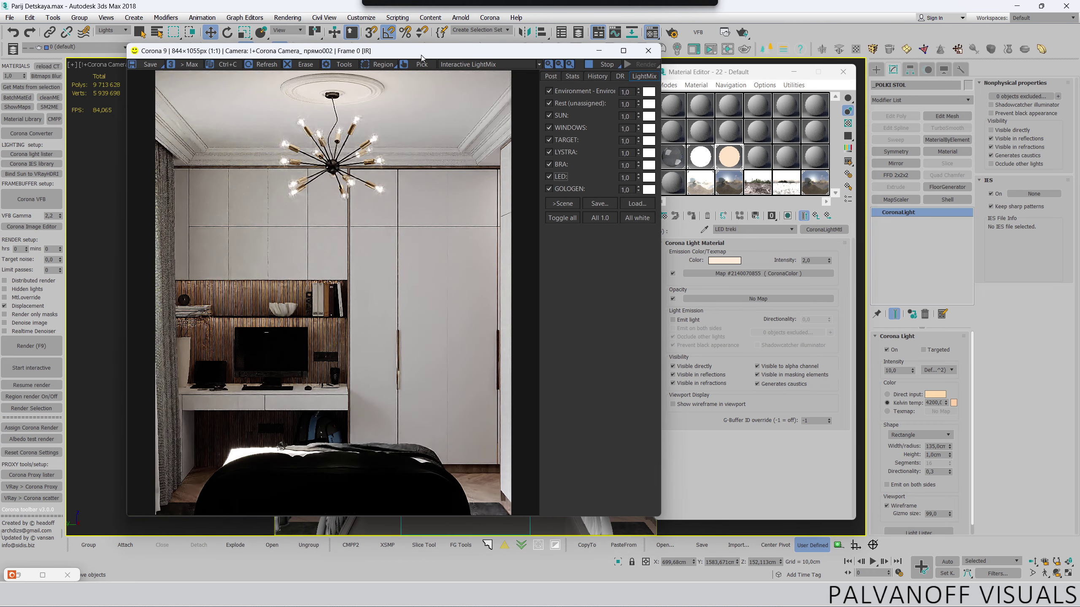
pyautogui.moveTo(422, 58)
pyautogui.mouseDown()
pyautogui.moveTo(365, 402)
pyautogui.moveTo(325, 557)
pyautogui.mouseUp()
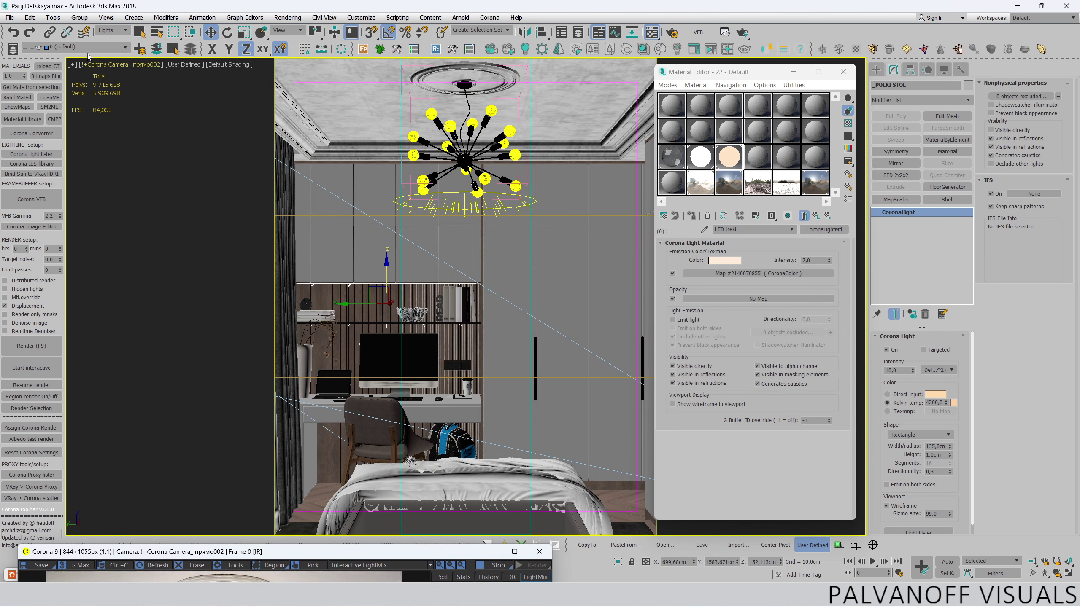
pyautogui.click(103, 67)
# - Give the прямо002 camera a 45 mm focal length and enable automatic vertical tilt
pyautogui.click(193, 254)
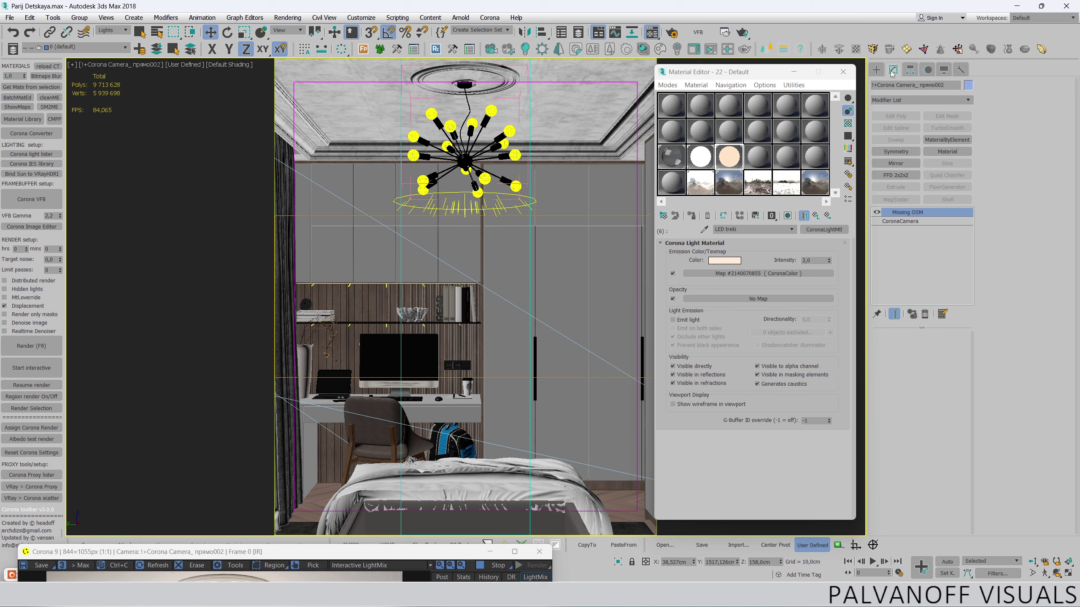
pyautogui.click(911, 221)
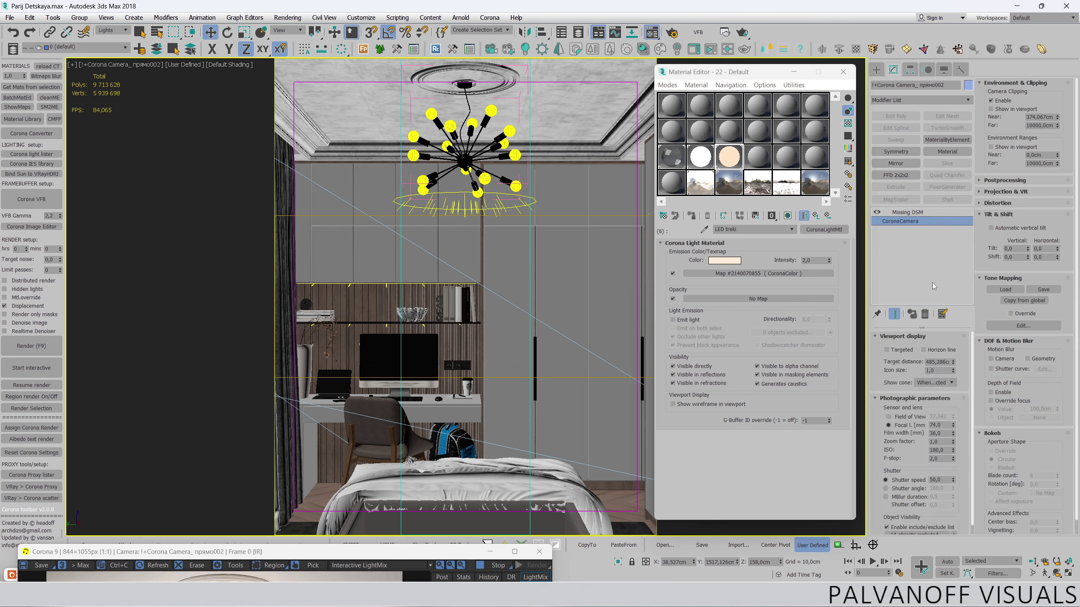
pyautogui.doubleClick(935, 425)
pyautogui.write('45')
pyautogui.press('Return')
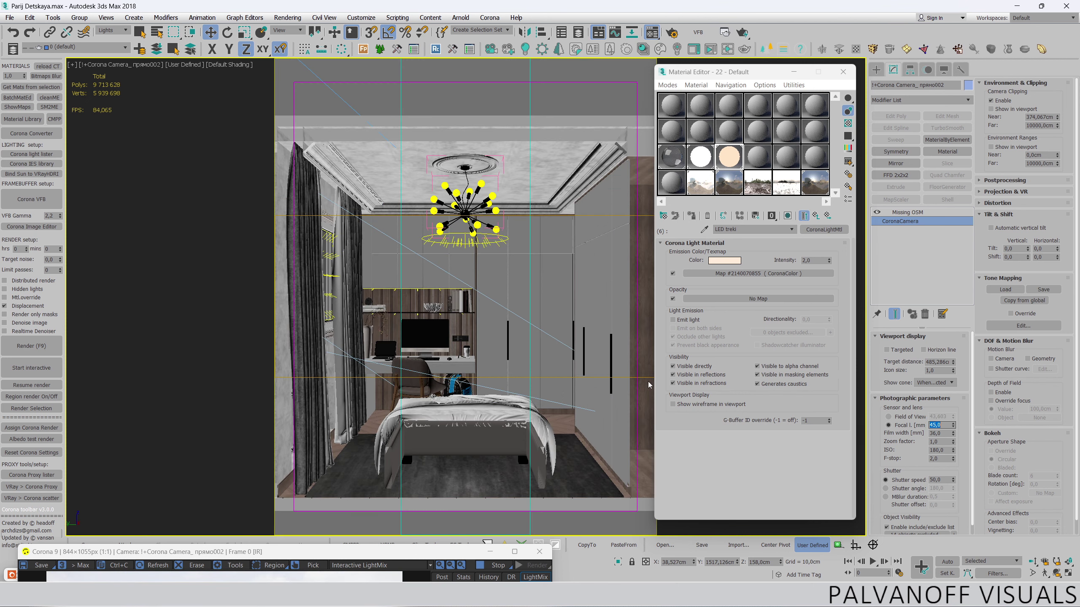
pyautogui.click(985, 303)
pyautogui.click(991, 229)
# - Dolly the camera toward the desk and pull near clipping closer to show chandelier and bed
pyautogui.click(1033, 562)
pyautogui.moveTo(529, 374); pyautogui.dragTo(528, 334)
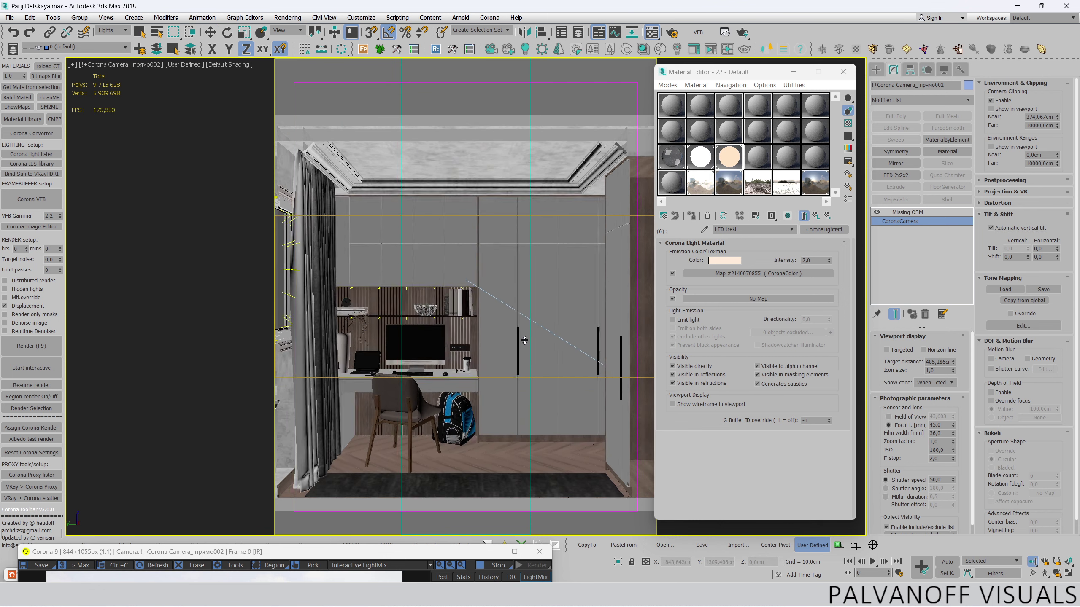
pyautogui.scroll(-1, 982, 315)
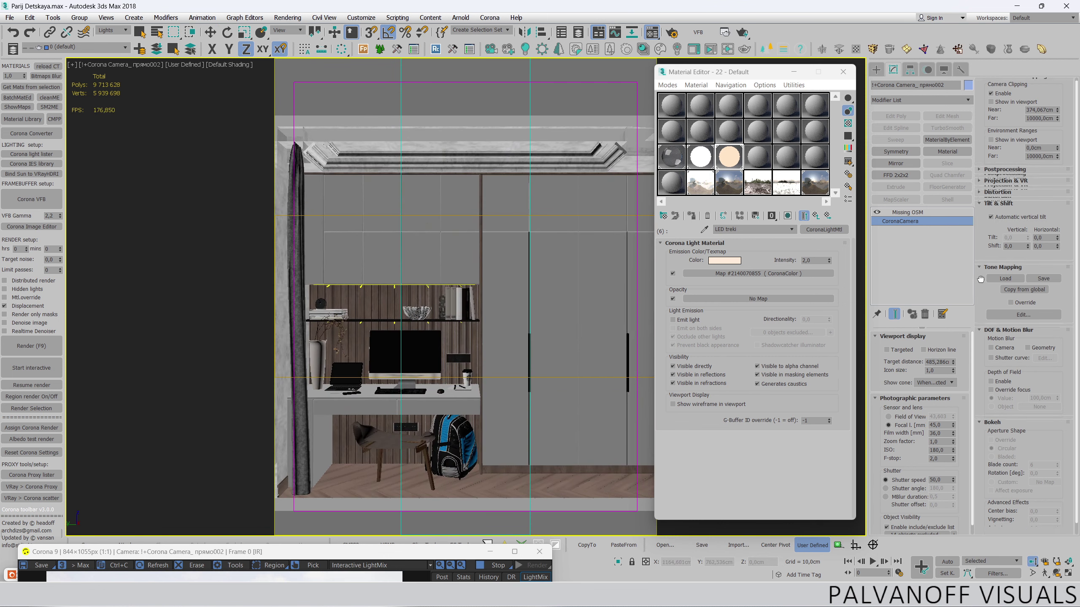
pyautogui.scroll(1, 991, 212)
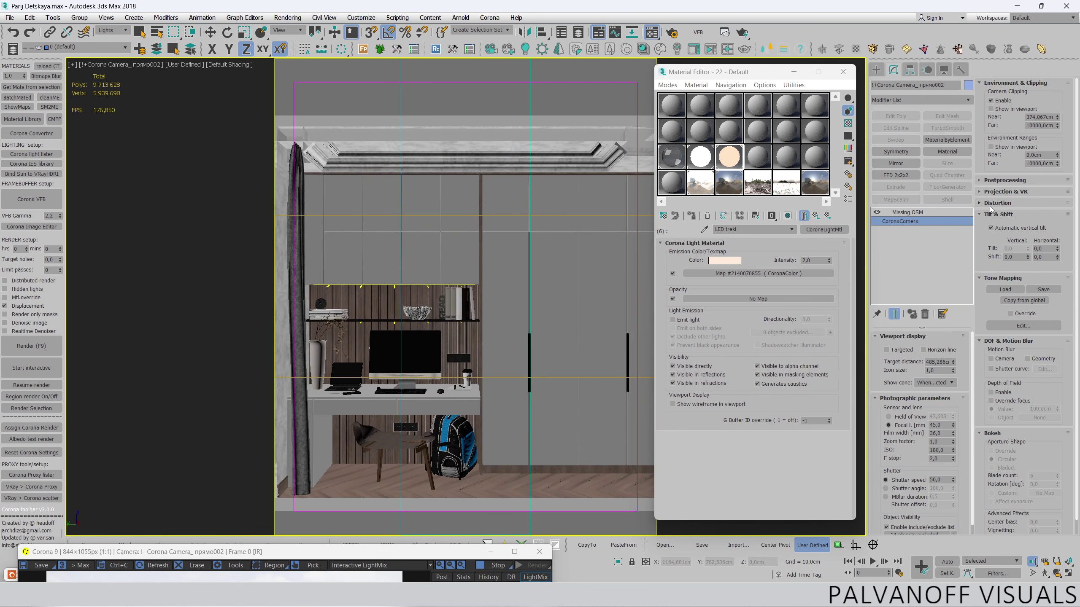
pyautogui.moveTo(1058, 116); pyautogui.dragTo(1045, 156)
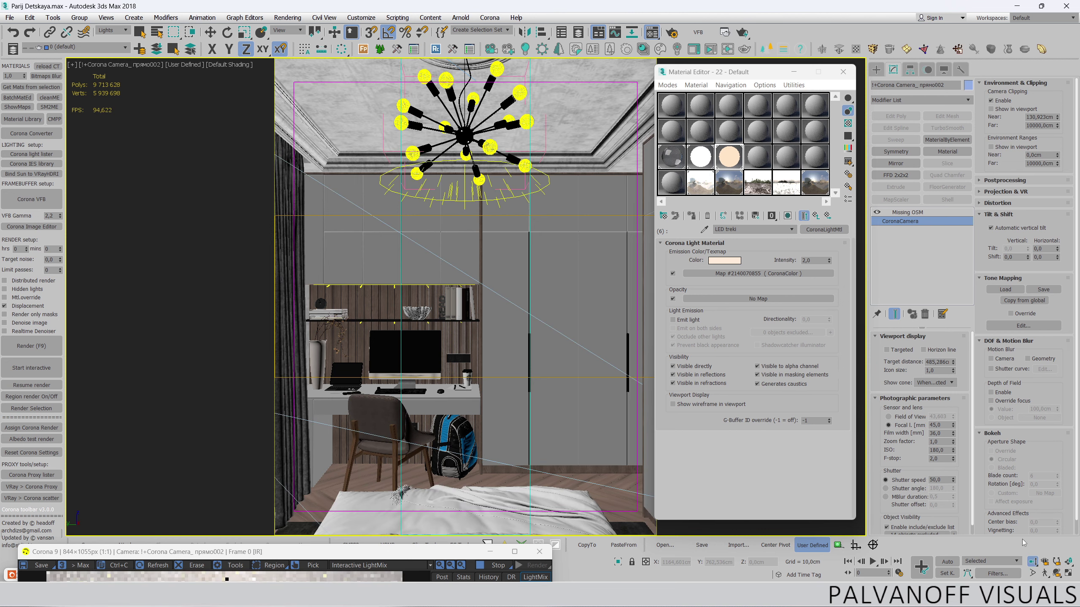
pyautogui.scroll(-3, 487, 333)
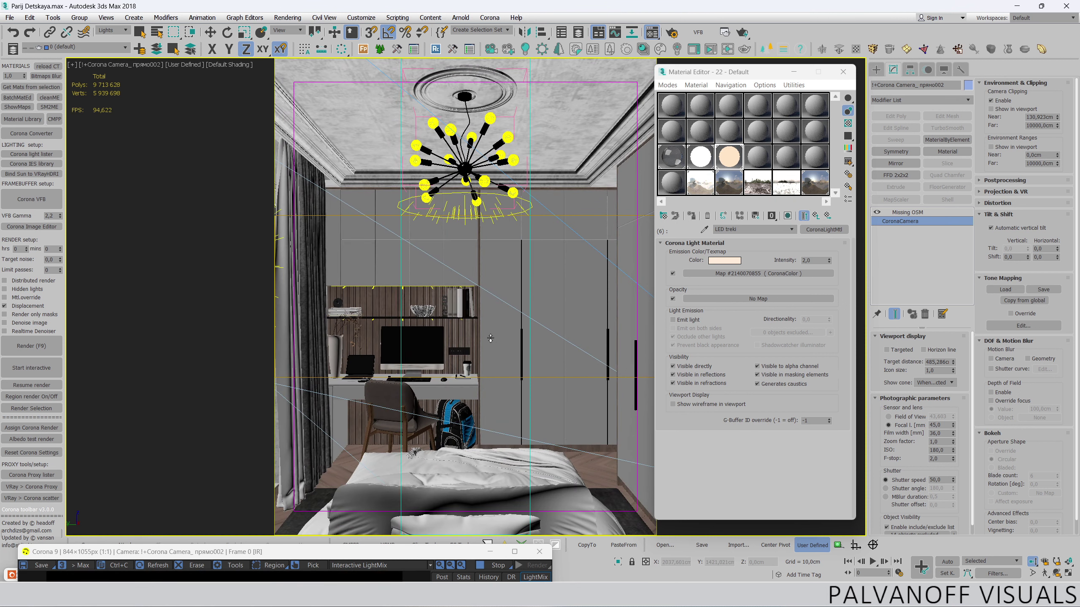
pyautogui.scroll(2, 490, 338)
pyautogui.scroll(2, 493, 337)
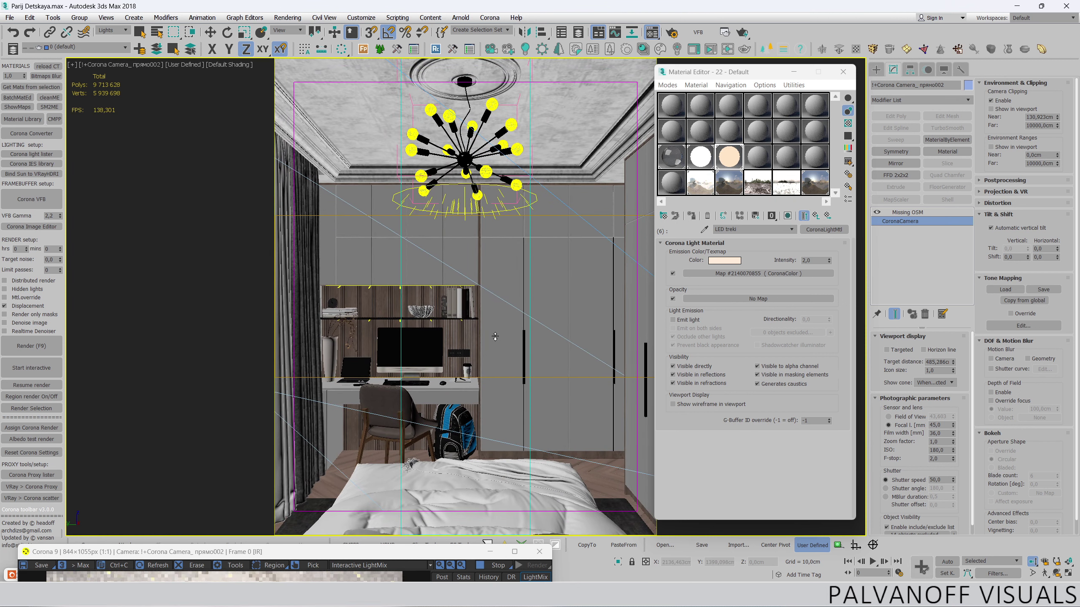
pyautogui.scroll(1, 496, 336)
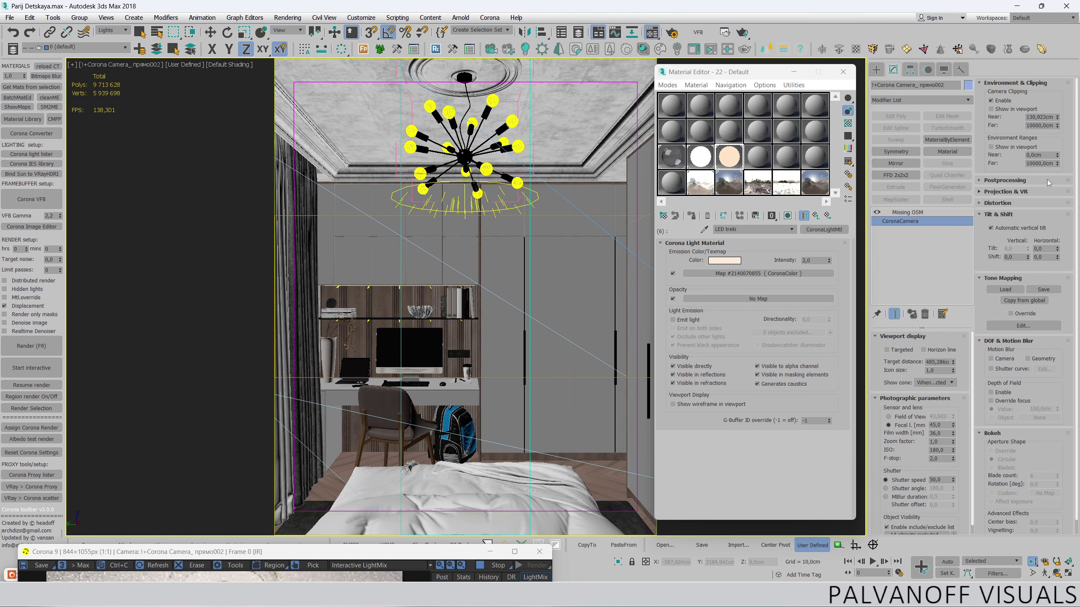
pyautogui.moveTo(1058, 118); pyautogui.dragTo(1023, 147)
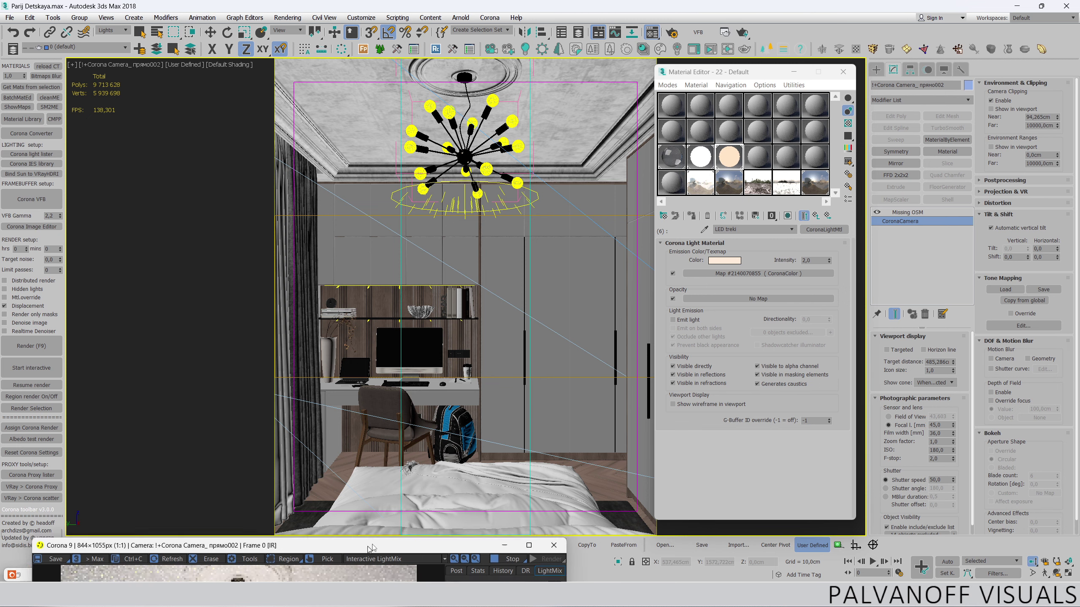
pyautogui.moveTo(349, 555)
pyautogui.mouseDown()
pyautogui.moveTo(395, 72)
pyautogui.moveTo(400, 83)
pyautogui.moveTo(410, 72)
pyautogui.mouseUp()
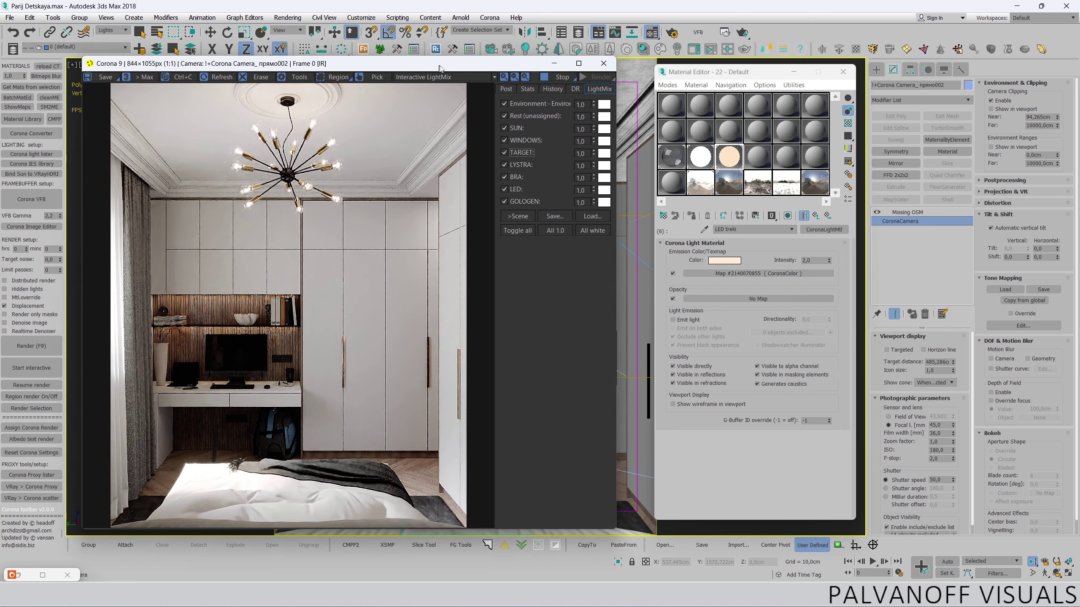
# - In Top view, move the sun directional light farther away from its target
pyautogui.moveTo(442, 68); pyautogui.dragTo(494, 530)
pyautogui.press('t')
pyautogui.scroll(-5, 404, 188)
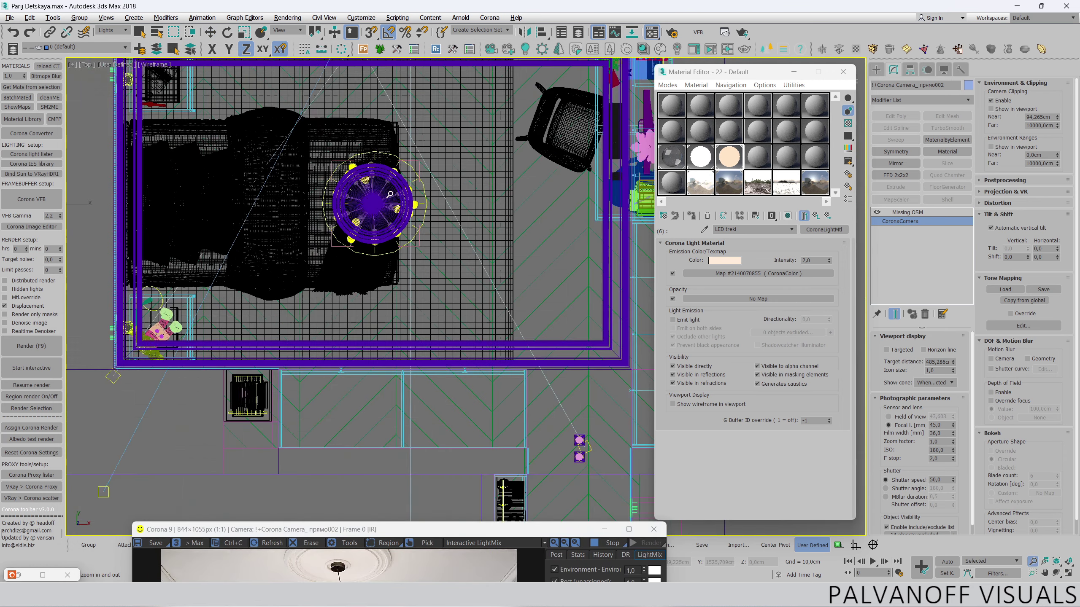
pyautogui.scroll(-5, 403, 188)
pyautogui.scroll(-3, 404, 187)
pyautogui.moveTo(403, 187); pyautogui.dragTo(417, 249, button='middle')
pyautogui.click(366, 166)
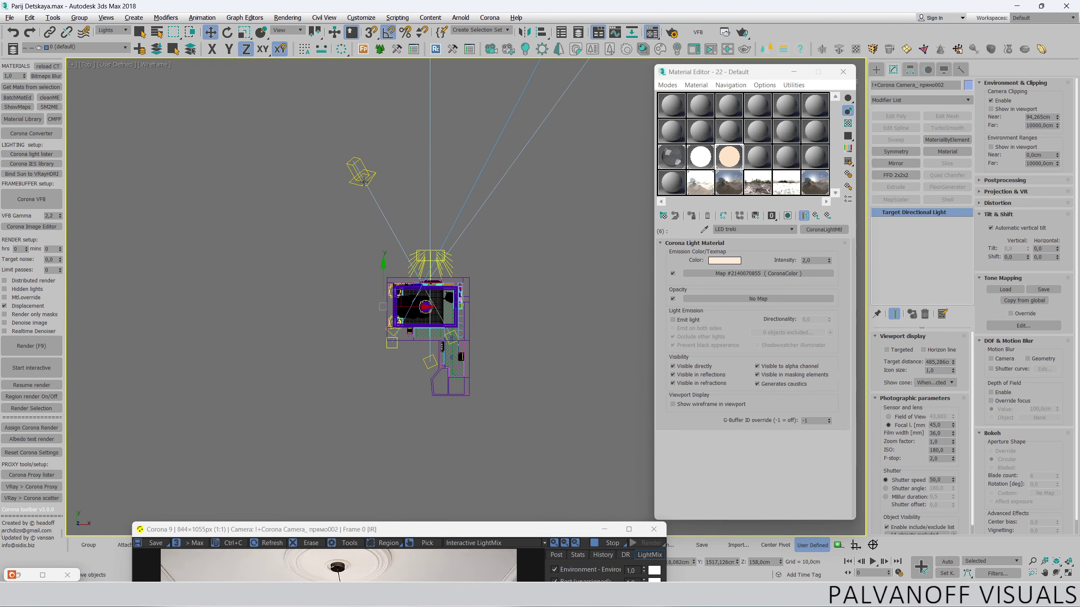
pyautogui.moveTo(367, 164); pyautogui.dragTo(415, 337, button='middle')
pyautogui.scroll(-3, 415, 338)
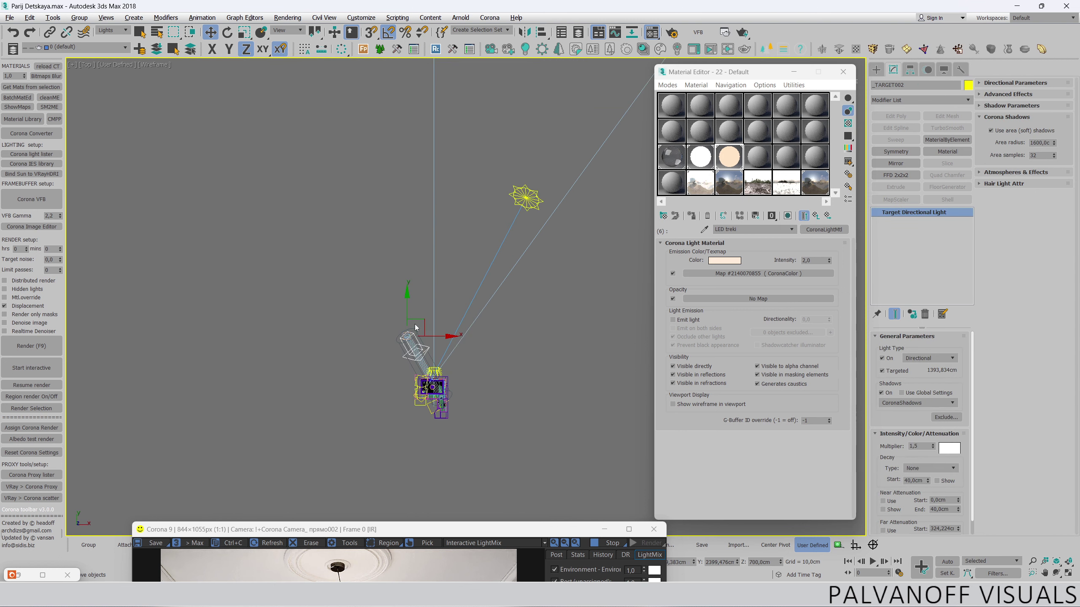
pyautogui.moveTo(425, 336)
pyautogui.mouseDown()
pyautogui.moveTo(421, 229)
pyautogui.moveTo(394, 207)
pyautogui.moveTo(399, 322)
pyautogui.mouseUp()
# - Move the sun's target to re-aim the light, then reselect the sun
pyautogui.scroll(5, 399, 323)
pyautogui.scroll(2, 451, 384)
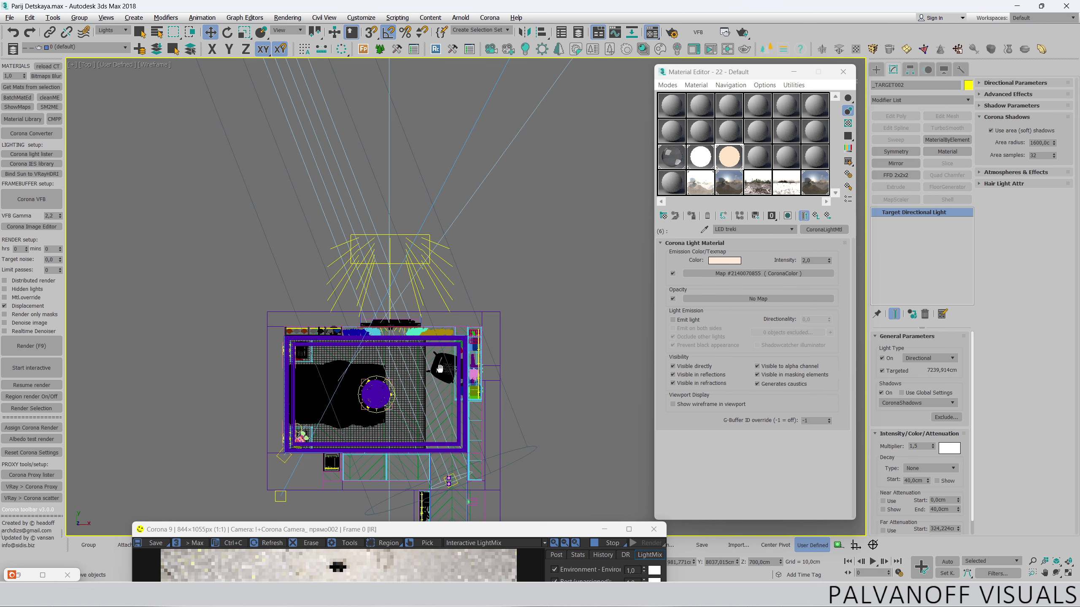
pyautogui.scroll(2, 459, 362)
pyautogui.click(463, 346)
pyautogui.moveTo(465, 344); pyautogui.dragTo(522, 449)
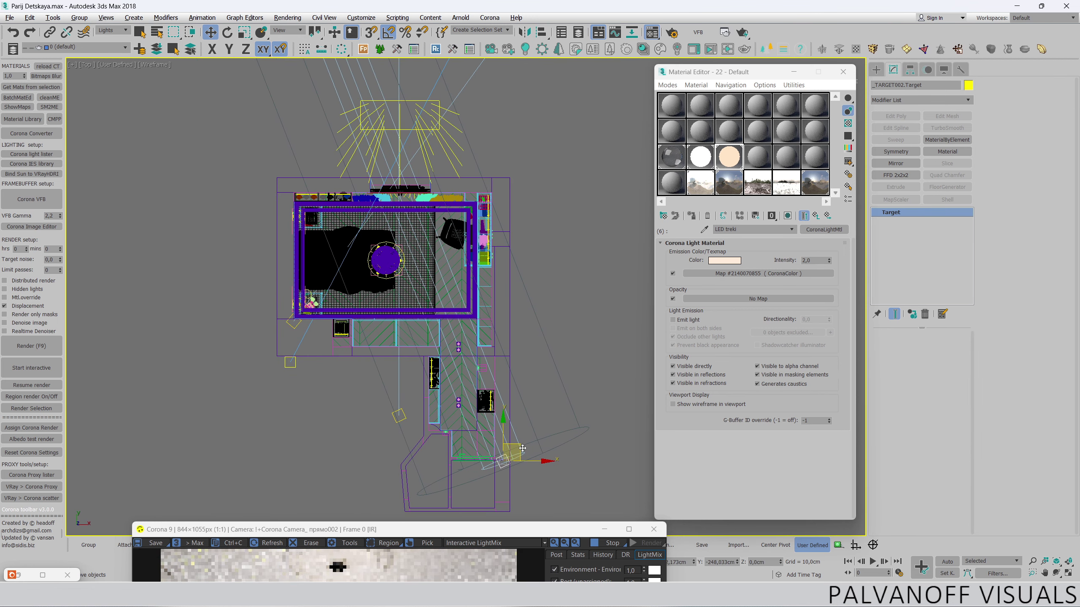
pyautogui.scroll(-10, 406, 213)
pyautogui.moveTo(380, 133); pyautogui.dragTo(410, 294, button='middle')
pyautogui.click(382, 220)
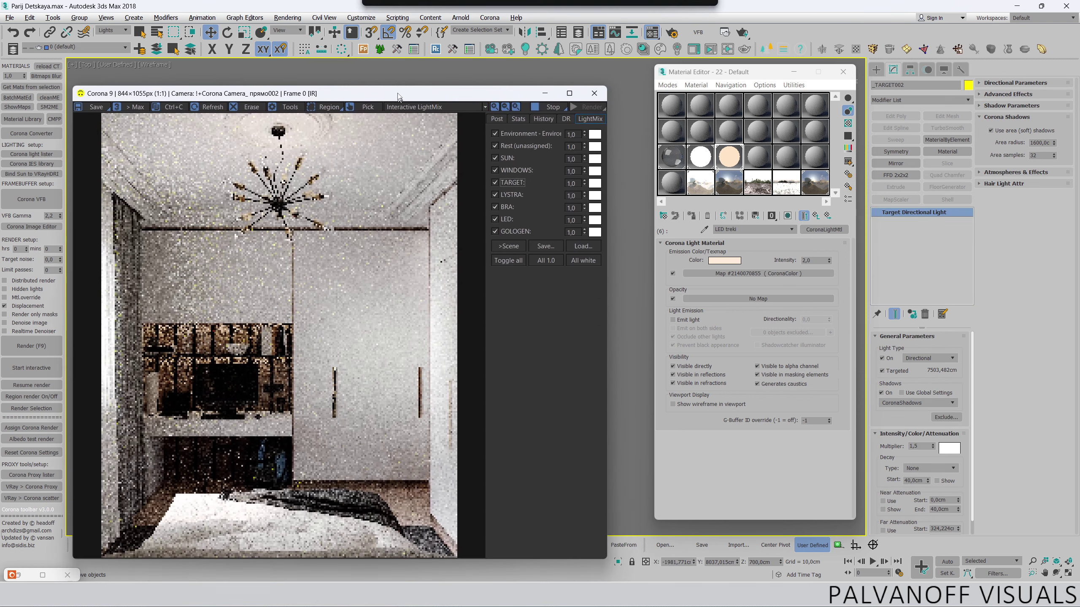
# - Set the sun light's Z height to 3000 cm
pyautogui.moveTo(457, 534); pyautogui.dragTo(382, 88)
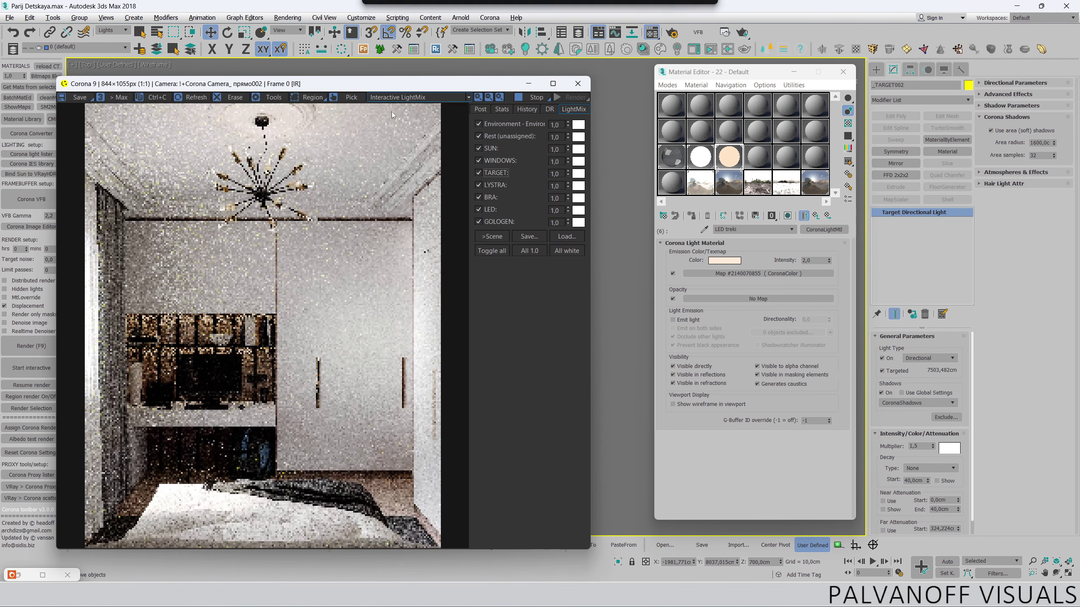
pyautogui.doubleClick(757, 562)
pyautogui.write('3000')
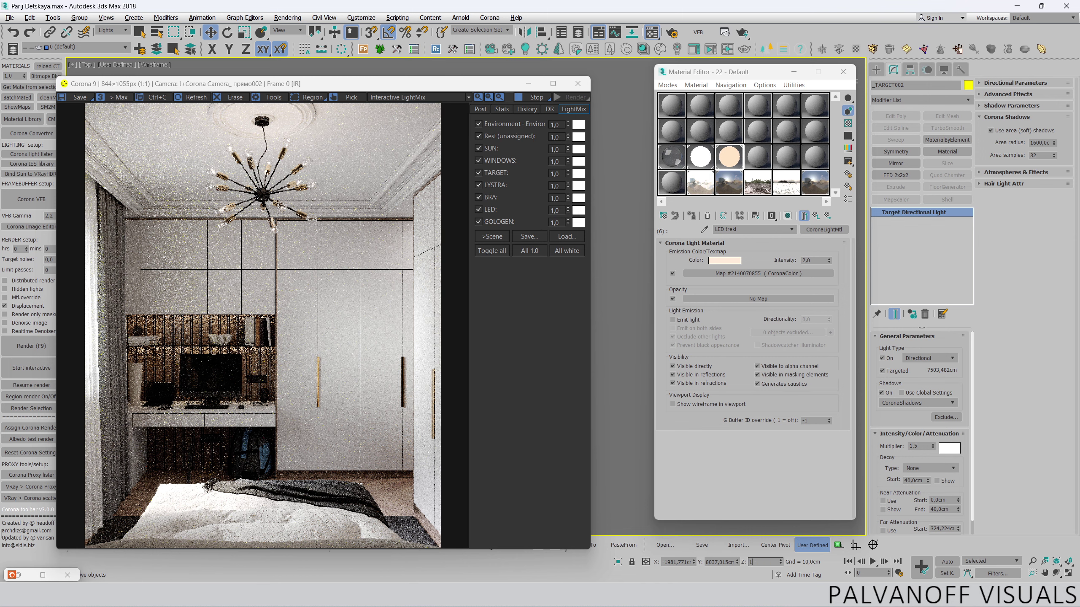
pyautogui.press('Return')
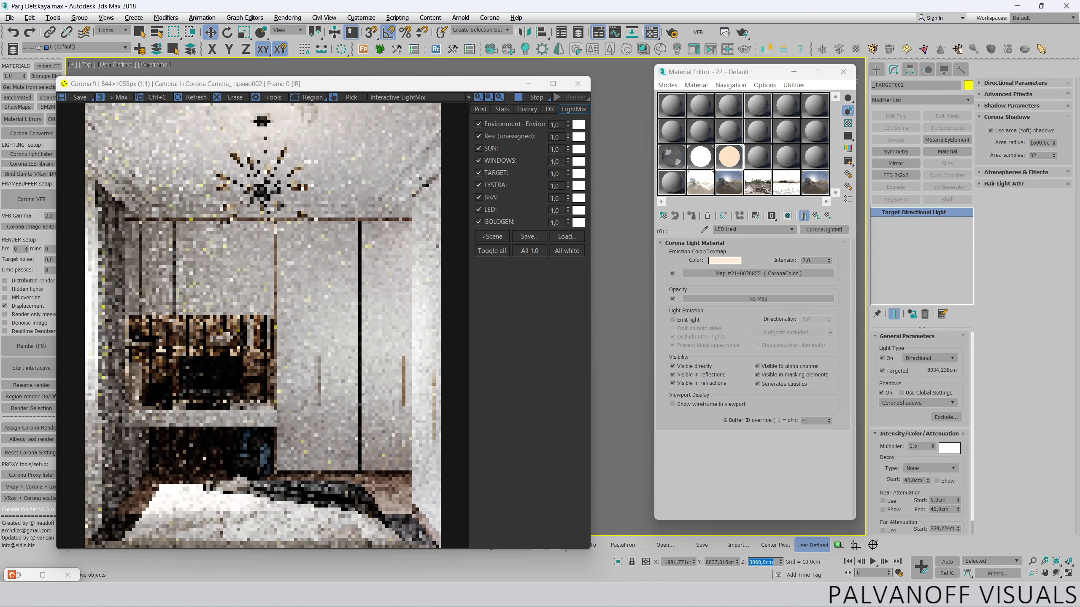
pyautogui.moveTo(377, 92); pyautogui.dragTo(400, 471)
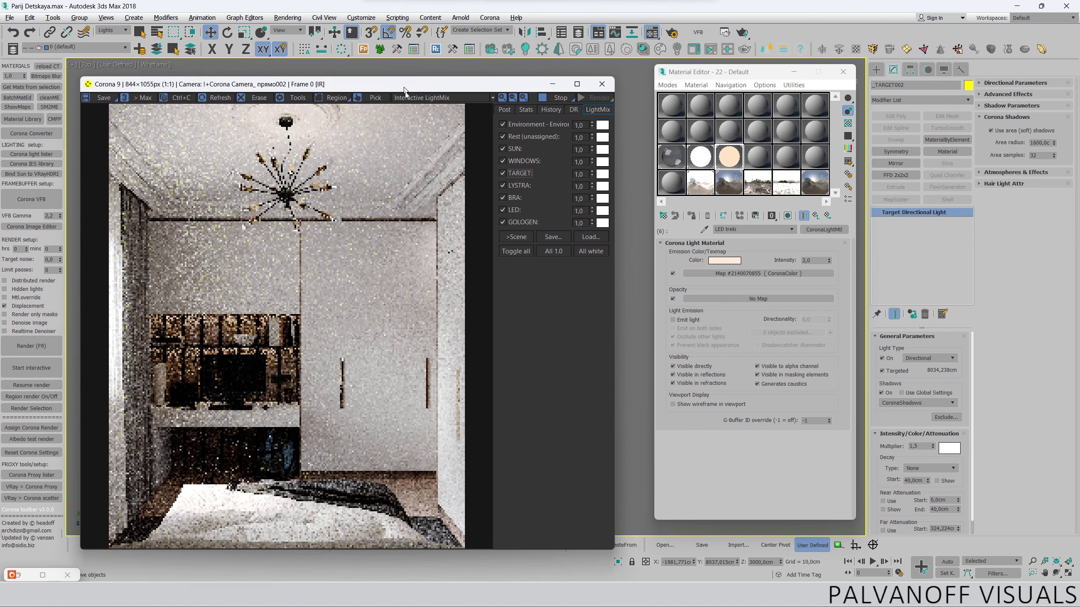
pyautogui.scroll(3, 438, 405)
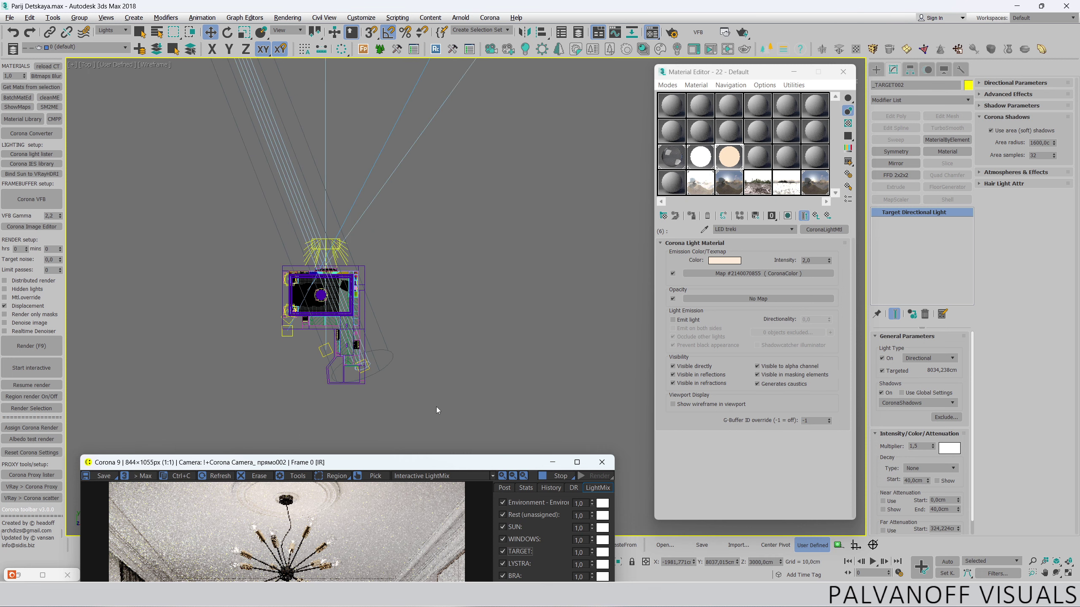
pyautogui.scroll(3, 365, 368)
pyautogui.scroll(3, 366, 366)
# - Make the sun light unique from its instances and restore the viewport layout
pyautogui.click(367, 364)
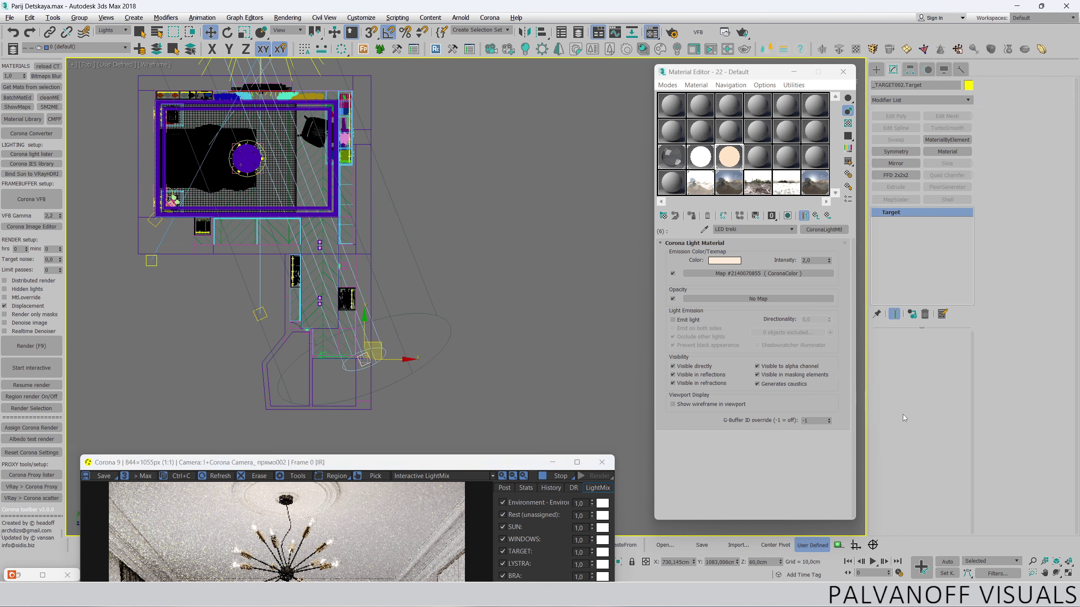
pyautogui.scroll(-5, 429, 257)
pyautogui.moveTo(342, 122); pyautogui.dragTo(384, 274, button='middle')
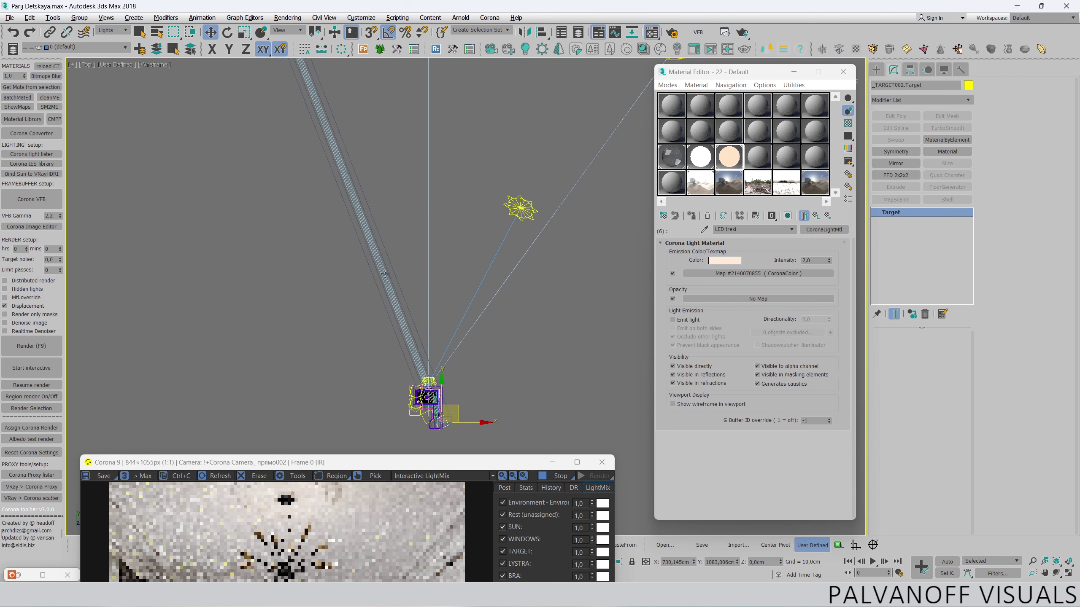
pyautogui.scroll(-3, 385, 274)
pyautogui.click(336, 151)
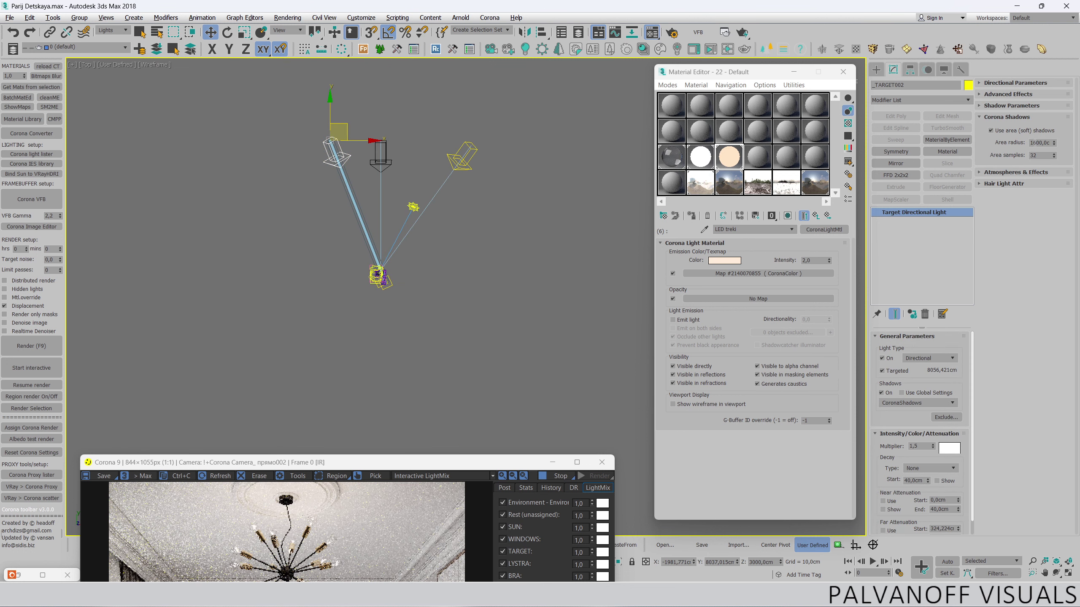
pyautogui.scroll(5, 449, 225)
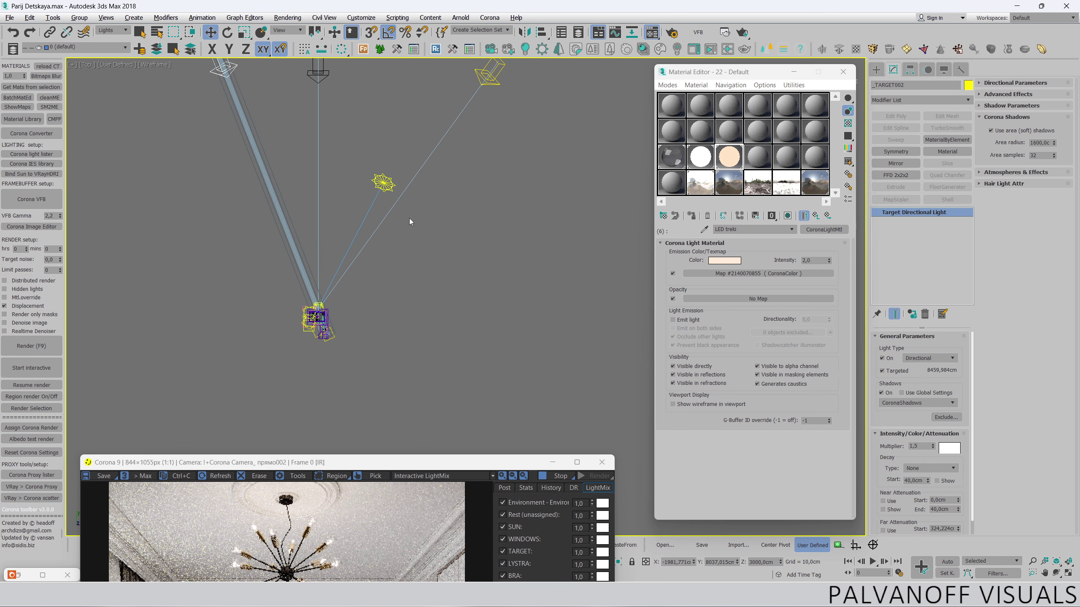
pyautogui.moveTo(410, 218)
pyautogui.mouseDown(button='middle')
pyautogui.moveTo(623, 265)
pyautogui.moveTo(514, 215)
pyautogui.moveTo(428, 258)
pyautogui.moveTo(847, 353)
pyautogui.mouseUp(button='middle')
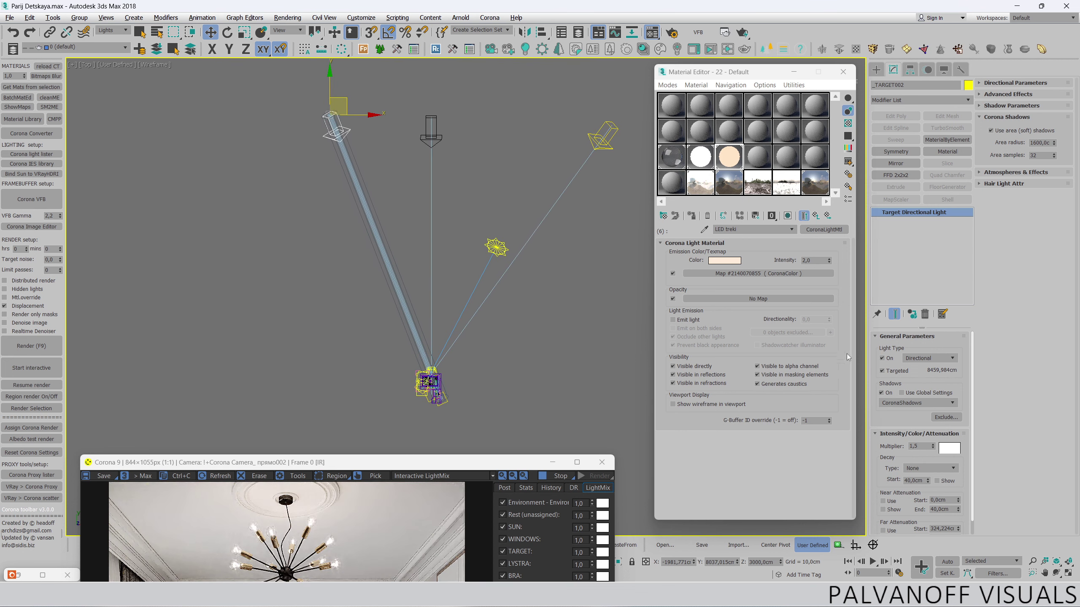
pyautogui.click(912, 314)
pyautogui.scroll(2, 541, 181)
pyautogui.scroll(2, 511, 324)
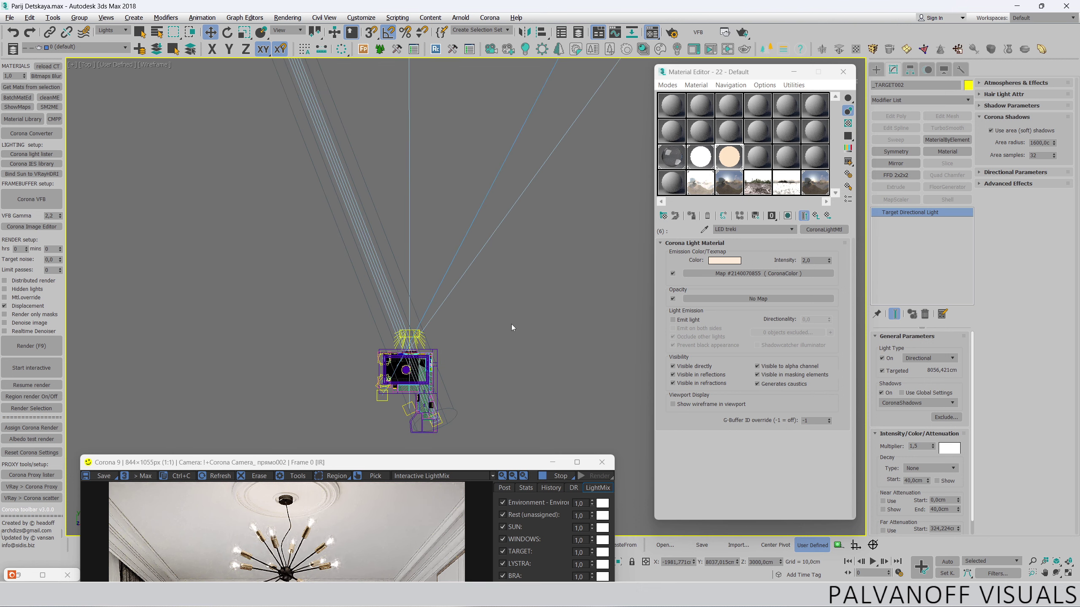
pyautogui.click(511, 324)
pyautogui.hotkey('alt', 'w')
pyautogui.hotkey('alt', 'w')
# - Toggle the LYSTRA, TARGET, WINDOWS, SUN and Rest LightMix groups, re-enable all, then select a chandelier light
pyautogui.moveTo(498, 465); pyautogui.dragTo(471, 79)
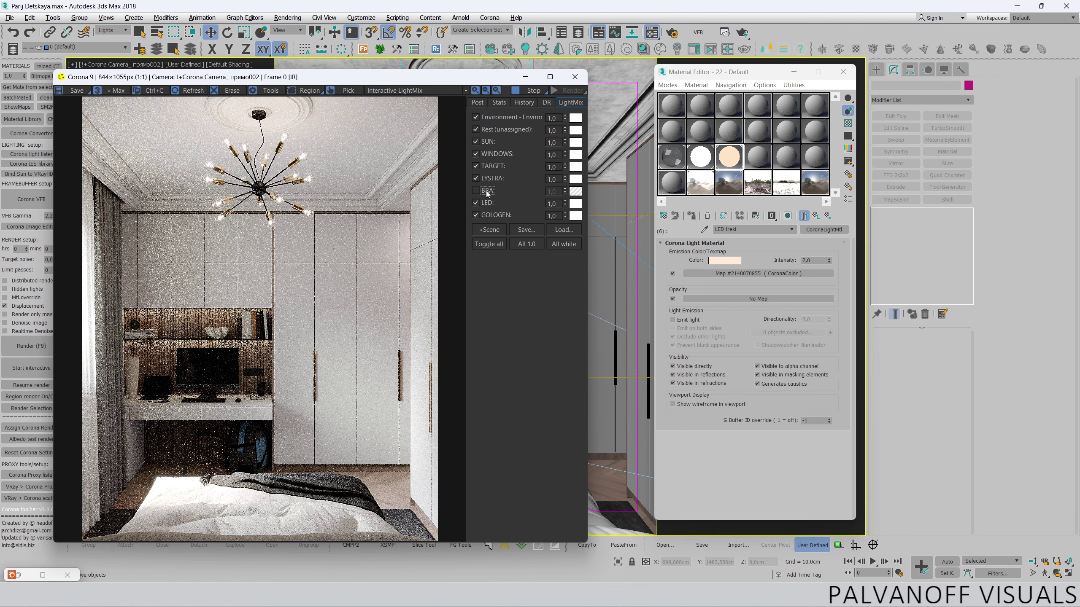
pyautogui.click(487, 215)
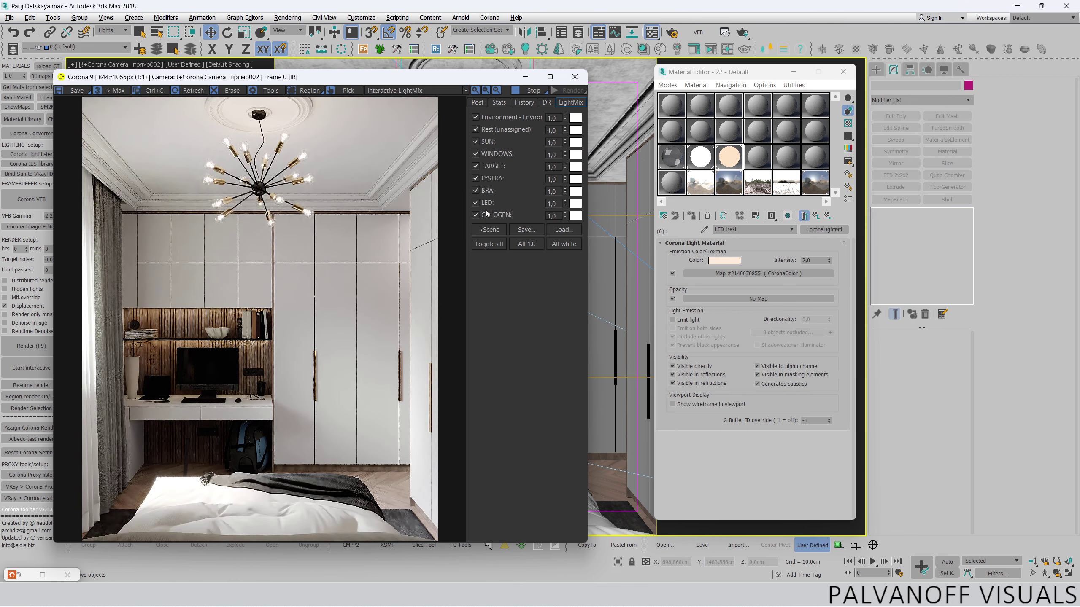
pyautogui.click(483, 183)
pyautogui.click(484, 168)
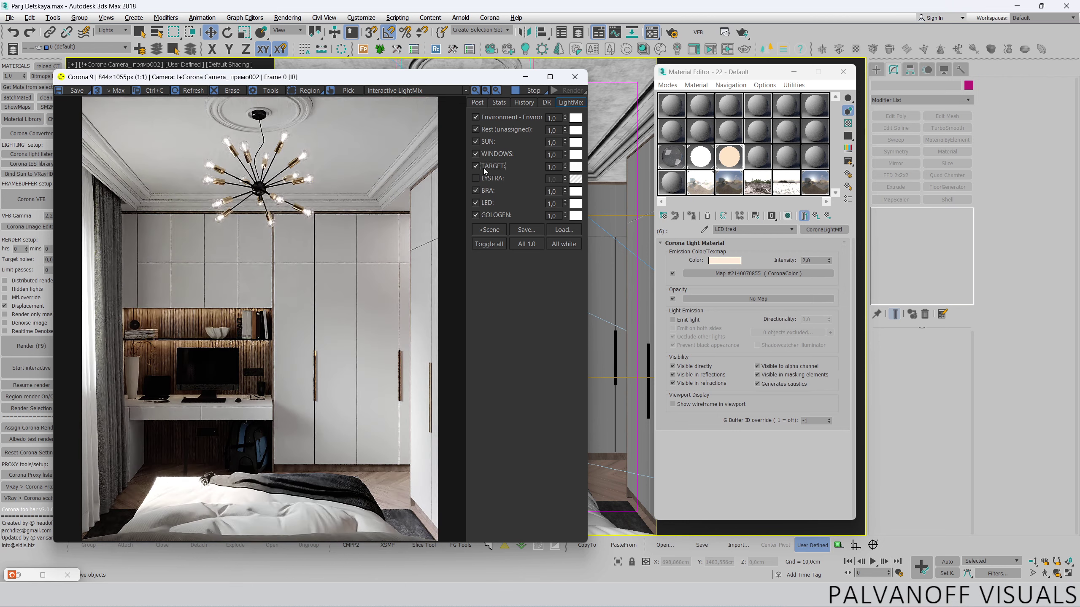
pyautogui.click(483, 167)
pyautogui.click(484, 157)
pyautogui.click(484, 140)
pyautogui.click(486, 128)
pyautogui.click(476, 178)
pyautogui.moveTo(297, 77); pyautogui.dragTo(322, 300)
pyautogui.click(465, 204)
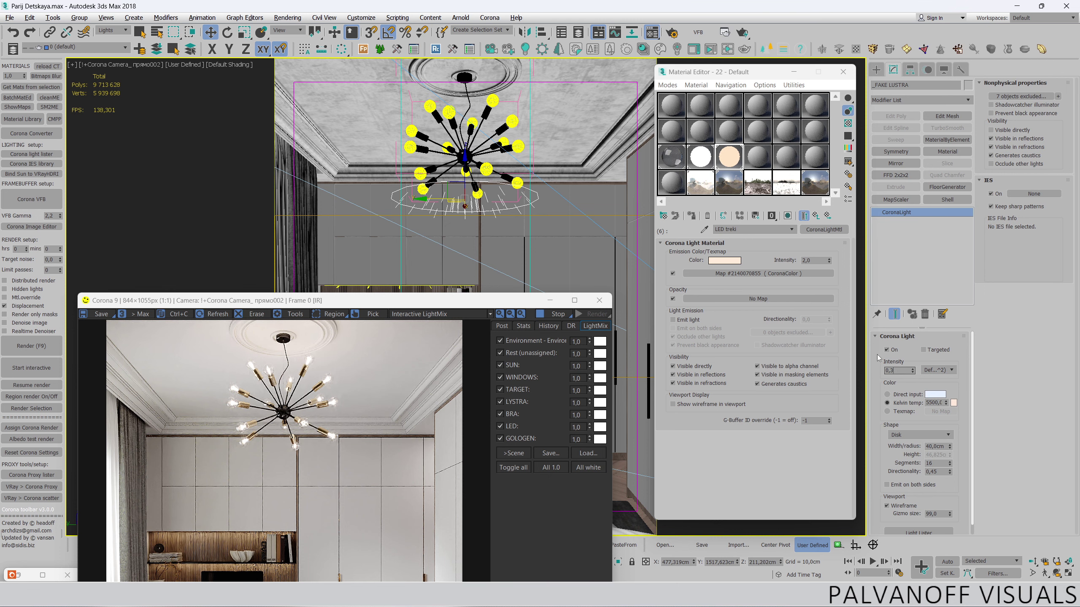
# - Set the chandelier bulb sphere lights' intensity to 2
pyautogui.click(508, 121)
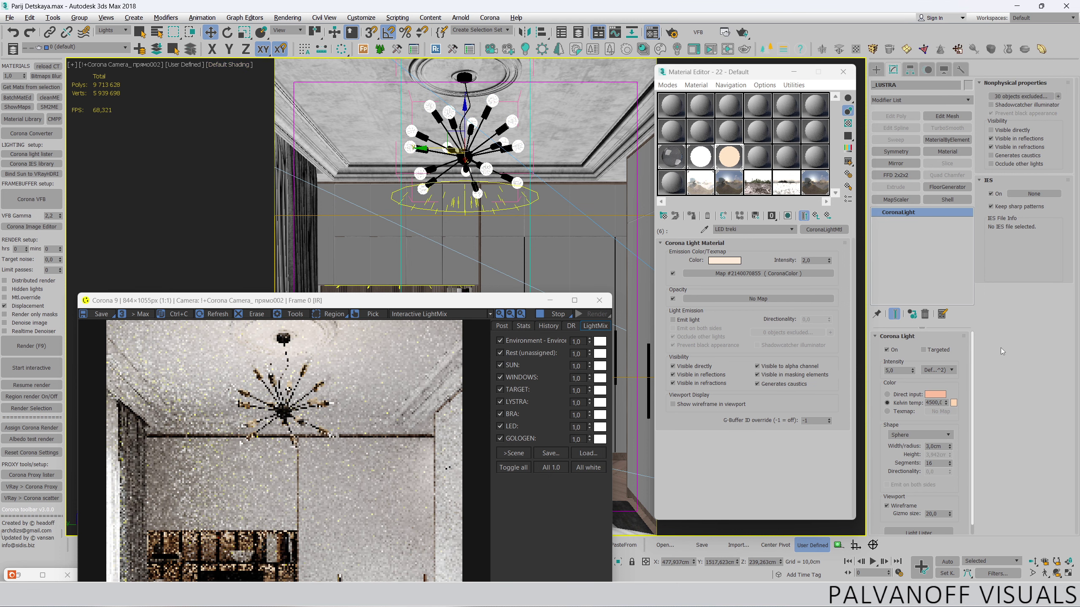
pyautogui.doubleClick(896, 371)
pyautogui.write('2')
pyautogui.press('Return')
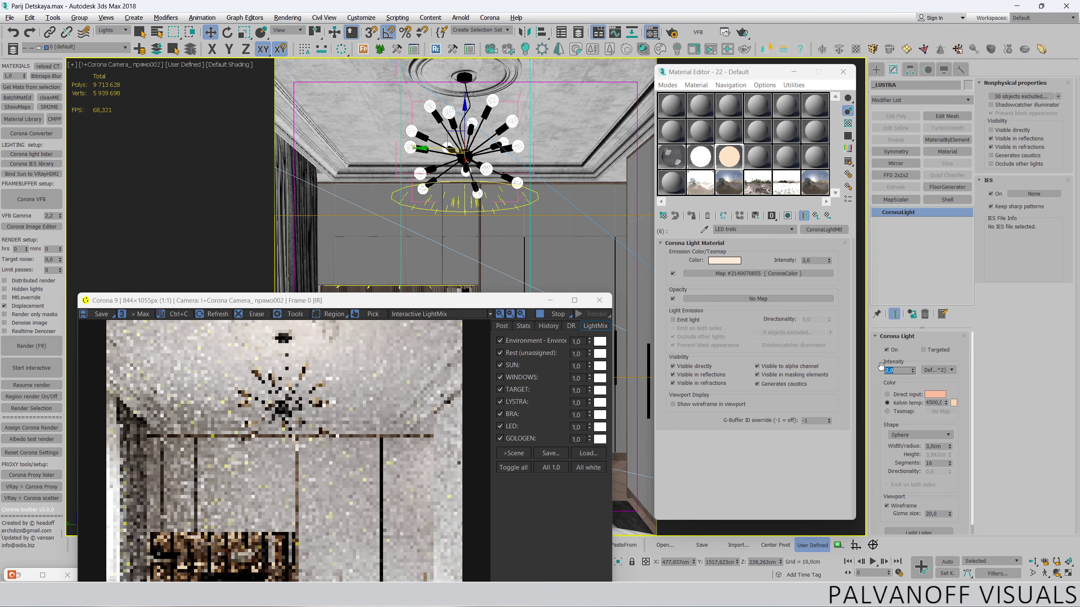
pyautogui.moveTo(500, 306); pyautogui.dragTo(508, 70)
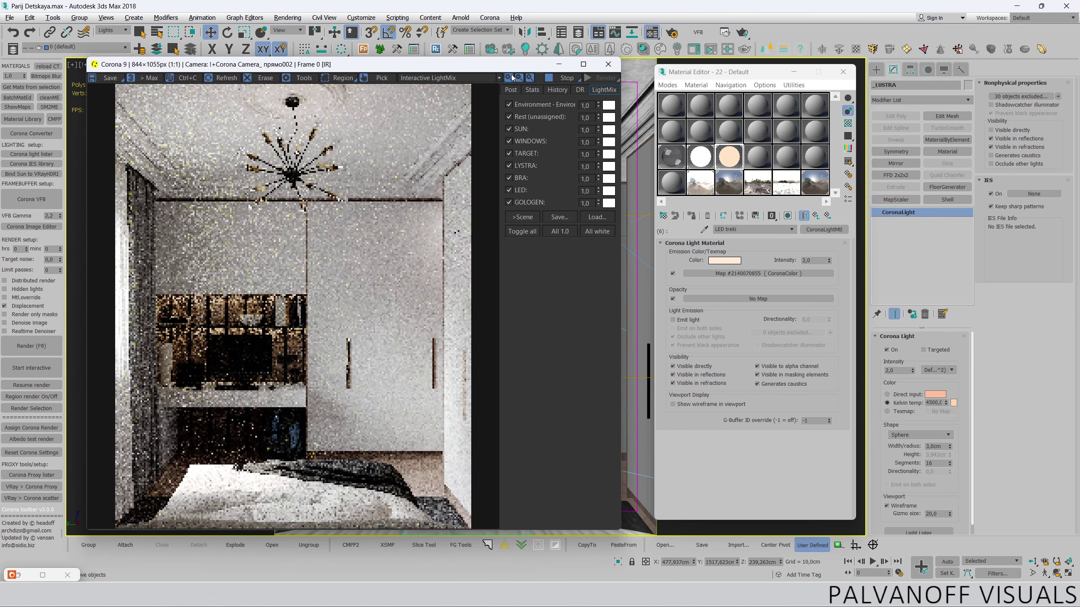
# - Compare LightMix groups and try TARGET at 3.0 before returning it to 1.0
pyautogui.doubleClick(524, 166)
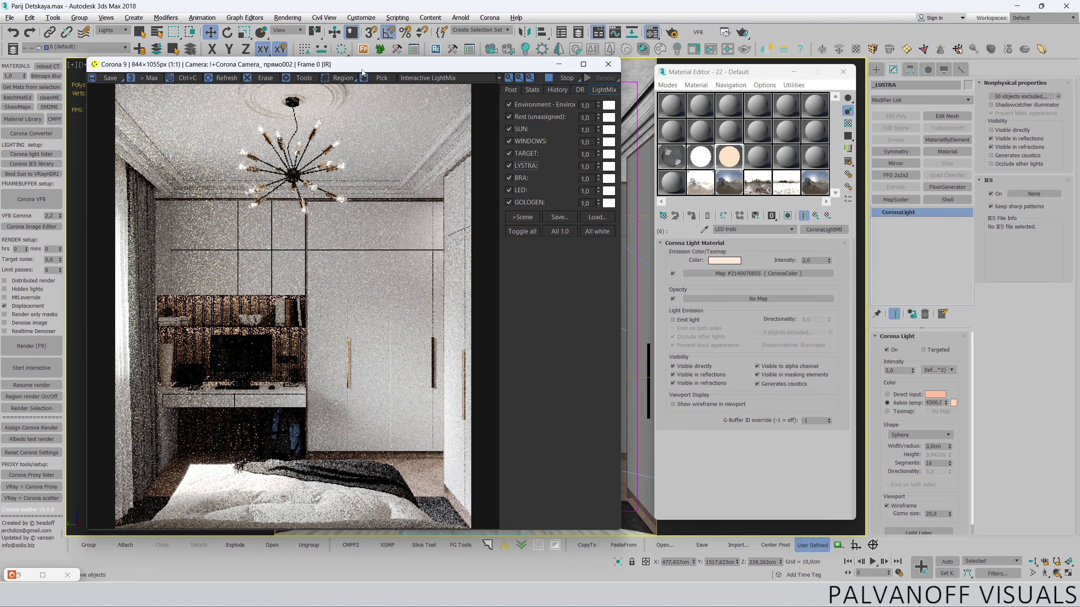
pyautogui.doubleClick(531, 154)
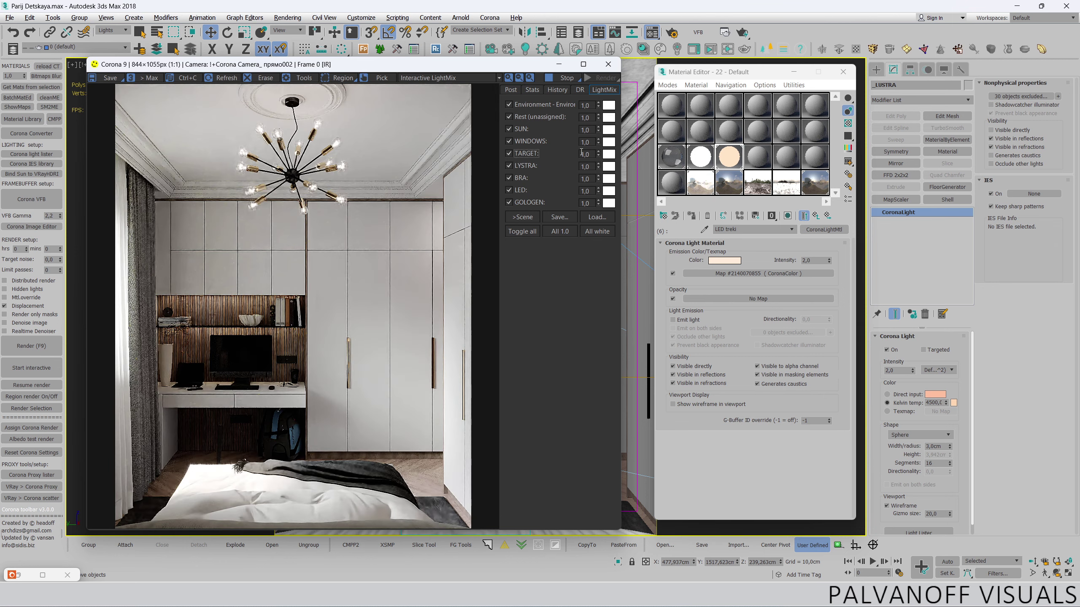
pyautogui.doubleClick(585, 154)
pyautogui.write('3')
pyautogui.press('Return')
pyautogui.write('1')
pyautogui.press('Return')
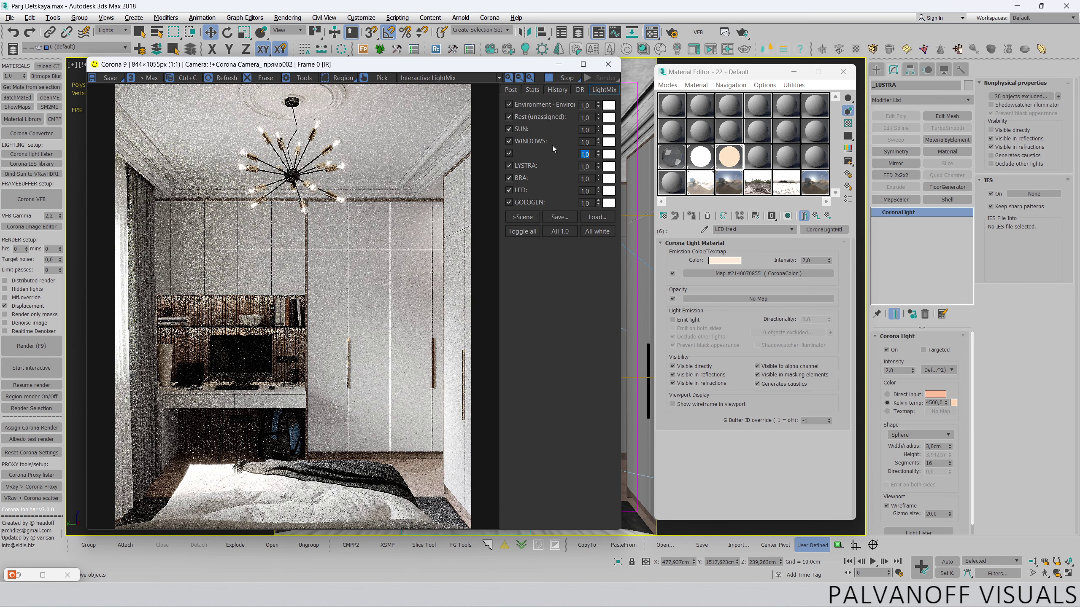
pyautogui.moveTo(296, 63); pyautogui.dragTo(333, 427)
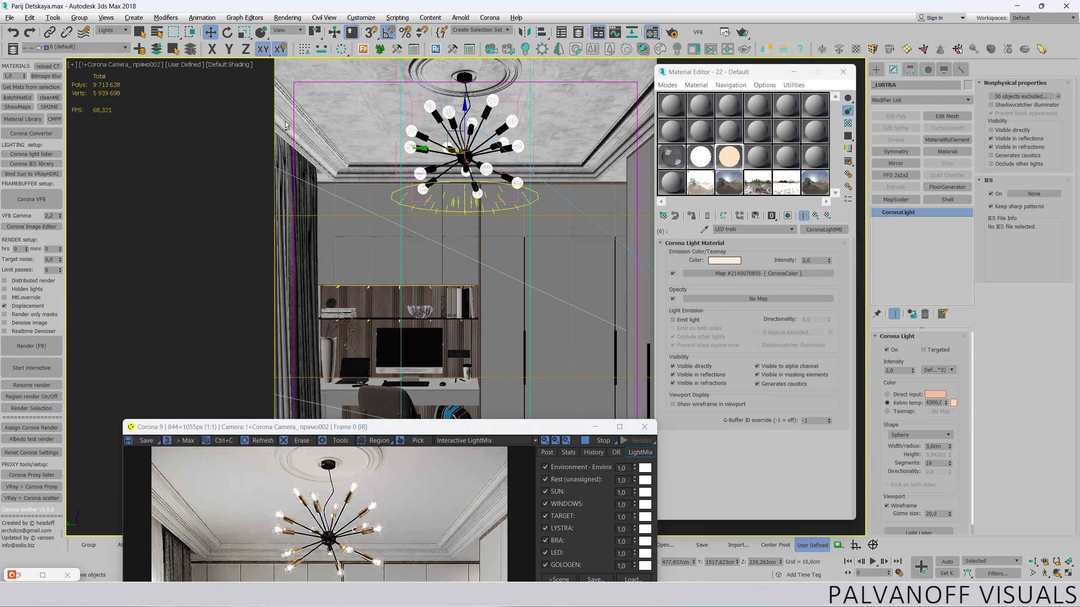
# - Set the sun directional light multiplier to 3.0
pyautogui.press('t')
pyautogui.scroll(3, 310, 188)
pyautogui.click(310, 111)
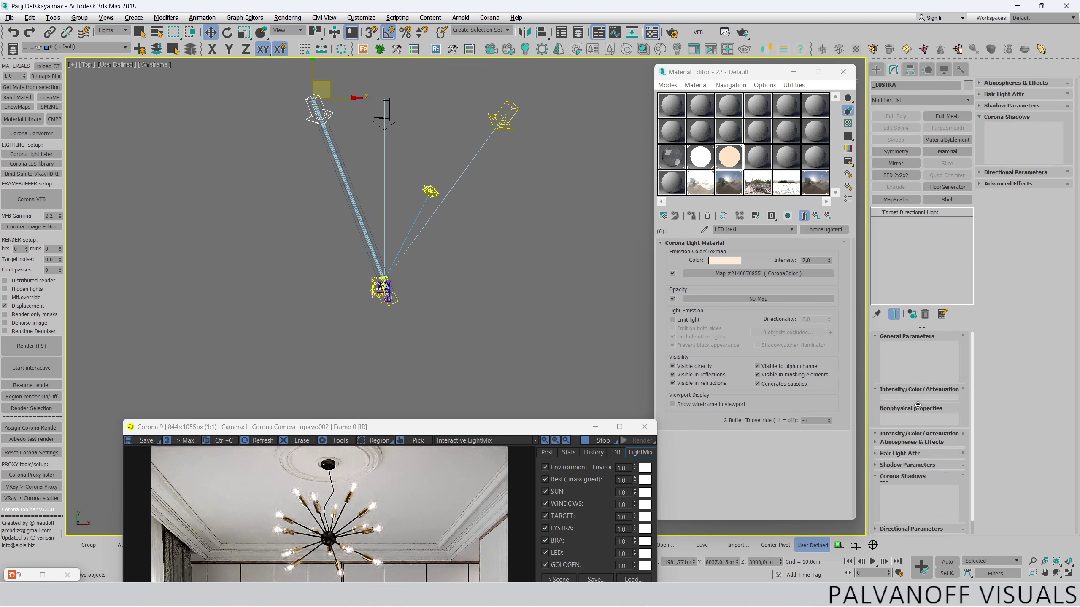
pyautogui.doubleClick(918, 446)
pyautogui.write('3')
pyautogui.press('Return')
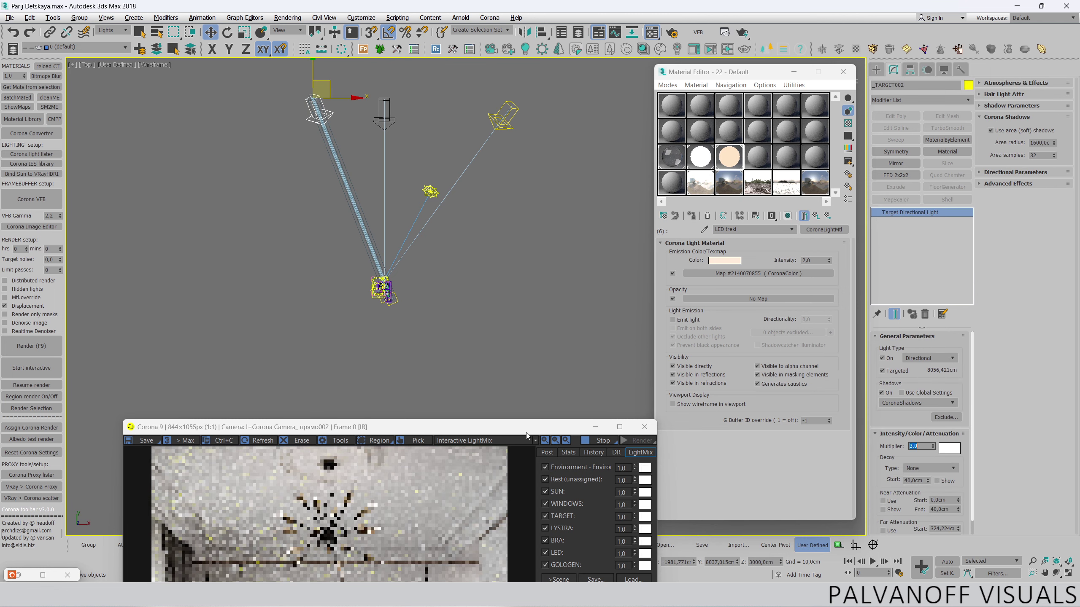
pyautogui.moveTo(332, 427); pyautogui.dragTo(304, 62)
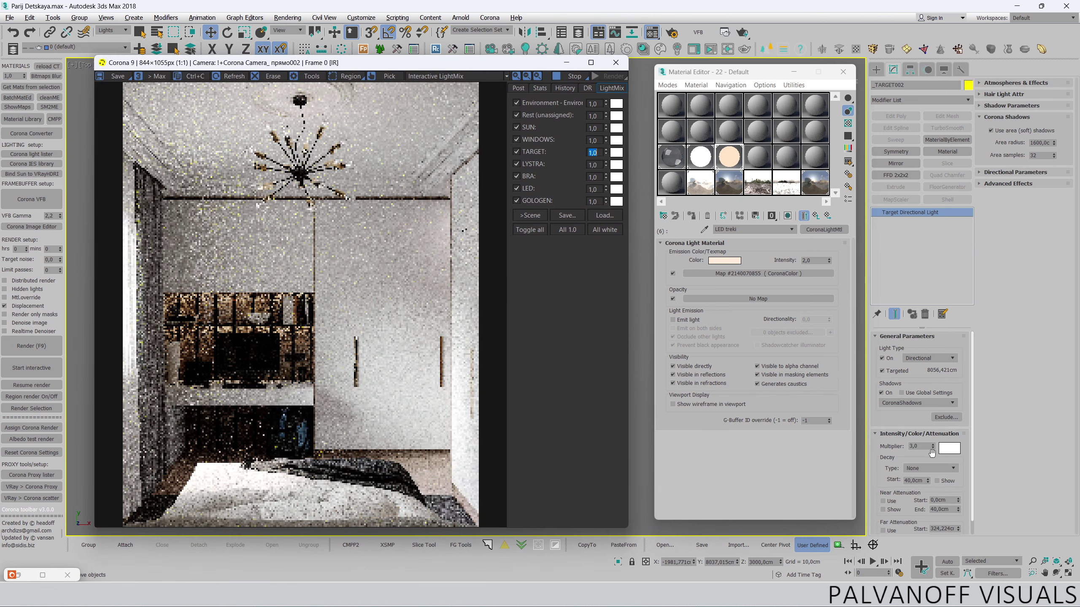
# - Set the sun's shadow area radius to 1600 cm, check the LightMix list, and open Render Setup
pyautogui.doubleClick(1040, 143)
pyautogui.write('160')
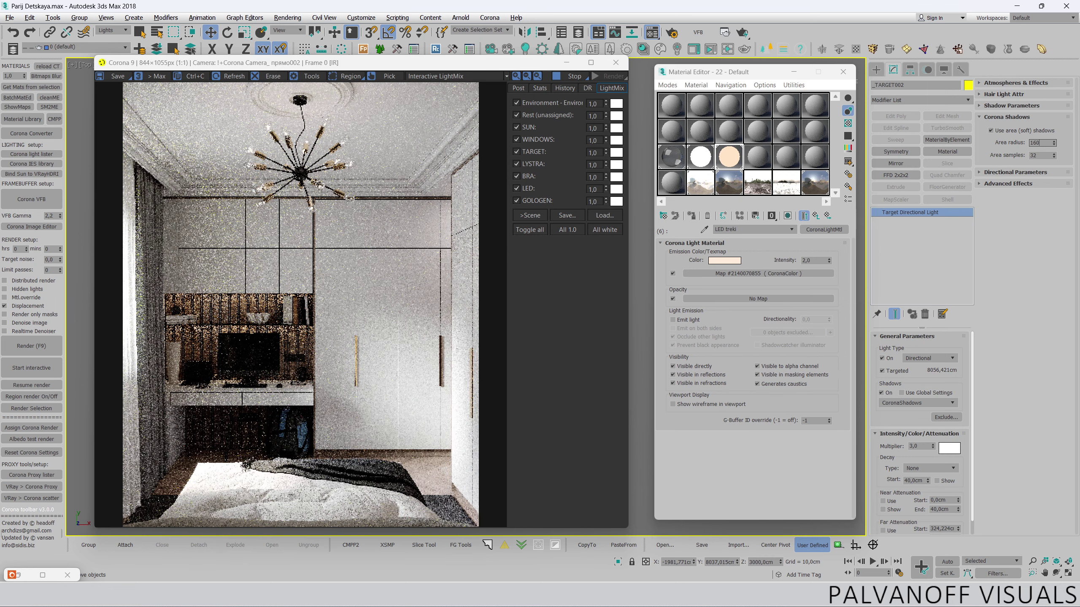
pyautogui.press('Return')
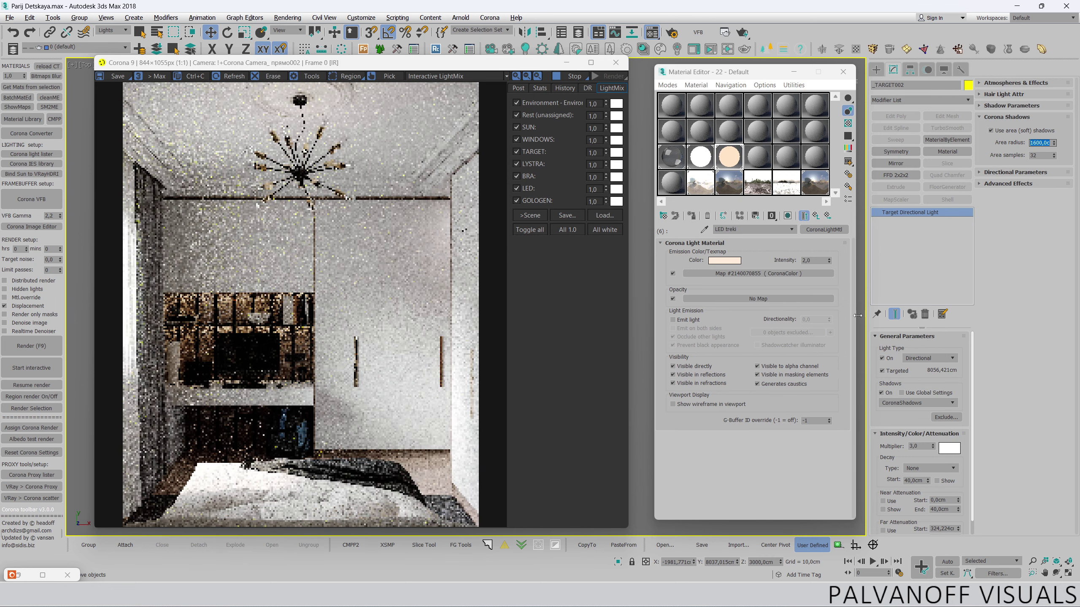
pyautogui.click(468, 75)
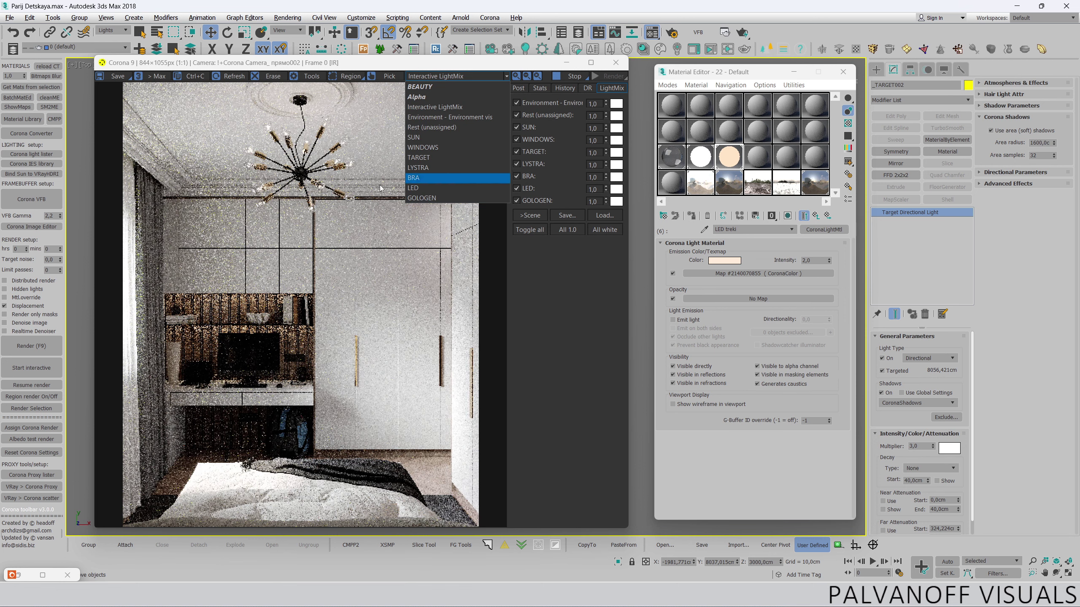
pyautogui.click(488, 75)
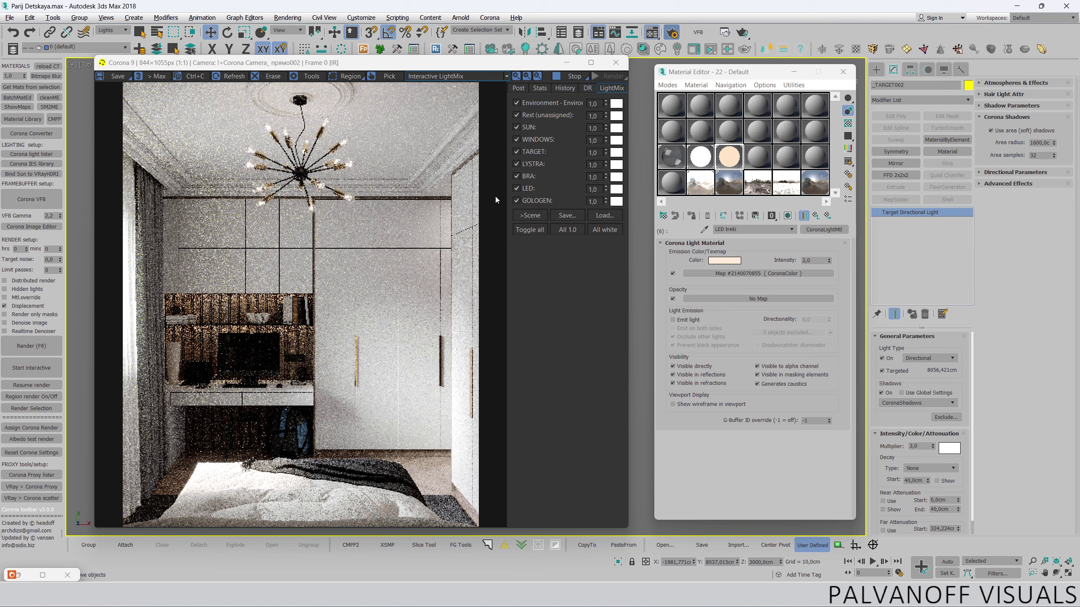
pyautogui.press('F10')
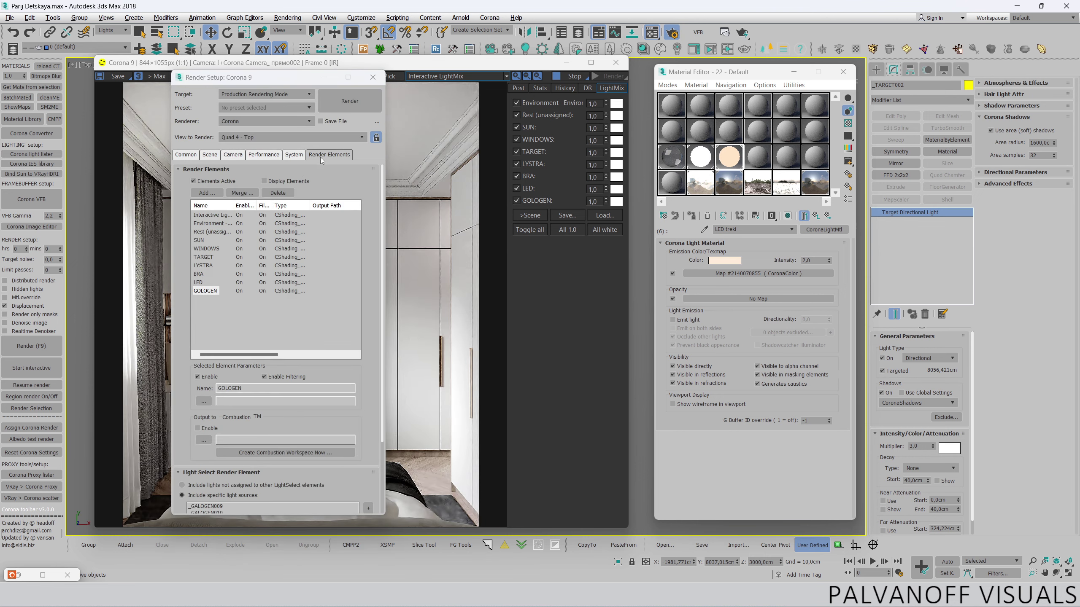
# - Add a CShading_Albedo render element, then check the LightMix channel list in the VFB
pyautogui.click(207, 194)
pyautogui.scroll(-5, 225, 306)
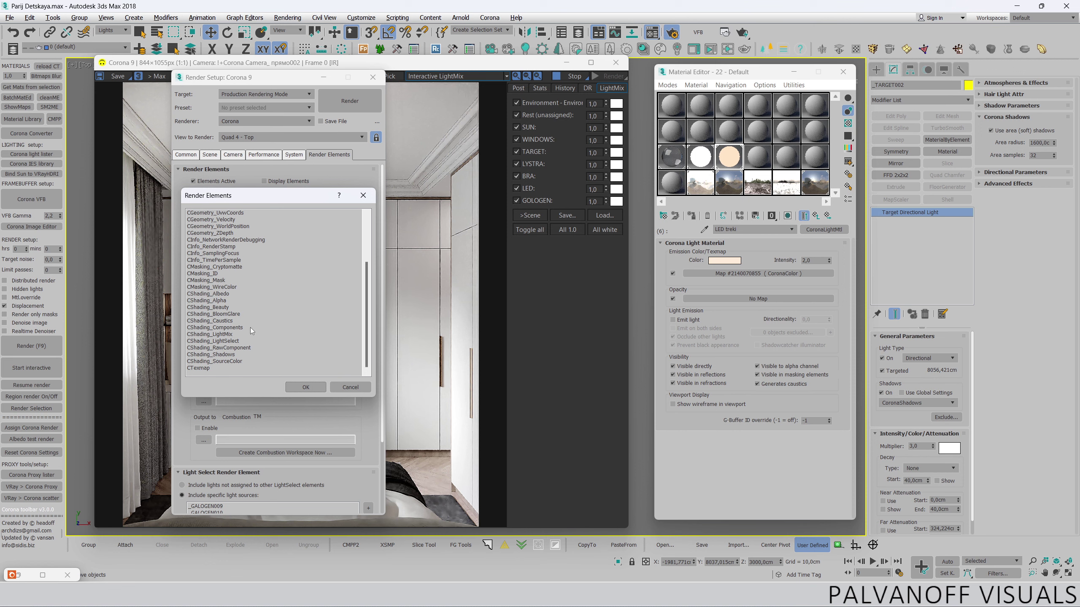
pyautogui.doubleClick(225, 294)
pyautogui.click(205, 299)
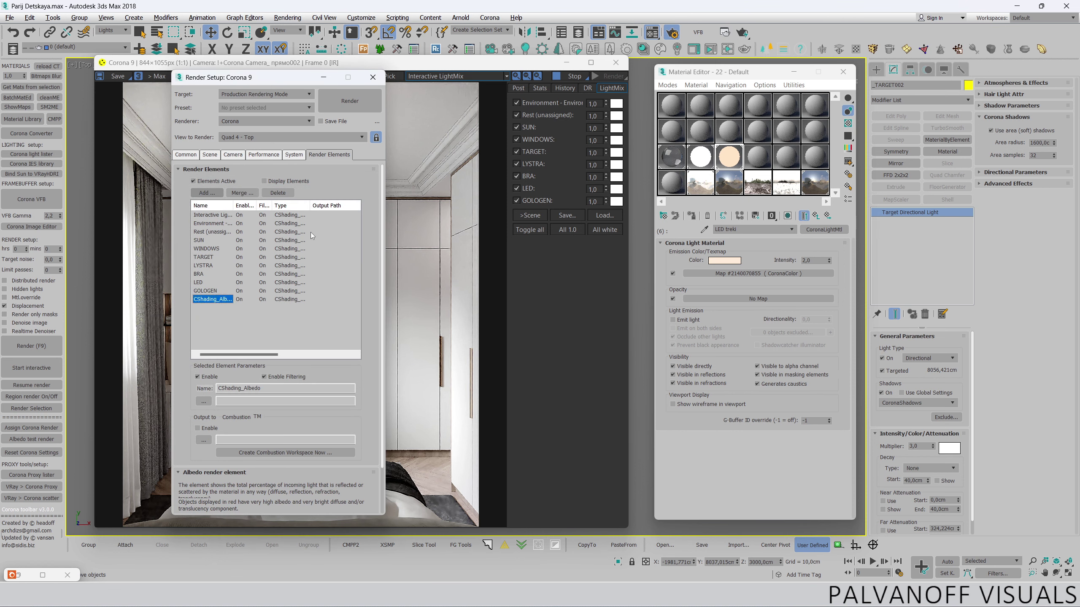
pyautogui.click(434, 171)
pyautogui.click(457, 76)
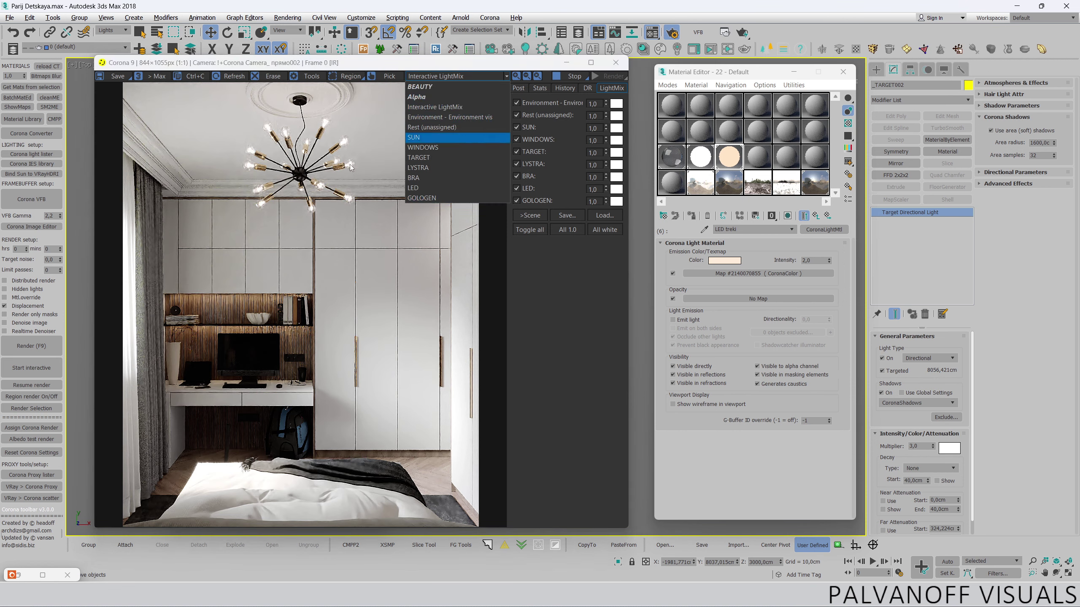
pyautogui.click(457, 75)
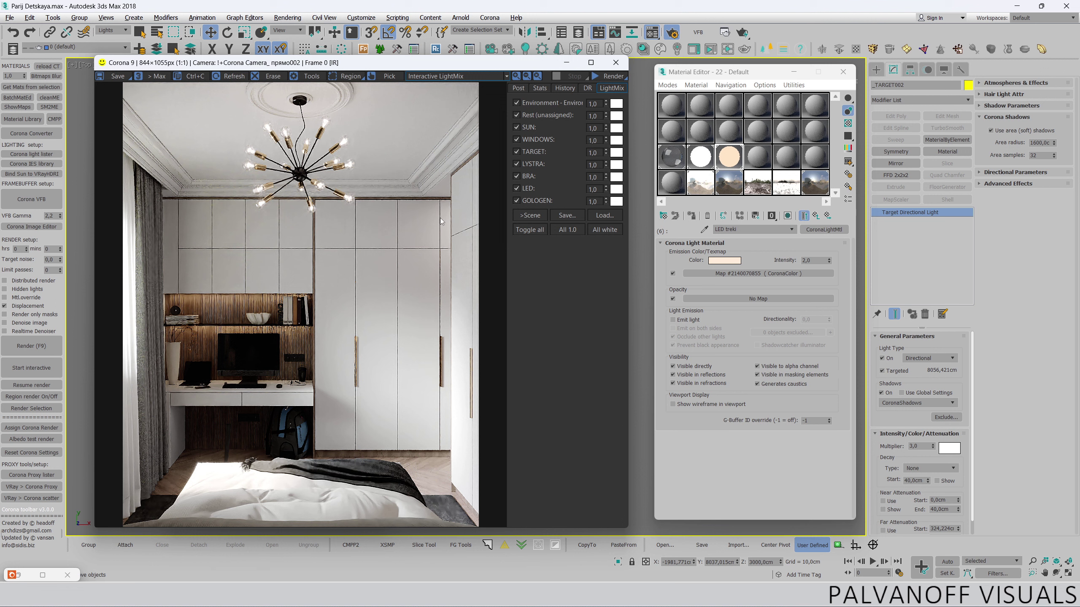
# - Restart the interactive Corona render from scratch with Start IR
pyautogui.click(612, 78)
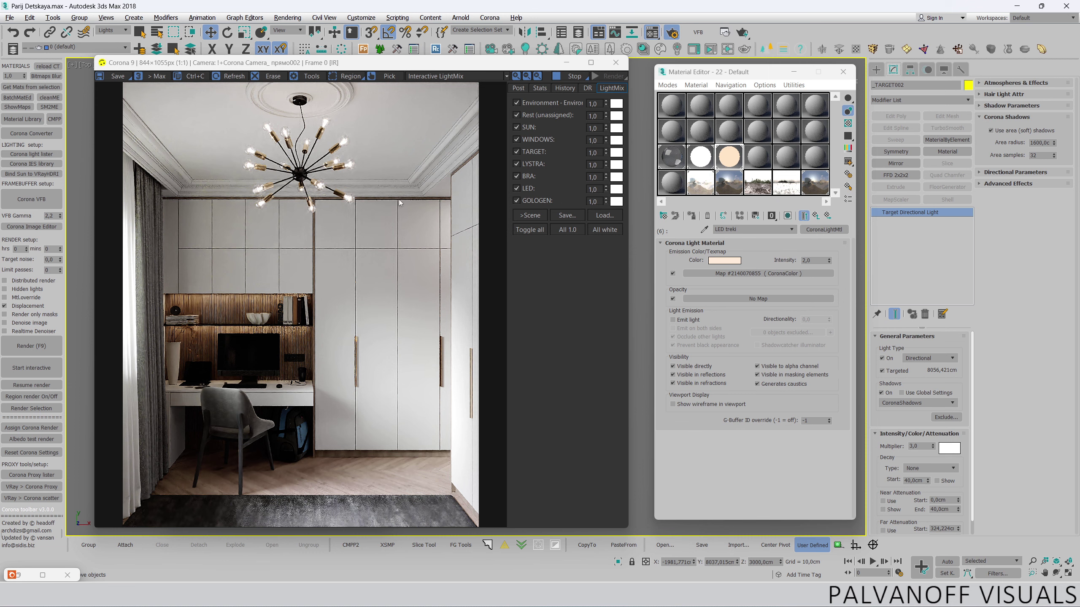
# - Switch the viewport to Corona Camera_прямо003, close Render Setup and bring the render window into view
pyautogui.press('F10')
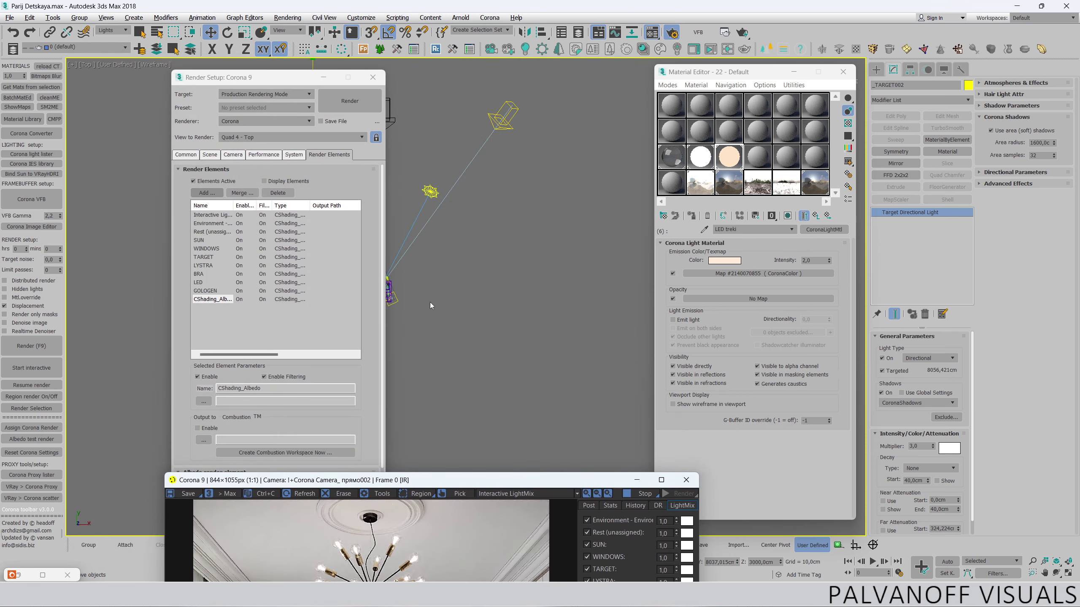
pyautogui.click(495, 244)
pyautogui.press('c')
pyautogui.press('c')
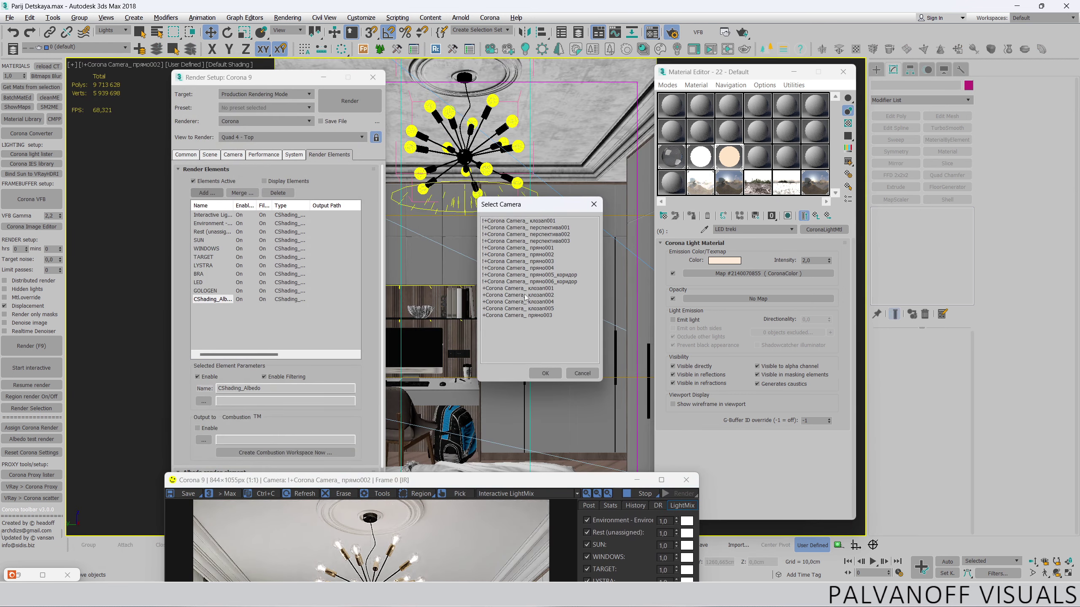
pyautogui.doubleClick(534, 267)
pyautogui.press('c')
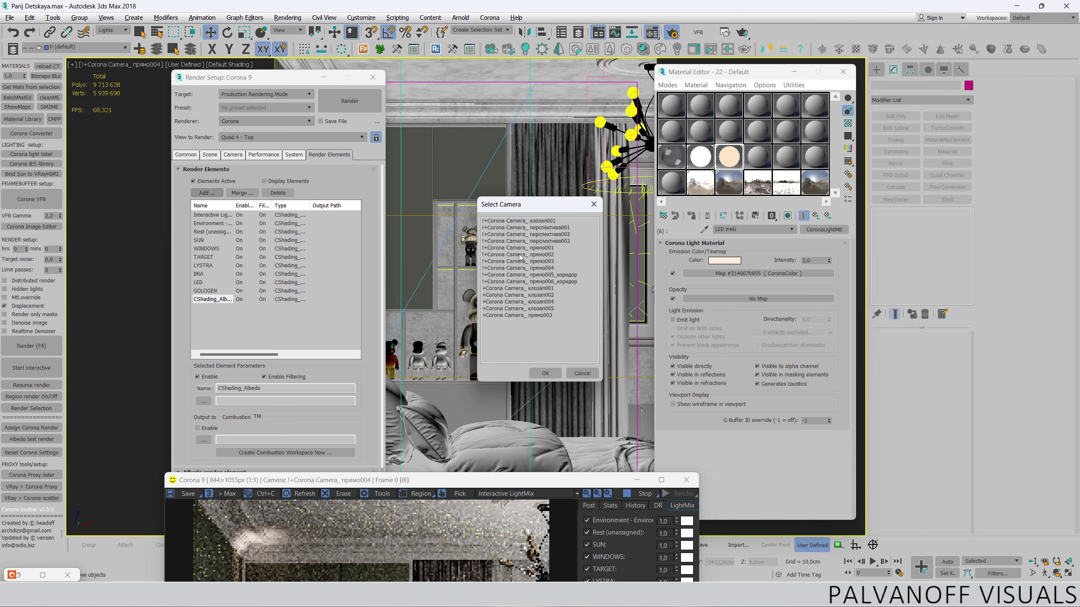
pyautogui.doubleClick(525, 260)
pyautogui.press('c')
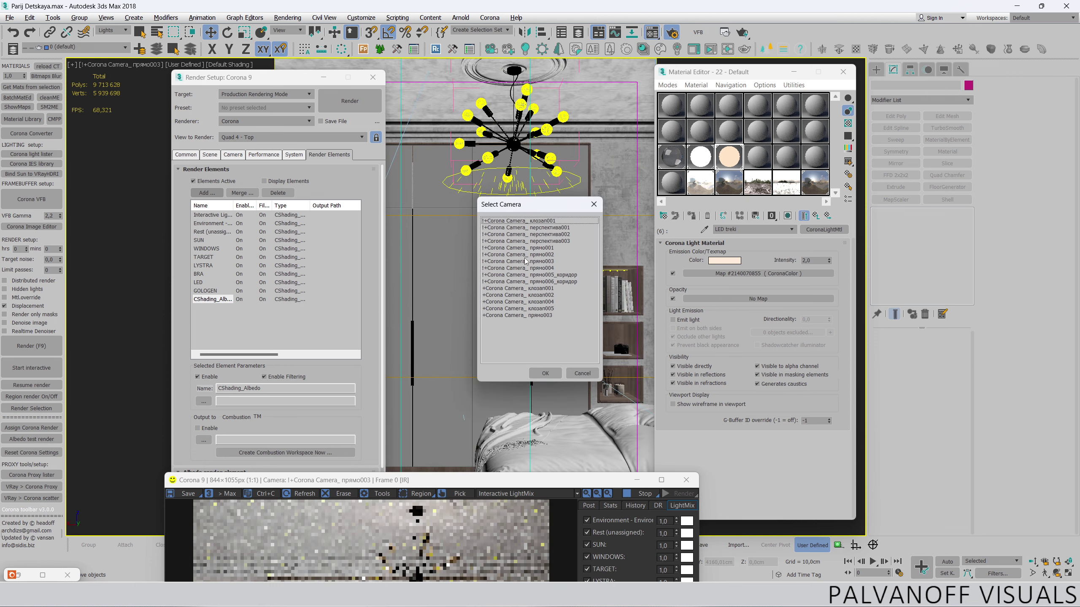
pyautogui.doubleClick(525, 259)
pyautogui.click(373, 78)
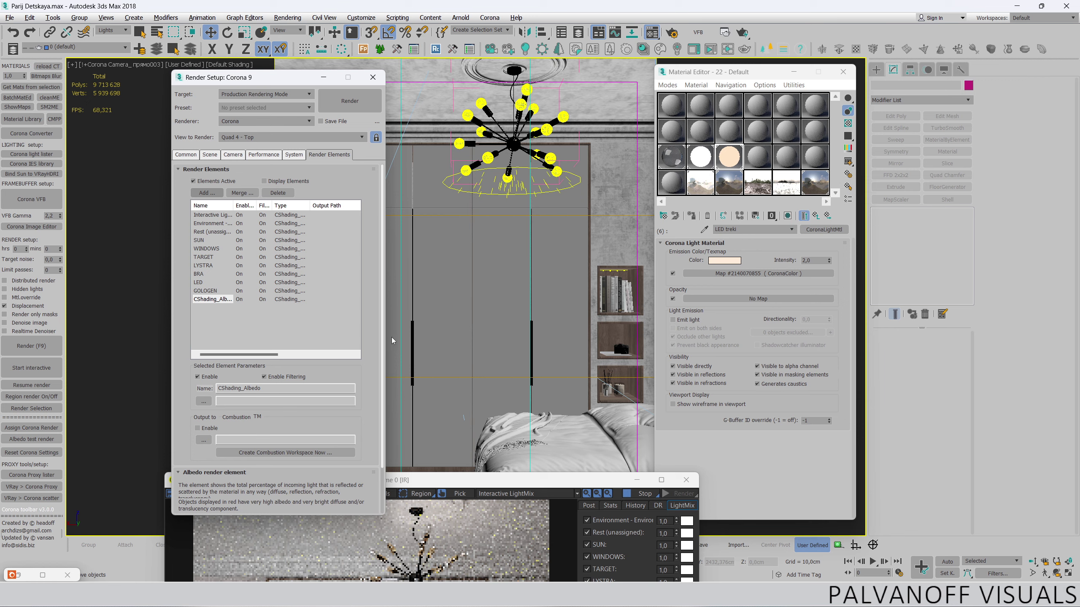
pyautogui.moveTo(379, 479)
pyautogui.mouseDown()
pyautogui.moveTo(388, 174)
pyautogui.moveTo(380, 78)
pyautogui.mouseUp()
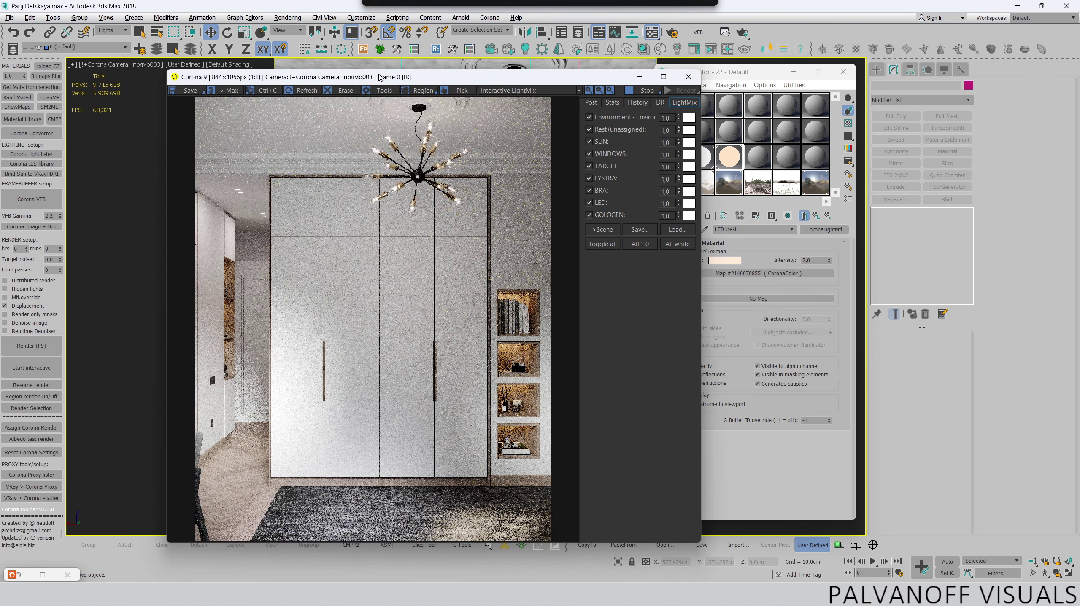
# - Select camera прямо003 and set its focal length to 45 mm
pyautogui.moveTo(380, 78)
pyautogui.mouseDown()
pyautogui.moveTo(340, 526)
pyautogui.moveTo(314, 92)
pyautogui.moveTo(252, 255)
pyautogui.mouseUp()
pyautogui.click(128, 64)
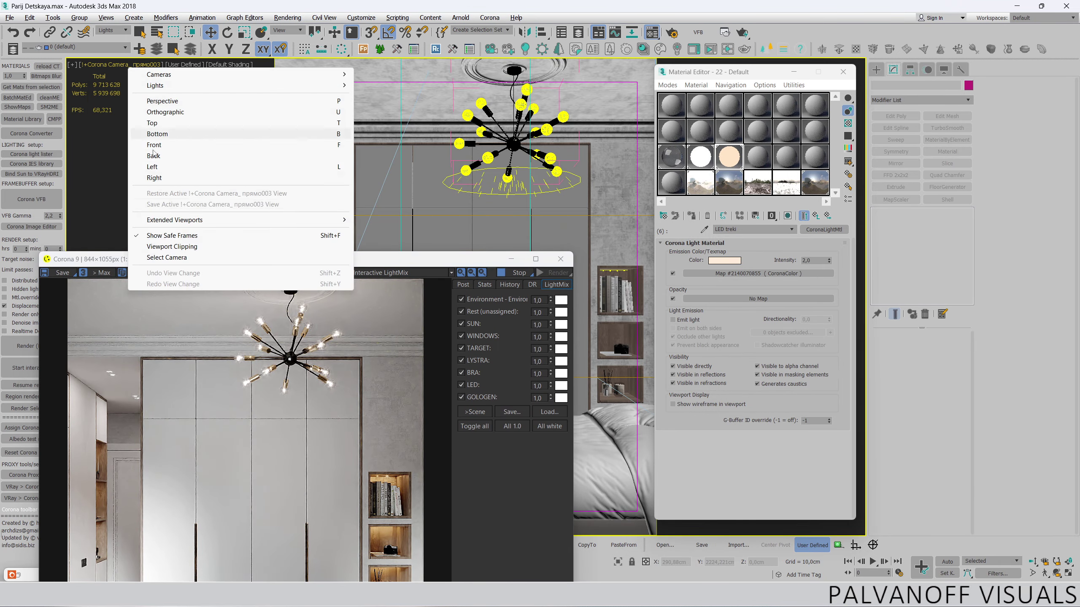
pyautogui.click(178, 257)
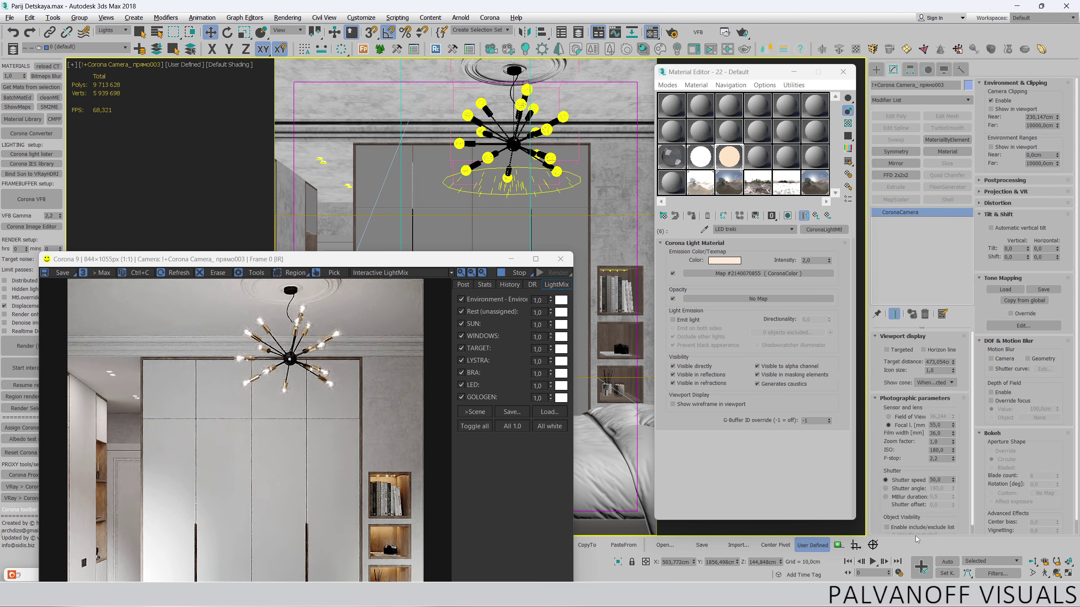
pyautogui.write('45')
pyautogui.press('Return')
# - Dolly the camera back behind the foreground curtains
pyautogui.moveTo(459, 264); pyautogui.dragTo(476, 575)
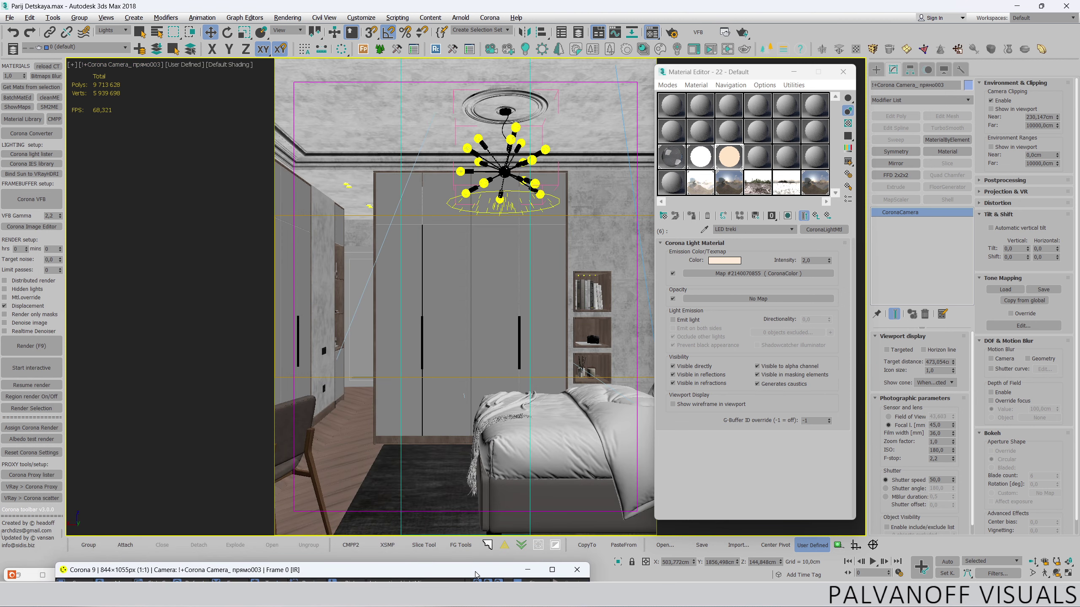
pyautogui.click(1033, 562)
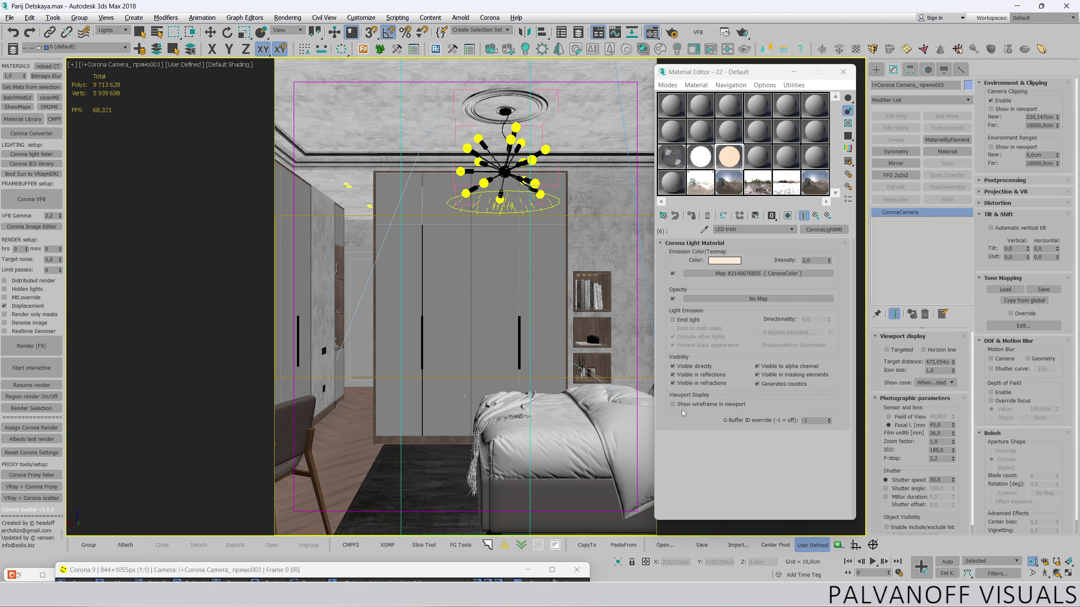
pyautogui.moveTo(516, 354); pyautogui.dragTo(632, 367)
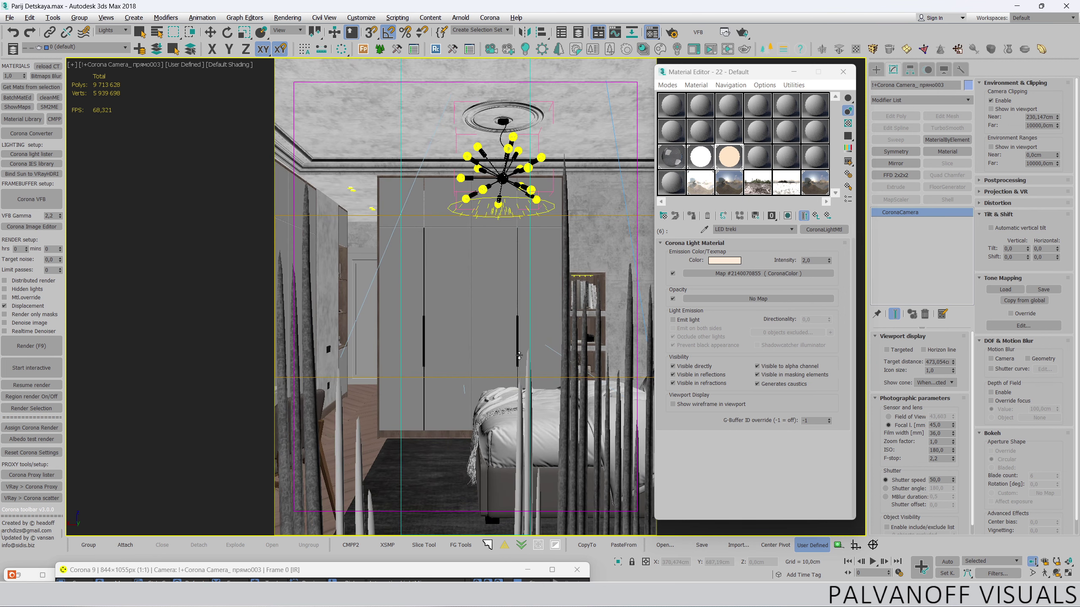
# - Set the camera's near clipping to 250 cm, briefly comparing it with 230 cm
pyautogui.click(996, 341)
pyautogui.doubleClick(1037, 116)
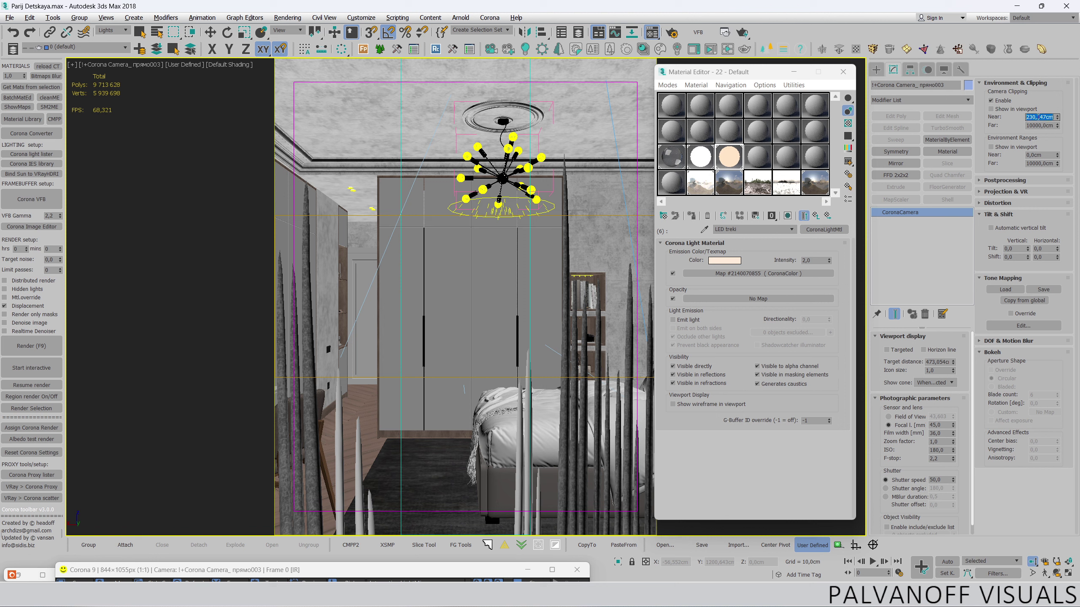
pyautogui.write('250')
pyautogui.press('Return')
pyautogui.write('230')
pyautogui.press('Return')
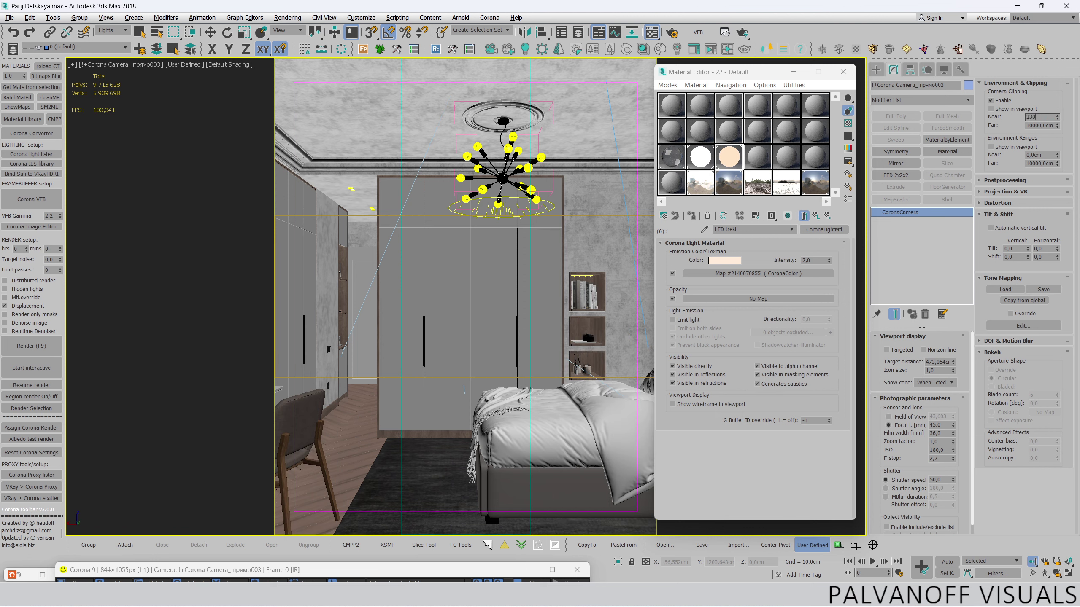
pyautogui.write('250')
pyautogui.press('Return')
pyautogui.moveTo(439, 570); pyautogui.dragTo(455, 83)
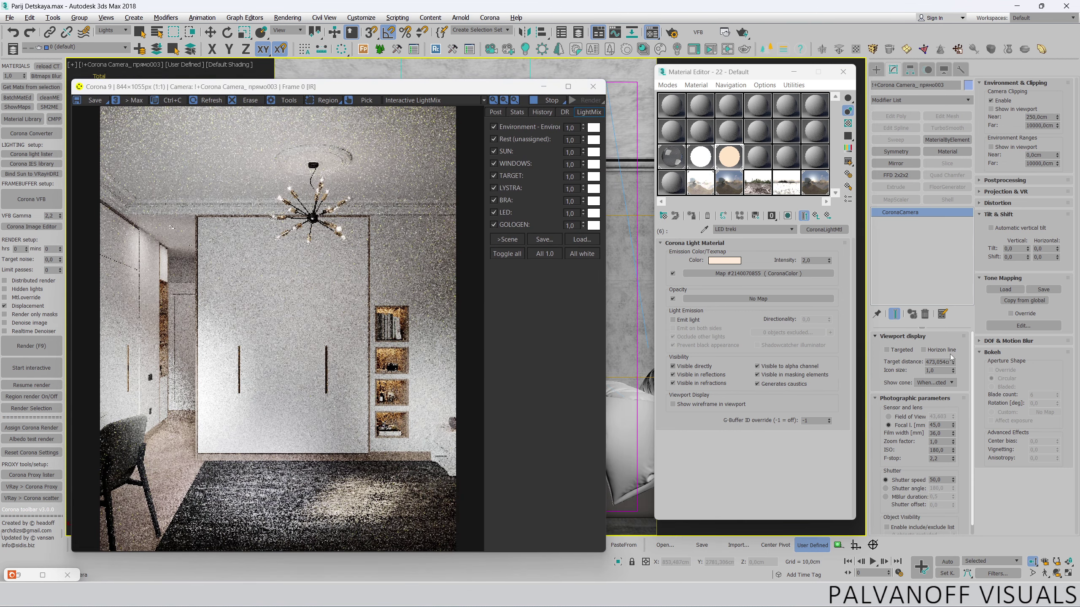
pyautogui.scroll(-1, 886, 459)
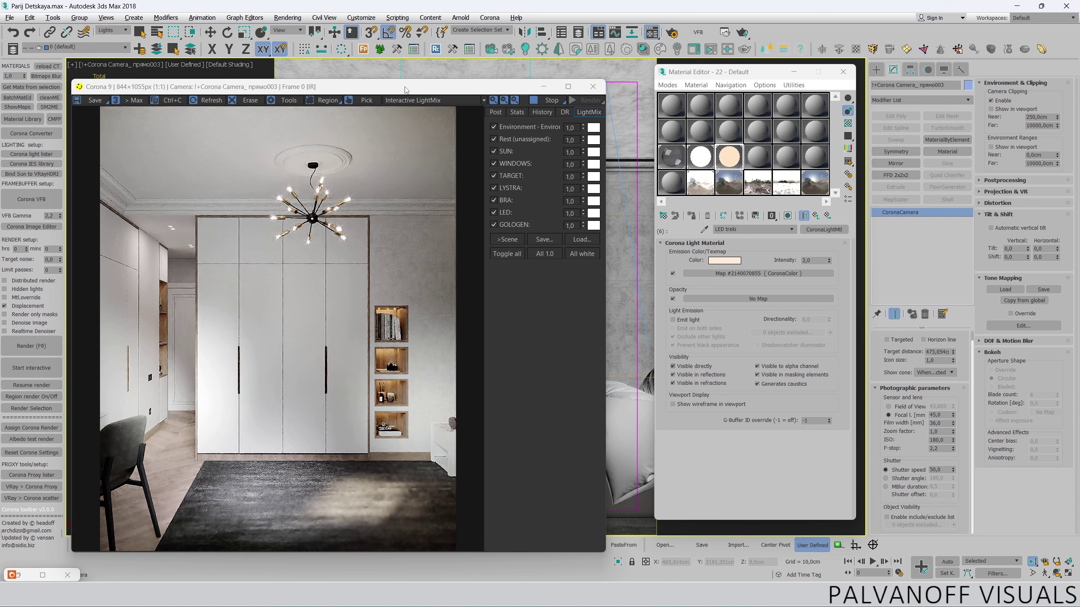
pyautogui.moveTo(407, 90); pyautogui.dragTo(399, 524)
pyautogui.rightClick(469, 323)
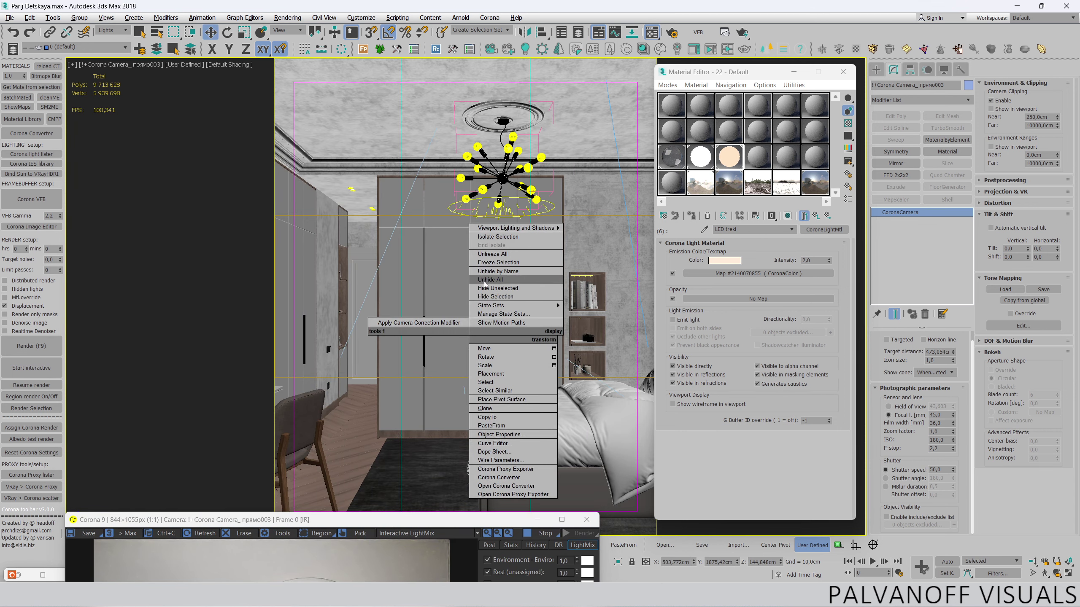
pyautogui.click(510, 282)
pyautogui.click(591, 326)
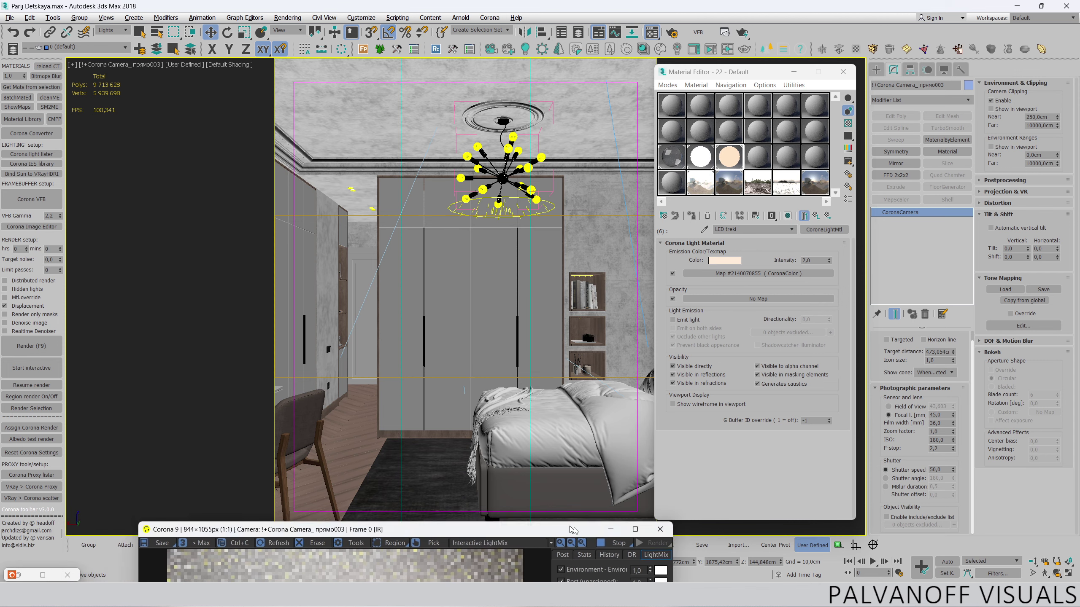
pyautogui.moveTo(489, 520)
pyautogui.mouseDown()
pyautogui.moveTo(467, 71)
pyautogui.moveTo(485, 269)
pyautogui.mouseUp()
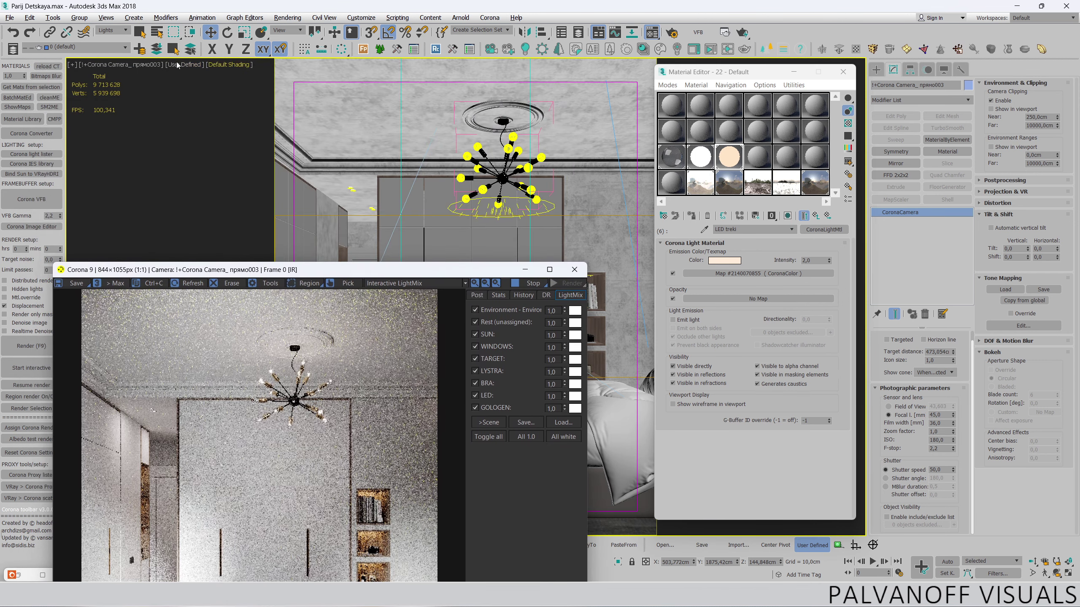
pyautogui.click(142, 65)
pyautogui.click(206, 258)
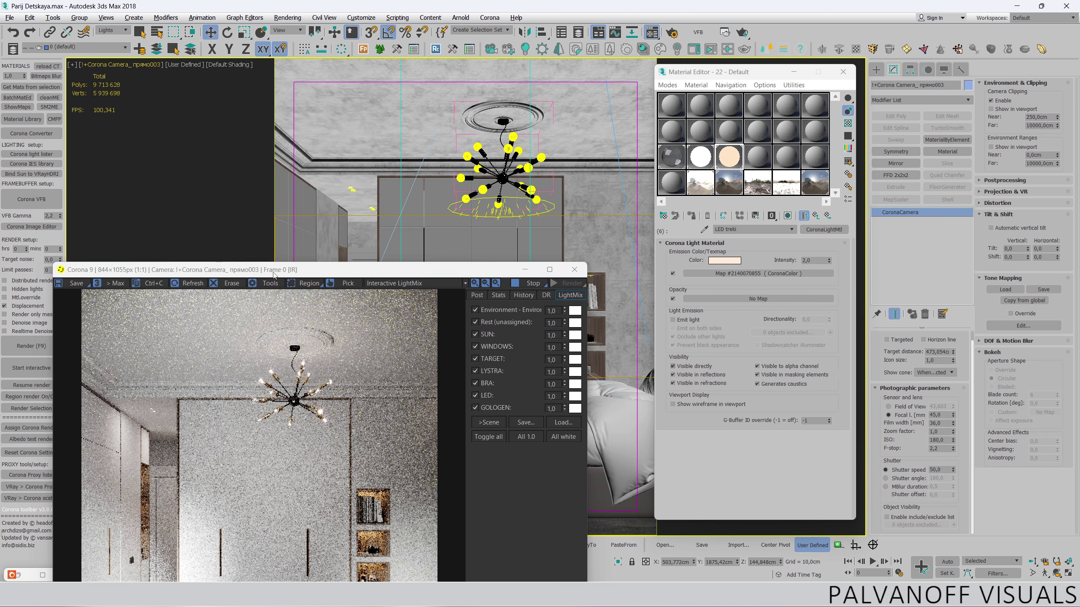
pyautogui.moveTo(292, 272)
pyautogui.mouseDown()
pyautogui.moveTo(309, 274)
pyautogui.moveTo(340, 69)
pyautogui.mouseUp()
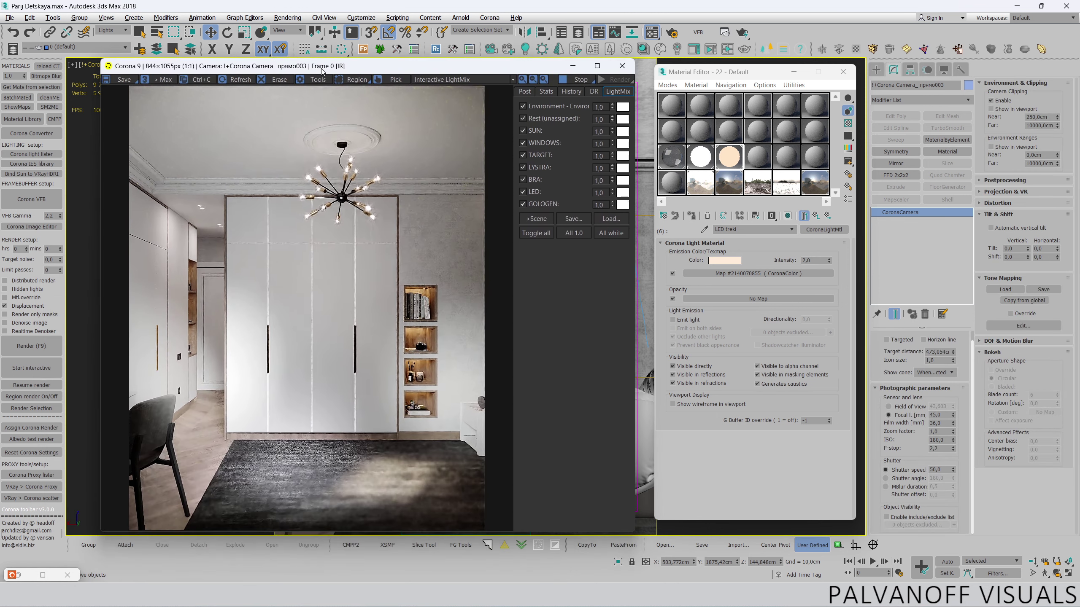
# - Check Enable include/exclude list in прямо003's Object Visibility and let the render restart
pyautogui.click(898, 519)
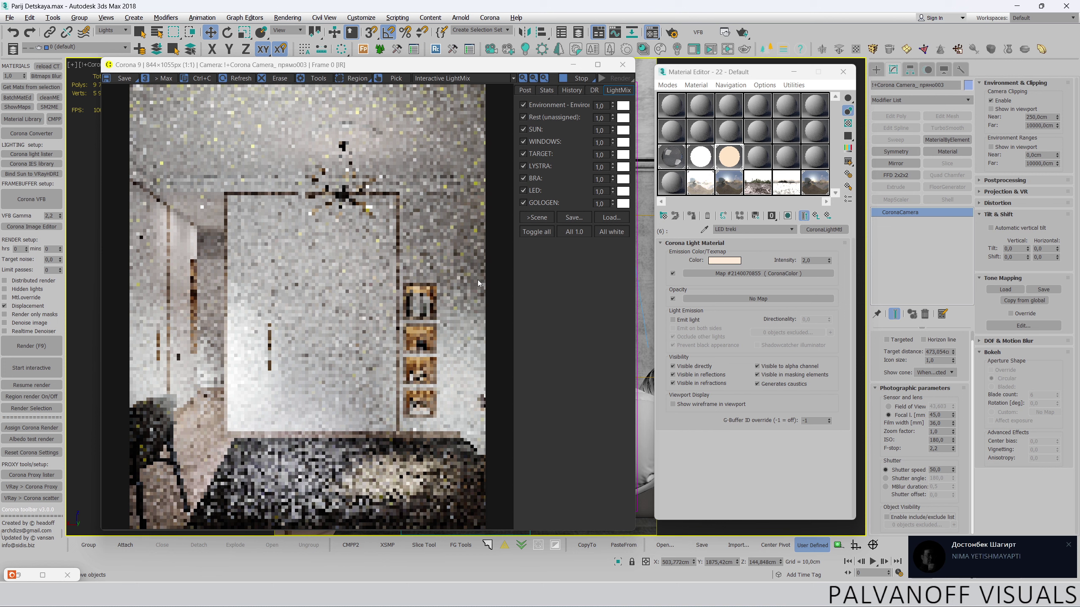
pyautogui.moveTo(360, 72); pyautogui.dragTo(348, 96)
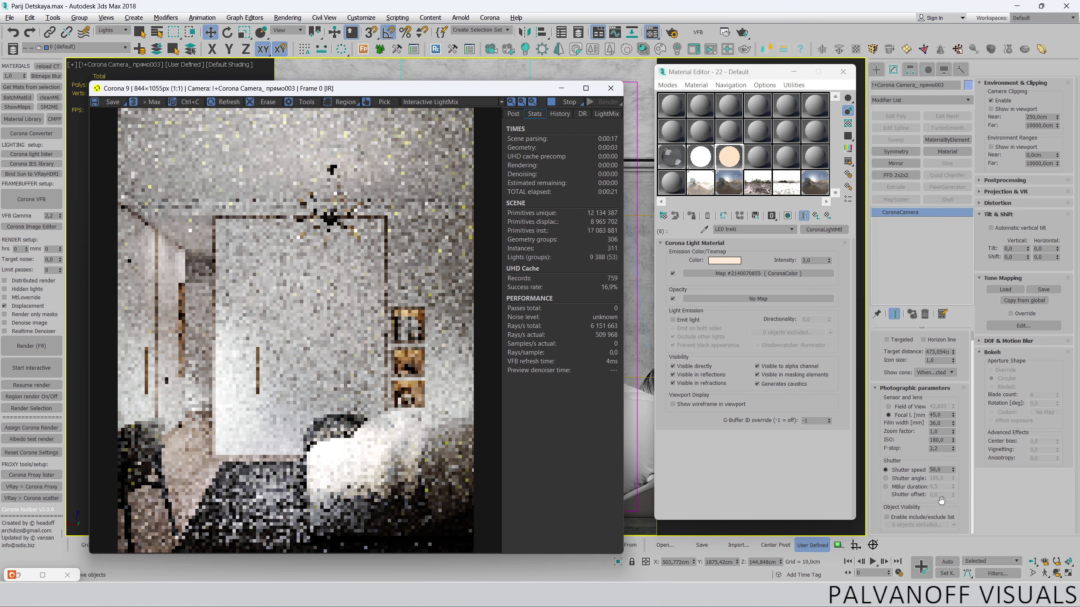
# - Silence the chat app's notifications and open the VFB LightMix controls
pyautogui.rightClick(830, 606)
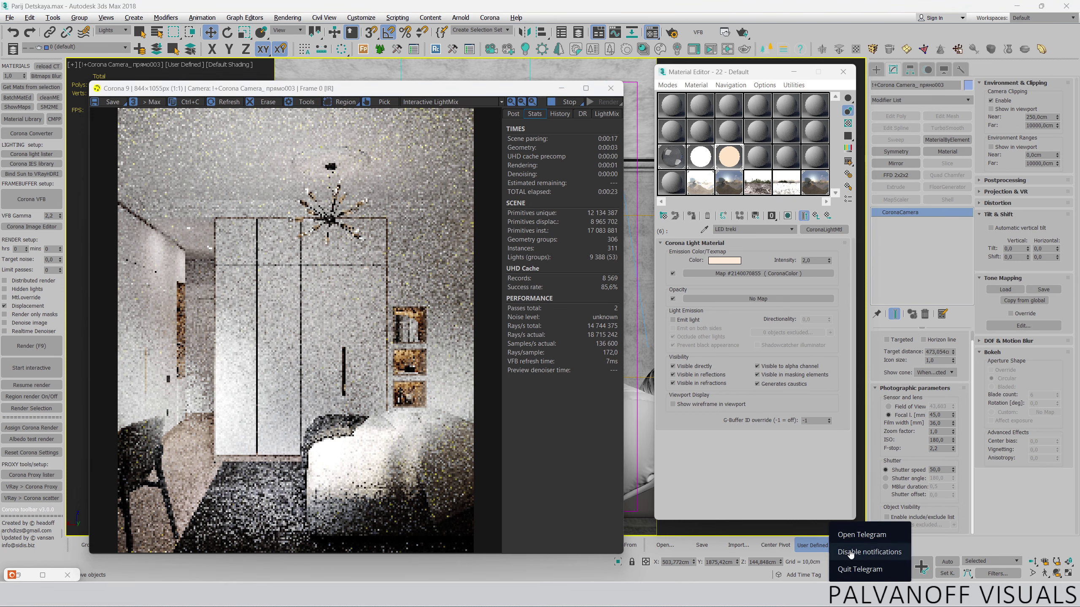
pyautogui.click(410, 301)
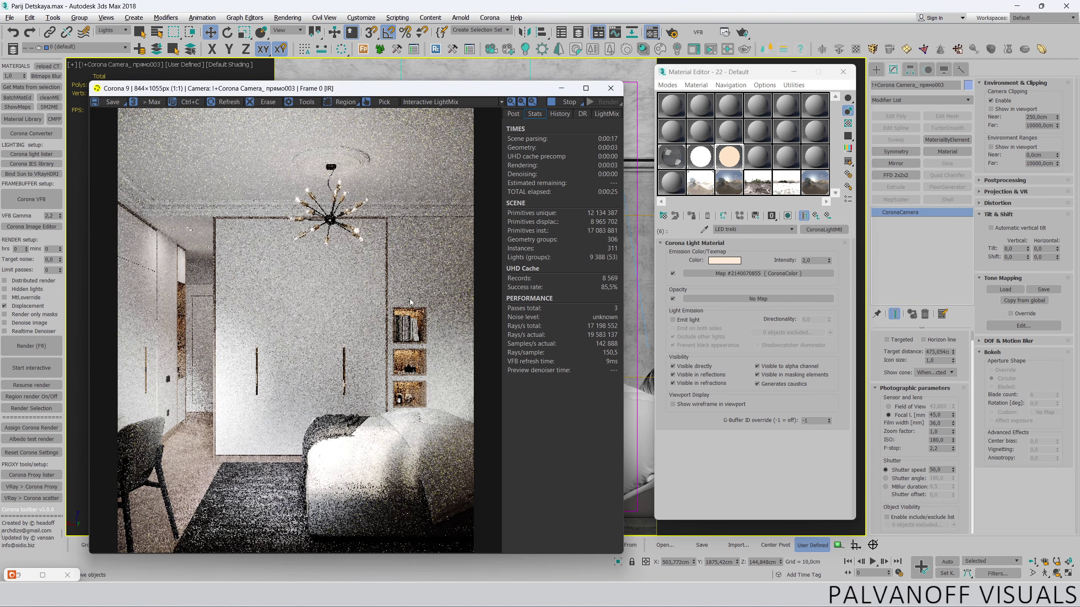
pyautogui.click(513, 114)
pyautogui.click(606, 113)
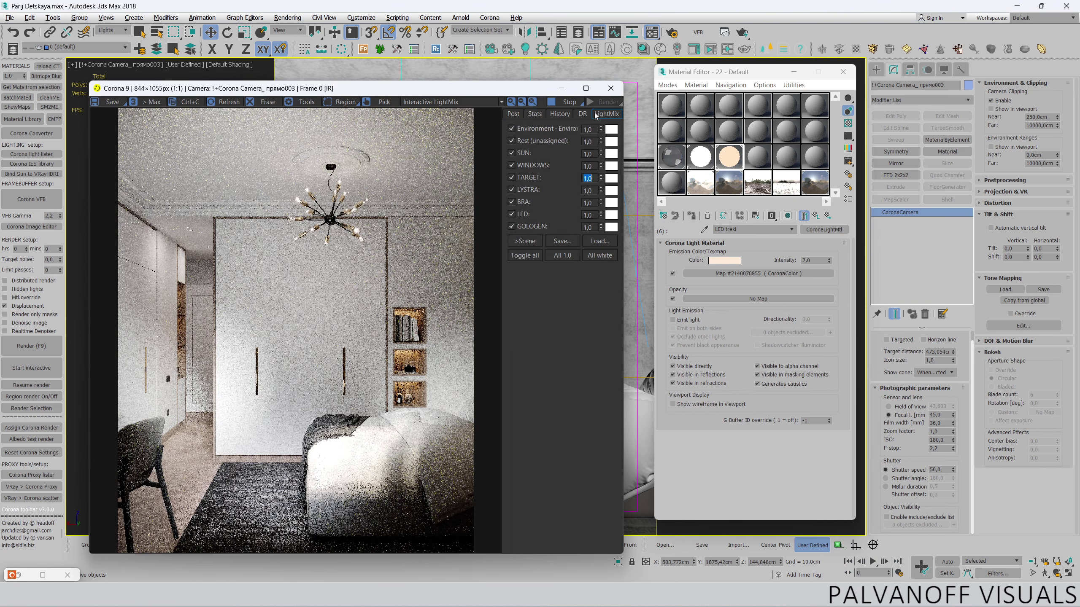
pyautogui.click(520, 153)
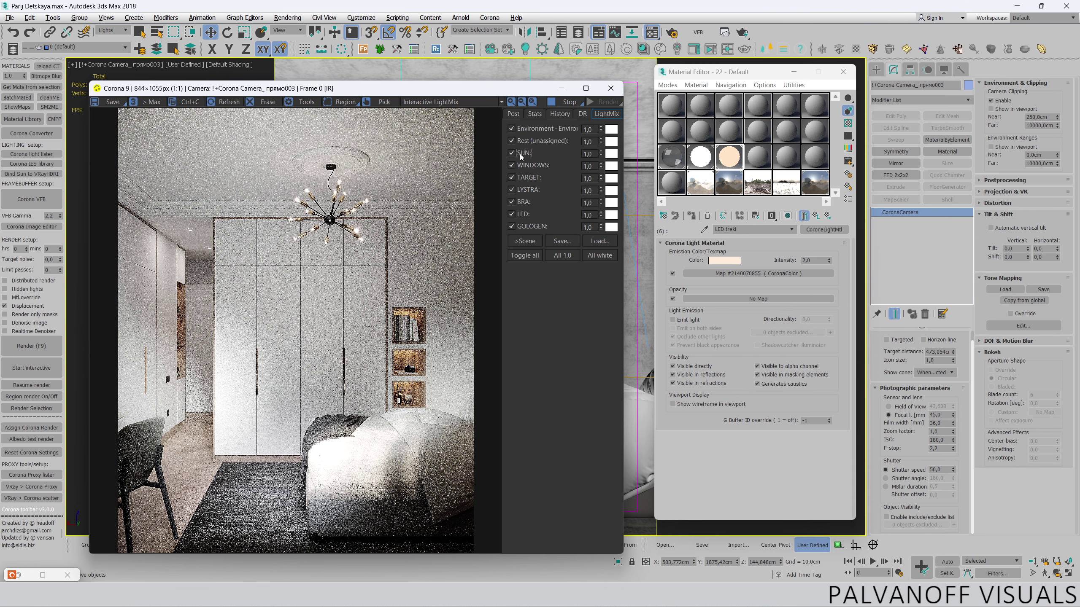
# - Switch the frame buffer channel from Interactive LightMix to CShading_Albedo
pyautogui.click(414, 102)
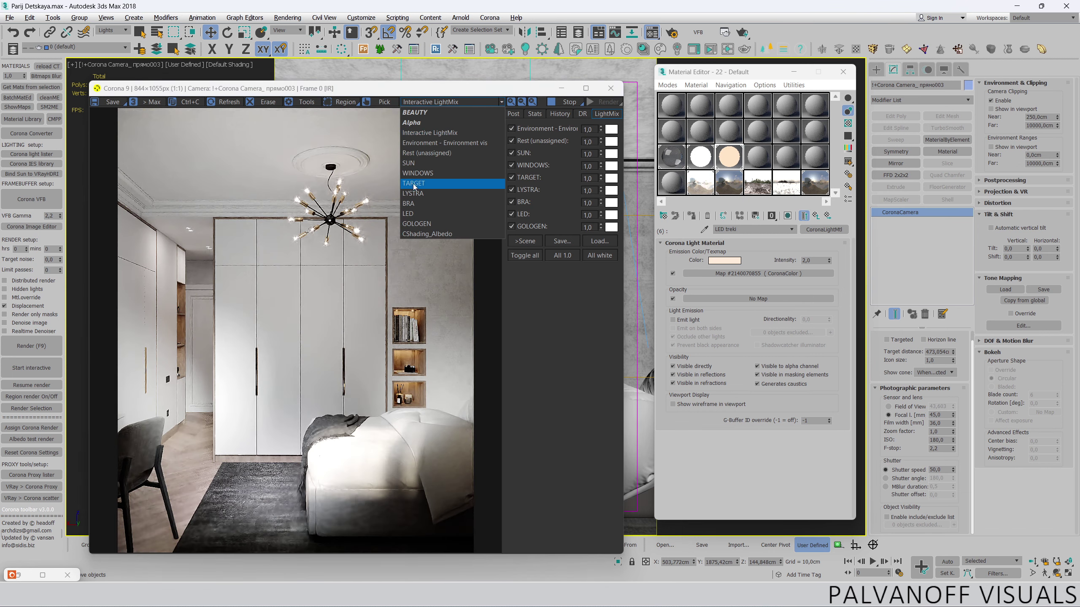
pyautogui.click(417, 235)
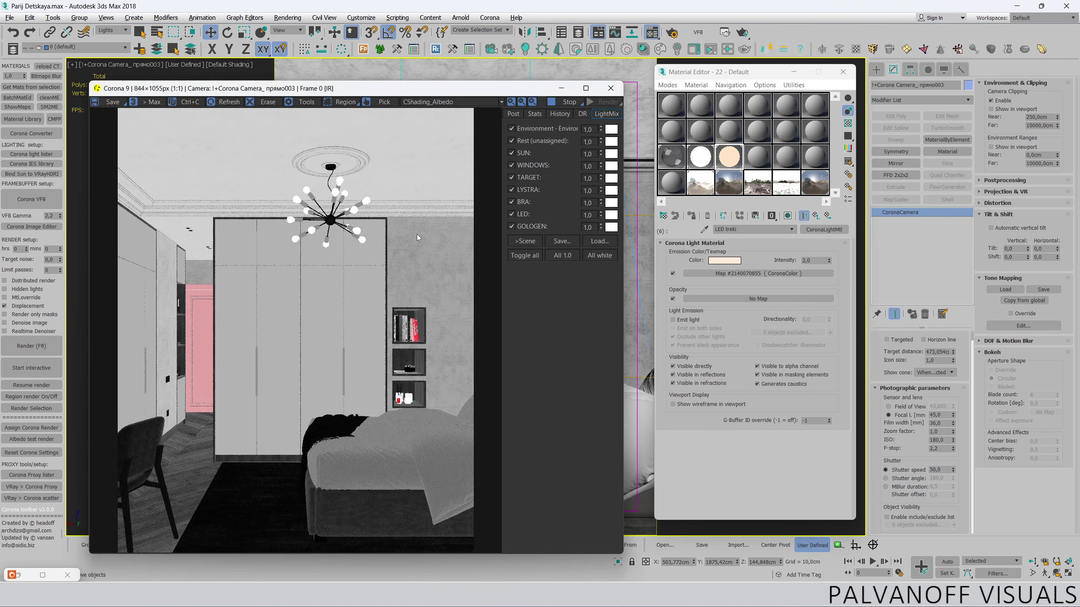
pyautogui.click(437, 107)
pyautogui.click(352, 150)
pyautogui.moveTo(298, 88); pyautogui.dragTo(306, 435)
# - Set the selection filter to All and open the Garofoli Door Mat's MDF whitea sub-material
pyautogui.click(759, 168)
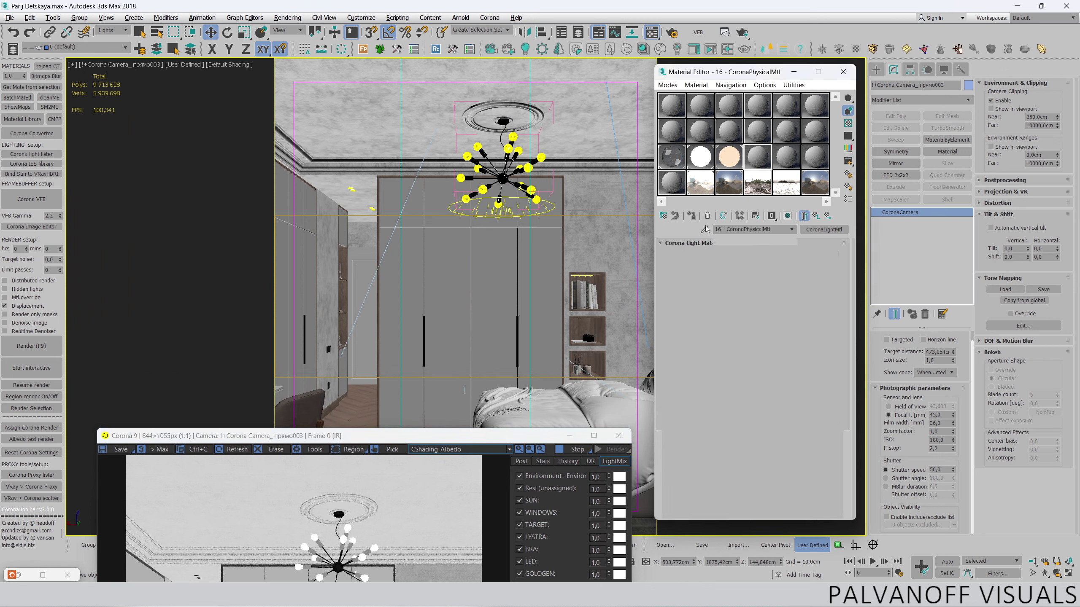
pyautogui.click(113, 32)
pyautogui.click(115, 47)
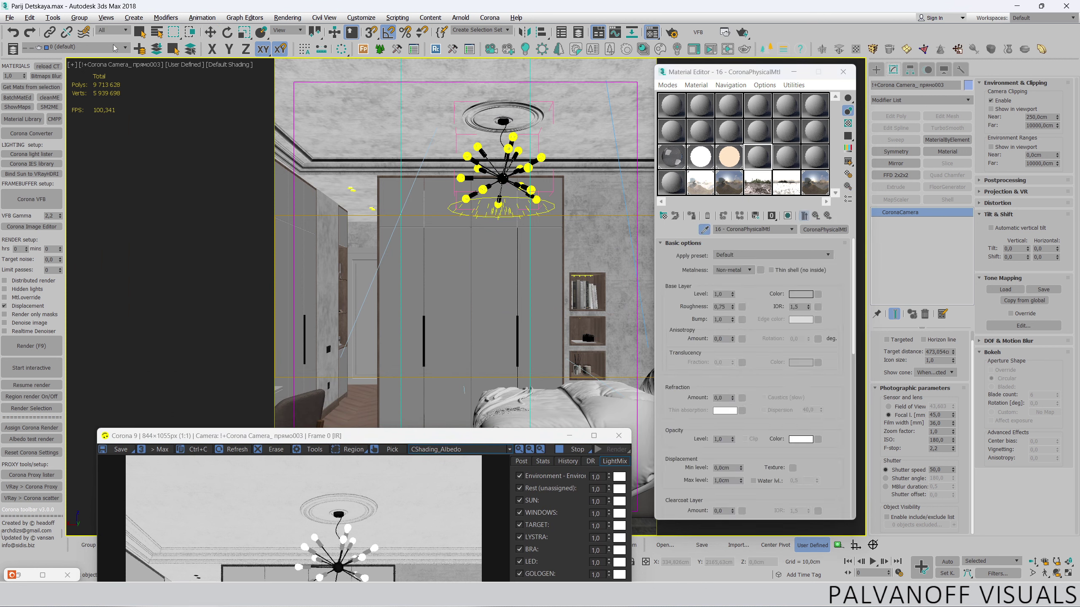
pyautogui.click(371, 289)
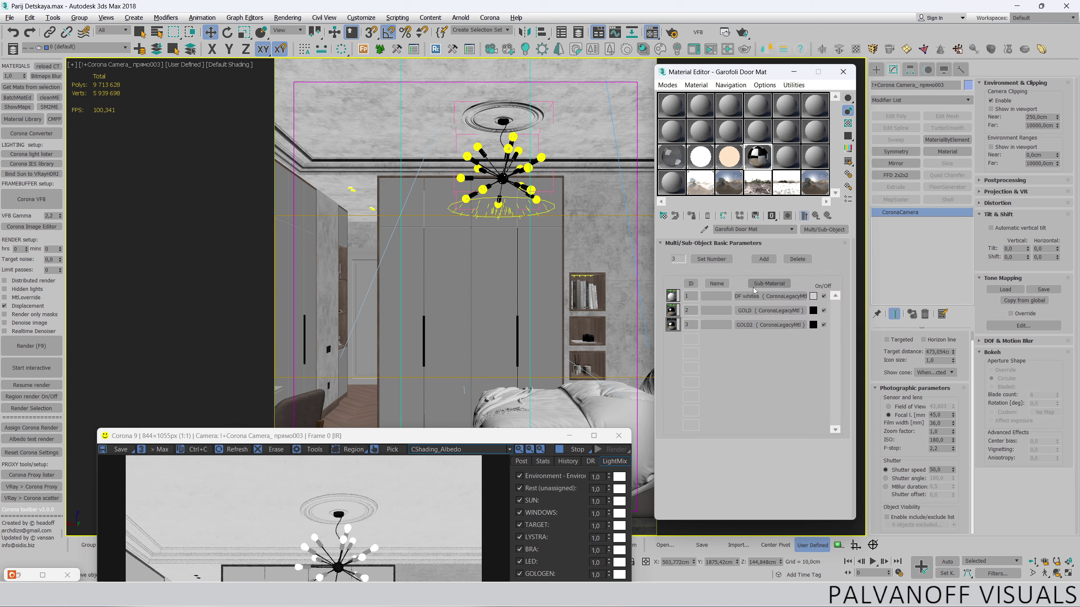
pyautogui.click(758, 298)
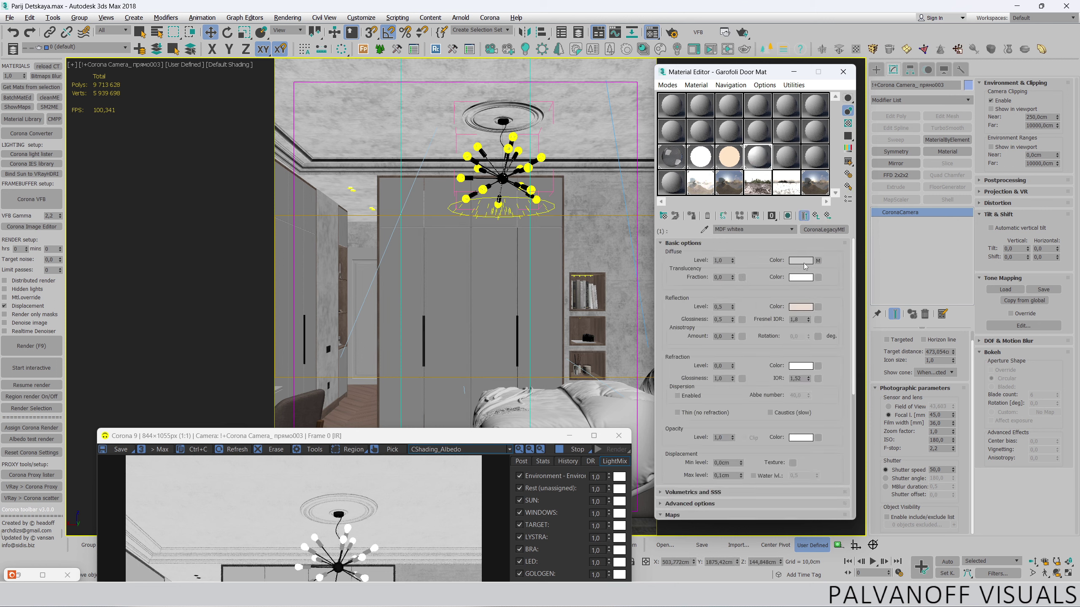
# - Lower the MDF whitea diffuse level to 0,89
pyautogui.moveTo(732, 261); pyautogui.dragTo(732, 268)
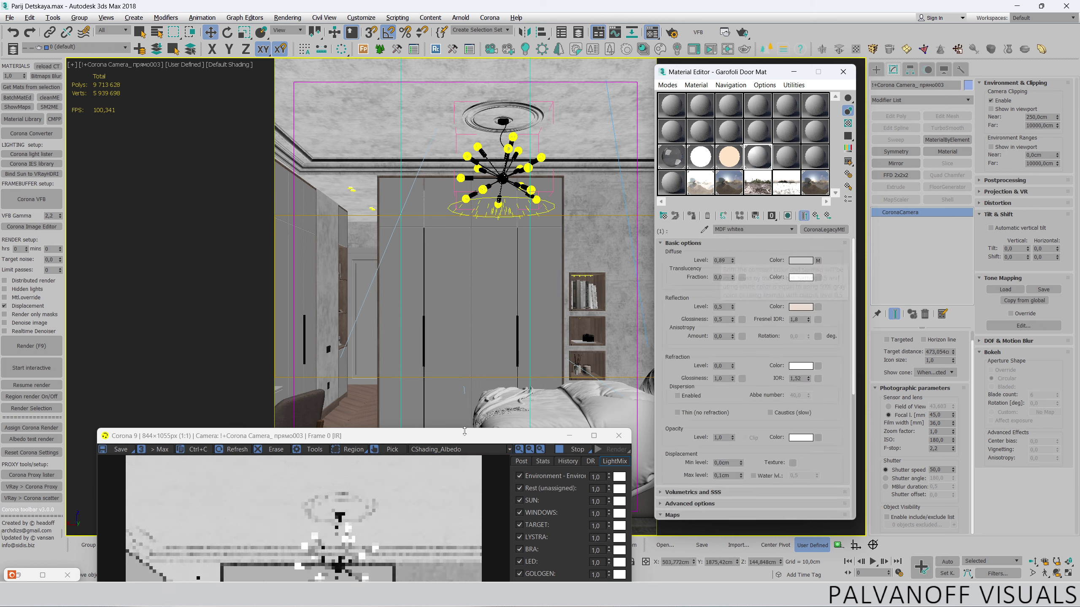
pyautogui.moveTo(465, 433); pyautogui.dragTo(463, 158)
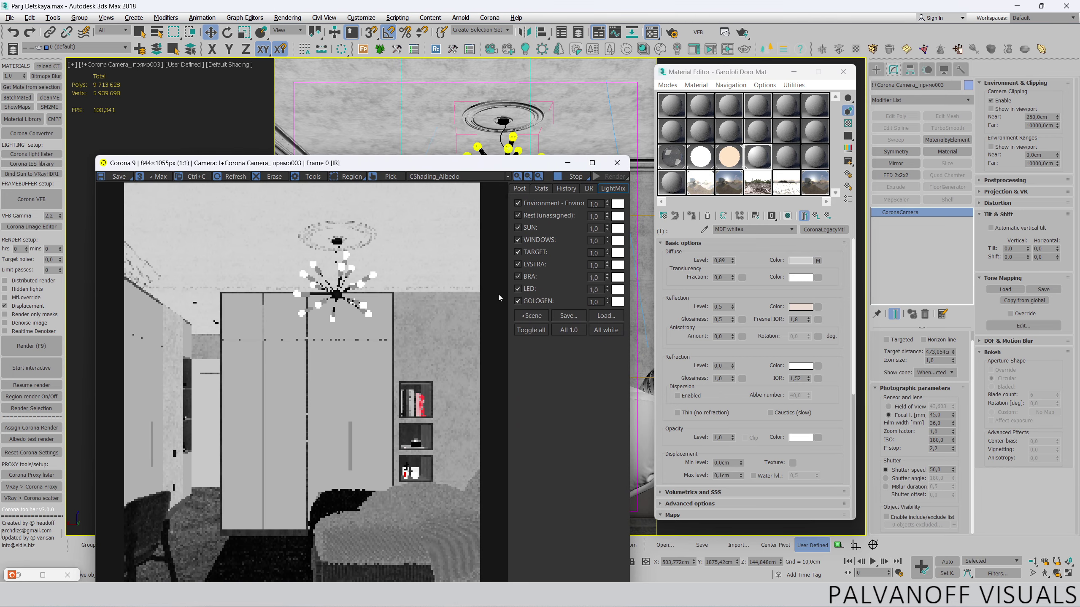
pyautogui.scroll(3, 418, 406)
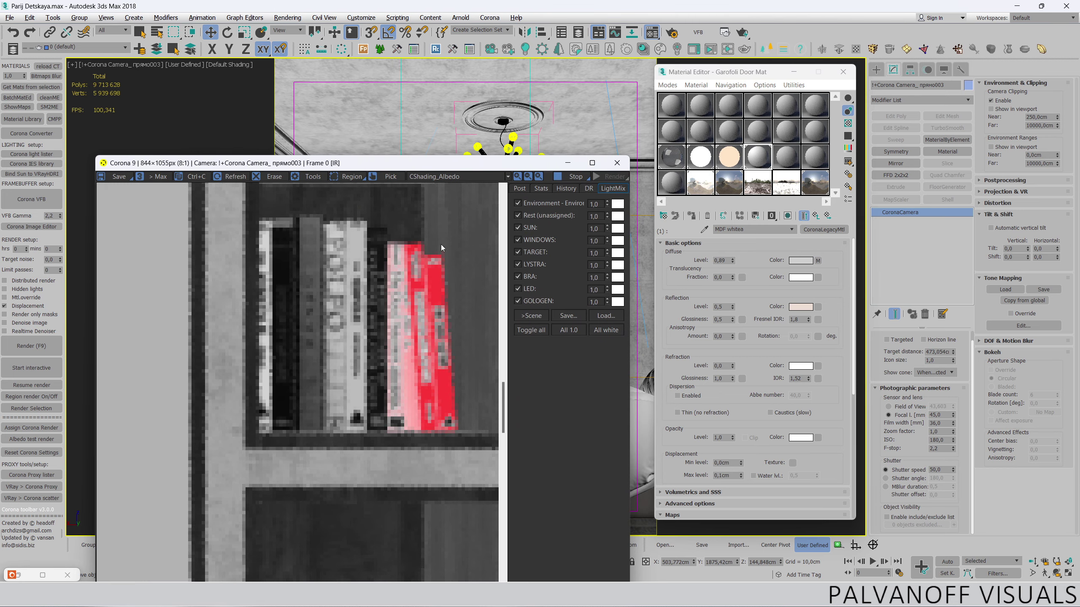
pyautogui.scroll(-3, 436, 319)
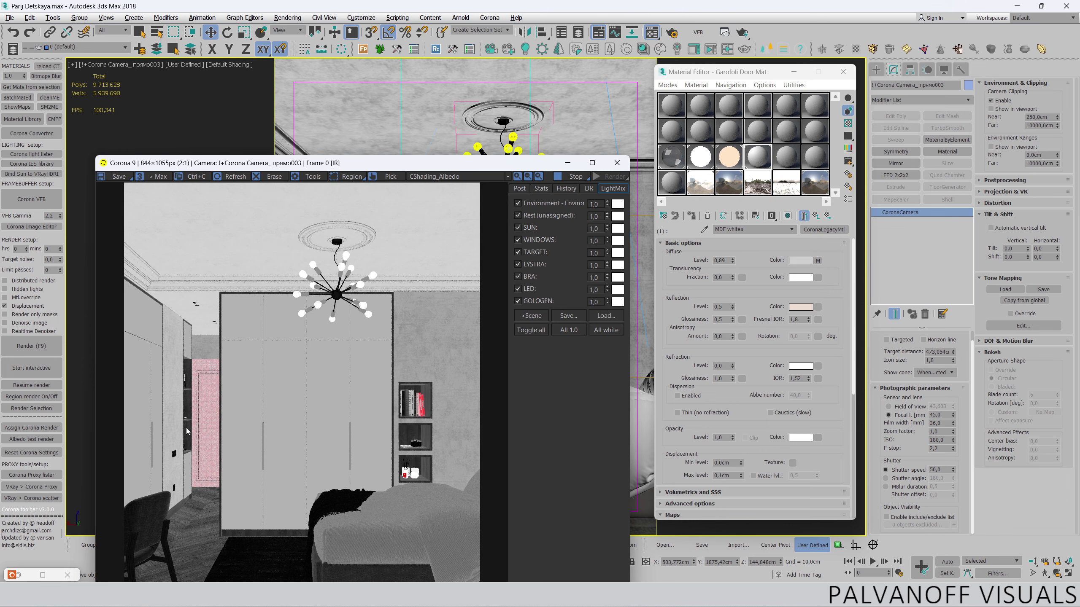
pyautogui.scroll(1, 211, 395)
pyautogui.scroll(-1, 260, 346)
# - Bring up the Select Camera list of scene cameras
pyautogui.moveTo(308, 167)
pyautogui.mouseDown()
pyautogui.moveTo(337, 140)
pyautogui.moveTo(376, 549)
pyautogui.mouseUp()
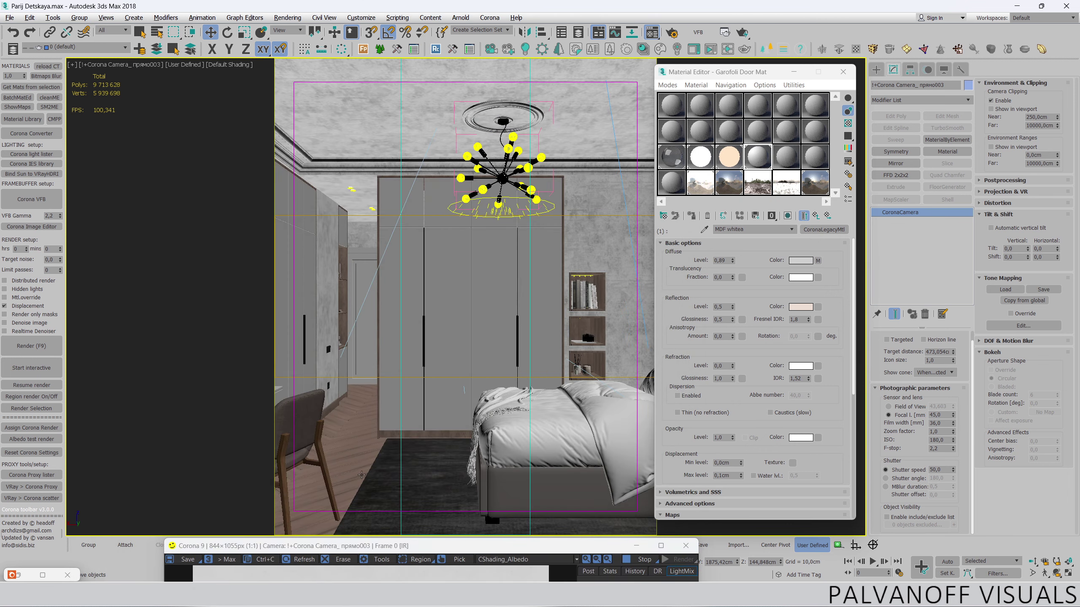
pyautogui.click(361, 475)
pyautogui.press('c')
pyautogui.doubleClick(531, 311)
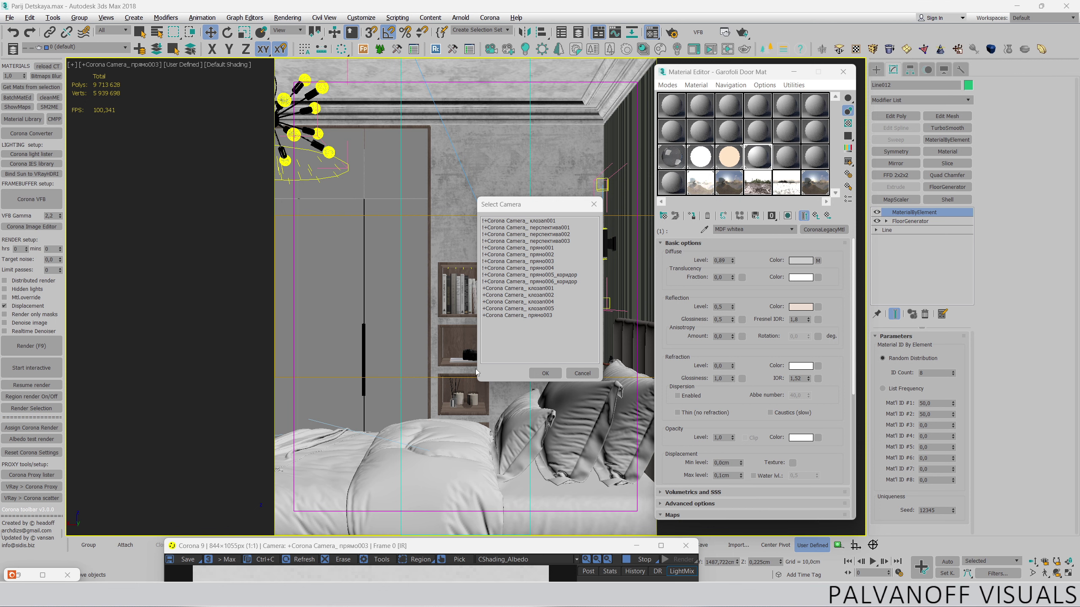
# - Look through camera прямо005_коридор and show its Interactive LightMix render
pyautogui.doubleClick(530, 276)
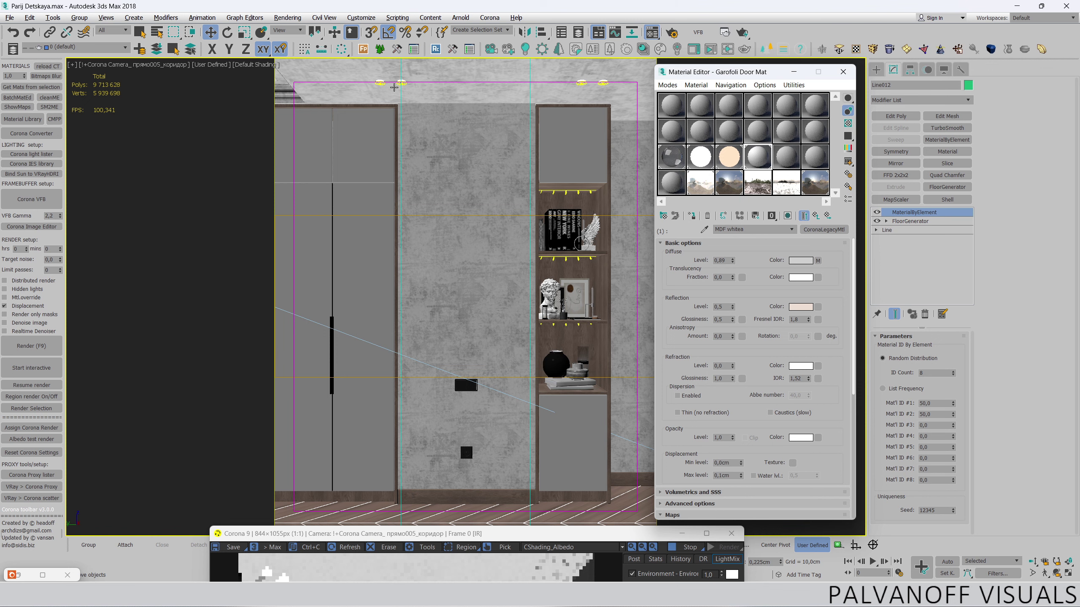
pyautogui.moveTo(436, 534); pyautogui.dragTo(329, 66)
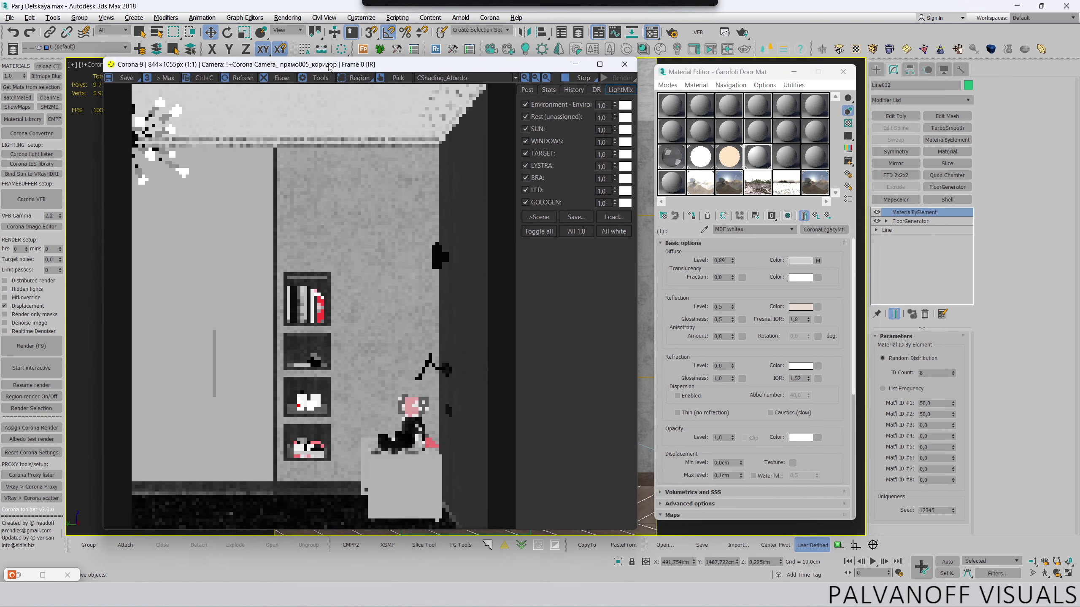
pyautogui.click(430, 78)
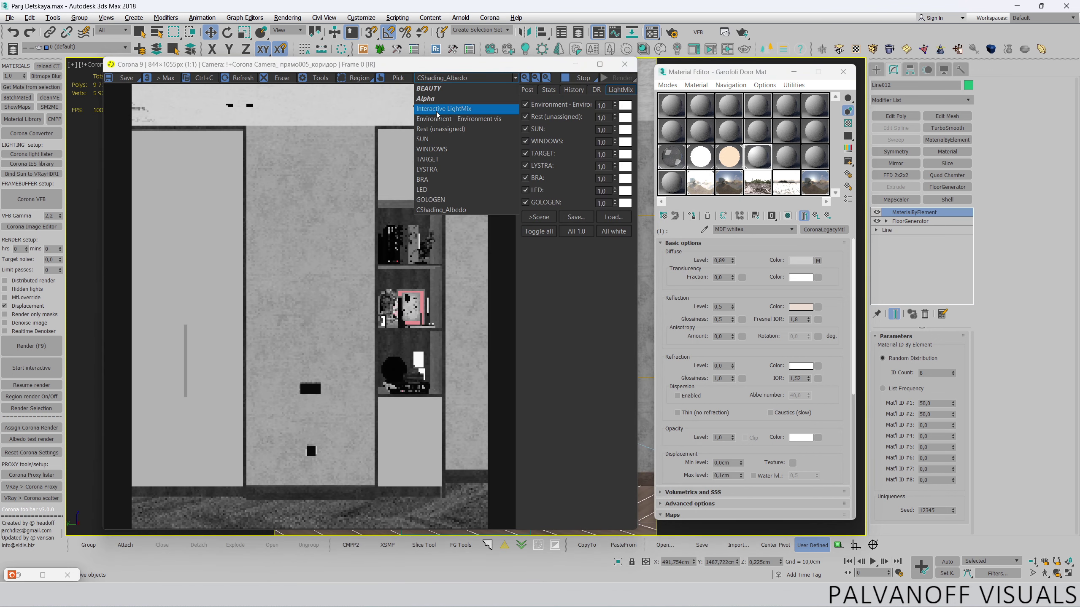
pyautogui.click(438, 112)
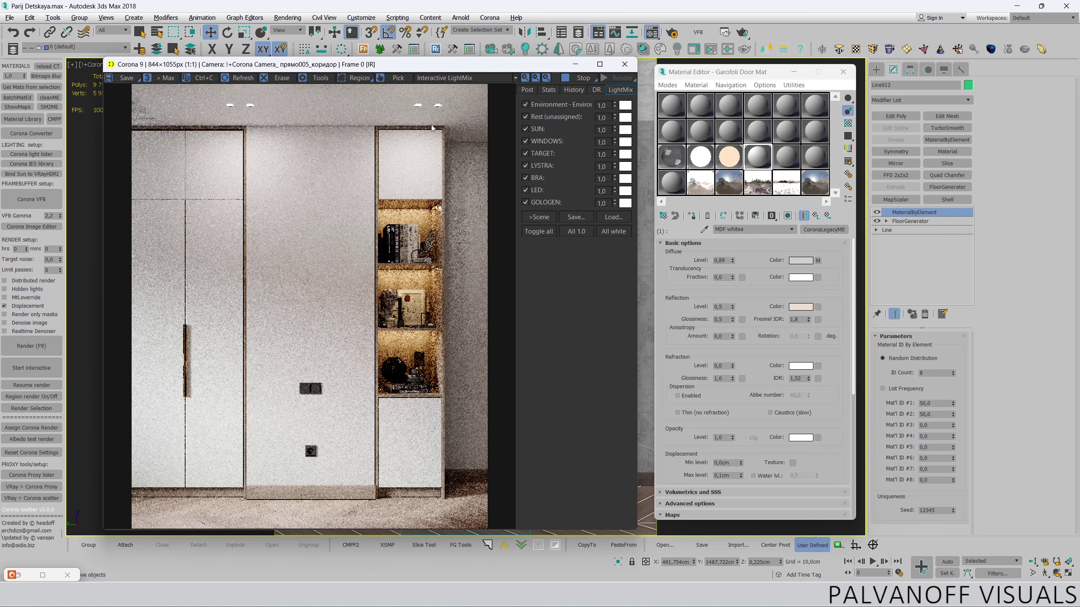
# - Close the Material Editor and move the render window to the bottom
pyautogui.click(844, 72)
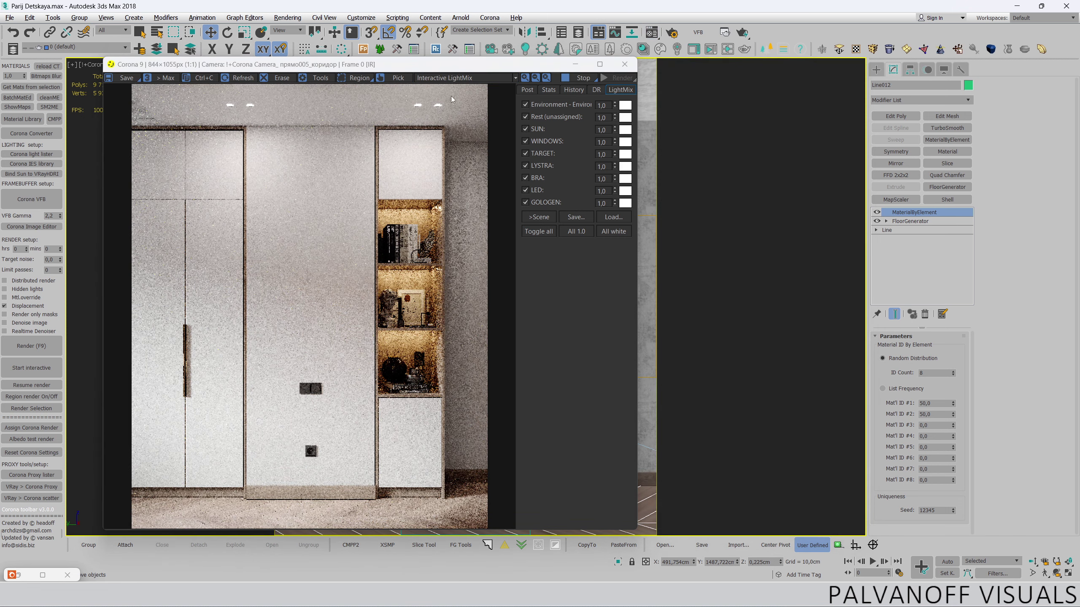
pyautogui.moveTo(383, 70)
pyautogui.mouseDown()
pyautogui.moveTo(450, 123)
pyautogui.moveTo(404, 482)
pyautogui.mouseUp()
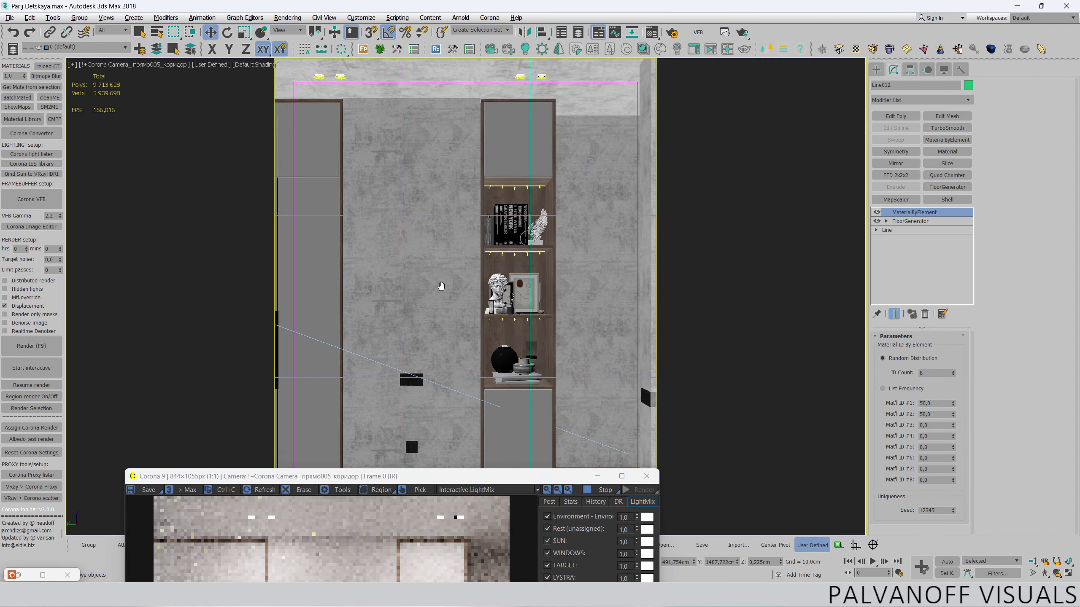
pyautogui.moveTo(493, 294)
pyautogui.mouseDown(button='middle')
pyautogui.moveTo(284, 257)
pyautogui.moveTo(443, 255)
pyautogui.moveTo(410, 260)
pyautogui.moveTo(429, 280)
pyautogui.mouseUp(button='middle')
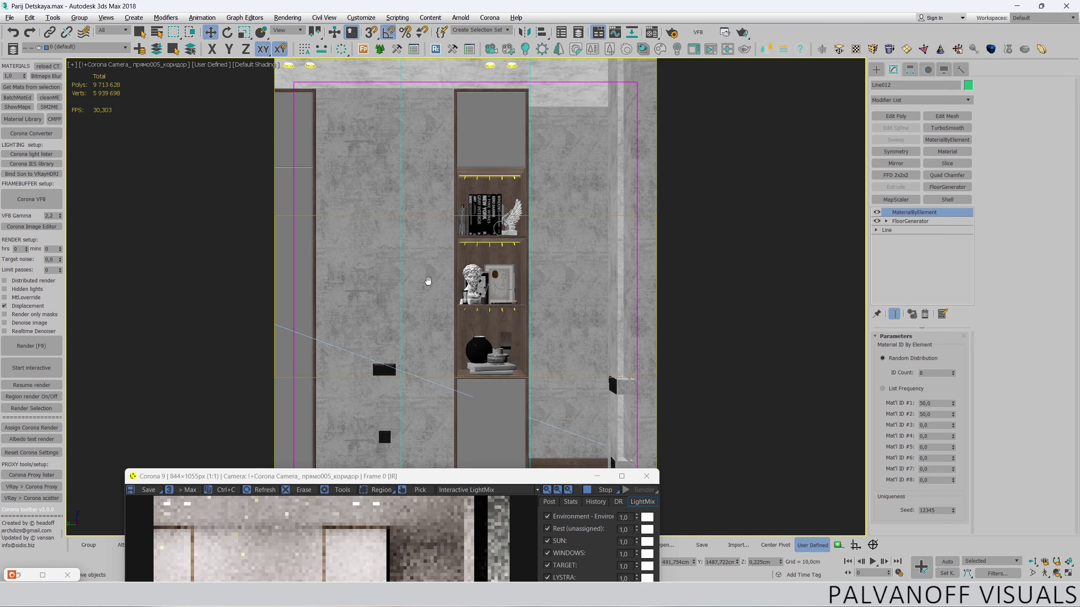
# - Select the corridor camera прямо005_коридор for editing
pyautogui.click(152, 69)
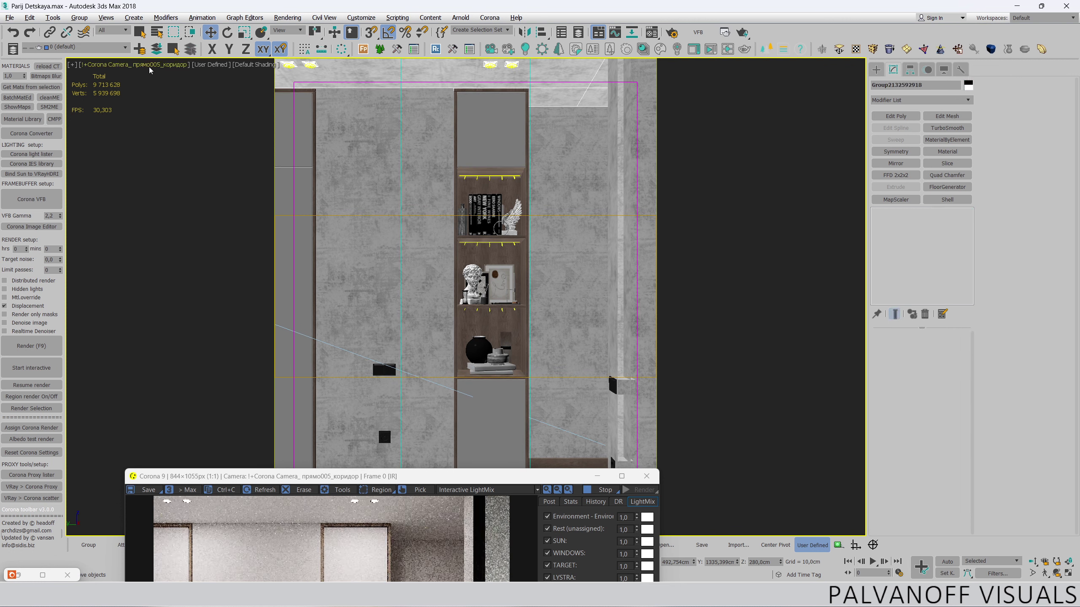
pyautogui.click(149, 65)
pyautogui.click(197, 255)
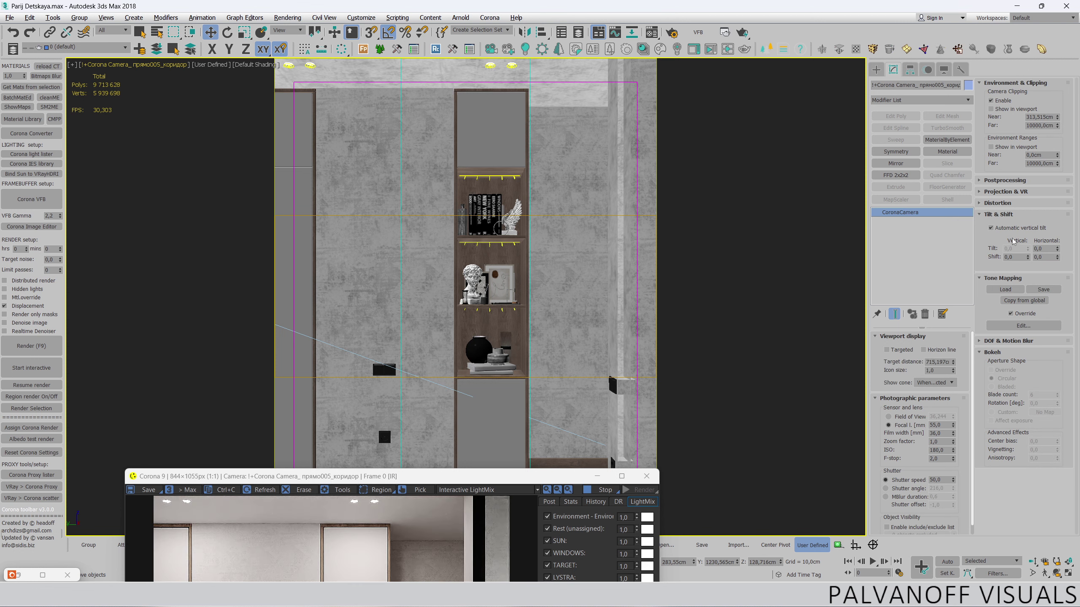
pyautogui.click(991, 279)
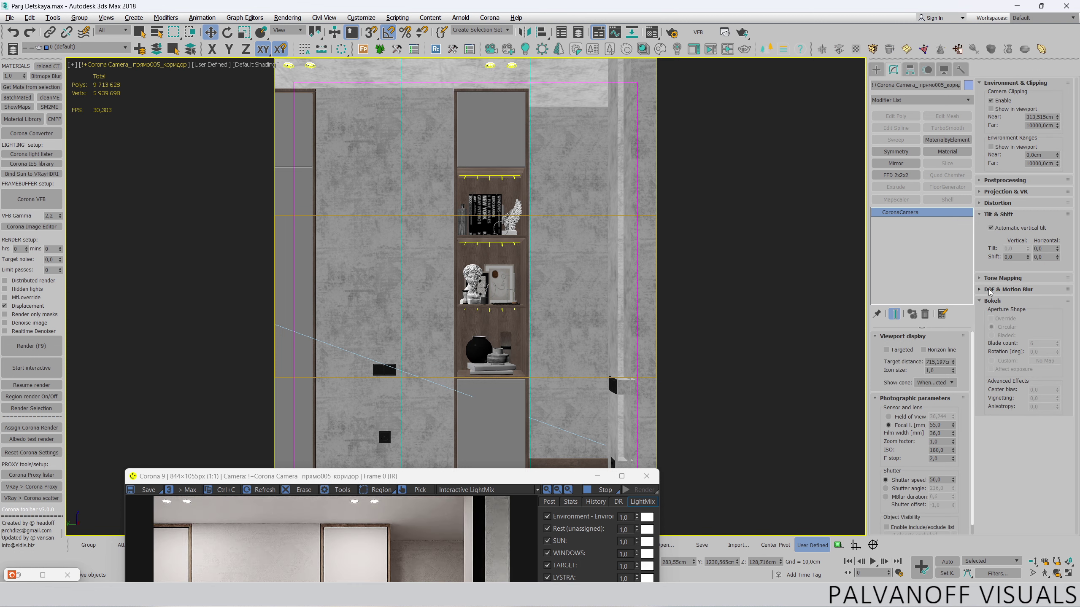
pyautogui.click(990, 291)
# - Try near clipping distances of 400, 350 and 330 cm
pyautogui.doubleClick(1040, 117)
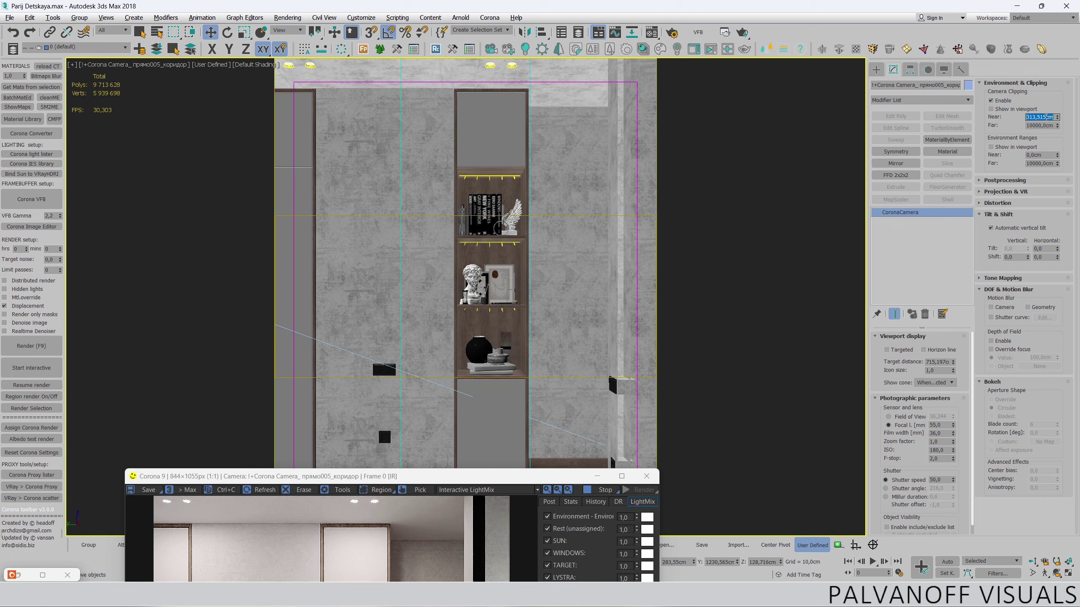
pyautogui.write('400')
pyautogui.press('Return')
pyautogui.write('350')
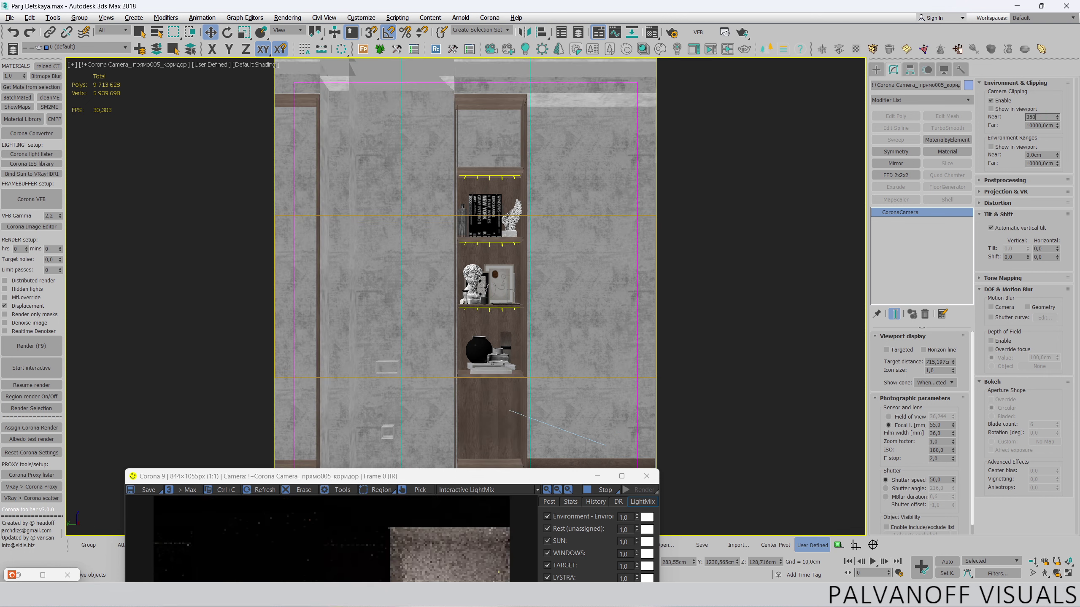
pyautogui.press('Return')
pyautogui.moveTo(550, 479); pyautogui.dragTo(536, 551)
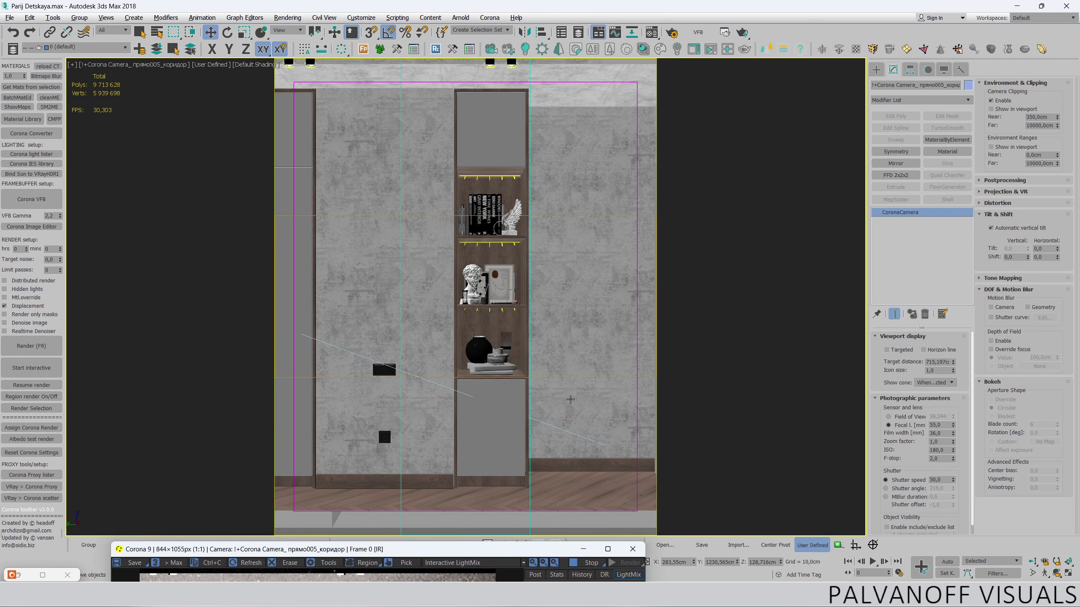
pyautogui.write('330')
pyautogui.press('Return')
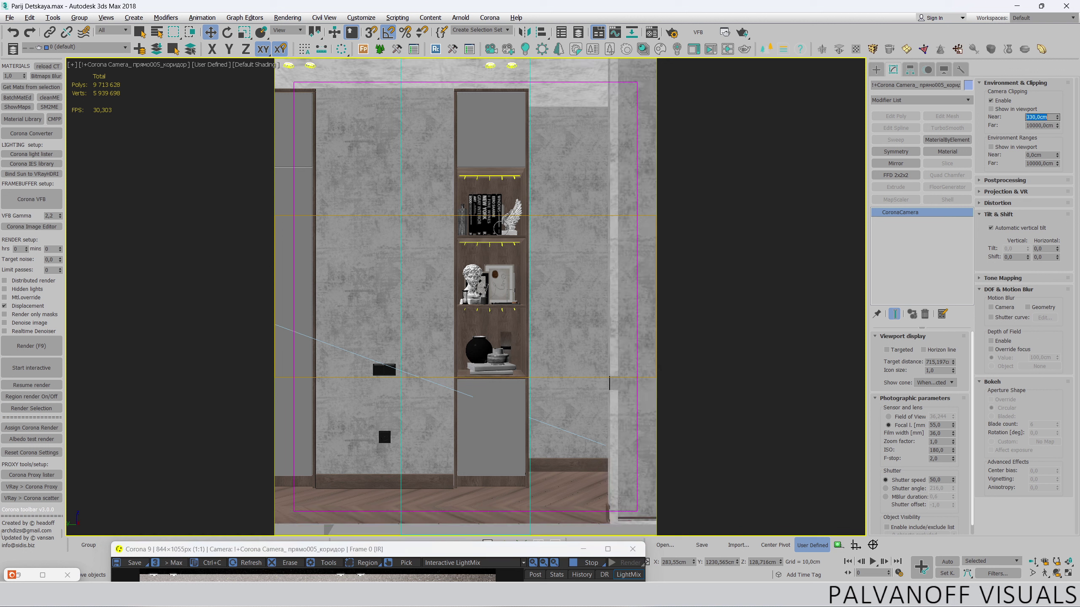
pyautogui.write('34')
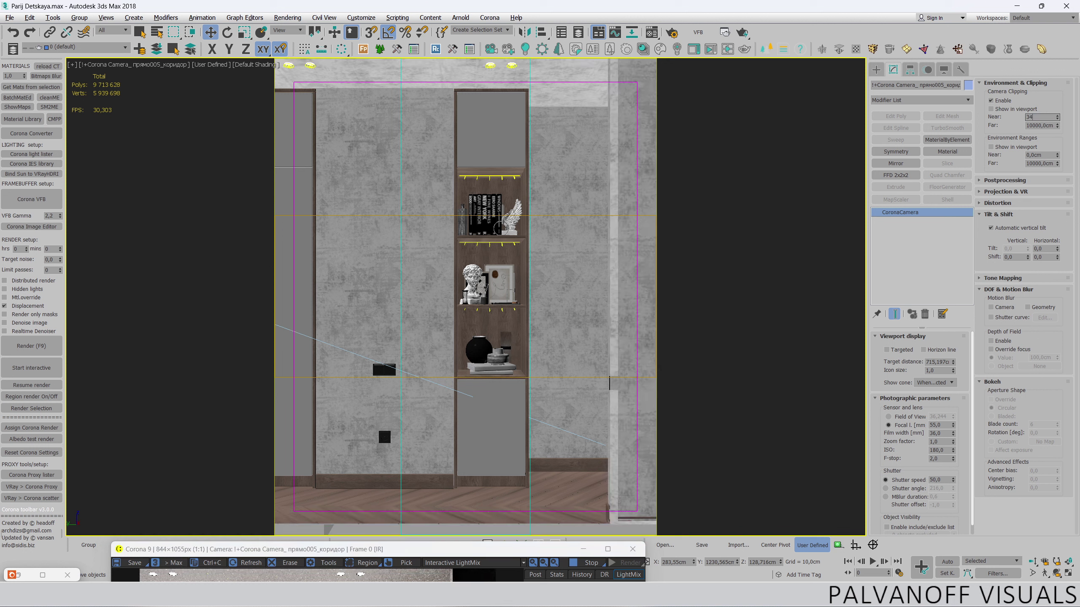
pyautogui.write('30')
pyautogui.press('Return')
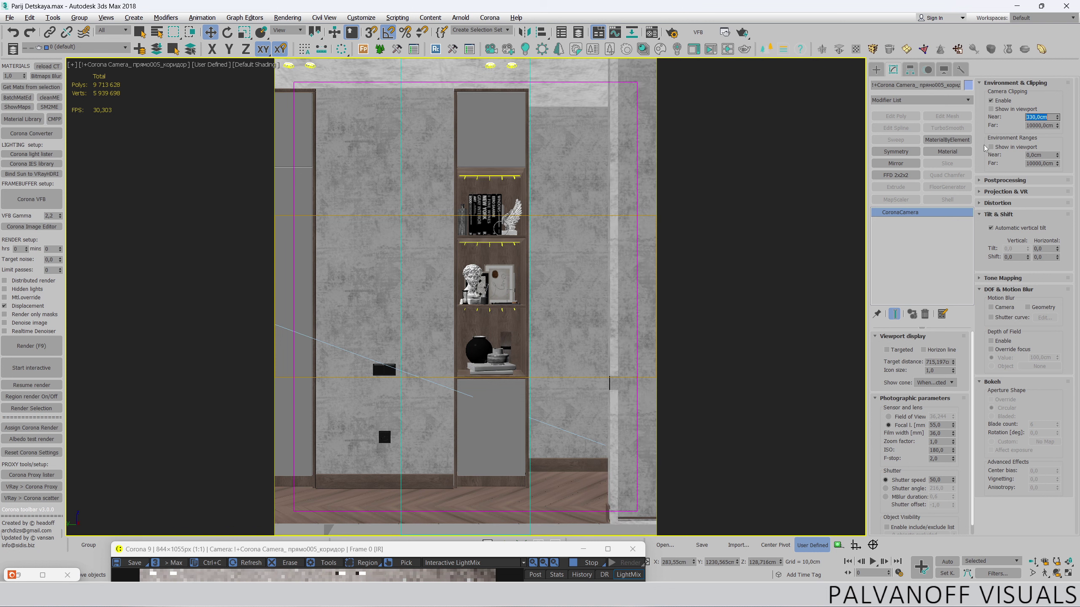
# - Reframe the corridor camera, dollying slightly toward the shelf and panning up
pyautogui.moveTo(503, 315); pyautogui.dragTo(505, 317, button='middle')
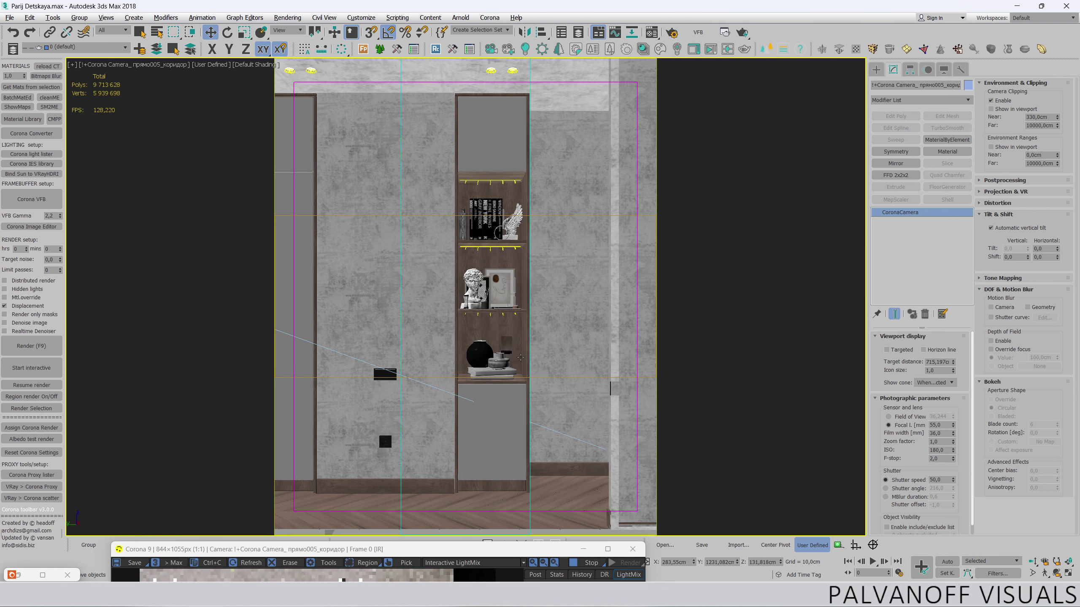
pyautogui.click(1032, 561)
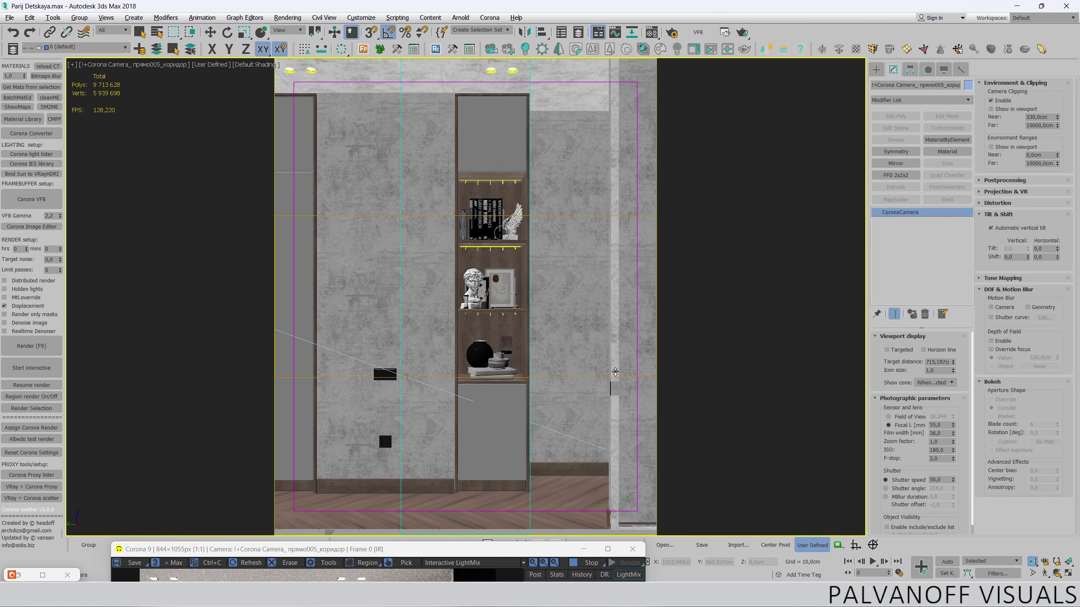
pyautogui.moveTo(617, 372)
pyautogui.mouseDown()
pyautogui.moveTo(624, 360)
pyautogui.moveTo(591, 366)
pyautogui.moveTo(601, 366)
pyautogui.mouseUp()
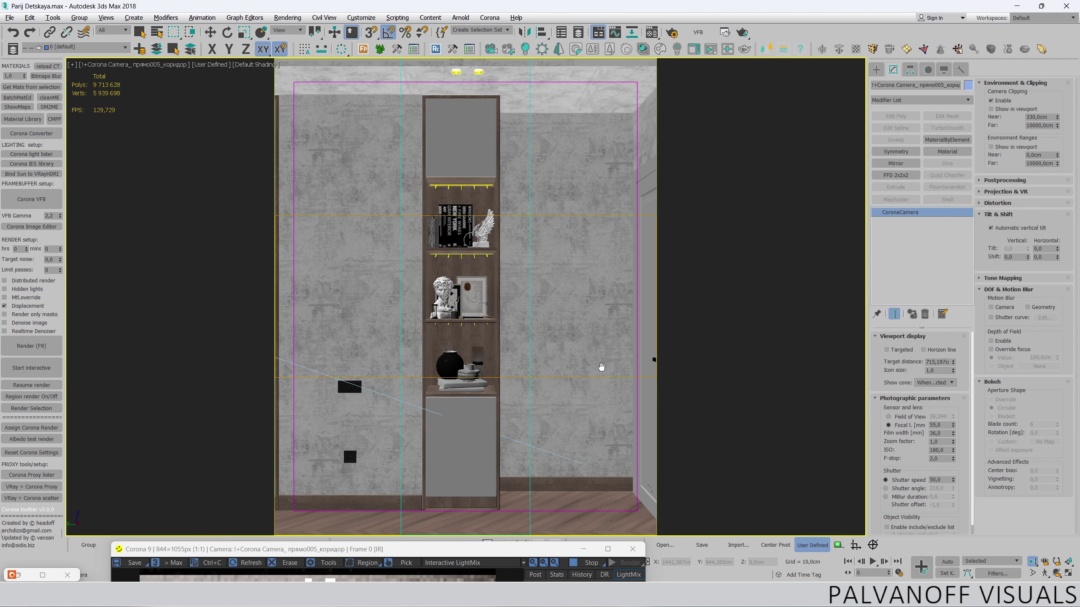
pyautogui.moveTo(601, 367); pyautogui.dragTo(561, 488)
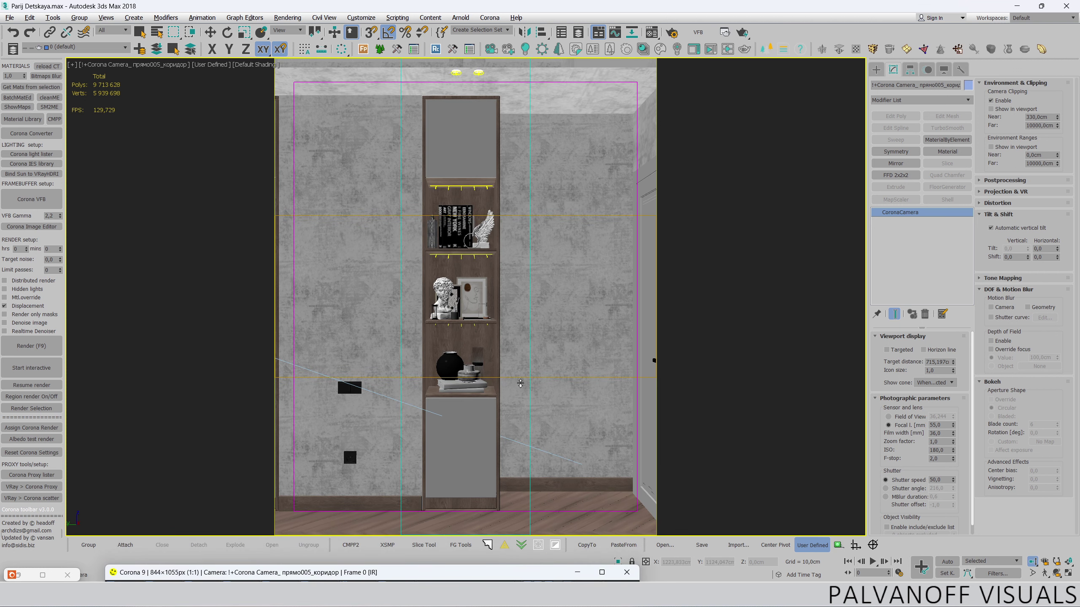
pyautogui.moveTo(521, 382); pyautogui.dragTo(523, 374)
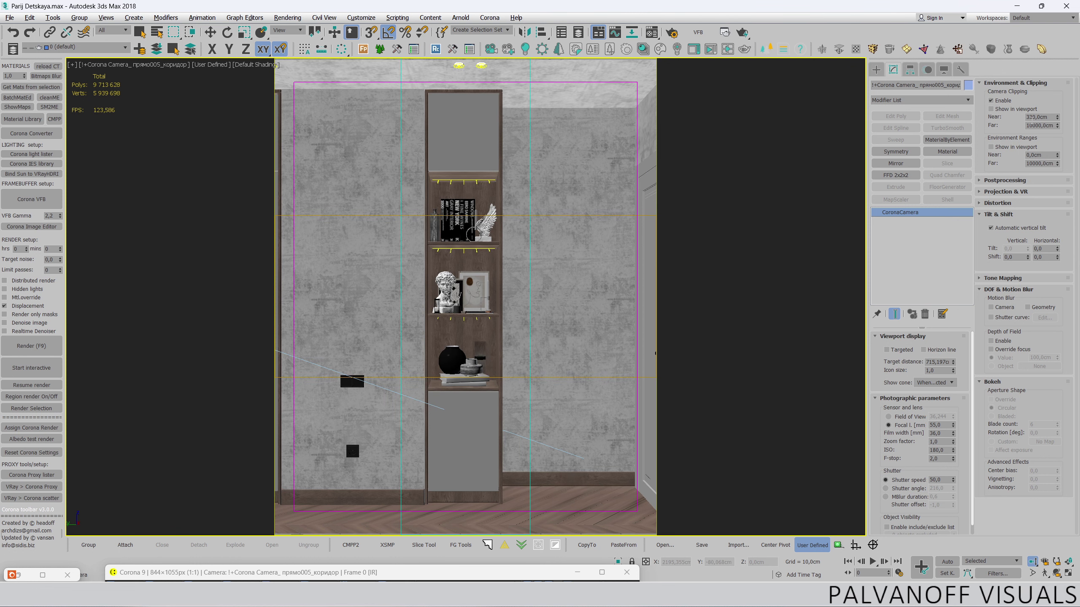
# - Set the corridor camera's near clipping to 325 cm
pyautogui.doubleClick(1040, 116)
pyautogui.write('32')
pyautogui.press('BackSpace')
pyautogui.press('BackSpace')
pyautogui.write('25')
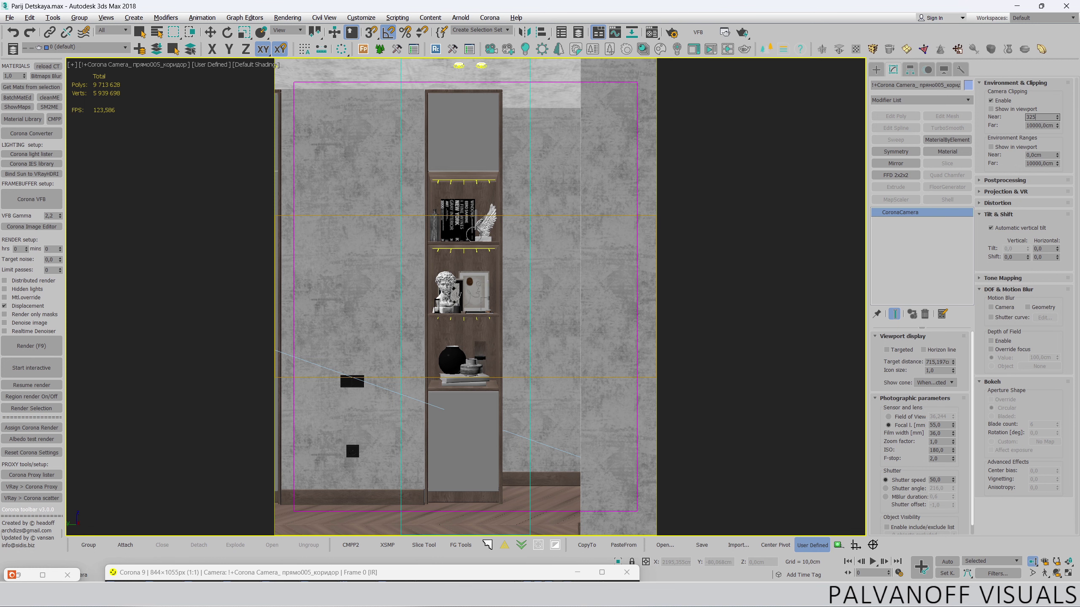
pyautogui.press('Return')
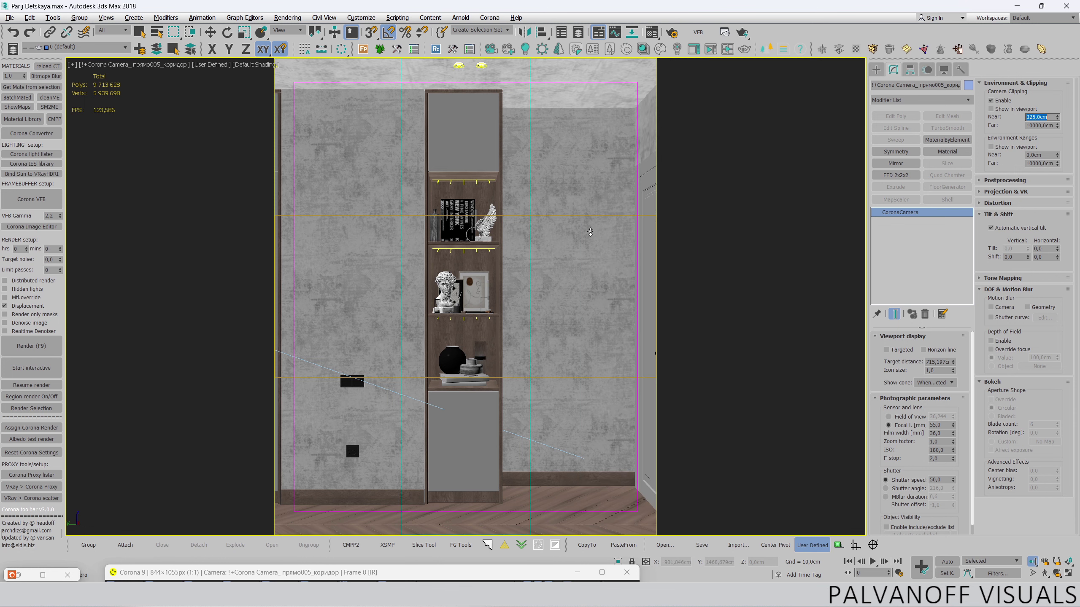
# - Check the render, toggling the TARGET light off and on in the LightMix
pyautogui.moveTo(481, 573); pyautogui.dragTo(497, 65)
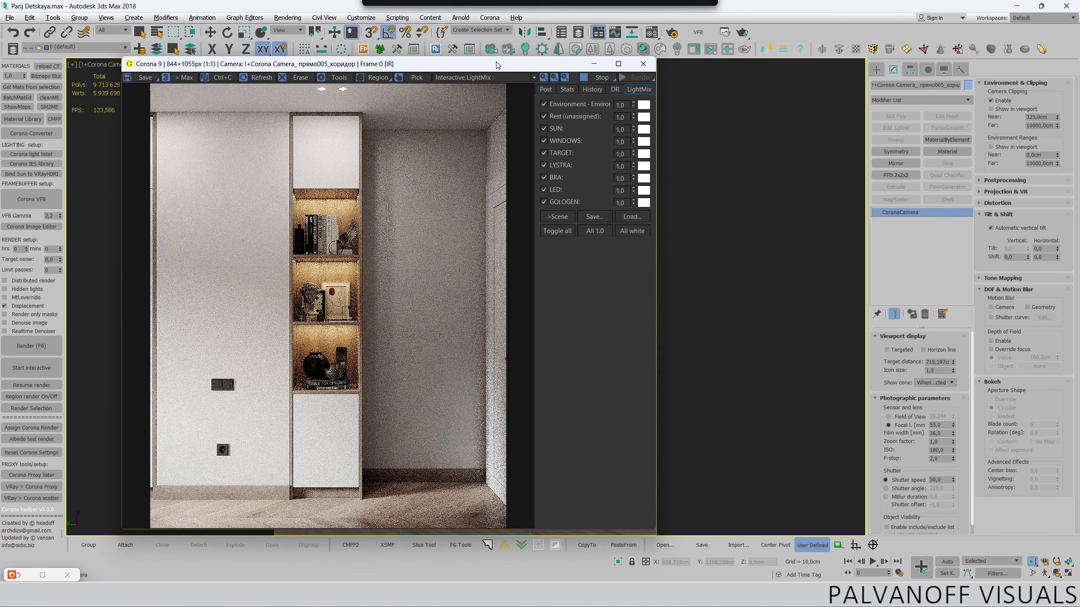
pyautogui.moveTo(496, 62); pyautogui.dragTo(503, 68)
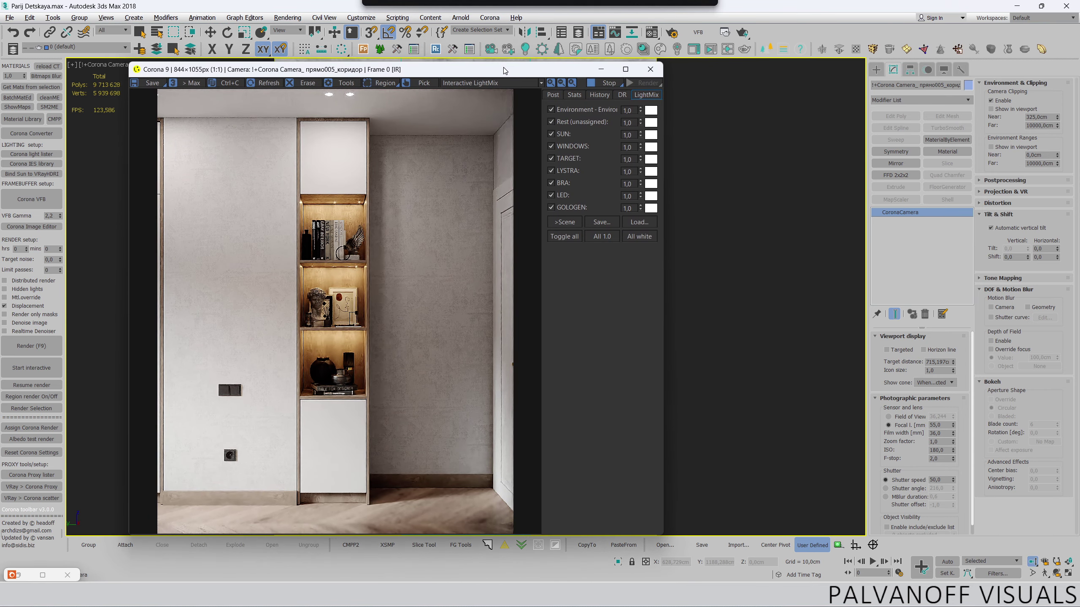
pyautogui.click(551, 159)
pyautogui.click(551, 158)
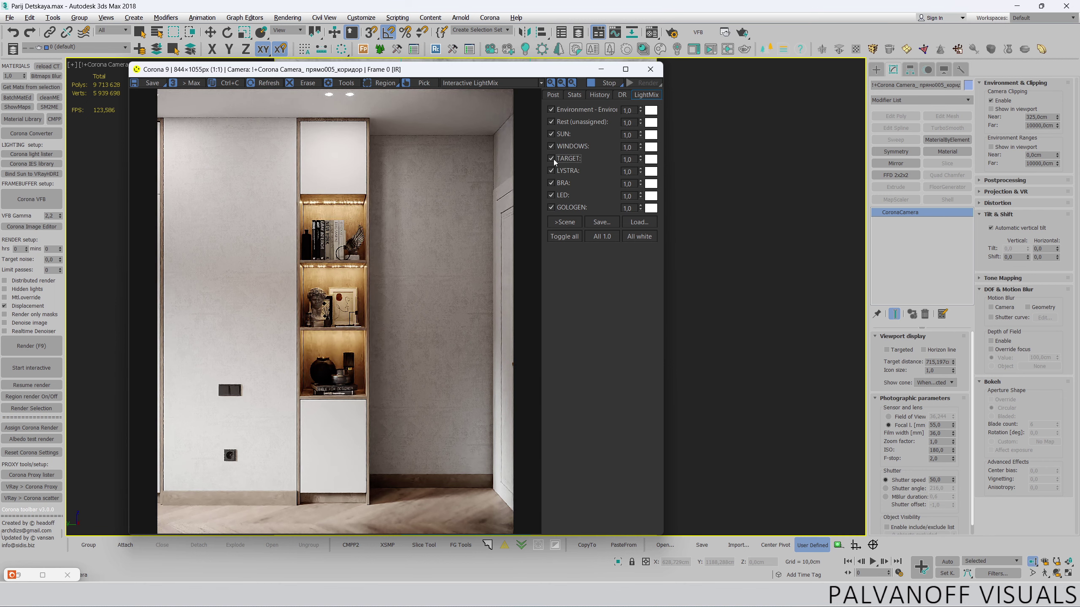
pyautogui.click(552, 158)
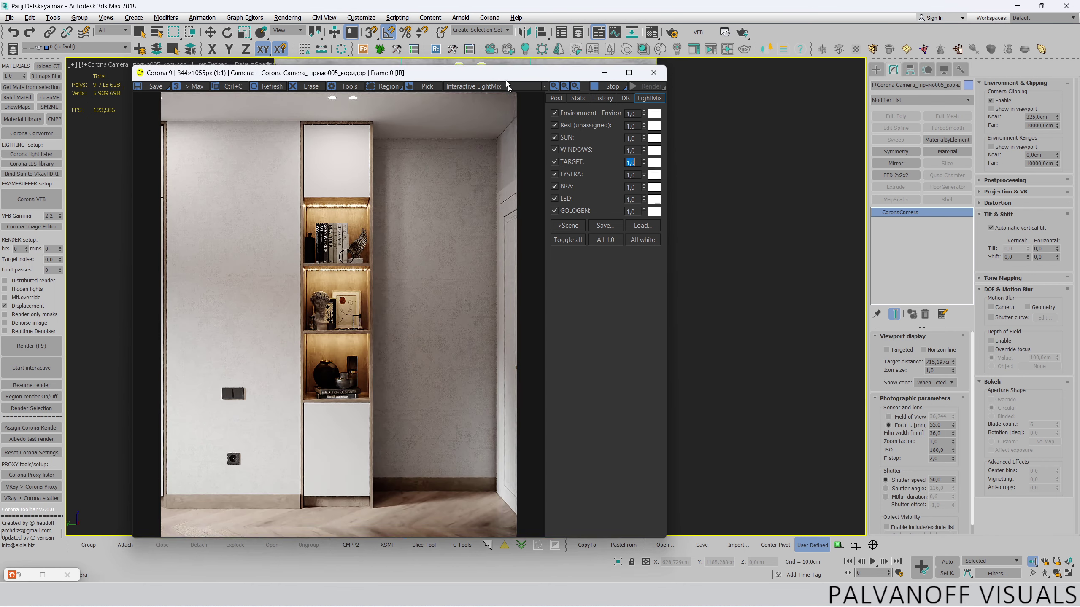
pyautogui.moveTo(298, 68); pyautogui.dragTo(375, 481)
# - In Top view, set the left directional light's multiplier to 1,5
pyautogui.press('t')
pyautogui.scroll(-3, 344, 174)
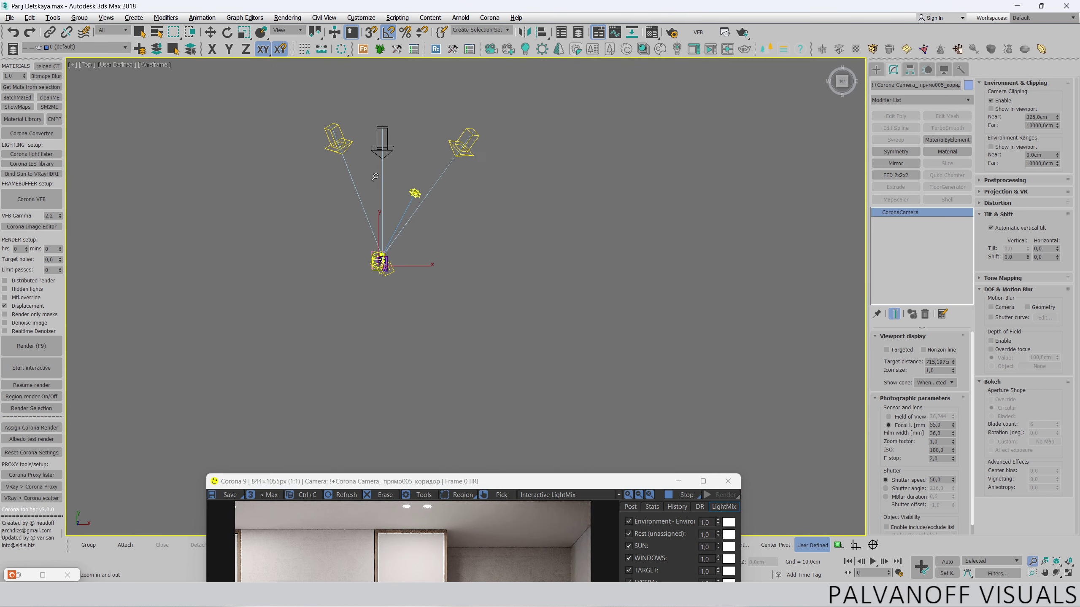
pyautogui.click(344, 196)
pyautogui.press('w')
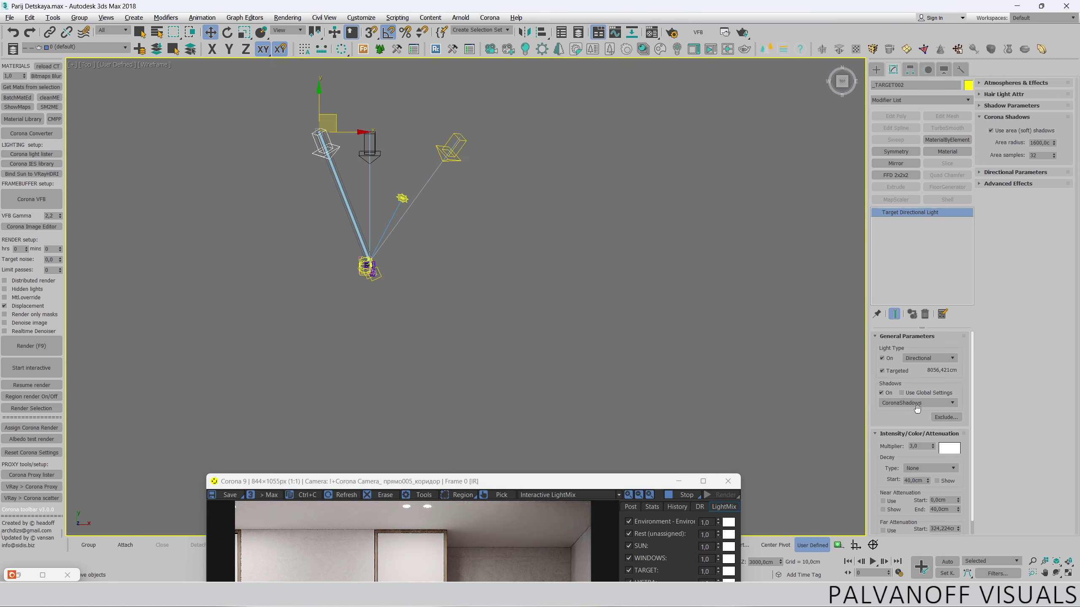
pyautogui.write(',5')
pyautogui.press('Return')
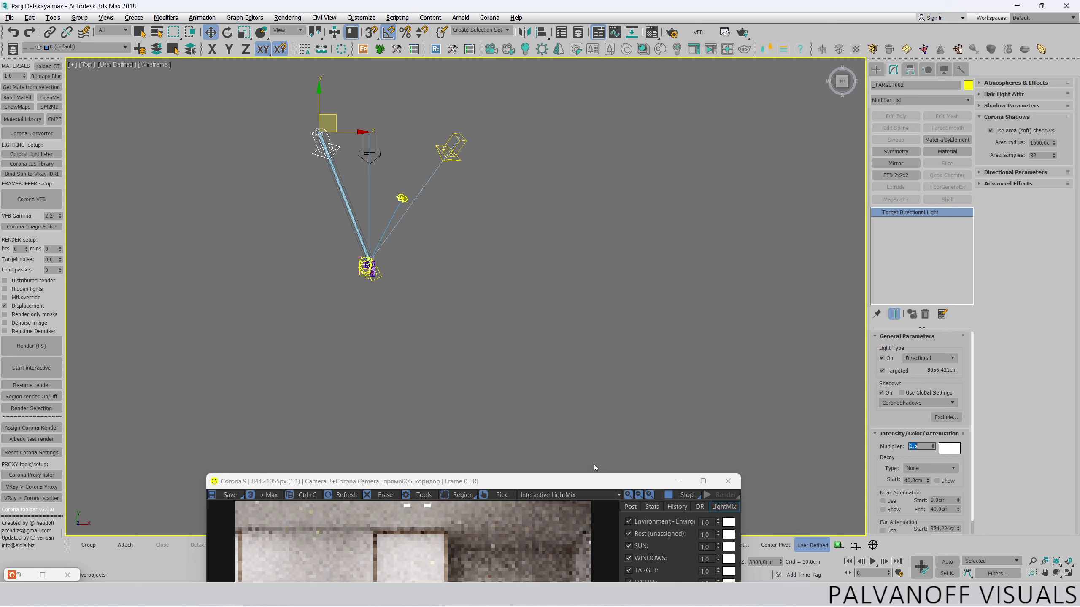
# - Inspect the render's albedo element, then return to the LightMix view
pyautogui.moveTo(599, 481); pyautogui.dragTo(549, 95)
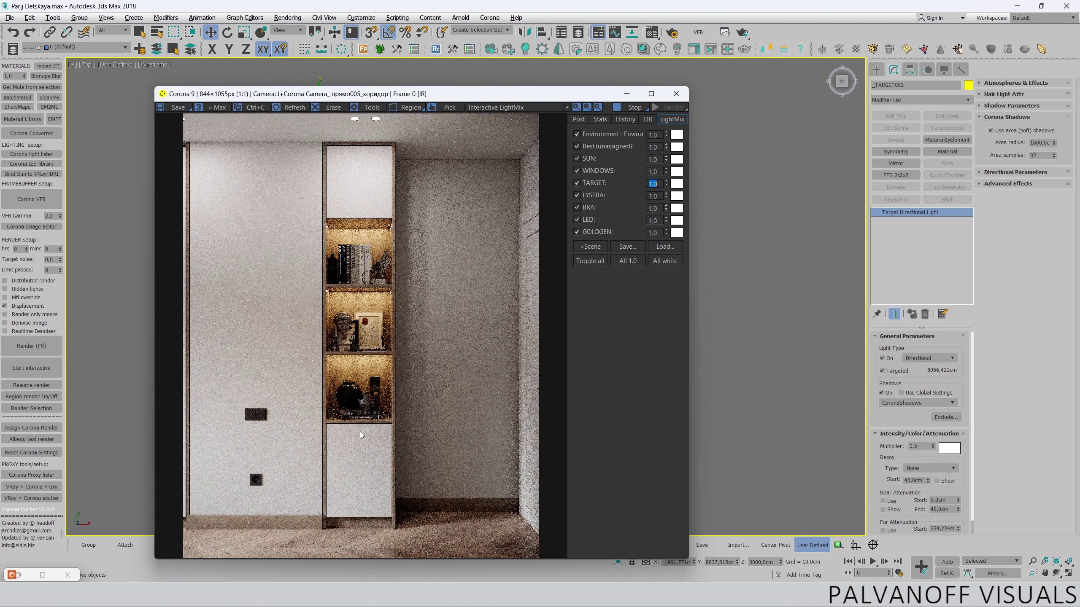
pyautogui.scroll(1, 294, 522)
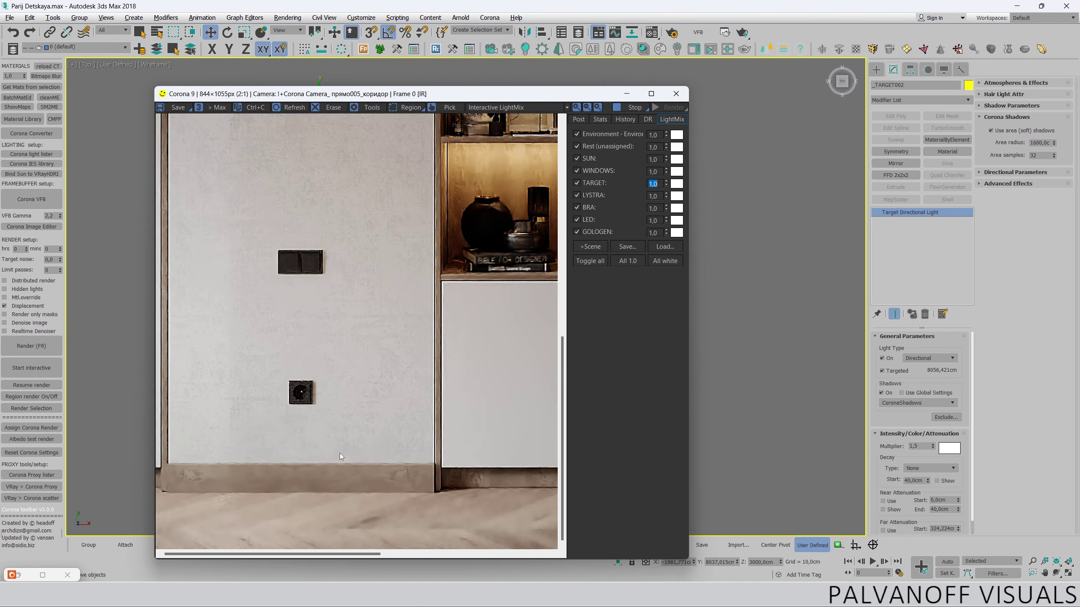
pyautogui.scroll(1, 284, 410)
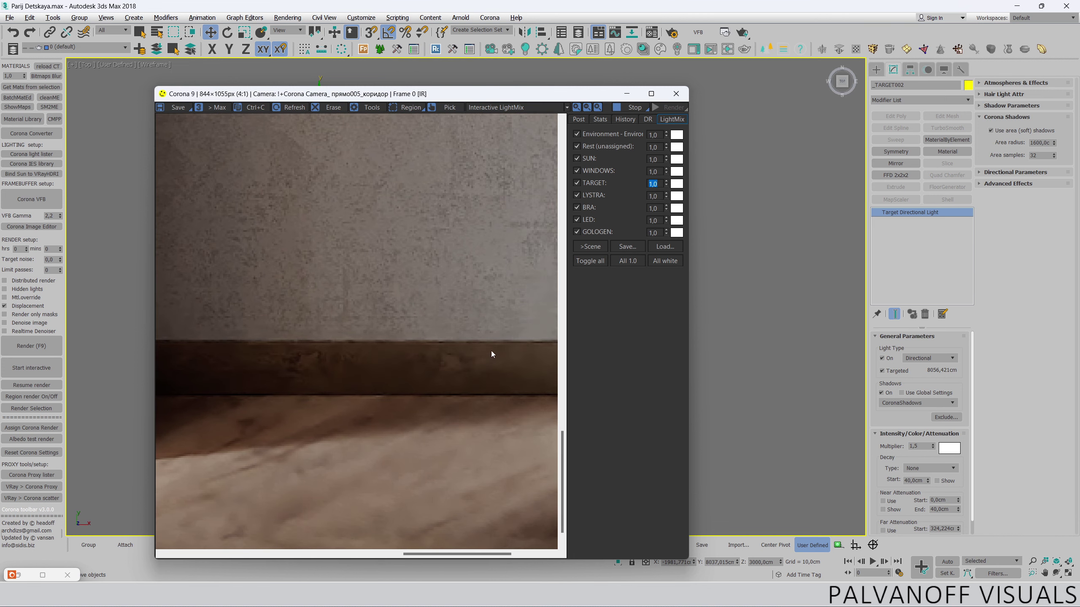
pyautogui.scroll(-1, 292, 359)
pyautogui.scroll(-1, 468, 361)
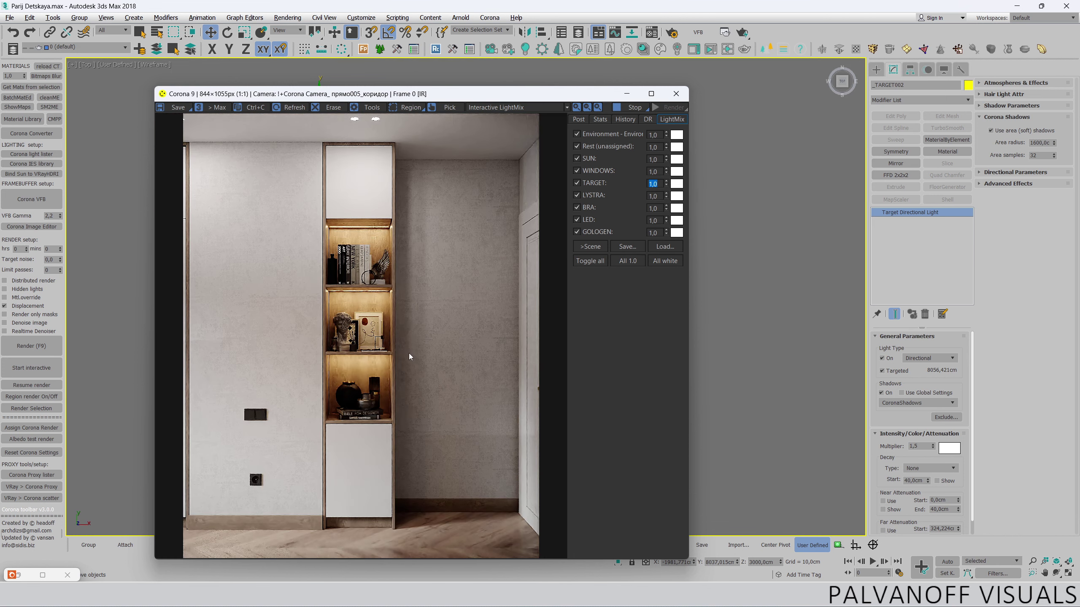
pyautogui.click(481, 107)
pyautogui.click(489, 240)
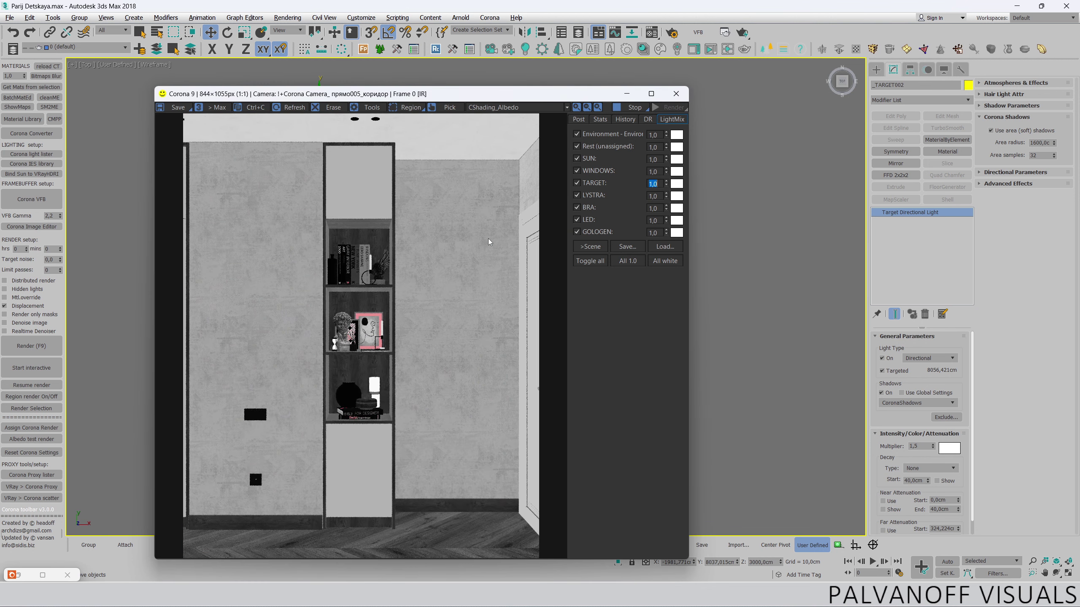
pyautogui.click(497, 107)
pyautogui.click(496, 138)
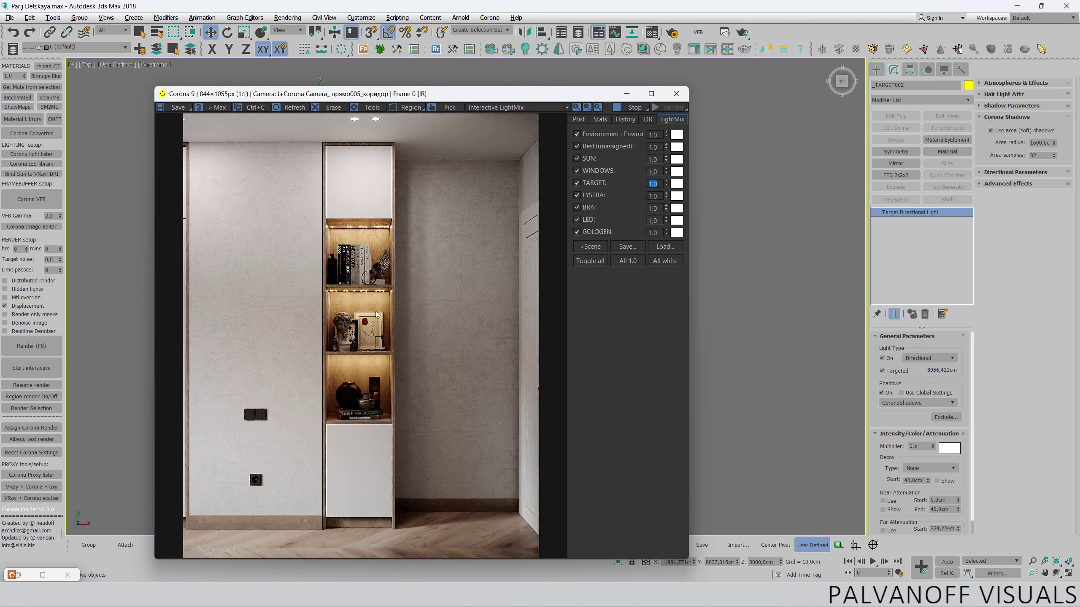
pyautogui.scroll(3, 354, 404)
pyautogui.scroll(-3, 355, 395)
# - Clear the selection and restore the split Top and camera viewport layout
pyautogui.moveTo(398, 92); pyautogui.dragTo(339, 418)
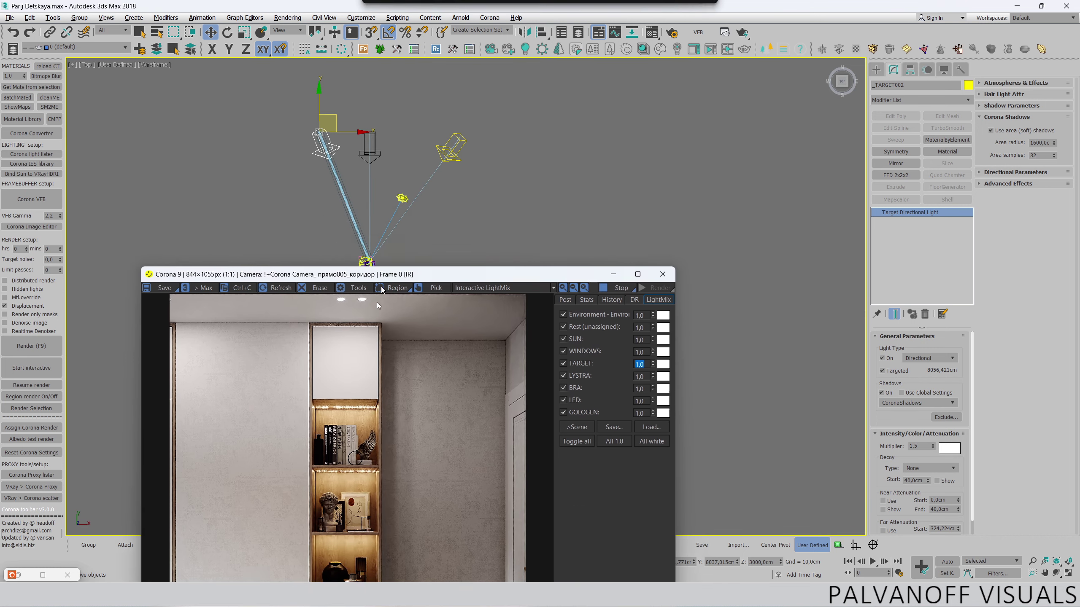
pyautogui.click(373, 296)
pyautogui.hotkey('alt', 'w')
pyautogui.hotkey('alt', 'w')
pyautogui.moveTo(255, 420); pyautogui.dragTo(230, 78)
pyautogui.scroll(2, 276, 238)
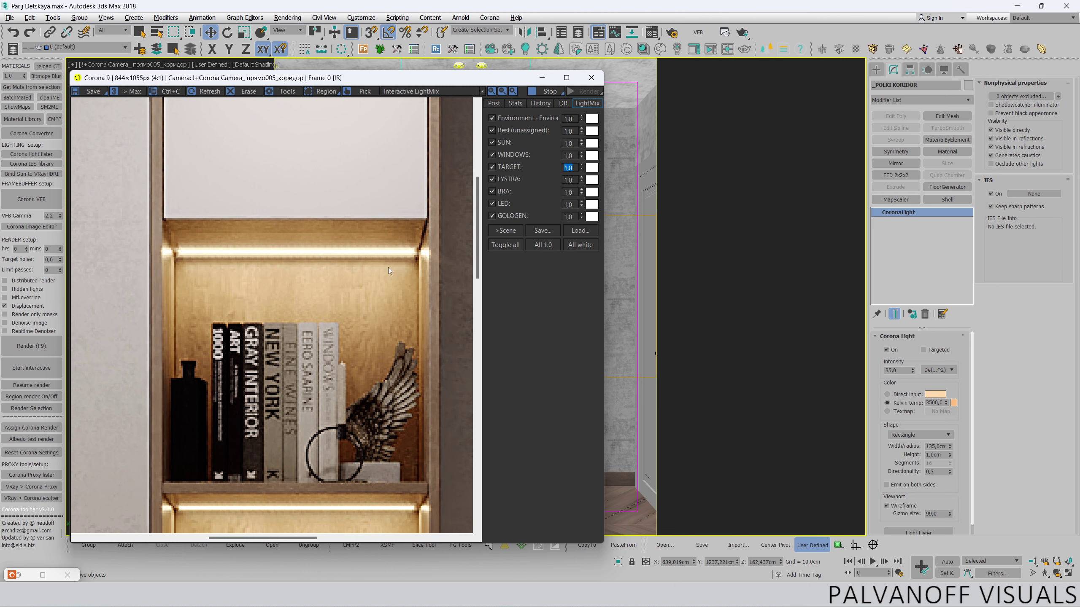
# - Give the shelf LED light 4200 K, no caustics, and direct visibility
pyautogui.scroll(-2, 391, 268)
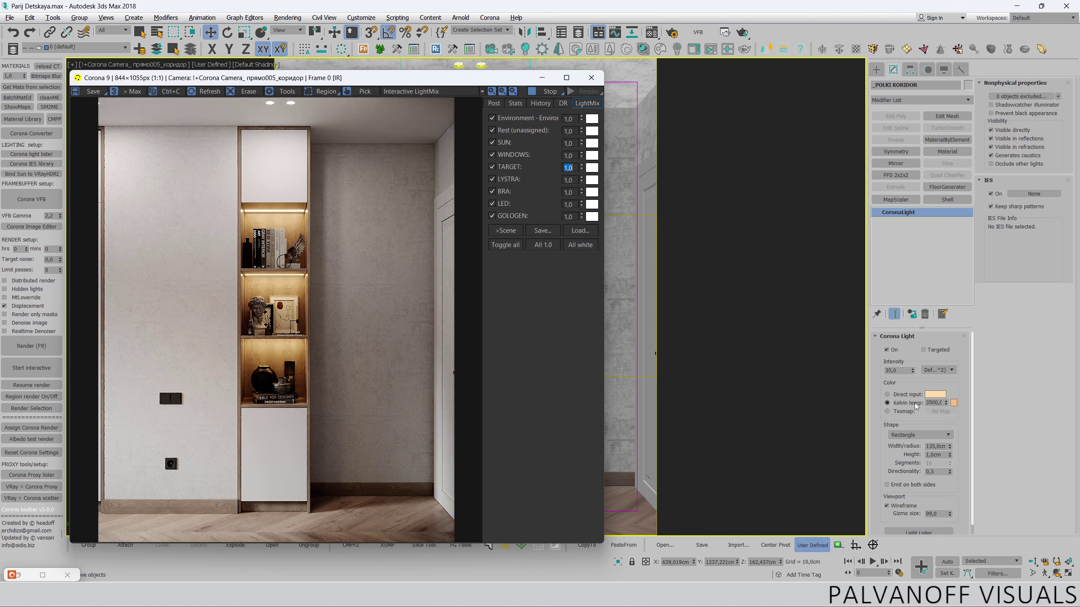
pyautogui.doubleClick(935, 402)
pyautogui.write('454200')
pyautogui.press('Return')
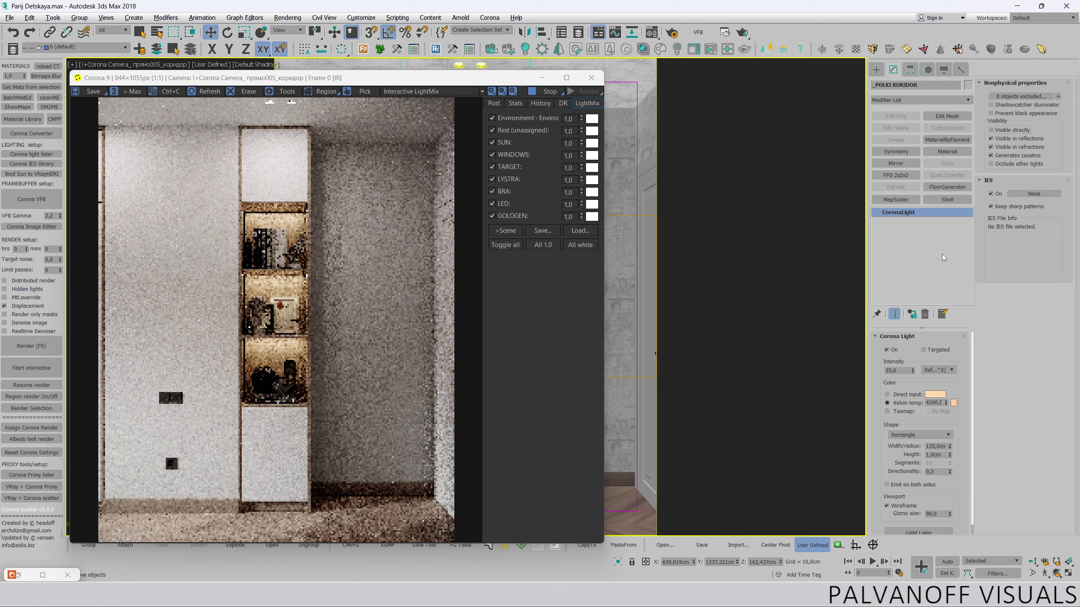
pyautogui.click(991, 156)
pyautogui.click(991, 130)
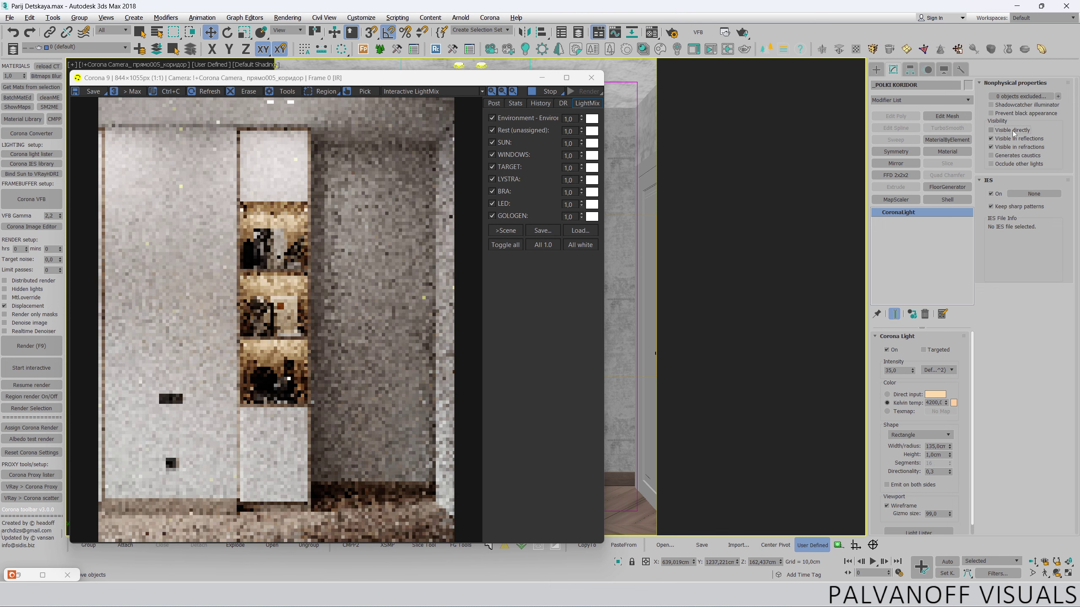
# - Set the shelf LED light's intensity to 15
pyautogui.scroll(2, 273, 206)
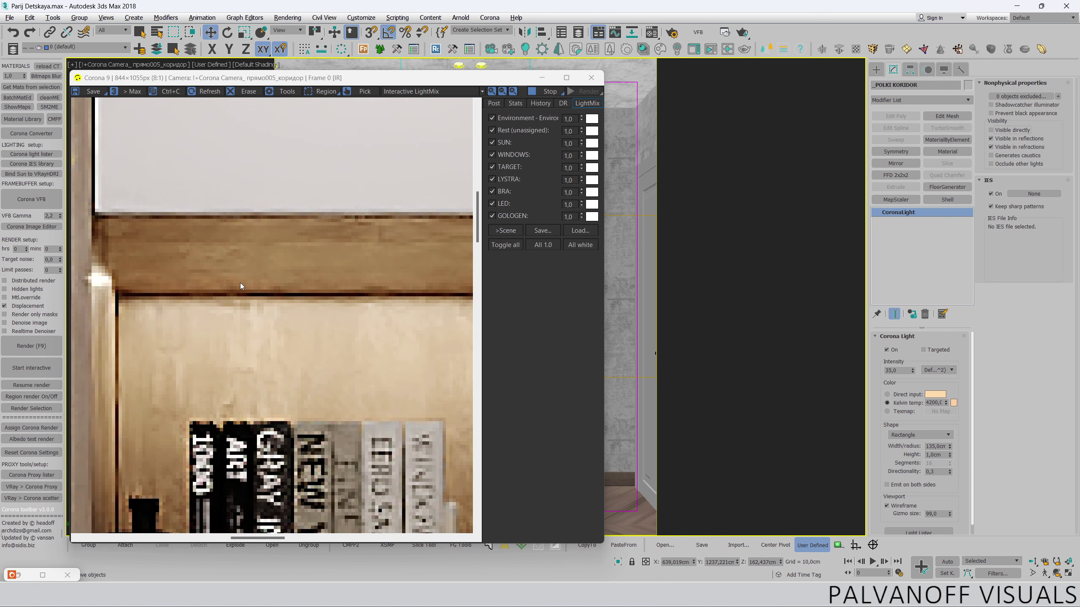
pyautogui.scroll(-1, 240, 284)
pyautogui.scroll(2, 294, 289)
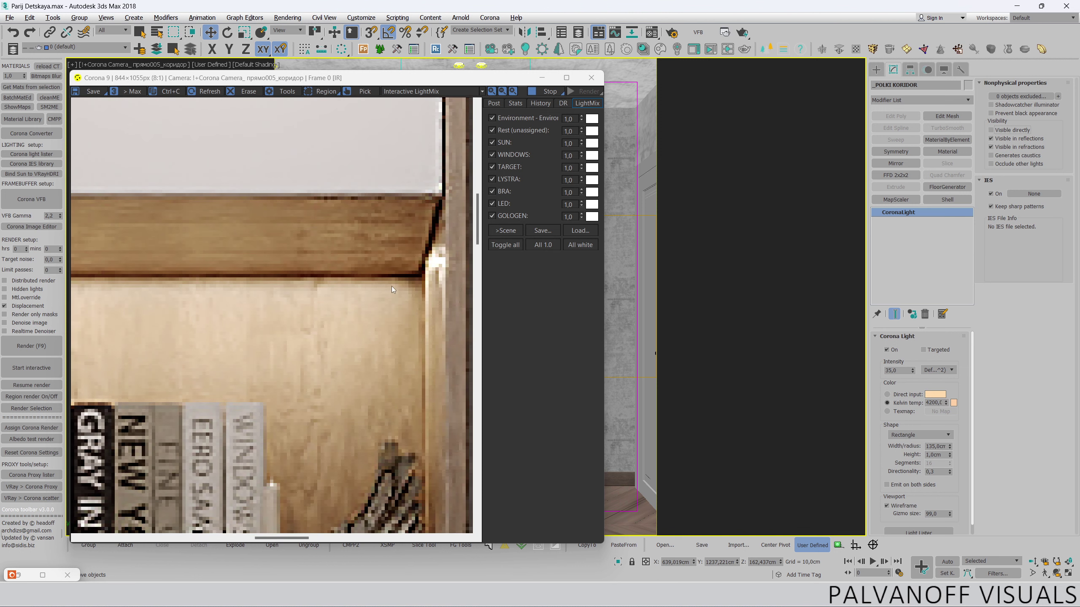
pyautogui.scroll(-1, 344, 275)
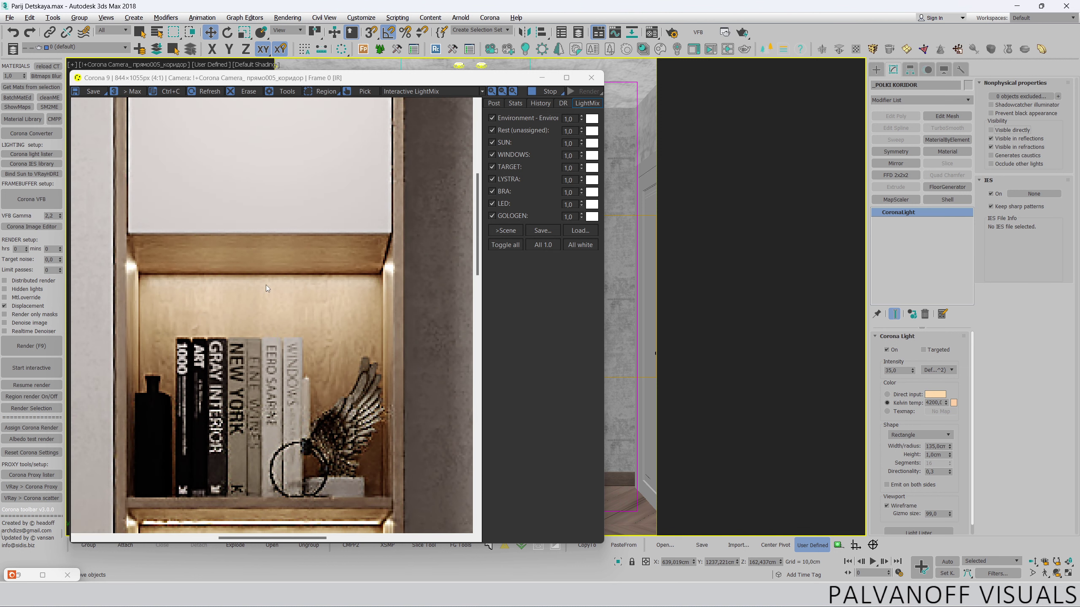
pyautogui.scroll(-1, 266, 285)
pyautogui.scroll(-2, 313, 199)
pyautogui.scroll(4, 294, 251)
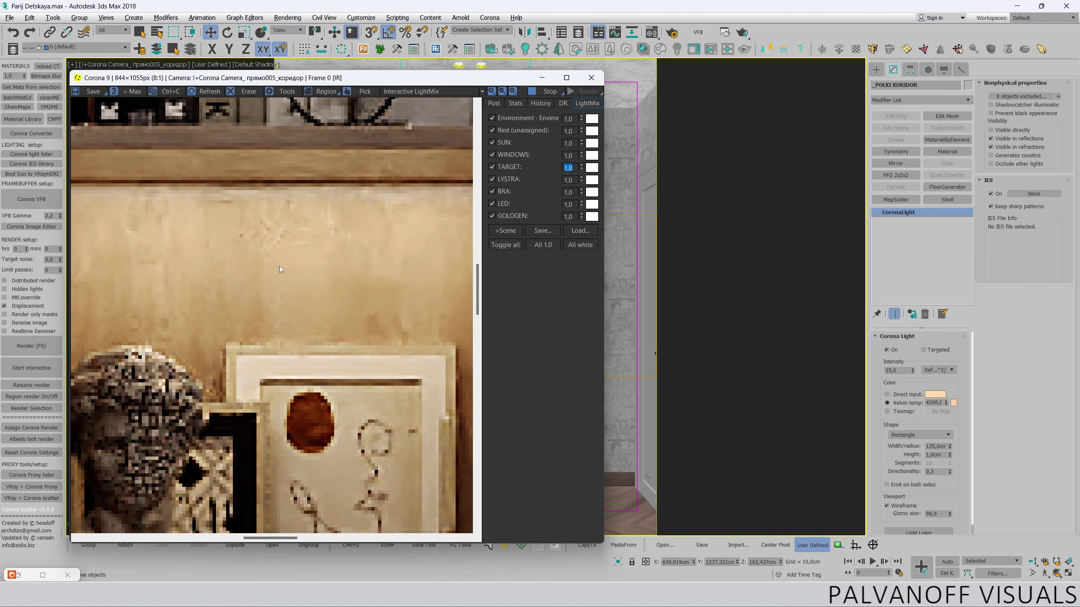
pyautogui.scroll(-3, 281, 268)
pyautogui.doubleClick(897, 371)
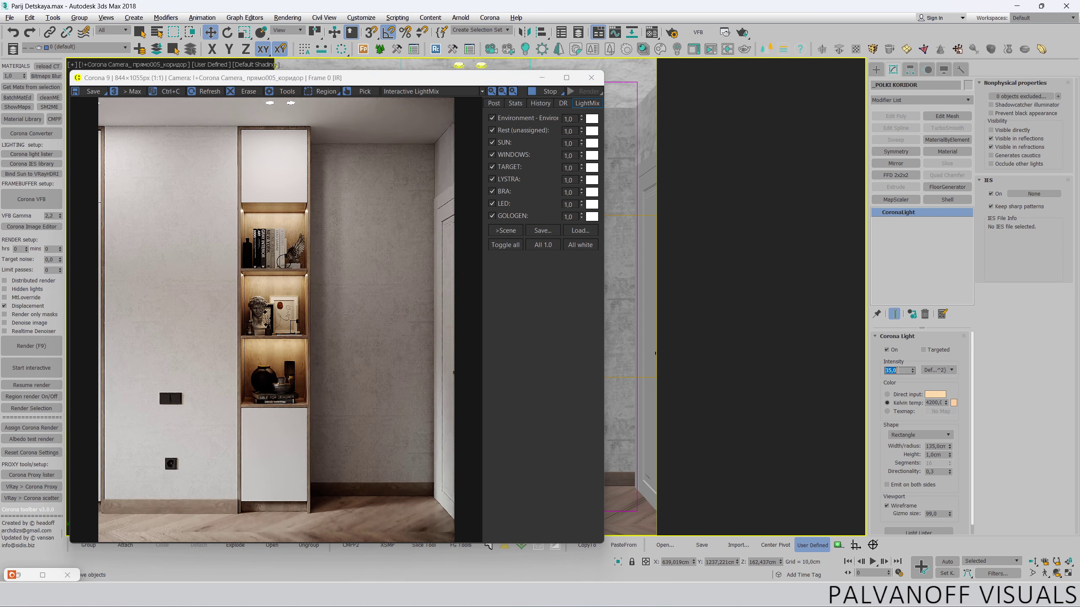
pyautogui.write('15')
pyautogui.press('Return')
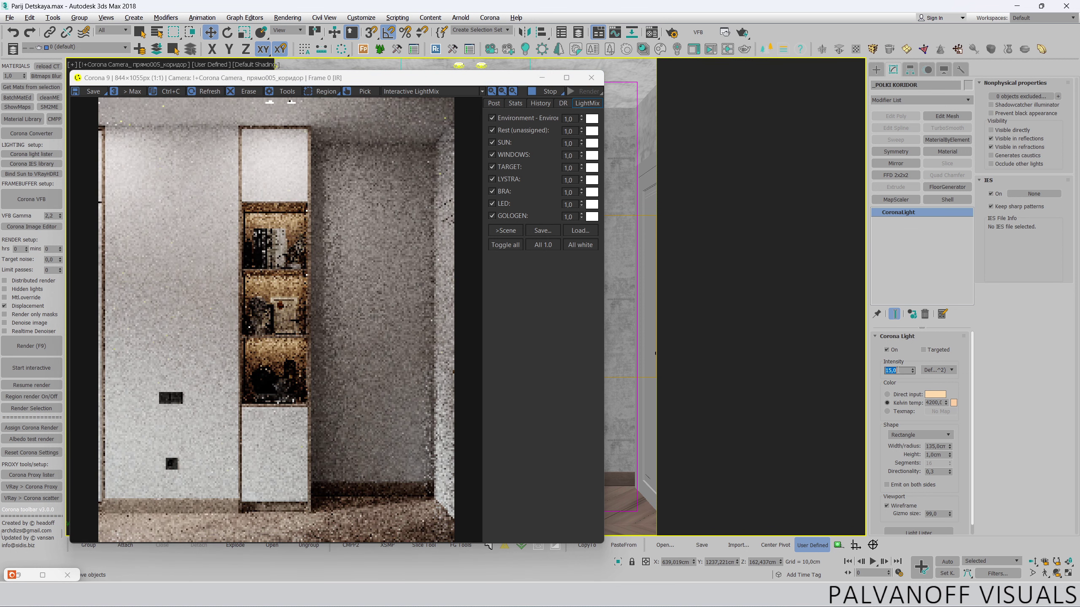
# - Review the refined shelf render, then move the render window down
pyautogui.scroll(3, 234, 213)
pyautogui.scroll(1, 244, 214)
pyautogui.scroll(-1, 245, 216)
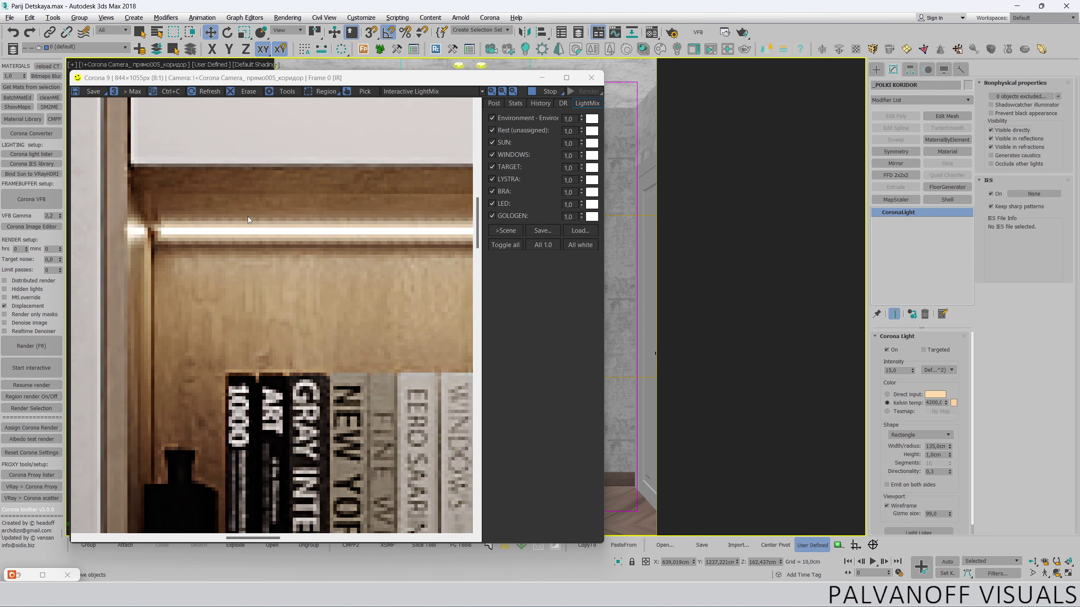
pyautogui.scroll(-3, 249, 218)
pyautogui.scroll(2, 265, 229)
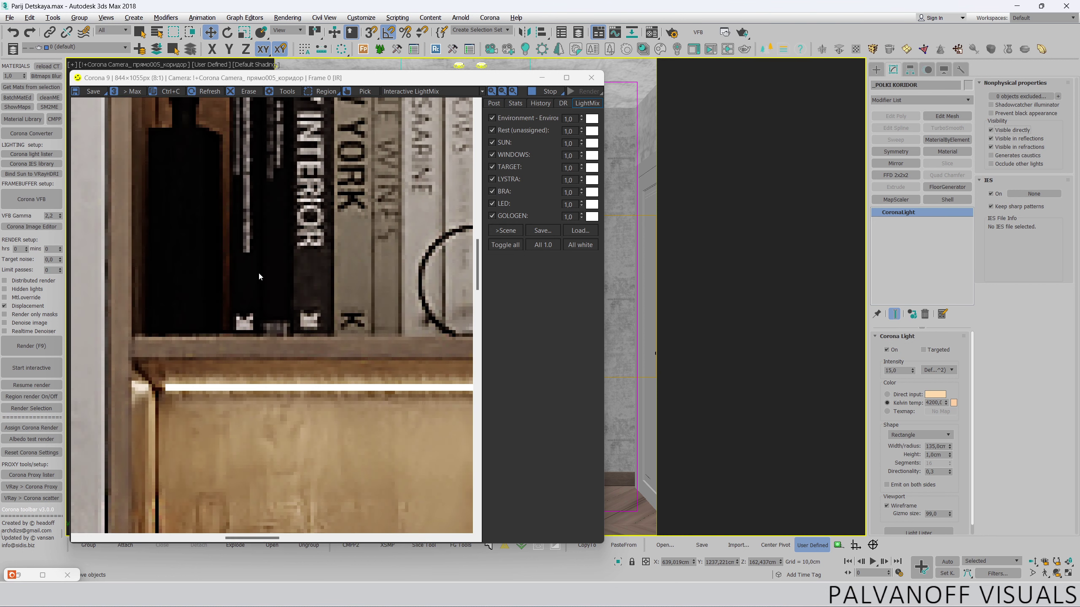
pyautogui.scroll(-1, 258, 272)
pyautogui.scroll(-1, 259, 274)
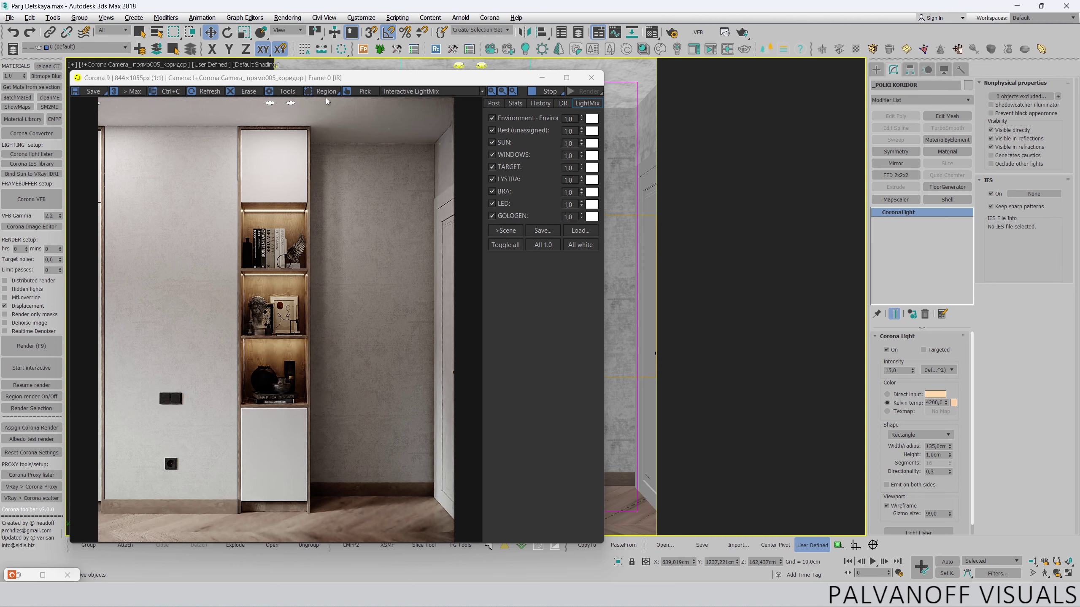
pyautogui.moveTo(328, 79); pyautogui.dragTo(321, 465)
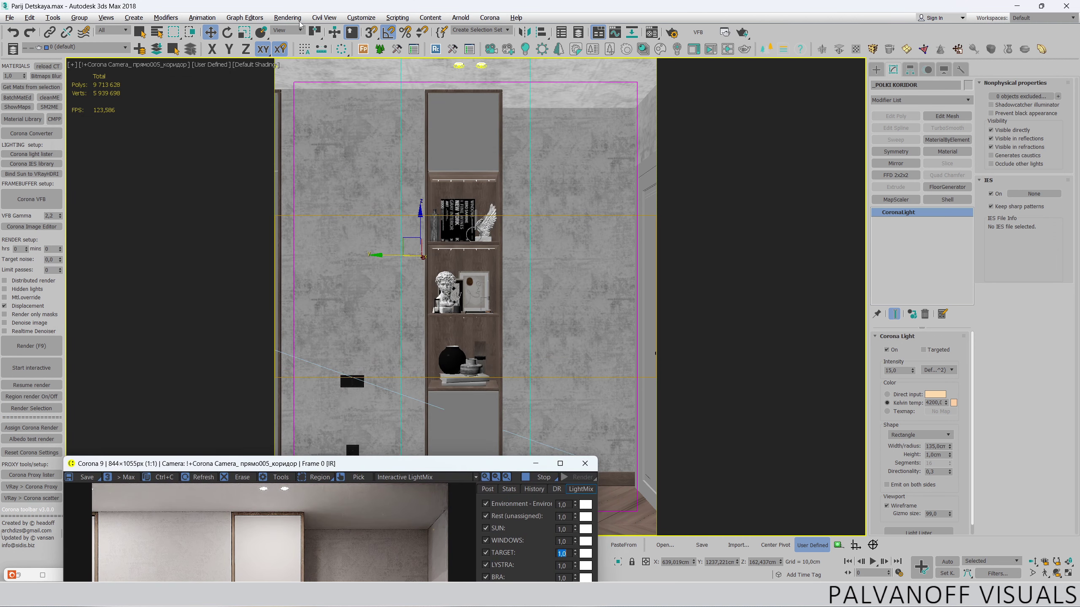
# - Switch to Top view and pan toward the corridor shelf lights
pyautogui.press('t')
pyautogui.scroll(2, 359, 251)
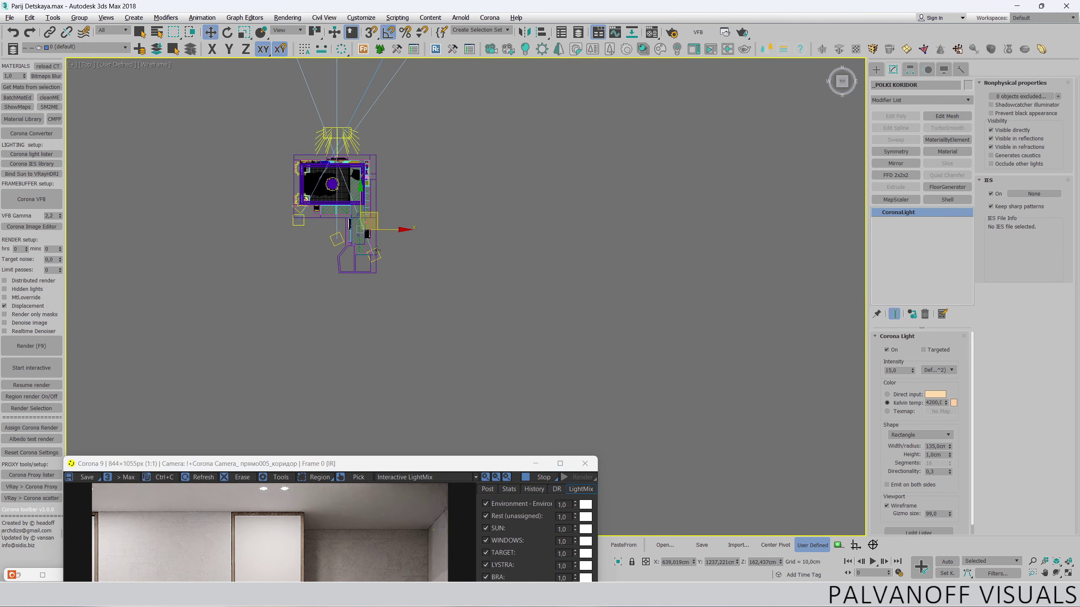
pyautogui.scroll(3, 356, 213)
pyautogui.scroll(2, 350, 170)
pyautogui.scroll(1, 348, 140)
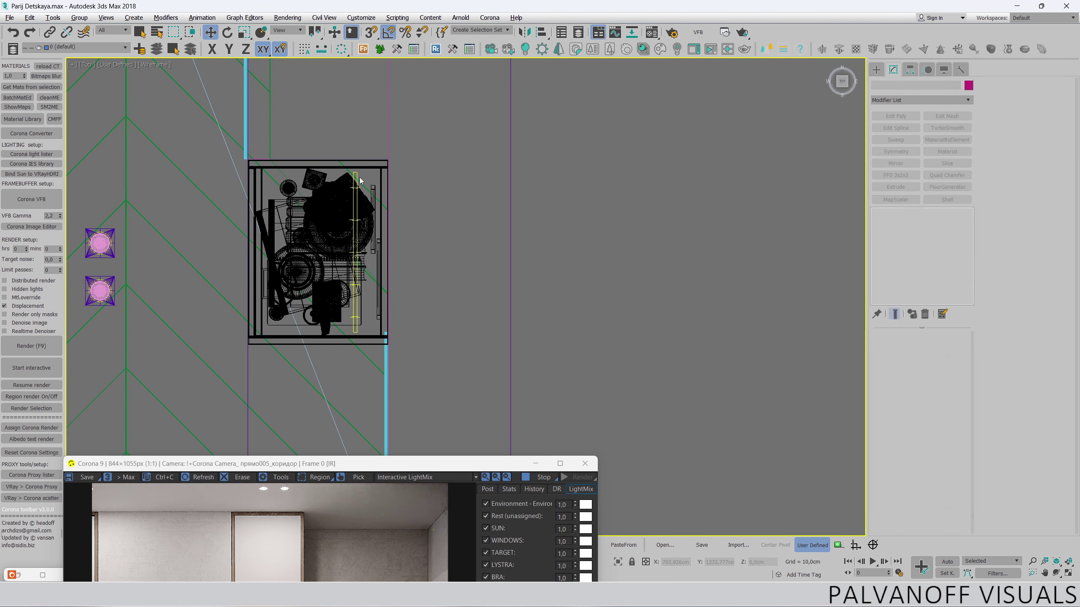
pyautogui.scroll(-7, 344, 175)
pyautogui.moveTo(344, 175); pyautogui.dragTo(394, 269, button='middle')
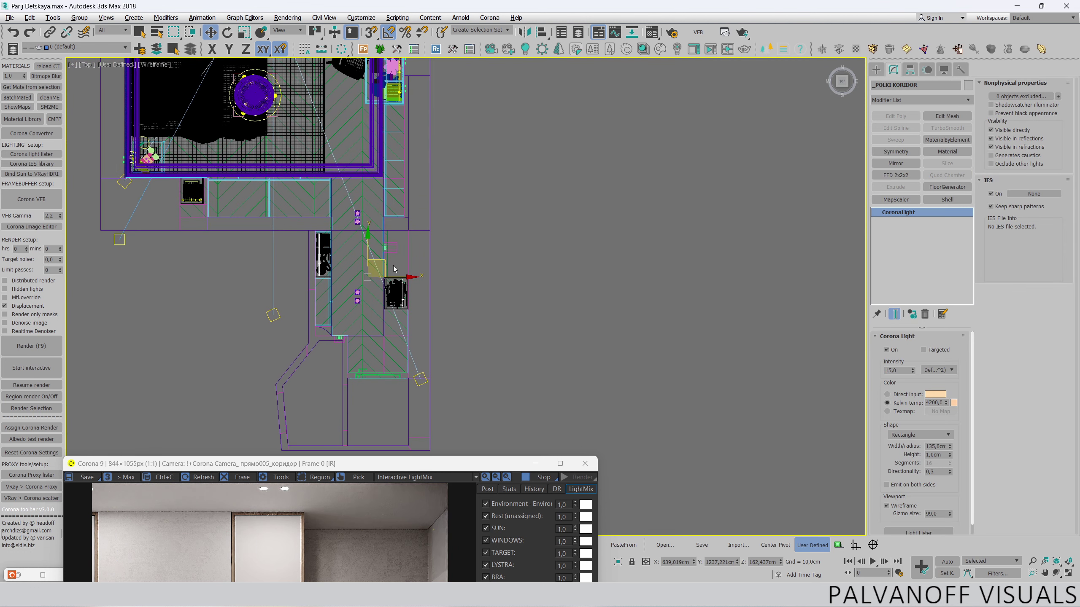
pyautogui.scroll(-3, 380, 261)
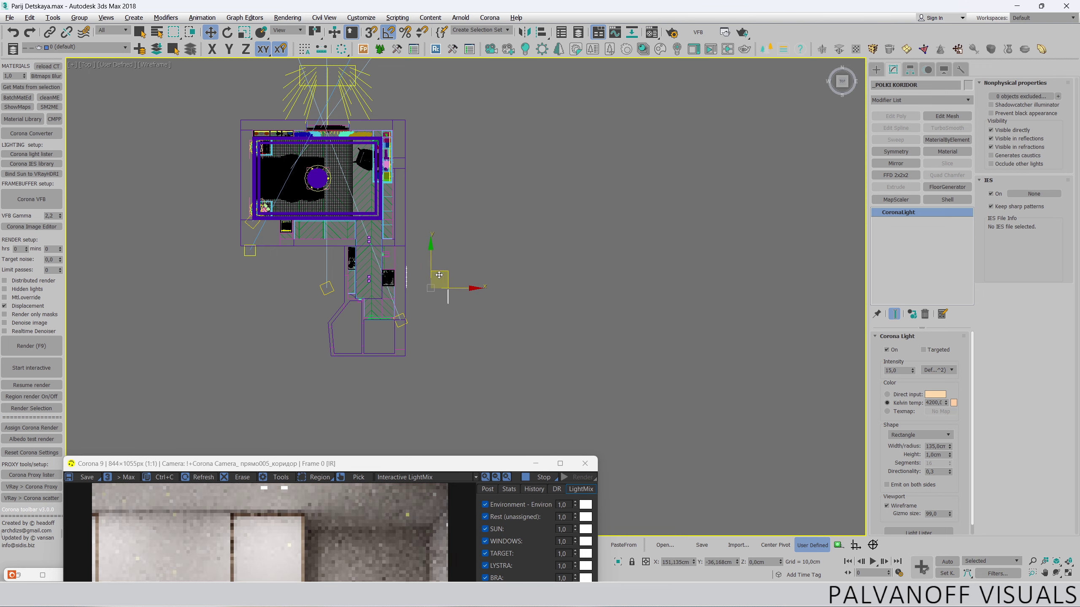
pyautogui.scroll(5, 364, 263)
# - Deselect the current light and set the selection filter to Lights
pyautogui.click(79, 17)
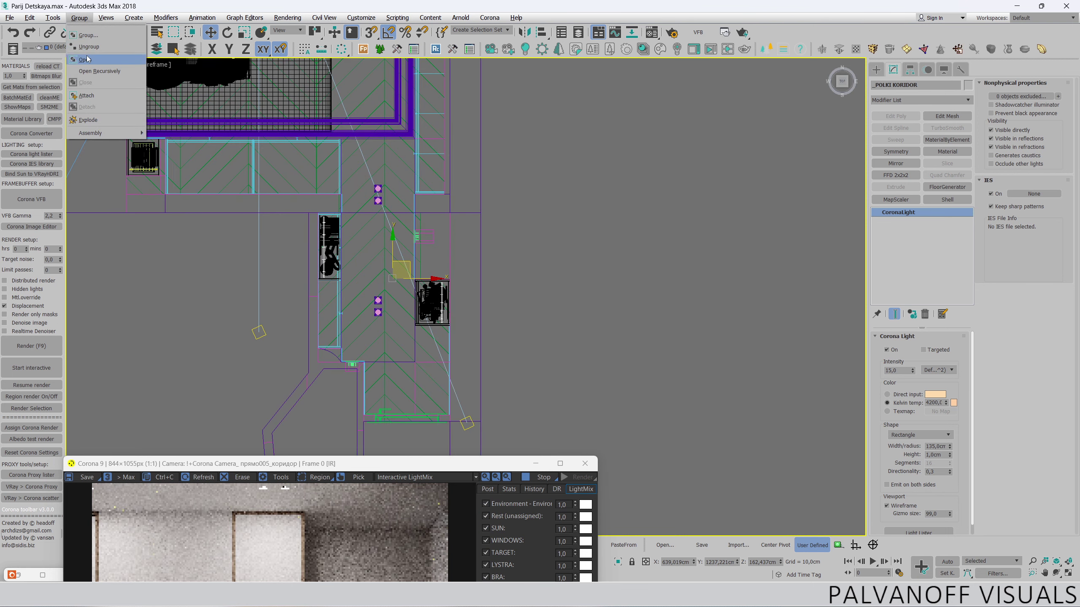
pyautogui.click(90, 52)
pyautogui.click(244, 292)
pyautogui.scroll(3, 421, 308)
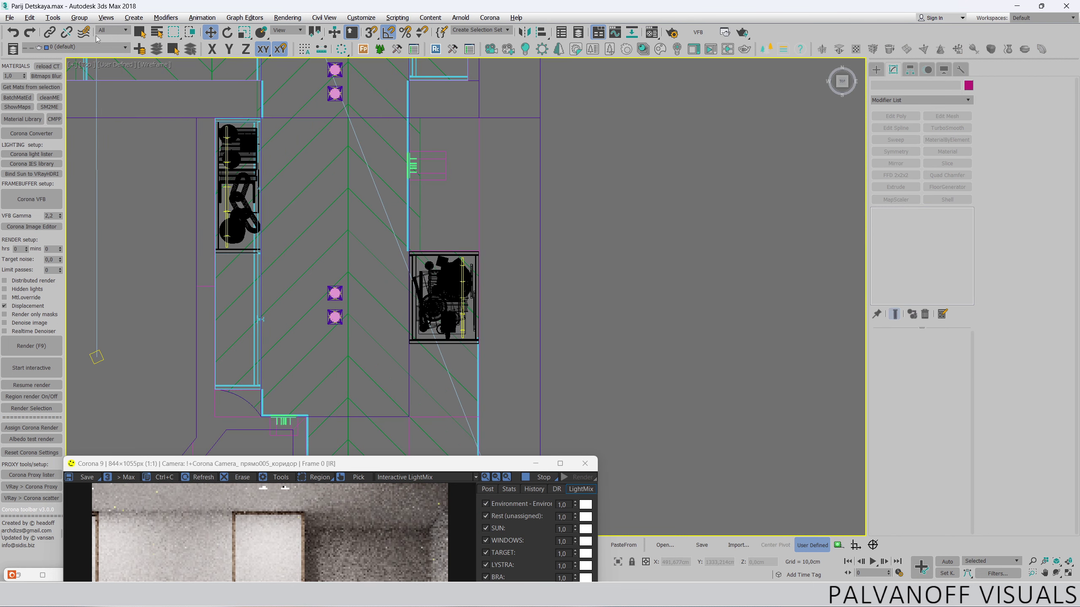
pyautogui.click(113, 31)
pyautogui.click(122, 68)
# - Select the three shelf LED lights and shift them right along X
pyautogui.scroll(3, 425, 271)
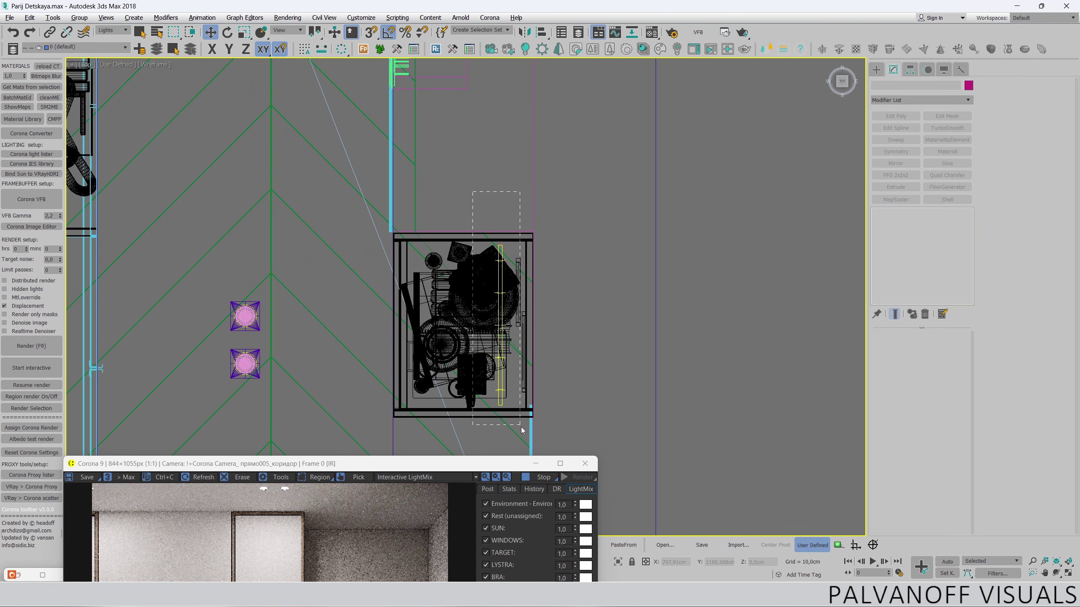
pyautogui.moveTo(522, 431); pyautogui.dragTo(470, 398, button='middle')
pyautogui.scroll(3, 464, 290)
pyautogui.scroll(-3, 438, 303)
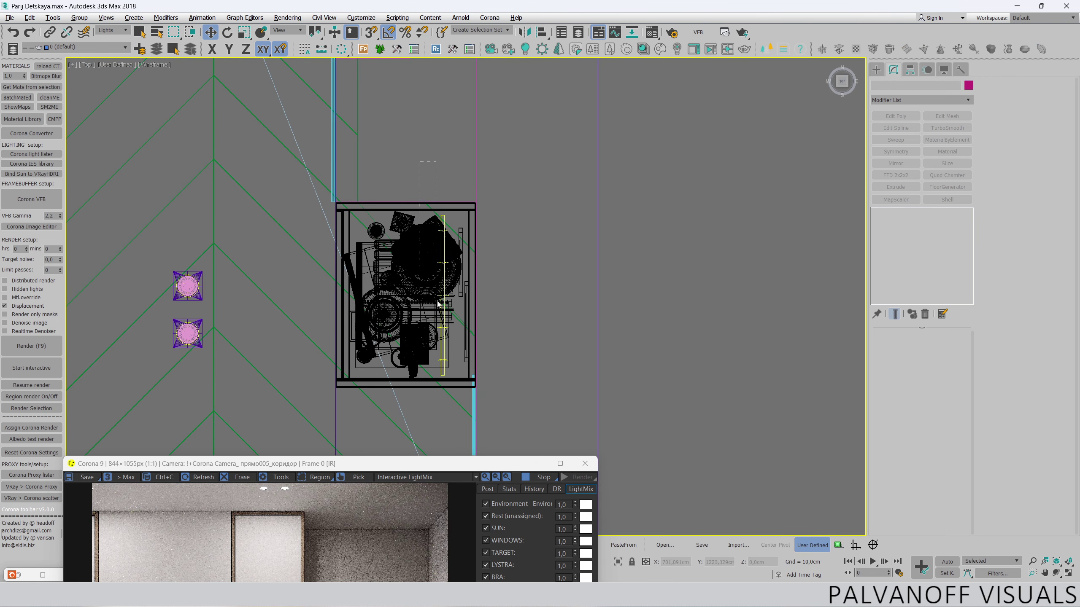
pyautogui.hotkey('ctrl', 'a')
pyautogui.scroll(-6, 438, 314)
pyautogui.scroll(1, 438, 313)
pyautogui.keyDown('alt'); pyautogui.click(404, 299); pyautogui.keyUp('alt')
pyautogui.scroll(3, 475, 260)
pyautogui.scroll(3, 475, 261)
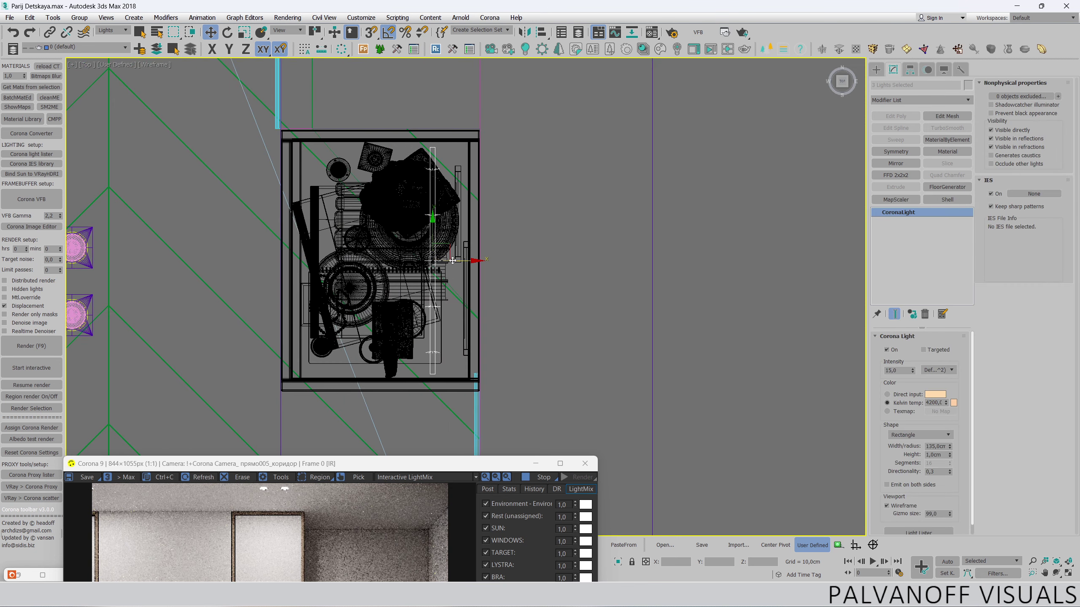
pyautogui.moveTo(475, 260); pyautogui.dragTo(483, 261)
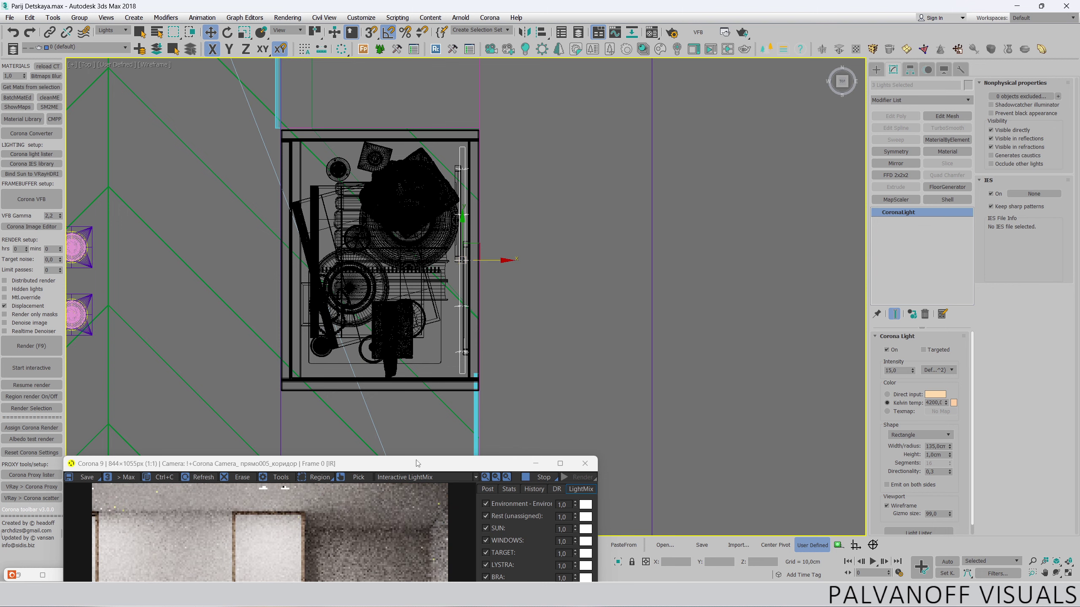
# - Review the corridor render of the lit shelves in the Corona VFB
pyautogui.moveTo(416, 464); pyautogui.dragTo(405, 101)
pyautogui.scroll(2, 266, 211)
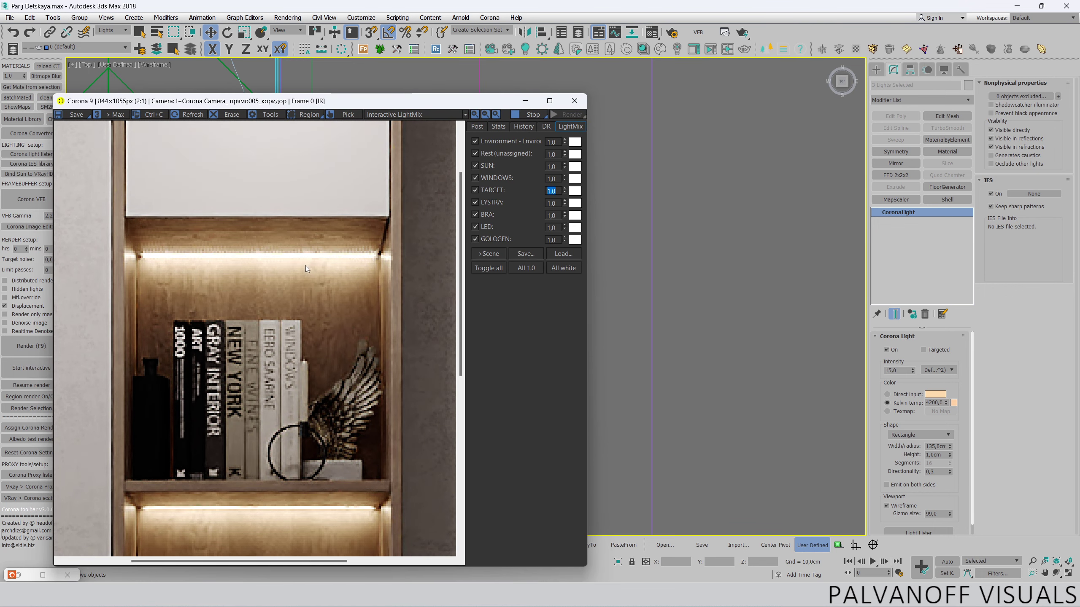
pyautogui.scroll(-2, 305, 272)
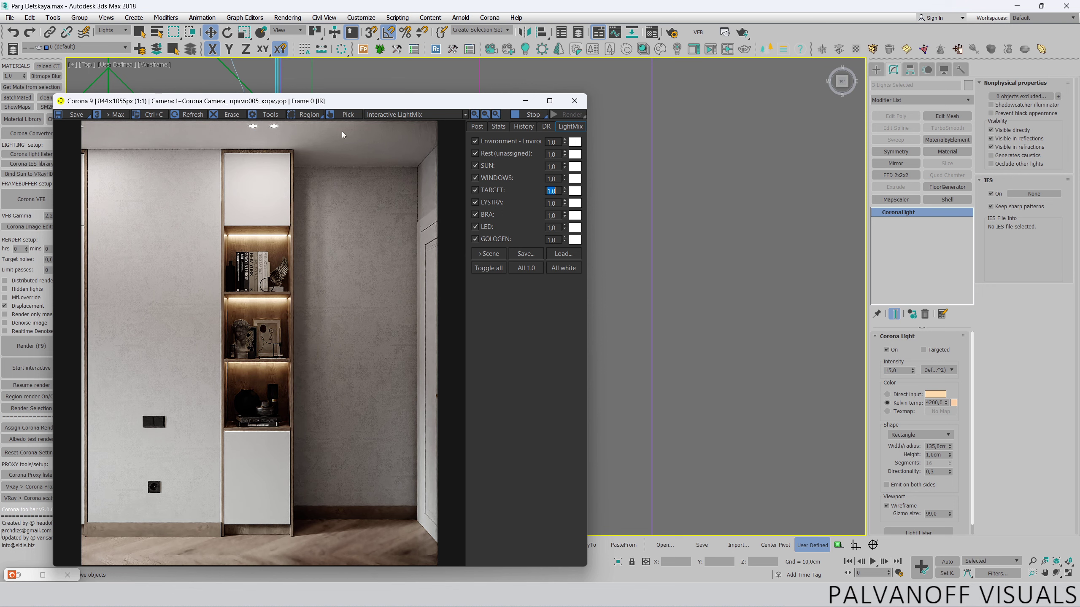
pyautogui.moveTo(339, 104); pyautogui.dragTo(338, 410)
# - Select the _GALOGEN spotlight and load 60.ies from the Light IES folder on drive E
pyautogui.click(458, 331)
pyautogui.press('c')
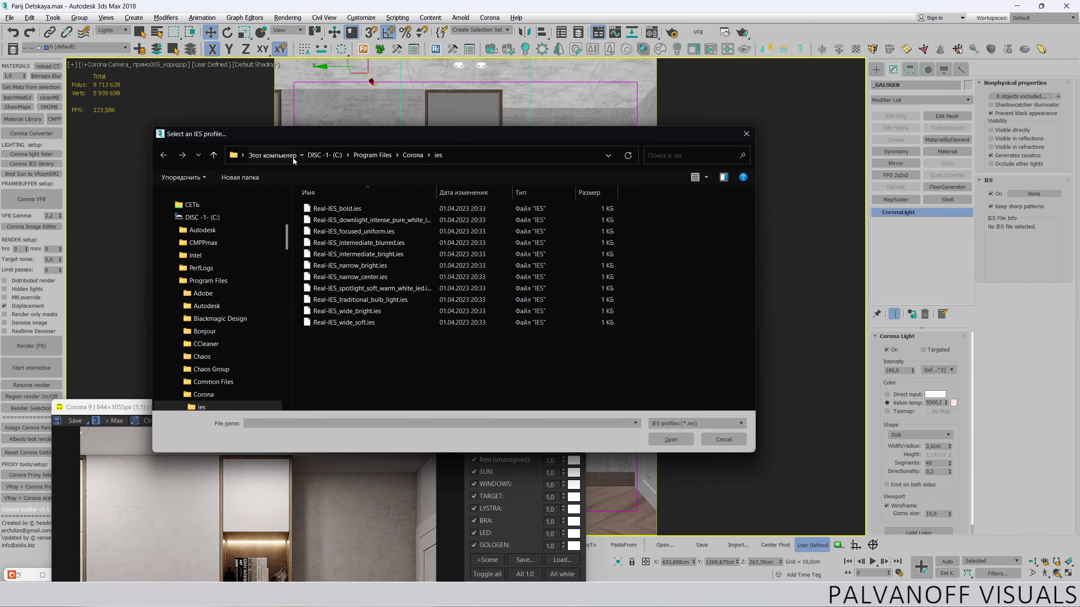
pyautogui.click(292, 155)
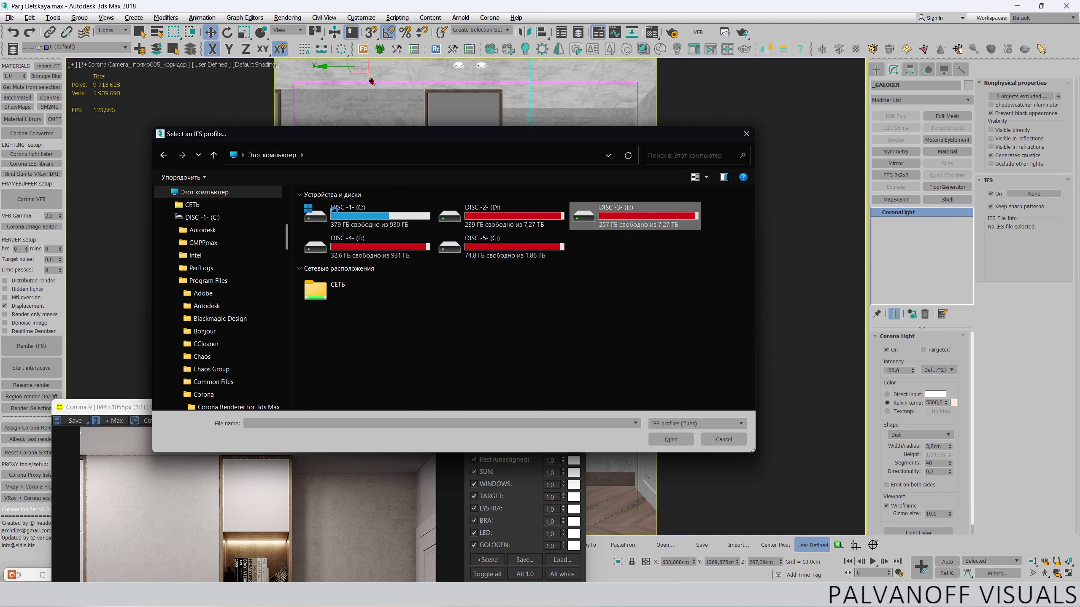
pyautogui.doubleClick(340, 209)
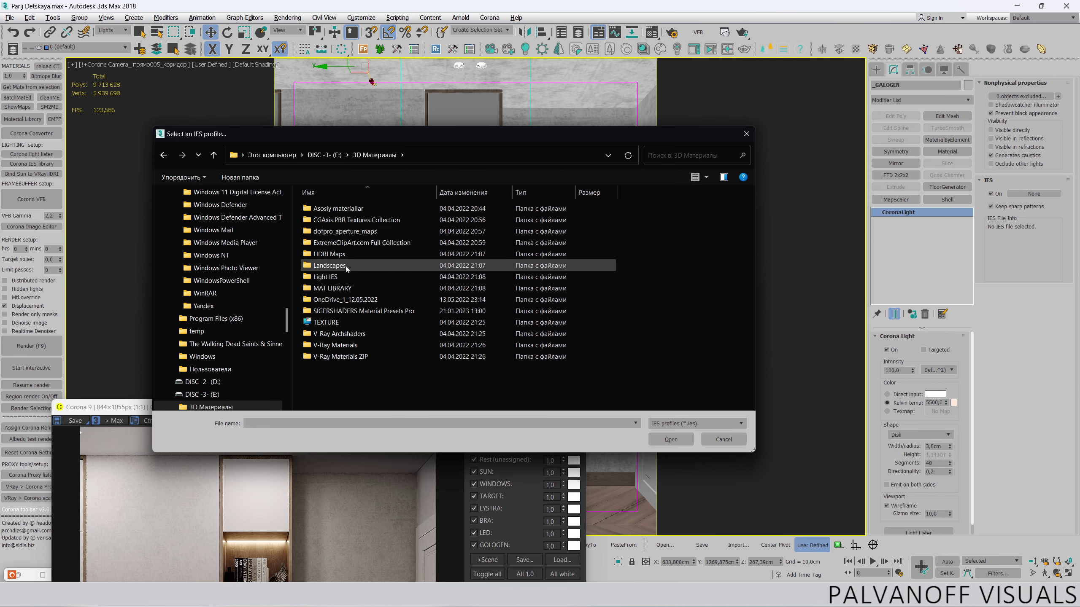
pyautogui.doubleClick(344, 276)
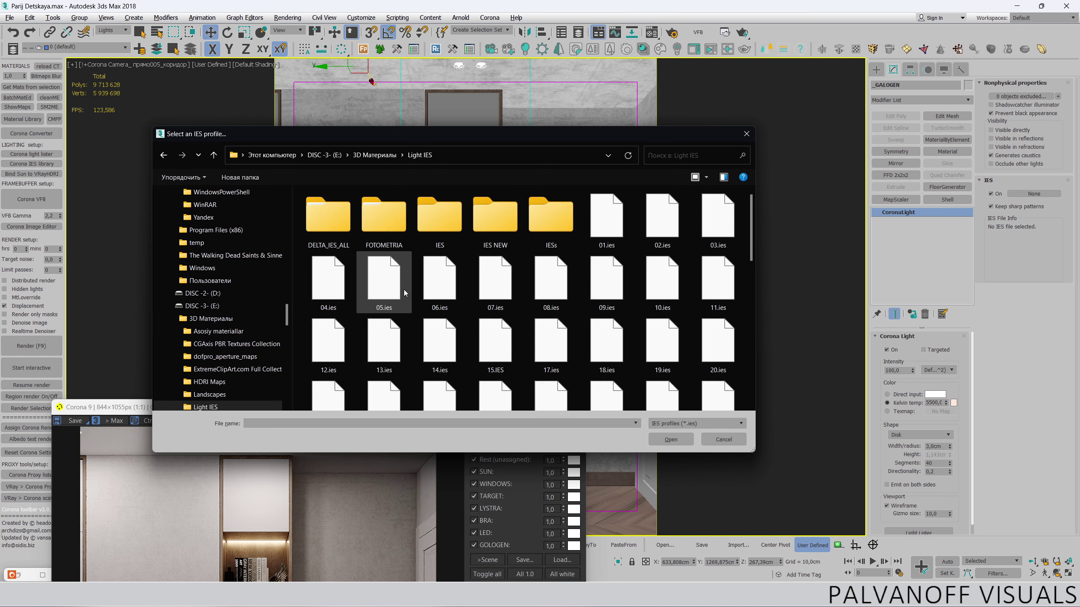
pyautogui.scroll(-5, 446, 293)
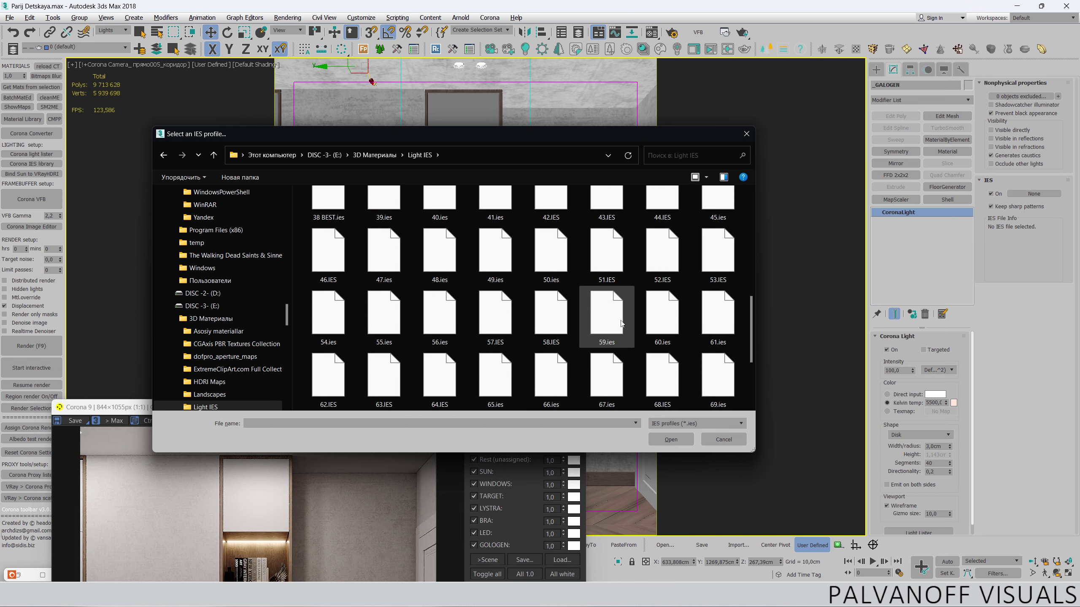
pyautogui.doubleClick(648, 321)
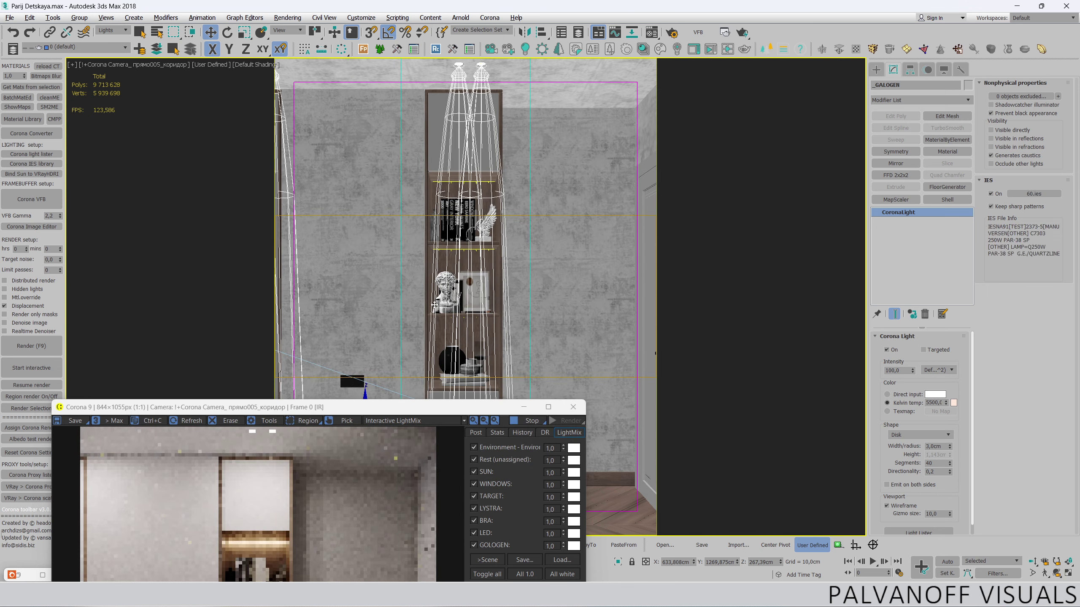
pyautogui.moveTo(399, 408); pyautogui.dragTo(382, 69)
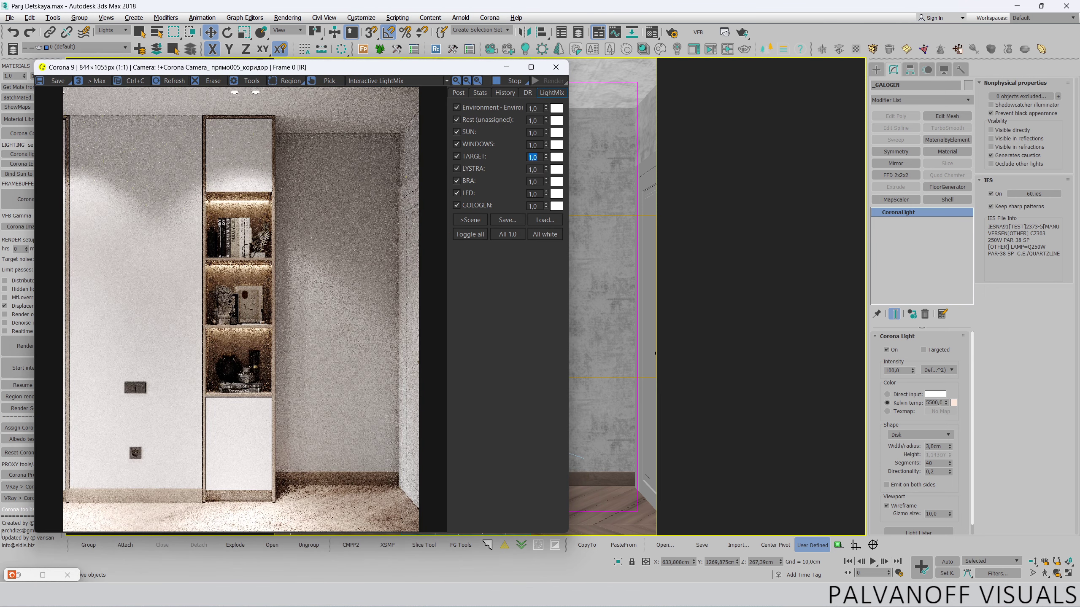
# - Set 1 cm radius and 4500 K, disable caustics, enable reflection/refraction visibility
pyautogui.doubleClick(934, 447)
pyautogui.write('1')
pyautogui.press('Return')
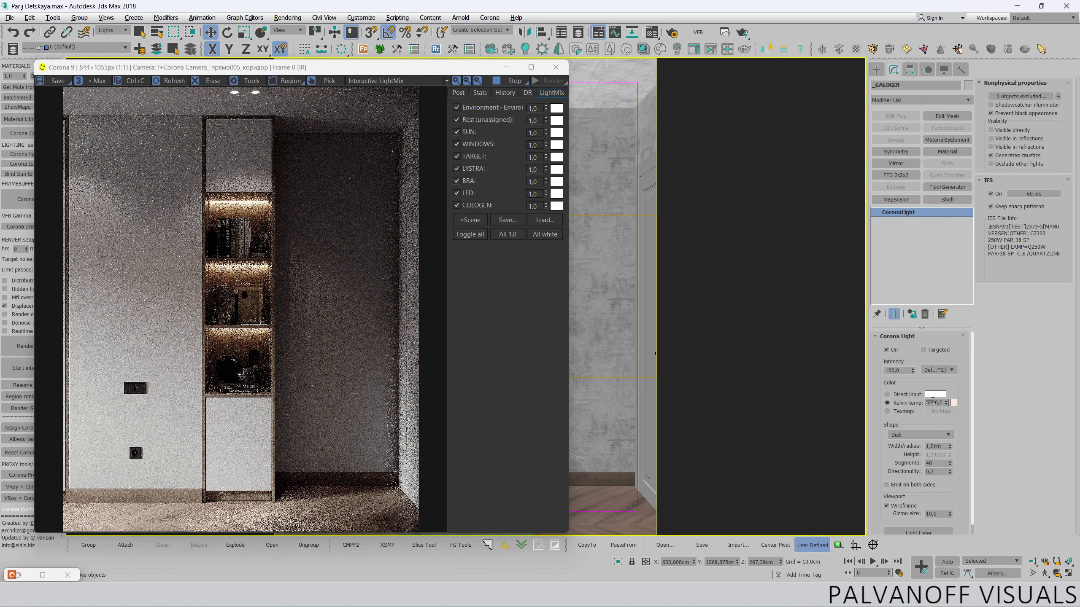
pyautogui.doubleClick(933, 403)
pyautogui.write('4500')
pyautogui.press('Return')
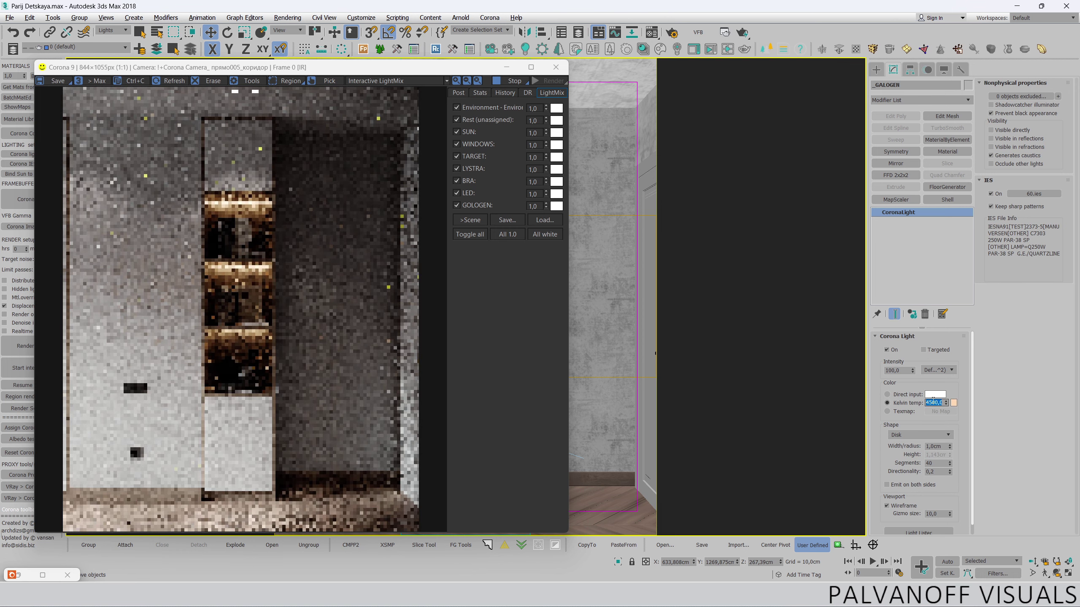
pyautogui.click(999, 155)
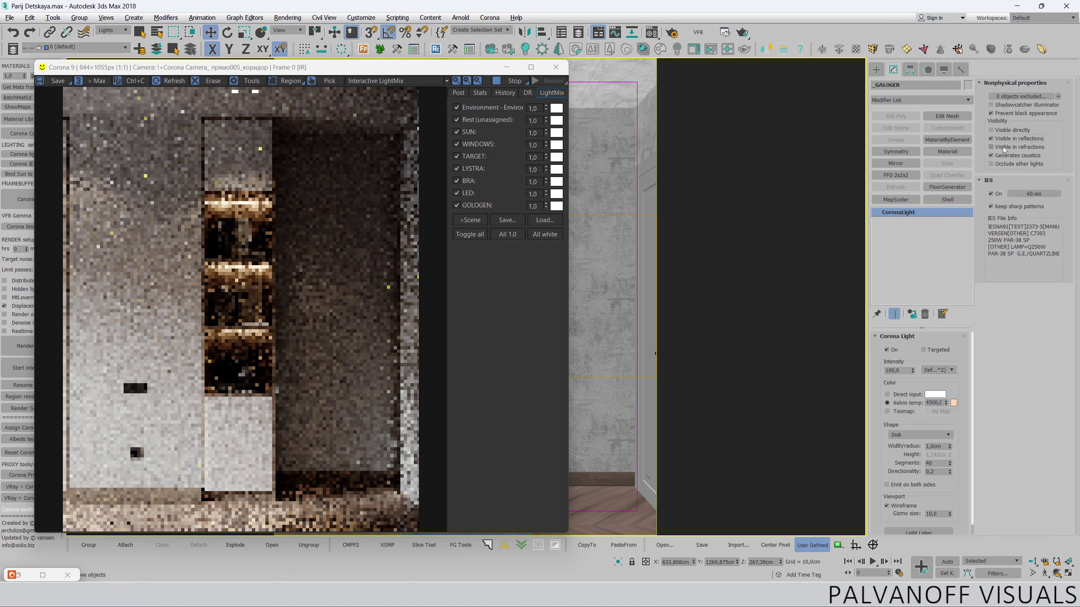
pyautogui.click(999, 148)
pyautogui.click(1000, 140)
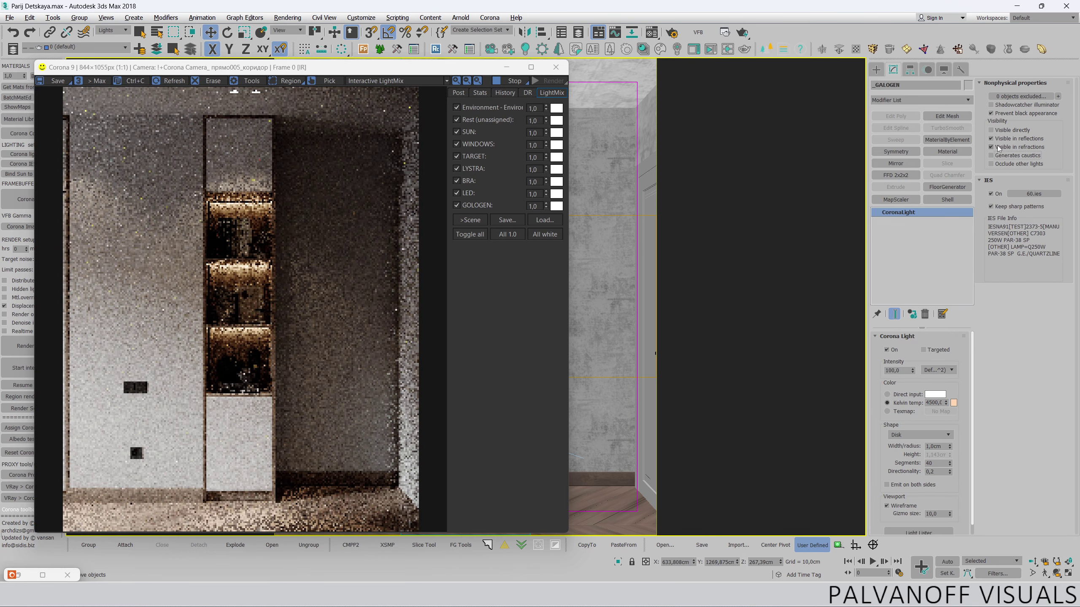
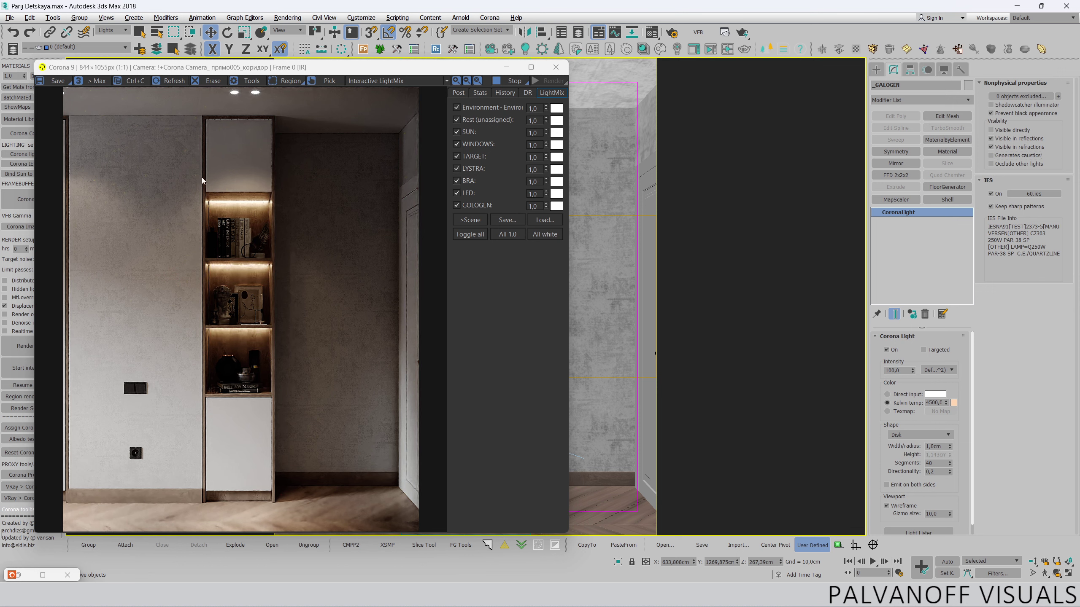
# - Turn the GOLOGEN LightMix group off and back on, then drag the frame buffer down
pyautogui.scroll(2, 236, 524)
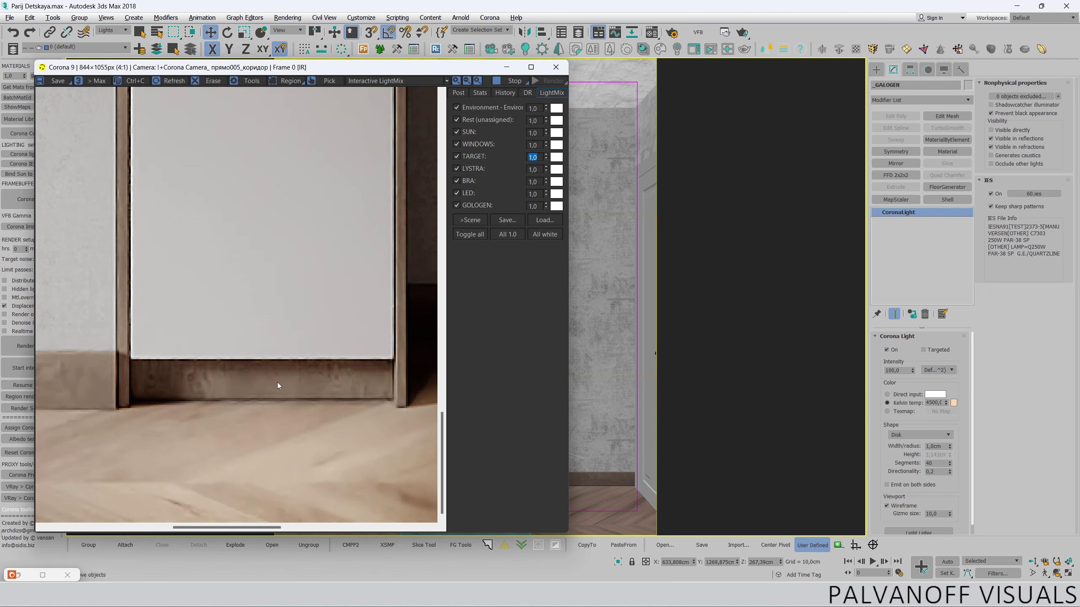
pyautogui.scroll(-2, 272, 455)
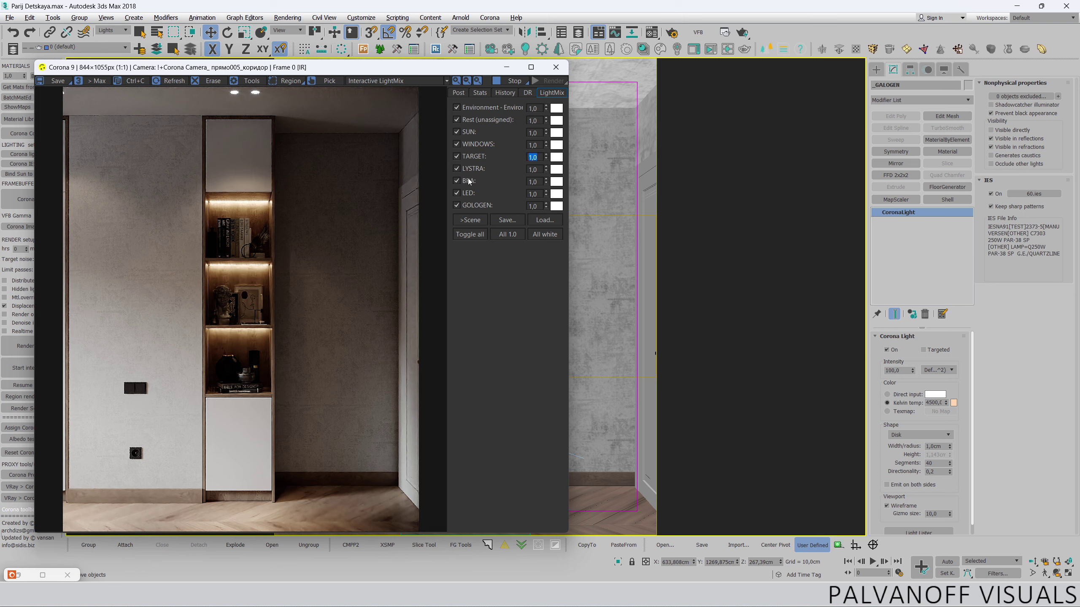
pyautogui.click(462, 205)
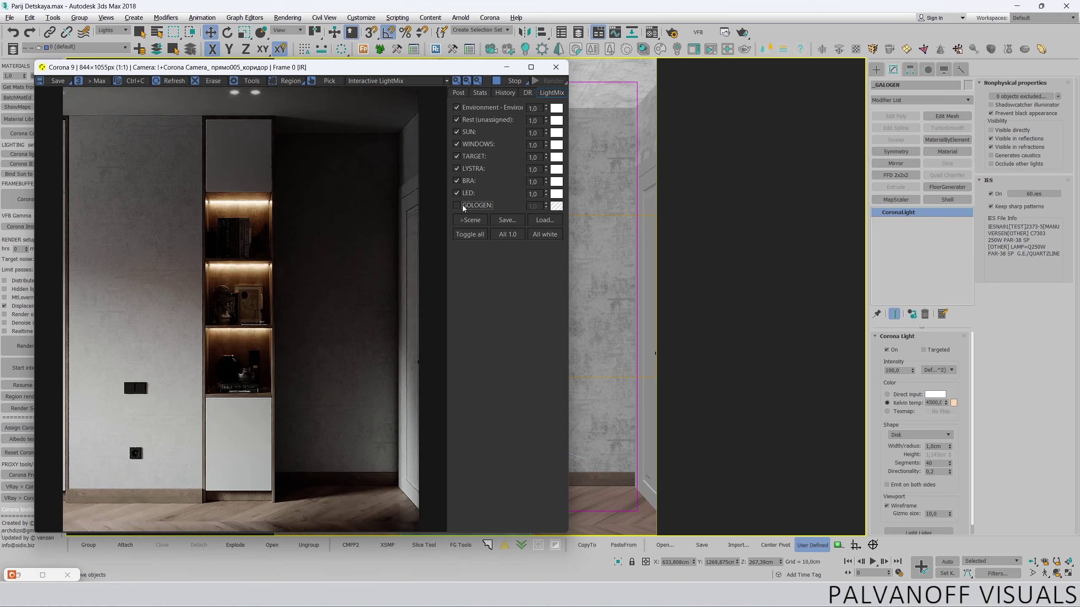
pyautogui.click(463, 205)
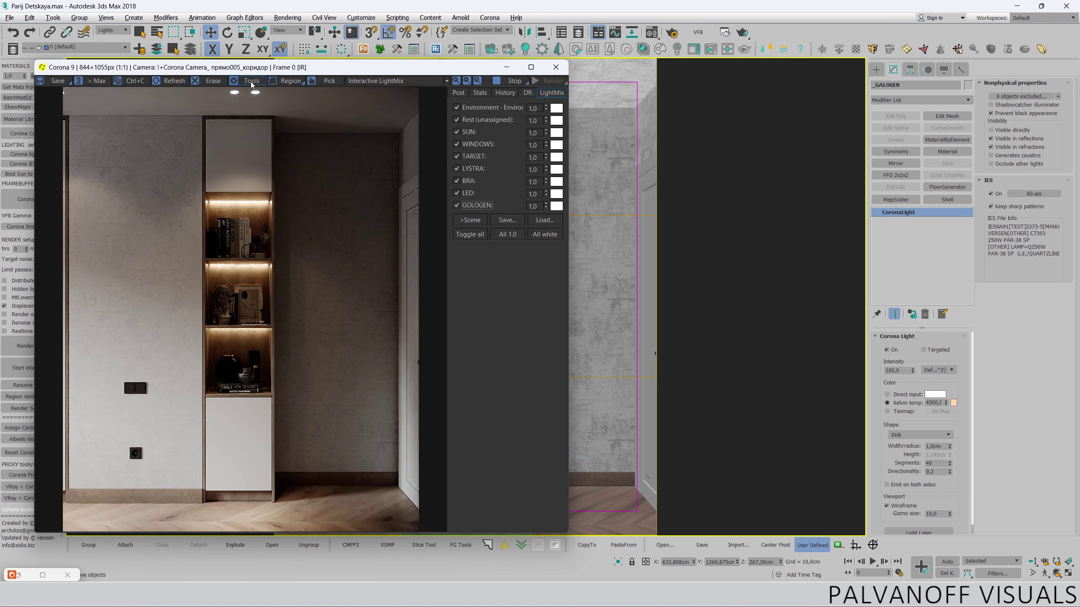
pyautogui.scroll(2, 255, 92)
pyautogui.scroll(1, 262, 95)
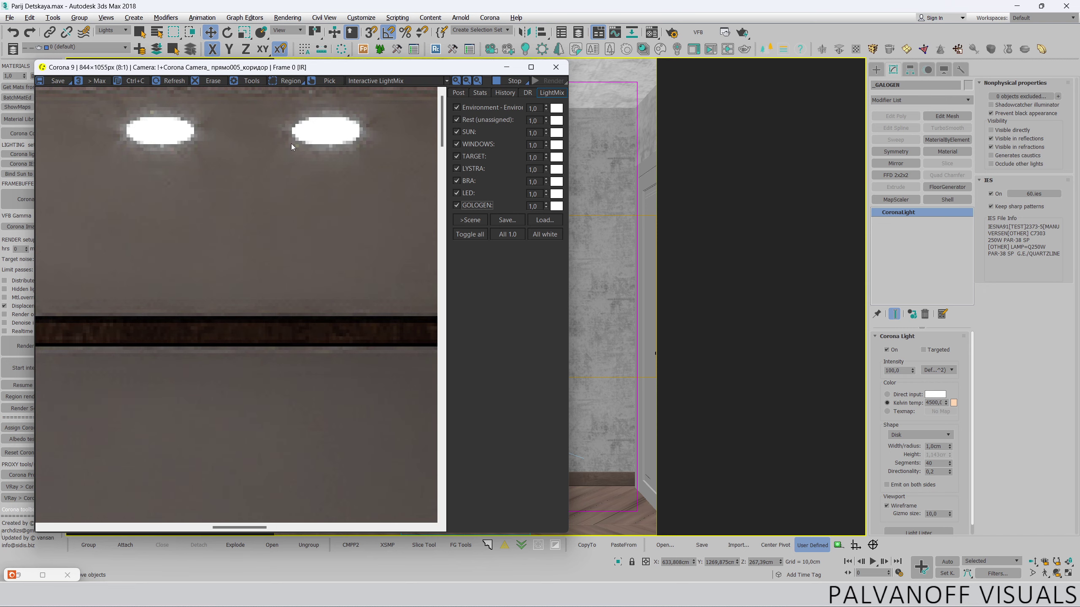
pyautogui.moveTo(340, 66); pyautogui.dragTo(334, 295)
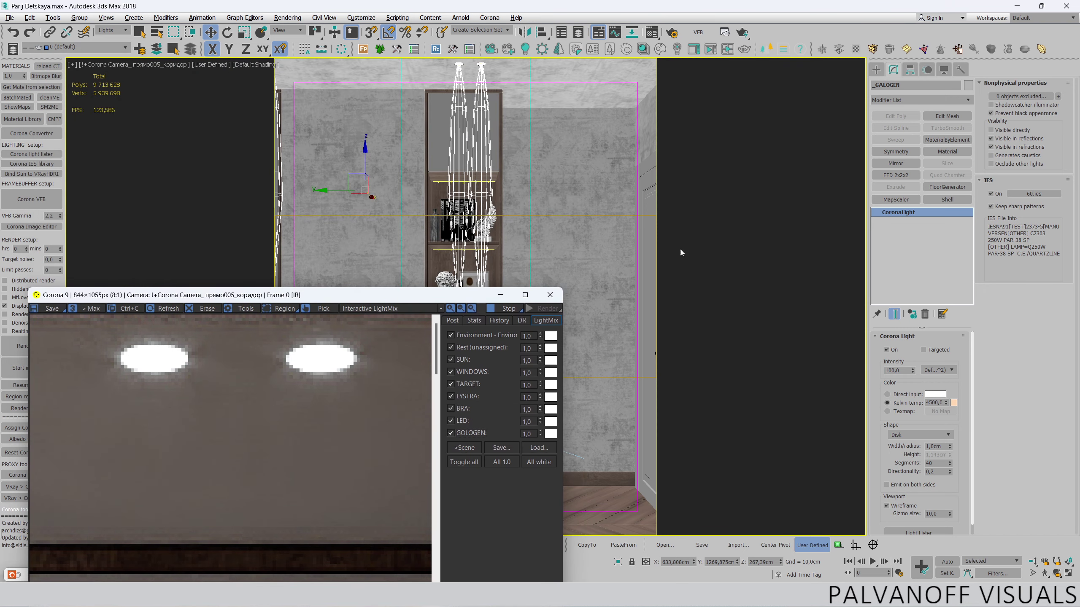
# - Set the light gizmo size to 4,4 and the selection filter to All
pyautogui.moveTo(949, 514)
pyautogui.mouseDown()
pyautogui.moveTo(953, 537)
pyautogui.moveTo(923, 568)
pyautogui.mouseUp()
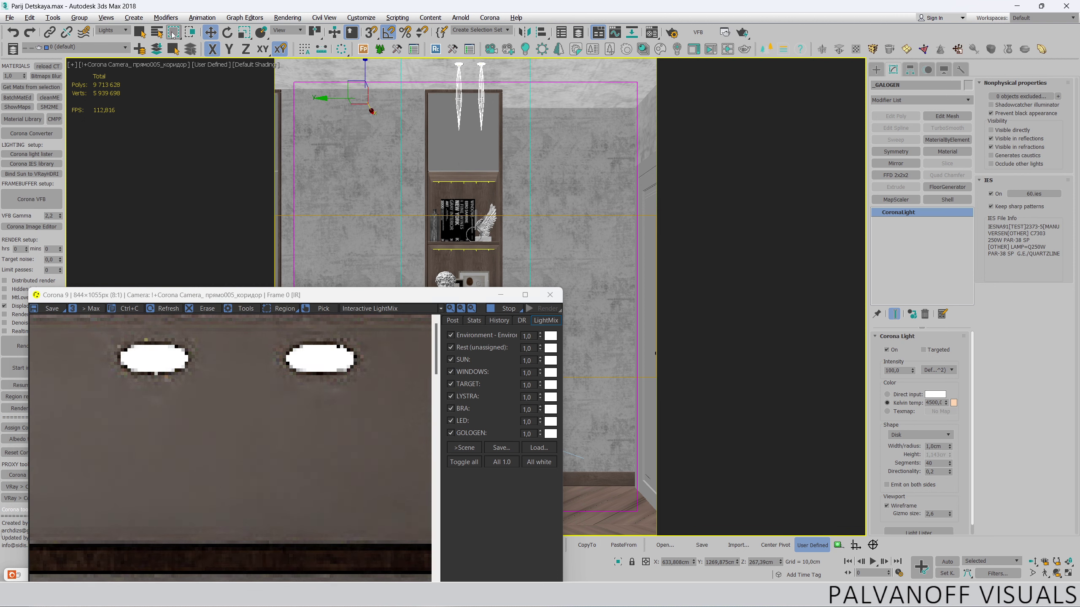
pyautogui.click(113, 30)
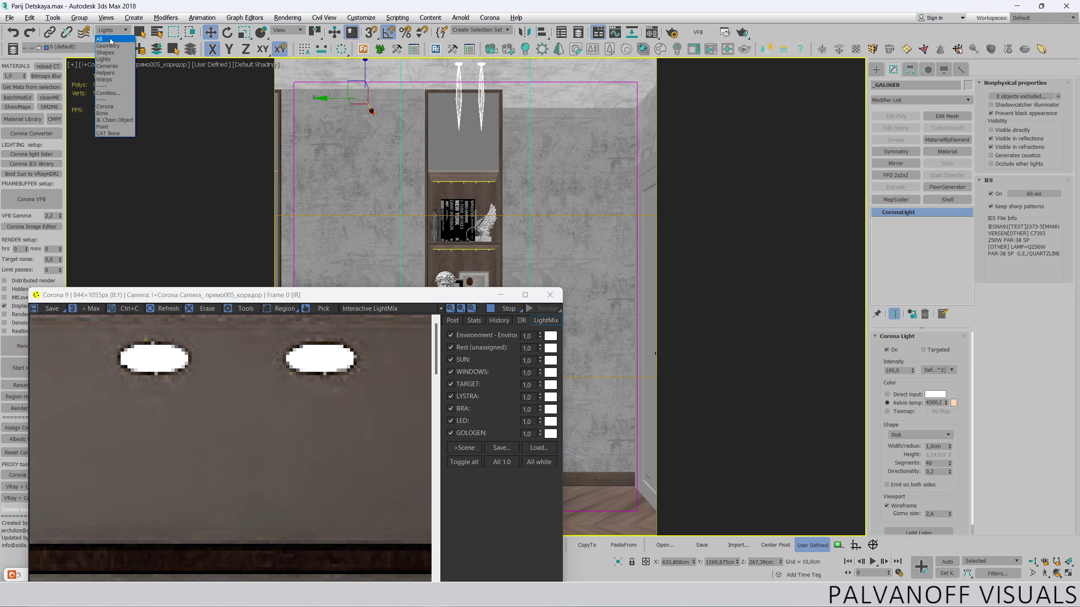
pyautogui.click(672, 34)
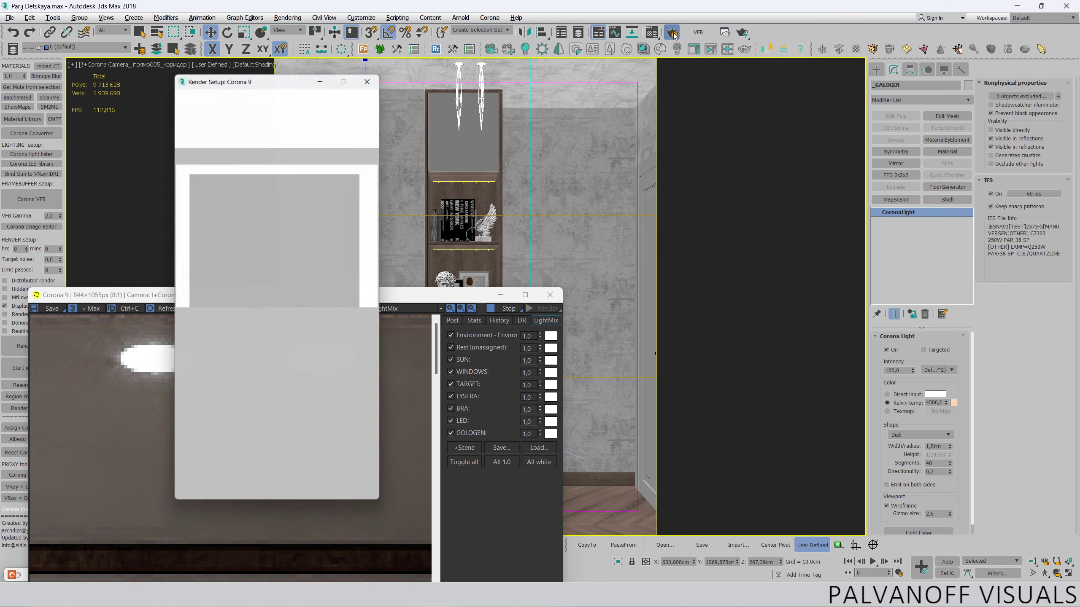
pyautogui.click(672, 33)
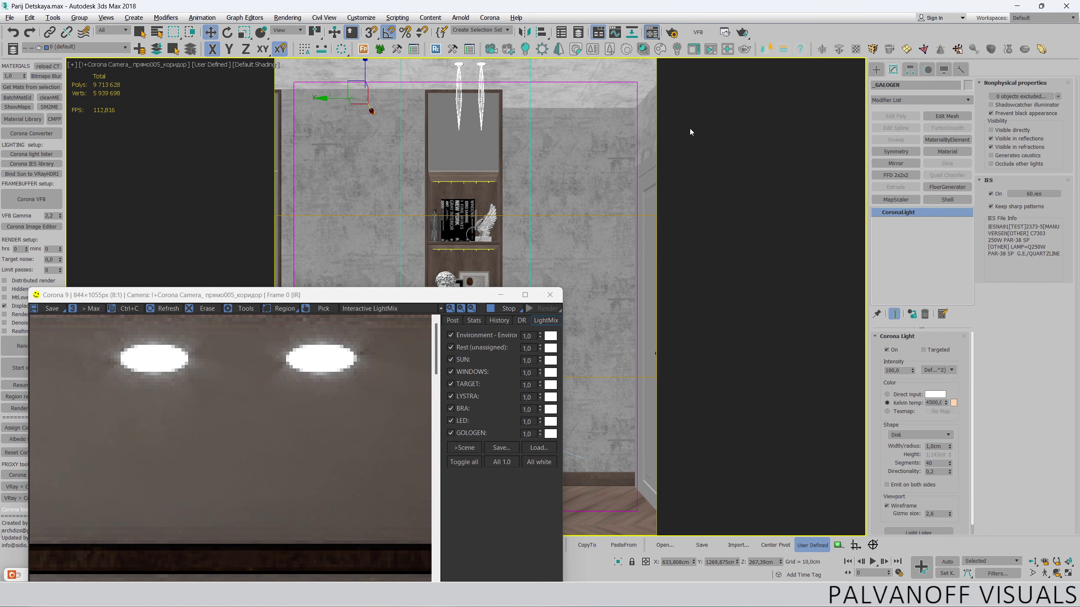
# - Eyedrop the pendant lamp's Mood Pro Fixed Round 1 material into a slot and select the lamp group
pyautogui.click(765, 159)
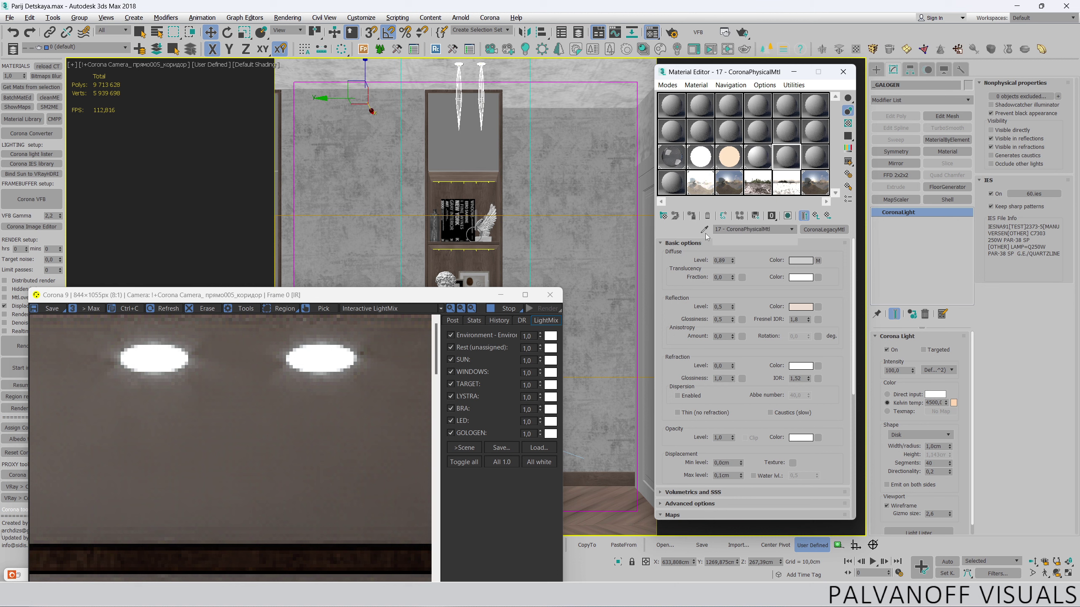
pyautogui.click(704, 230)
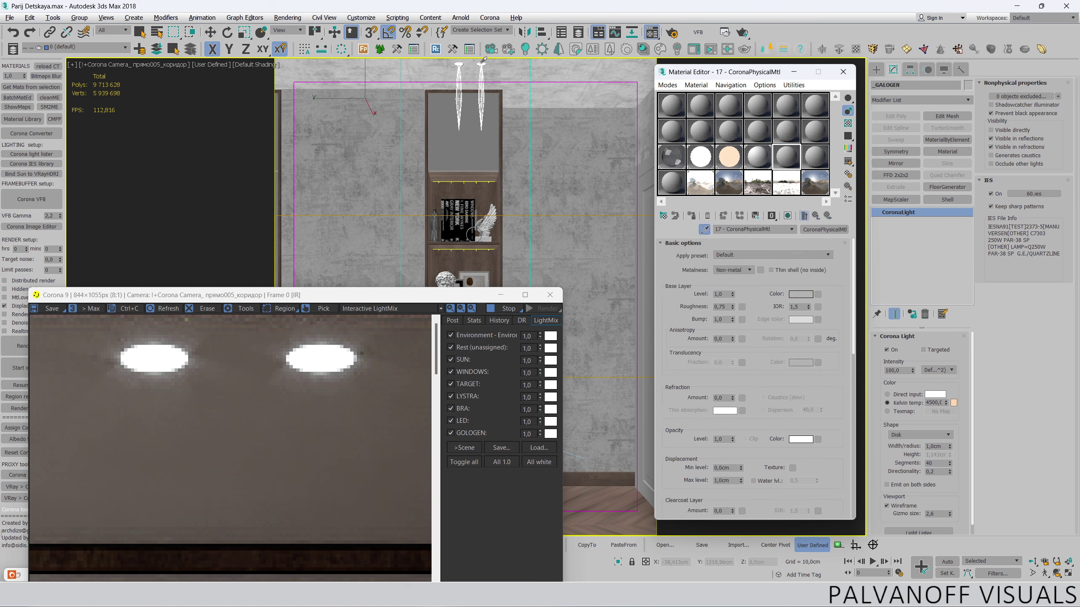
pyautogui.click(481, 63)
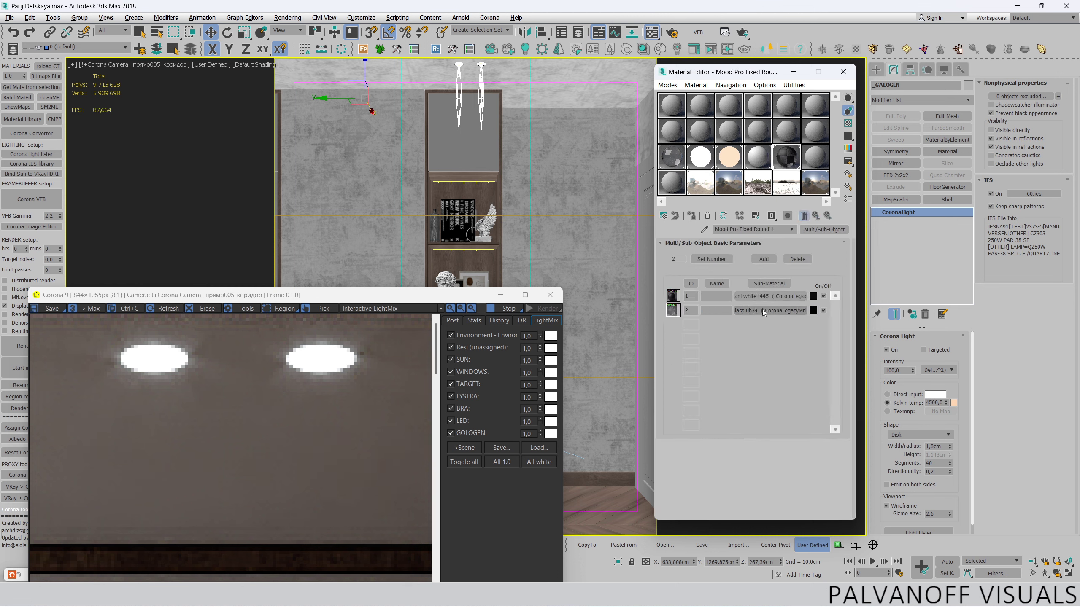
pyautogui.moveTo(298, 295); pyautogui.dragTo(305, 418)
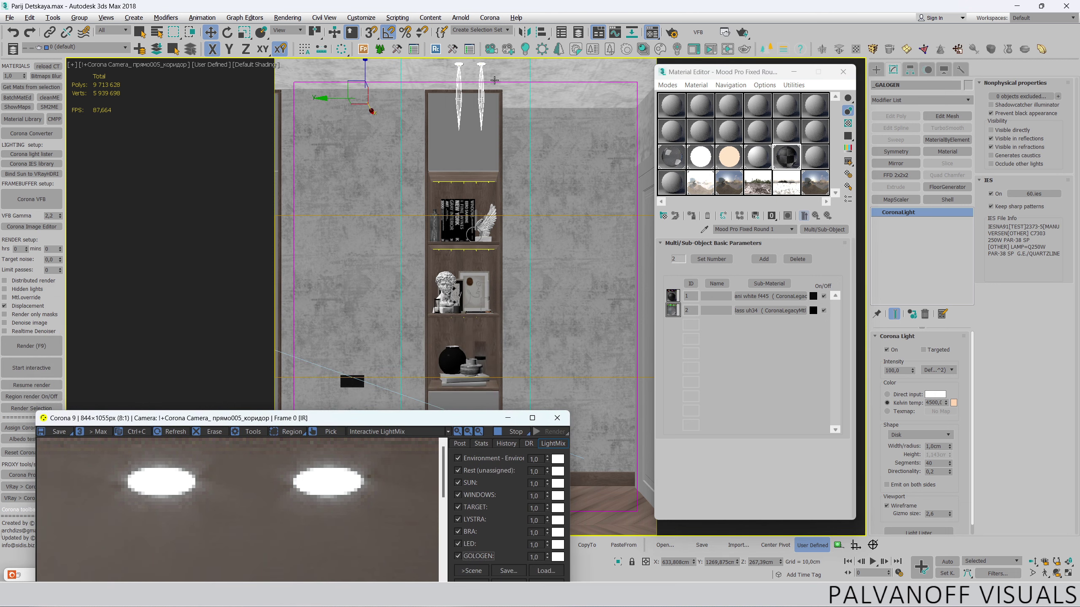
pyautogui.click(481, 67)
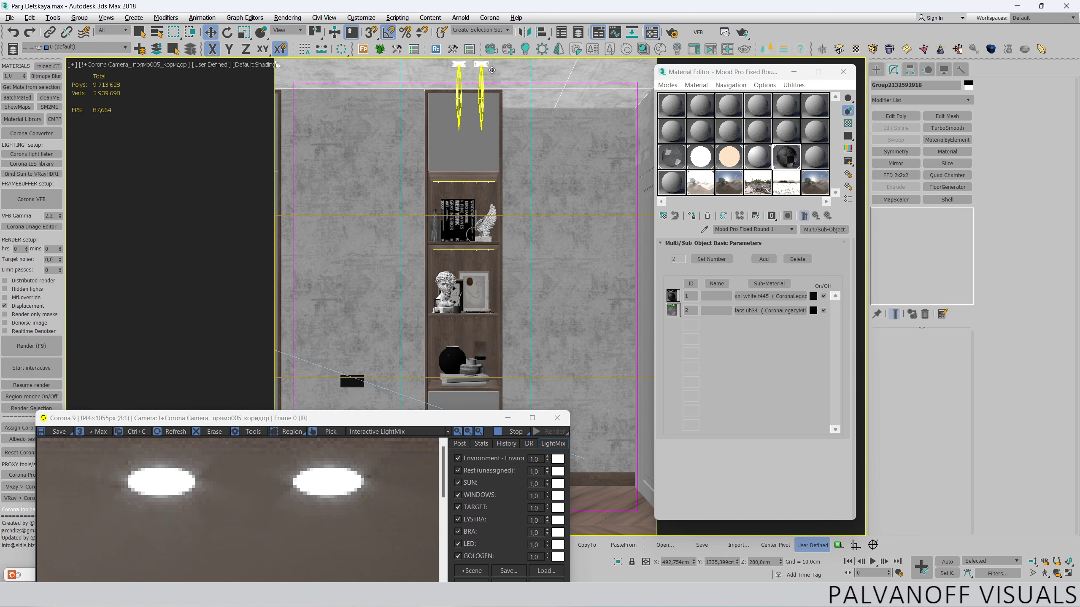
# - Switch to Perspective and zoom in on the corridor's ceiling lamps
pyautogui.press('p')
pyautogui.press('z')
pyautogui.scroll(3, 522, 161)
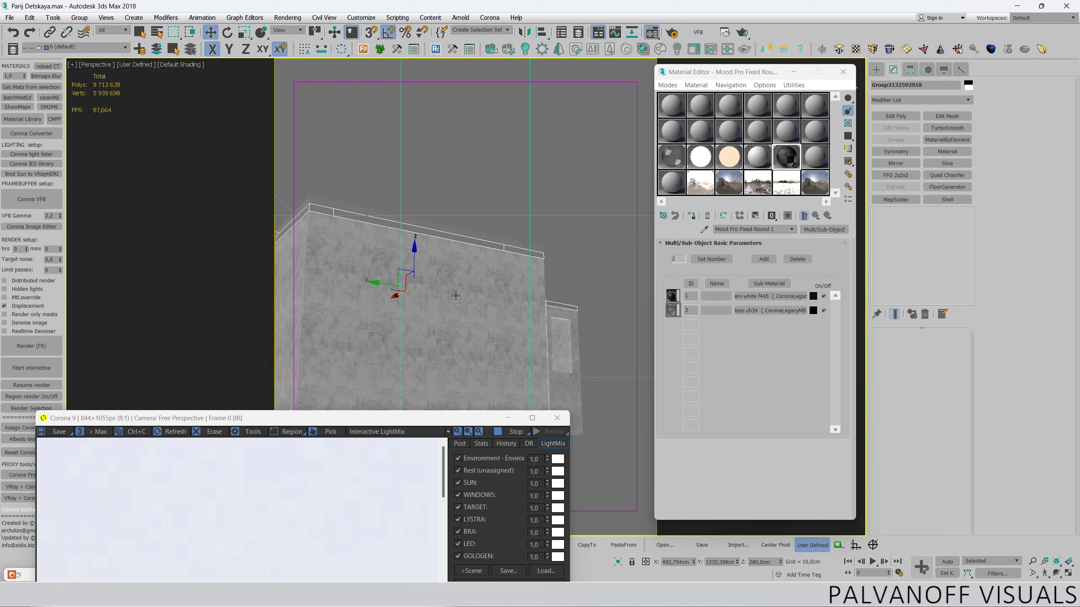
pyautogui.scroll(4, 496, 189)
pyautogui.scroll(4, 496, 212)
pyautogui.scroll(4, 441, 199)
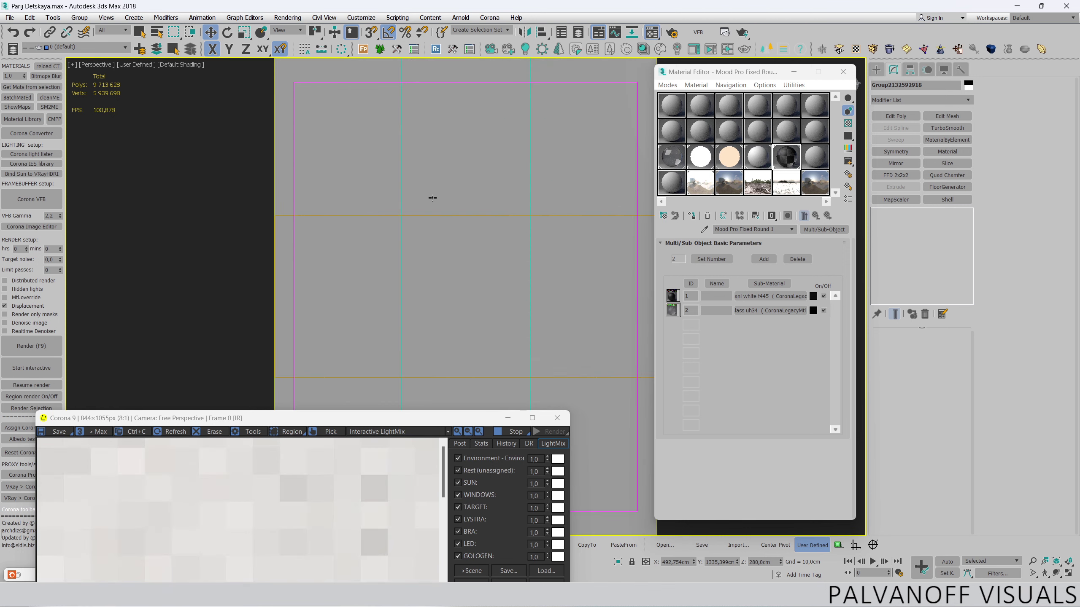
pyautogui.scroll(2, 431, 198)
pyautogui.scroll(3, 514, 208)
pyautogui.scroll(2, 491, 239)
pyautogui.moveTo(548, 343)
pyautogui.mouseDown(button='middle')
pyautogui.moveTo(549, 303)
pyautogui.moveTo(470, 141)
pyautogui.mouseUp(button='middle')
pyautogui.scroll(2, 470, 142)
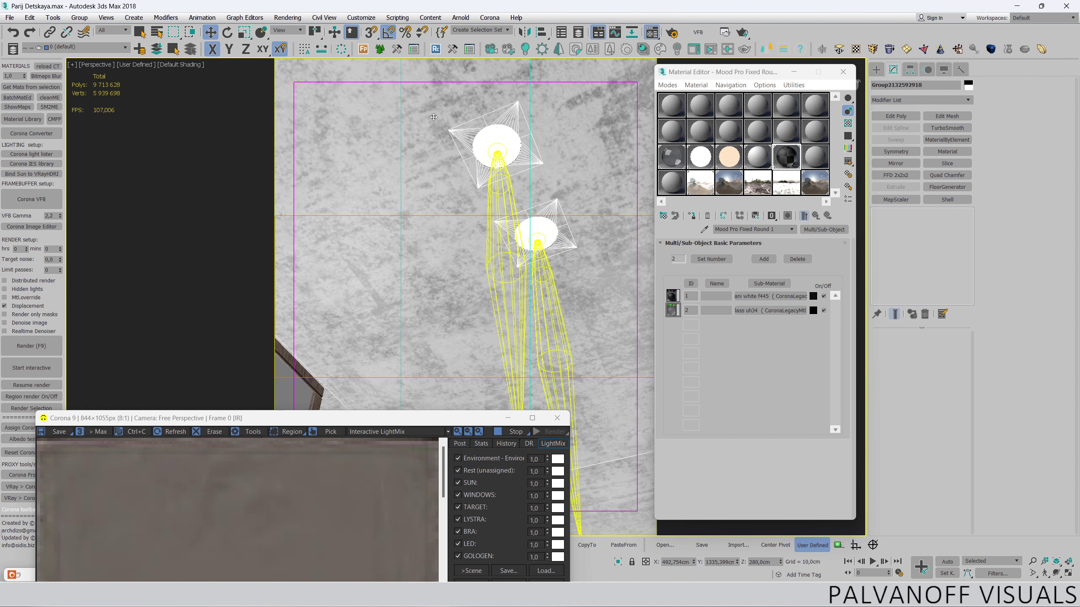
# - Open the lamp group, hide the _GALOGEN spotlight and select _GALOGEN VIS
pyautogui.click(79, 18)
pyautogui.click(91, 55)
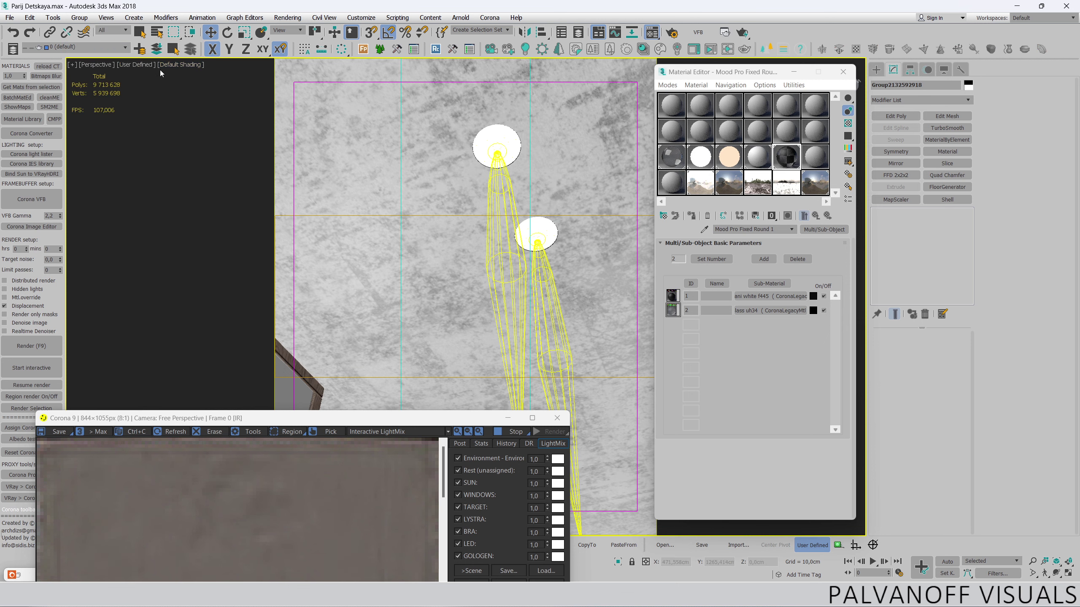
pyautogui.click(502, 128)
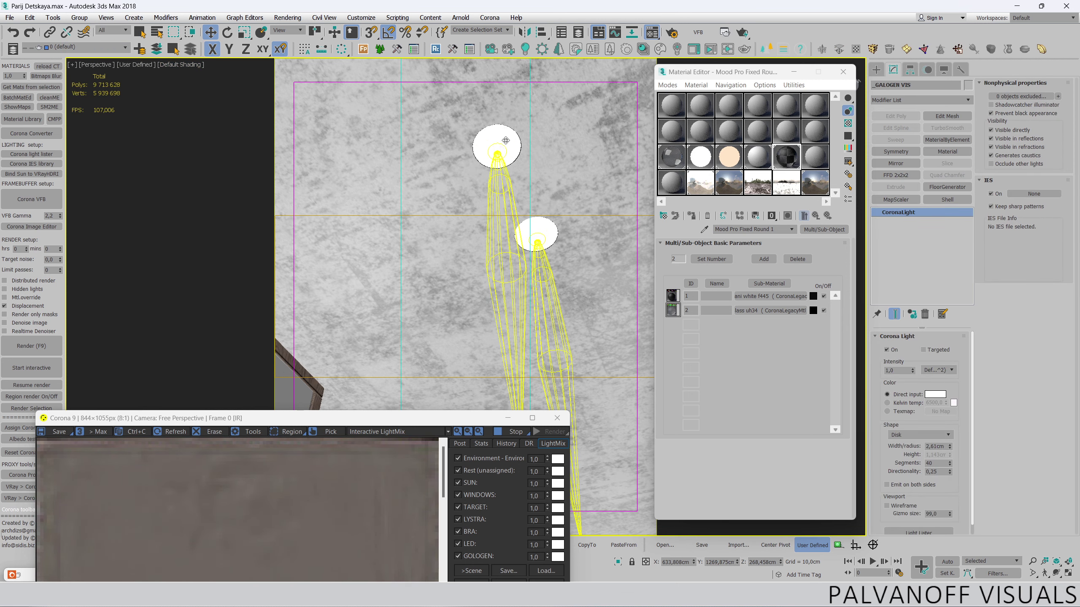
pyautogui.click(502, 158)
pyautogui.rightClick(502, 157)
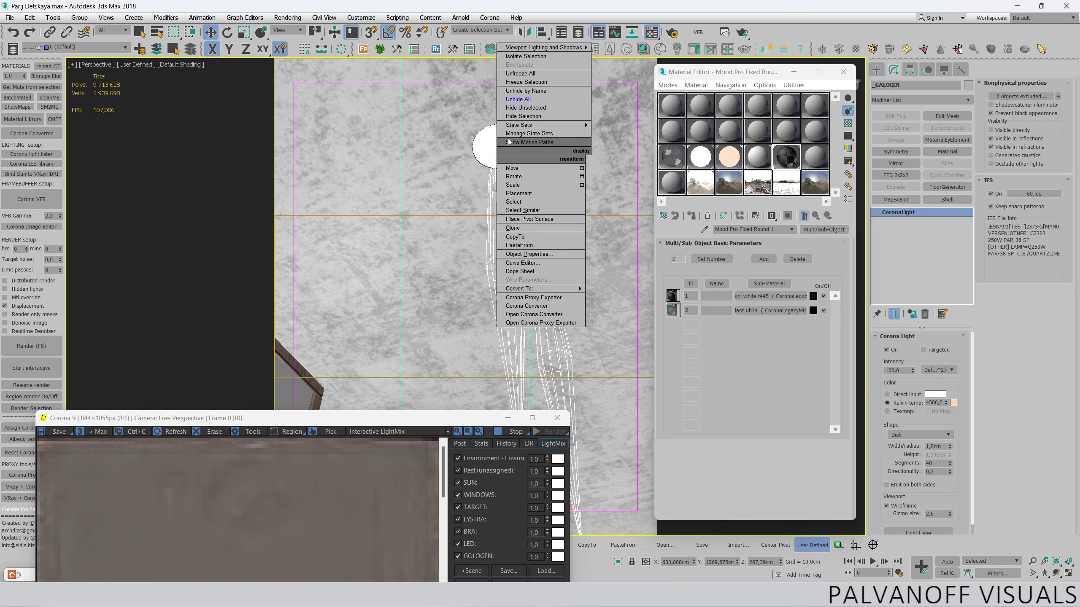
pyautogui.click(514, 116)
pyautogui.click(494, 140)
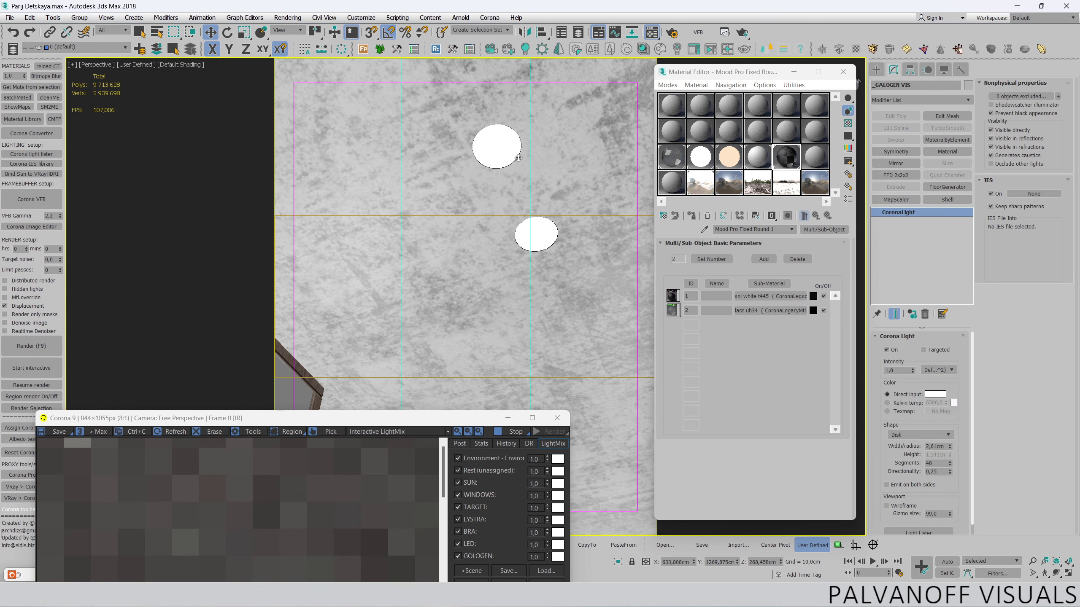
# - Give _GALOGEN VIS a Kelvin colour of 4500 and 16 segments
pyautogui.click(900, 403)
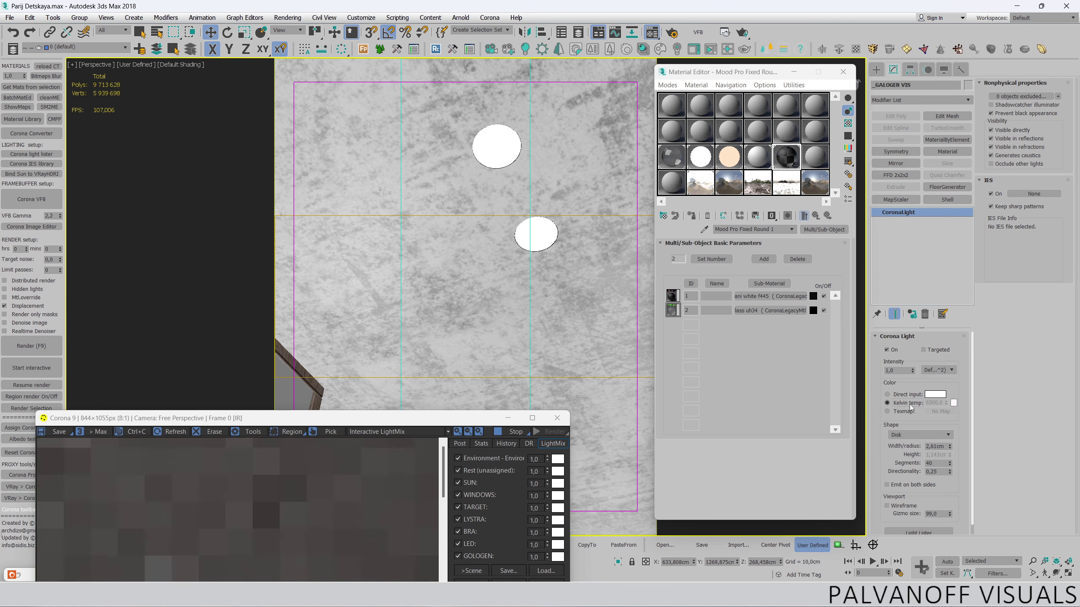
pyautogui.doubleClick(933, 403)
pyautogui.write('4500')
pyautogui.press('Return')
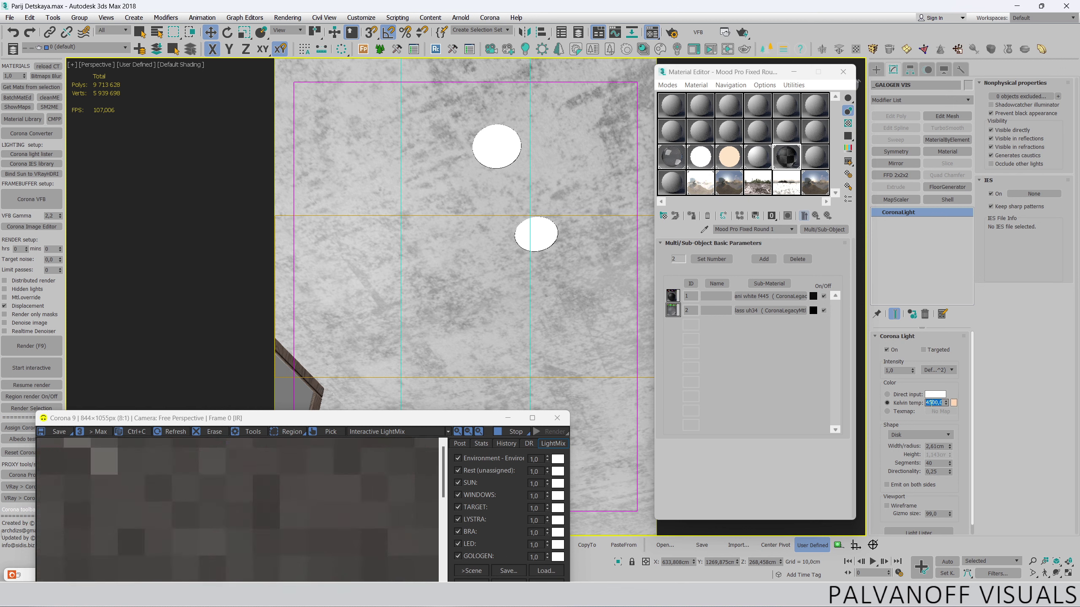
pyautogui.doubleClick(931, 464)
pyautogui.write('16')
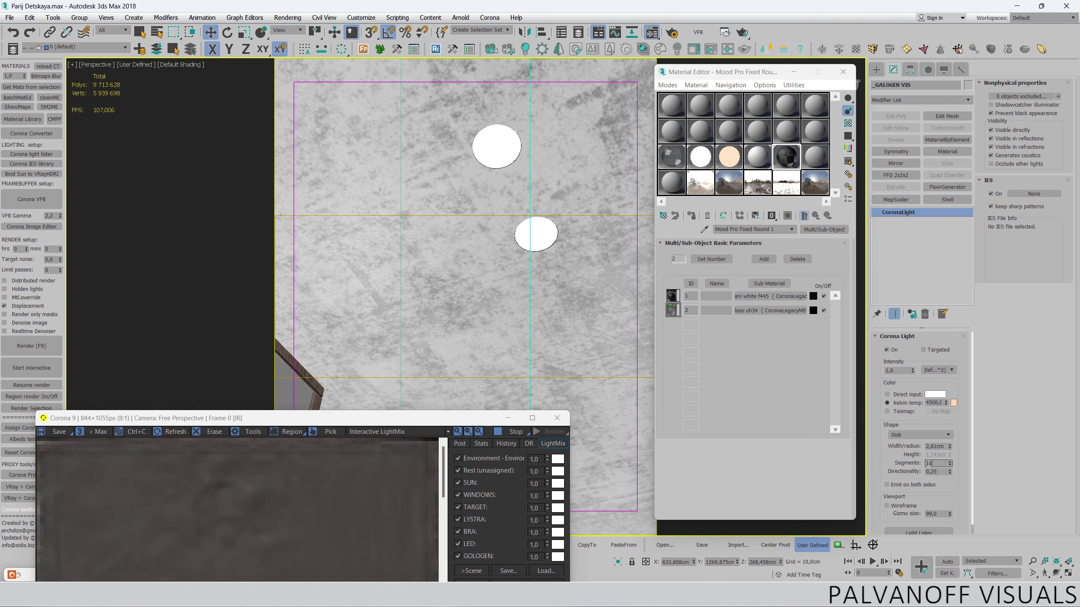
pyautogui.press('Return')
# - Return to the corridor camera view and reposition the render window
pyautogui.moveTo(464, 418); pyautogui.dragTo(497, 92)
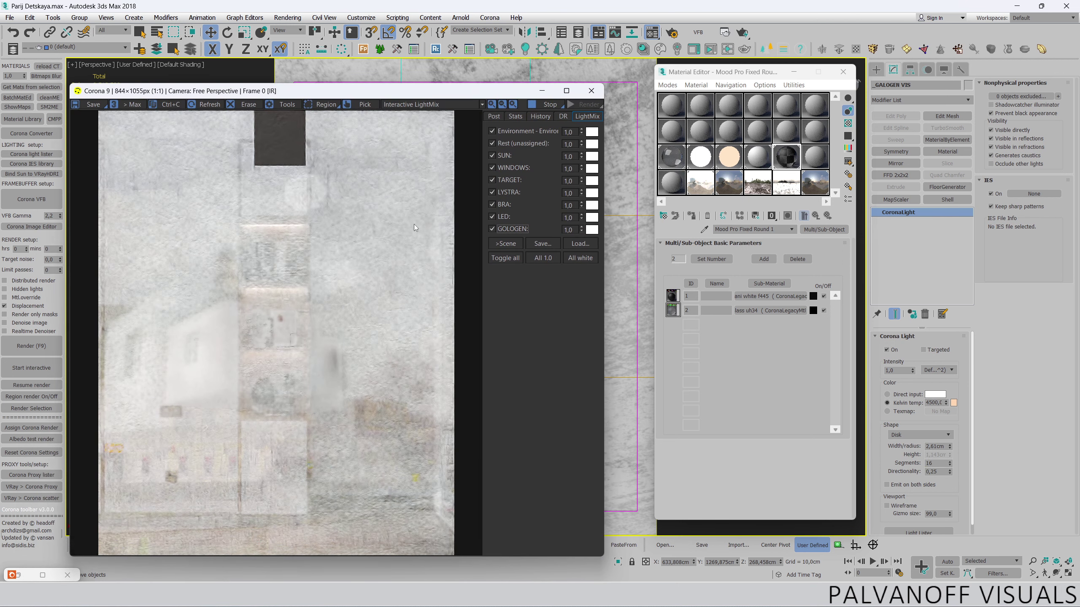
pyautogui.moveTo(393, 92); pyautogui.dragTo(321, 435)
pyautogui.press('c')
pyautogui.moveTo(384, 435); pyautogui.dragTo(437, 81)
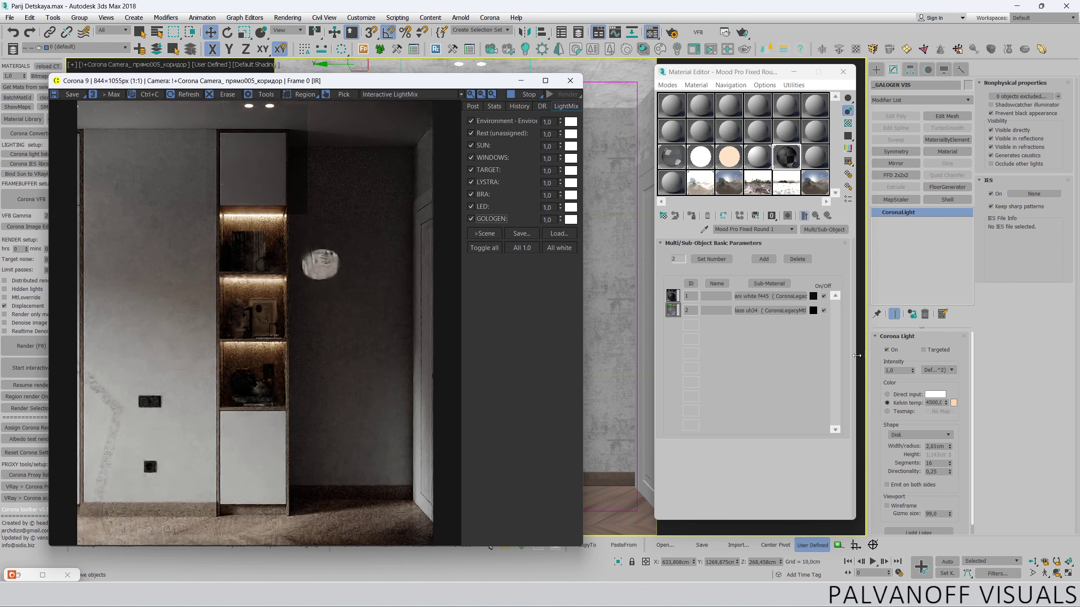
# - Set the Corona disk light to intensity 2 and directionality 0,35
pyautogui.doubleClick(897, 370)
pyautogui.write('5')
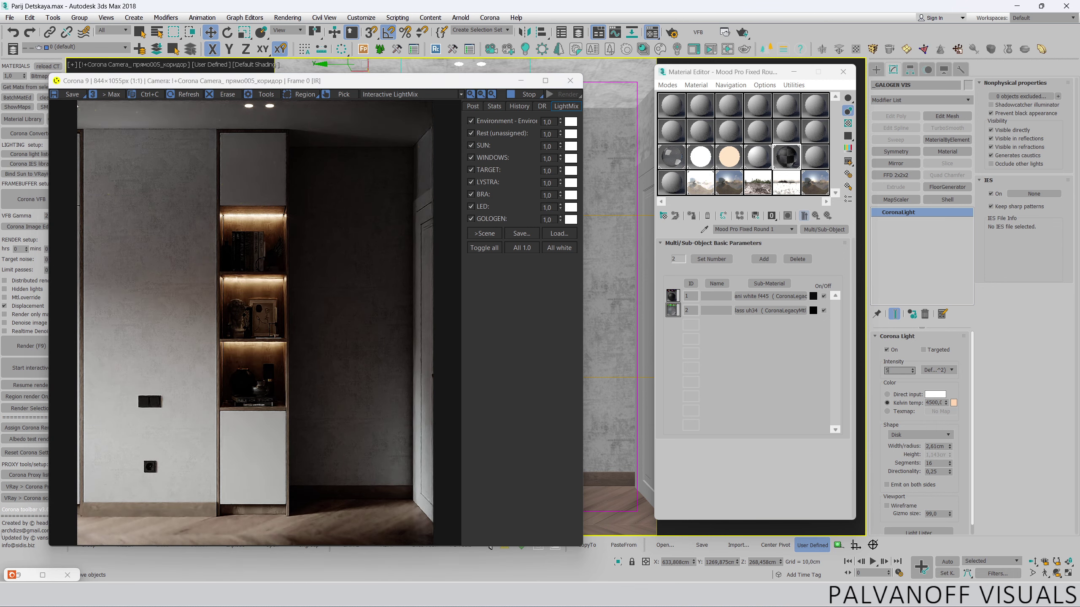
pyautogui.press('Return')
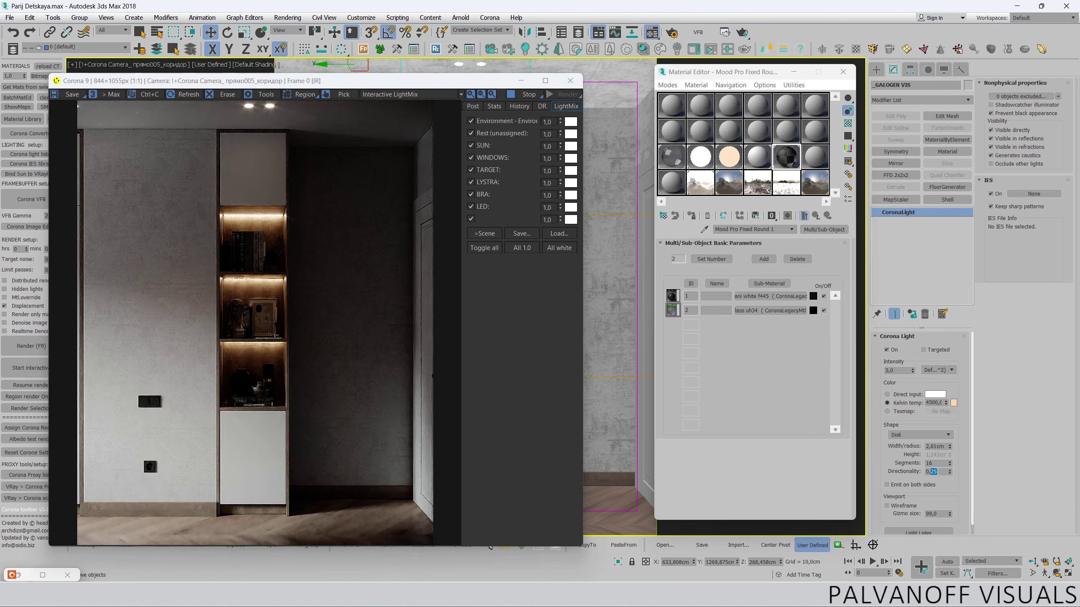
pyautogui.doubleClick(928, 472)
pyautogui.write('0')
pyautogui.press('Return')
pyautogui.press('Return')
pyautogui.doubleClick(896, 371)
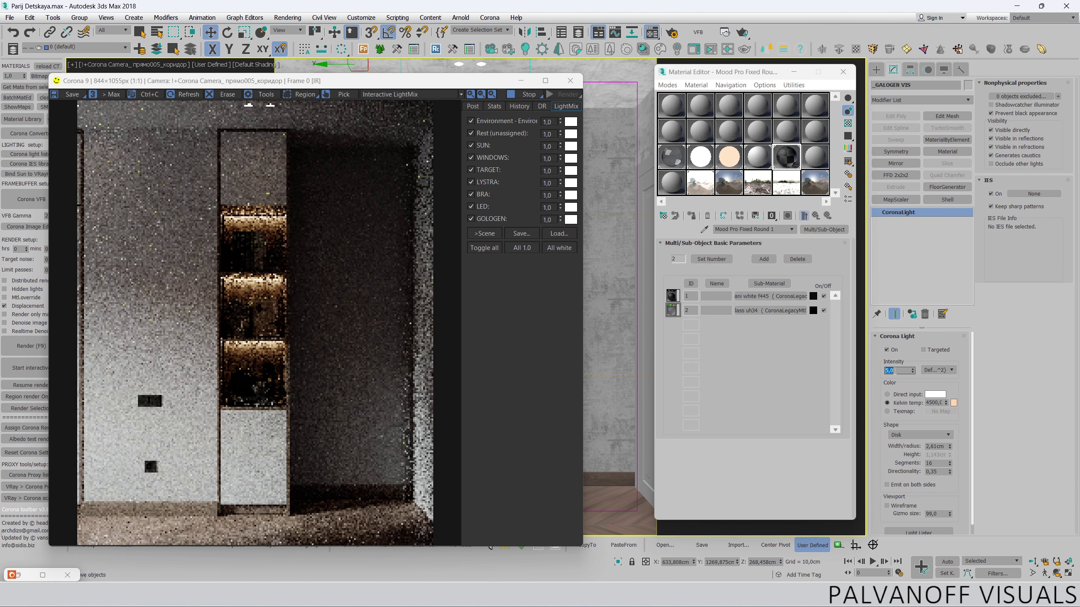
pyautogui.write('2')
pyautogui.press('Return')
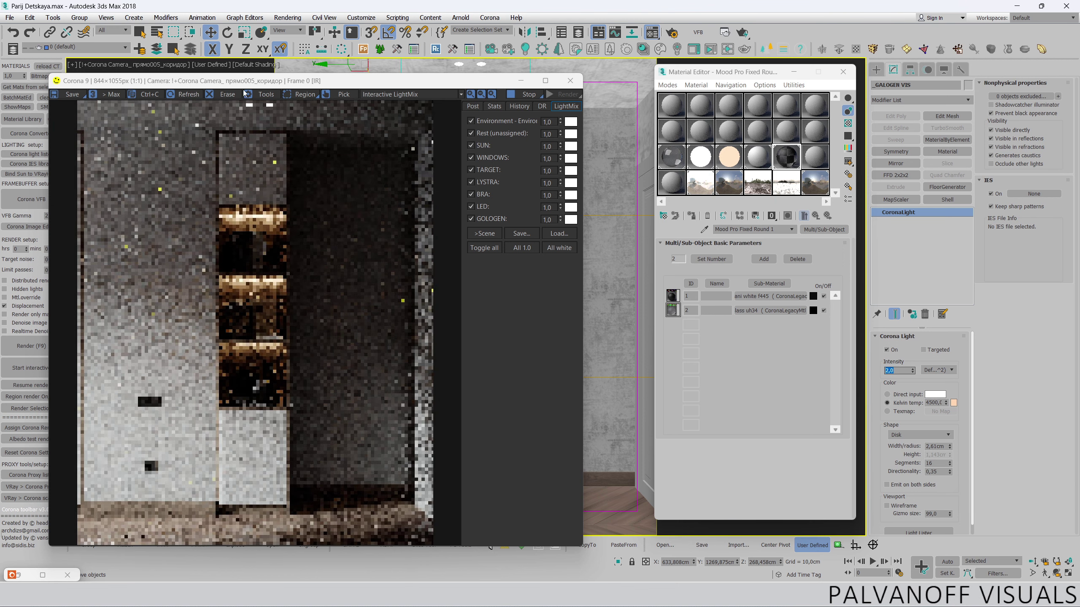
# - Test LightMix values: TARGET at 2 then 1, GOLOGEN at 5 then 1
pyautogui.scroll(2, 258, 108)
pyautogui.scroll(1, 300, 108)
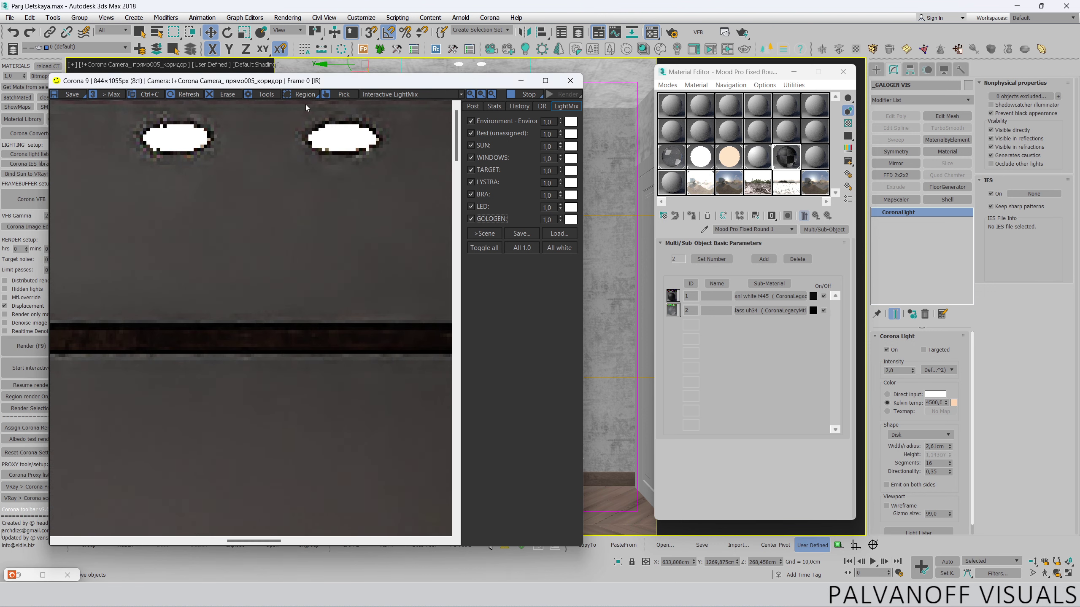
pyautogui.scroll(-2, 329, 149)
pyautogui.scroll(-1, 346, 187)
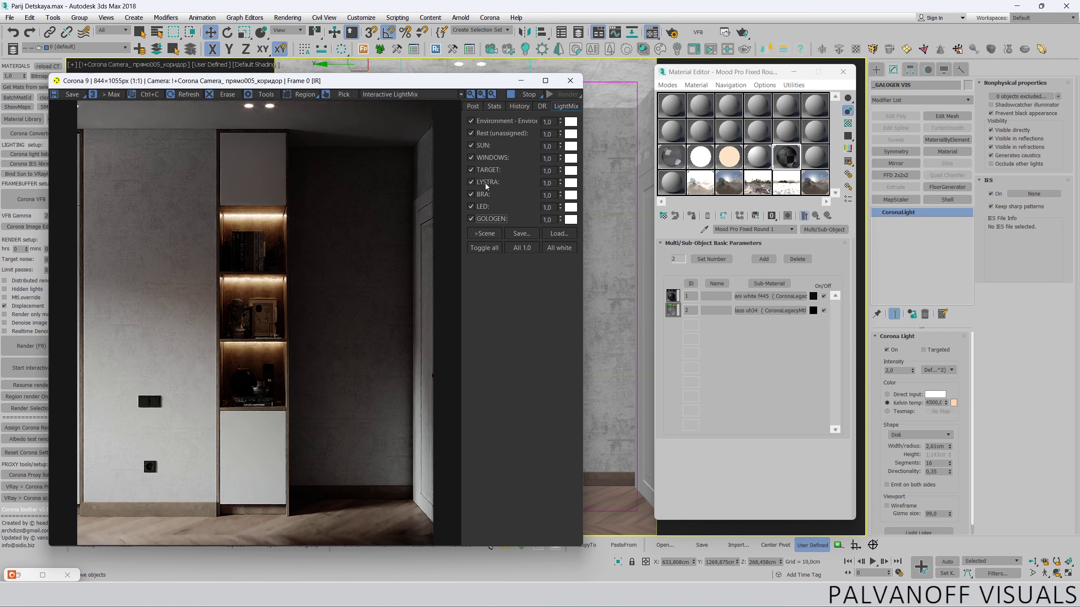
pyautogui.write('2')
pyautogui.press('Return')
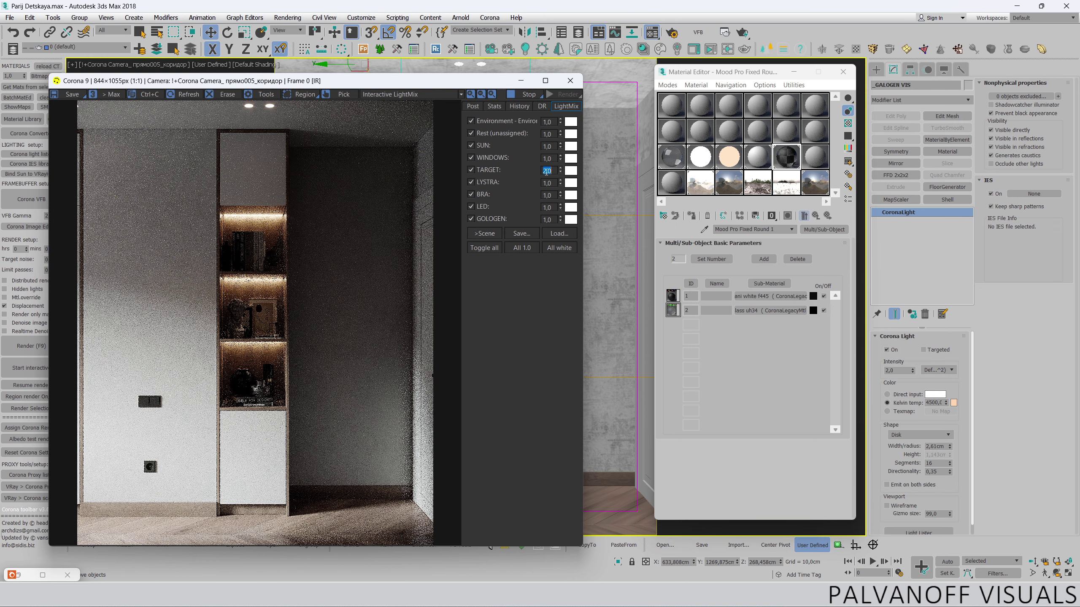
pyautogui.write('1')
pyautogui.press('Return')
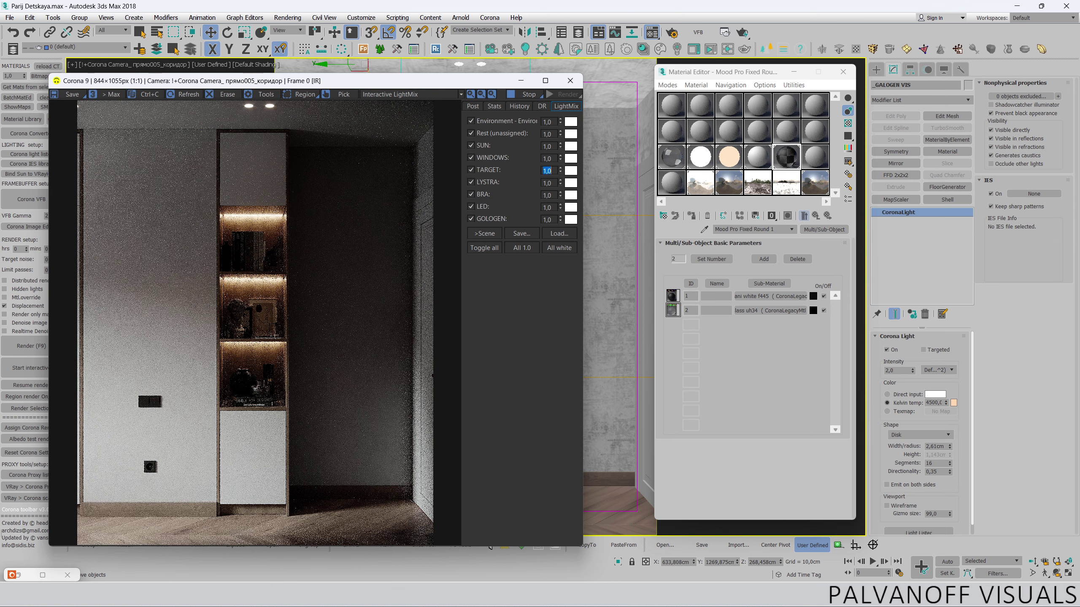
pyautogui.doubleClick(547, 219)
pyautogui.write('2')
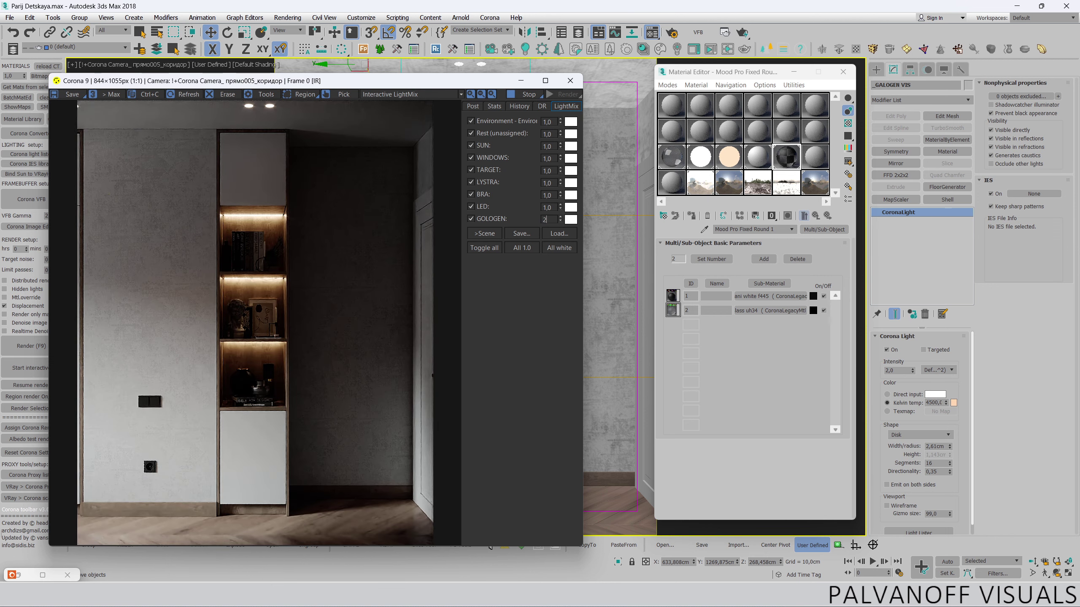
pyautogui.write('5')
pyautogui.press('Return')
pyautogui.write('1')
pyautogui.press('Return')
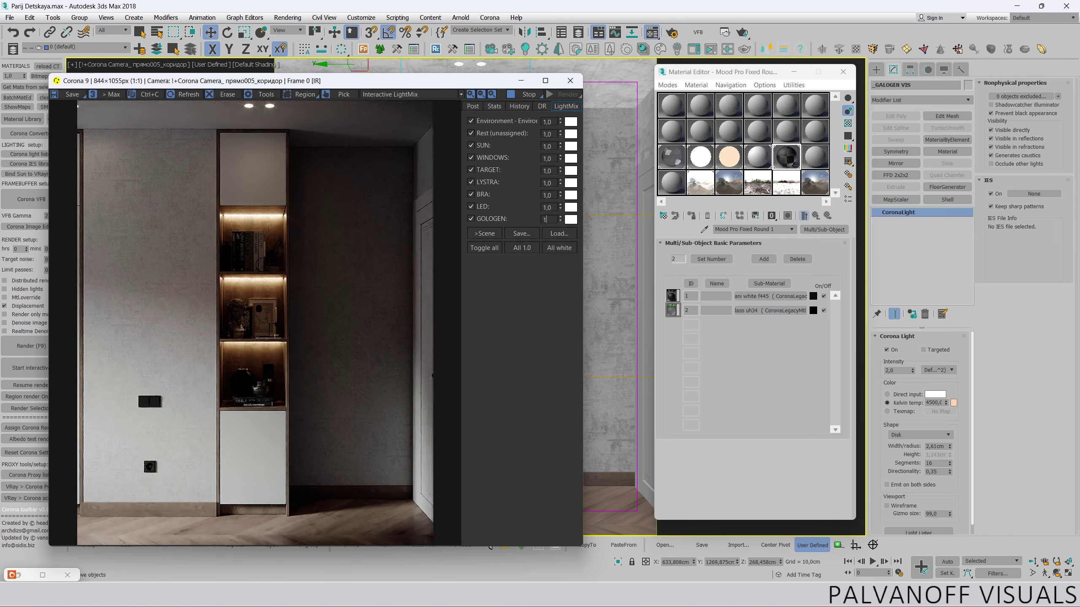
# - Unhide all objects without unhiding layers and uncover the viewport
pyautogui.rightClick(594, 187)
pyautogui.click(620, 152)
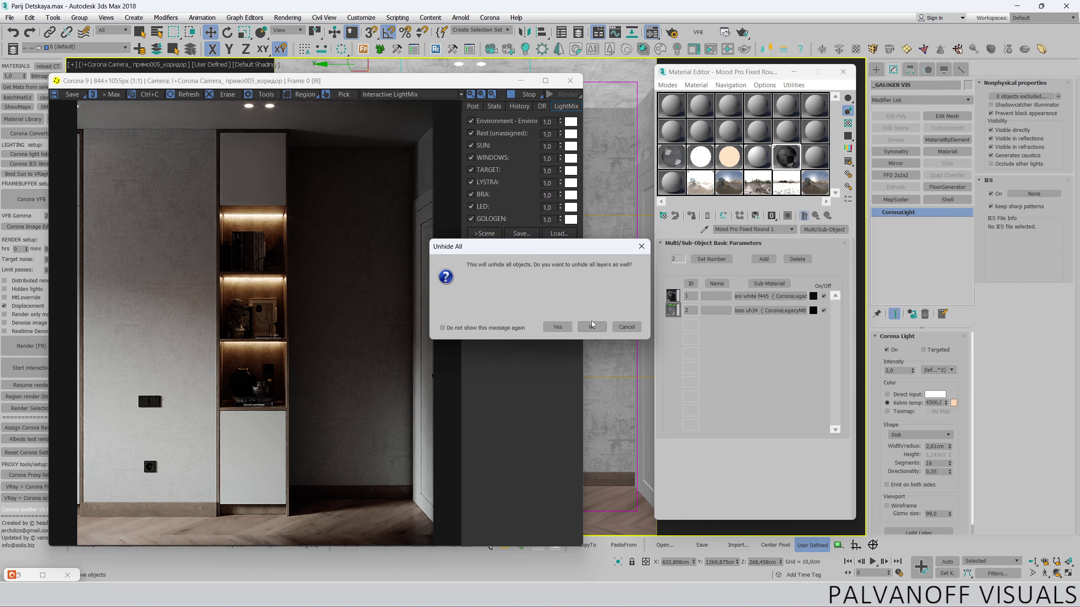
pyautogui.click(557, 326)
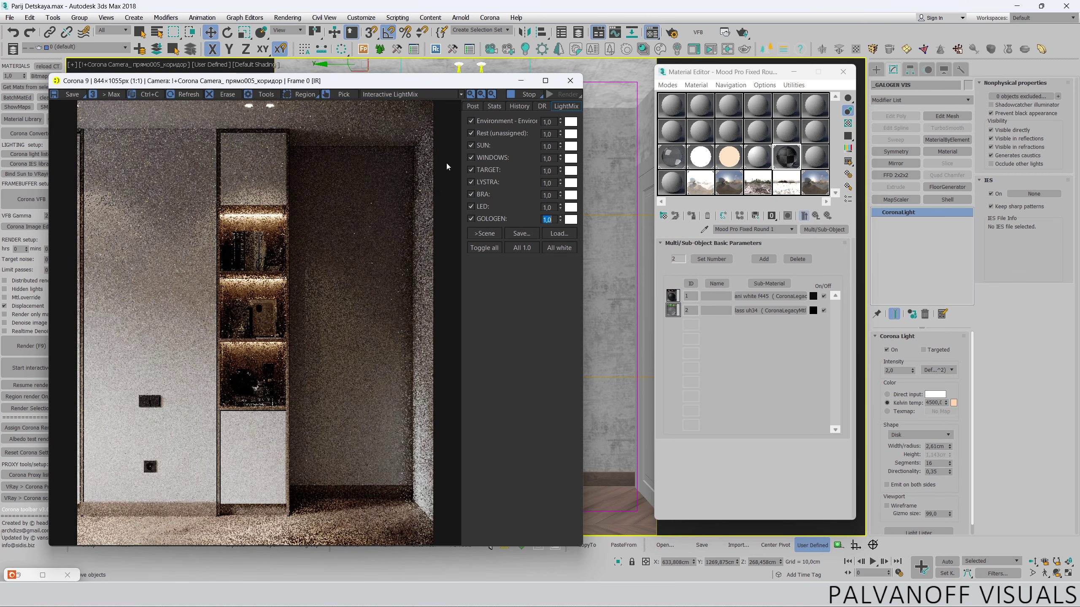
pyautogui.moveTo(387, 87); pyautogui.dragTo(379, 287)
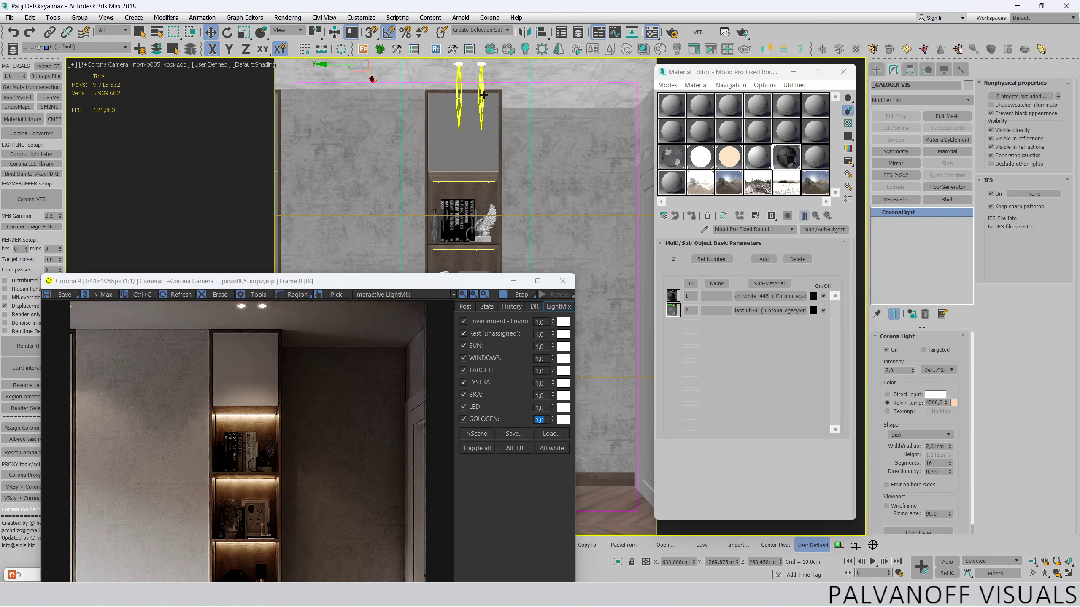
# - Set the _GALOGEN lamp's colour temperature to 5200 K and restore the render window
pyautogui.click(484, 95)
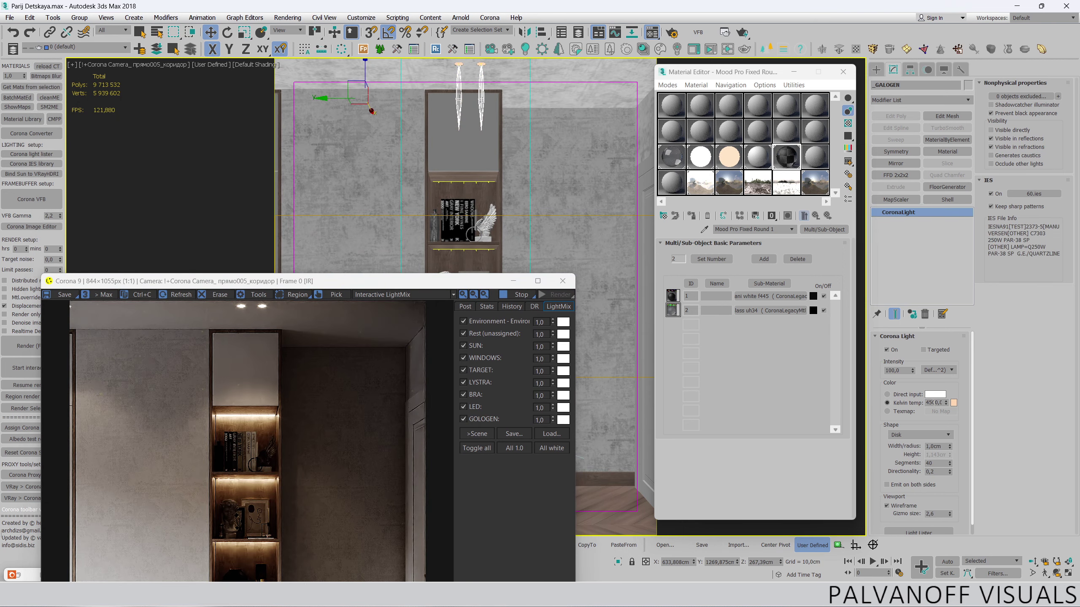
pyautogui.doubleClick(931, 403)
pyautogui.write('5200')
pyautogui.press('Return')
pyautogui.moveTo(297, 280); pyautogui.dragTo(302, 87)
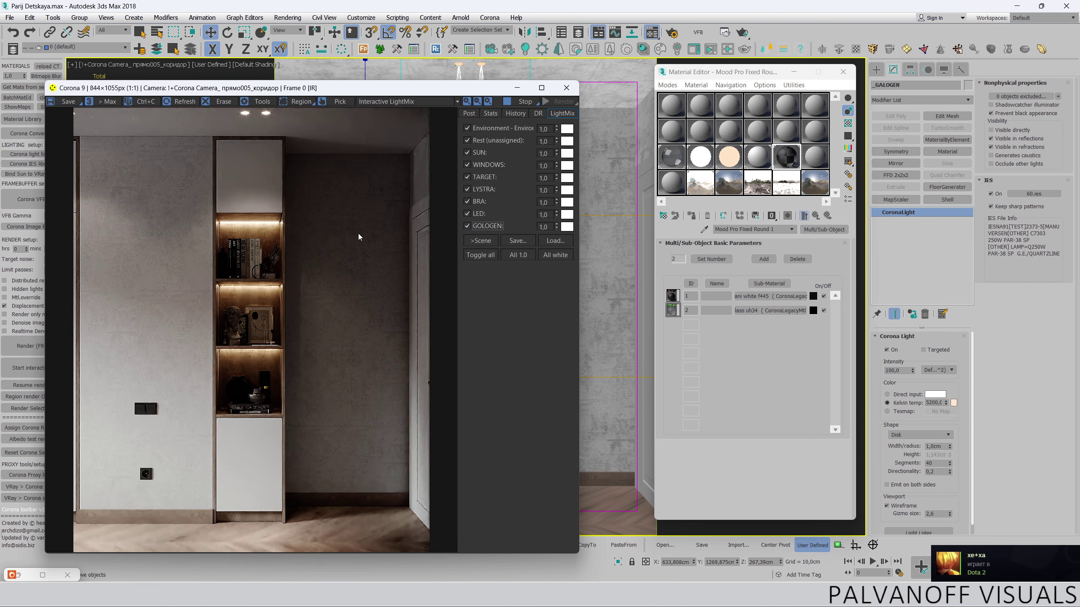
pyautogui.moveTo(314, 92)
pyautogui.mouseDown()
pyautogui.moveTo(324, 89)
pyautogui.moveTo(306, 98)
pyautogui.mouseUp()
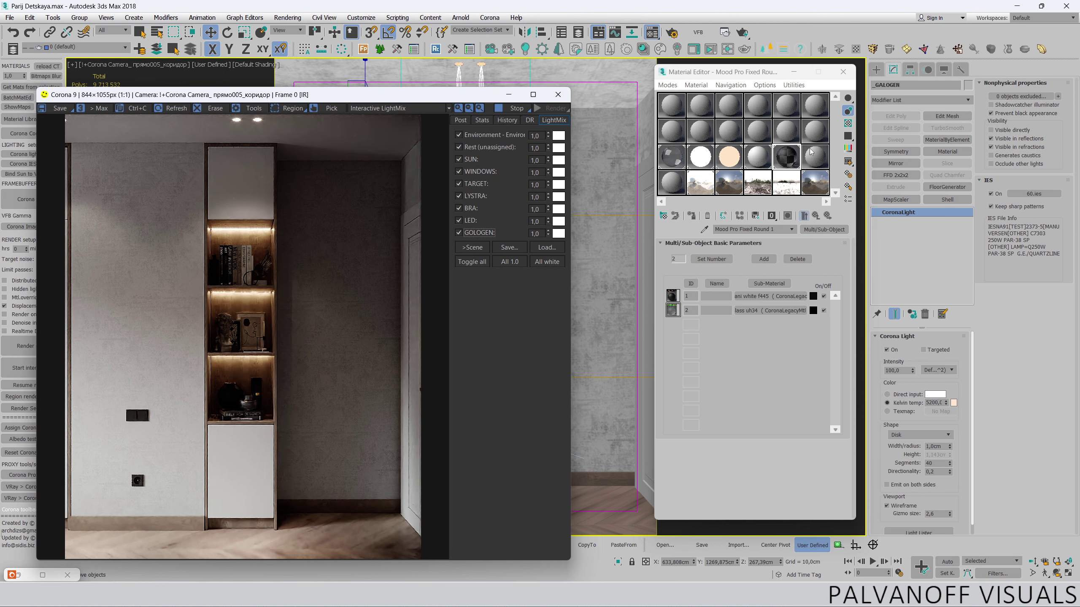
# - Eyedrop the white MDF material and inspect its diffuse ambient-occlusion map
pyautogui.click(704, 229)
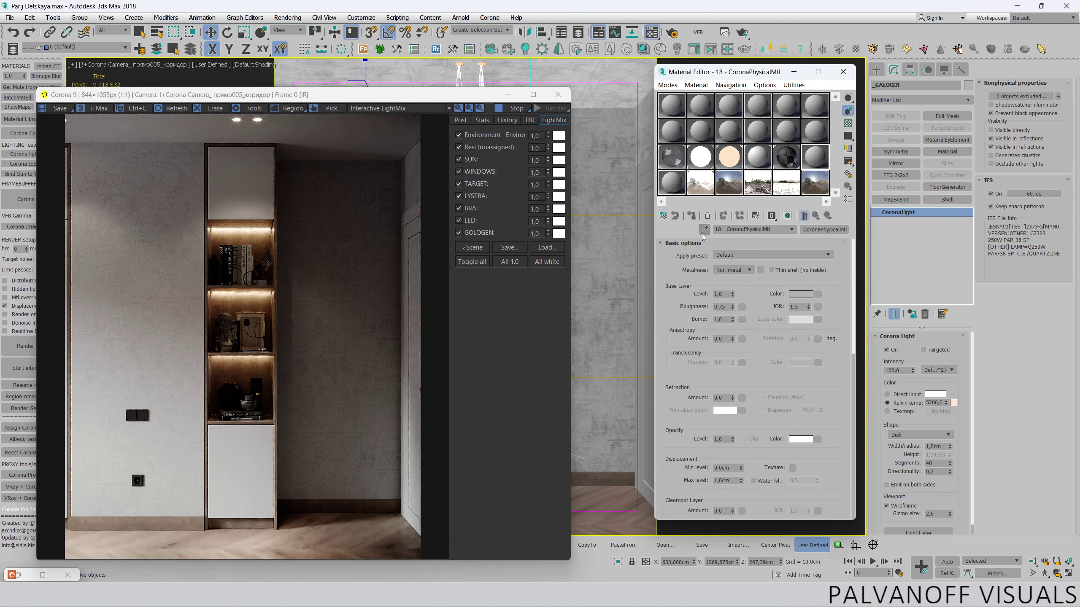
pyautogui.click(606, 168)
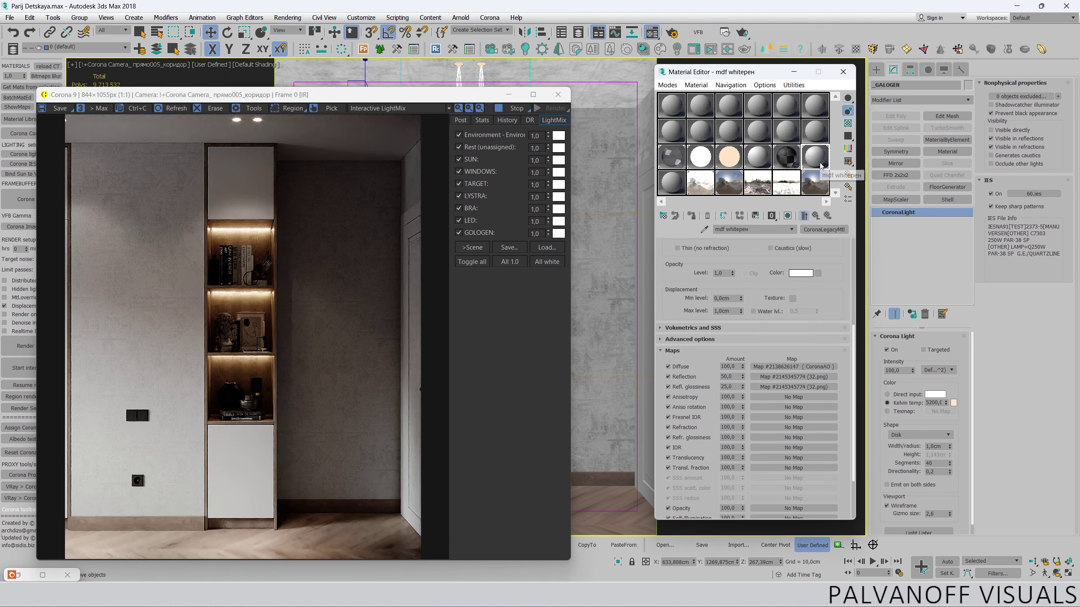
pyautogui.scroll(3, 693, 251)
pyautogui.scroll(2, 710, 396)
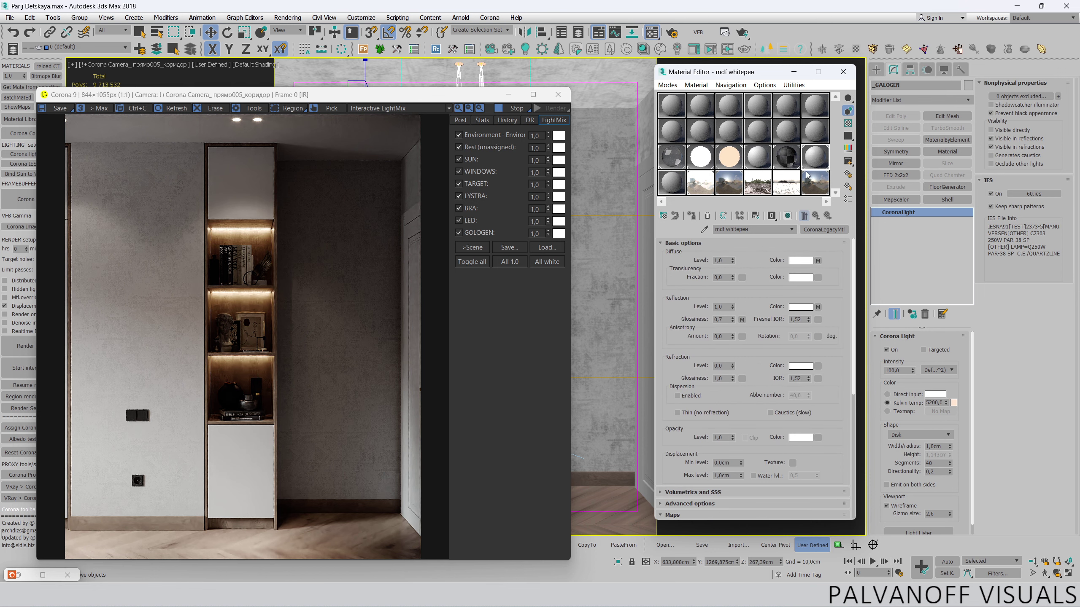
pyautogui.doubleClick(808, 158)
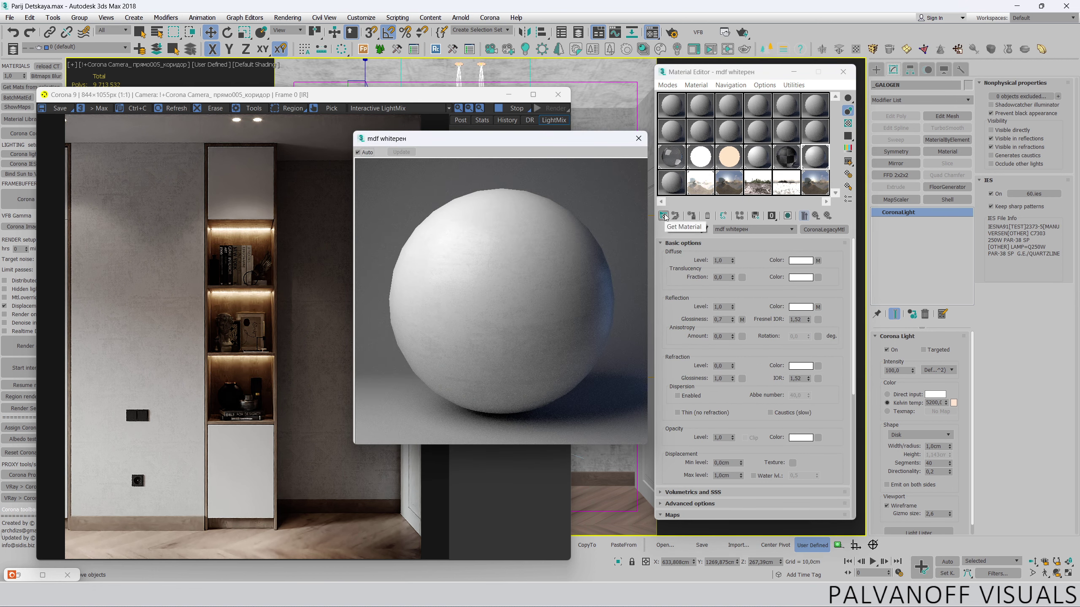
pyautogui.click(818, 260)
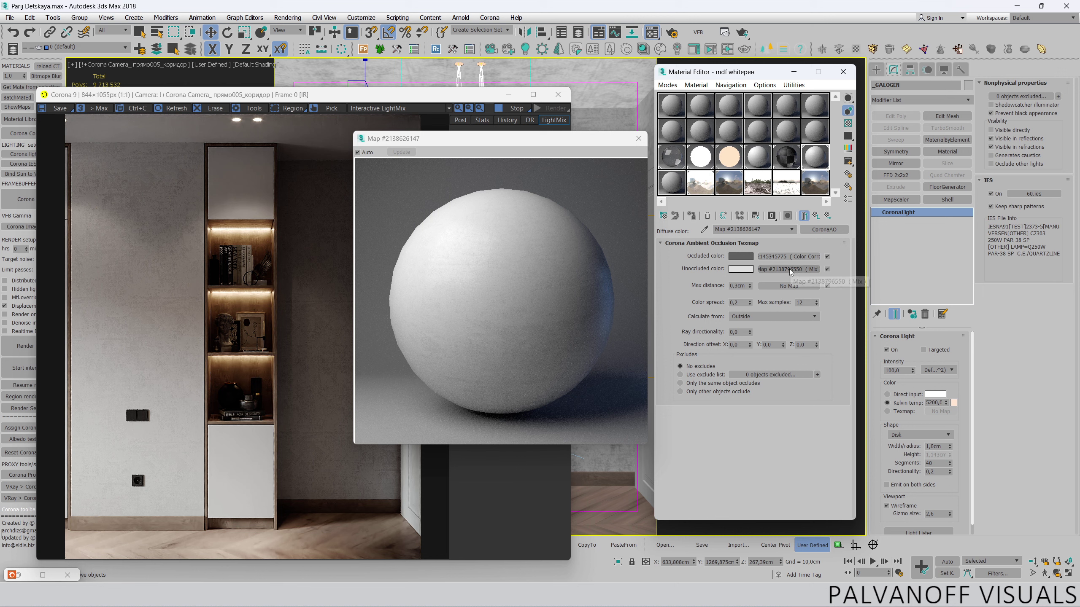
pyautogui.click(815, 215)
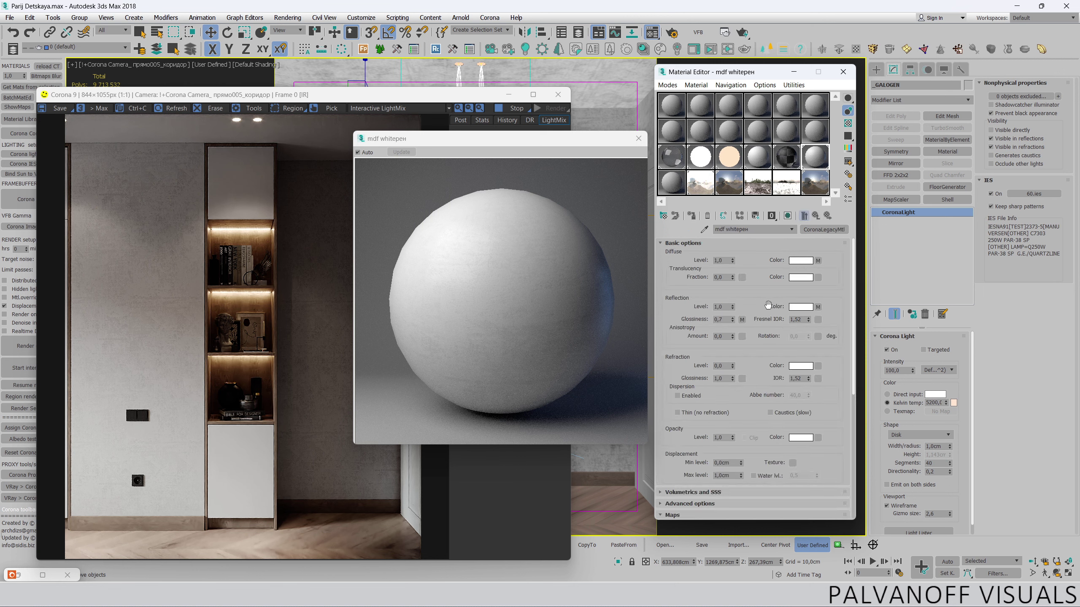
# - Set the diffuse map amount to 25 and diffuse level 0,9, then view CShading_Albedo
pyautogui.scroll(-10, 761, 365)
pyautogui.doubleClick(732, 401)
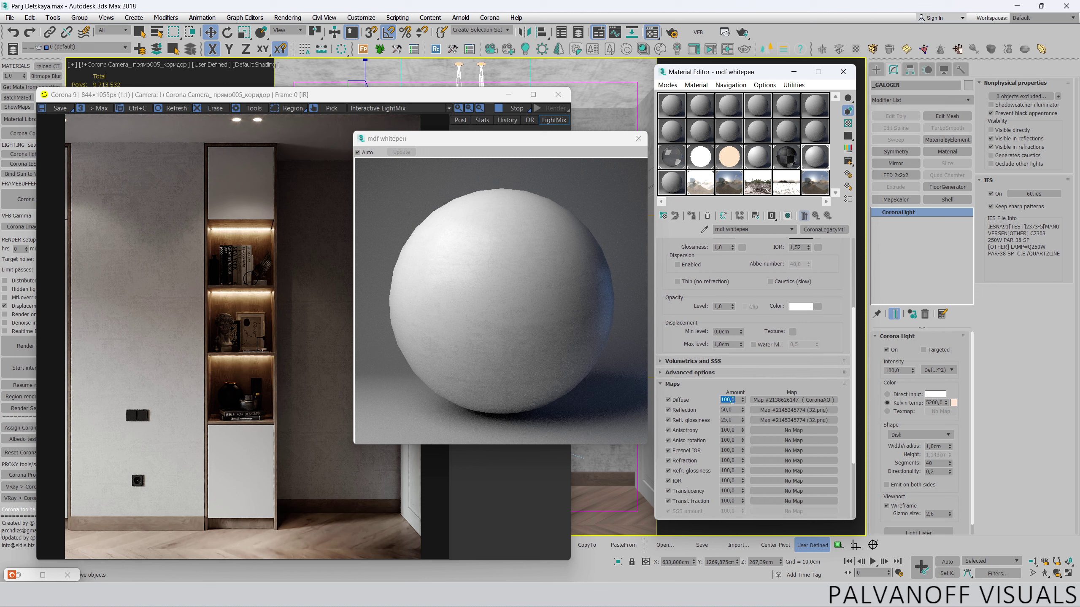
pyautogui.write('50')
pyautogui.press('Return')
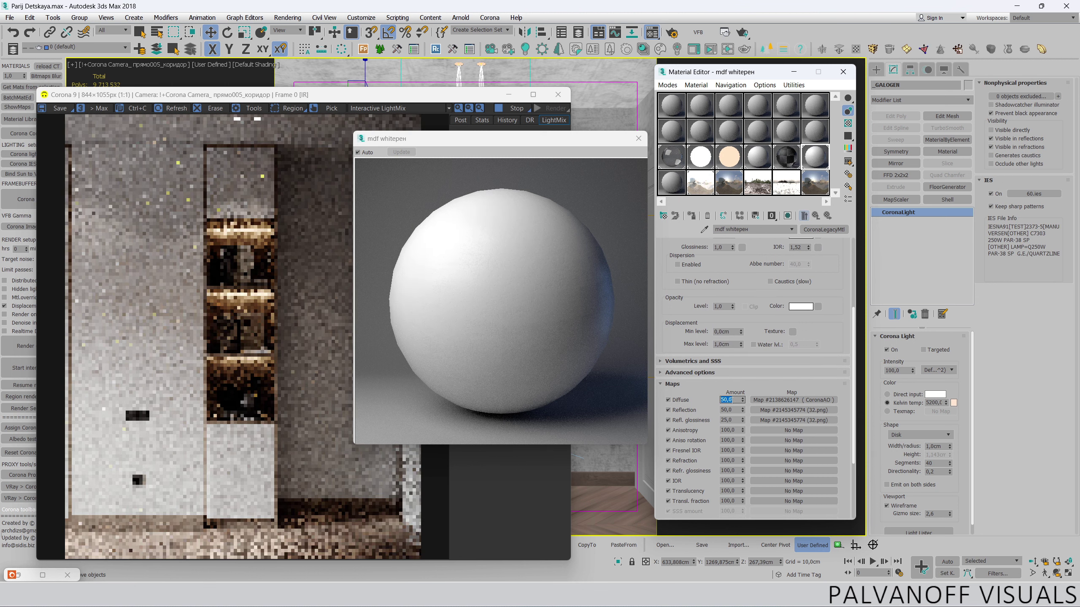
pyautogui.write('25')
pyautogui.press('Return')
pyautogui.scroll(3, 754, 433)
pyautogui.scroll(4, 754, 433)
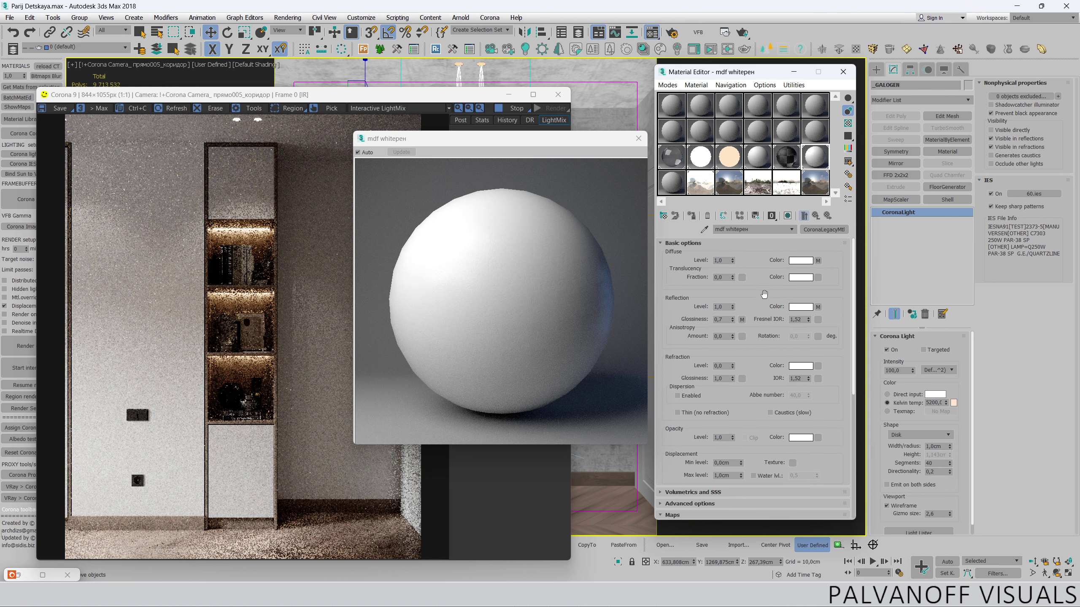
pyautogui.doubleClick(721, 260)
pyautogui.write('0,9')
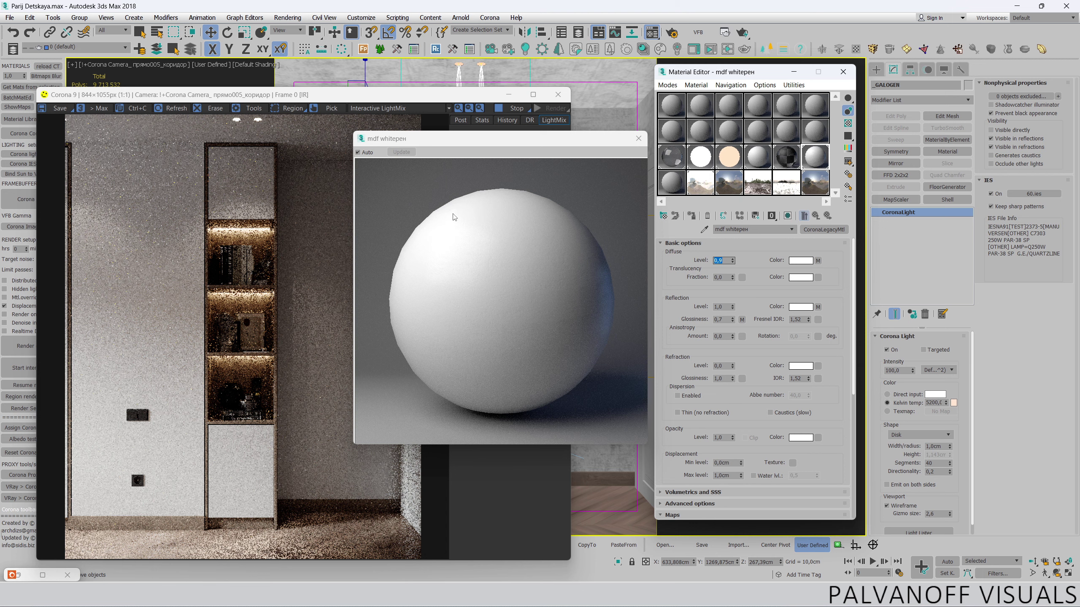
pyautogui.click(403, 108)
pyautogui.click(373, 242)
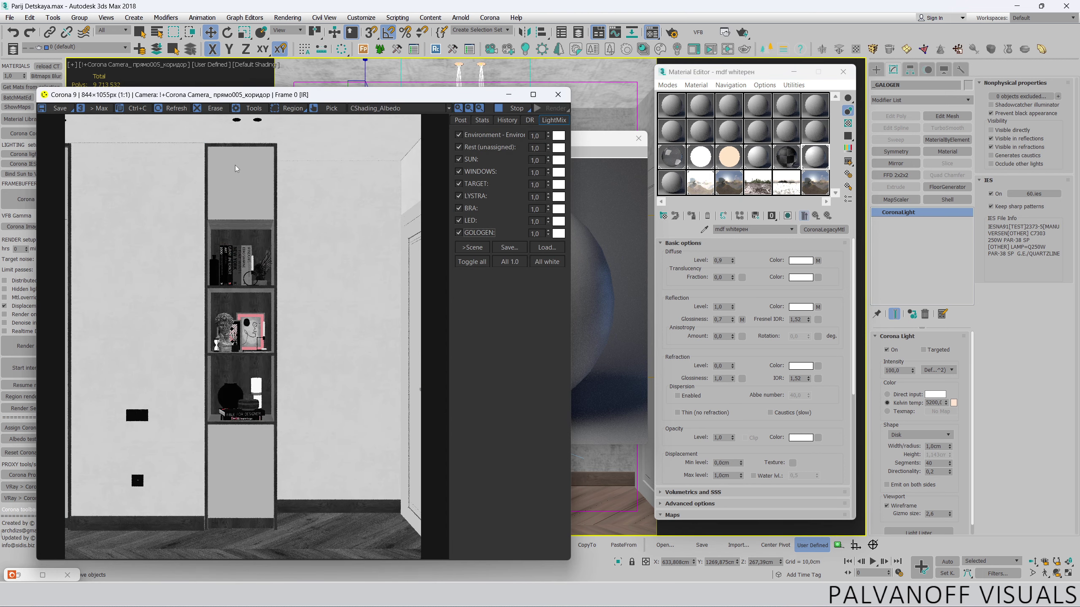
pyautogui.scroll(2, 236, 166)
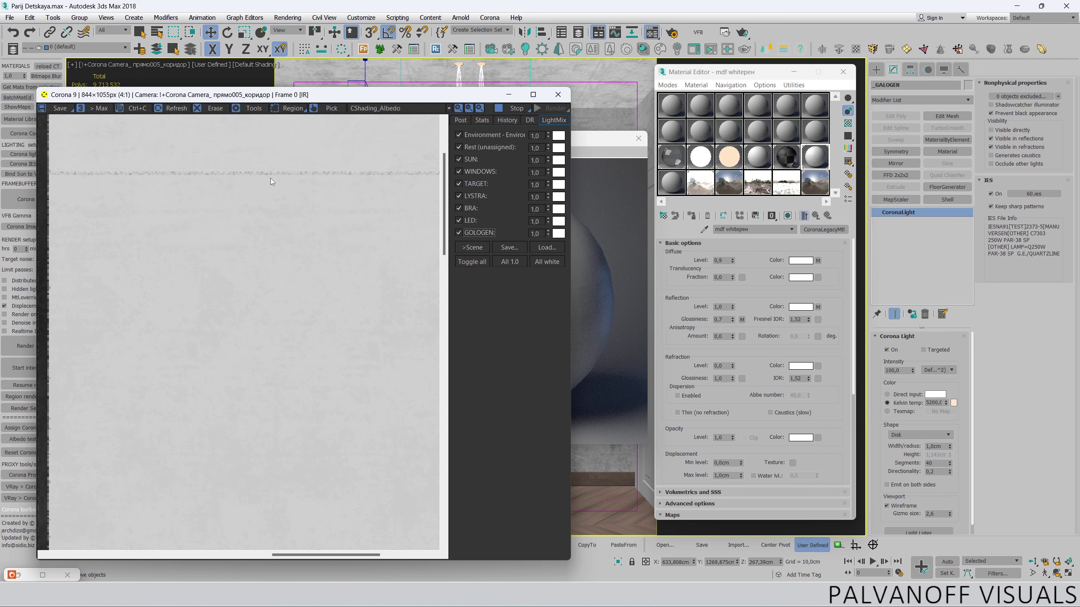
pyautogui.scroll(-2, 298, 176)
pyautogui.click(370, 108)
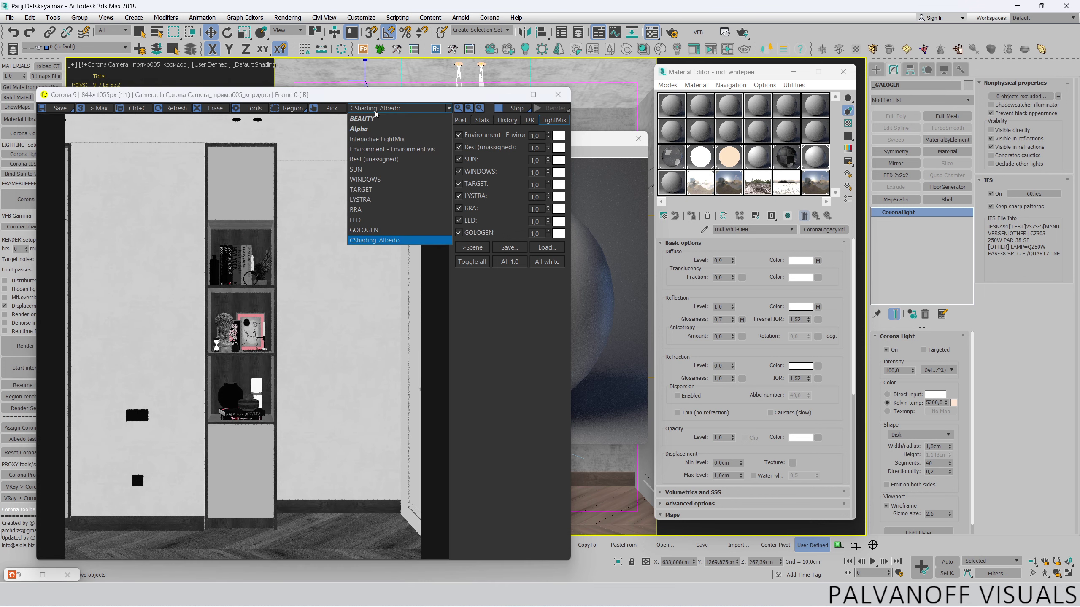
pyautogui.click(375, 142)
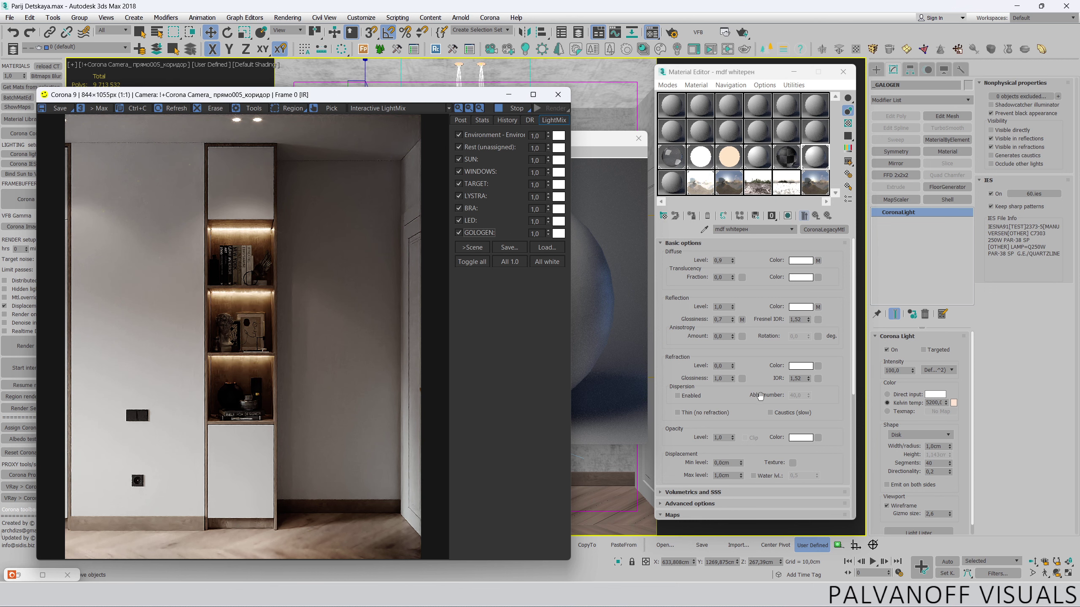
pyautogui.scroll(3, 338, 318)
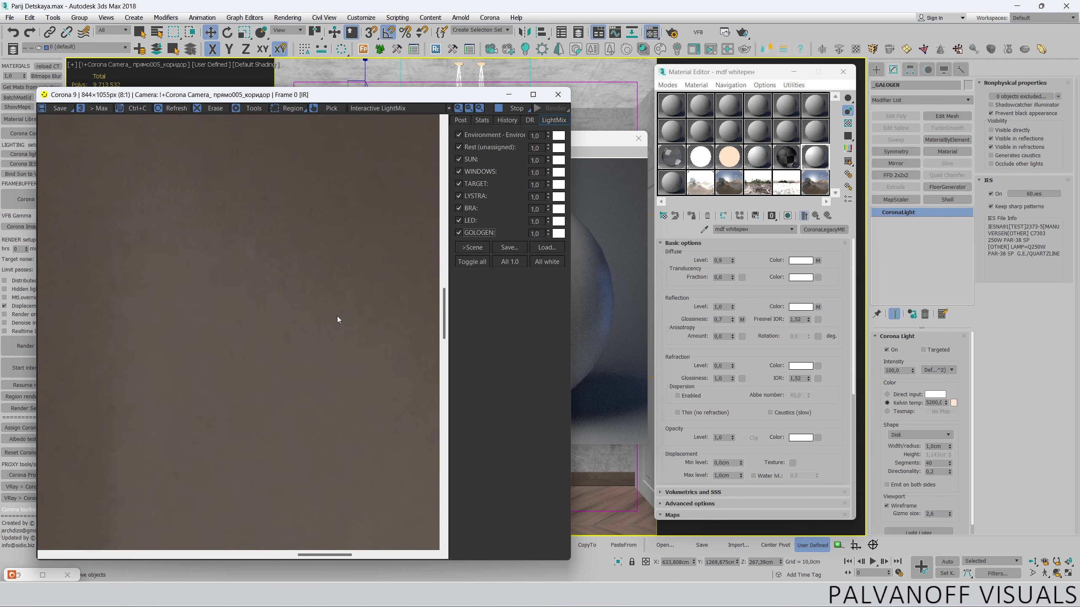
pyautogui.scroll(-1, 337, 316)
pyautogui.scroll(-2, 336, 315)
pyautogui.scroll(2, 147, 259)
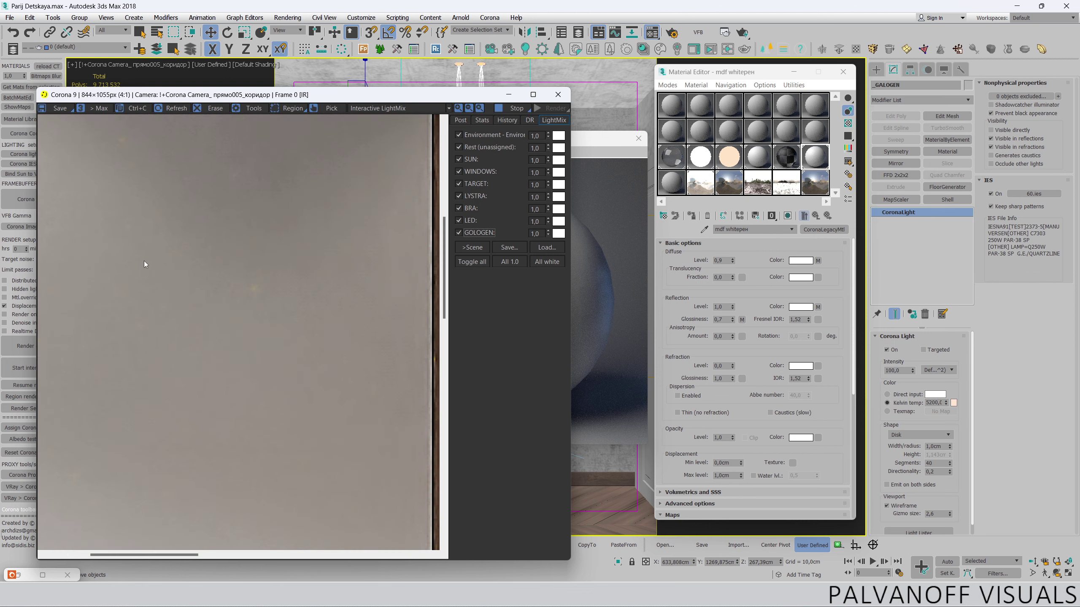
pyautogui.moveTo(144, 260); pyautogui.dragTo(221, 171)
pyautogui.scroll(-2, 220, 178)
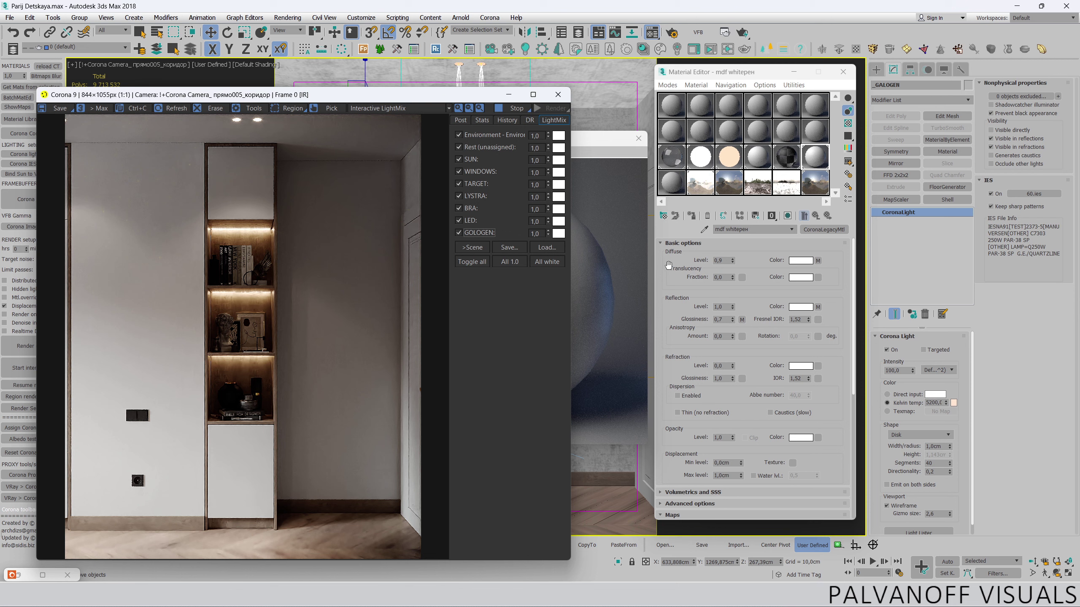
pyautogui.scroll(-5, 732, 395)
# - Close the material preview and toggle the frame buffer between CShading_Albedo and LightMix
pyautogui.doubleClick(729, 405)
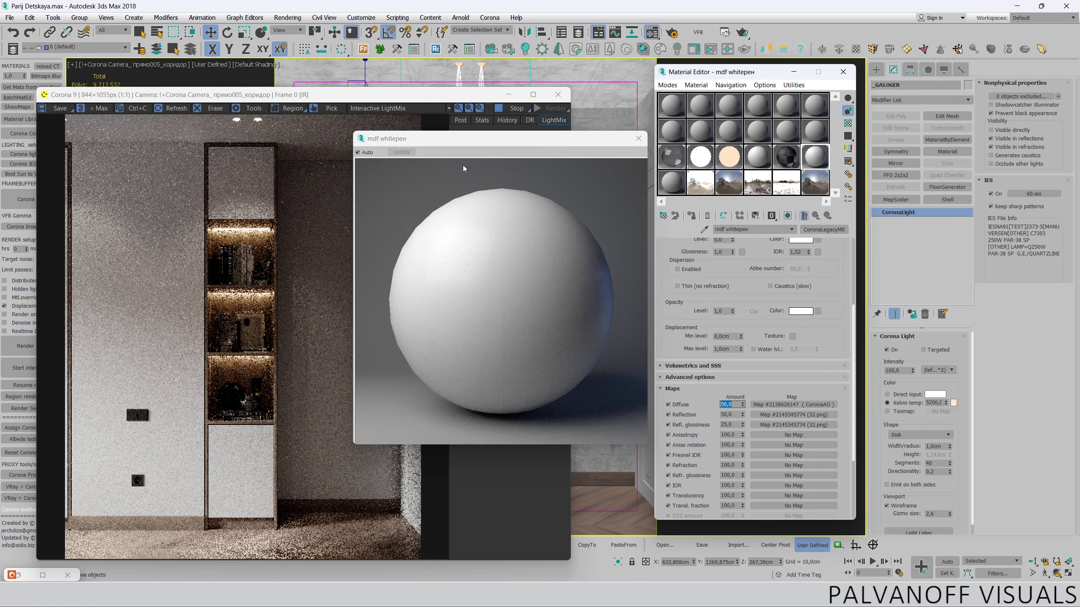
pyautogui.moveTo(351, 131); pyautogui.dragTo(566, 313)
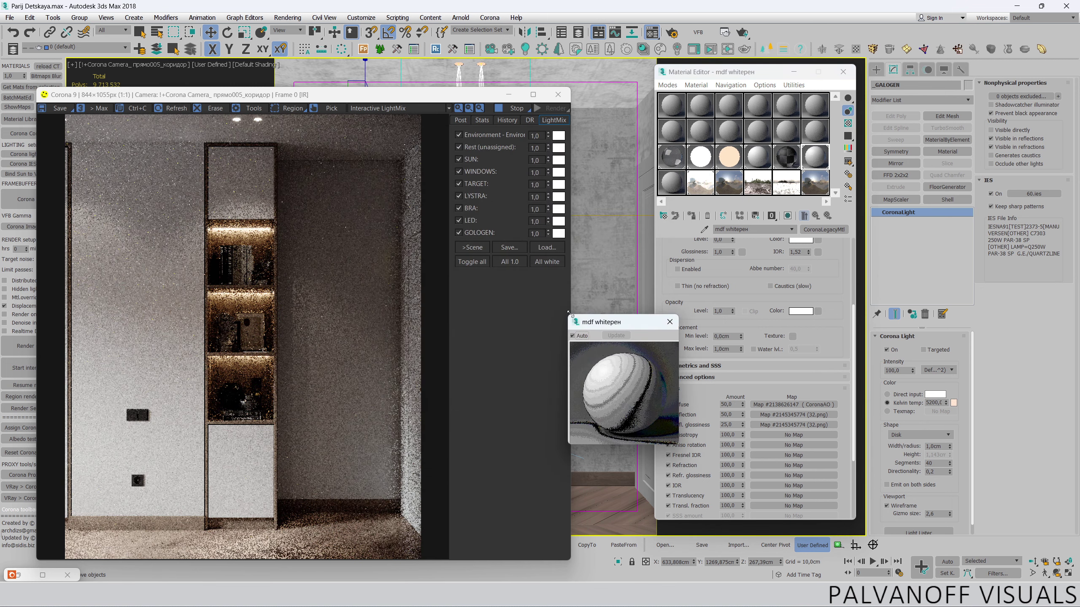
pyautogui.click(372, 109)
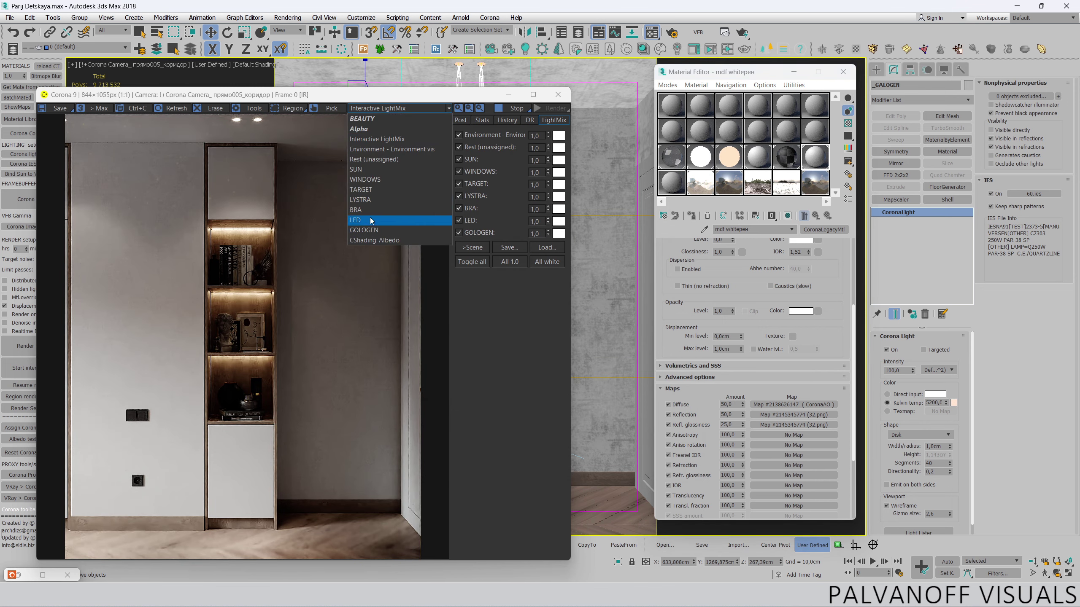
pyautogui.click(373, 240)
pyautogui.click(374, 109)
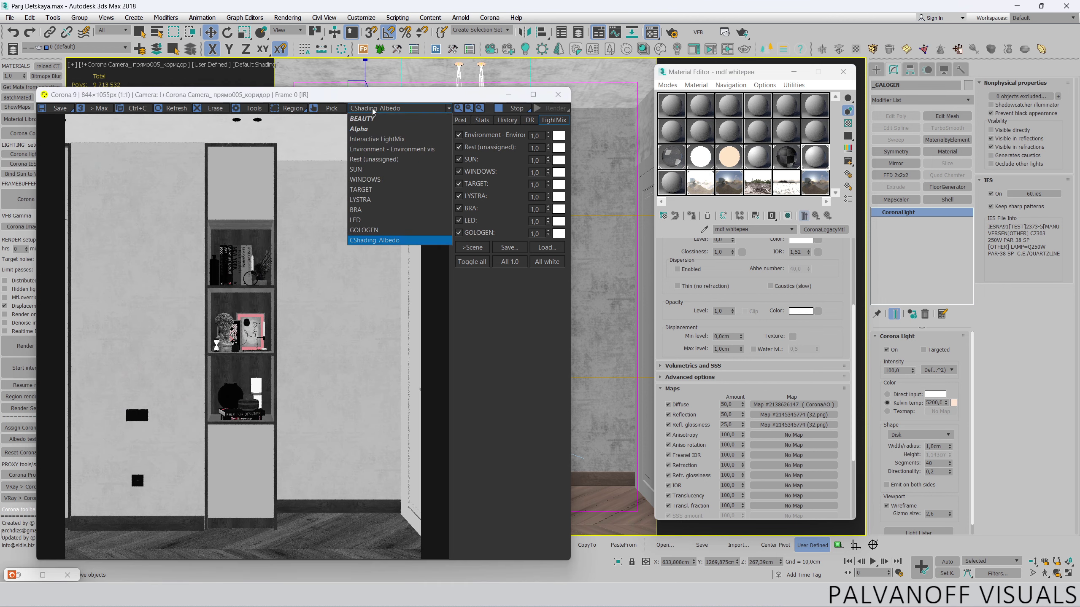
pyautogui.click(376, 140)
# - Inspect the white MDF niche render, then show the CShading_Albedo pass again
pyautogui.scroll(2, 131, 174)
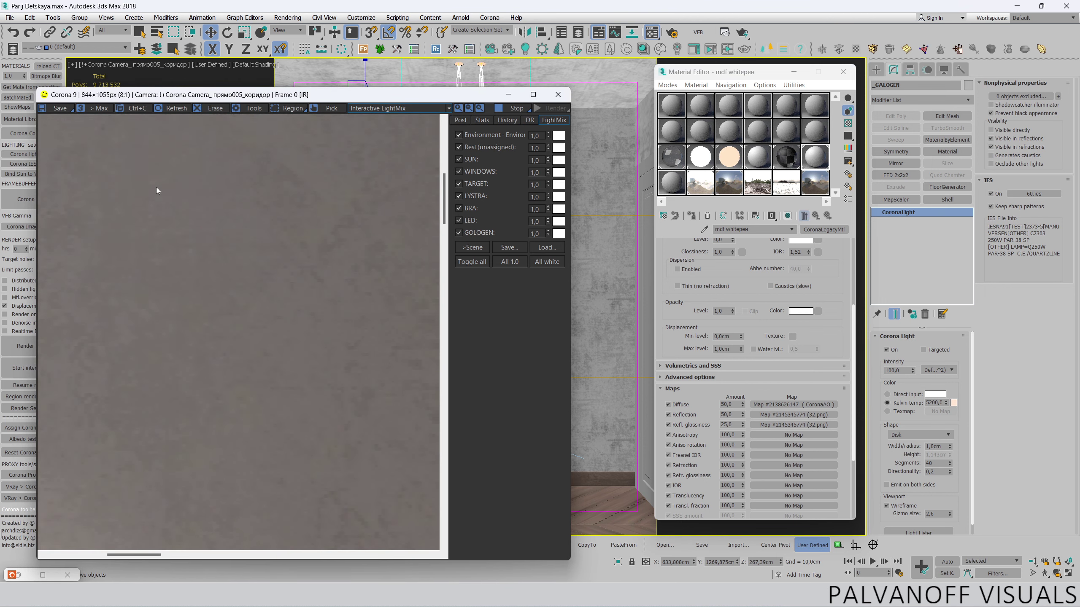
pyautogui.scroll(-1, 237, 268)
pyautogui.scroll(-1, 245, 278)
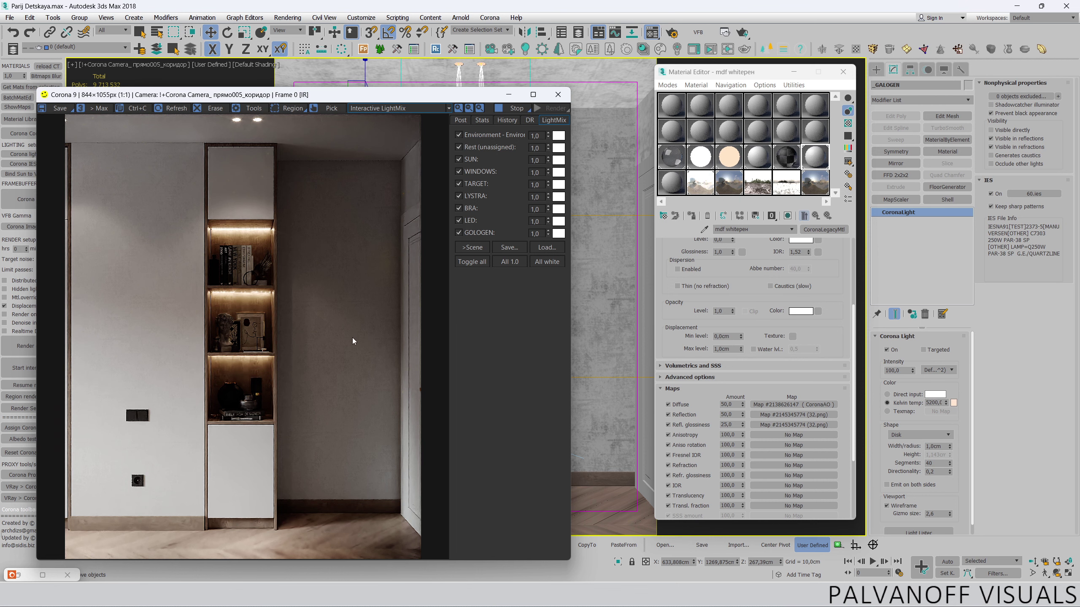
pyautogui.scroll(3, 353, 341)
pyautogui.scroll(-2, 346, 360)
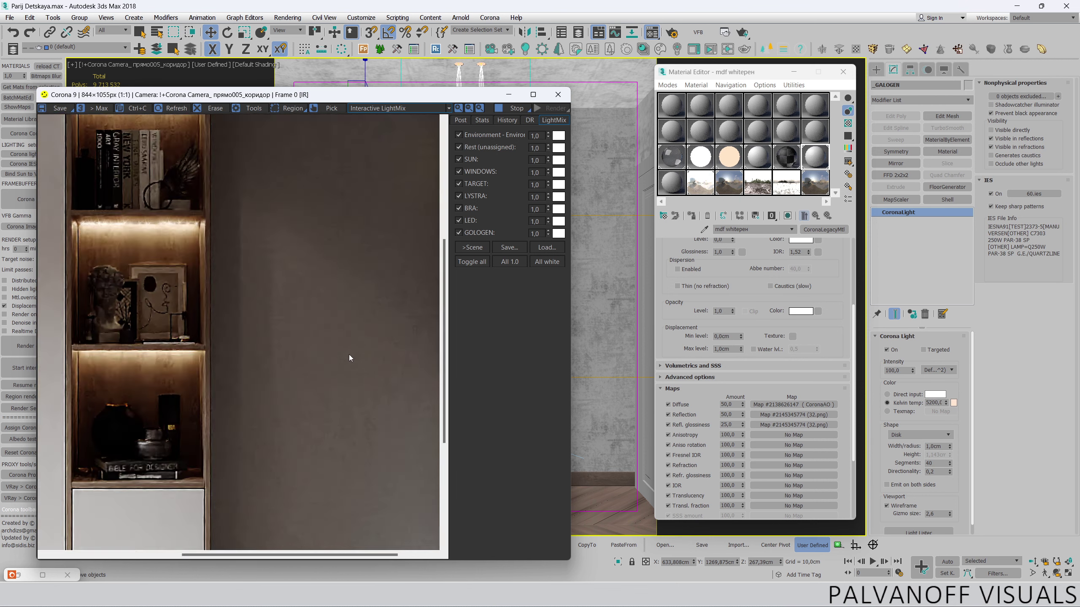
pyautogui.scroll(-1, 361, 332)
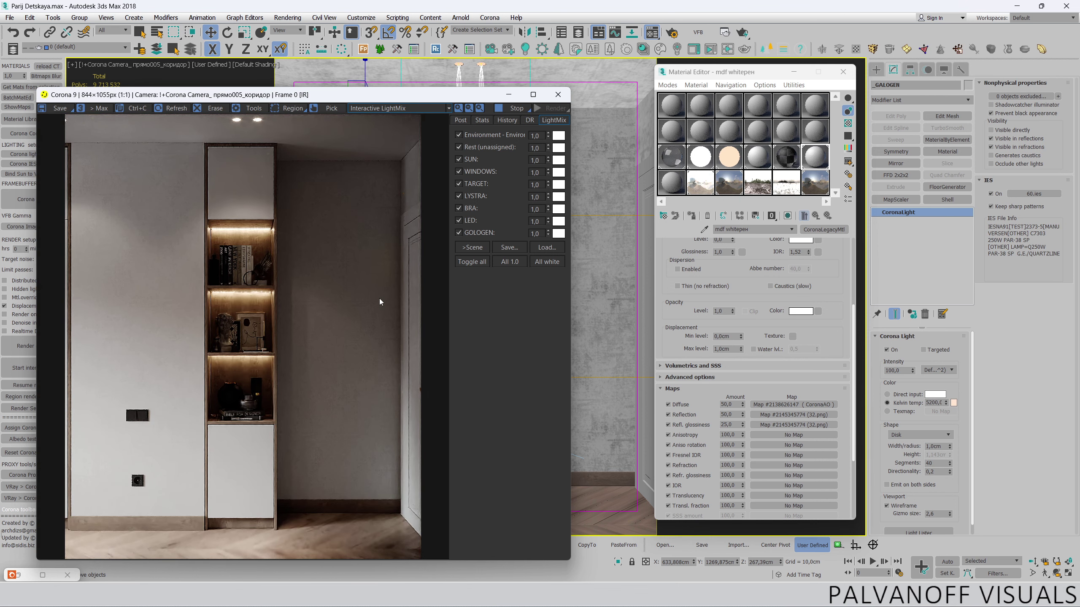
pyautogui.scroll(3, 237, 255)
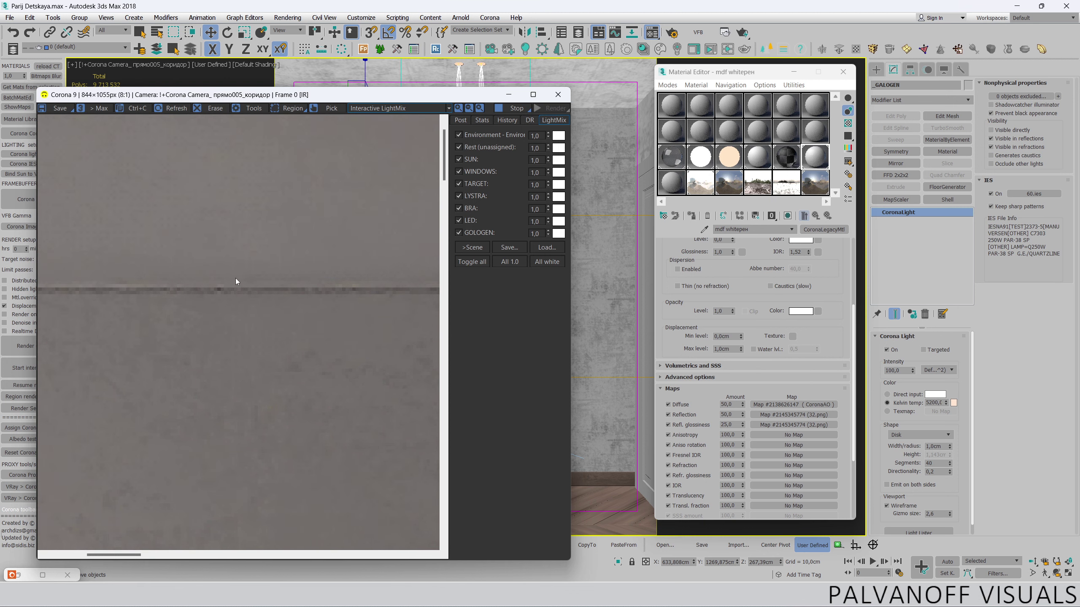
pyautogui.scroll(-3, 242, 293)
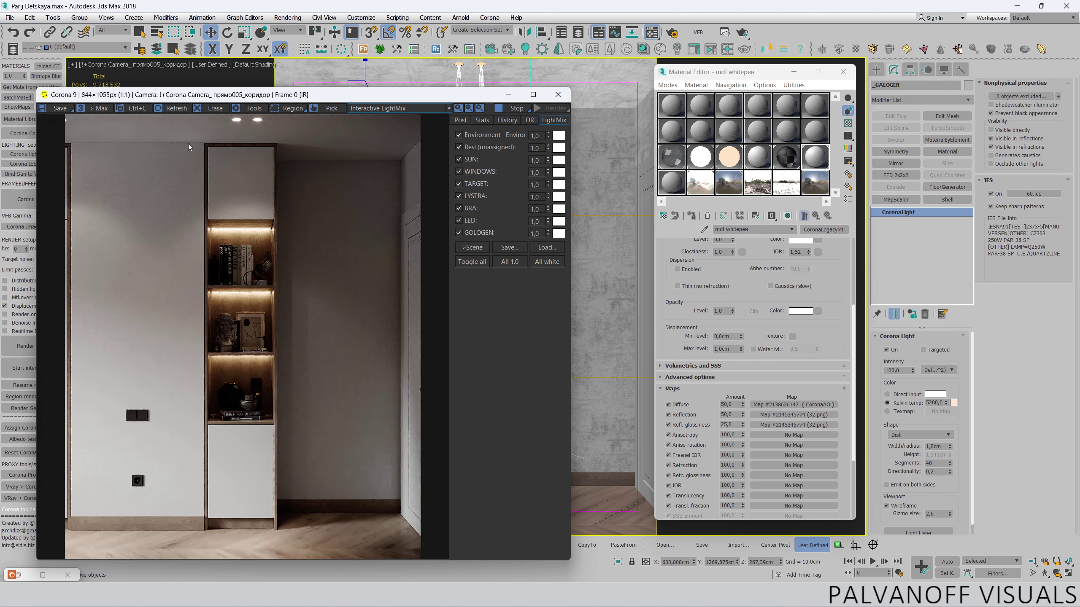
pyautogui.scroll(1, 313, 150)
pyautogui.scroll(-1, 319, 225)
pyautogui.click(364, 111)
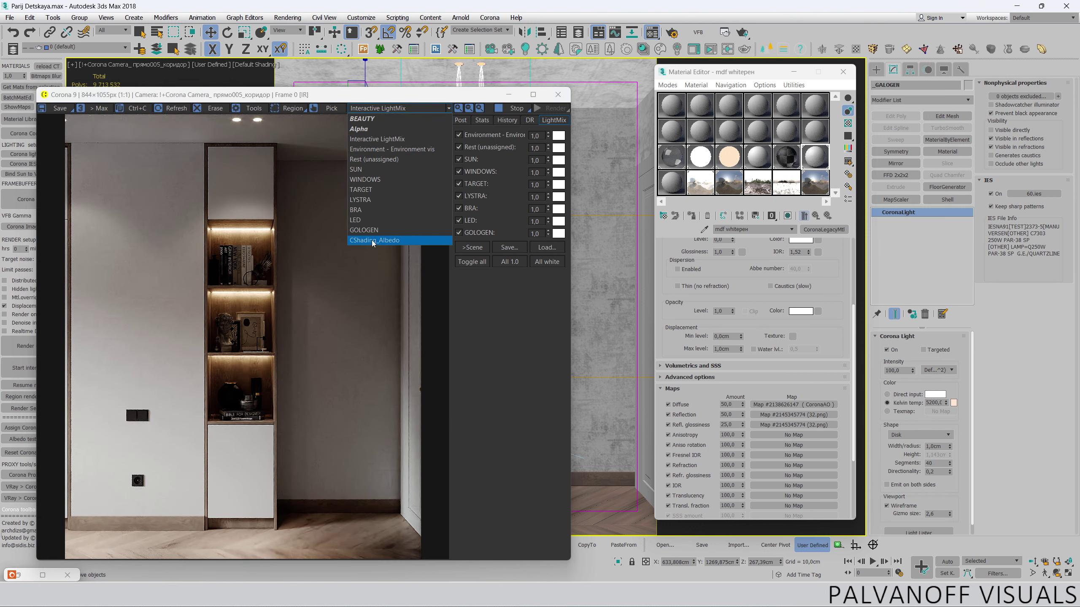
pyautogui.click(375, 240)
pyautogui.click(397, 108)
# - Return the frame buffer to LightMix and set the CoronaAO diffuse map's max distance to 50 cm
pyautogui.click(388, 140)
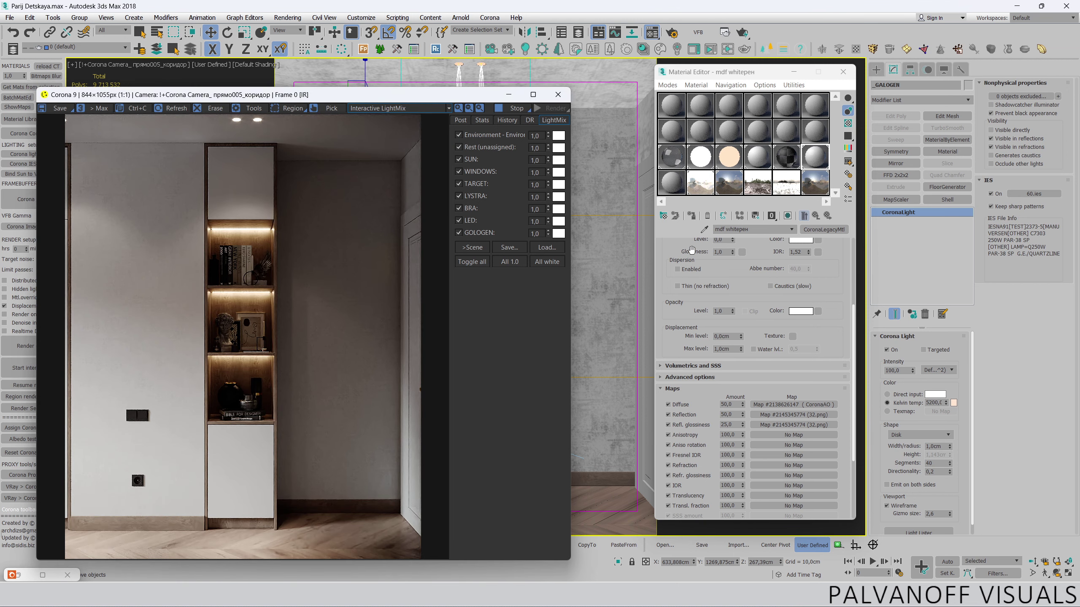
pyautogui.scroll(1, 679, 302)
pyautogui.scroll(-5, 679, 303)
pyautogui.click(818, 268)
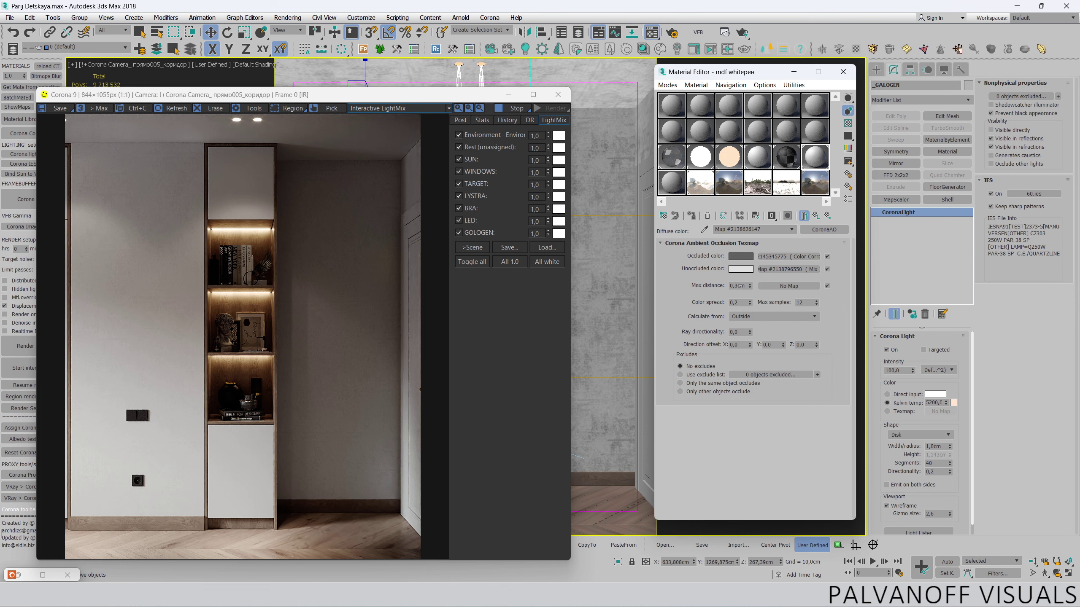
pyautogui.doubleClick(739, 286)
pyautogui.write('50')
pyautogui.press('Return')
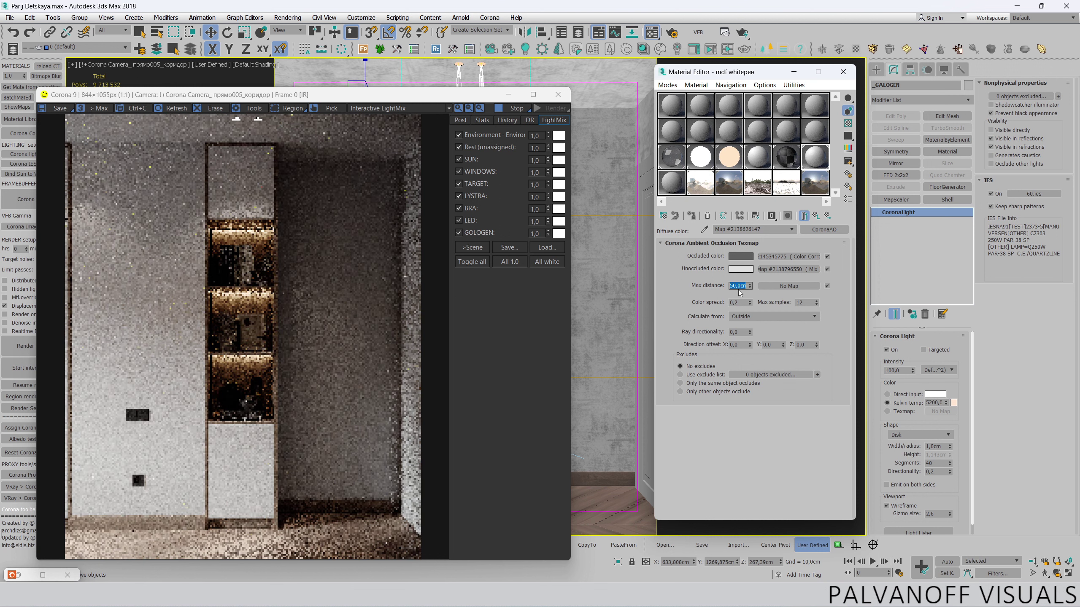
pyautogui.click(374, 108)
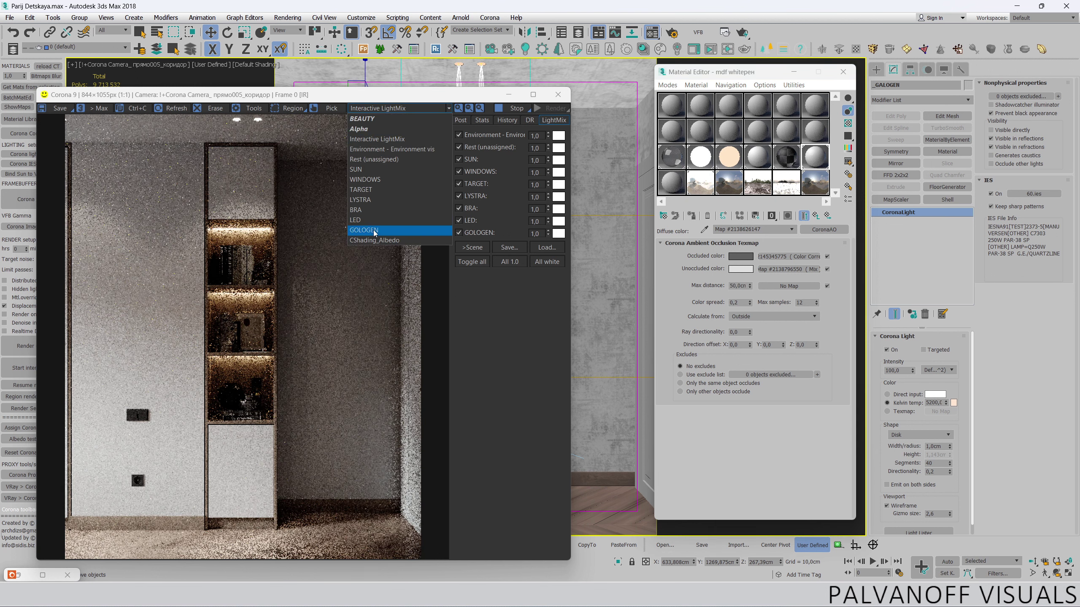
pyautogui.click(373, 242)
pyautogui.scroll(1, 129, 150)
pyautogui.scroll(1, 231, 222)
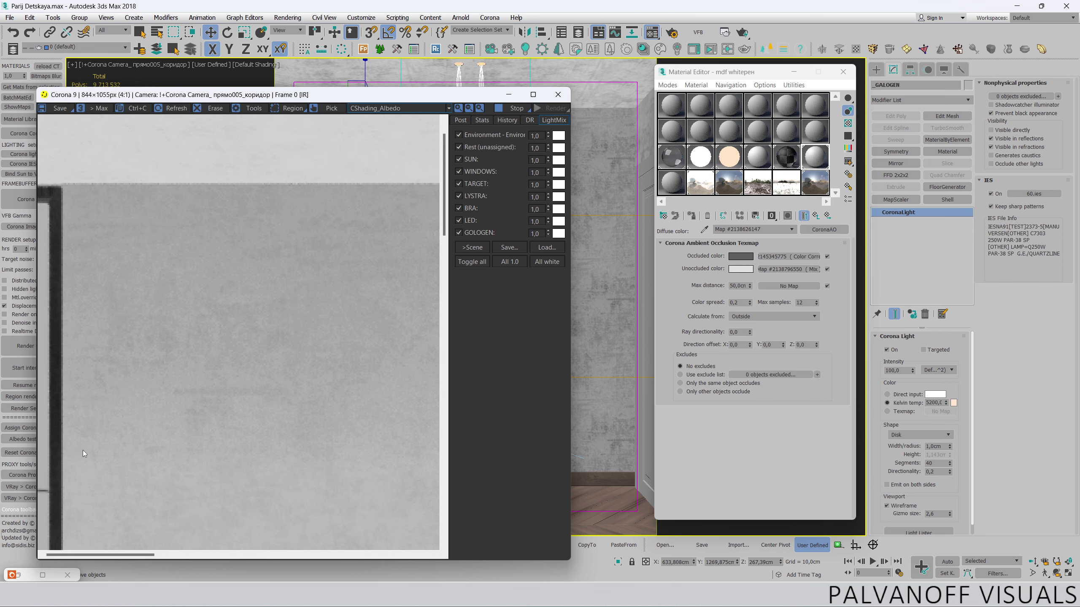
pyautogui.scroll(-1, 219, 286)
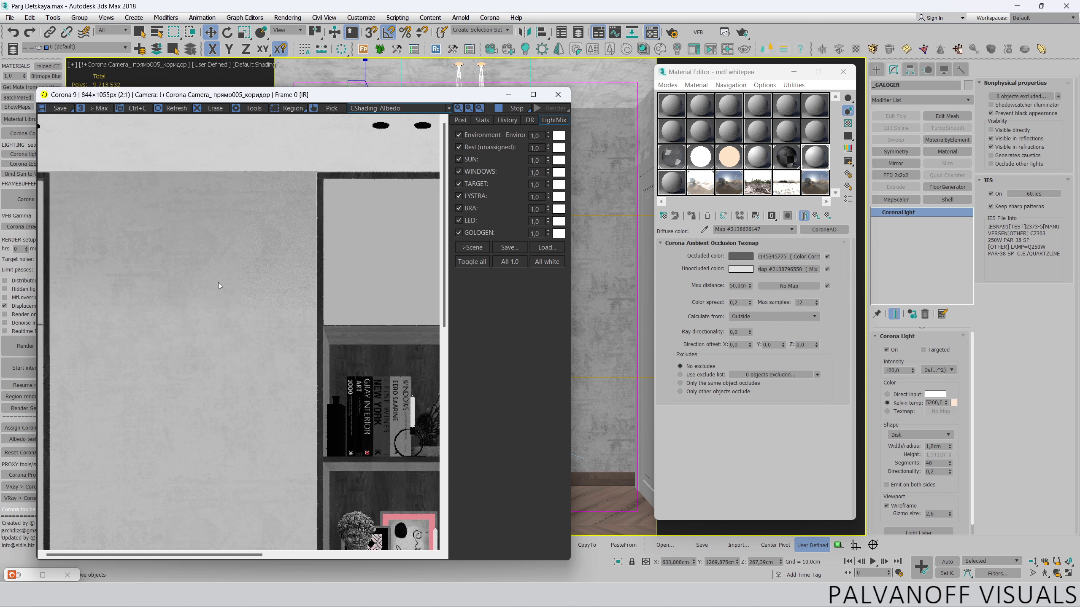
pyautogui.moveTo(254, 235); pyautogui.dragTo(282, 222)
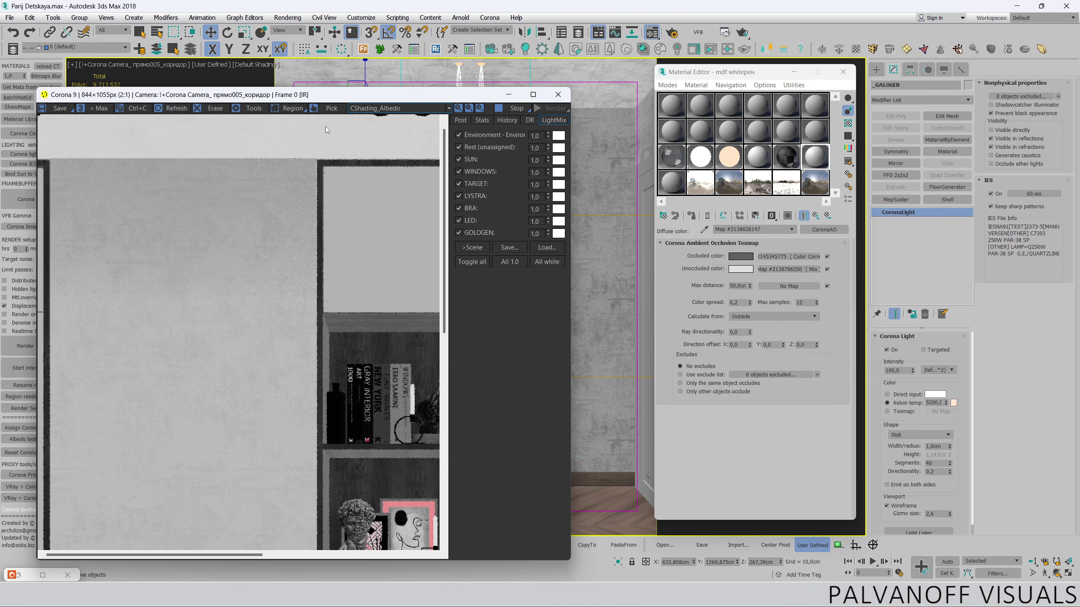
pyautogui.click(382, 108)
pyautogui.click(374, 139)
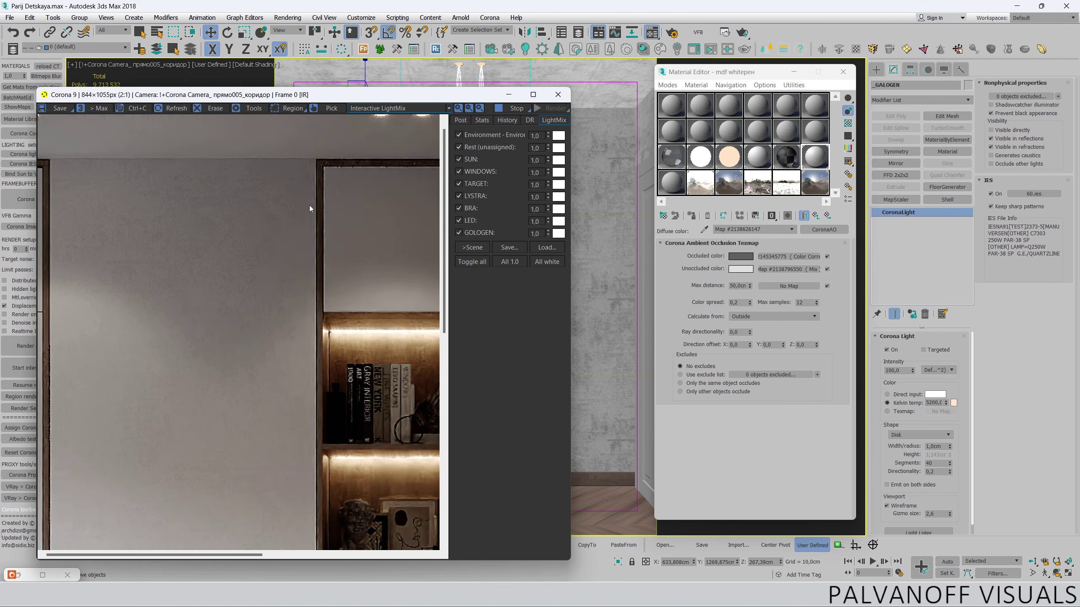
pyautogui.scroll(-1, 301, 216)
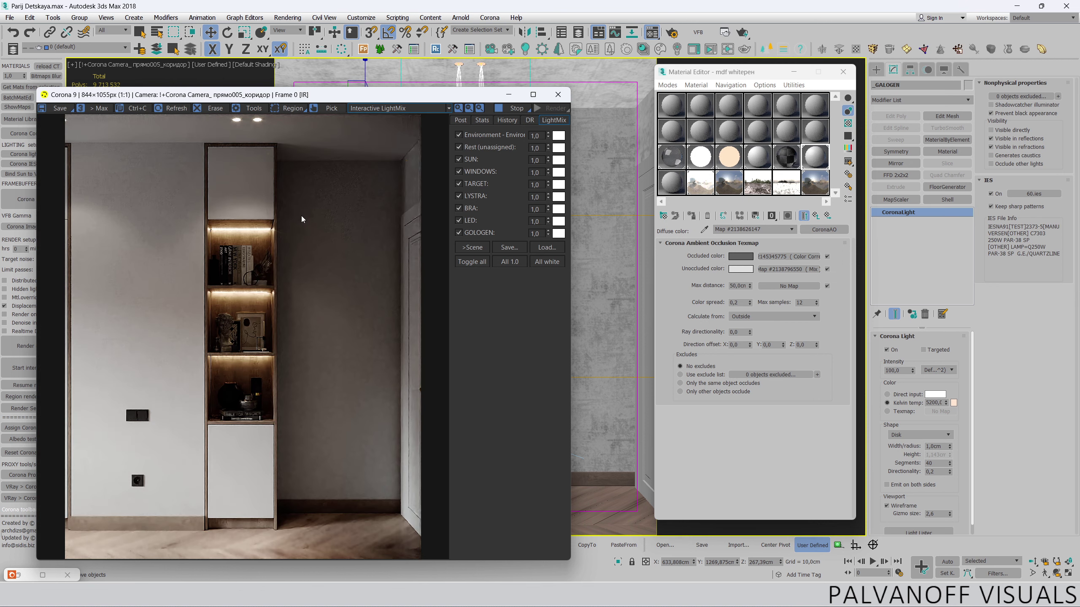
pyautogui.scroll(2, 205, 136)
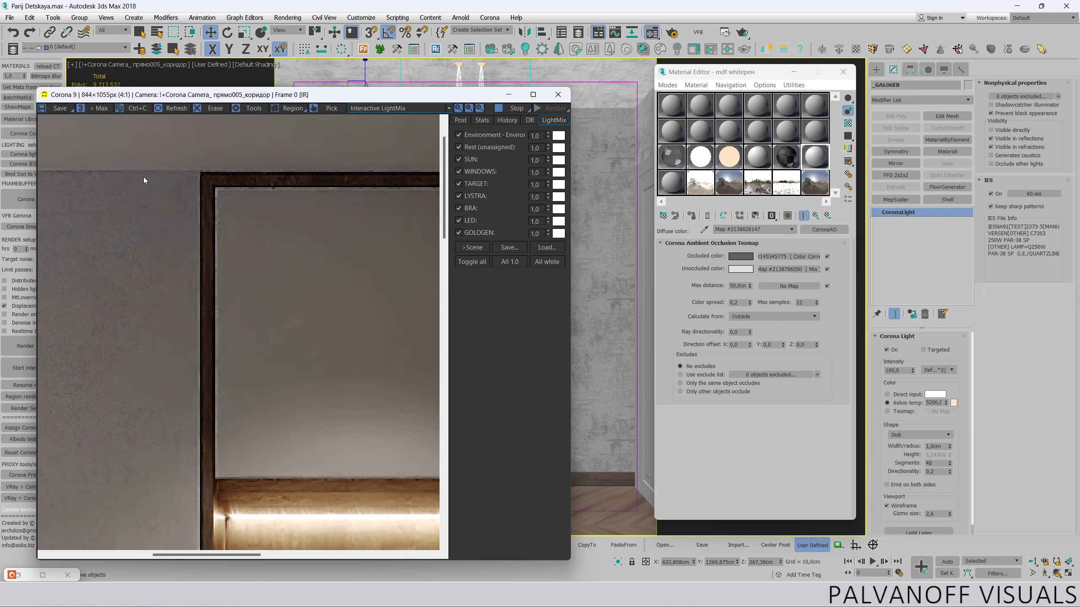
pyautogui.moveTo(144, 178)
pyautogui.mouseDown()
pyautogui.moveTo(221, 225)
pyautogui.moveTo(145, 249)
pyautogui.mouseUp()
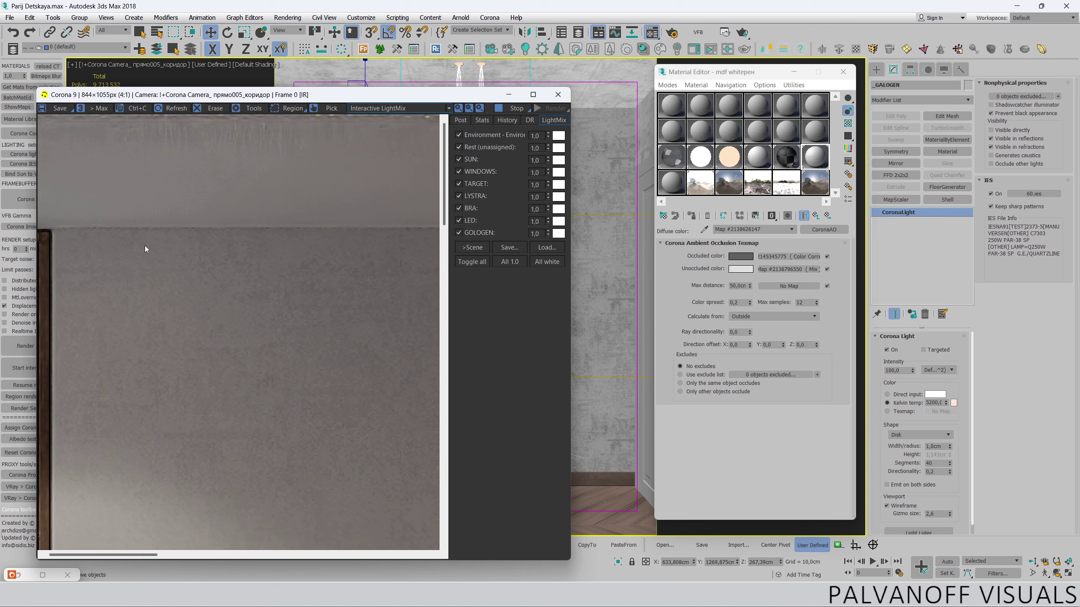
pyautogui.scroll(-1, 245, 220)
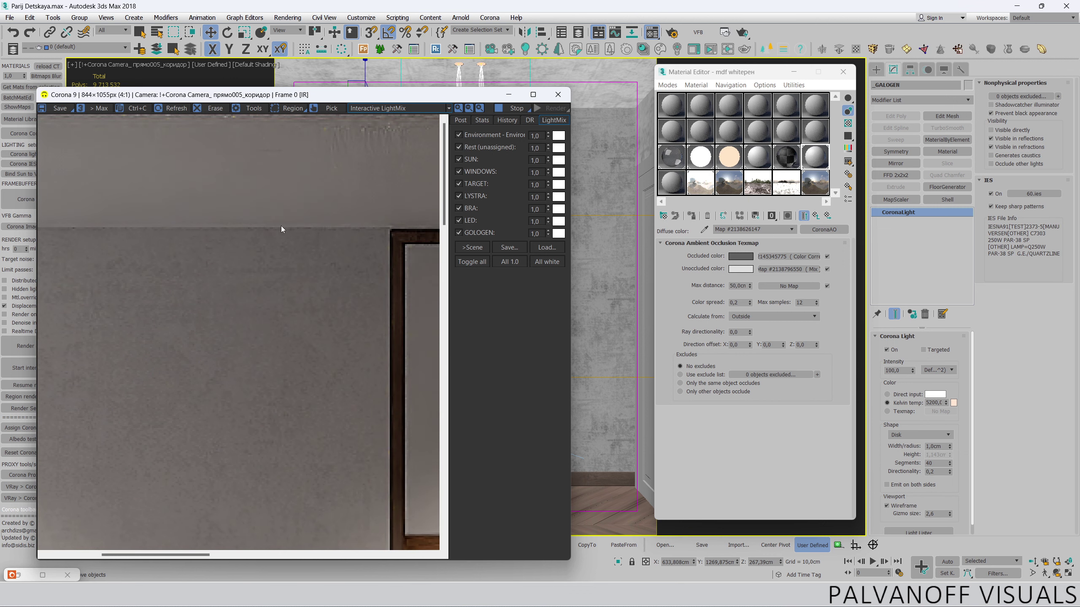
pyautogui.moveTo(381, 219); pyautogui.dragTo(263, 235)
pyautogui.scroll(1, 306, 211)
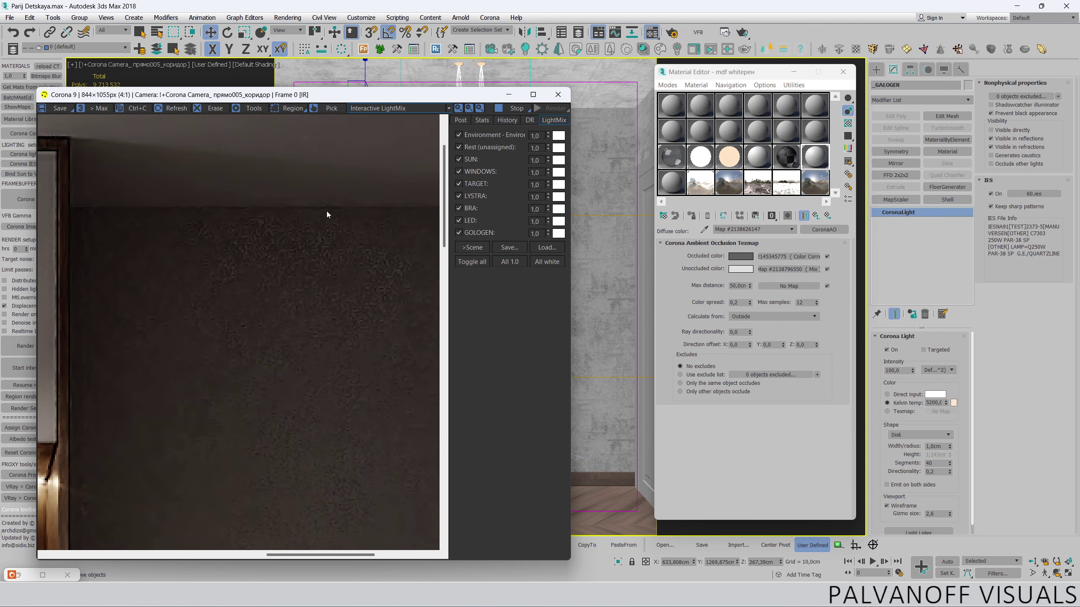
pyautogui.scroll(1, 326, 210)
pyautogui.moveTo(376, 213)
pyautogui.mouseDown()
pyautogui.moveTo(365, 204)
pyautogui.moveTo(358, 229)
pyautogui.mouseUp()
pyautogui.scroll(-1, 370, 234)
pyautogui.scroll(-1, 377, 240)
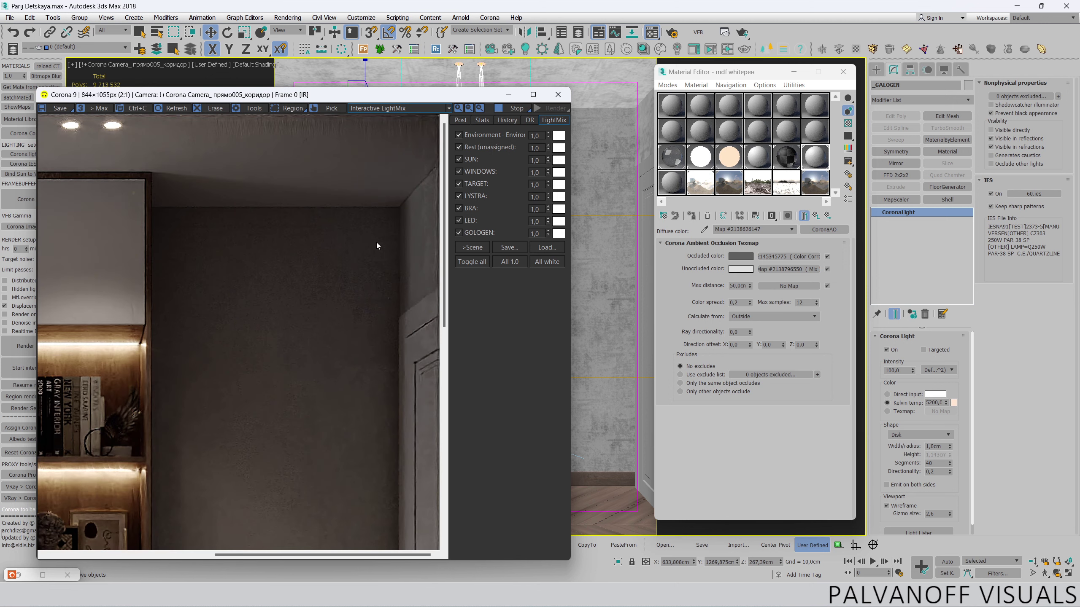
pyautogui.scroll(-1, 374, 246)
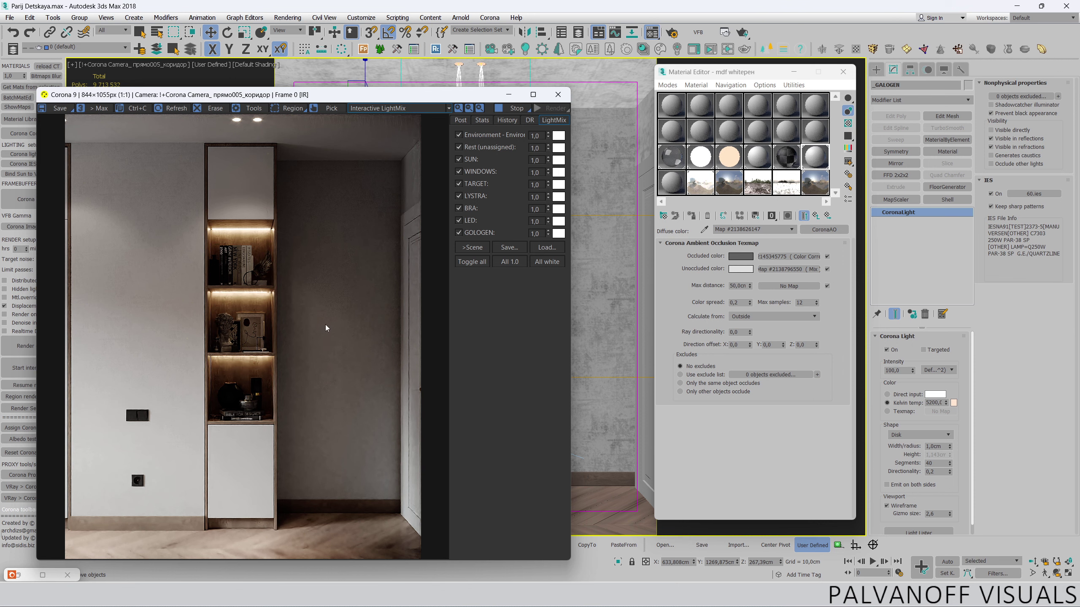
pyautogui.moveTo(370, 96); pyautogui.dragTo(352, 469)
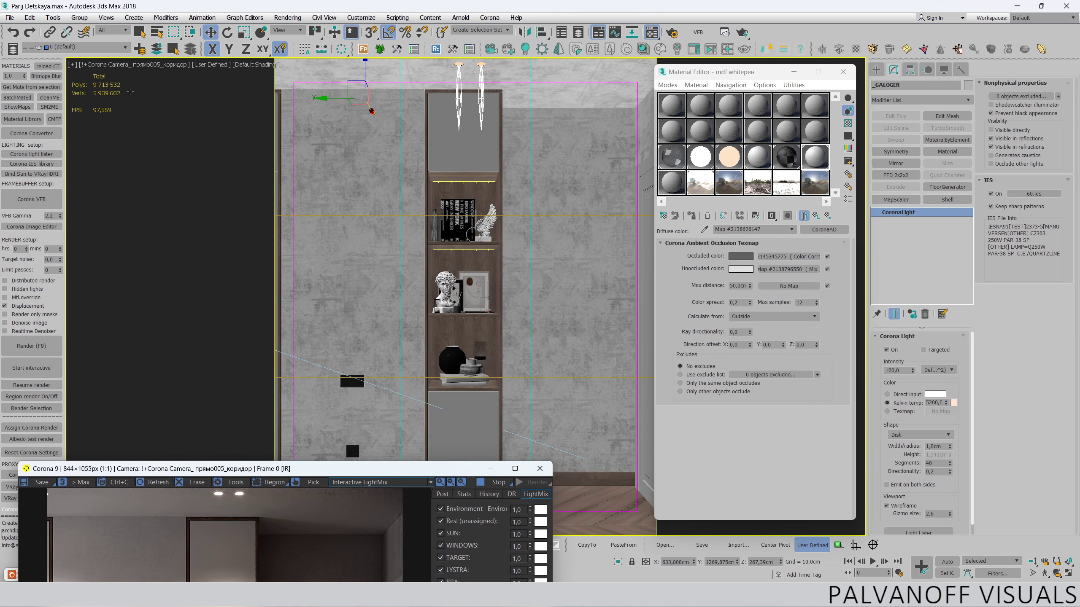
# - Select the corridor camera and set its focal length to 45 mm
pyautogui.click(132, 70)
pyautogui.click(207, 258)
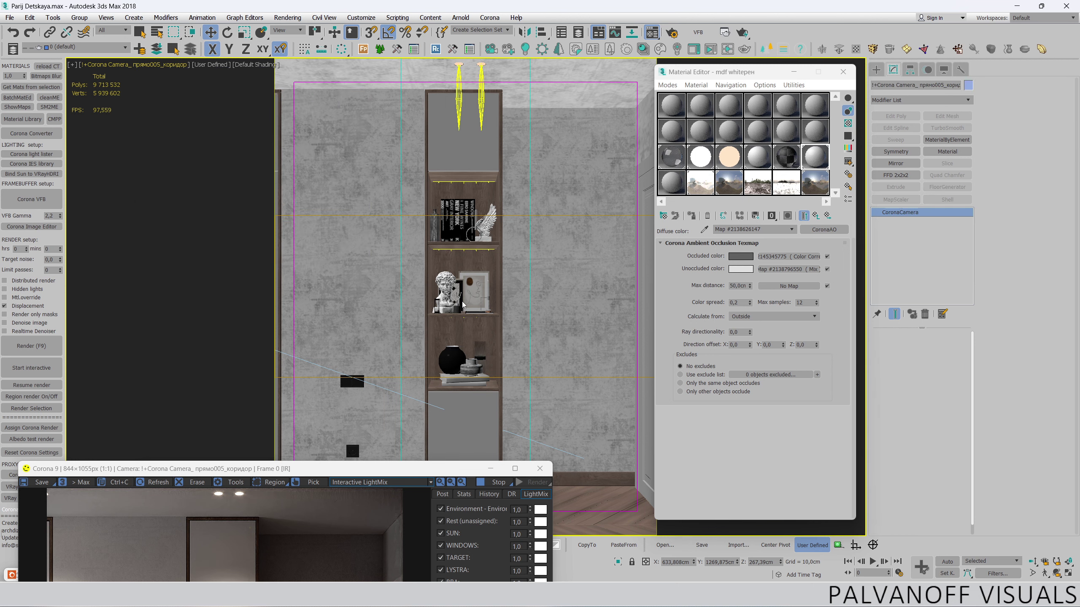
pyautogui.doubleClick(939, 425)
pyautogui.write('45')
pyautogui.press('Return')
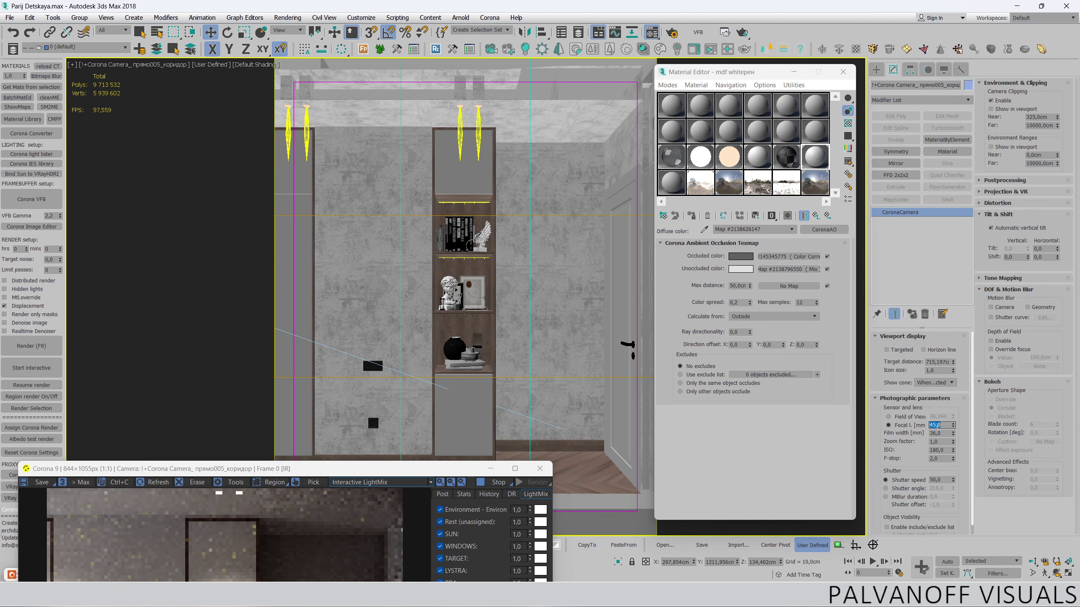
# - Lower the camera's near clipping to about 265.5 cm and close the Material Editor
pyautogui.scroll(2, 558, 293)
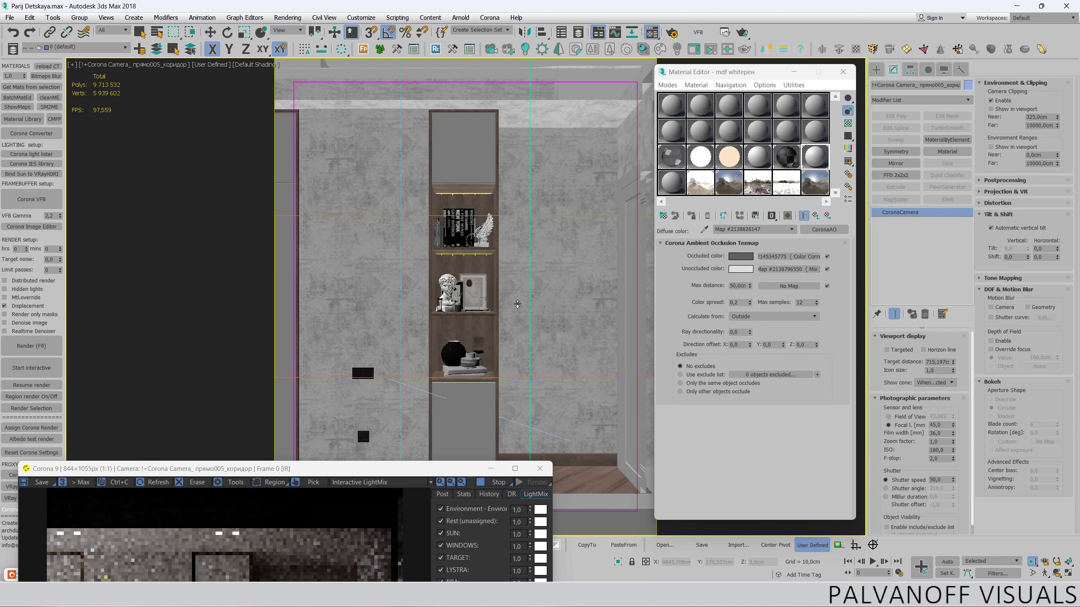
pyautogui.moveTo(1058, 117); pyautogui.dragTo(1059, 128)
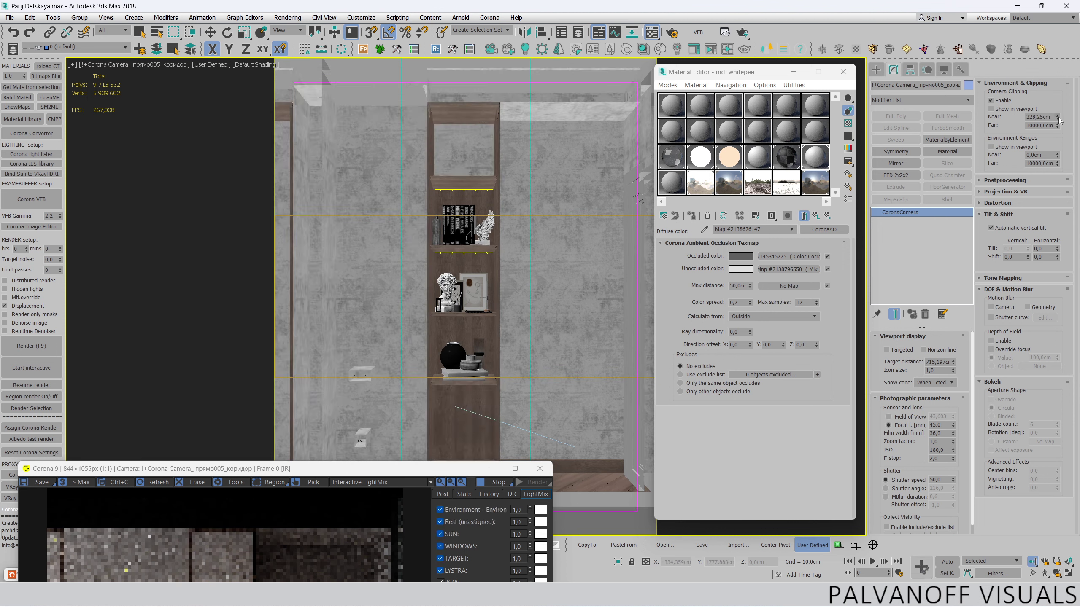
pyautogui.moveTo(340, 468); pyautogui.dragTo(290, 555)
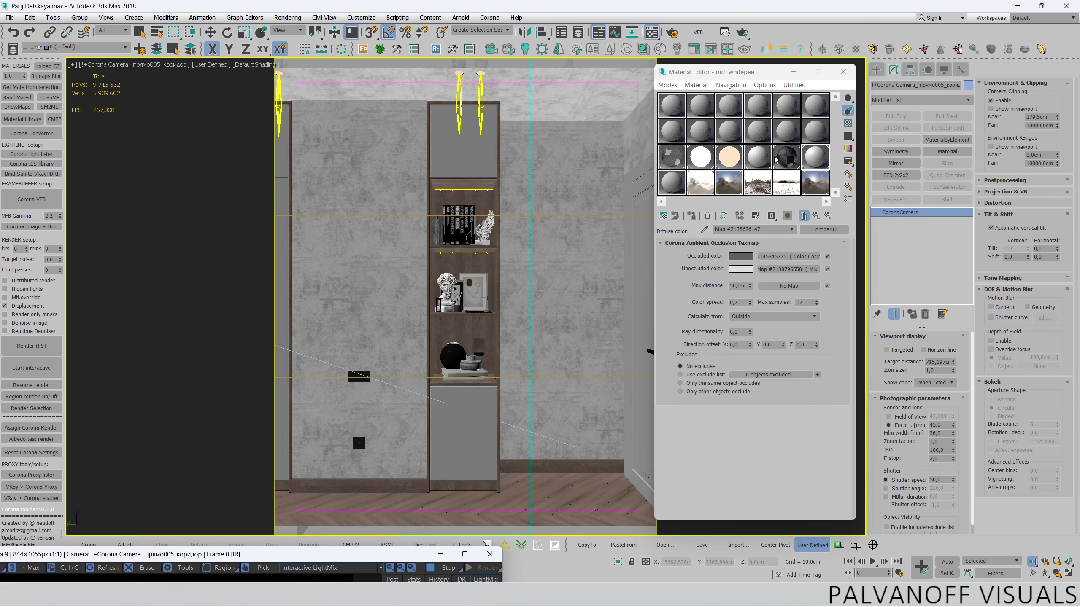
pyautogui.click(844, 71)
pyautogui.moveTo(1057, 118); pyautogui.dragTo(1057, 120)
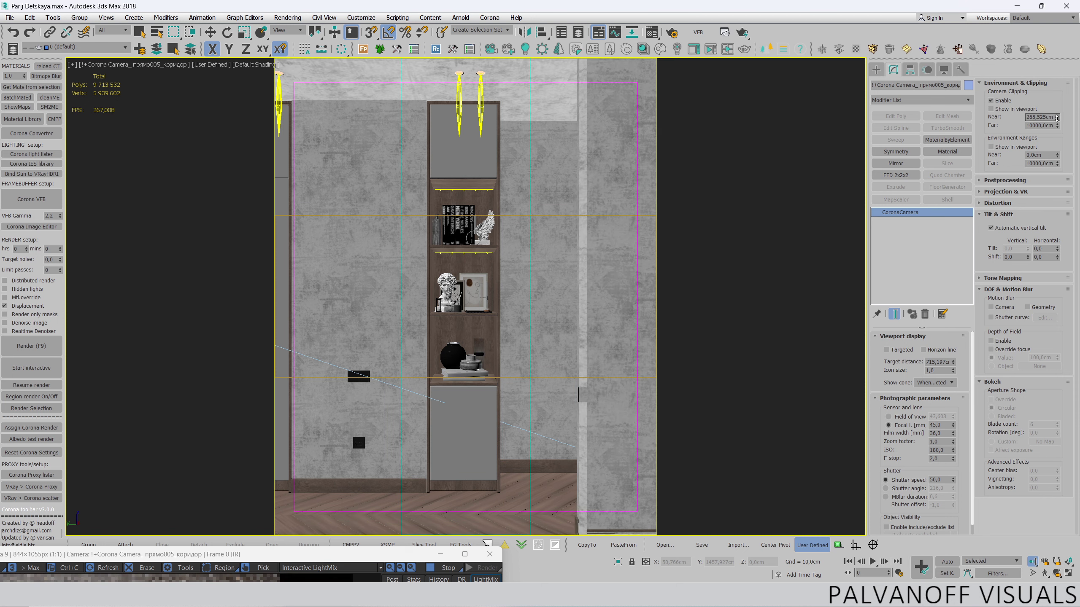
pyautogui.moveTo(537, 216); pyautogui.dragTo(529, 219, button='middle')
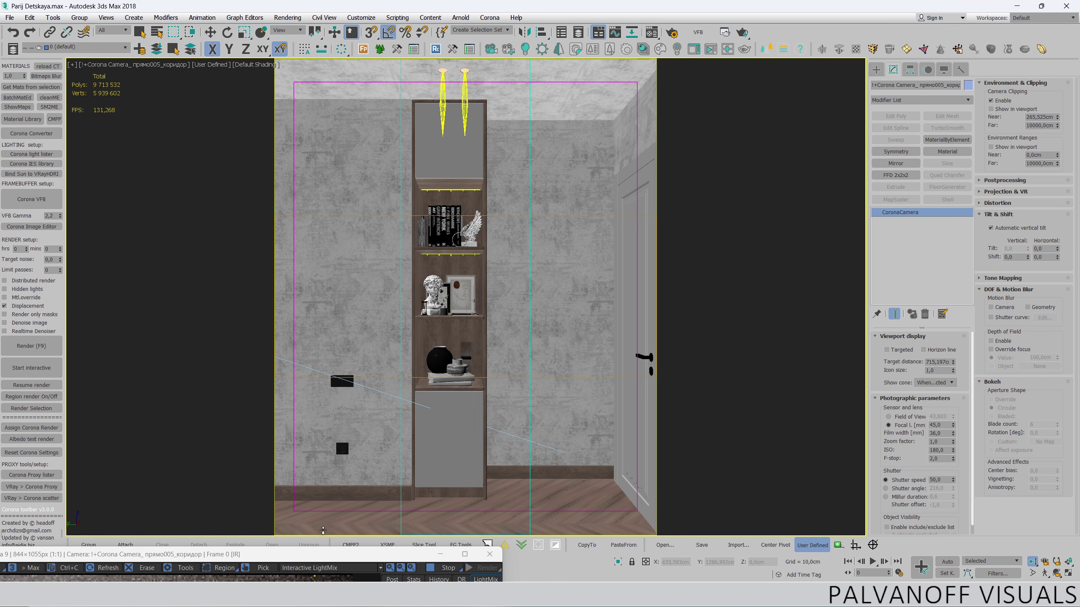
# - Reposition the frame buffer and bring up Render Setup's Render Elements list
pyautogui.moveTo(332, 551); pyautogui.dragTo(423, 96)
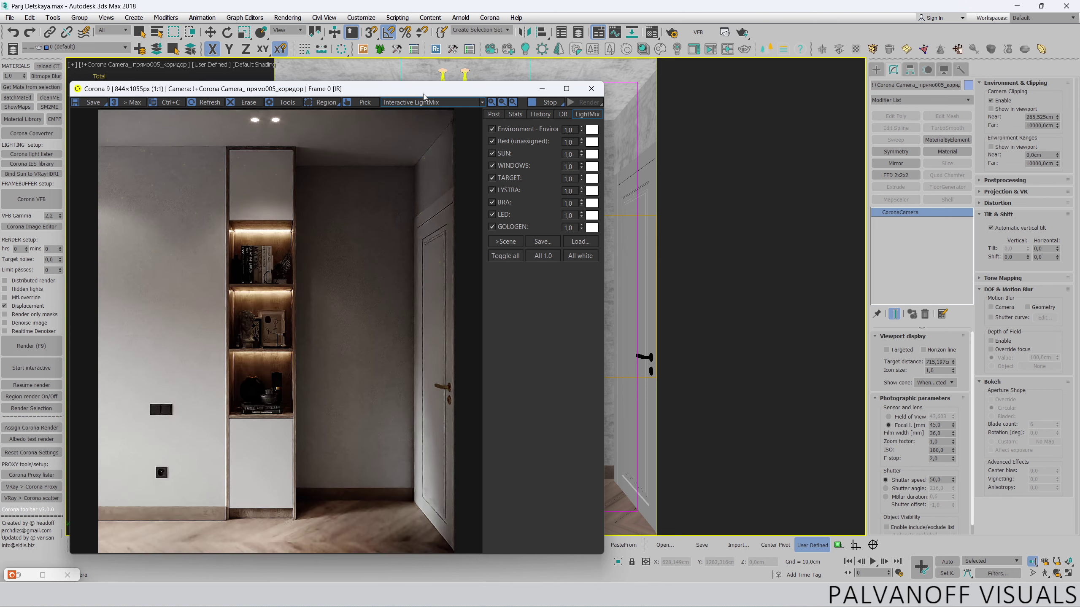
pyautogui.moveTo(424, 96)
pyautogui.mouseDown()
pyautogui.moveTo(432, 549)
pyautogui.moveTo(391, 71)
pyautogui.mouseUp()
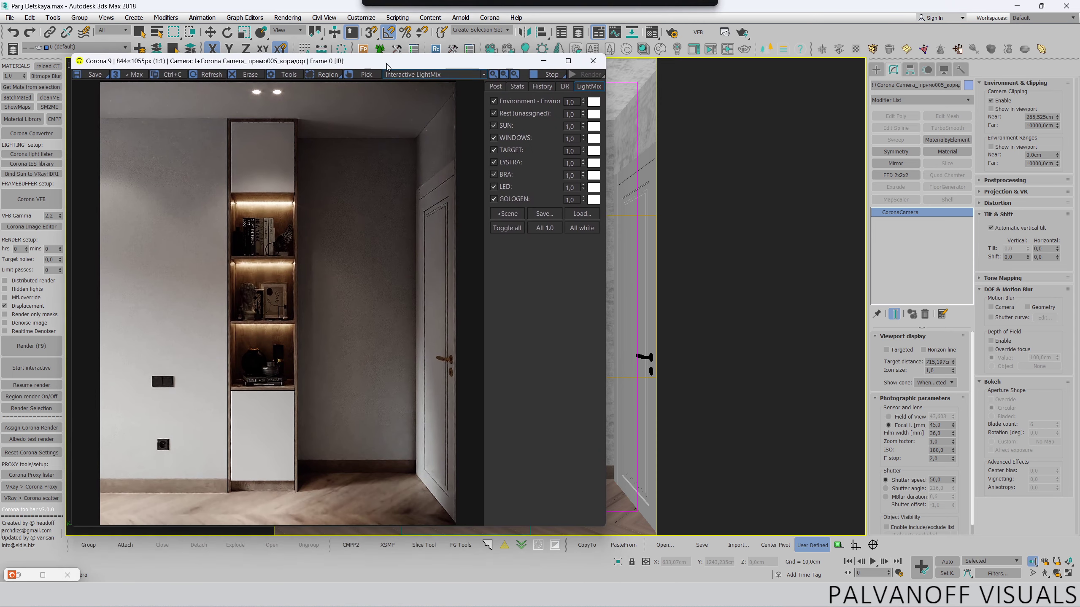
pyautogui.click(399, 80)
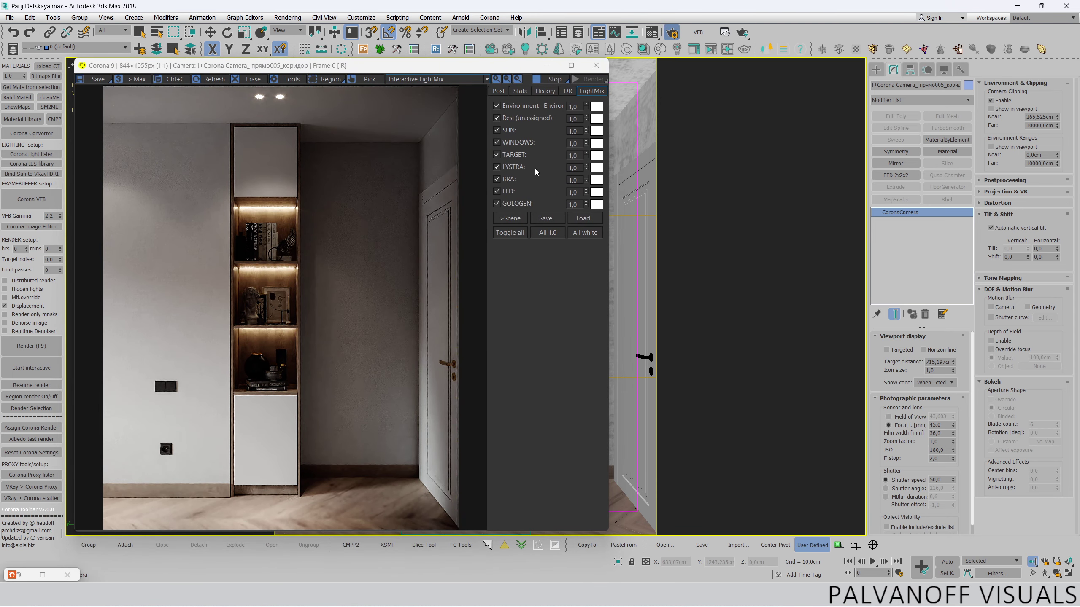
pyautogui.press('F10')
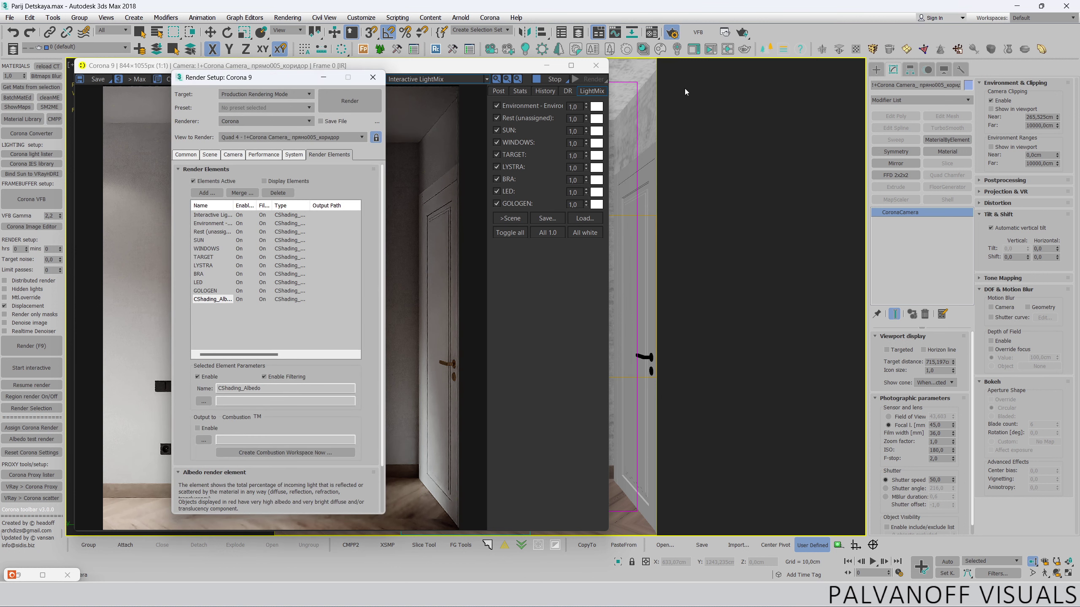
# - Add a CESSENTIAL_Reflect element to the Render Elements list
pyautogui.moveTo(268, 80); pyautogui.dragTo(751, 83)
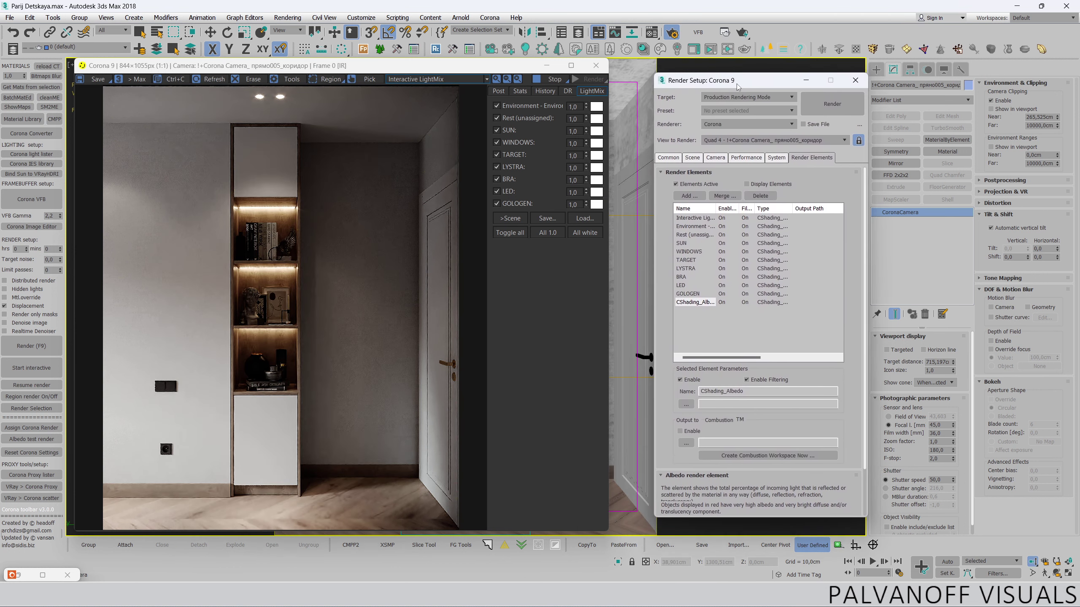
pyautogui.click(690, 196)
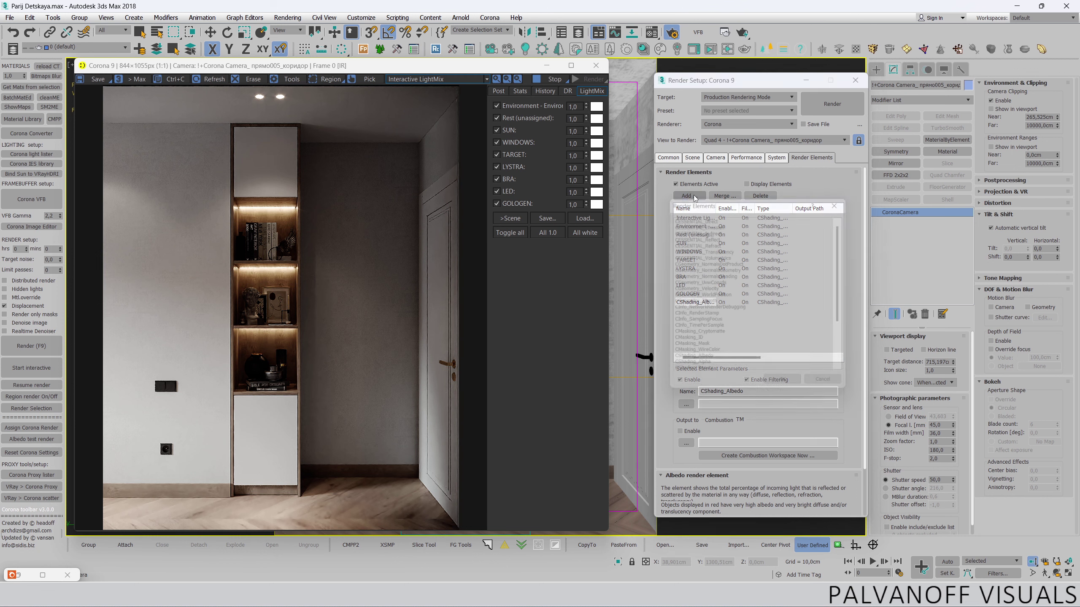
pyautogui.scroll(-3, 723, 332)
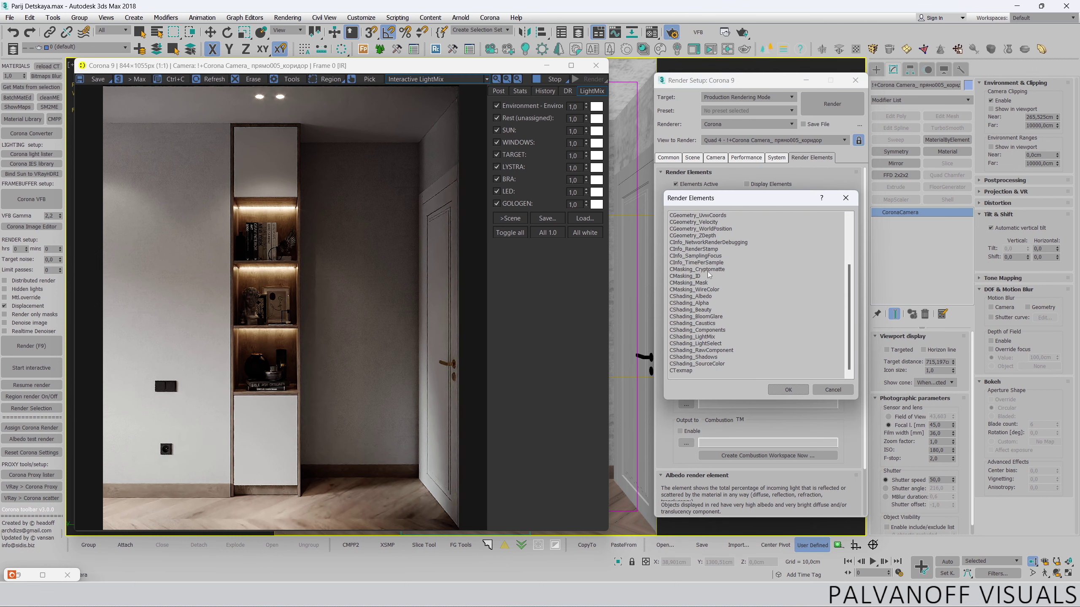
pyautogui.scroll(3, 709, 275)
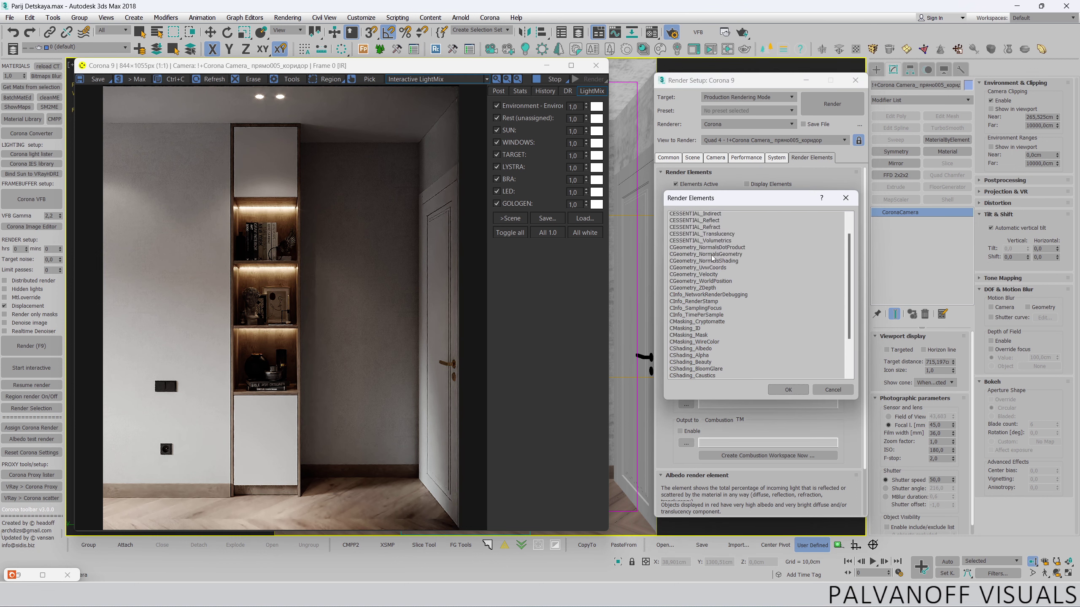
pyautogui.scroll(1, 714, 255)
pyautogui.click(693, 236)
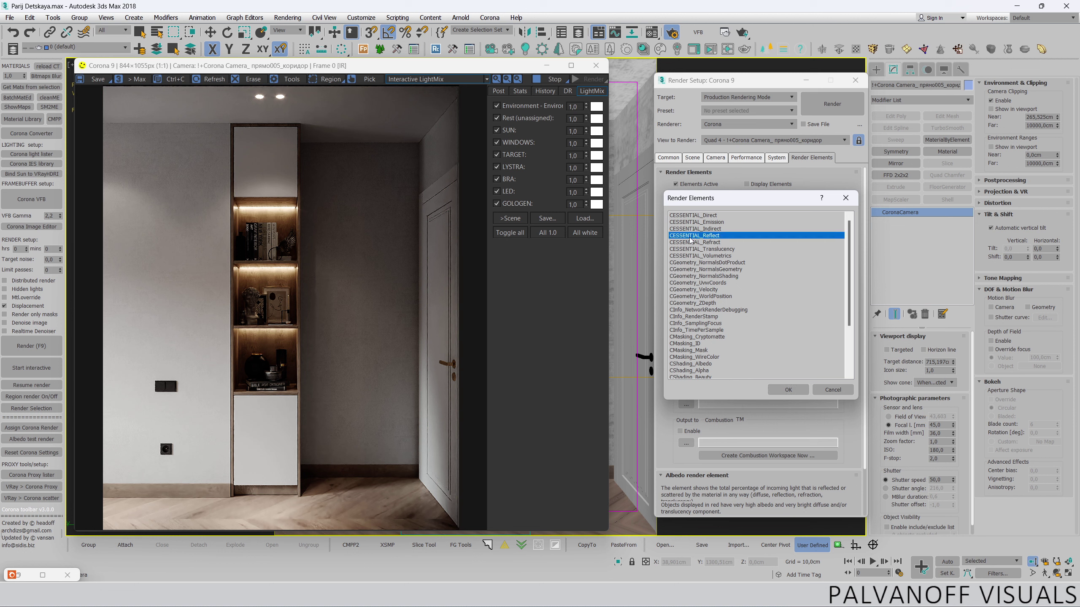
pyautogui.doubleClick(715, 236)
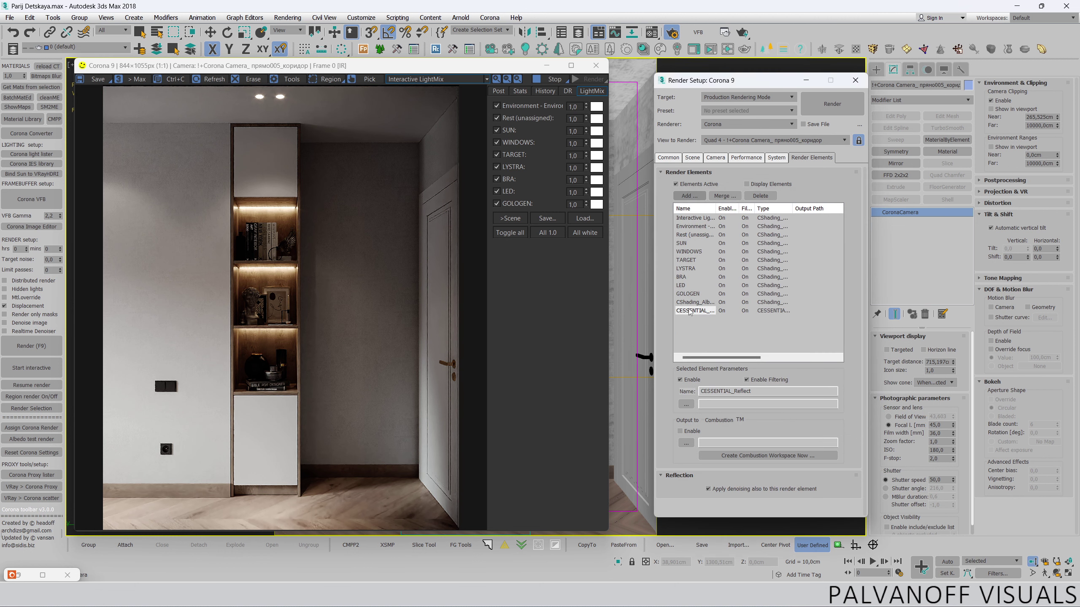
# - Stop the interactive render and minimize the Corona frame buffer
pyautogui.click(469, 138)
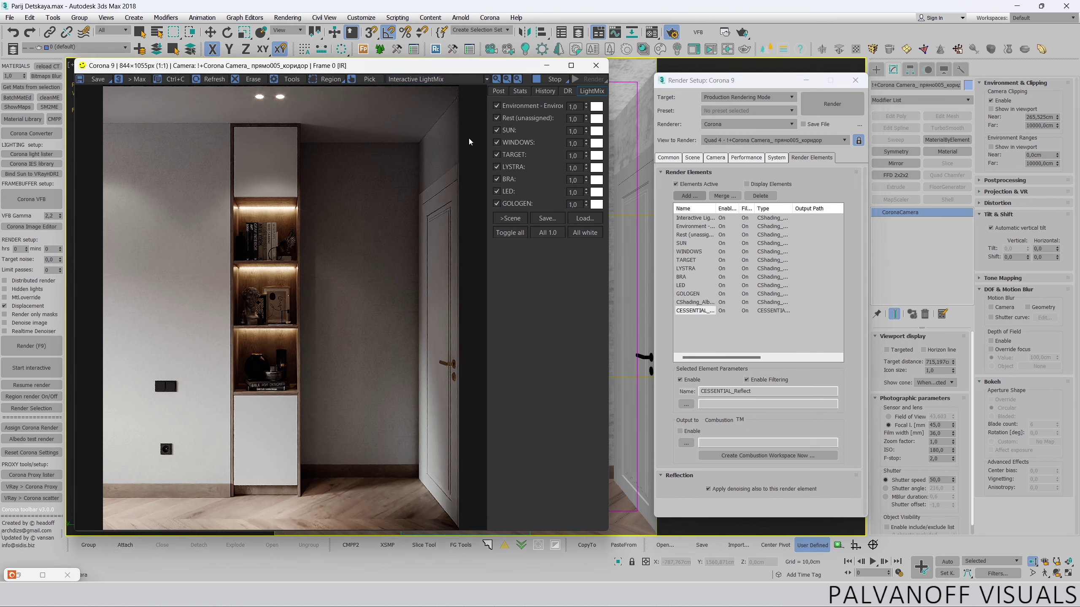
pyautogui.press('Escape')
pyautogui.click(547, 64)
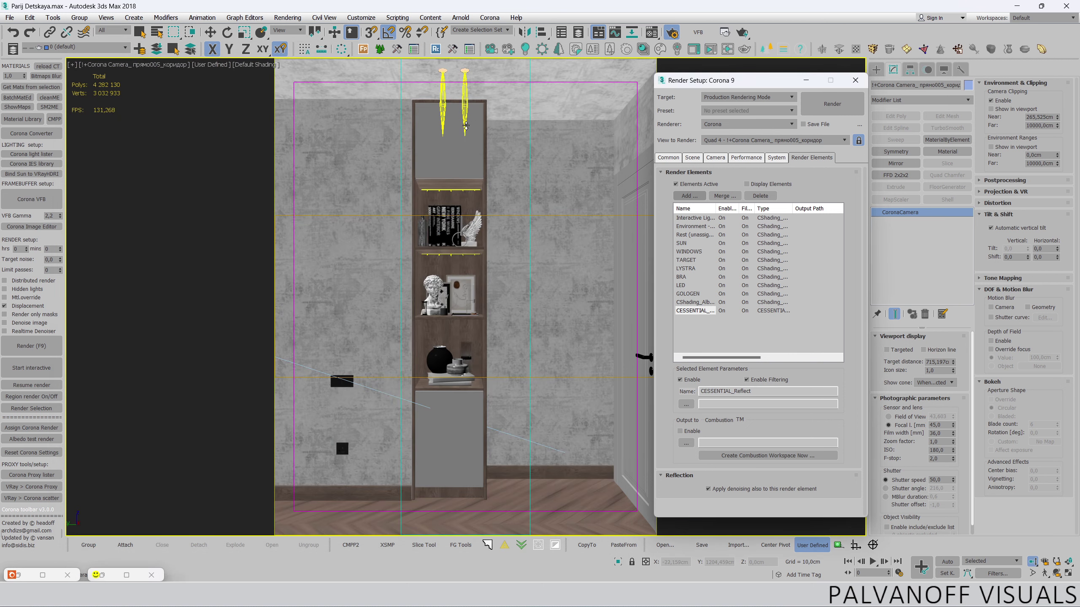
# - Set the view camera's near clipping to 265 cm
pyautogui.click(129, 68)
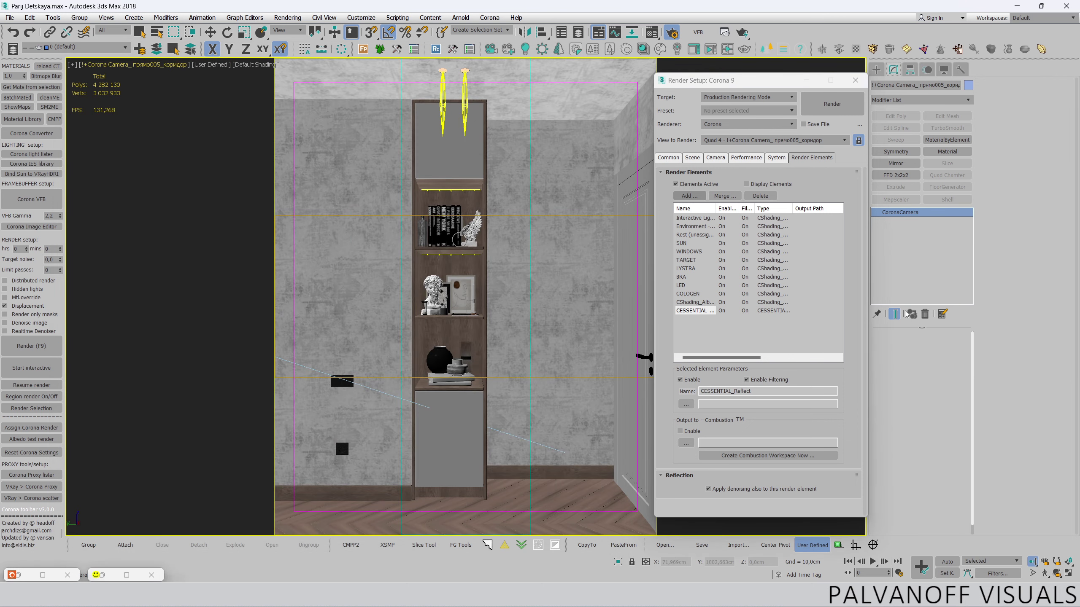
pyautogui.write('260')
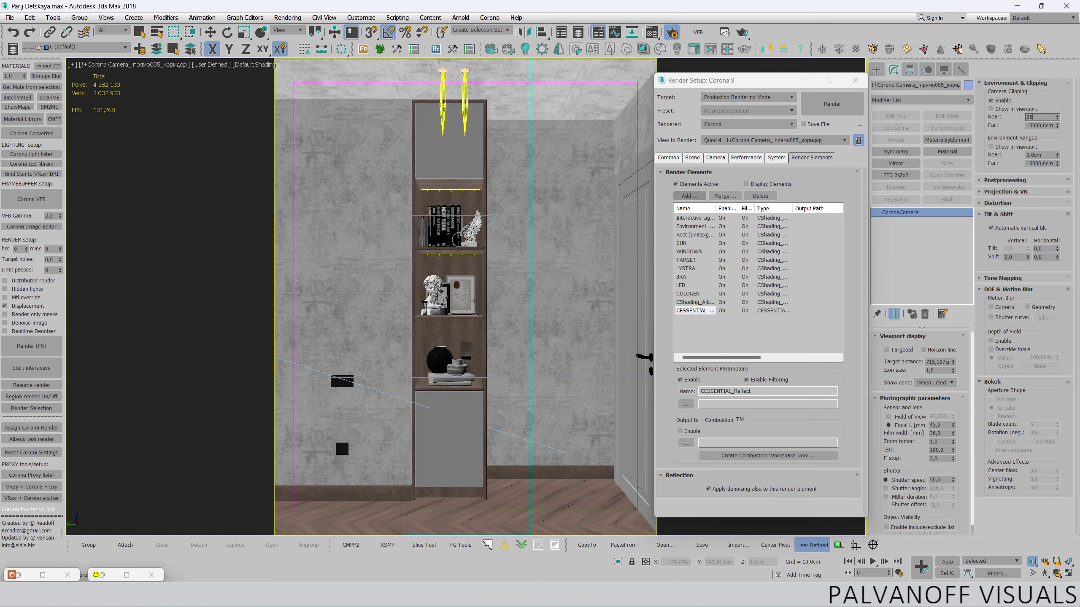
pyautogui.press('Return')
pyautogui.write('2,0cm')
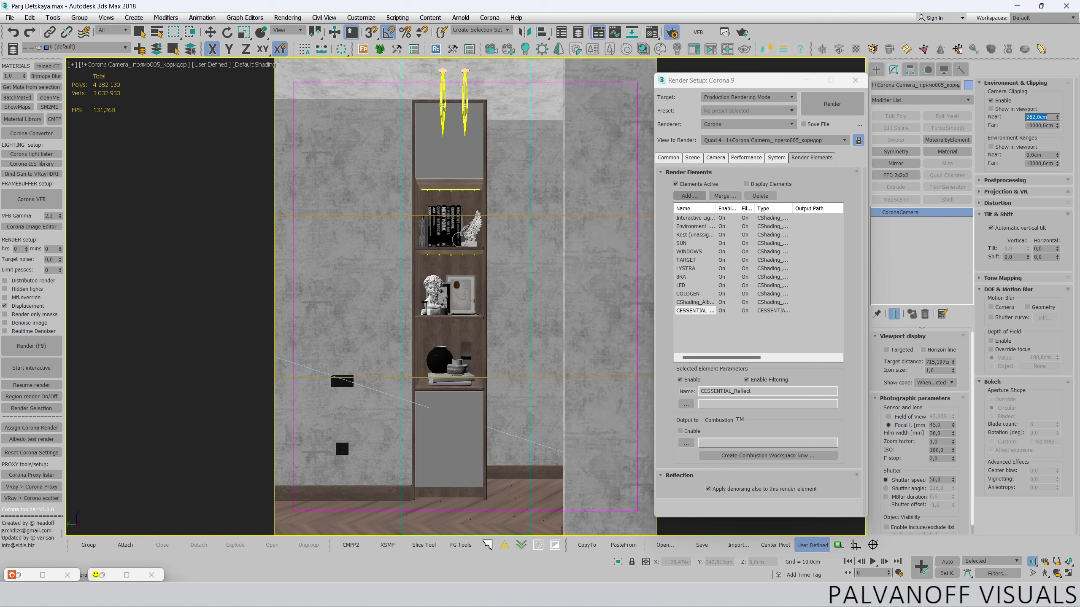
pyautogui.write('265')
pyautogui.press('Return')
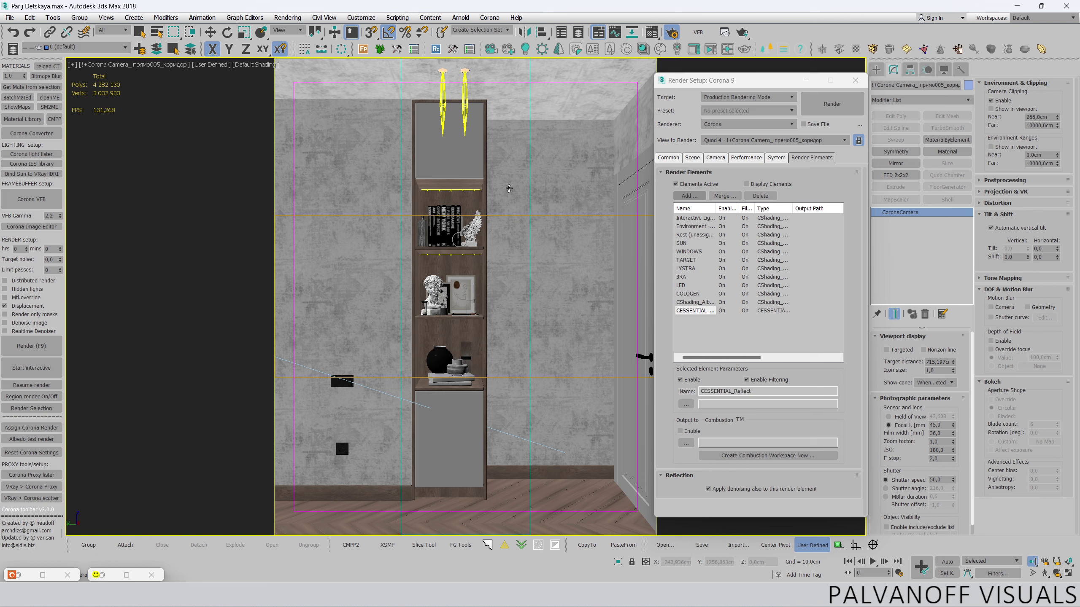
pyautogui.moveTo(508, 189); pyautogui.dragTo(508, 186, button='middle')
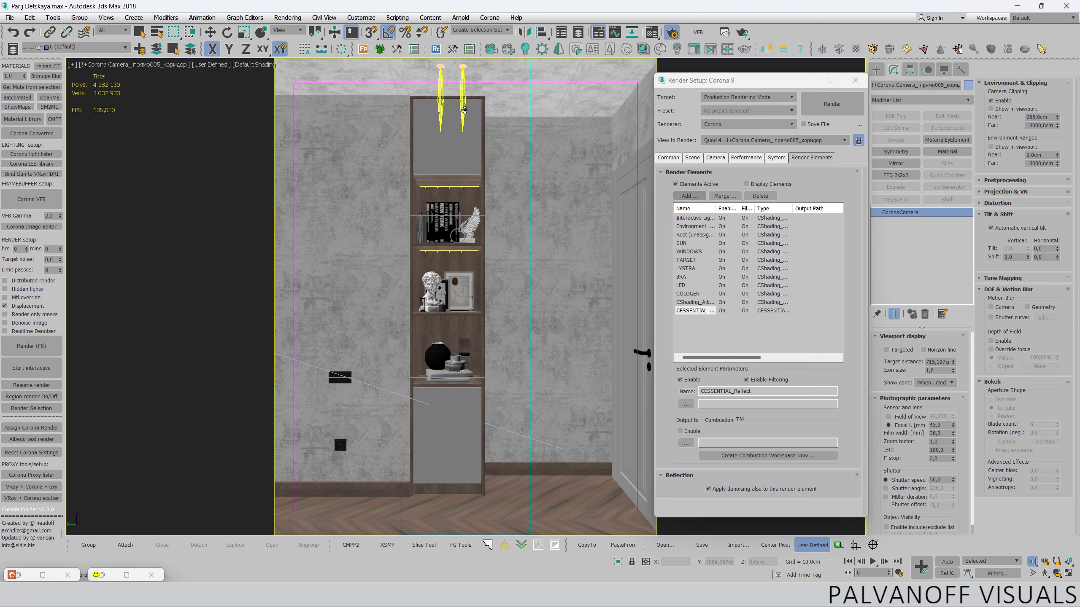
# - Preview the AO map enlarged in the Material Editor, then return to the white MDF material
pyautogui.click(651, 32)
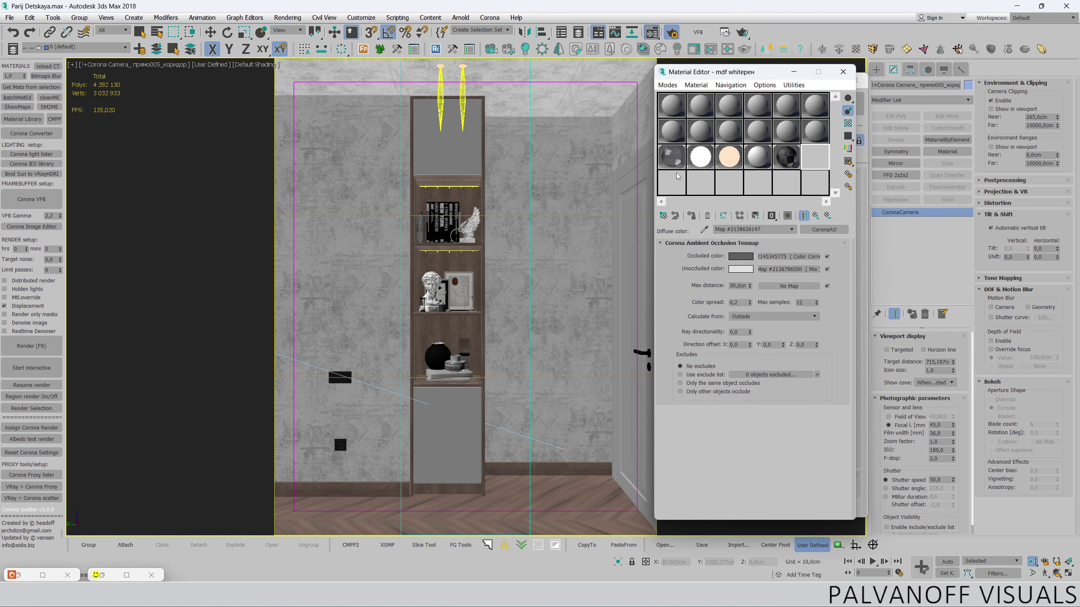
pyautogui.doubleClick(678, 176)
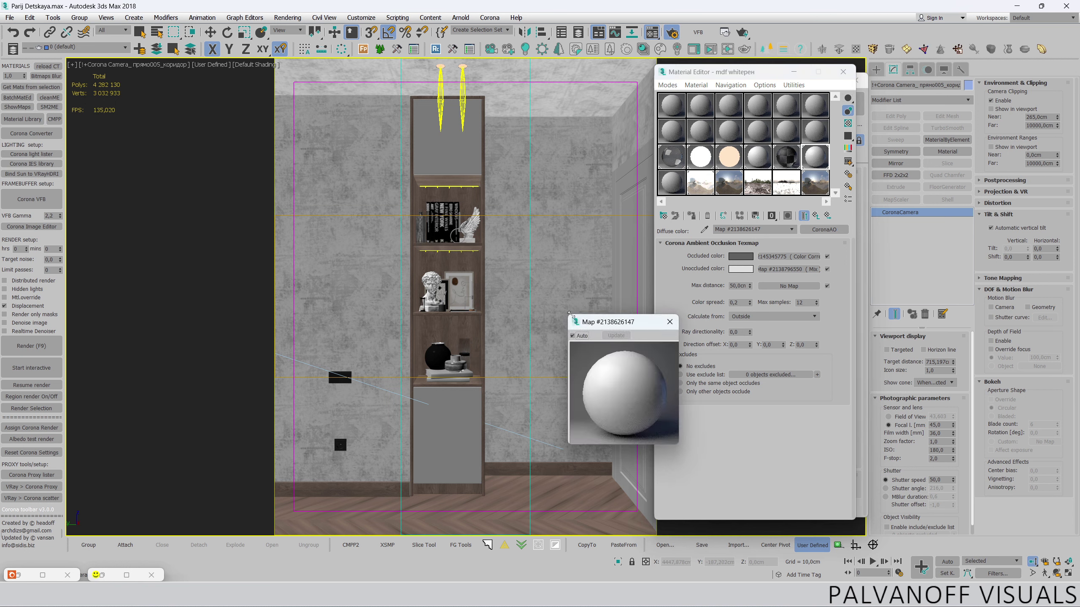
pyautogui.moveTo(570, 312); pyautogui.dragTo(518, 234)
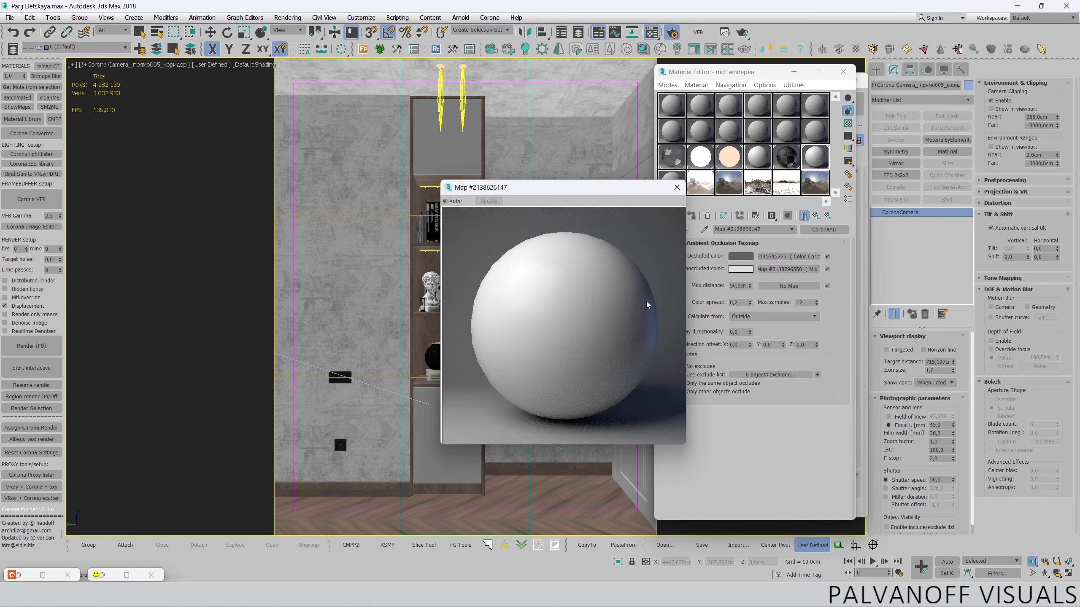
pyautogui.click(816, 215)
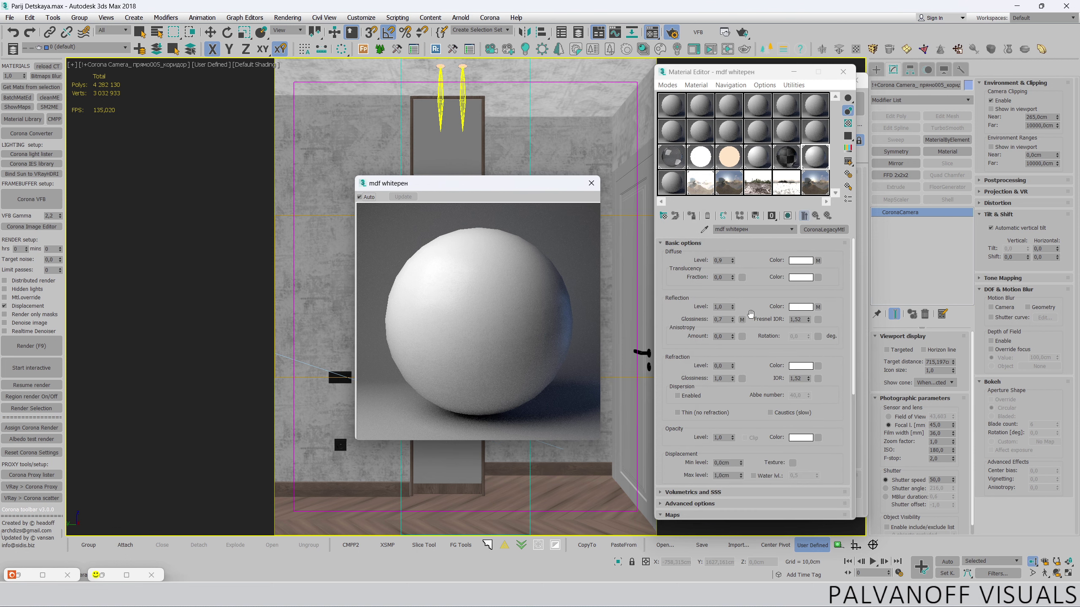
# - Set the MDF reflection glossiness and level to 0,5 and close the preview
pyautogui.doubleClick(720, 318)
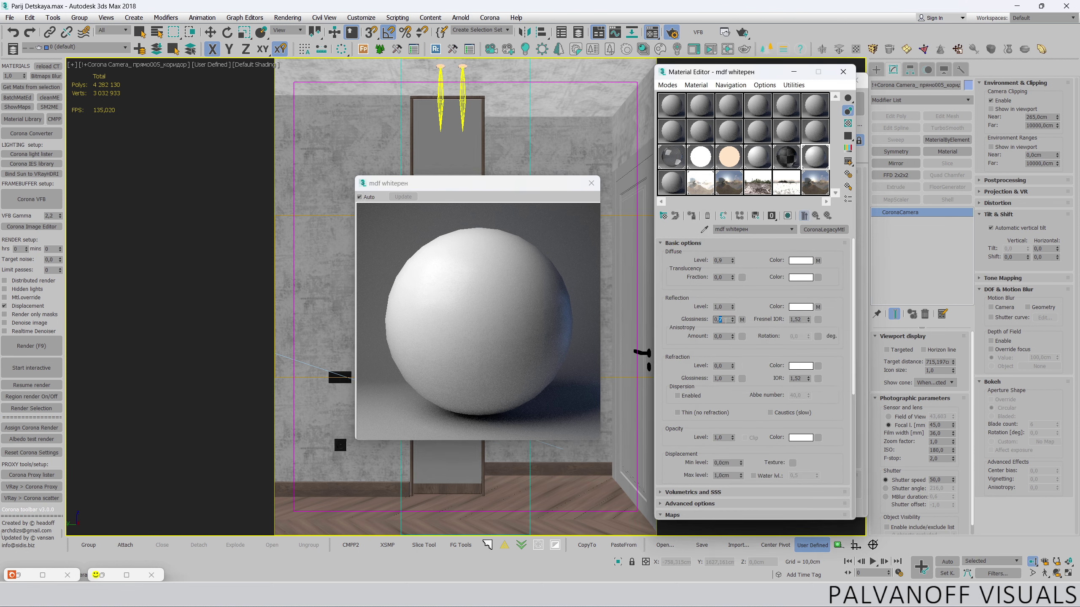
pyautogui.write('0,5')
pyautogui.press('Return')
pyautogui.doubleClick(722, 306)
pyautogui.write('0,74')
pyautogui.press('Return')
pyautogui.doubleClick(721, 306)
pyautogui.write('0,5')
pyautogui.press('Return')
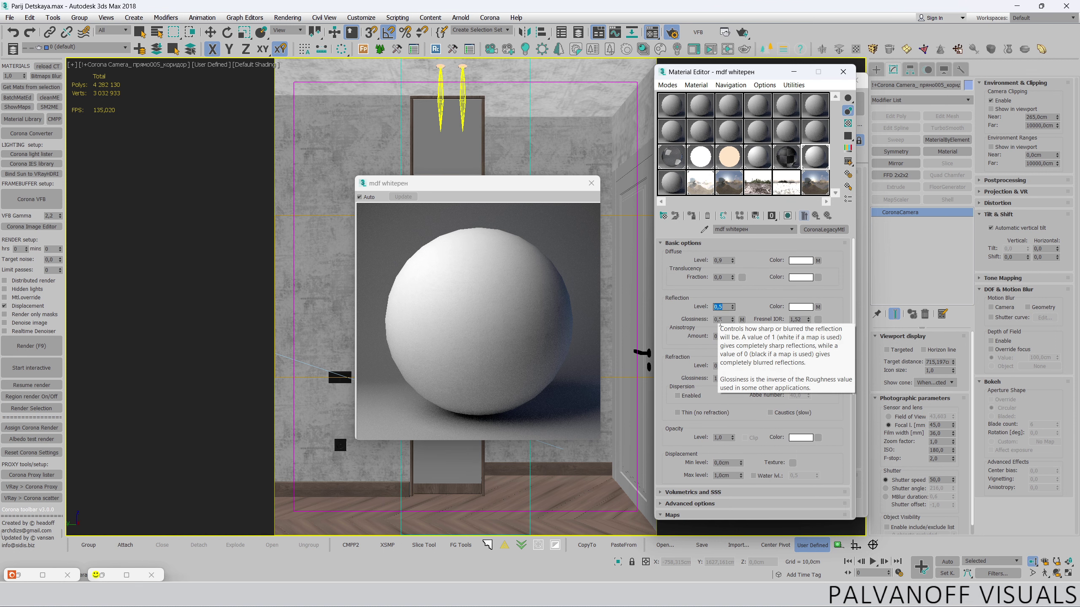
pyautogui.click(591, 184)
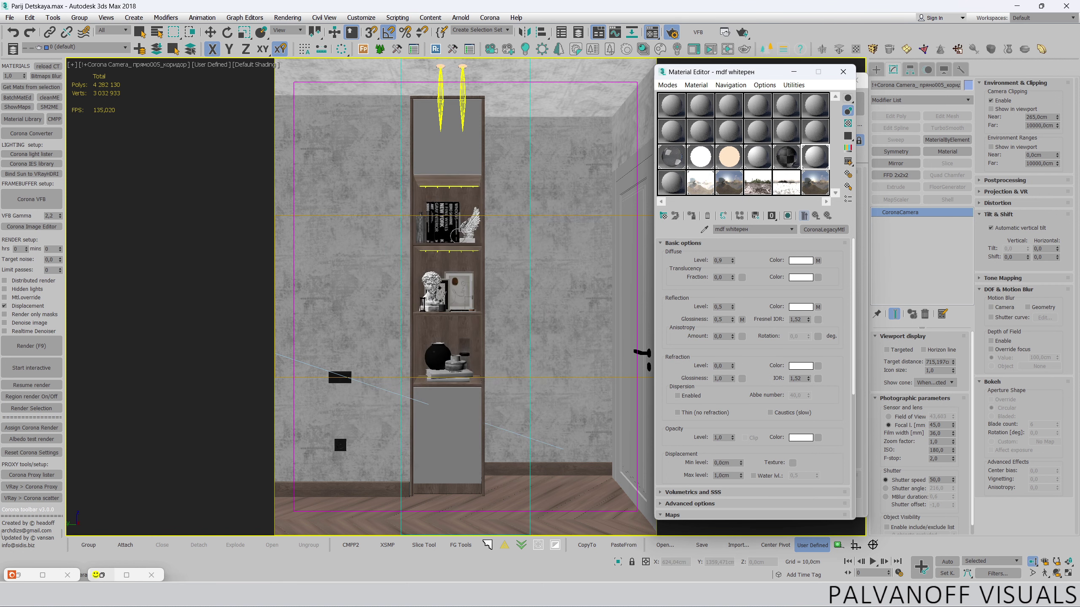
# - Move the render window aside and view through the прямо006_коридор camera
pyautogui.click(105, 577)
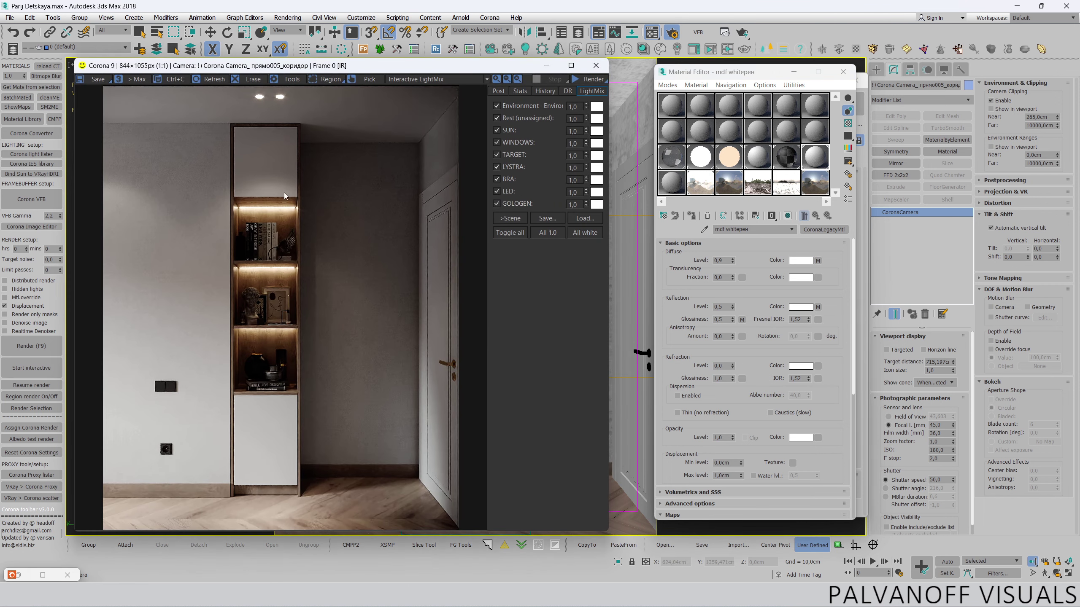
pyautogui.moveTo(315, 66); pyautogui.dragTo(294, 499)
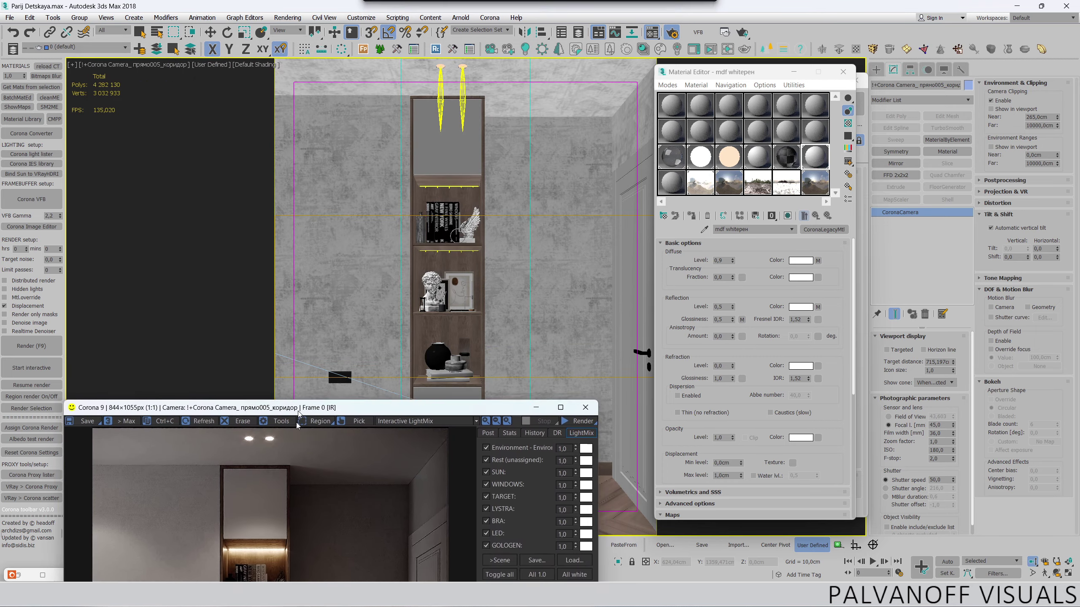
pyautogui.press('w')
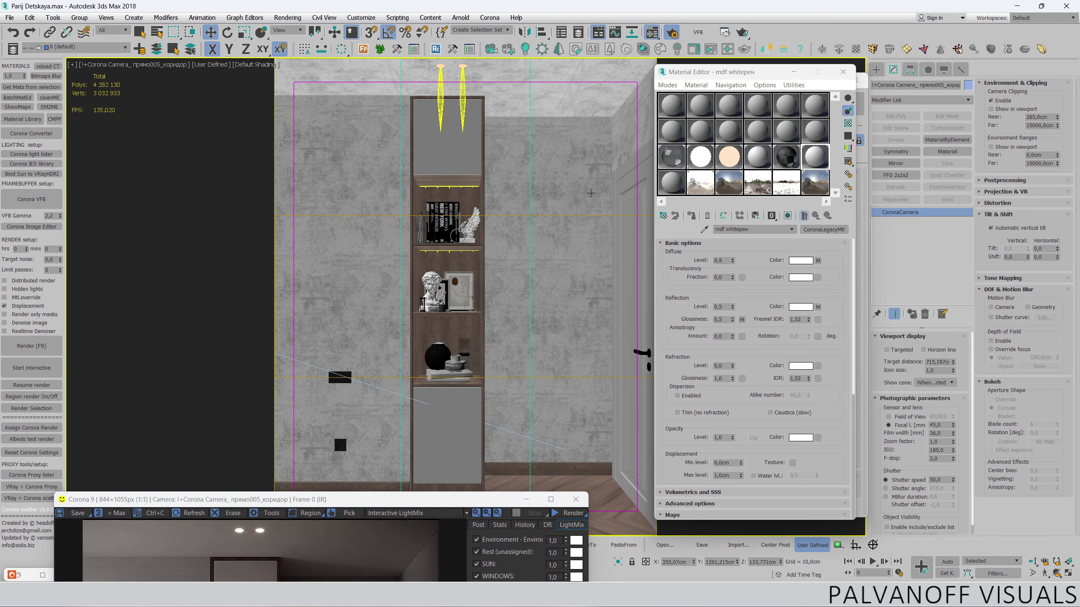
pyautogui.click(359, 305)
pyautogui.press('c')
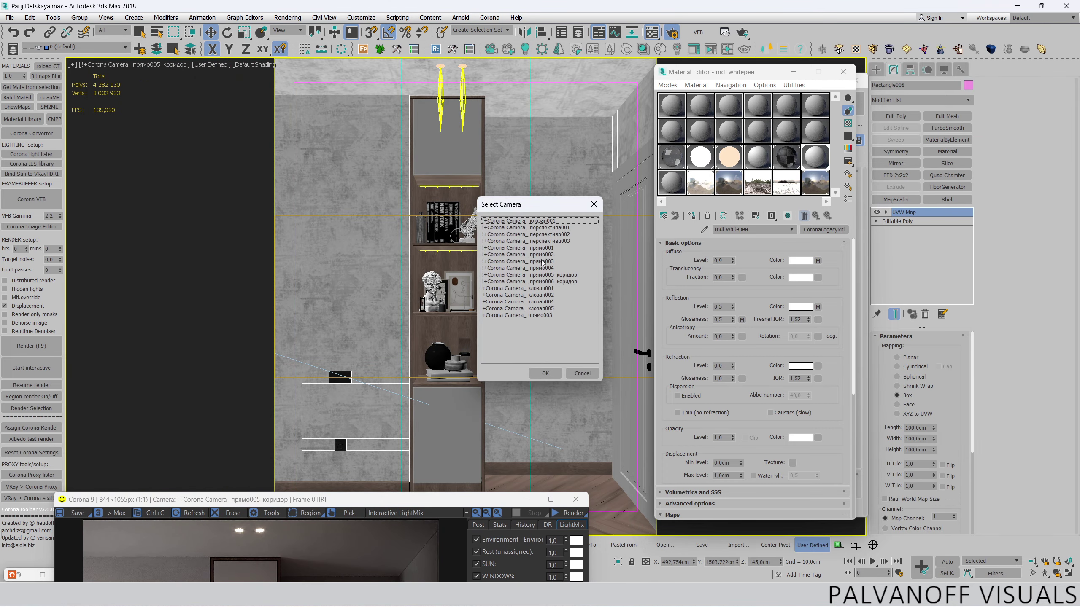
pyautogui.doubleClick(542, 262)
pyautogui.press('c')
pyautogui.doubleClick(547, 285)
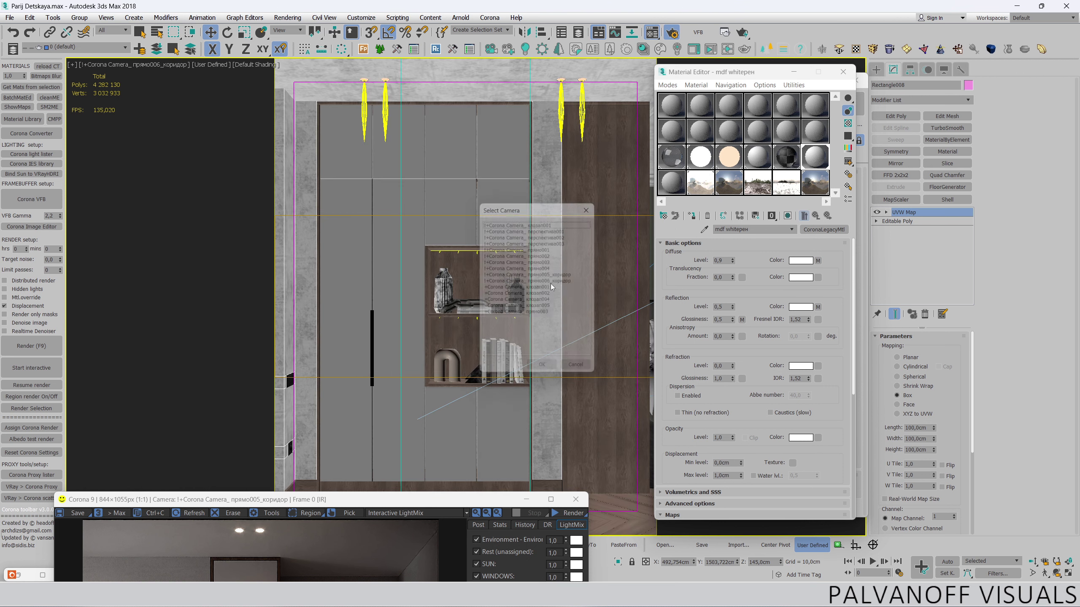
# - Give the corridor camera a 45 mm focal length
pyautogui.click(129, 63)
pyautogui.click(186, 259)
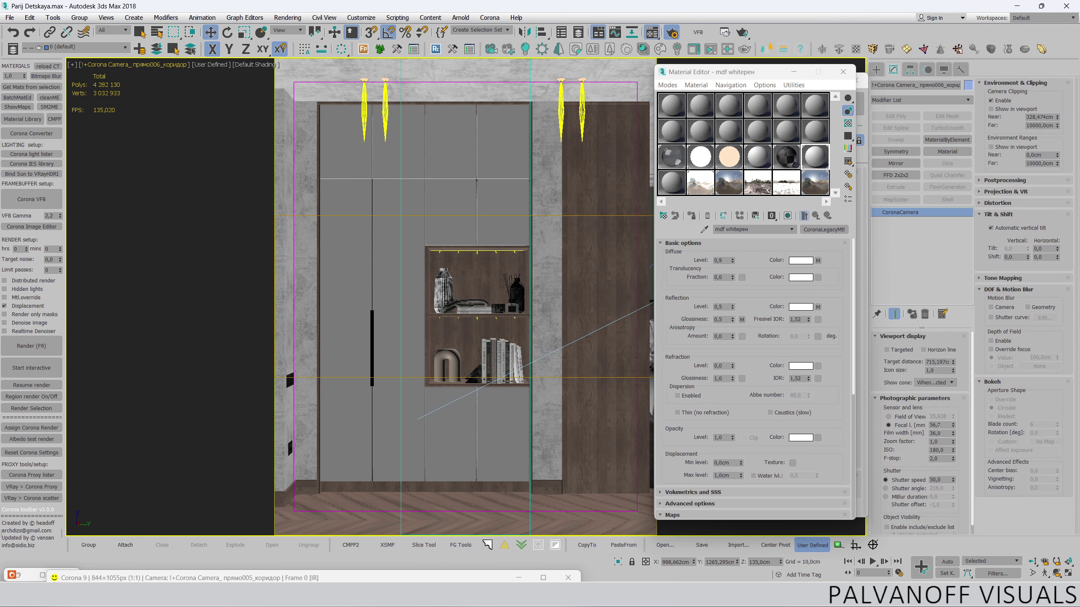
pyautogui.write('45')
pyautogui.press('Return')
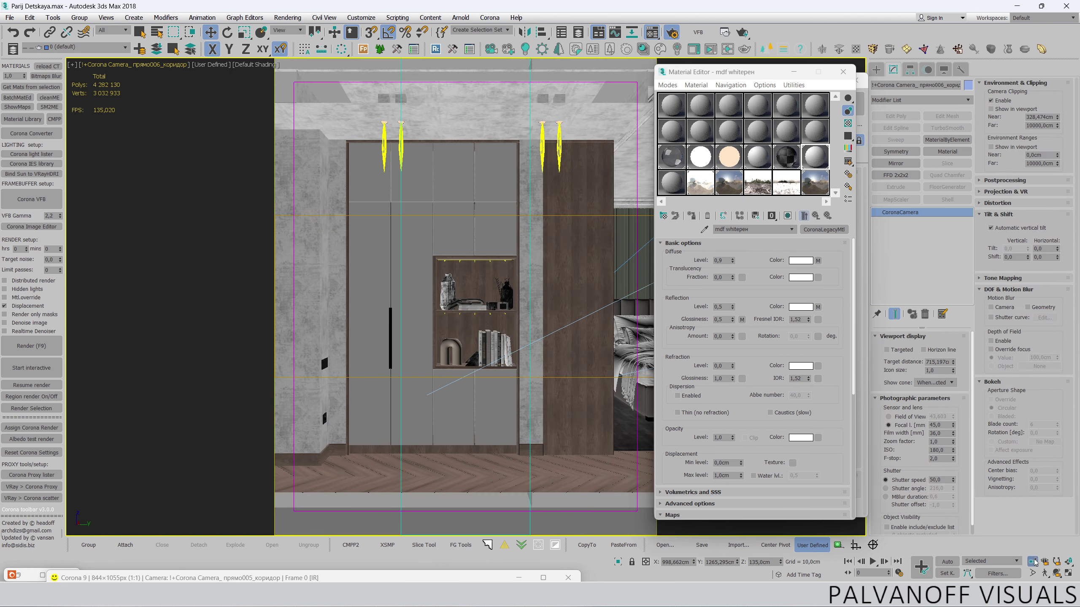
# - Reduce near clipping to 248,326 cm so the ceiling lights show, and close the Material Editor
pyautogui.scroll(2, 516, 392)
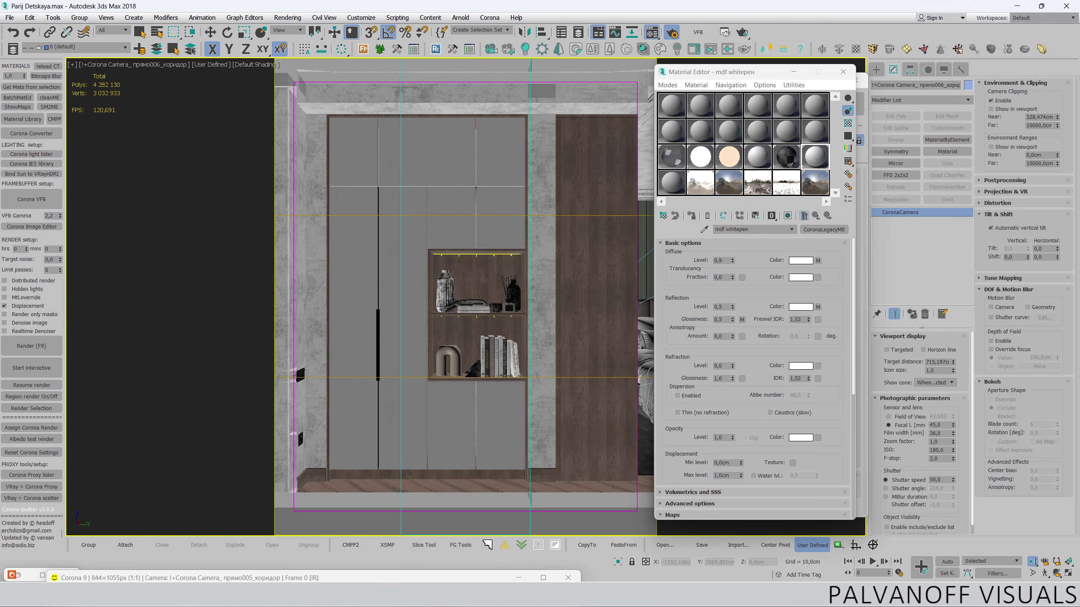
pyautogui.moveTo(1057, 117); pyautogui.dragTo(1058, 128)
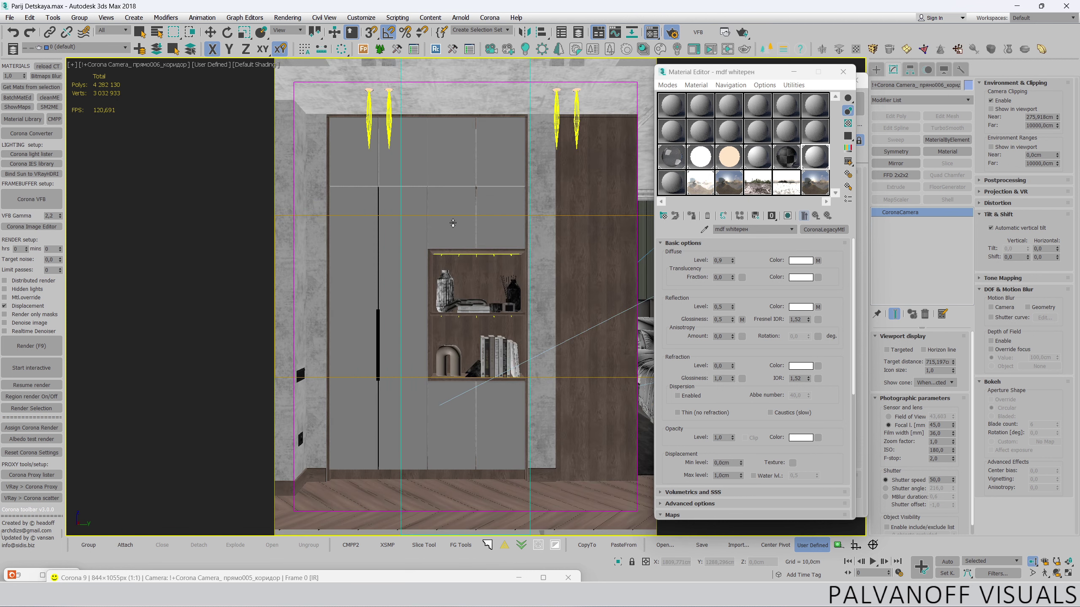
pyautogui.scroll(1, 452, 223)
pyautogui.scroll(1, 452, 223)
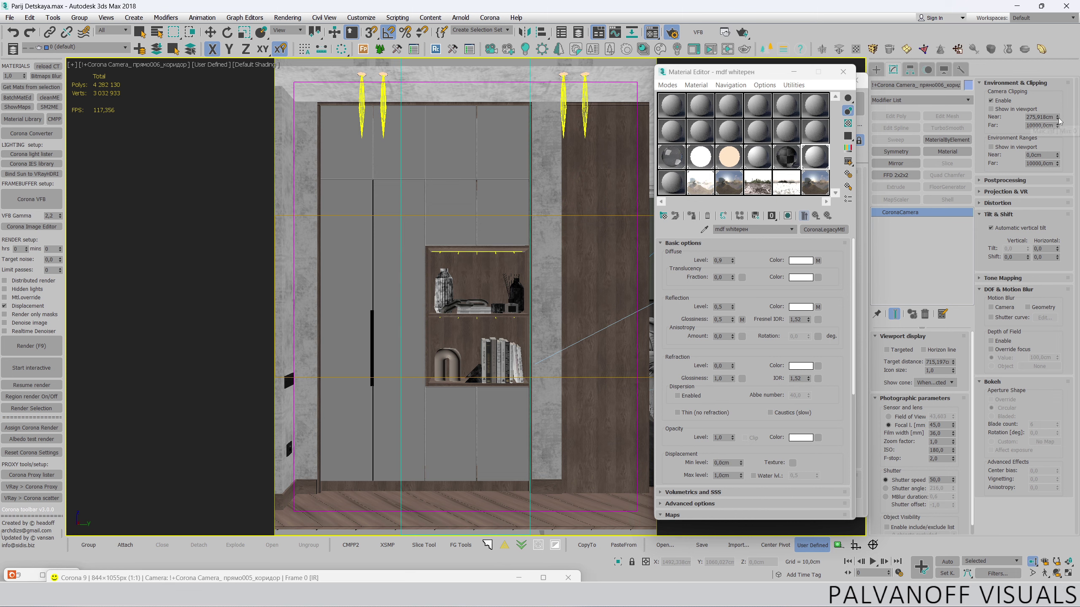
pyautogui.moveTo(1058, 119); pyautogui.dragTo(1058, 128)
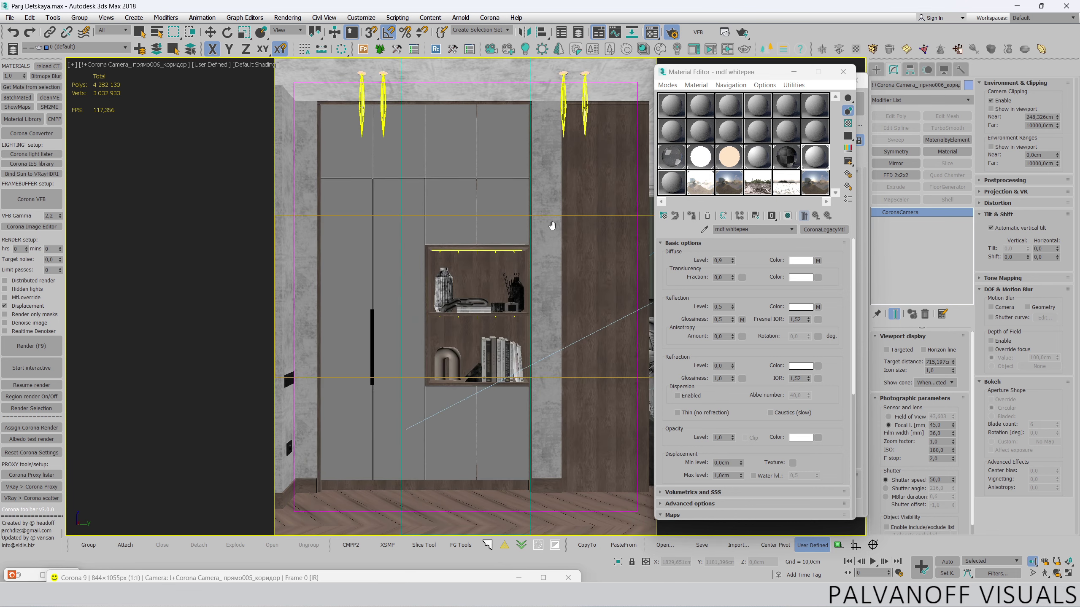
pyautogui.moveTo(552, 225); pyautogui.dragTo(558, 226, button='middle')
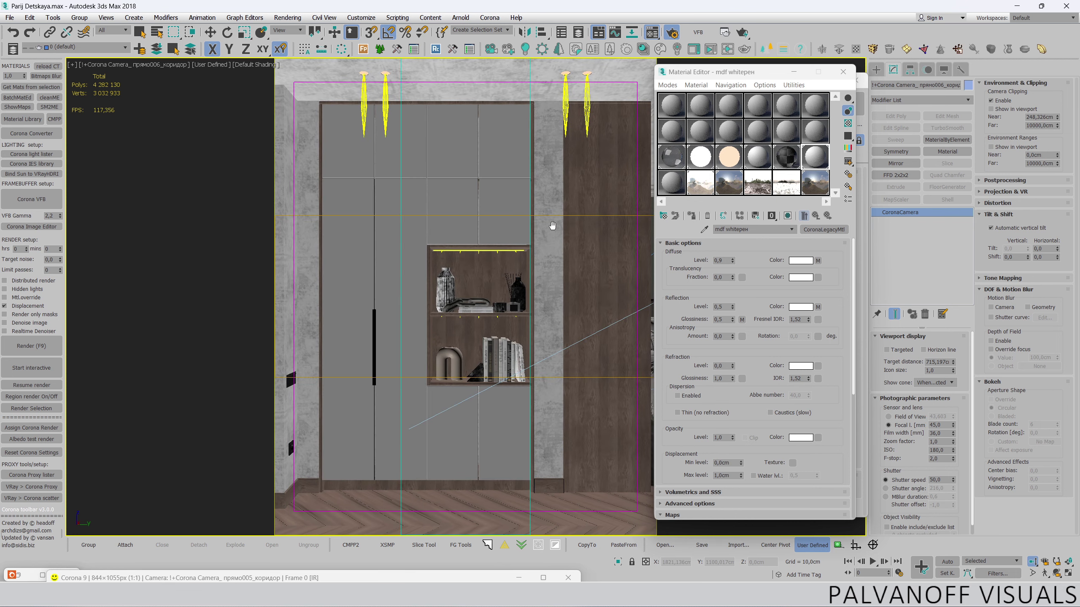
pyautogui.click(841, 73)
pyautogui.moveTo(548, 269); pyautogui.dragTo(542, 268, button='middle')
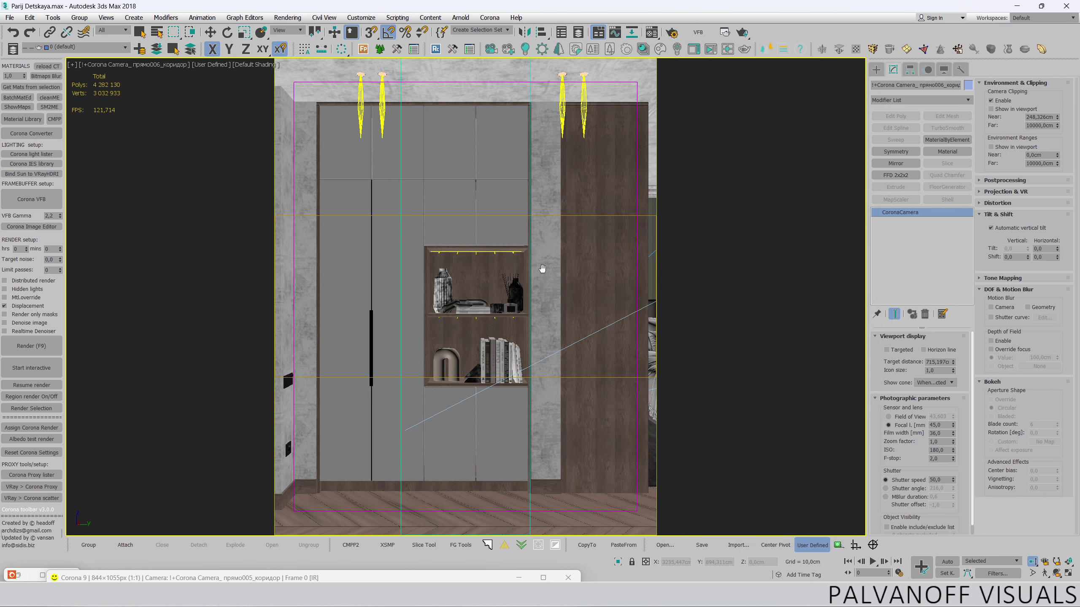
pyautogui.moveTo(256, 578)
pyautogui.mouseDown()
pyautogui.moveTo(509, 72)
pyautogui.moveTo(472, 64)
pyautogui.mouseUp()
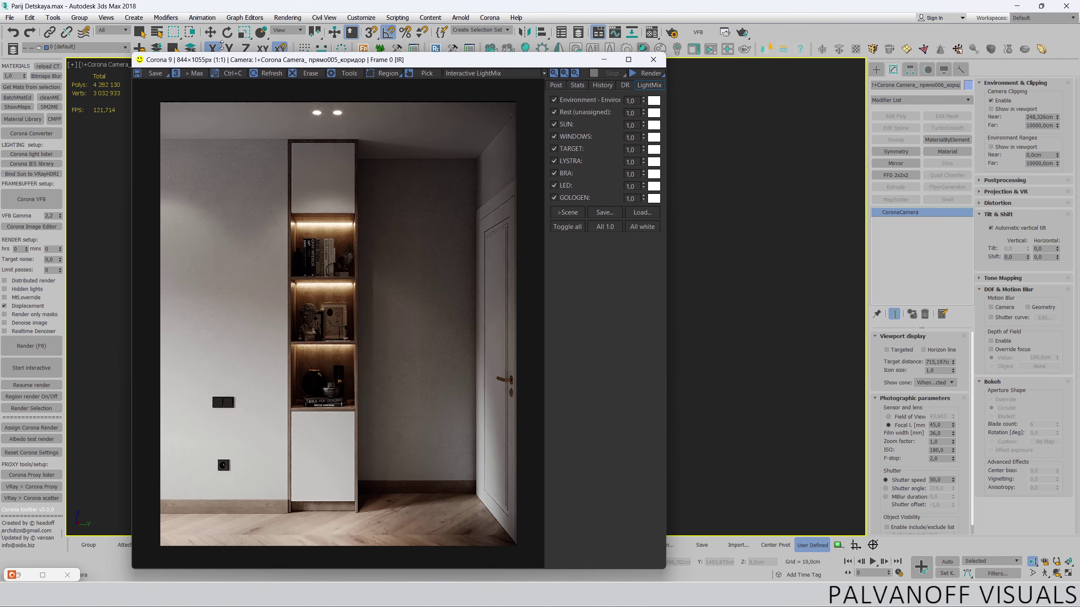
# - Reposition the Corona frame buffer, use a File menu command, and open the render start options
pyautogui.moveTo(297, 60); pyautogui.dragTo(320, 45)
pyautogui.click(10, 17)
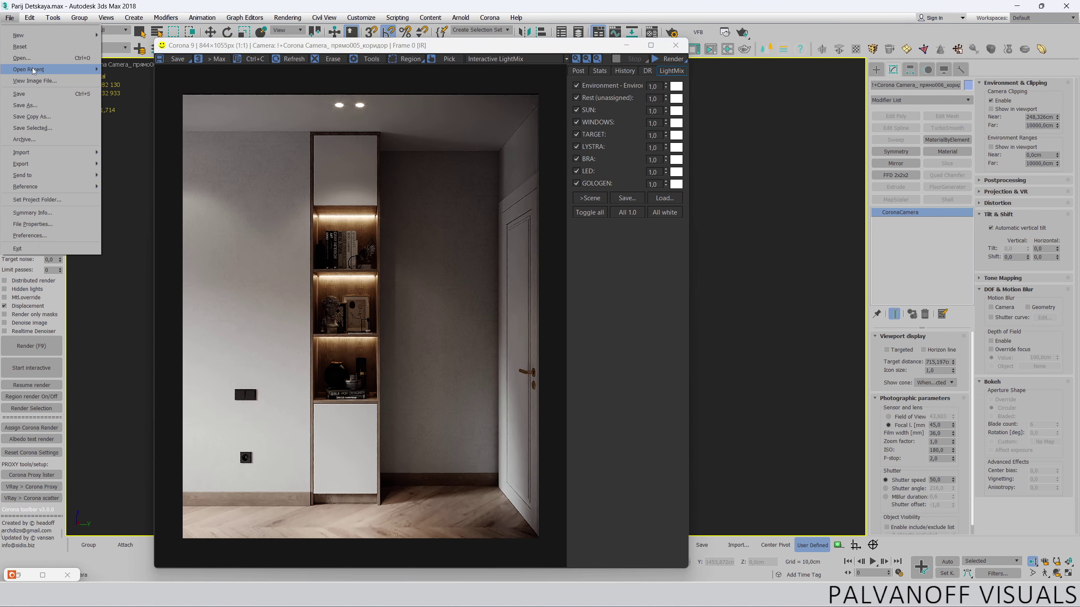
pyautogui.click(55, 106)
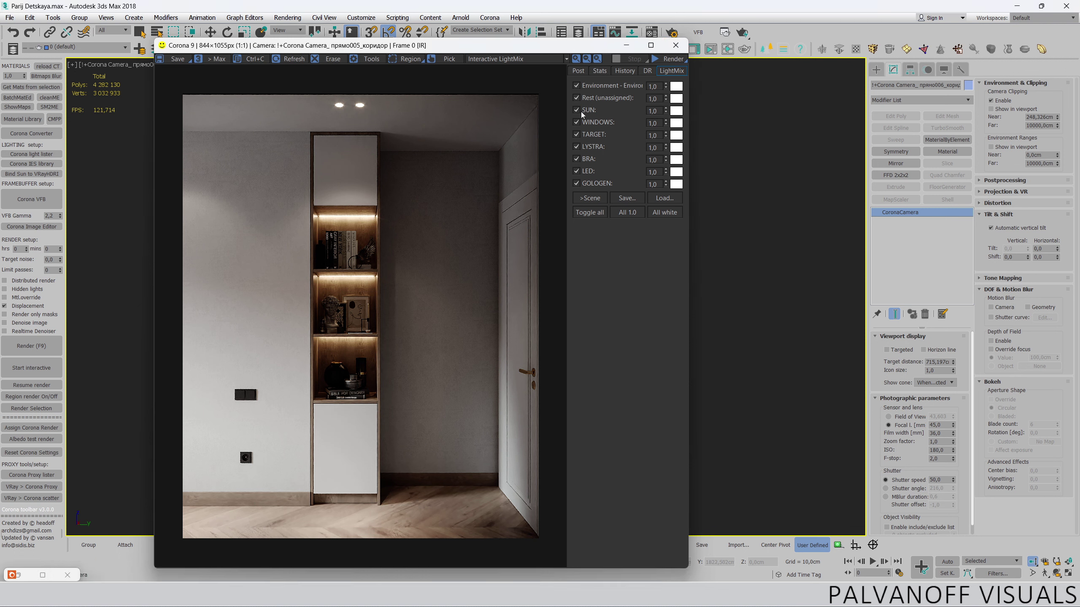
pyautogui.click(669, 58)
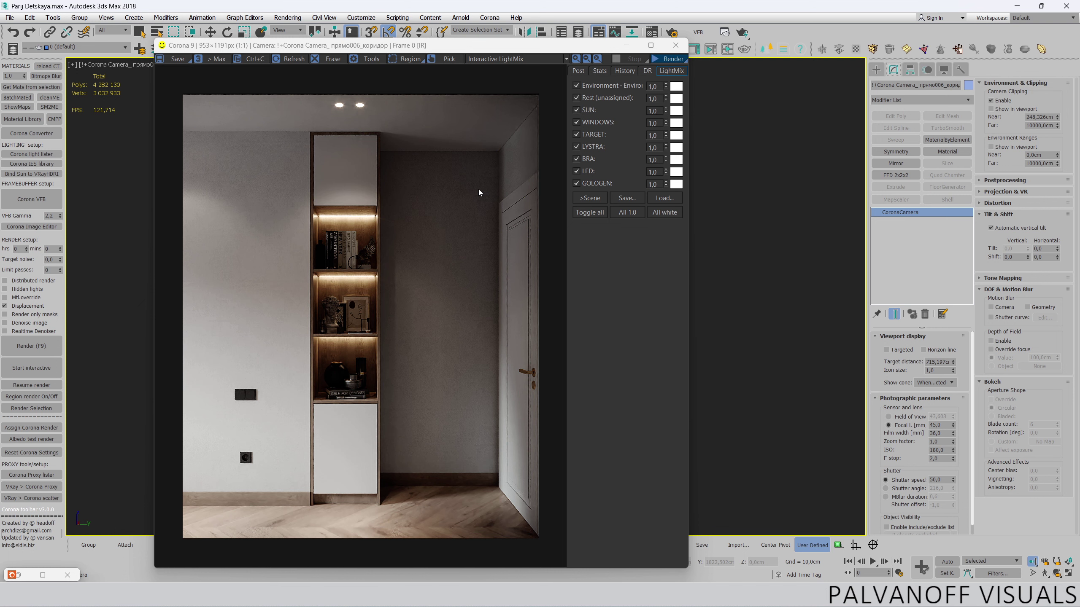
# - Render the прямо006_коридор view with F9, moving the frame buffer left while it renders
pyautogui.press('F9')
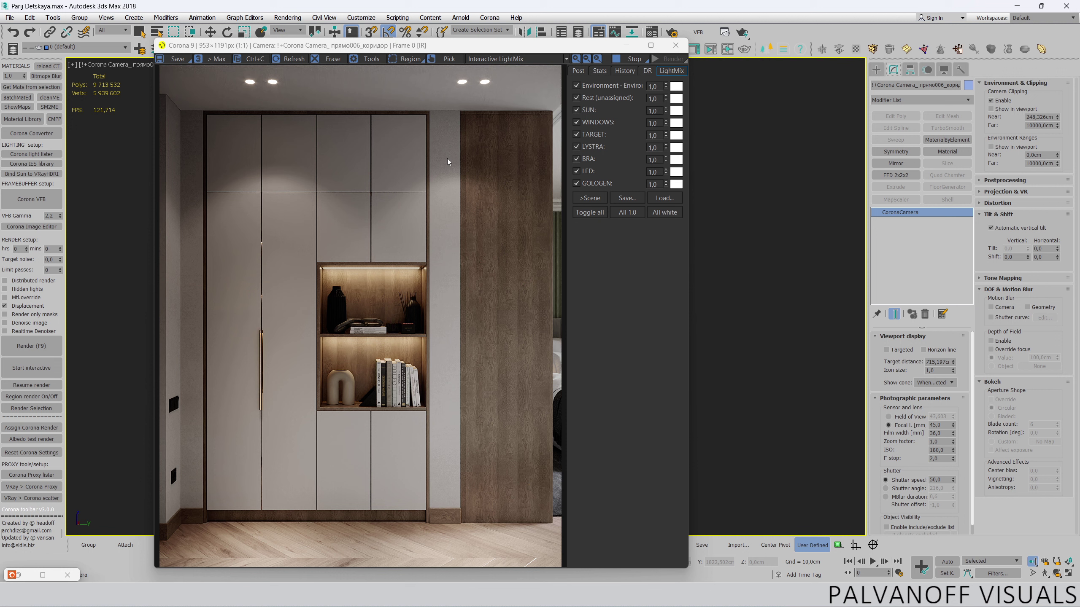
pyautogui.moveTo(415, 52); pyautogui.dragTo(316, 58)
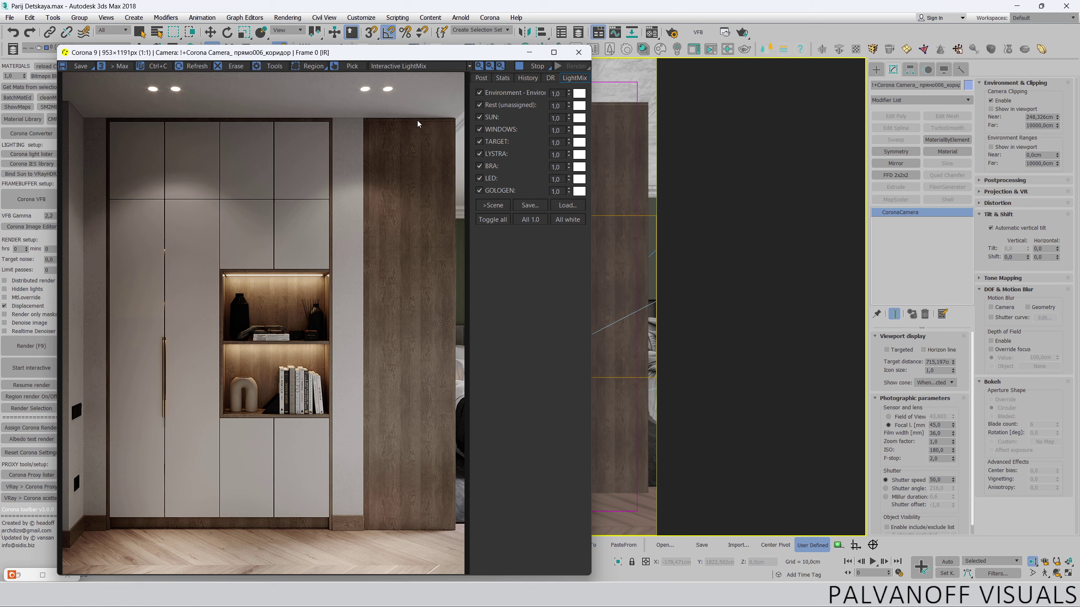
# - Expand Tone Mapping in the frame buffer's Post settings and select White Balance
pyautogui.click(500, 78)
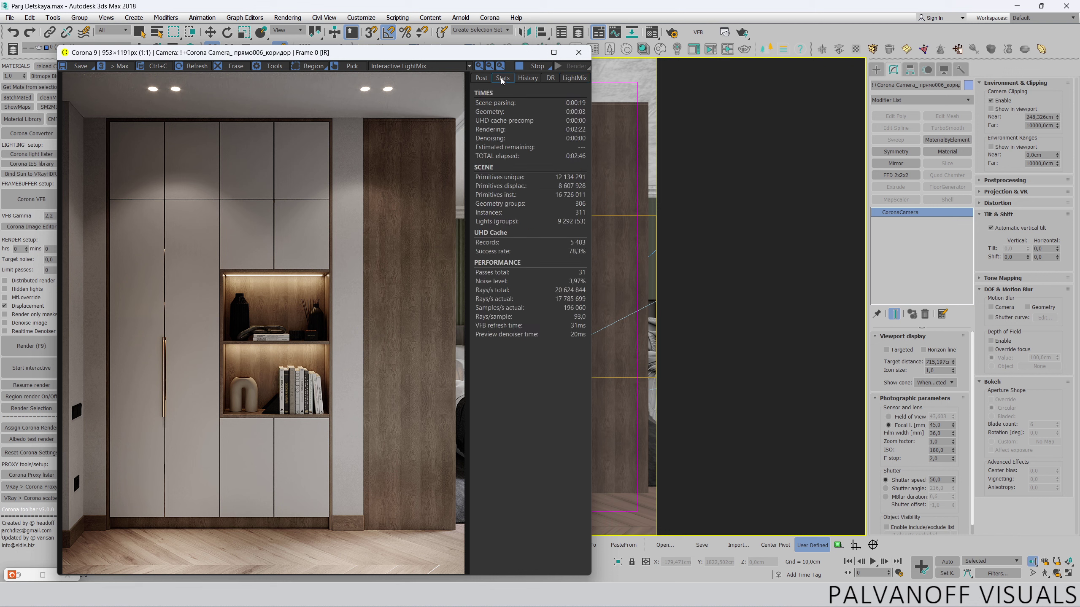
pyautogui.click(480, 79)
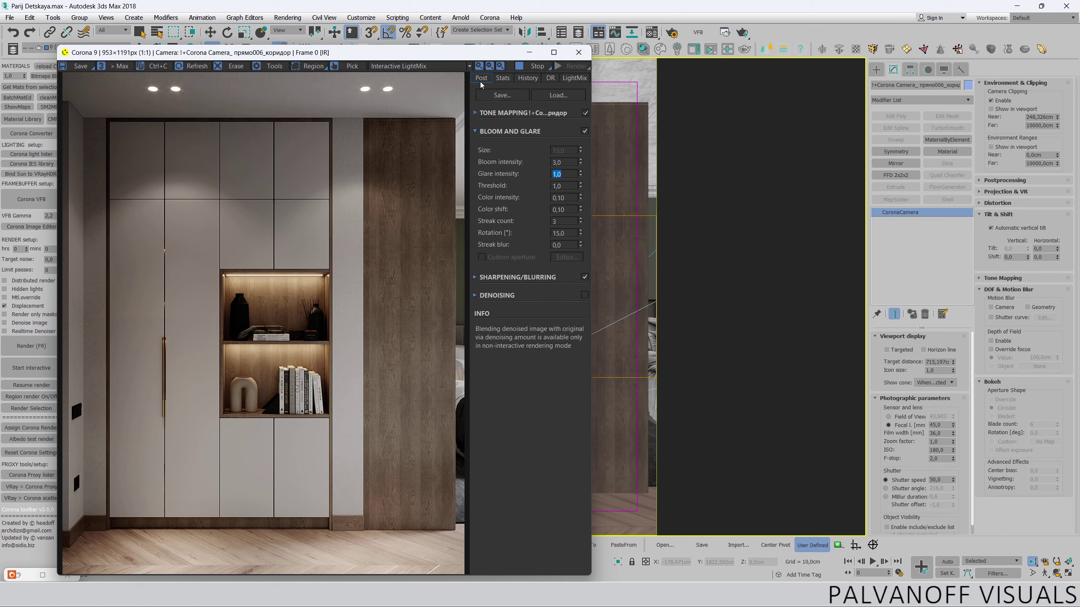
pyautogui.click(498, 131)
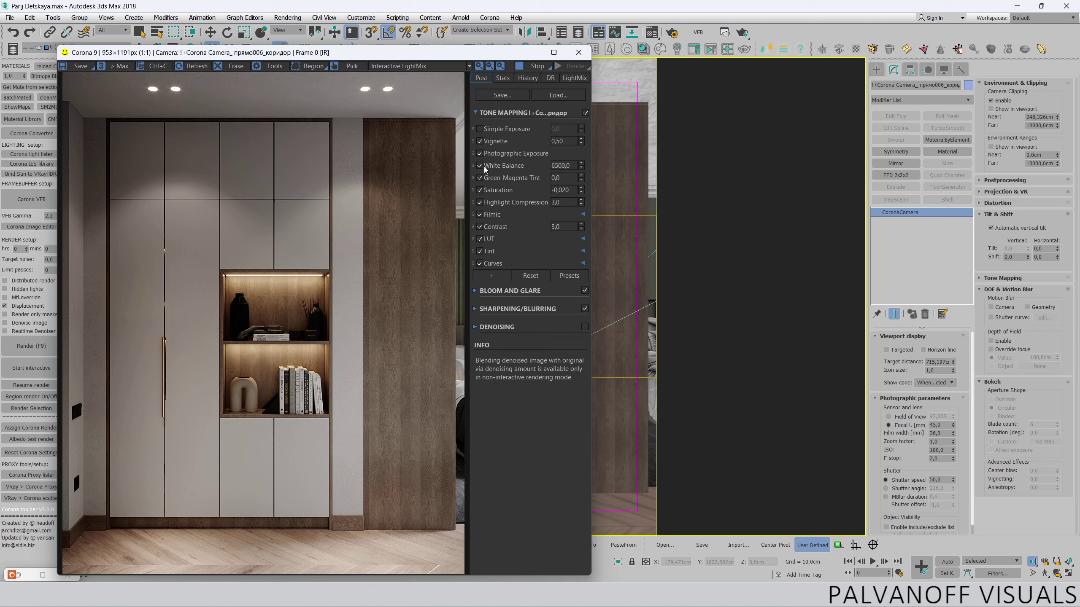
pyautogui.click(512, 166)
# - Test cooler white balance values, keep 6500, and stop the render
pyautogui.moveTo(581, 167); pyautogui.dragTo(560, 169)
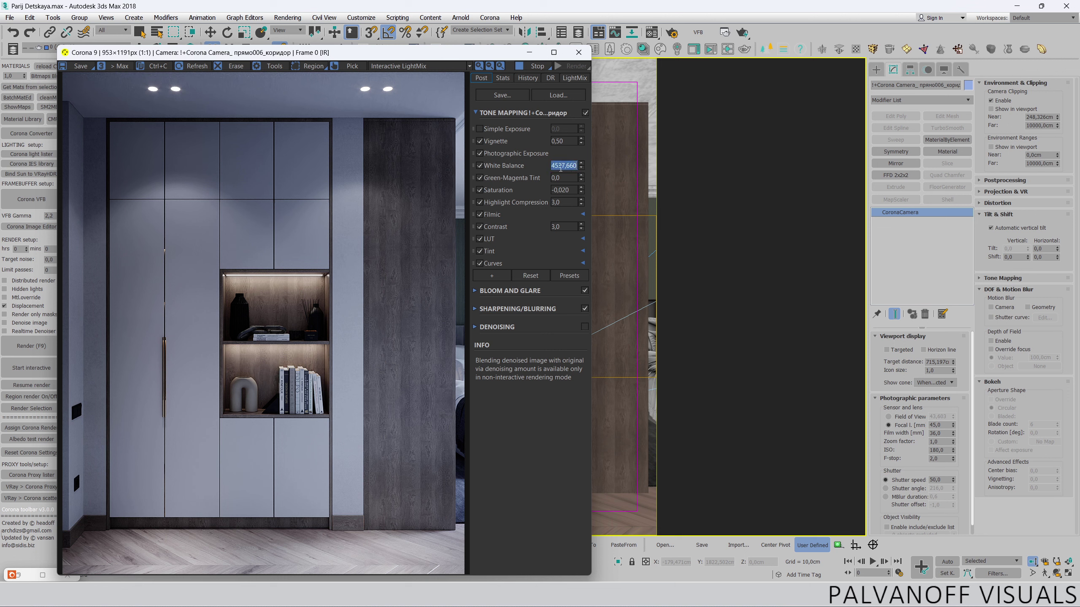
pyautogui.write('6500')
pyautogui.press('Return')
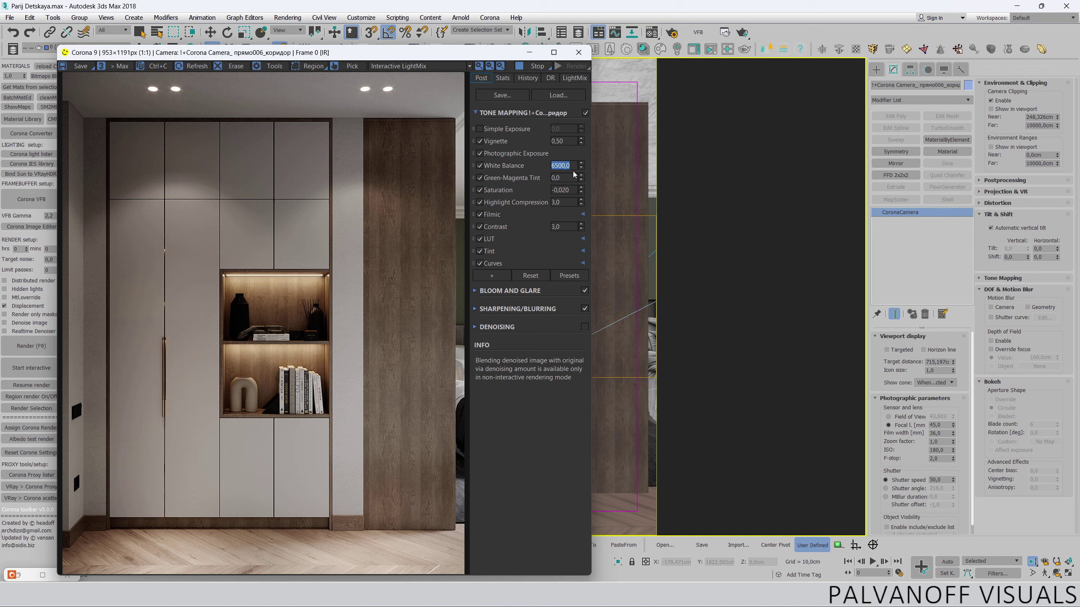
pyautogui.moveTo(583, 166); pyautogui.dragTo(570, 169)
pyautogui.write('6500')
pyautogui.press('Return')
pyautogui.click(537, 66)
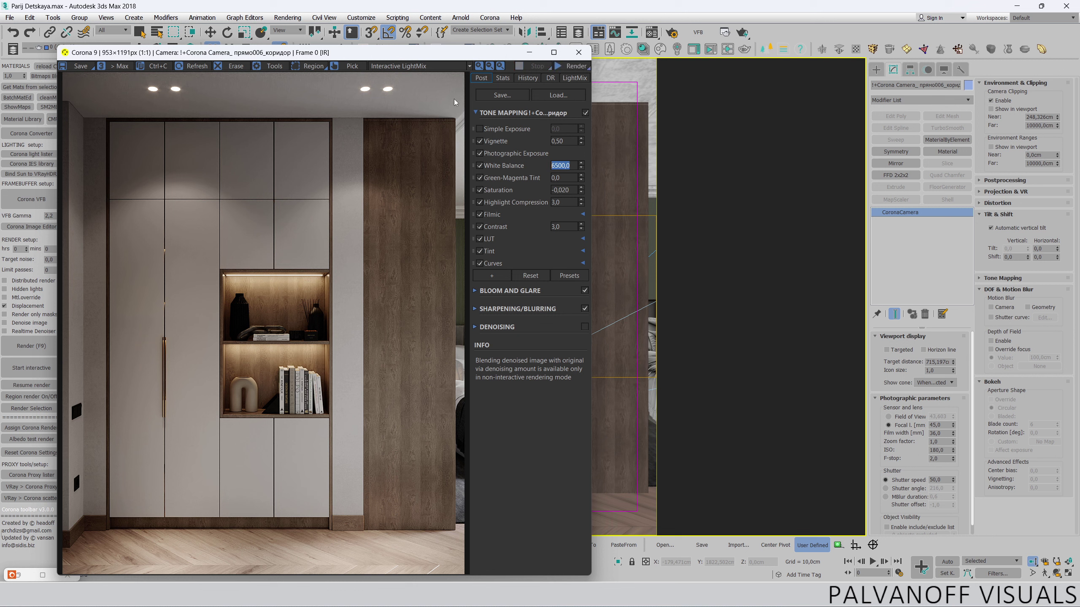